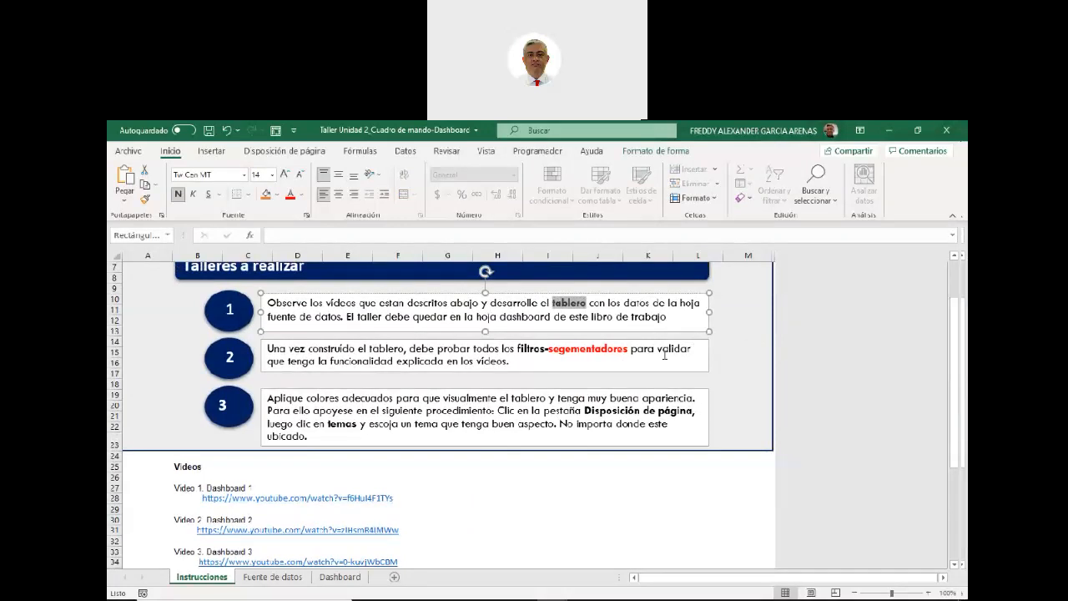
Review the workshop instruction about filters and slicers and the dashboard video links on the Instrucciones sheet
drag(518, 347, 628, 348)
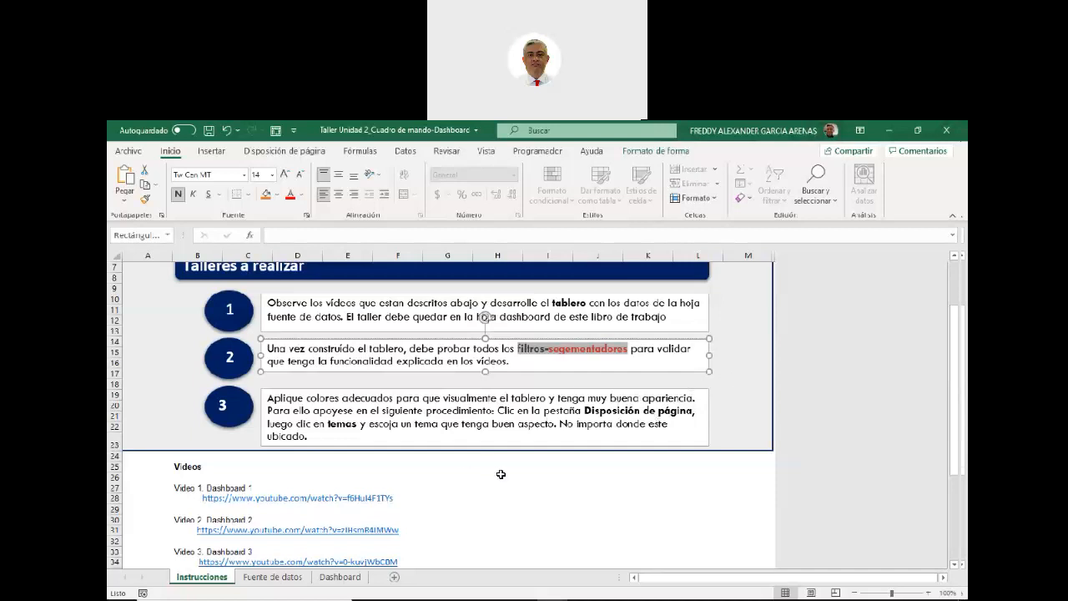
scroll(501, 473, down, 1)
scroll(501, 473, down, 1)
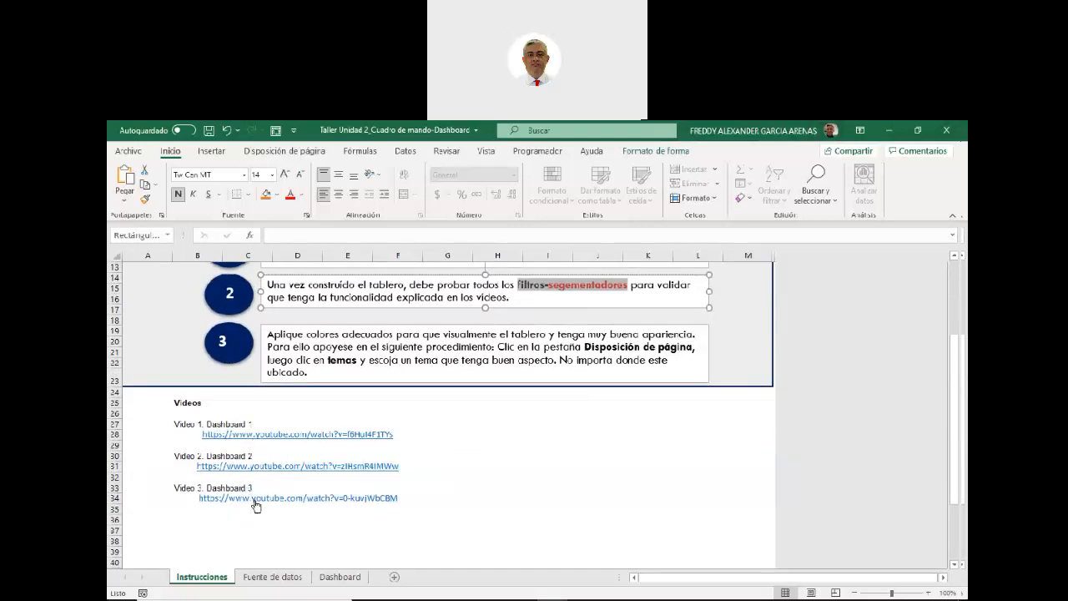
scroll(388, 501, up, 4)
scroll(389, 501, down, 4)
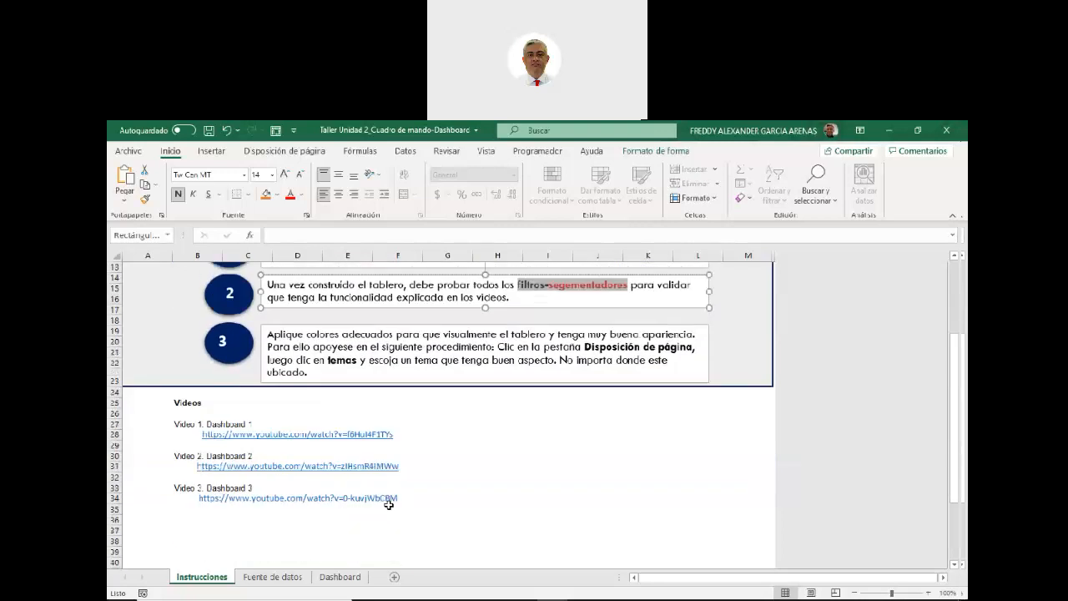
Examine the full range of sales records on the Fuente de datos sheet, then look at the Dashboard sheet
click(273, 577)
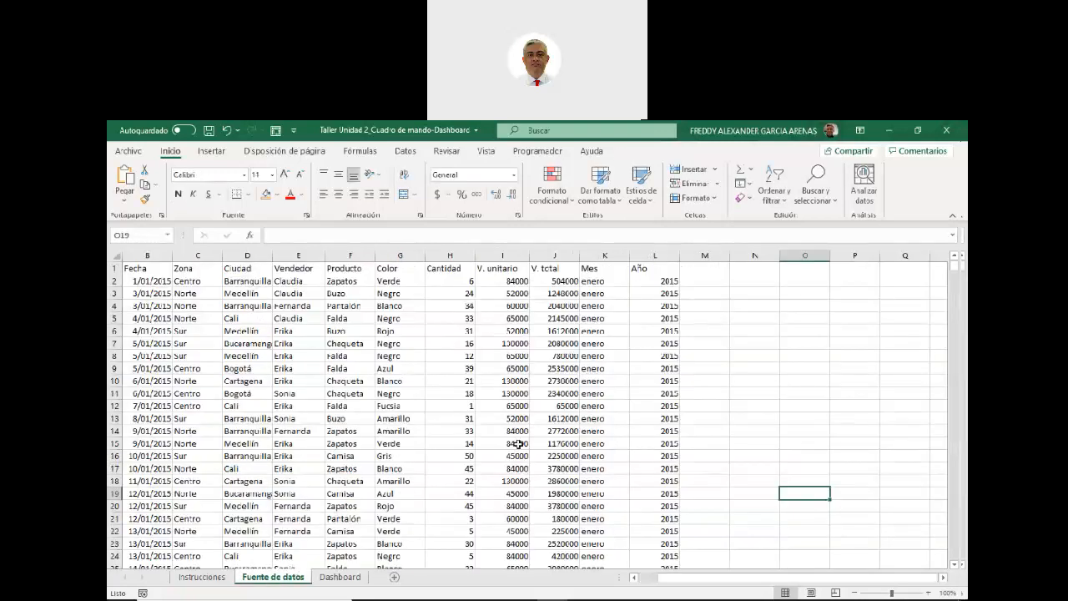
drag(155, 272, 656, 518)
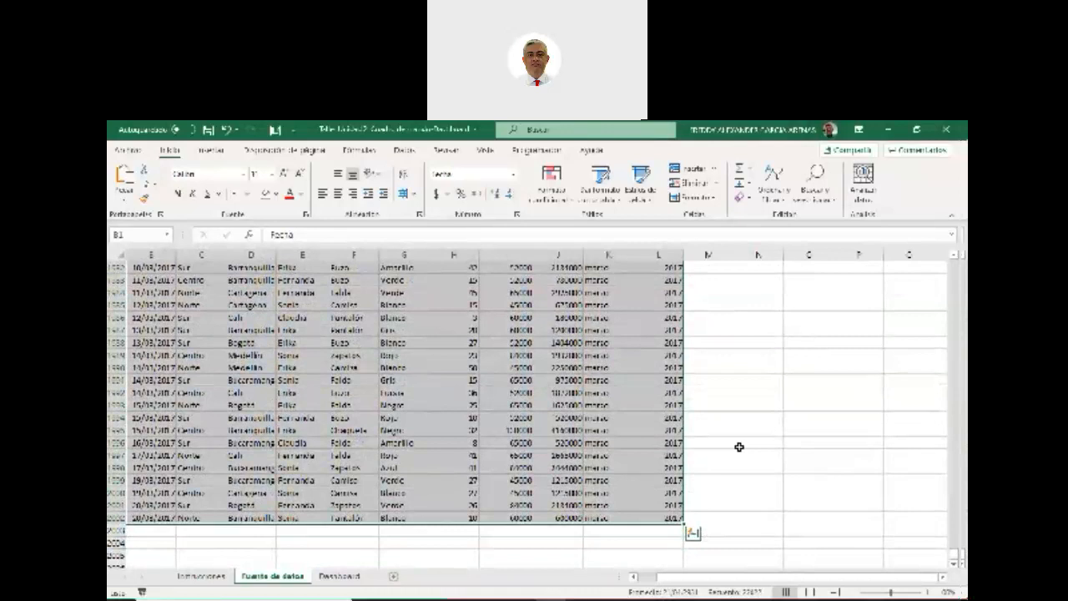
scroll(737, 448, up, 6)
scroll(735, 448, up, 15)
scroll(727, 448, up, 14)
click(454, 381)
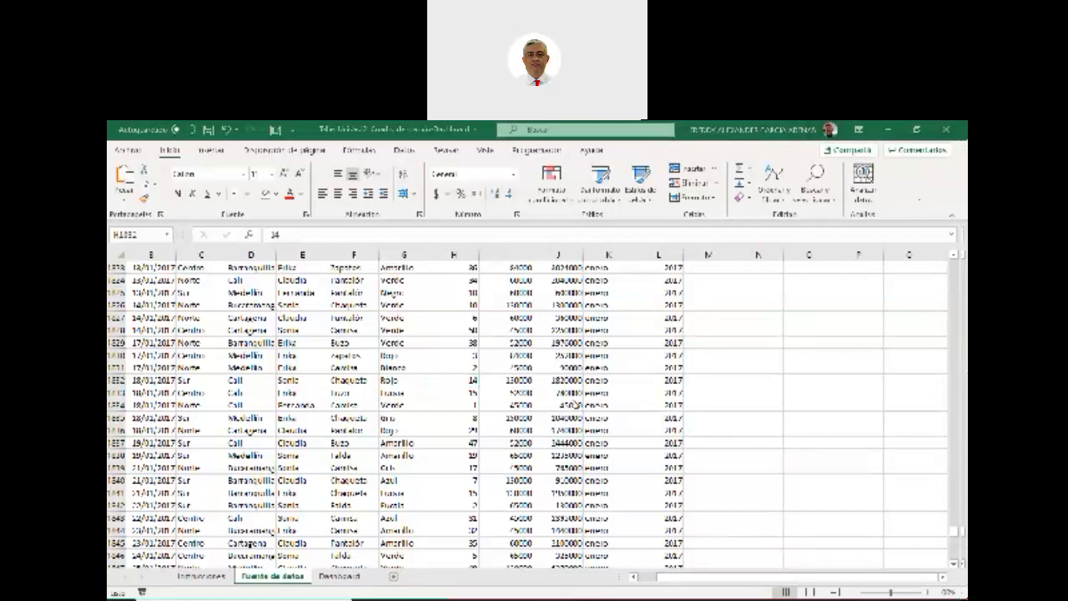
scroll(575, 405, up, 13)
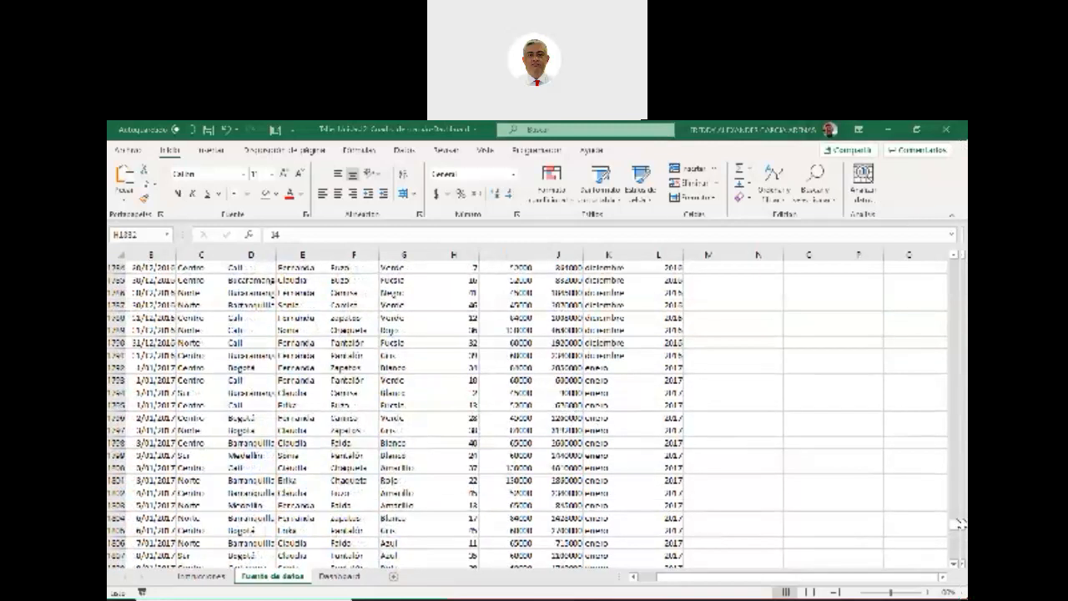
drag(954, 510, 958, 264)
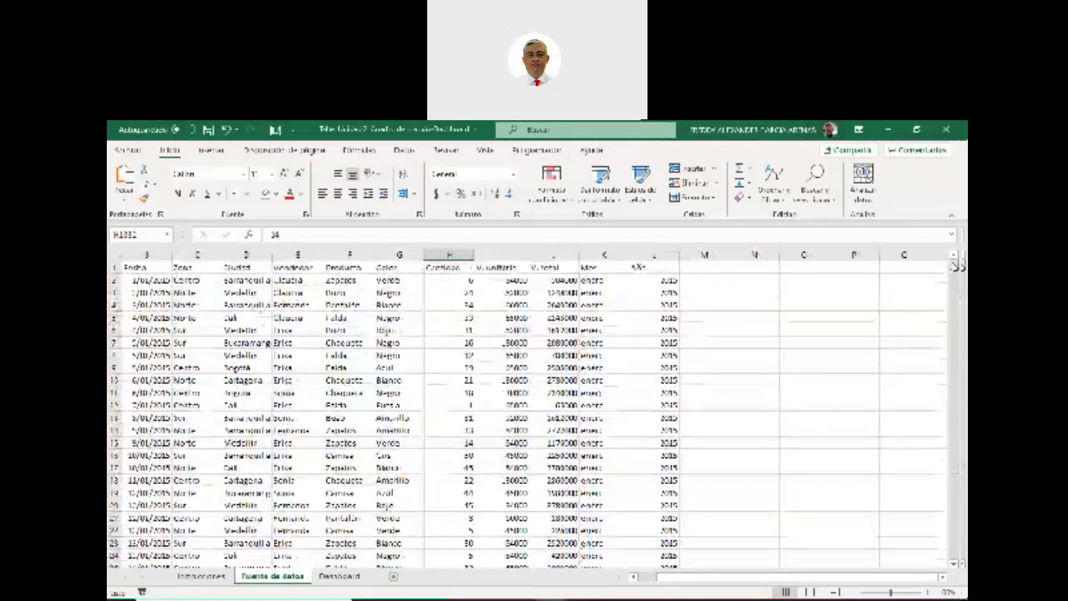
click(338, 578)
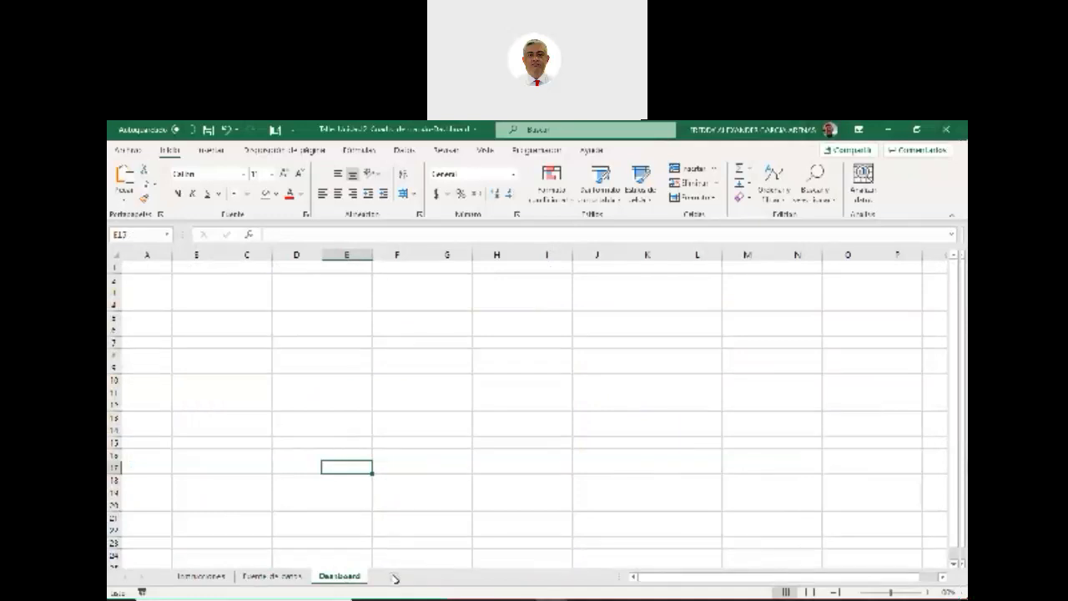
Create a copy of the Fuente de datos sheet and place it after the Dashboard sheet
click(290, 578)
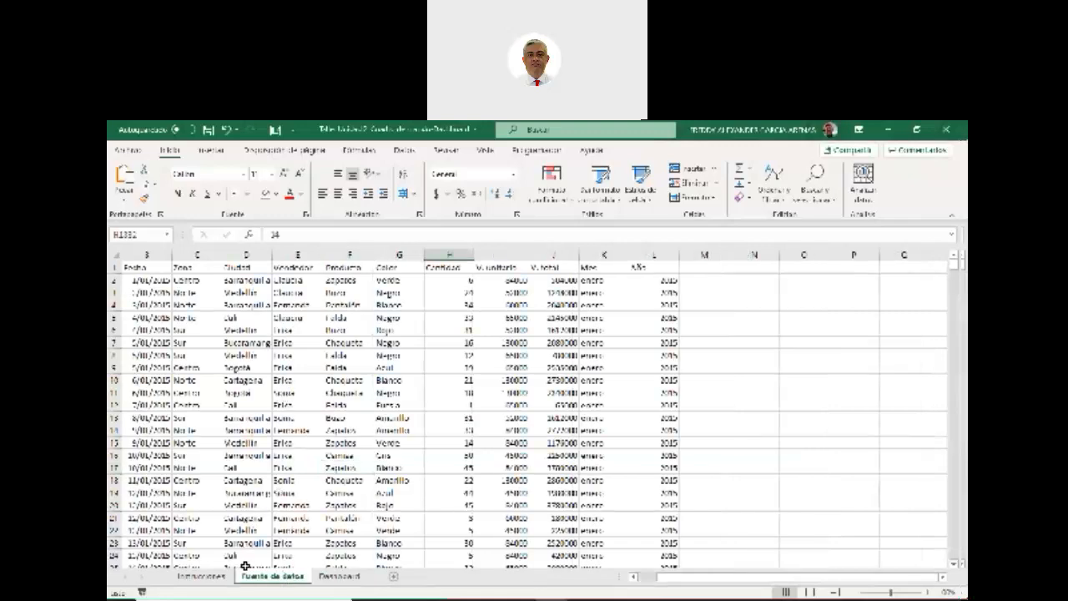
right_click(268, 579)
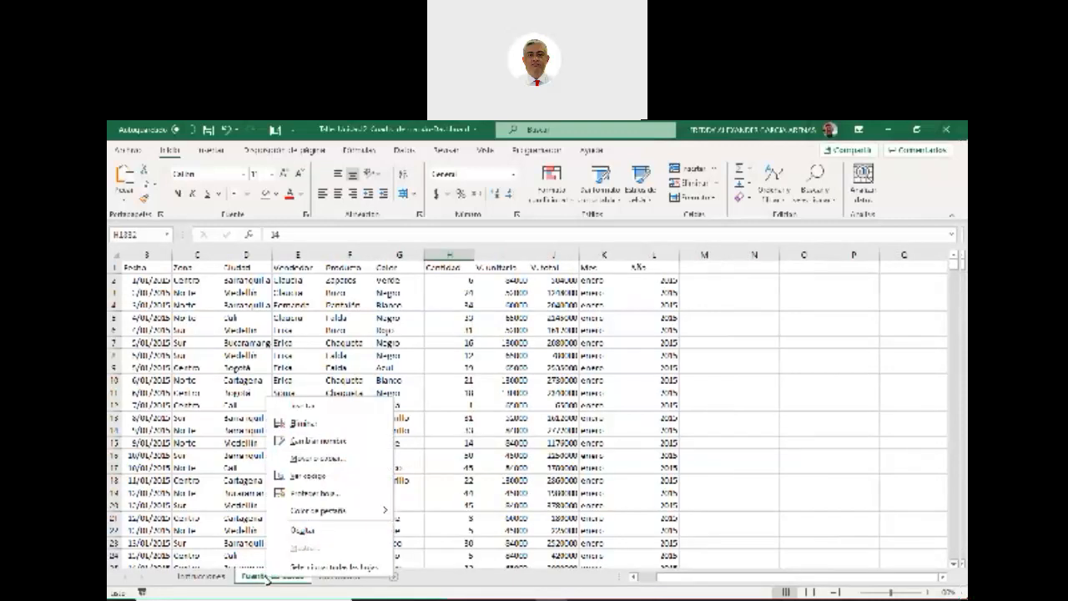
click(317, 459)
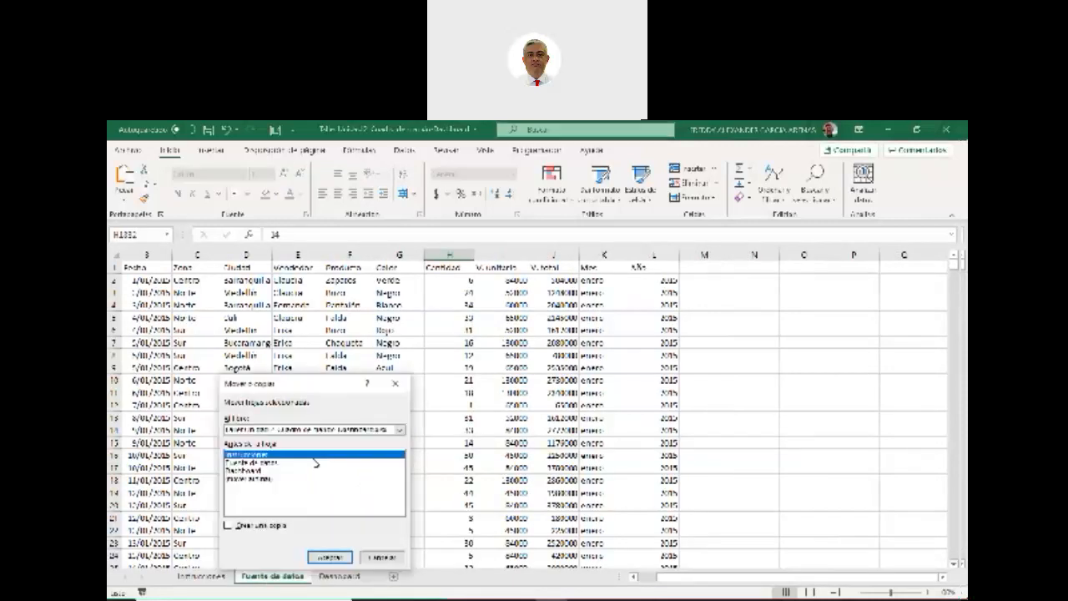
click(268, 464)
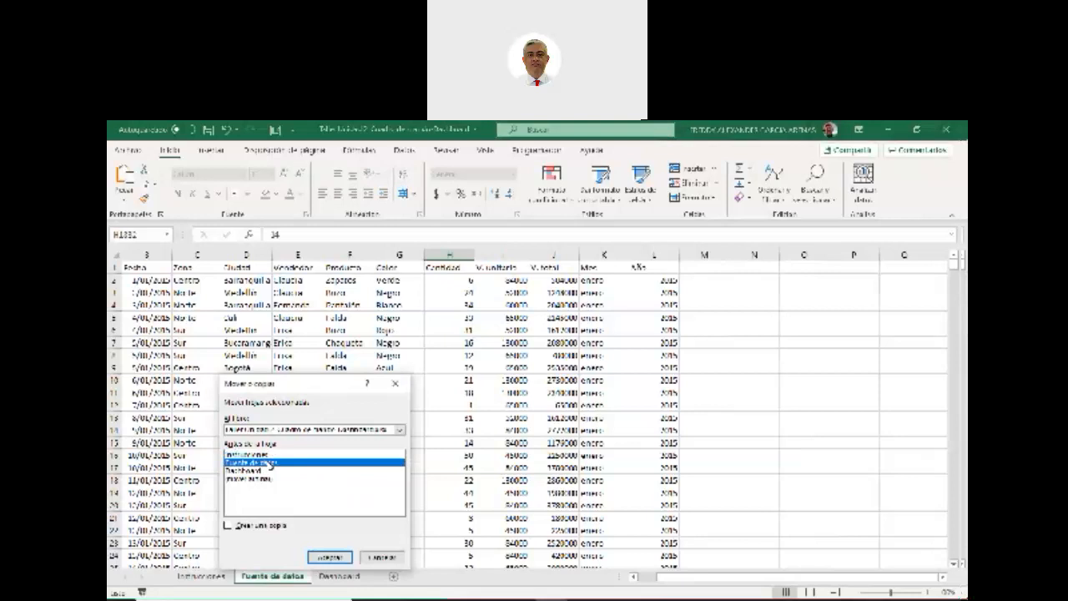
click(227, 527)
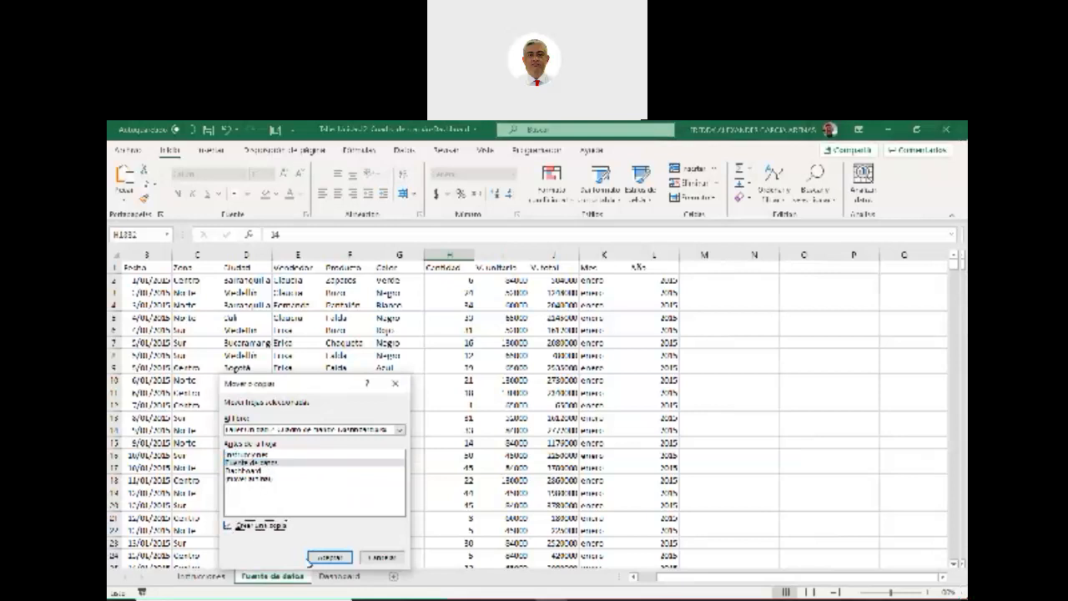
click(329, 558)
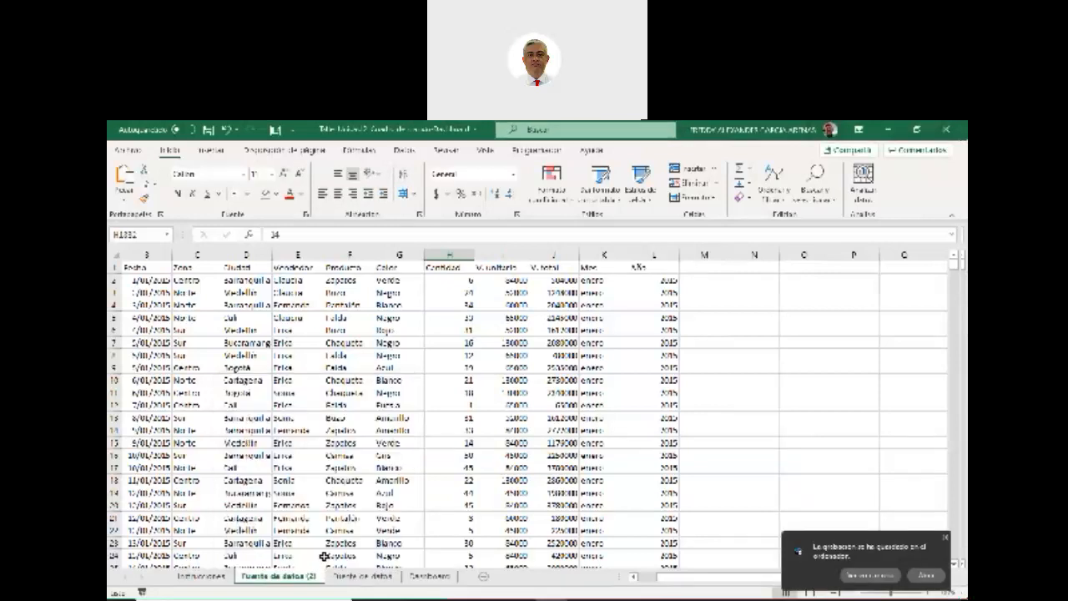
drag(262, 580, 459, 578)
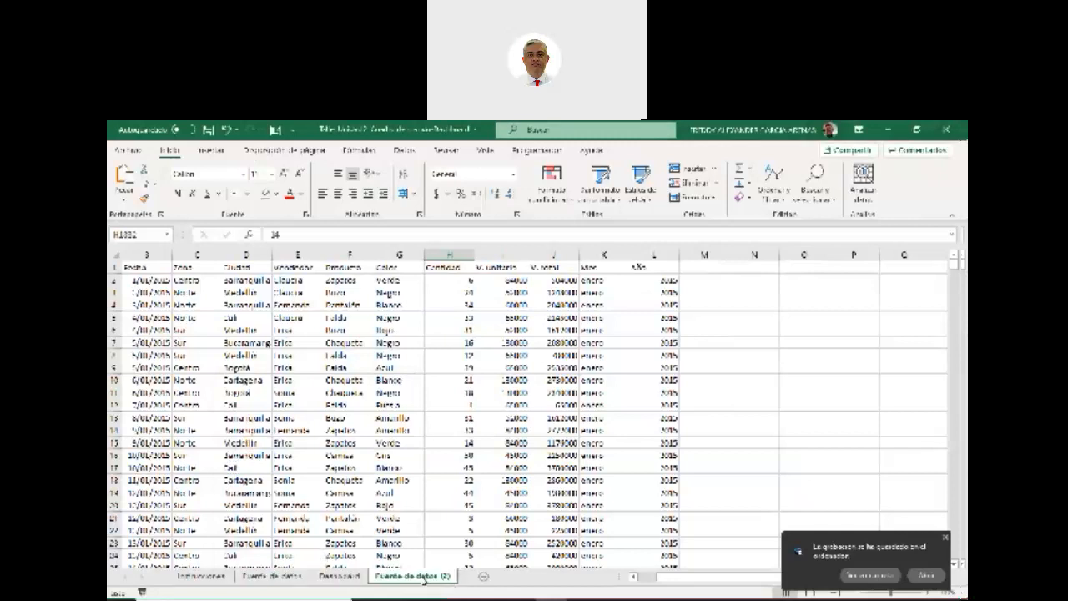
Rename the copied sheet as datos and add a new blank sheet after it
right_click(424, 578)
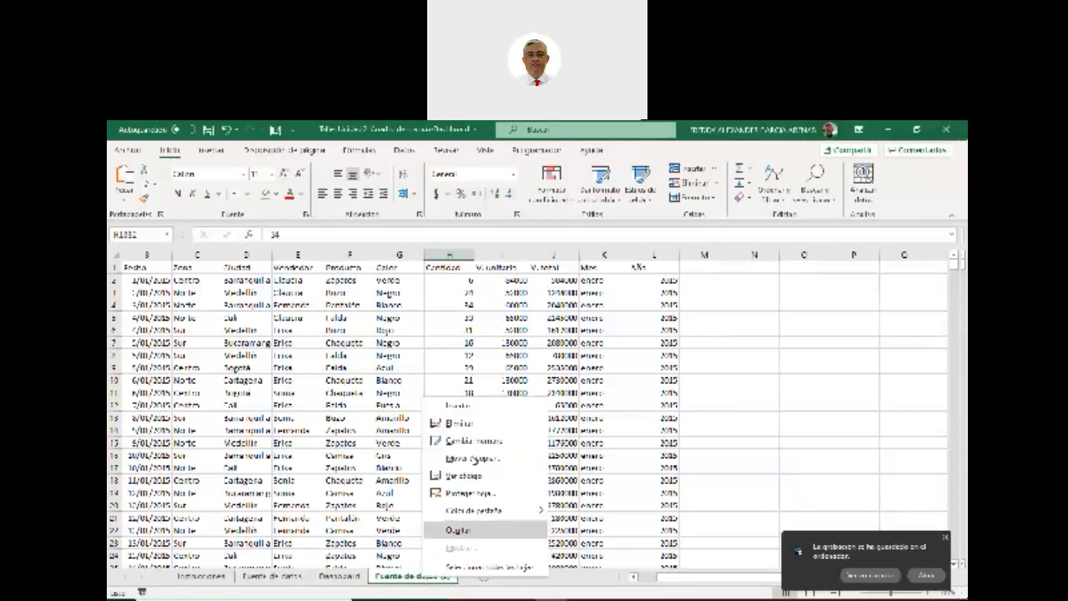
click(474, 442)
text(datos)
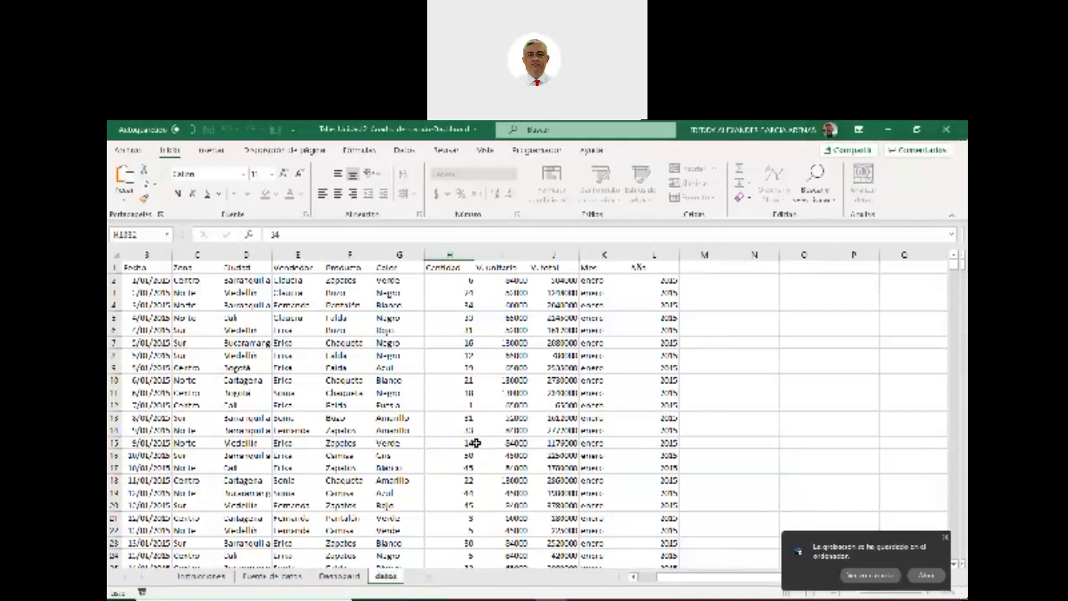
key(Return)
click(431, 576)
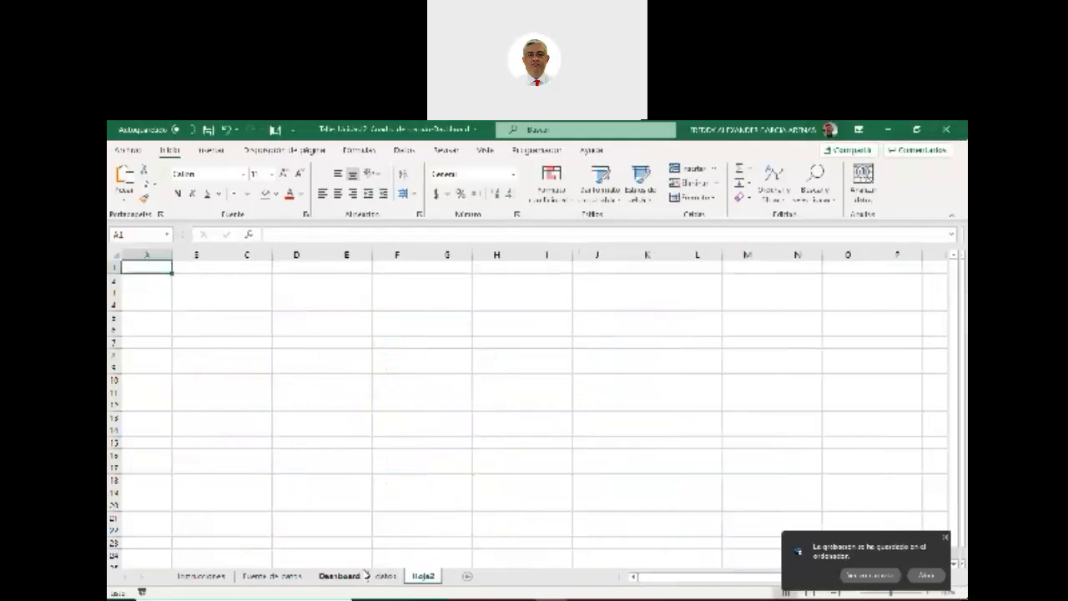
Examine the Color column on the datos sheet as an example of a field, including its header and values
click(384, 576)
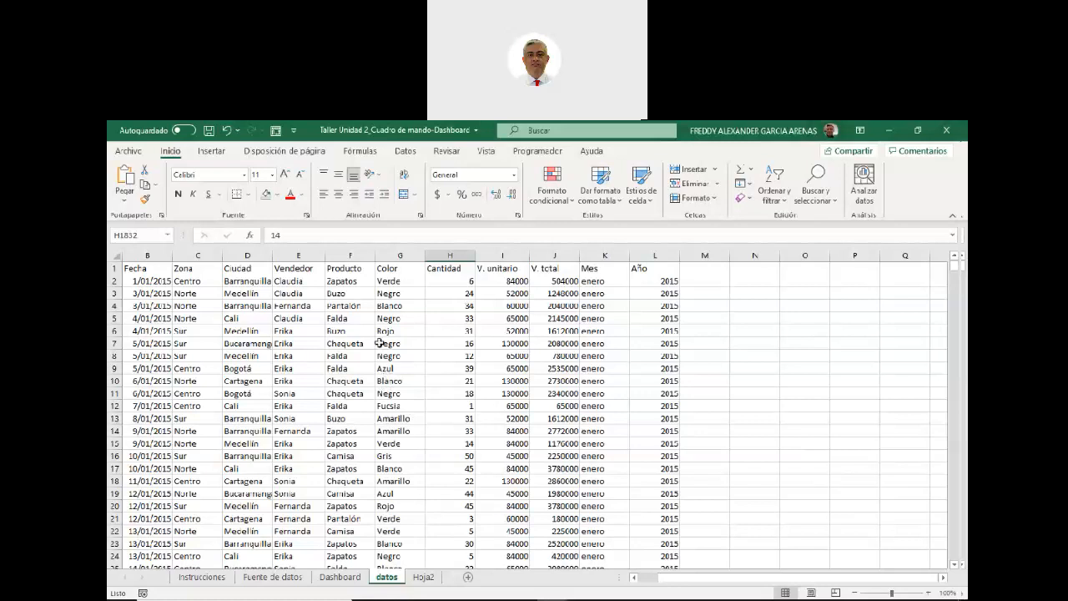
click(355, 308)
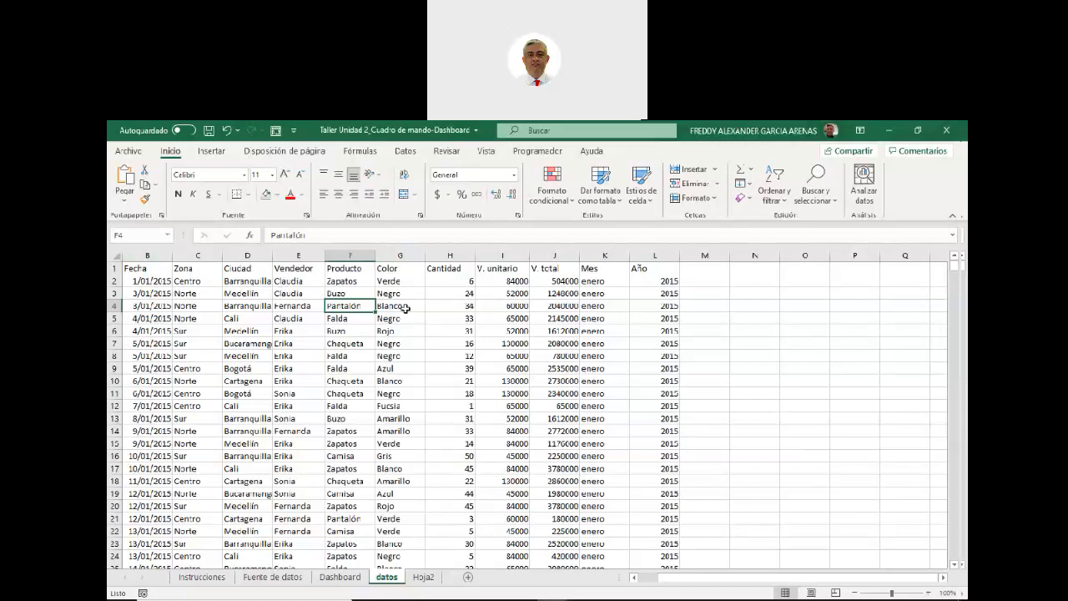
click(393, 257)
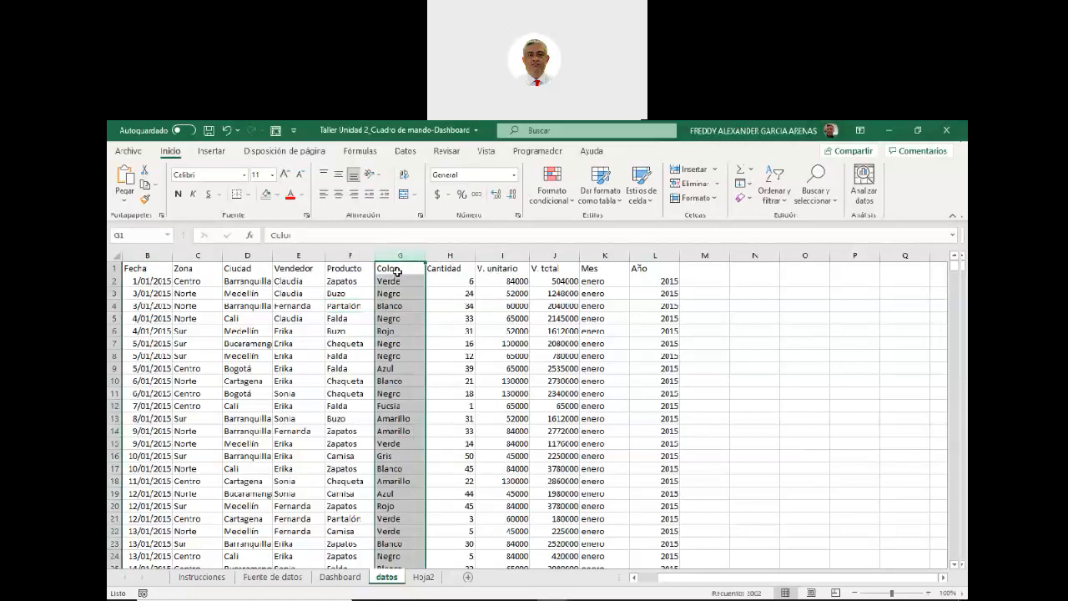
click(398, 269)
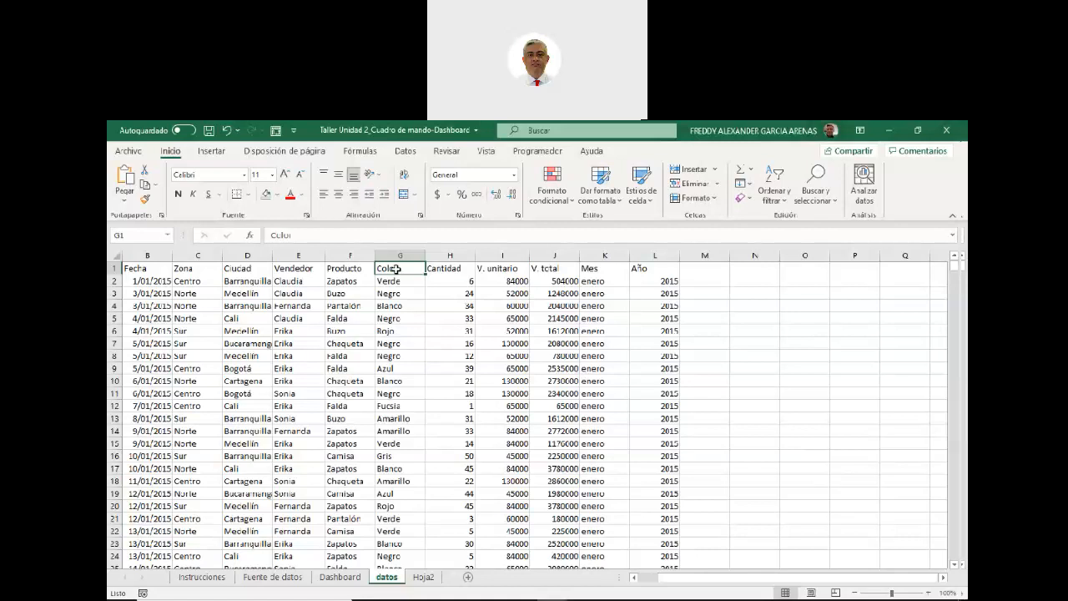
mouse_move(392, 281)
mouse_down()
mouse_move(409, 565)
mouse_move(420, 575)
mouse_move(400, 529)
mouse_move(399, 311)
mouse_move(397, 352)
mouse_up()
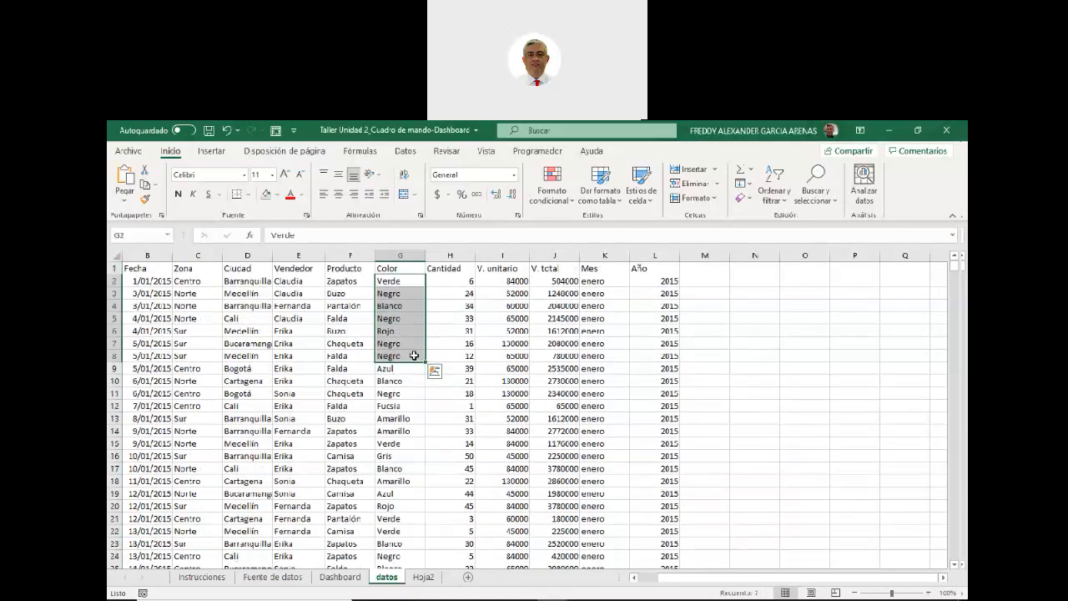
click(402, 283)
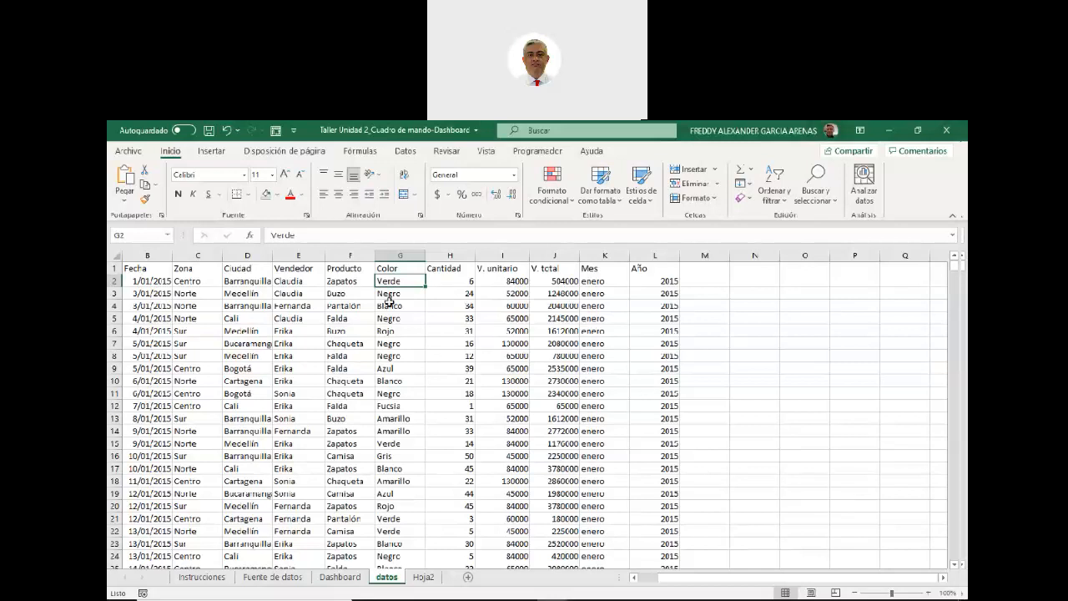
click(389, 255)
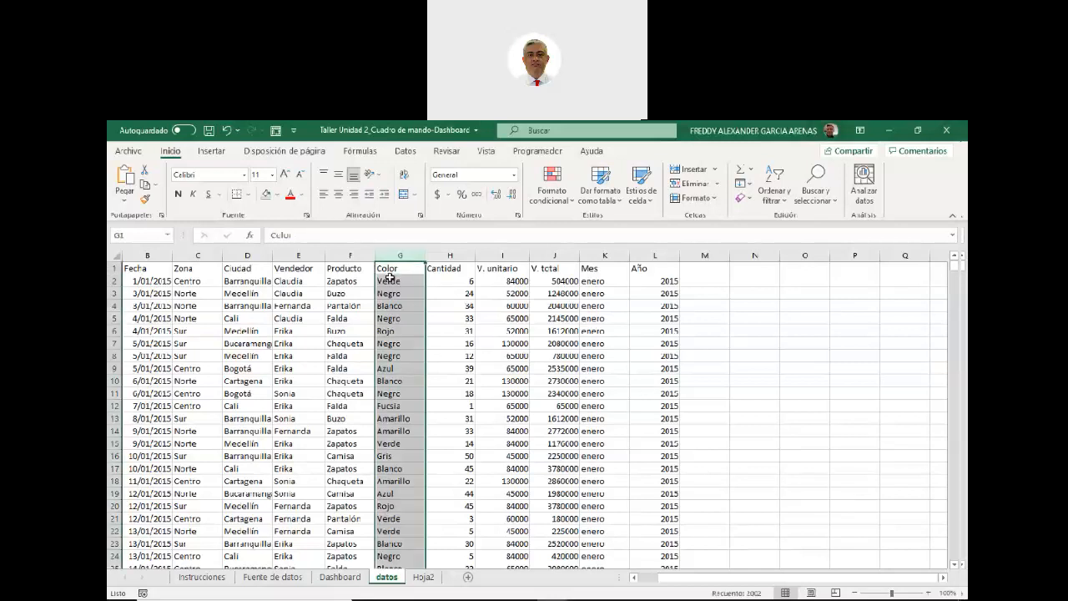
drag(389, 281, 397, 519)
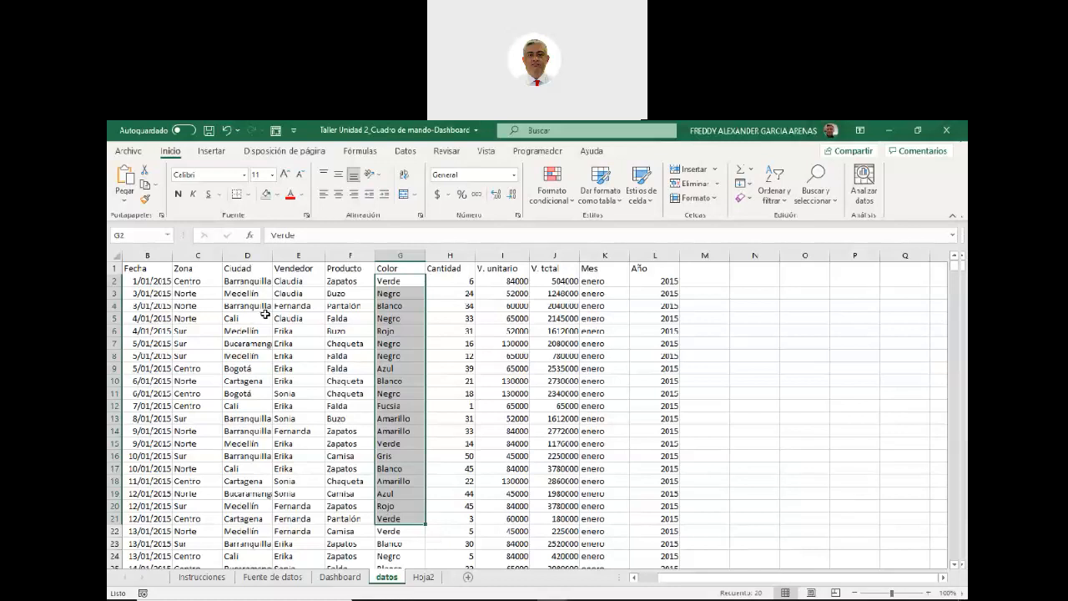
Examine row 3 on the datos sheet as an example of a record, from the date through the month and year
click(115, 293)
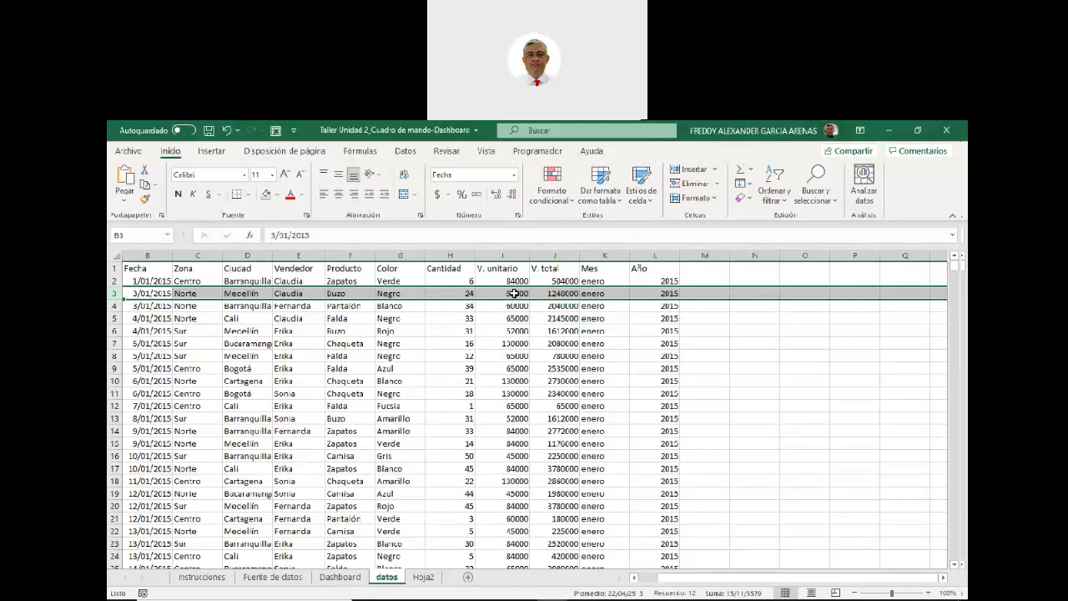
click(557, 293)
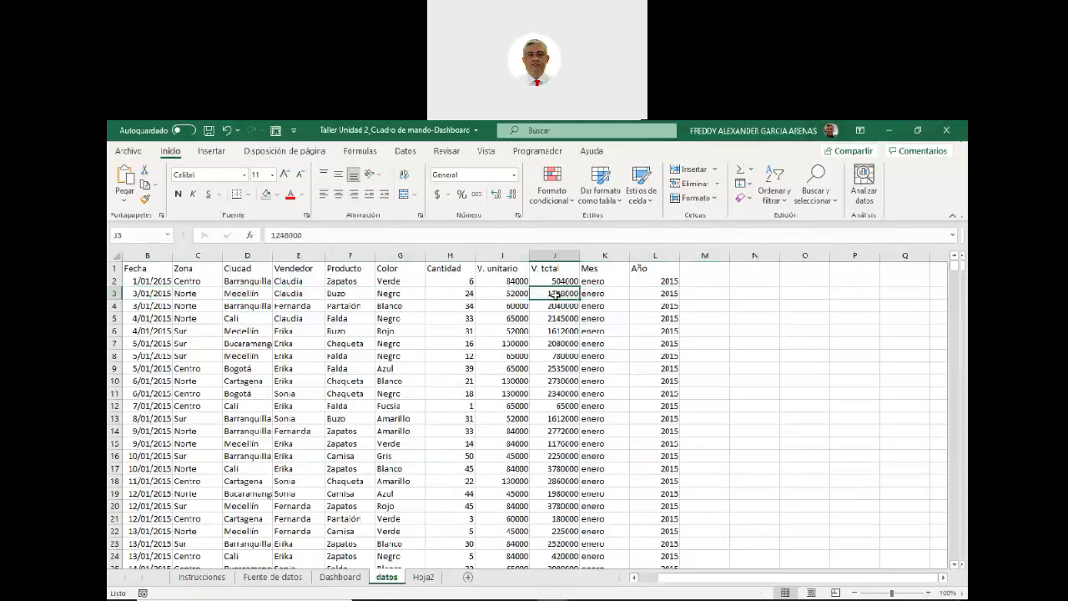
click(601, 293)
shift+click(638, 293)
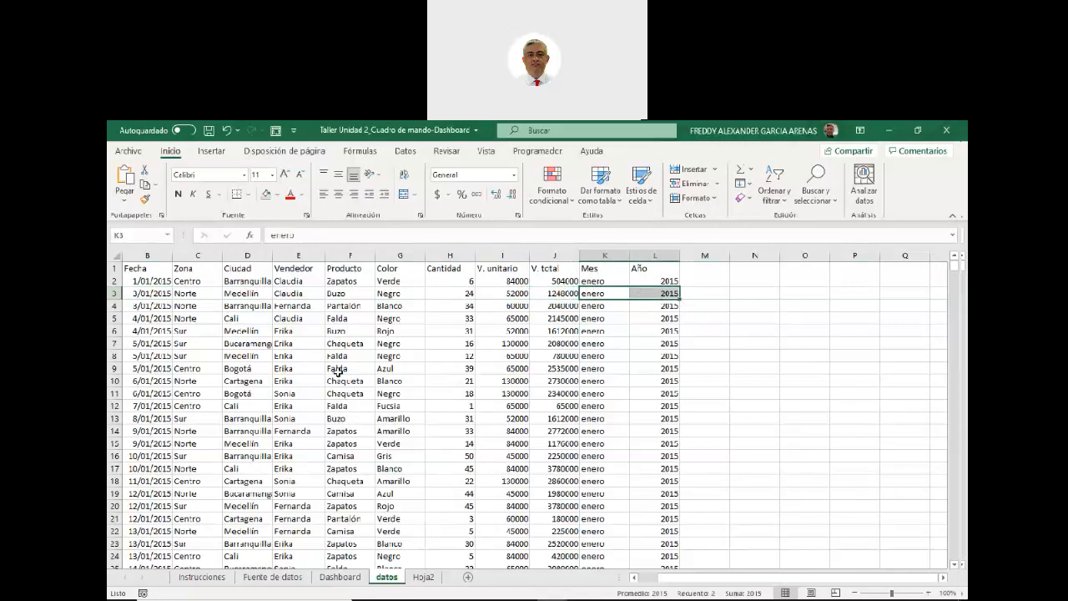
click(143, 294)
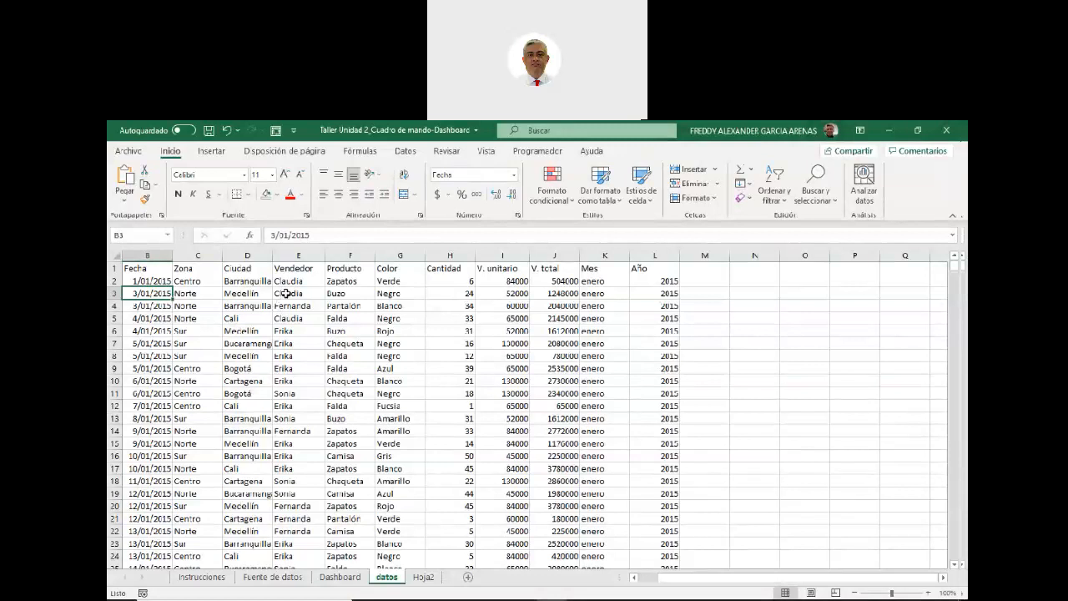
drag(239, 294, 292, 294)
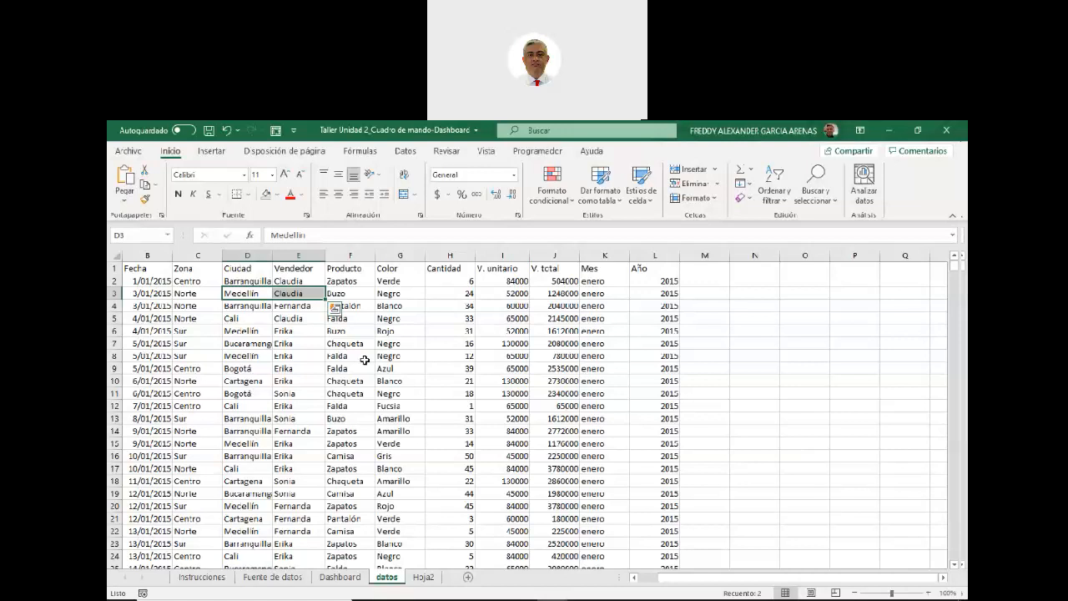
Convert the data range A1:L2002 on the datos sheet into a table with headers
click(354, 319)
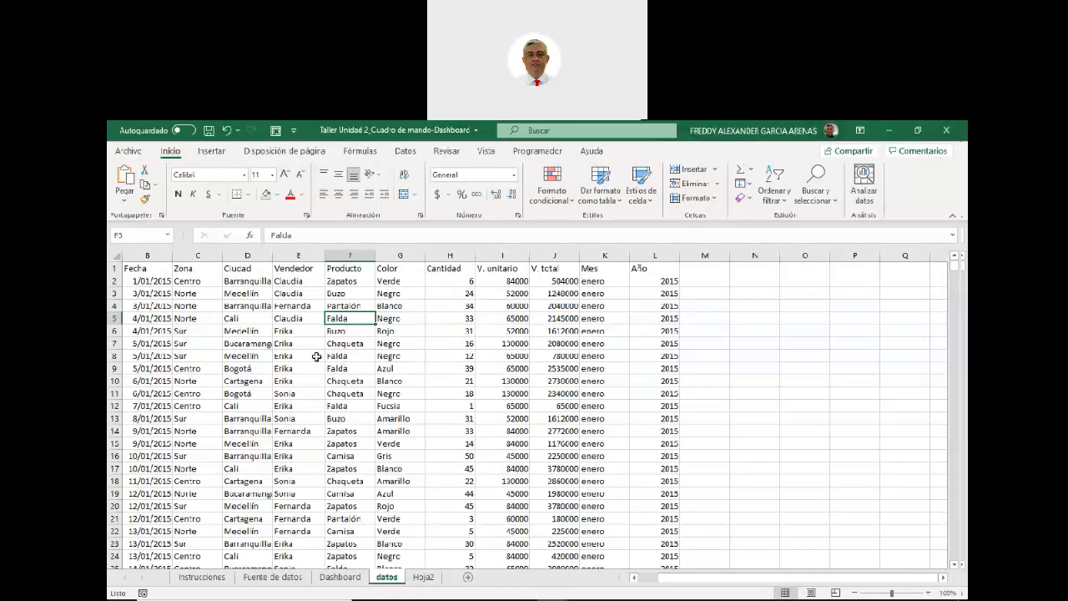
click(381, 328)
key(ctrl+t)
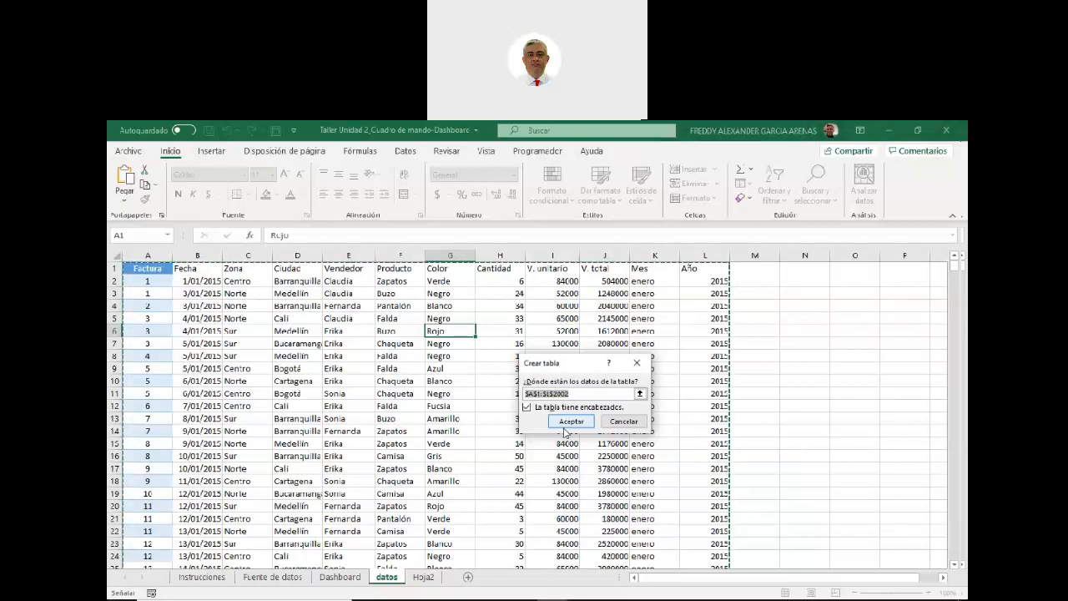
drag(572, 366, 515, 322)
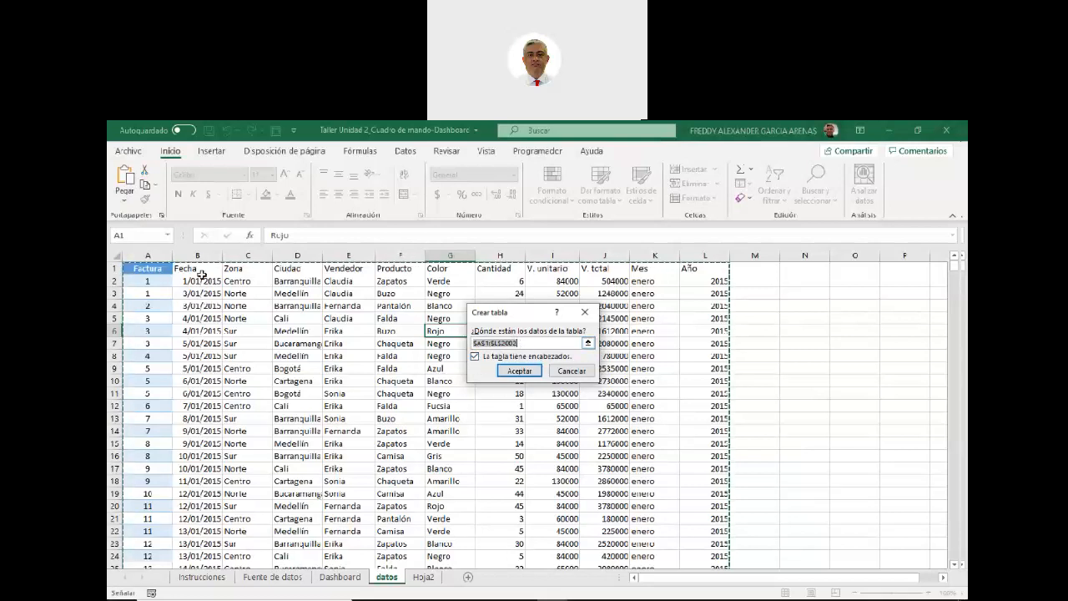
click(518, 372)
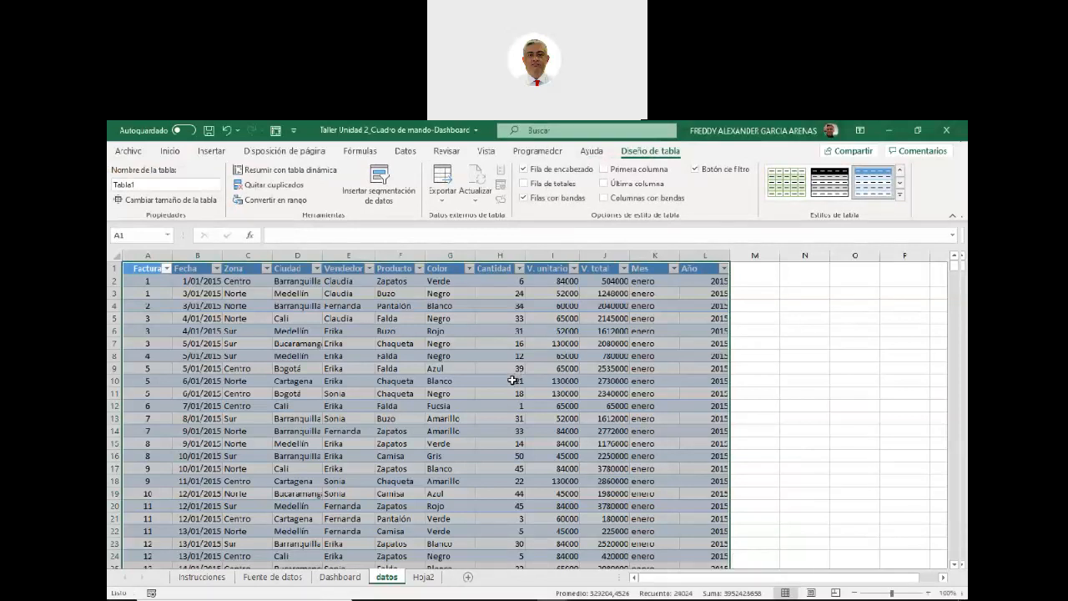
Rename the new table on the datos sheet as ventas
click(143, 184)
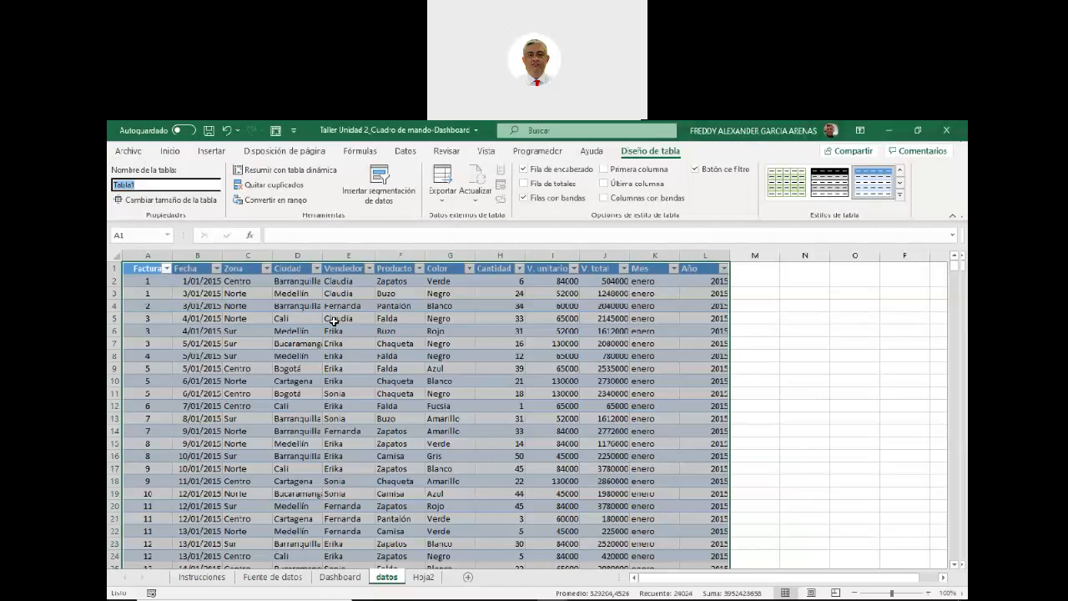
text(ventas)
key(Return)
click(138, 184)
Examine the full extent of the ventas table down to its last record, then return to its first rows and deselect it
scroll(481, 464, down, 19)
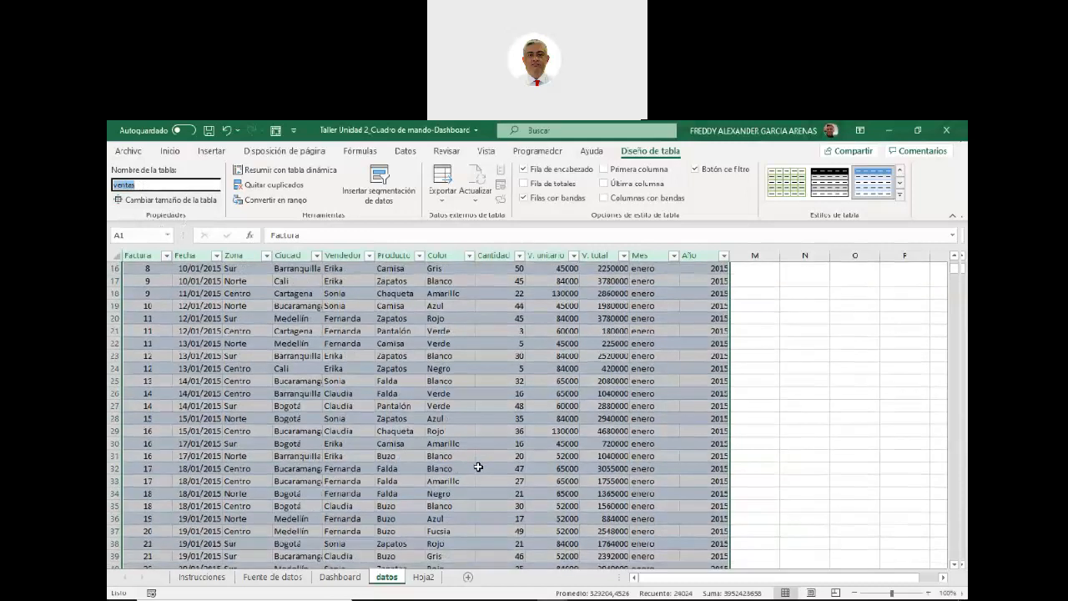
drag(960, 288, 959, 561)
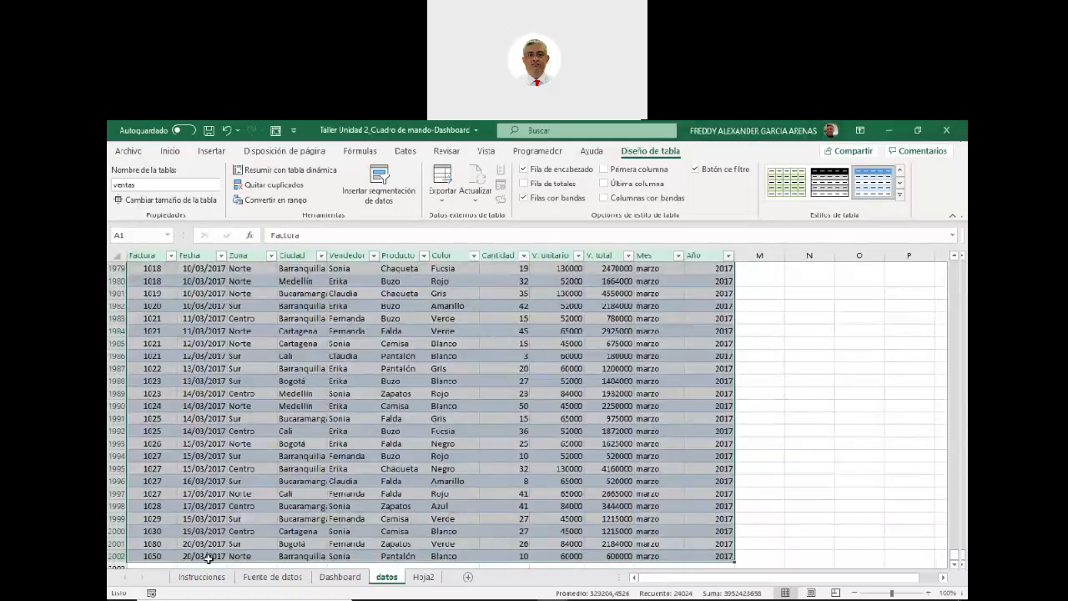
click(948, 147)
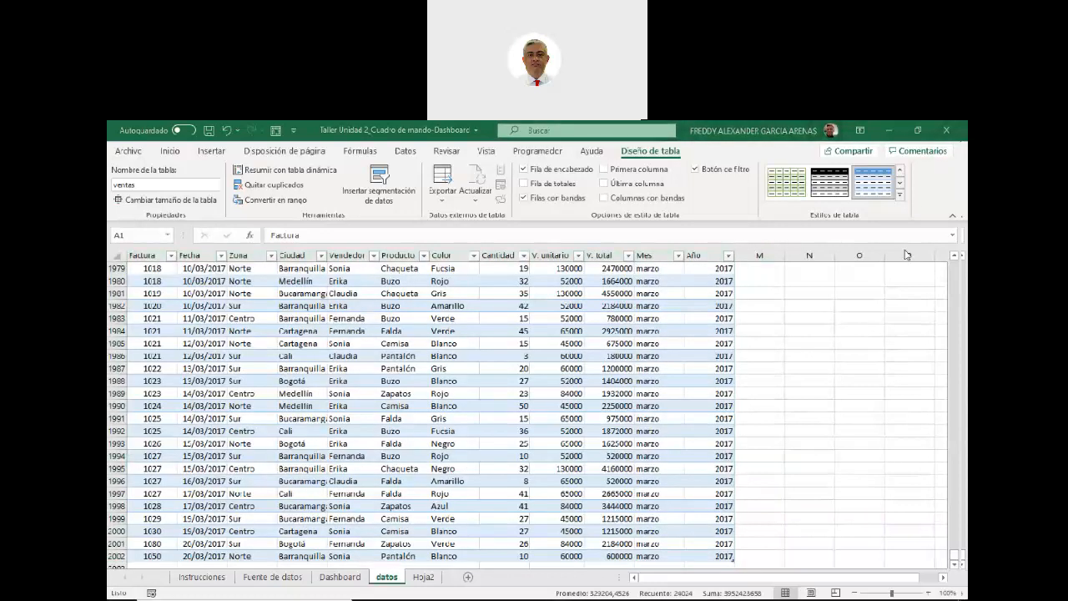
click(954, 557)
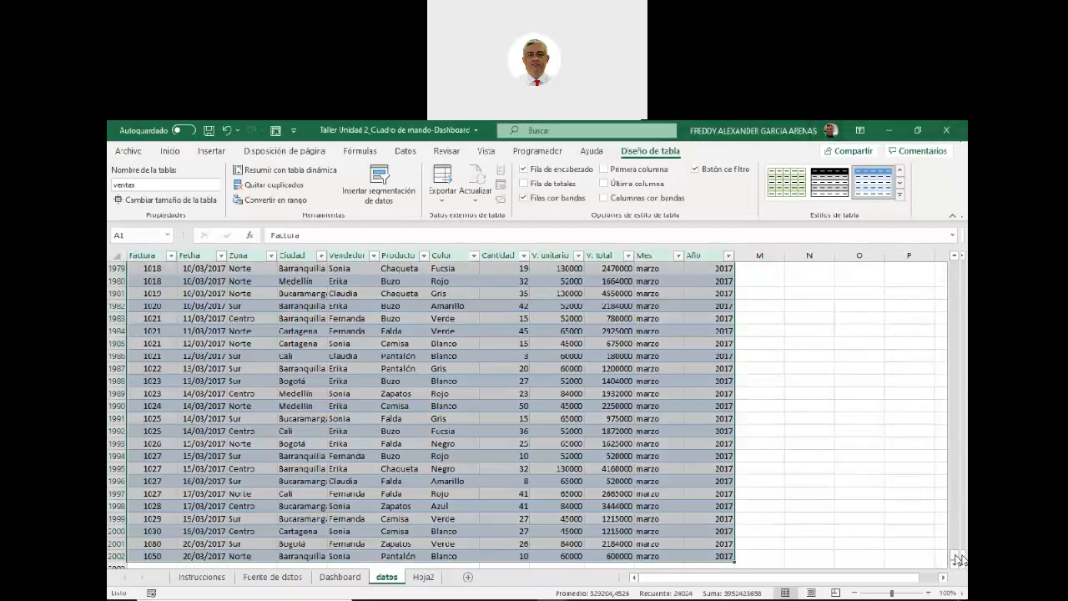
click(958, 502)
click(956, 501)
click(956, 502)
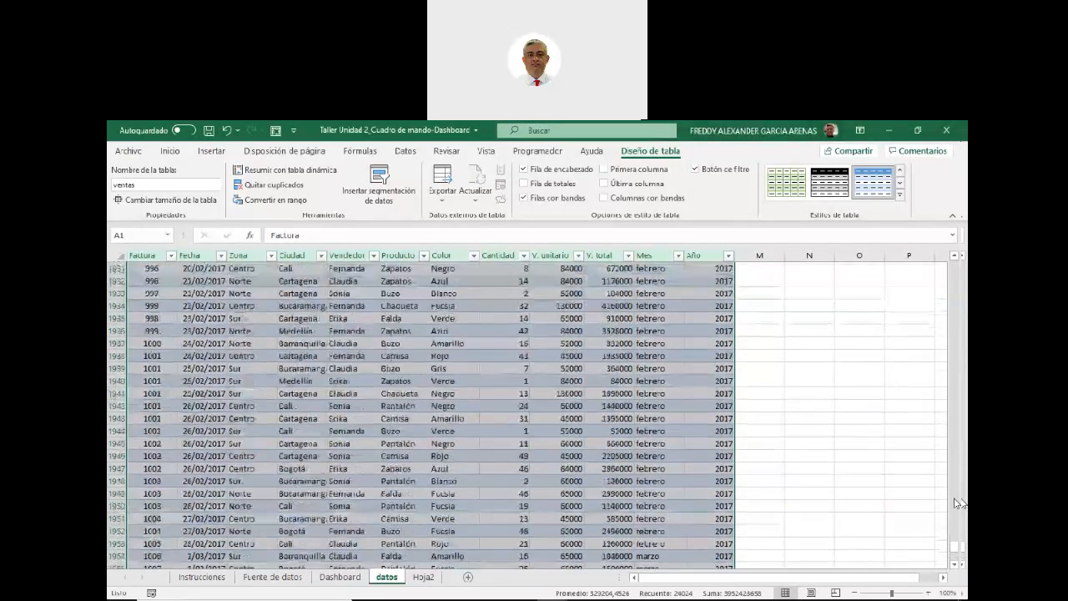
click(956, 501)
drag(957, 537, 957, 265)
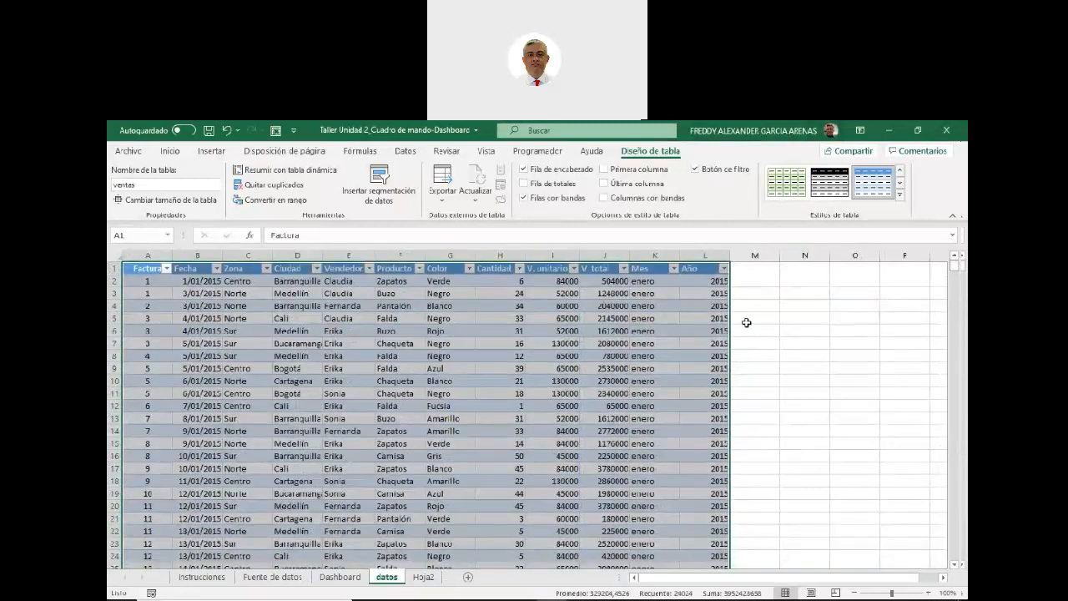
click(786, 307)
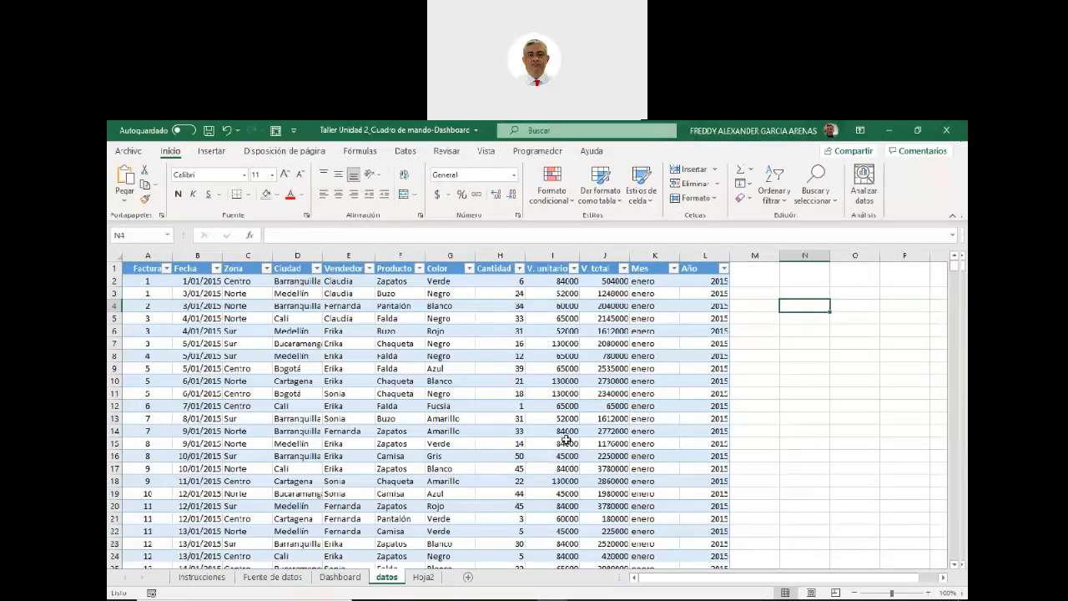
Rename the blank sheet Hoja2 as dashboardprueba
click(423, 577)
click(208, 294)
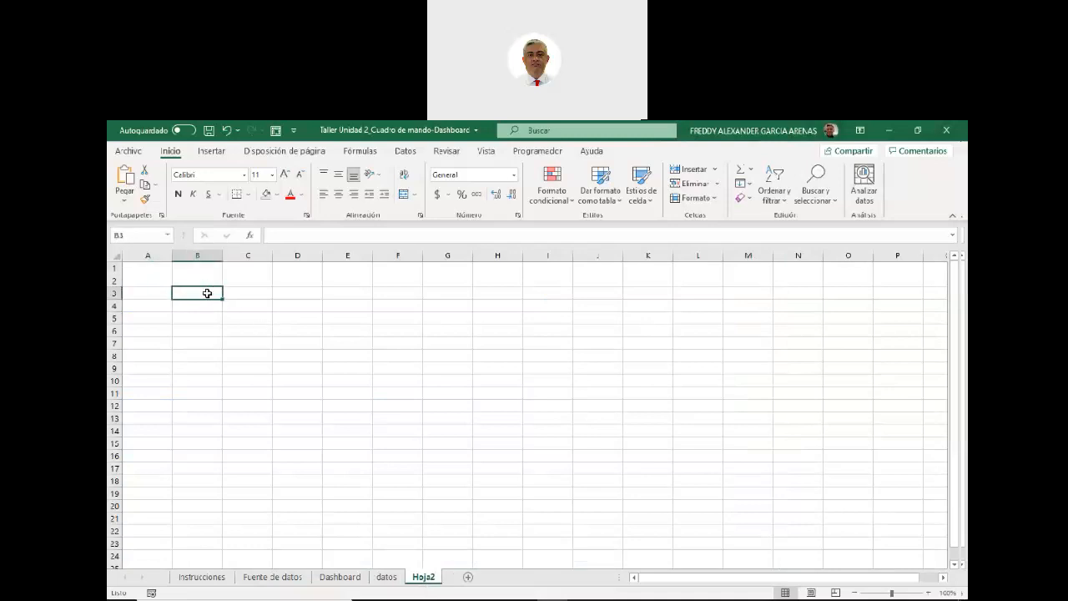
right_click(423, 576)
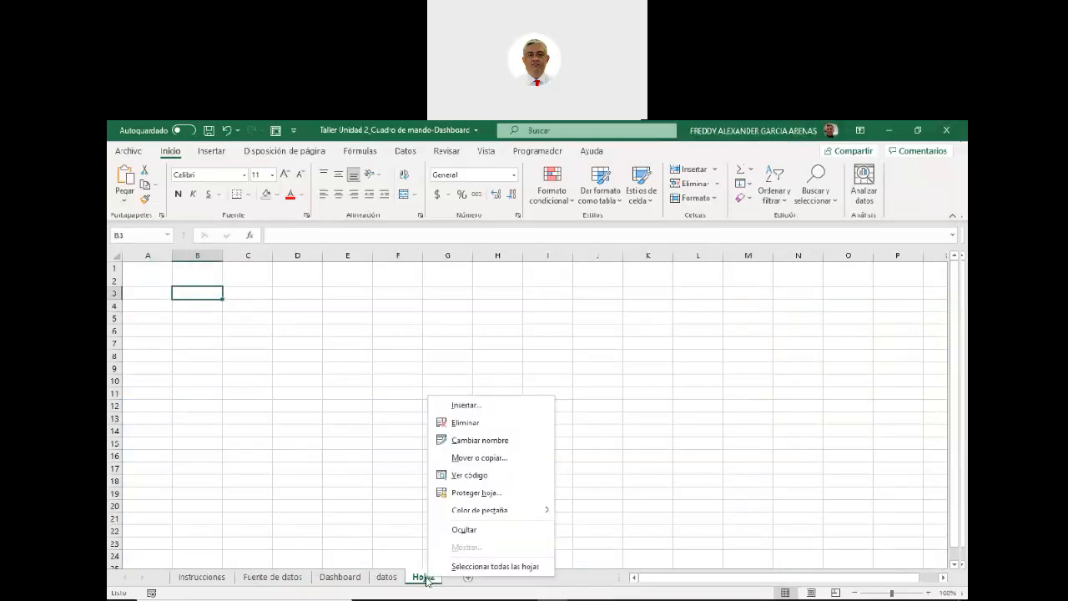
click(482, 440)
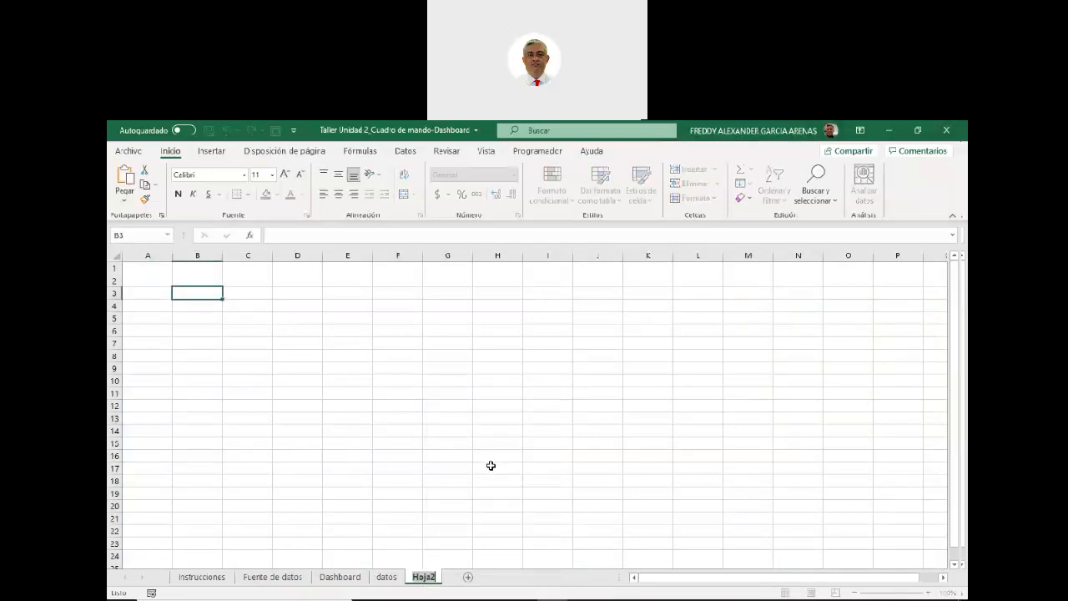
text(dashboard)
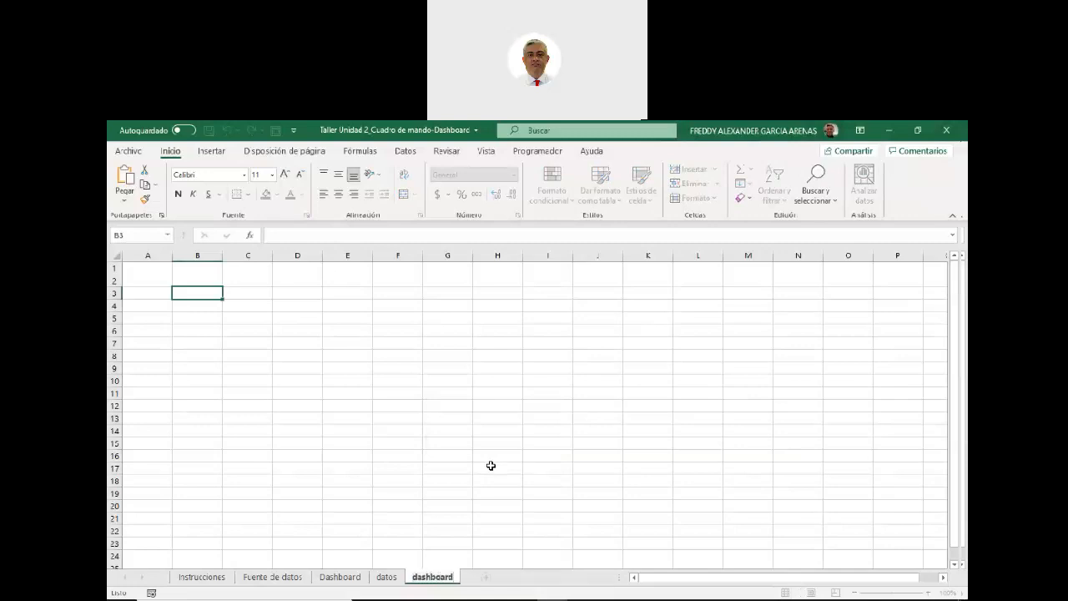
text(prueba)
key(Return)
click(462, 483)
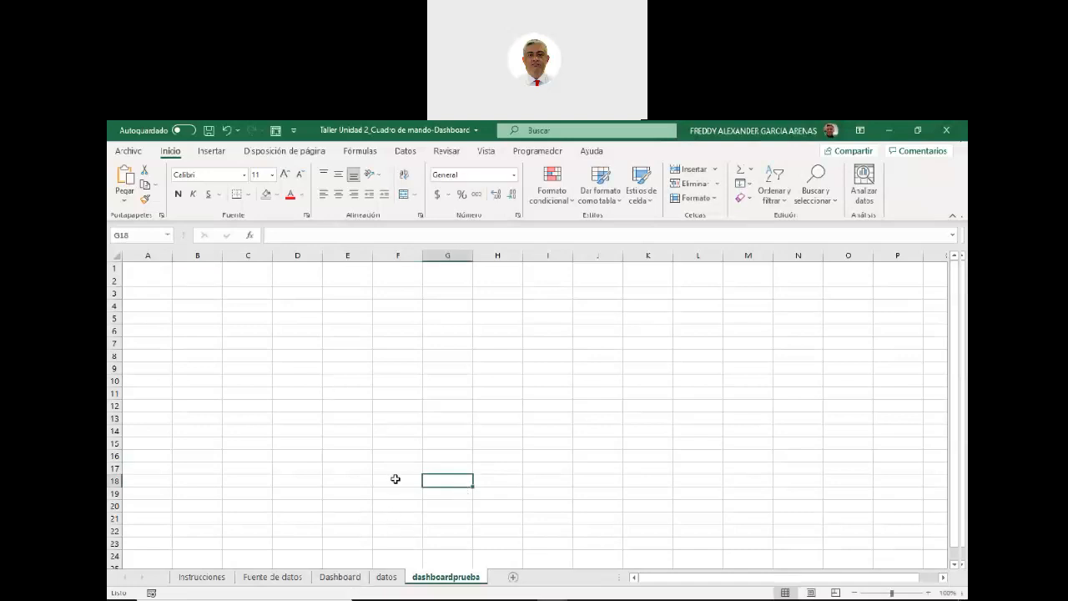
Insert an empty PivotTable at cell B2 of the dashboardprueba sheet, using the ventas table as its source
click(202, 279)
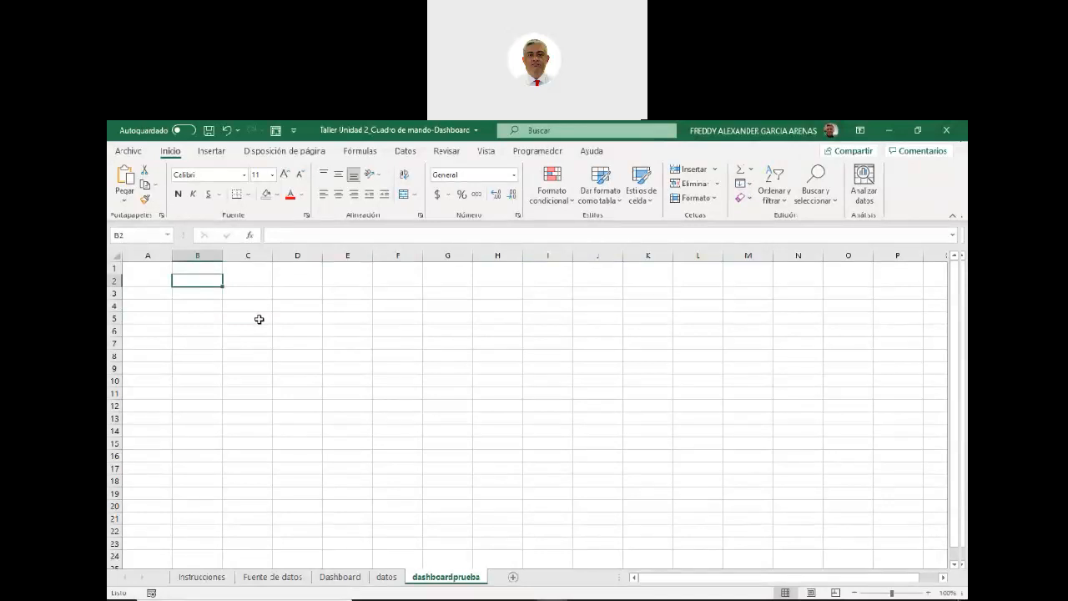
click(389, 577)
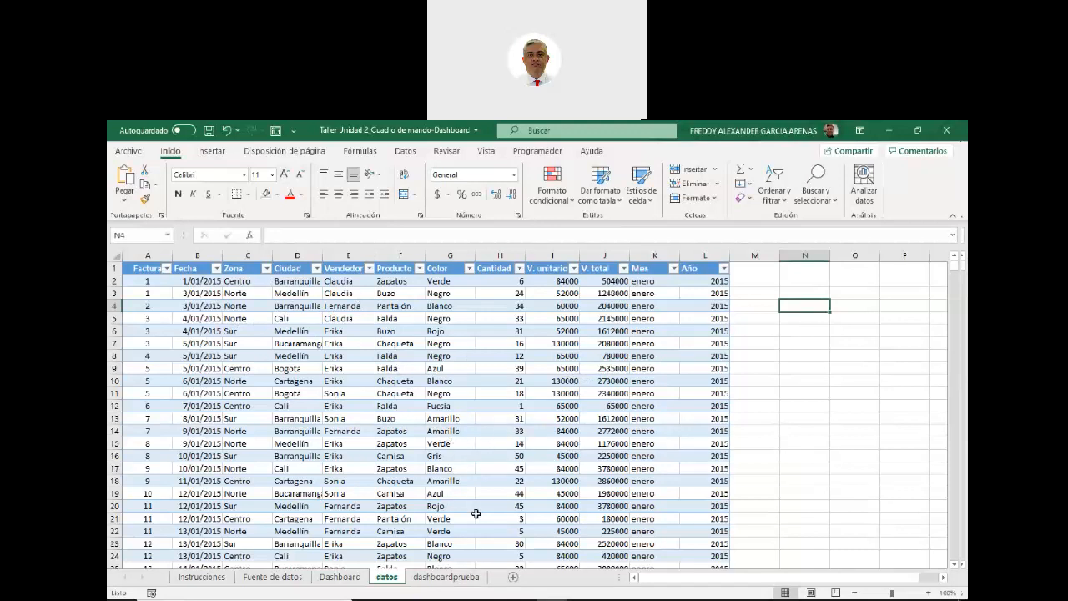
click(449, 577)
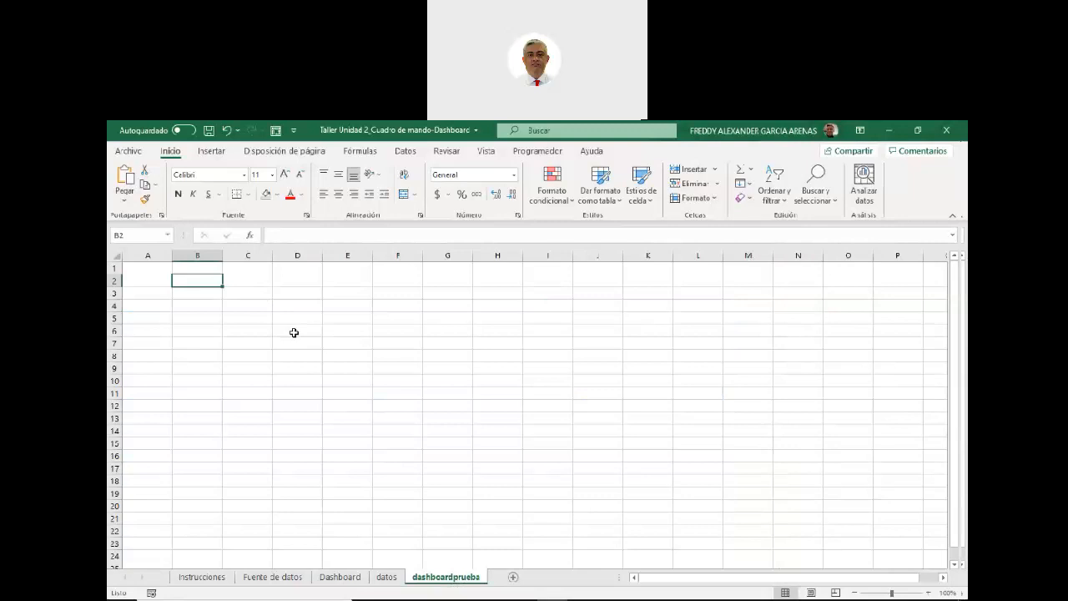
click(386, 576)
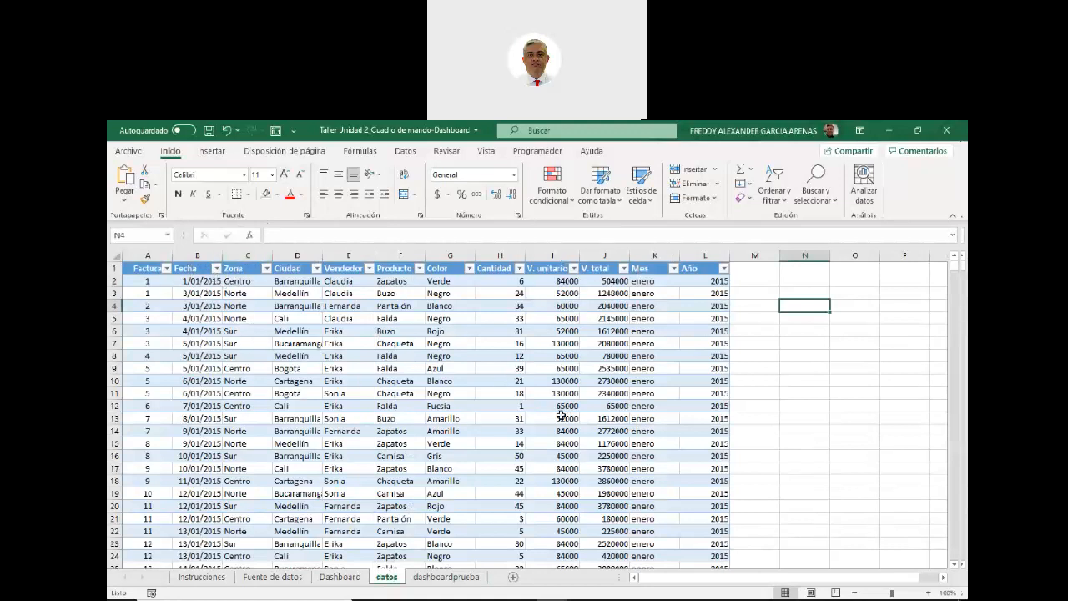
click(458, 576)
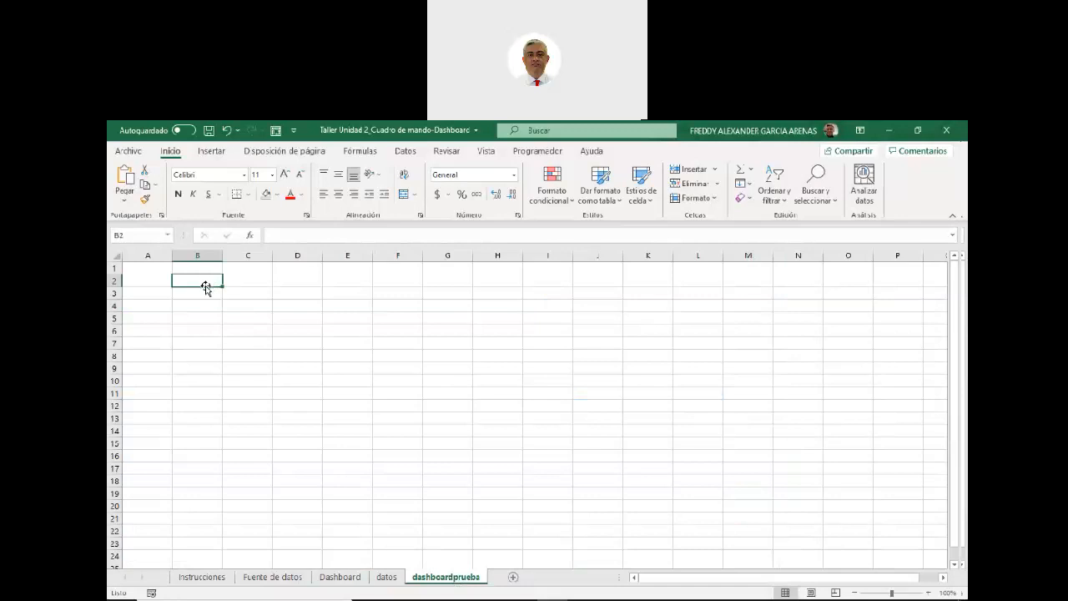
click(212, 151)
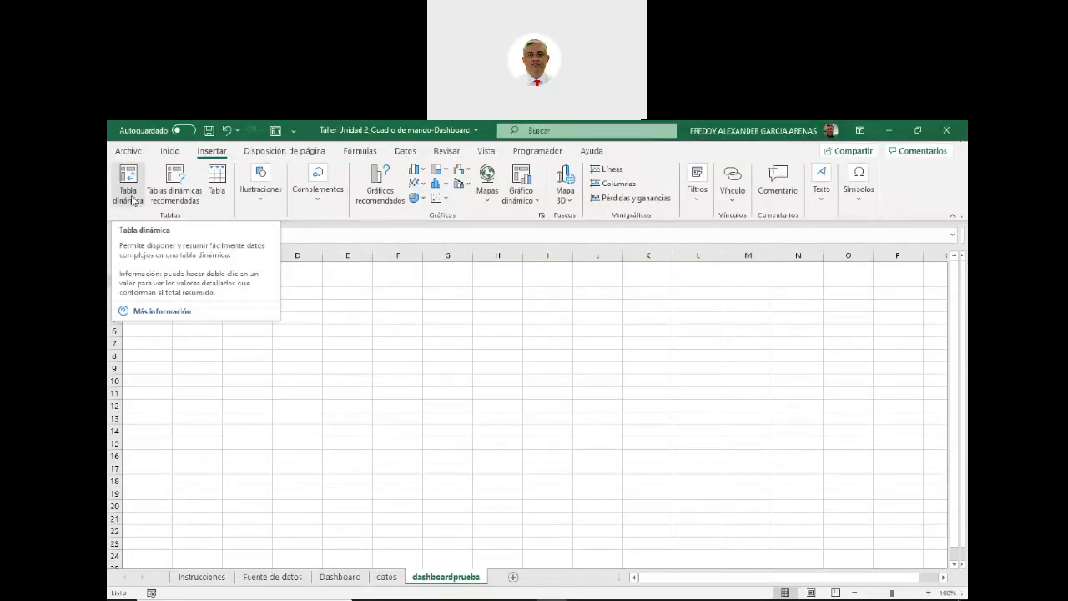
click(131, 193)
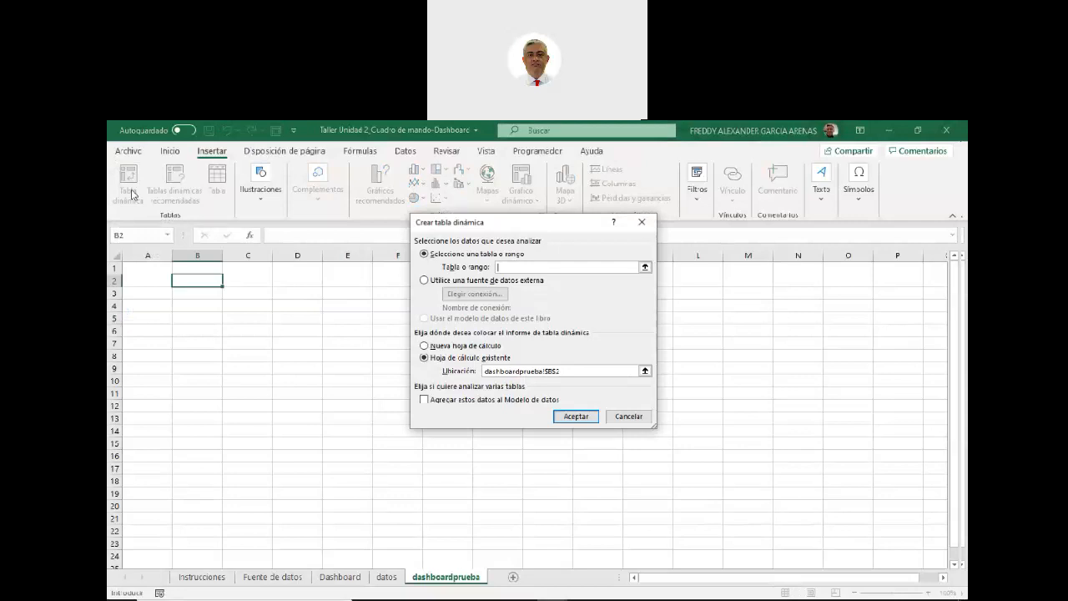
drag(506, 230, 489, 282)
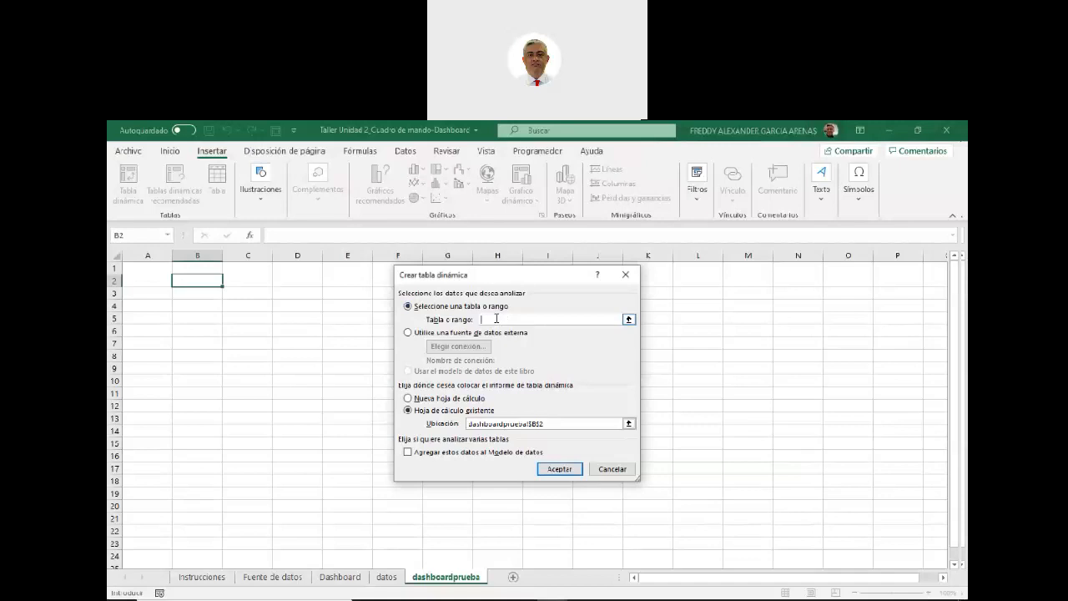
text(ventas)
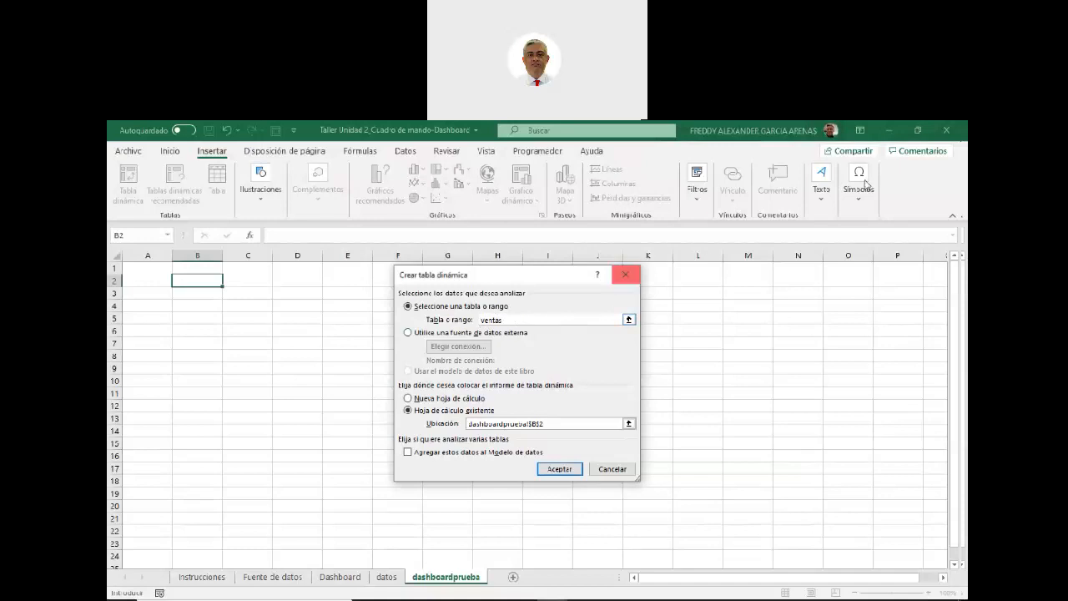
click(947, 148)
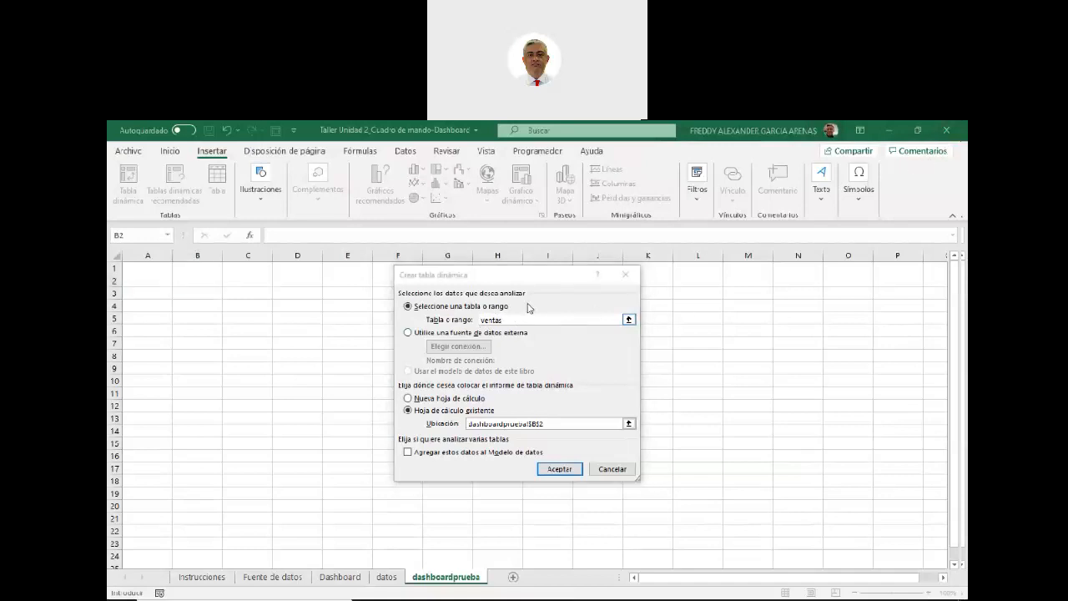
click(455, 274)
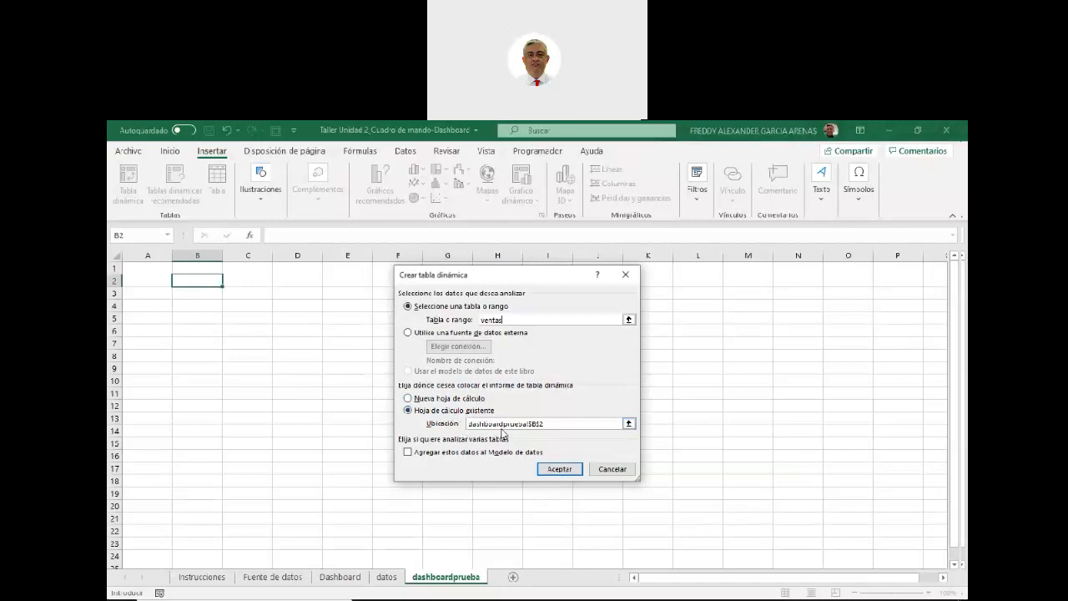
drag(548, 424, 466, 424)
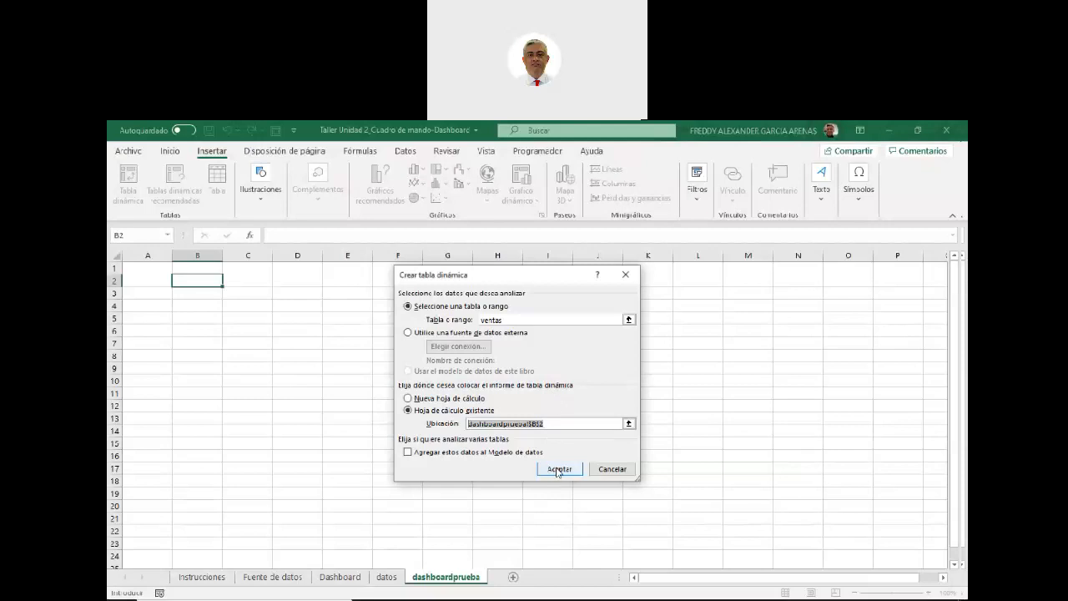
click(559, 470)
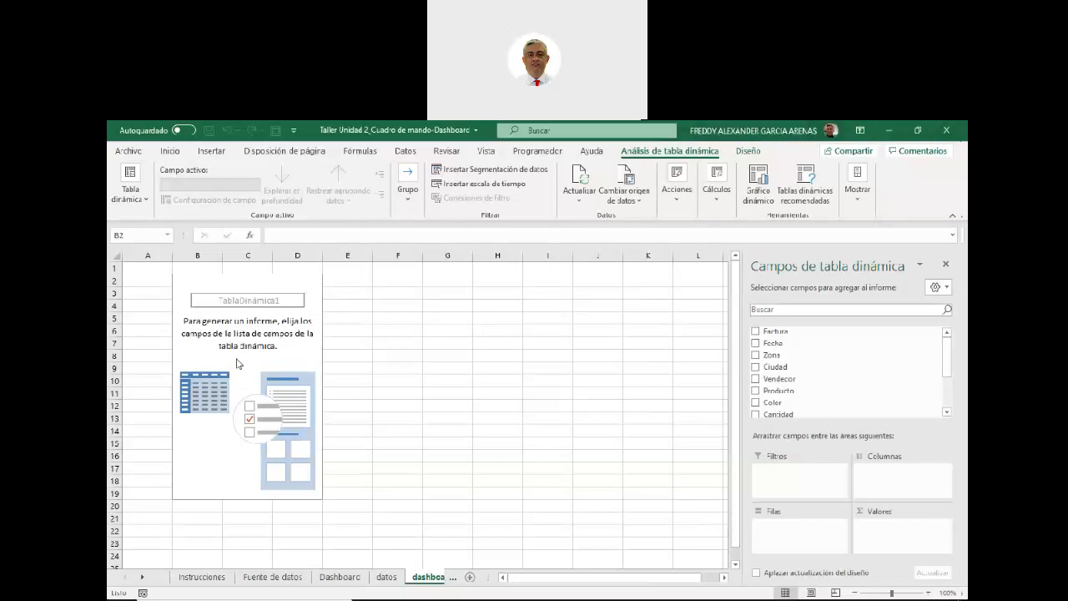
Compare the column headers on the datos sheet, from Factura to V. unitario, with the PivotTable field list on dashboardprueba
click(388, 577)
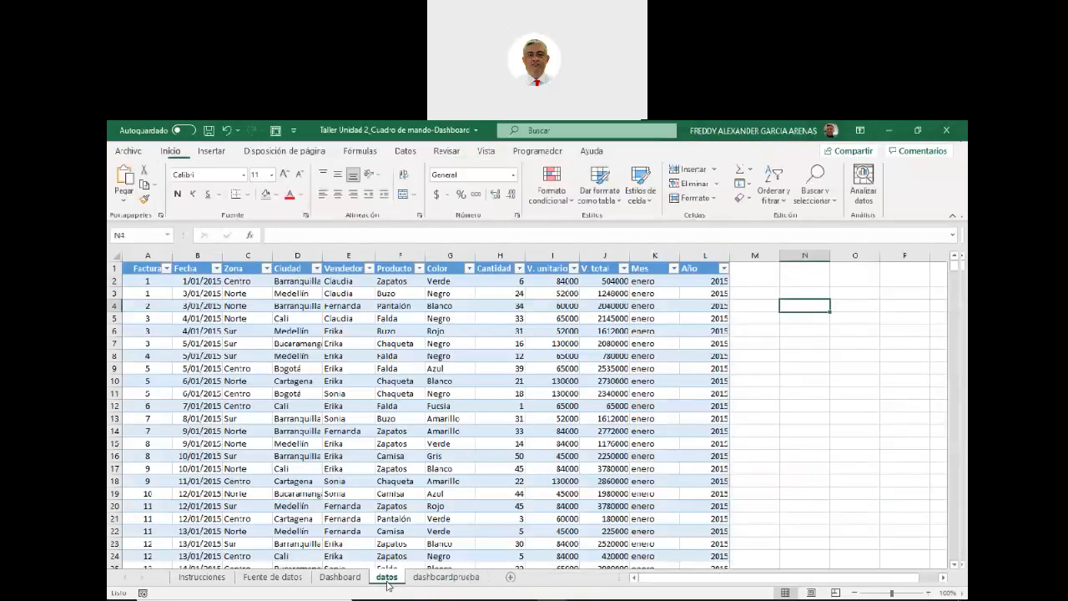
click(149, 267)
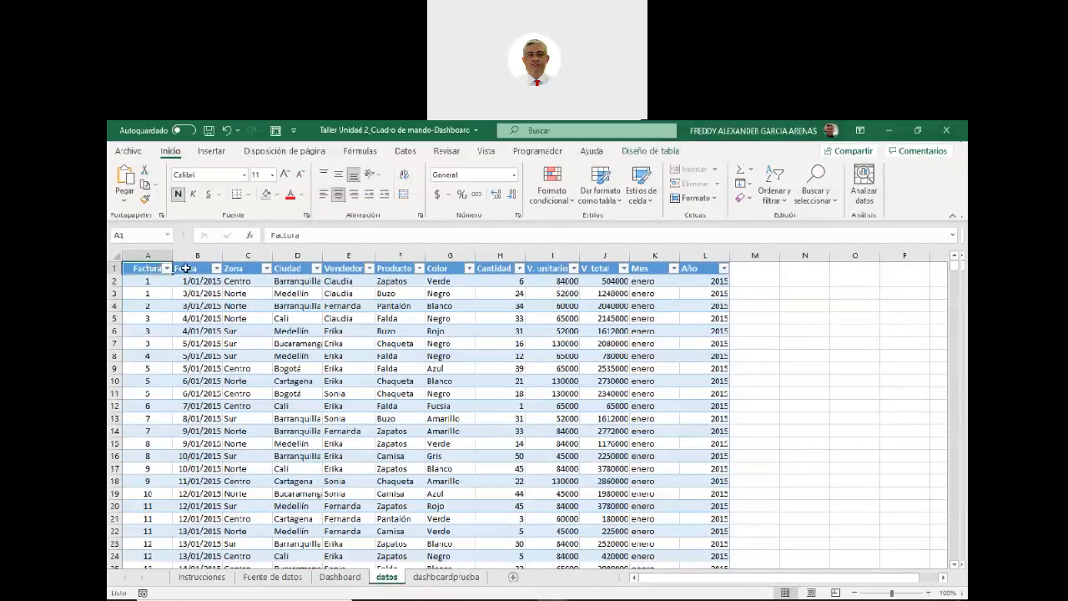
click(187, 267)
click(229, 268)
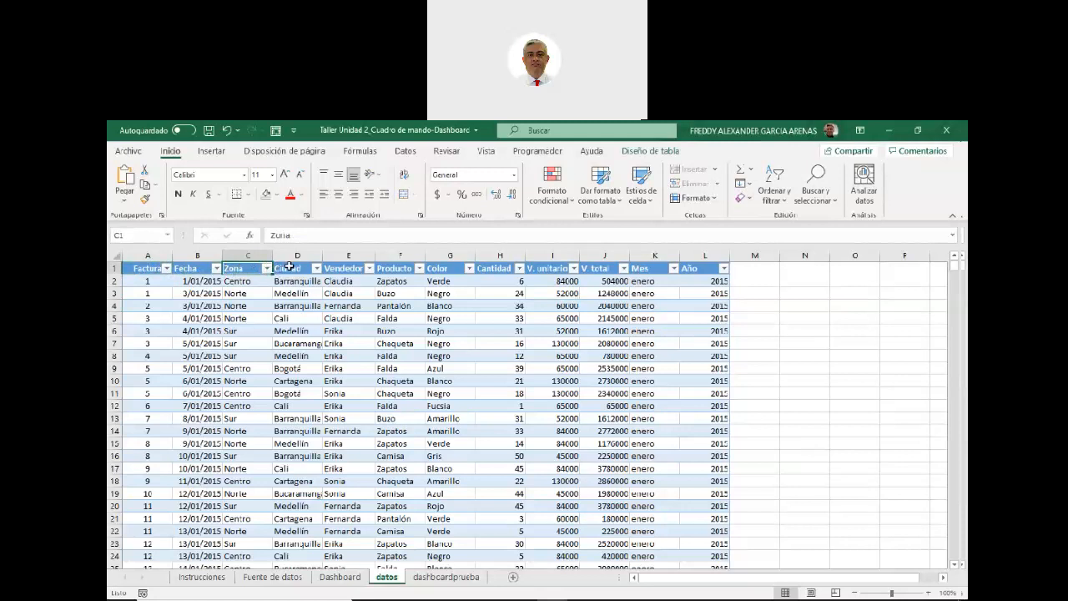
click(289, 267)
click(351, 268)
click(388, 268)
click(438, 267)
click(486, 262)
click(549, 265)
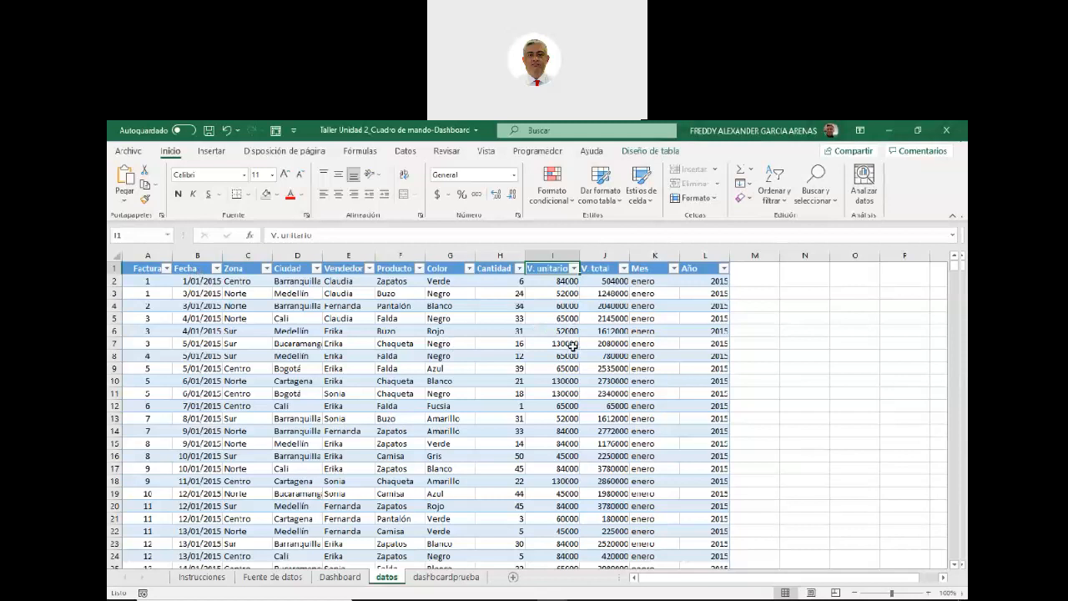
mouse_move(444, 589)
click(443, 577)
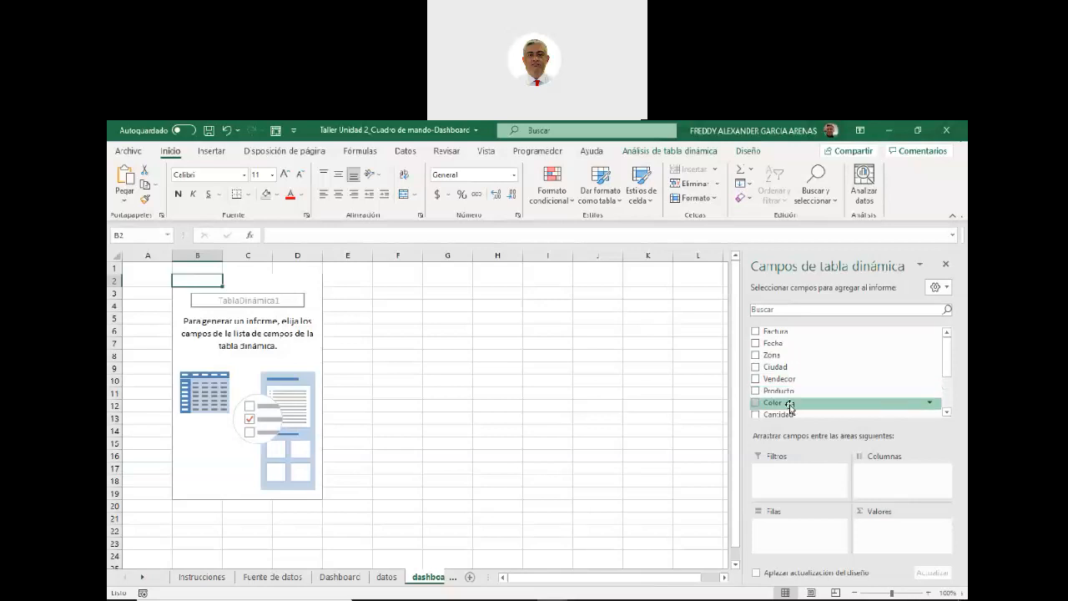
Add the Fecha field to the rows of the empty PivotTable on dashboardprueba, grouped by years and quarters
mouse_move(946, 353)
mouse_down()
mouse_move(949, 394)
mouse_move(946, 350)
mouse_up()
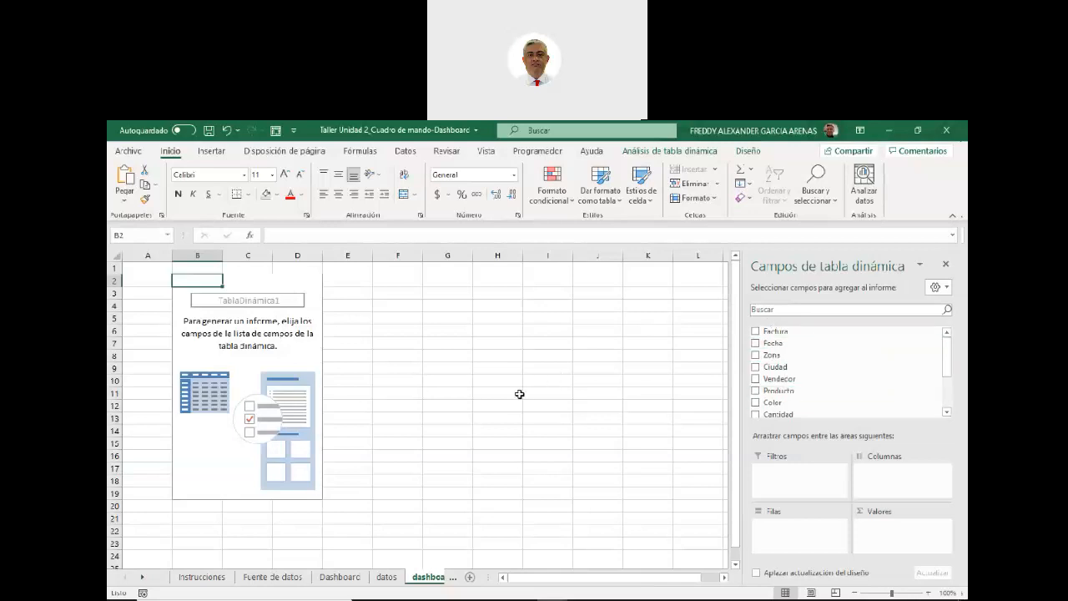
click(949, 145)
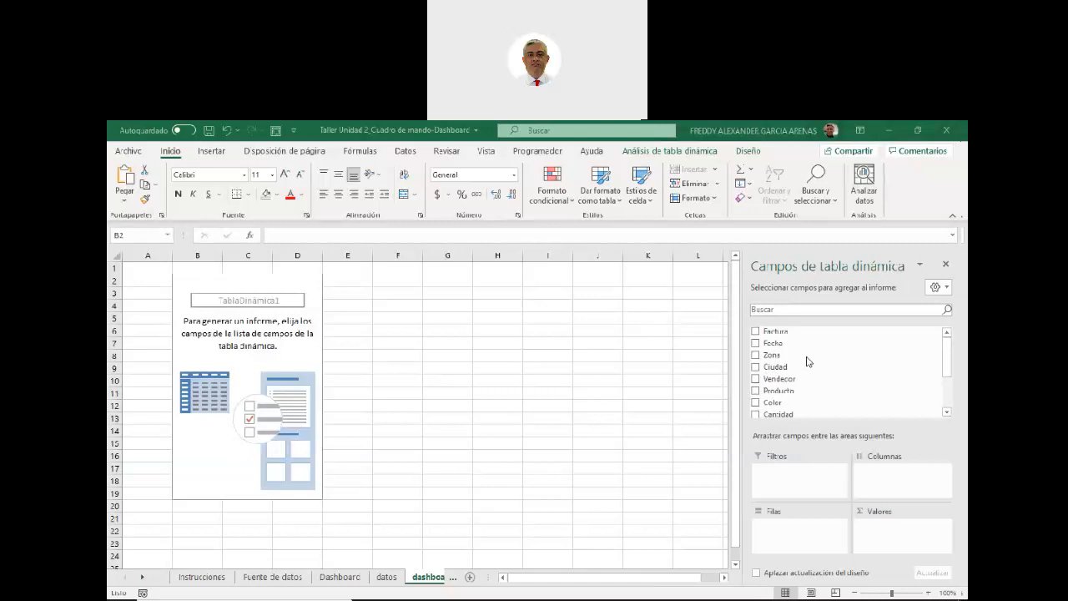
click(755, 344)
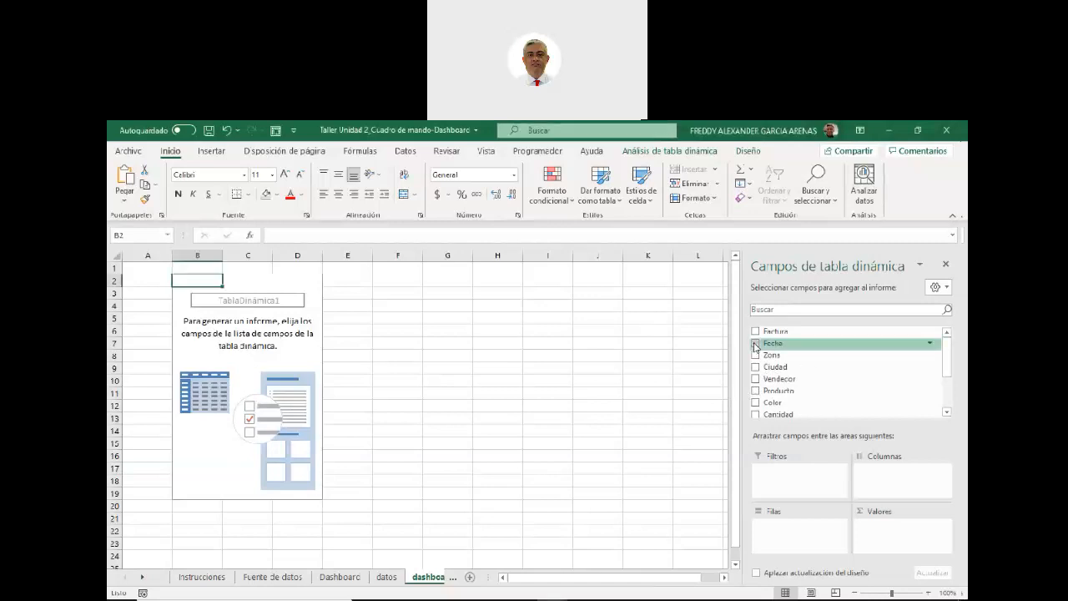
click(756, 344)
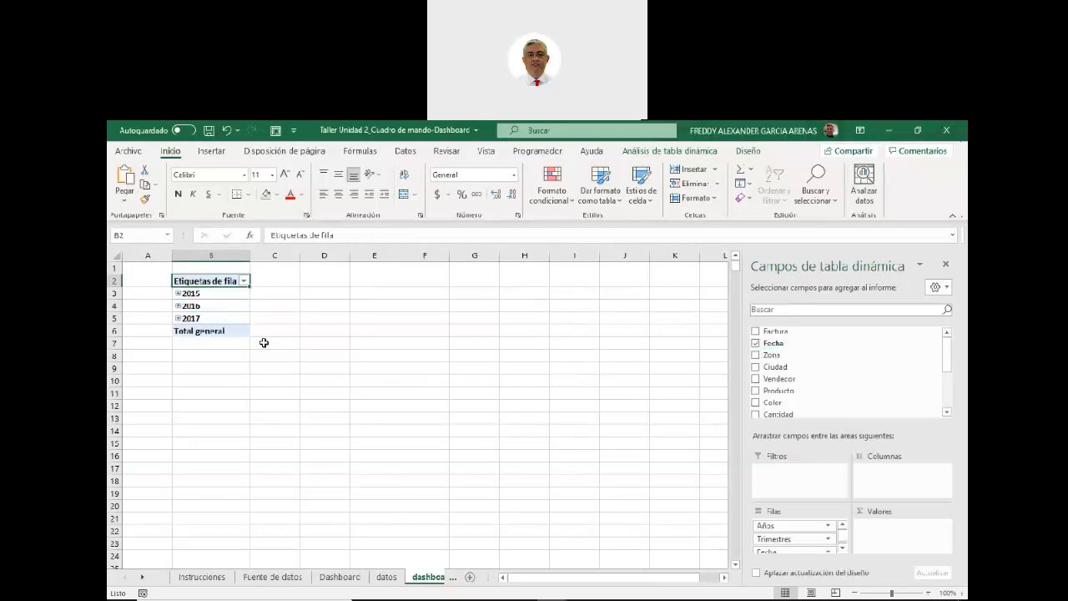
Examine the date grouping by expanding 2015, 2016, 2017 and their first quarters down to months, then collapse the three years
click(178, 294)
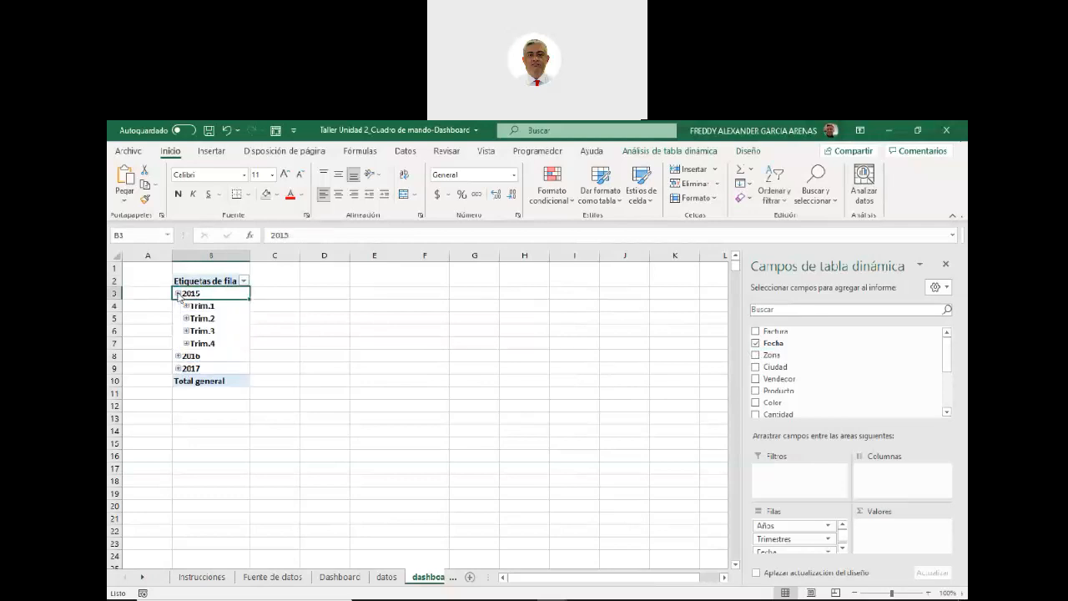
click(178, 357)
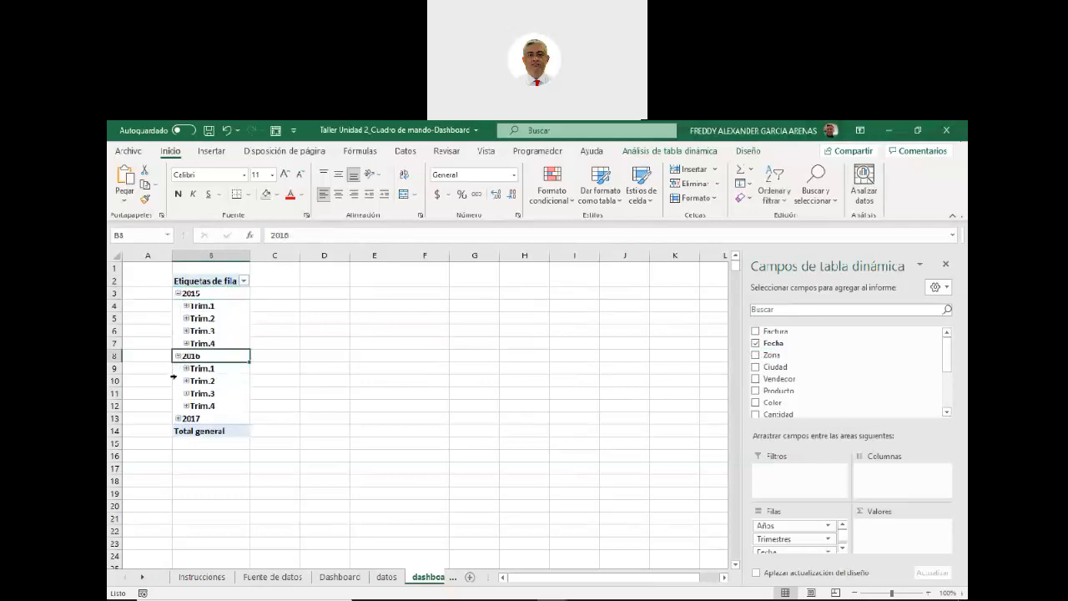
click(178, 419)
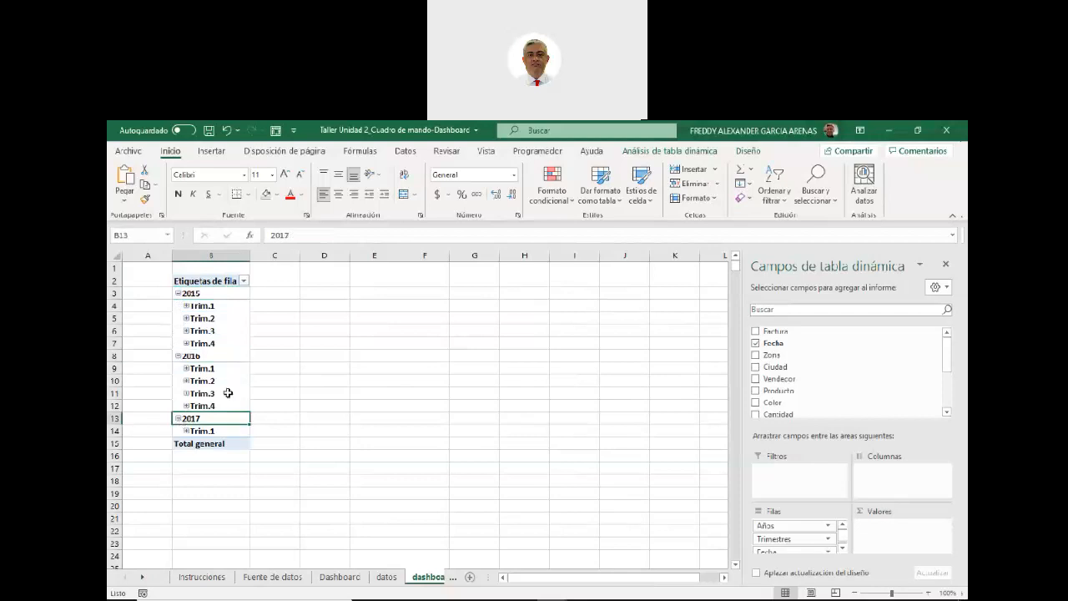
click(187, 306)
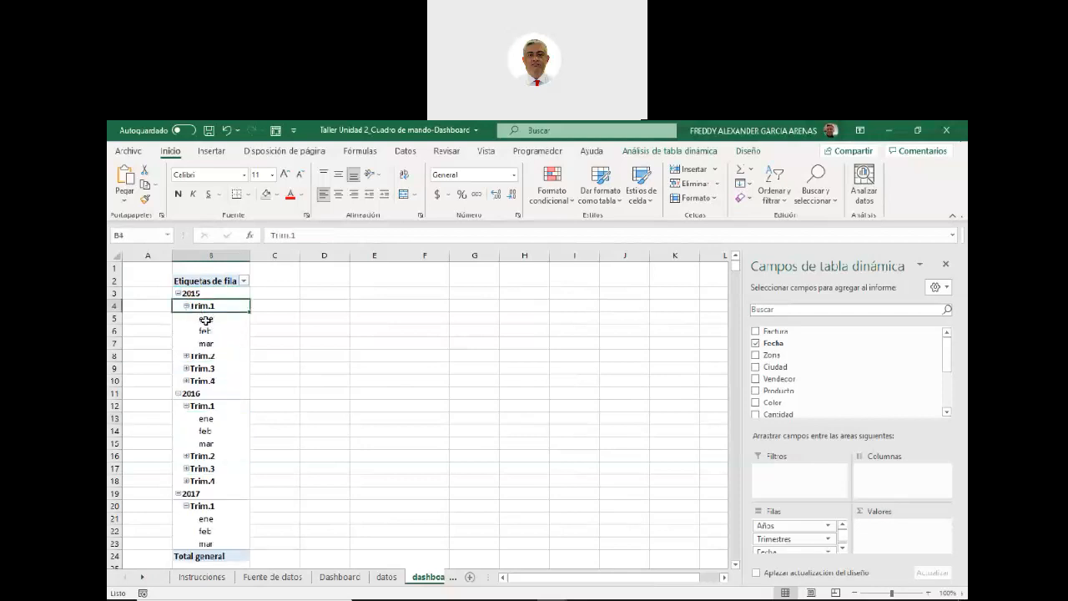
click(209, 319)
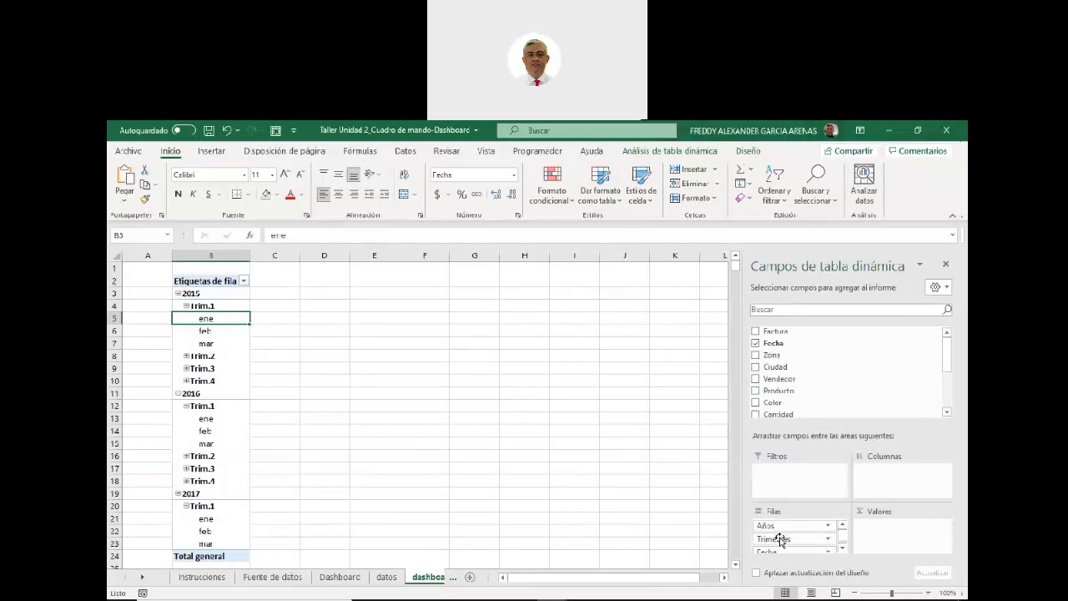
click(843, 548)
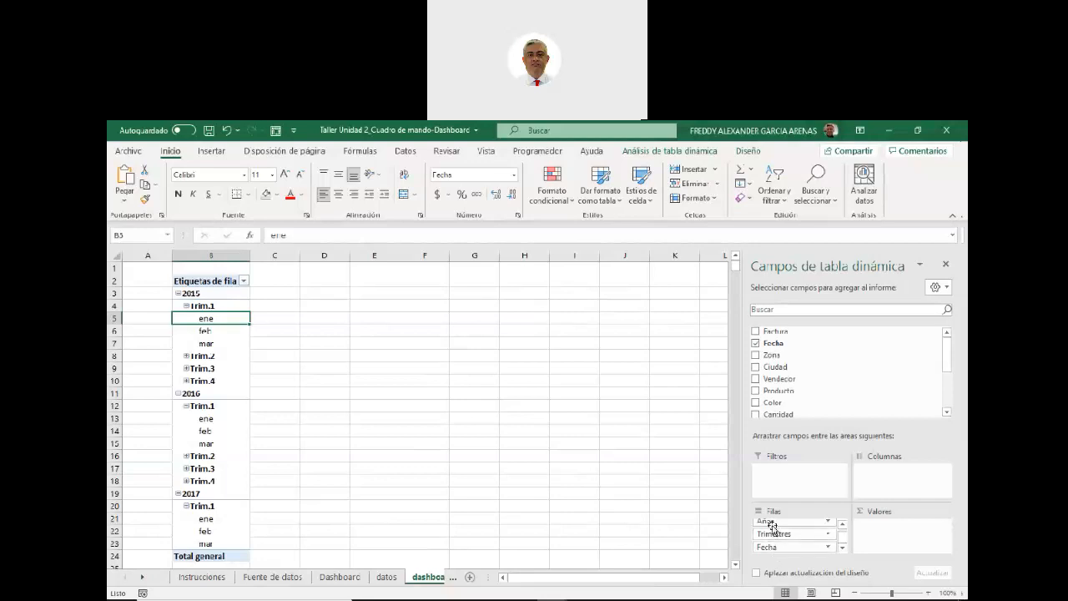
click(177, 294)
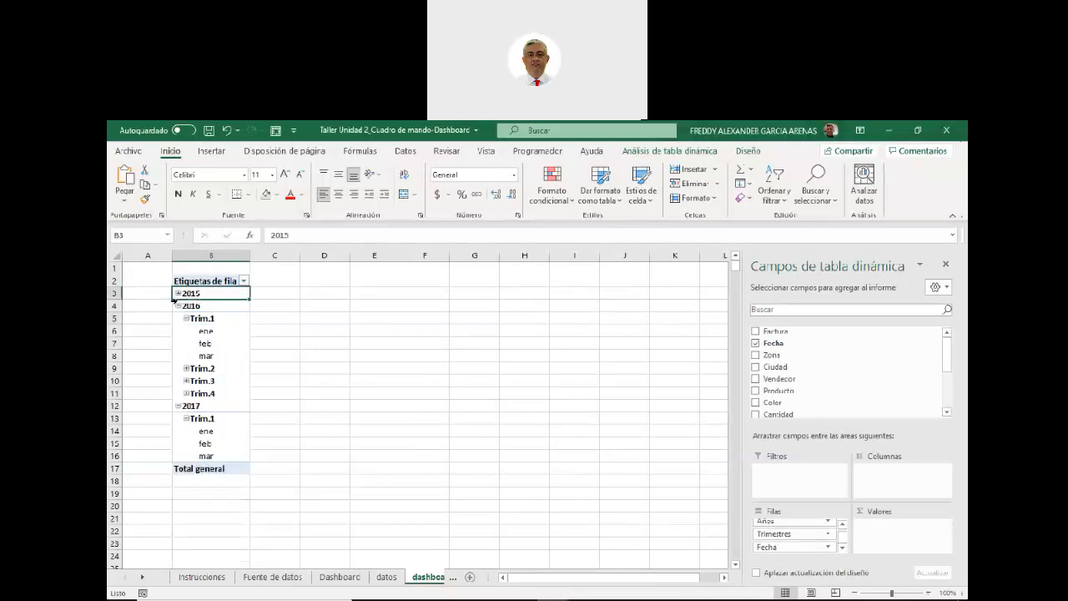
click(178, 305)
click(178, 318)
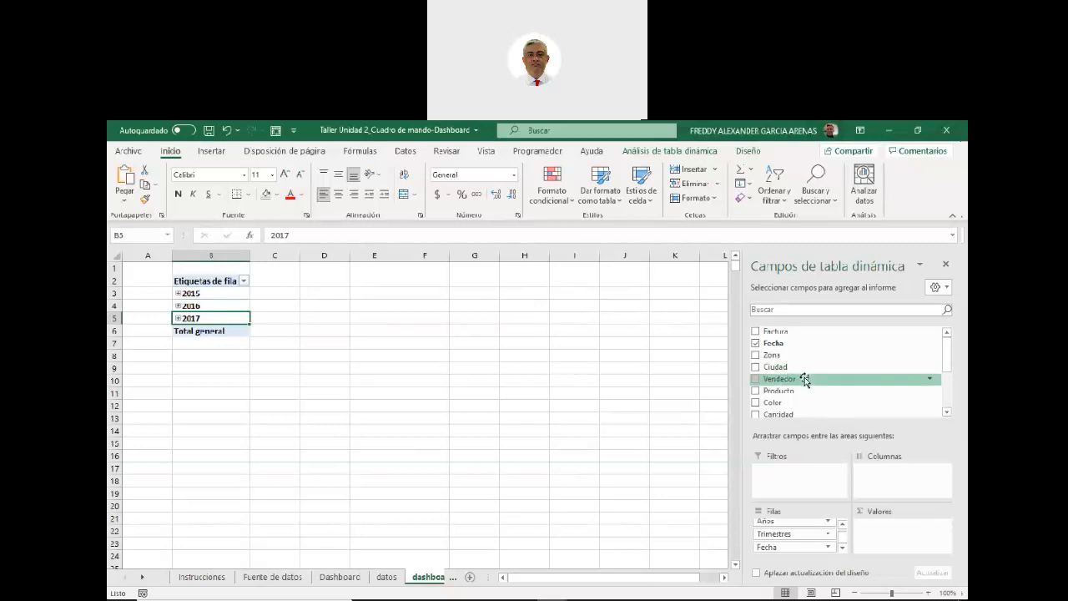
Place the Producto field in the PivotTable's columns and summarize the Cantidad field as a sum in its values
click(755, 391)
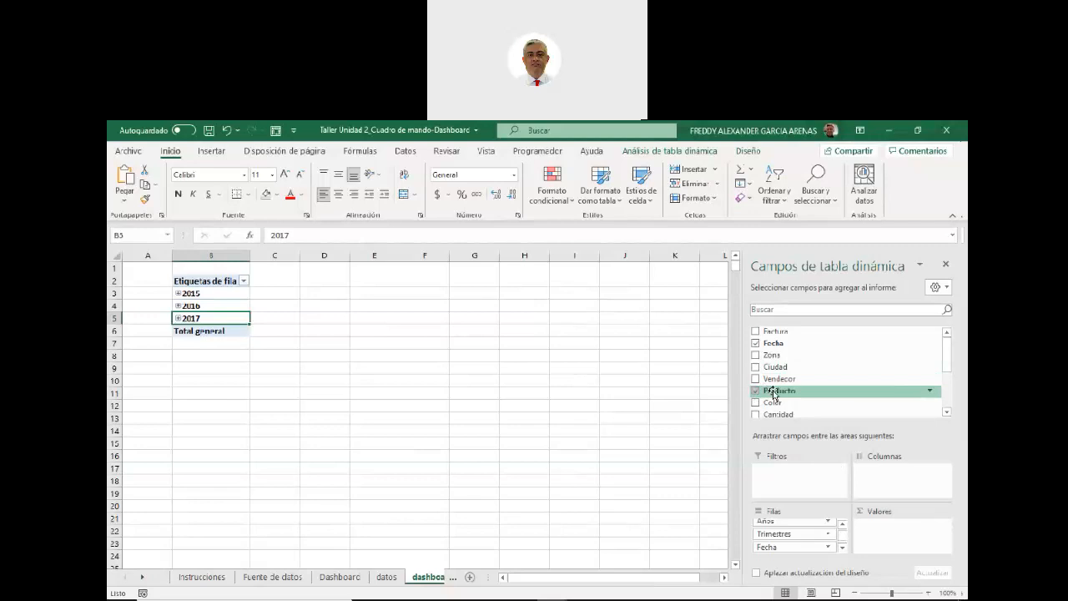
drag(774, 394, 876, 477)
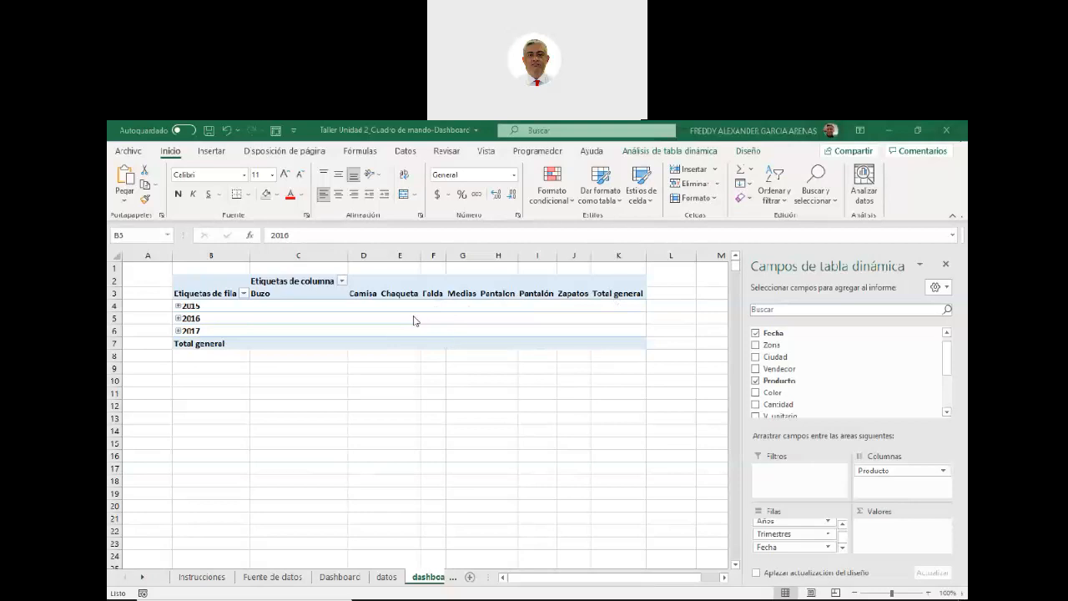
click(946, 354)
mouse_move(947, 357)
mouse_down()
mouse_move(948, 395)
mouse_move(948, 371)
mouse_up()
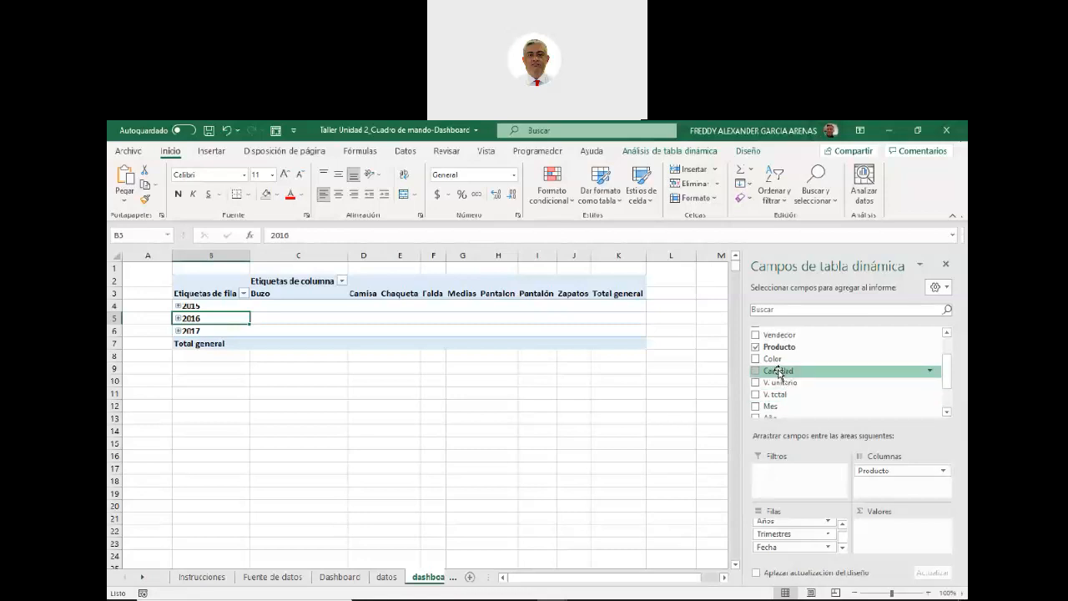
drag(778, 373, 874, 531)
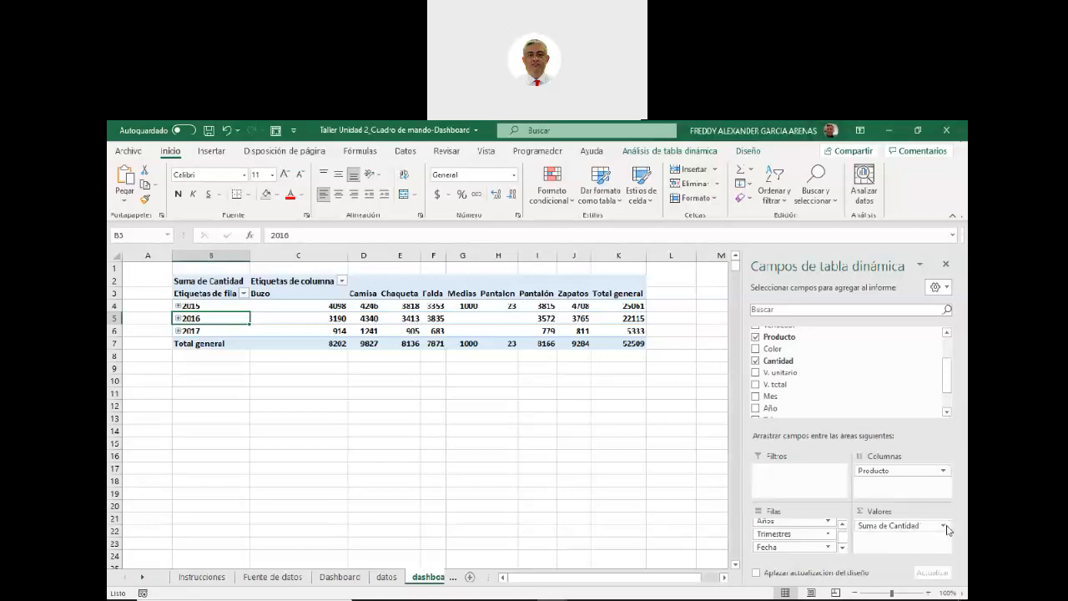
click(943, 525)
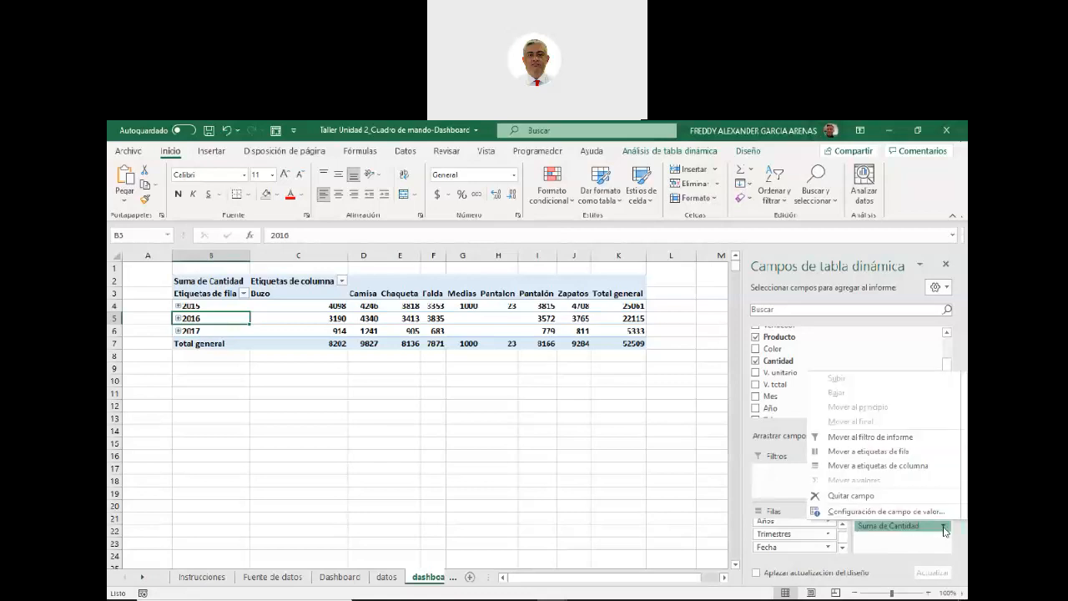
click(943, 528)
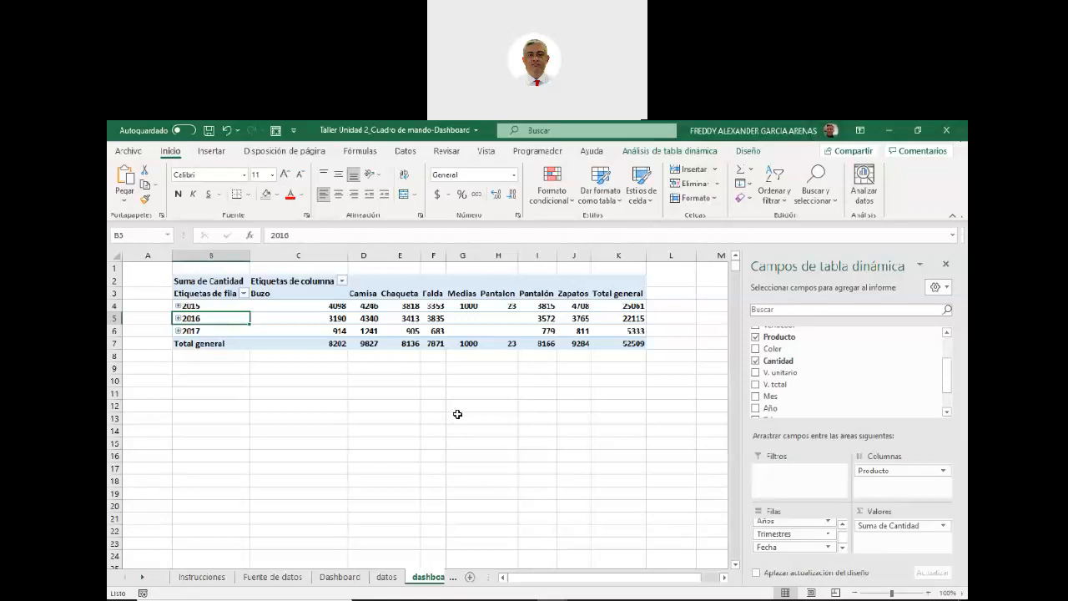
Review the 2015 quantities for Camisa and Buzo, then expand 2015 and check the Buzo quantity of each quarter
click(199, 308)
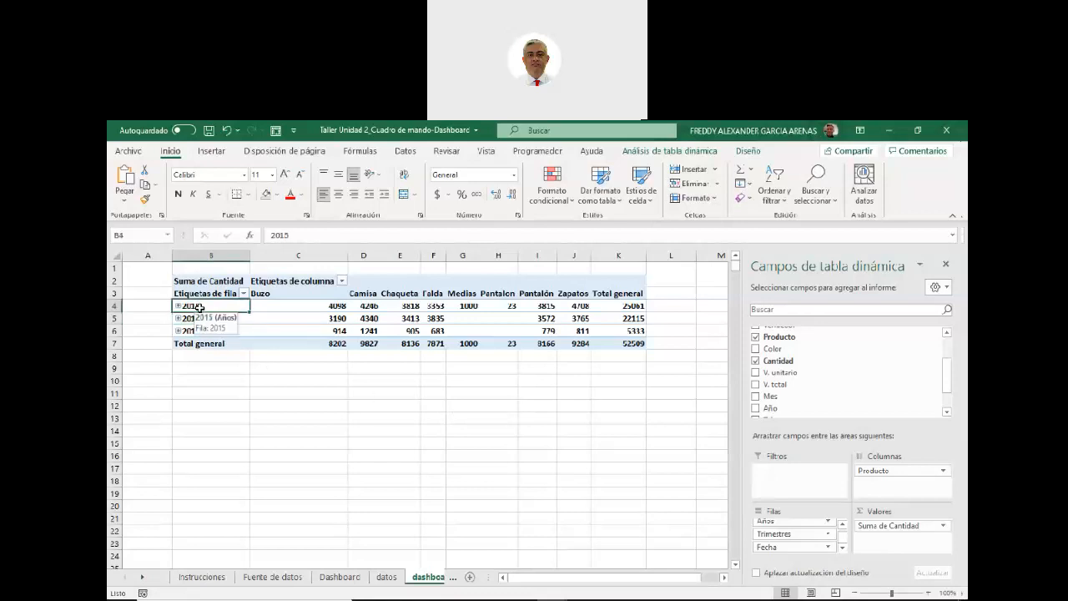
click(368, 307)
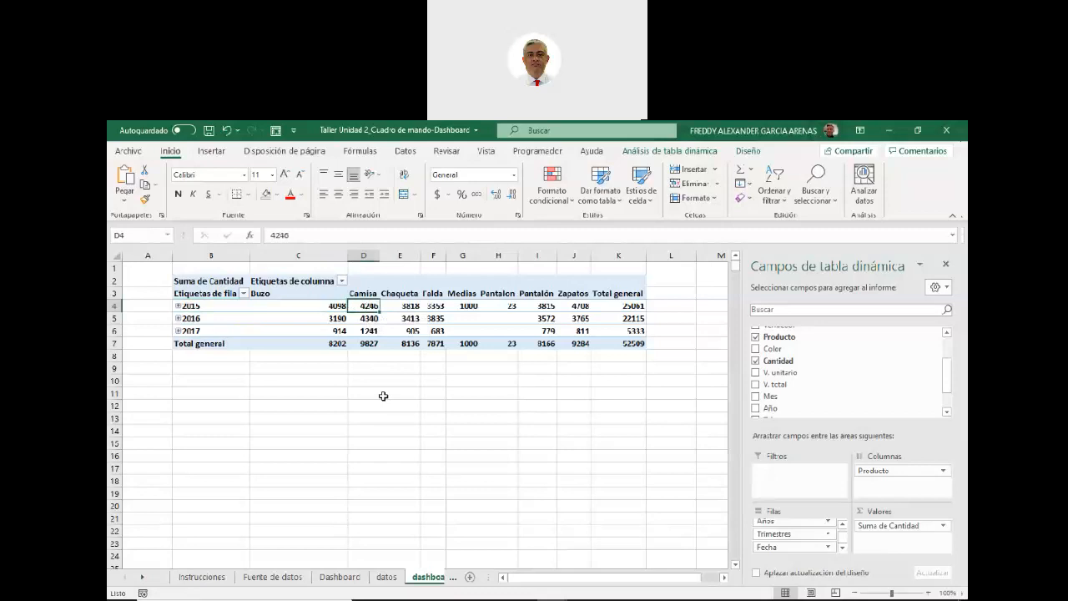
click(267, 306)
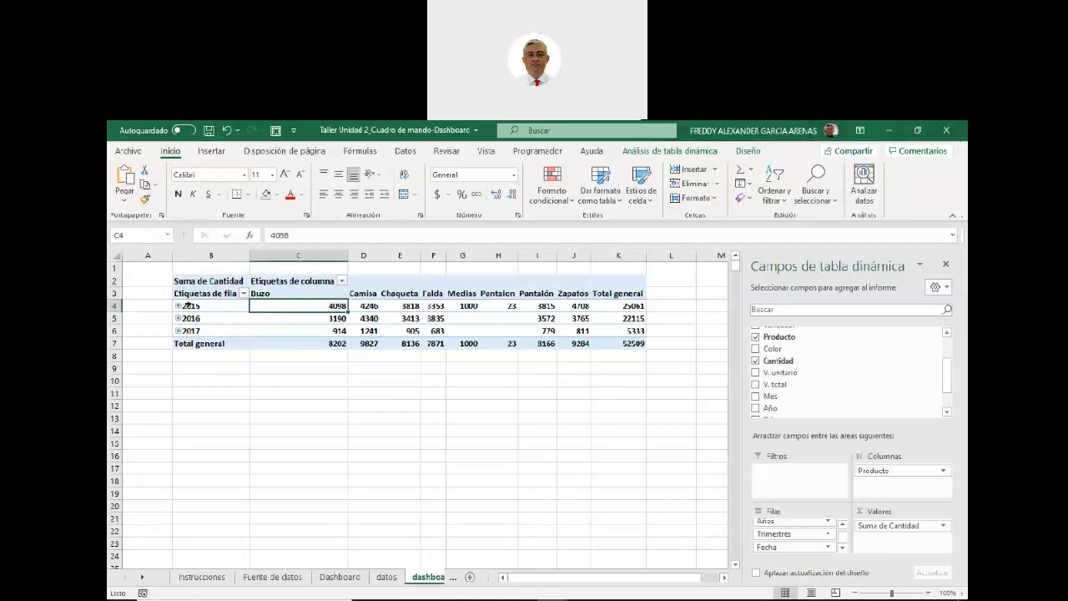
click(178, 306)
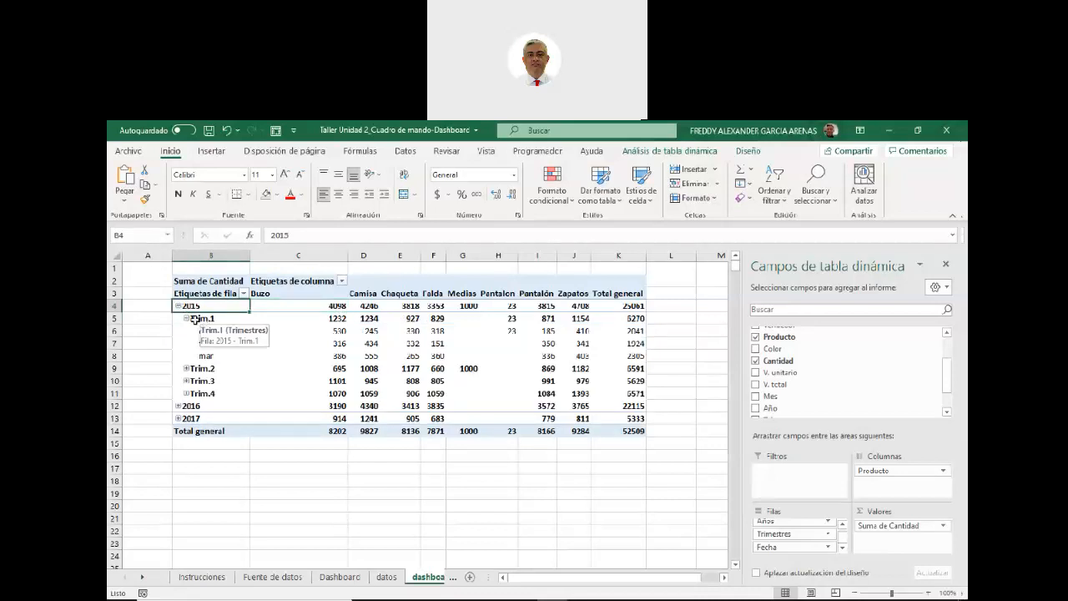
click(186, 319)
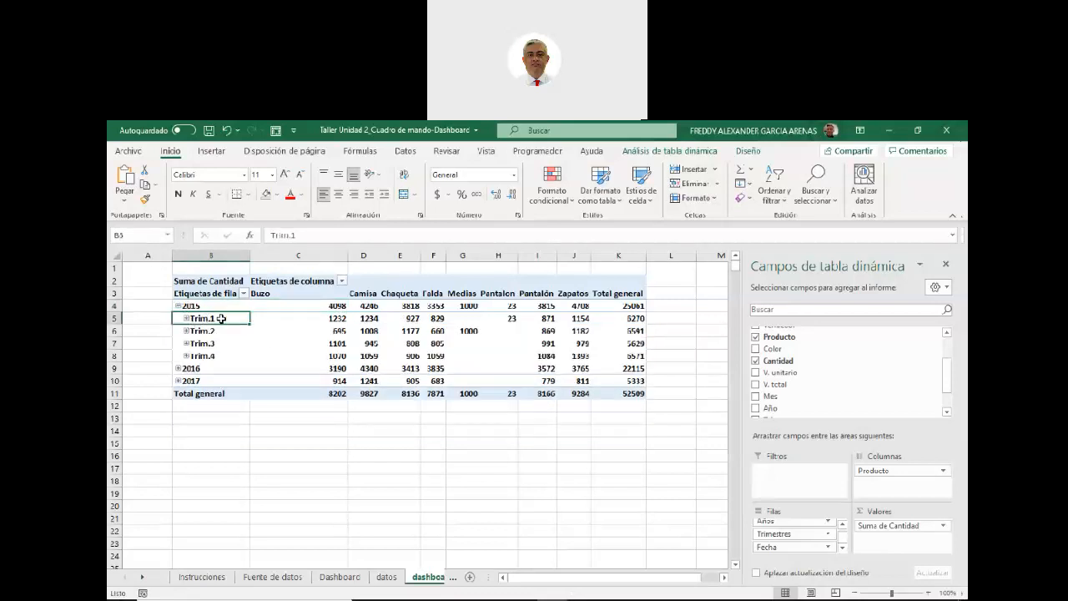
click(332, 318)
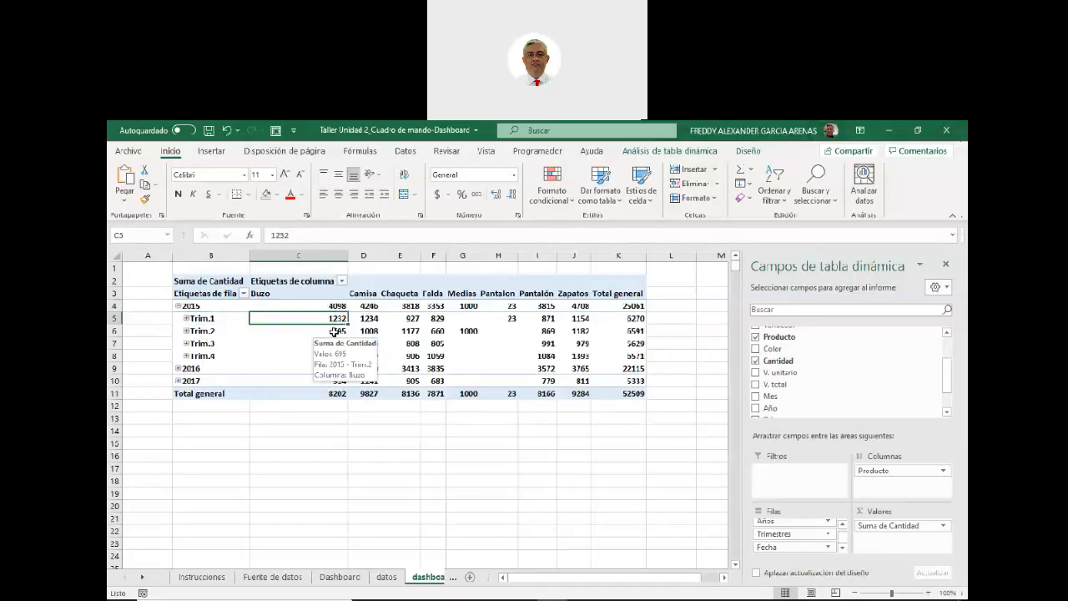
click(311, 330)
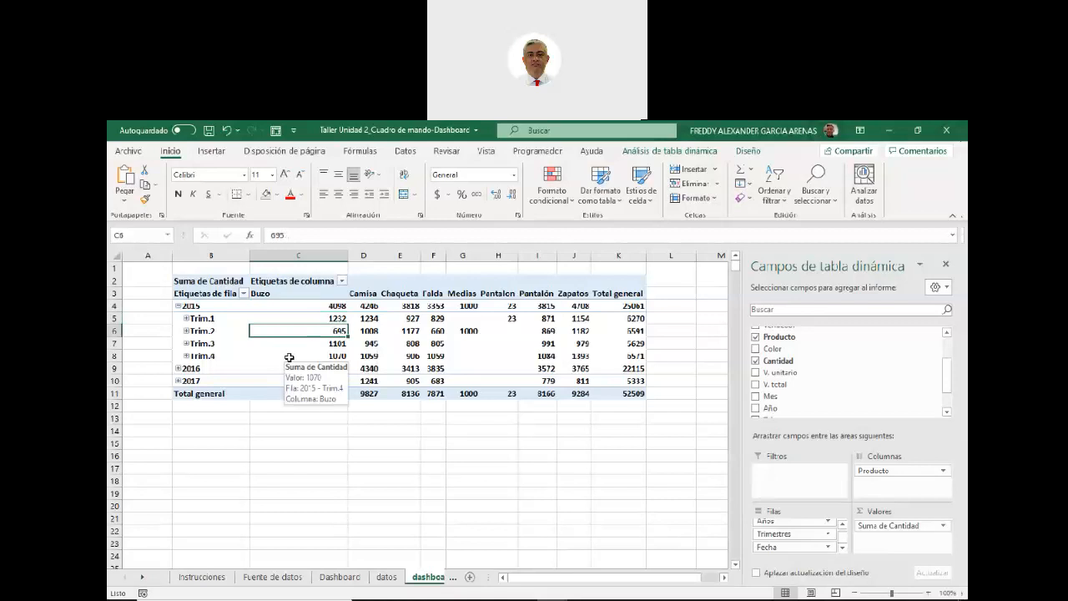
click(332, 343)
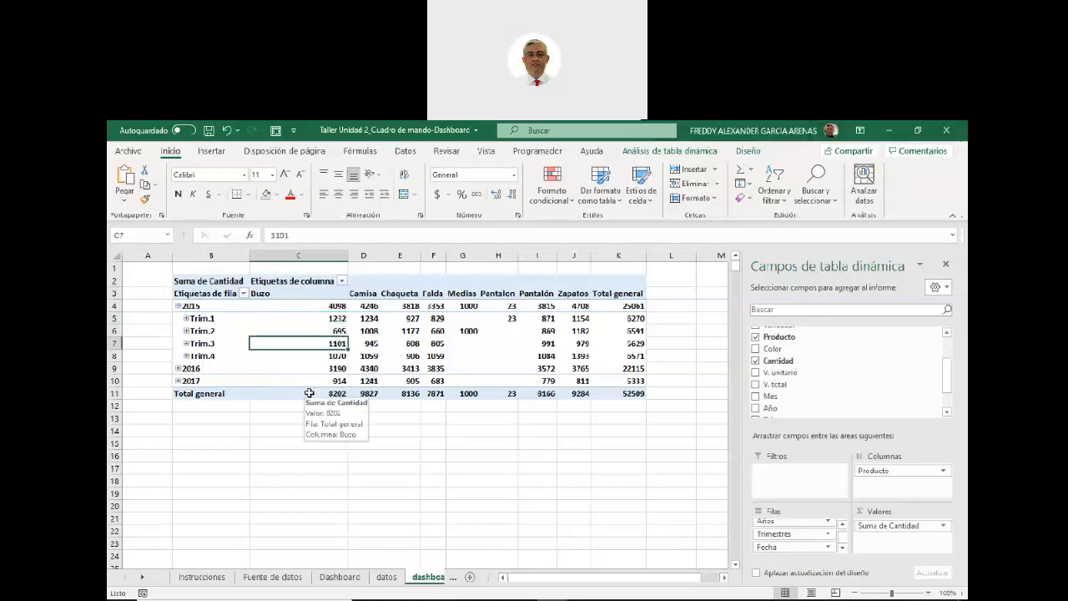
click(333, 357)
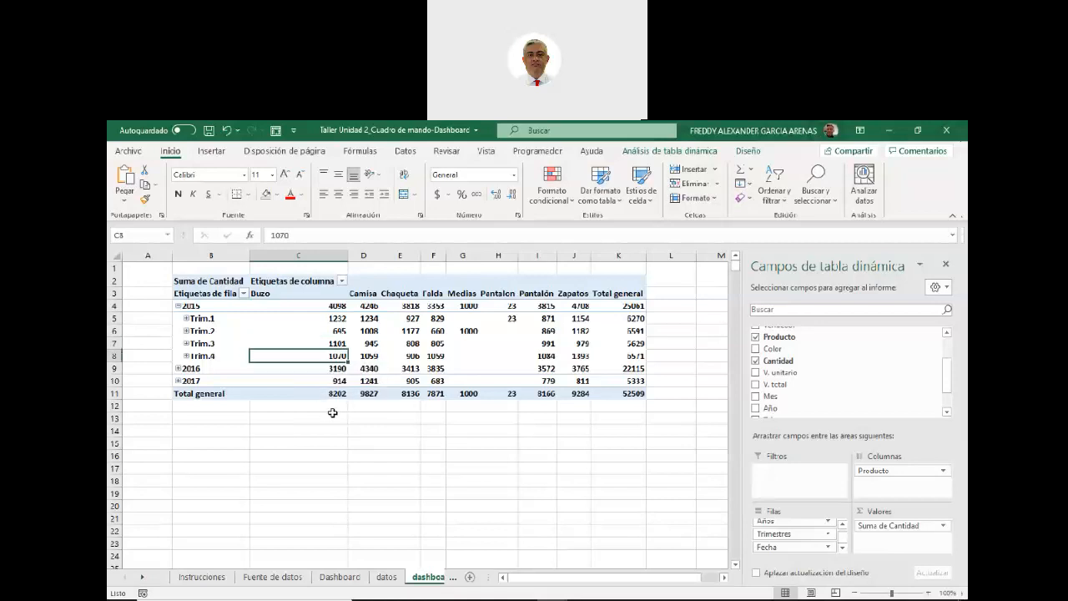
Examine the Buzo quantities for the months ene to mar of 2015, then collapse Trim.1 and the year 2015
click(186, 318)
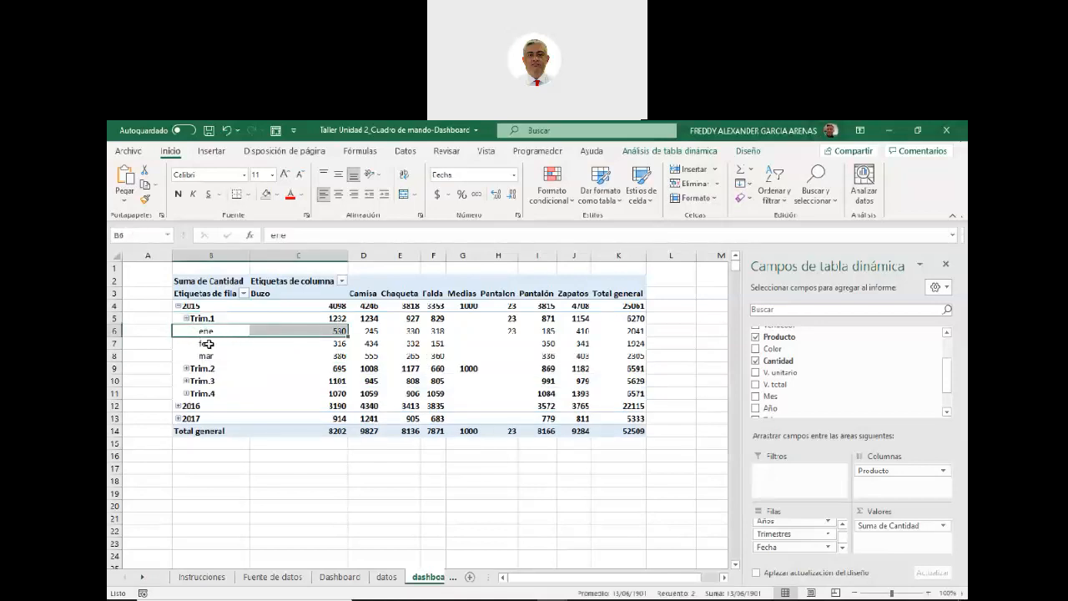
click(209, 344)
drag(286, 344, 325, 349)
drag(209, 356, 330, 357)
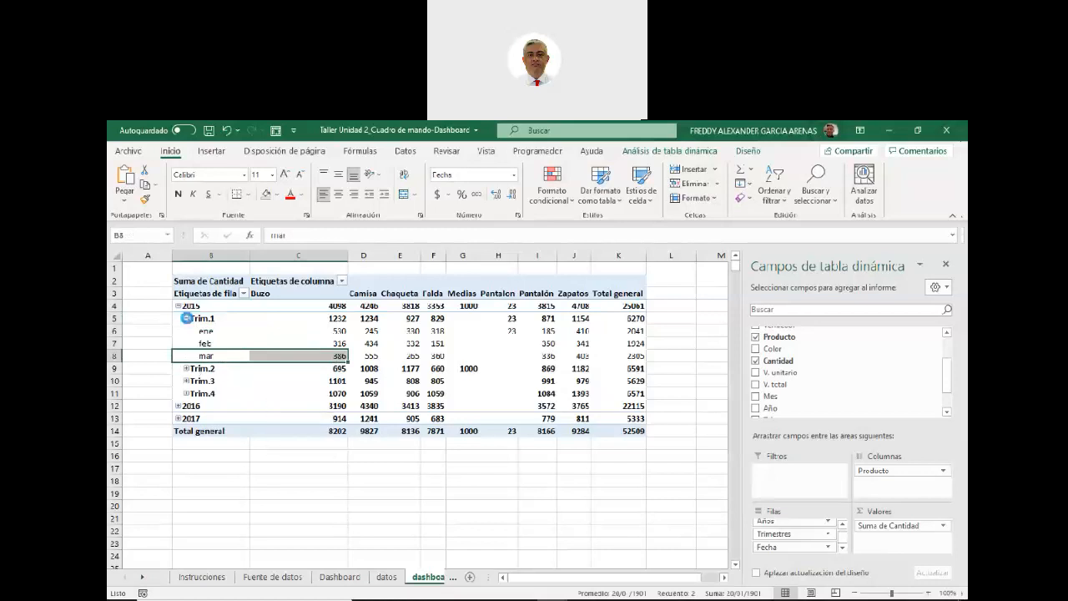
click(187, 318)
click(178, 305)
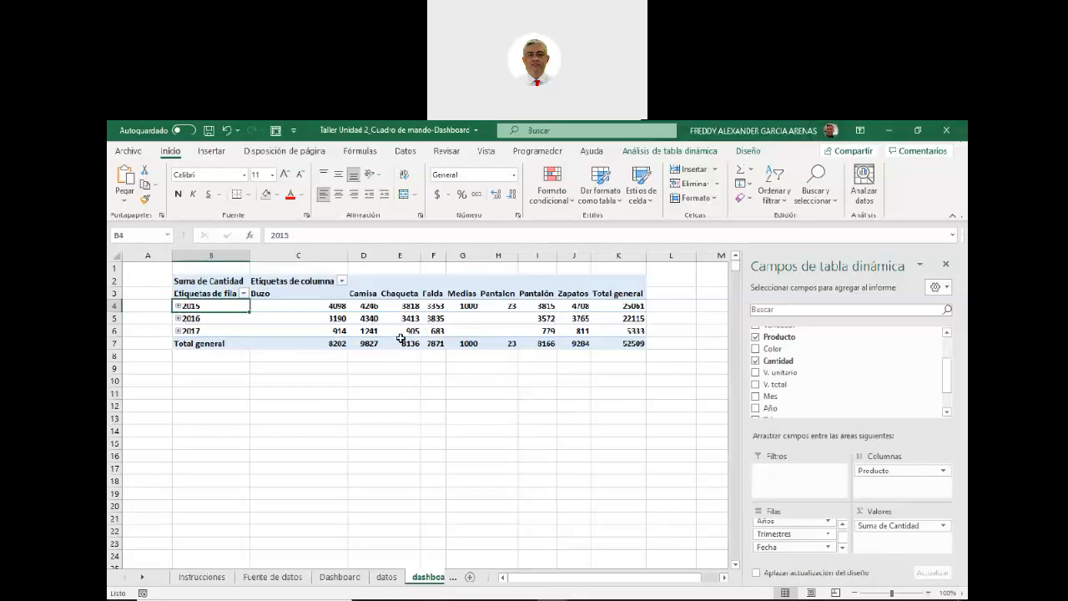
Check the 2016 cells of the Medias and Pantalon columns and the spelling of the Pantalon heading
mouse_move(401, 338)
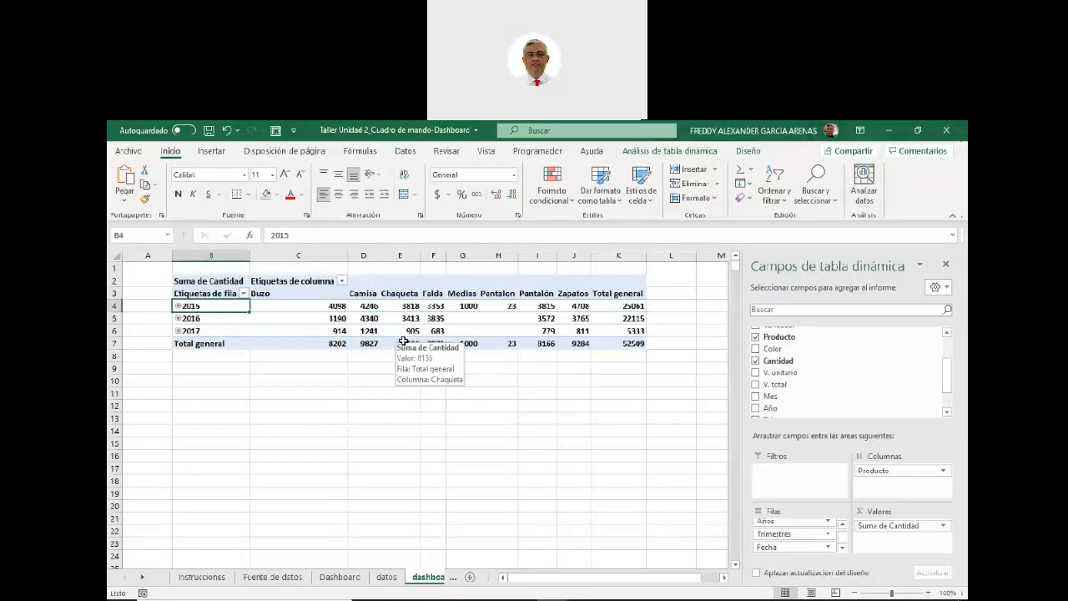
mouse_move(505, 330)
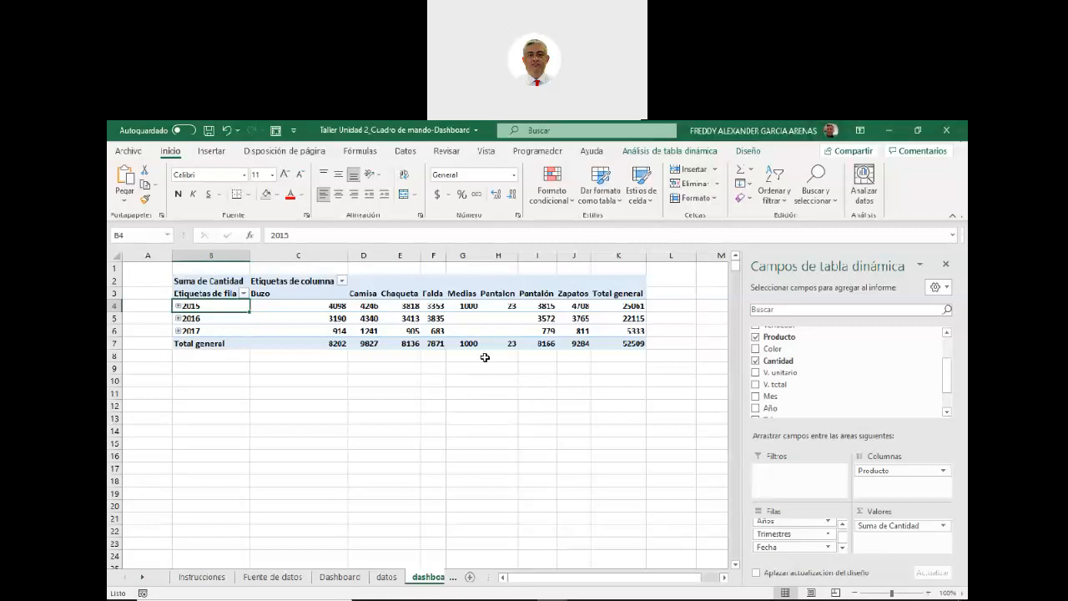
click(464, 321)
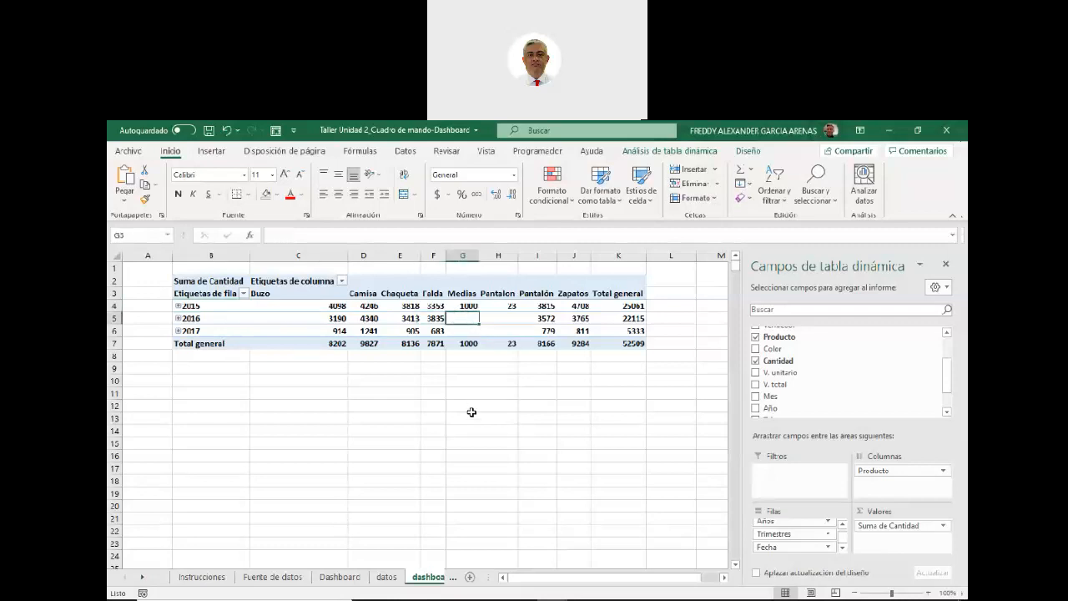
click(495, 318)
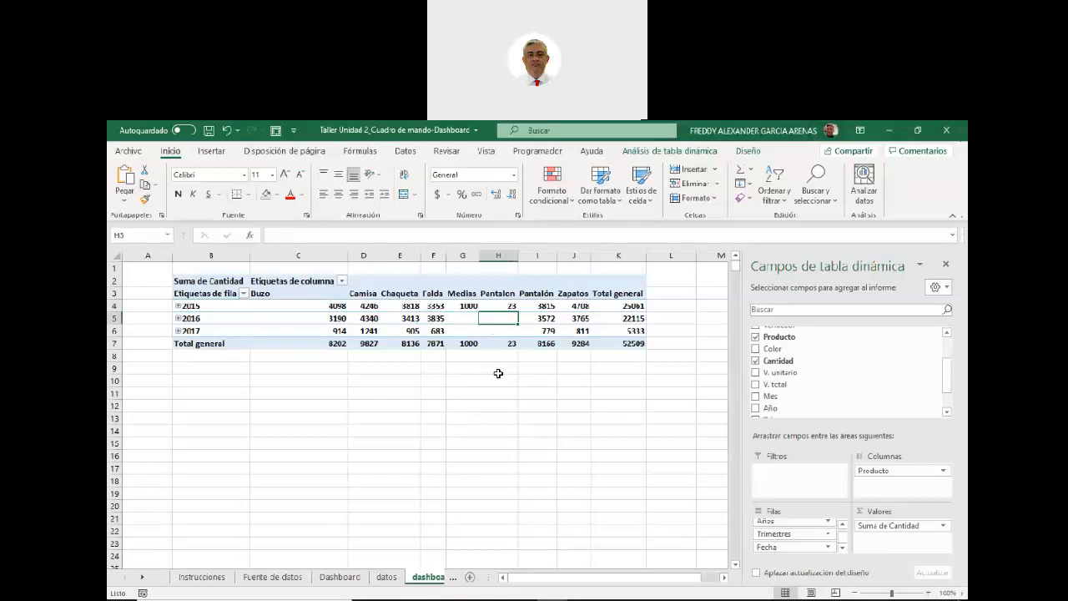
click(496, 296)
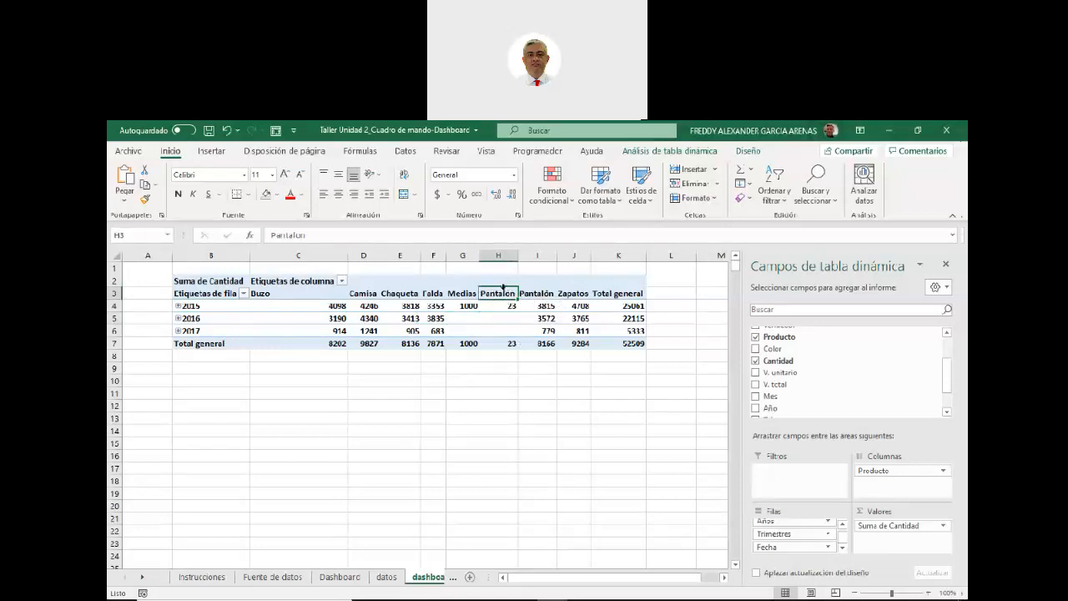
Compare the Pantalon and Pantalón headings and columns of the PivotTable
click(534, 294)
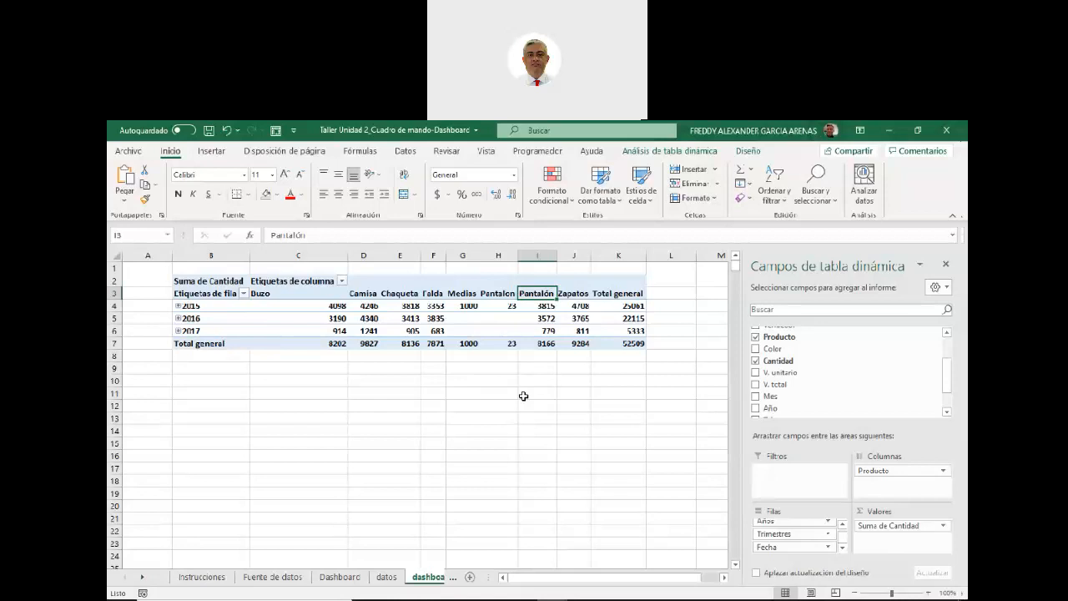
click(498, 256)
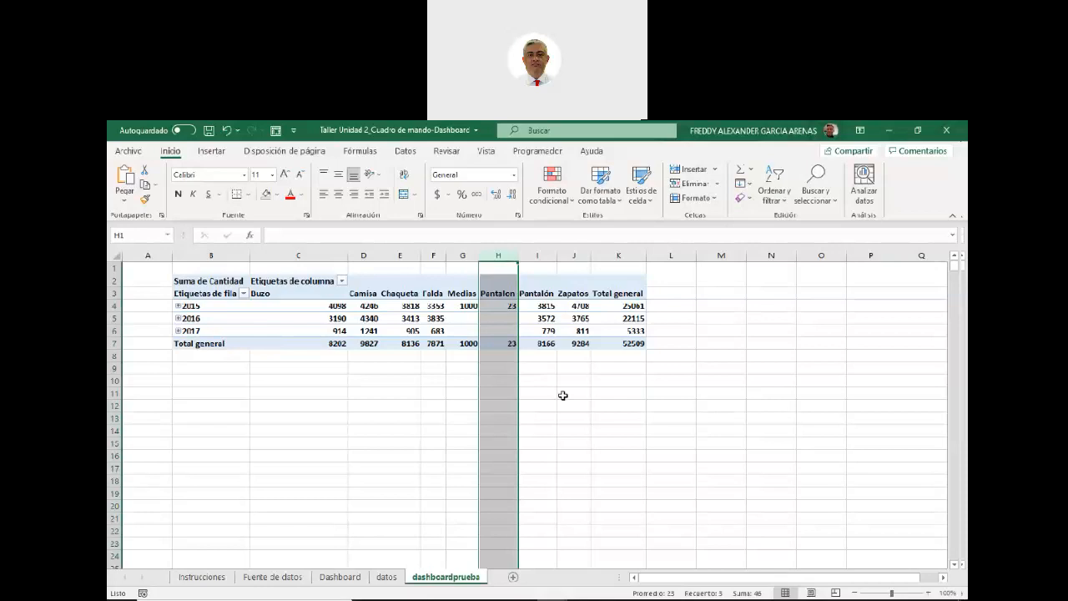
click(534, 253)
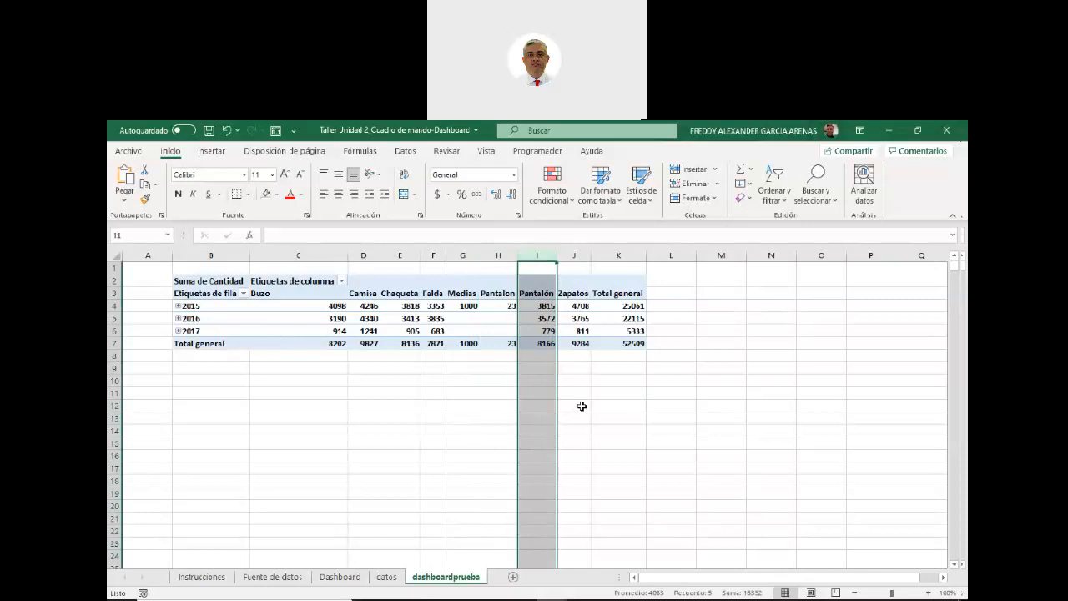
Filter the Producto column on the datos sheet down to only the product spelled Pantalon without an accent
click(389, 578)
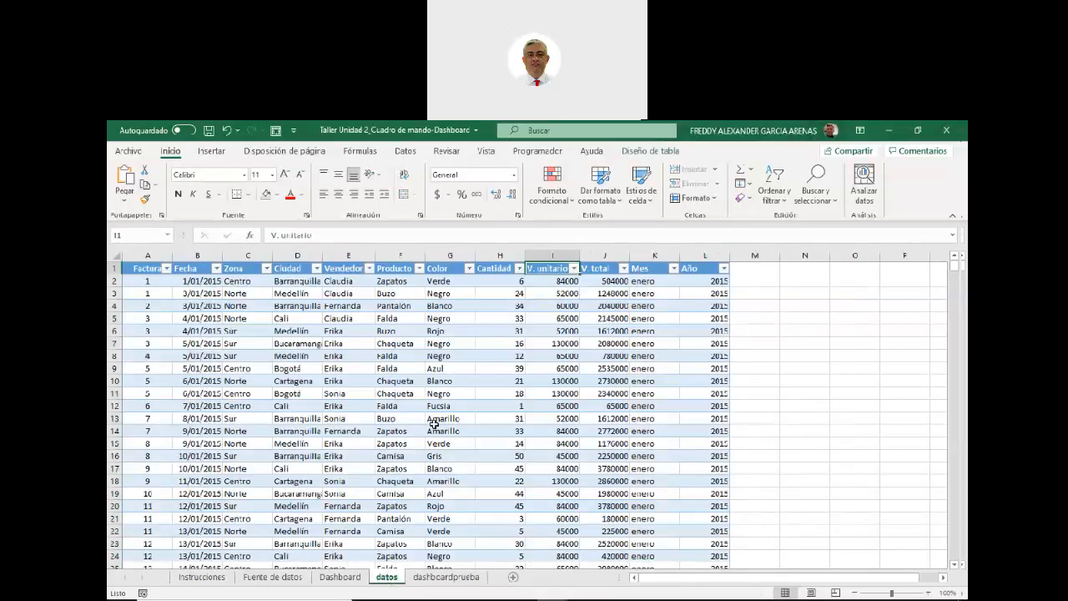
click(420, 268)
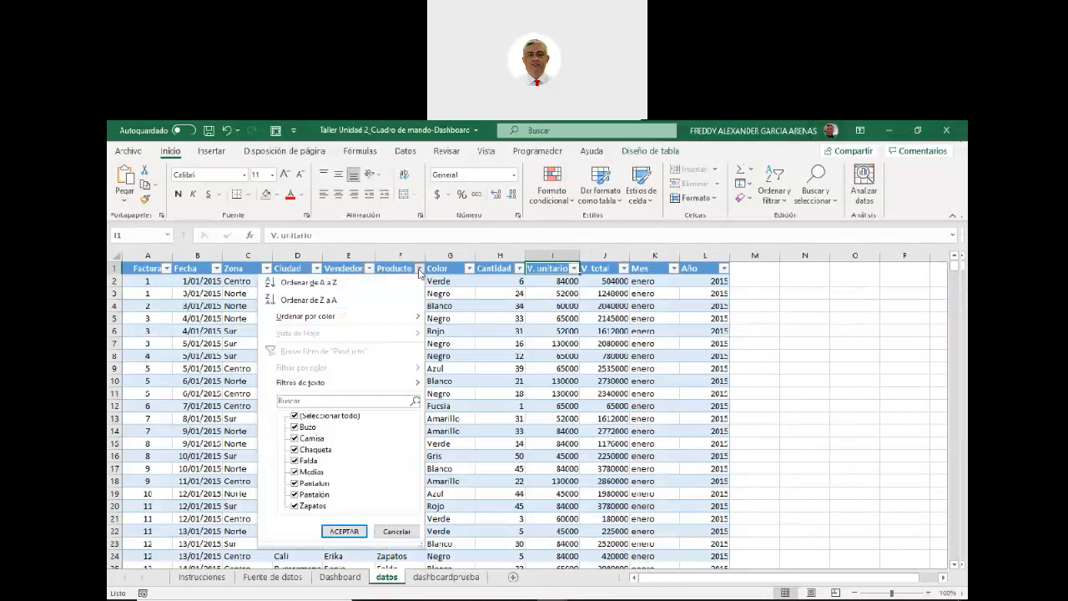
click(295, 416)
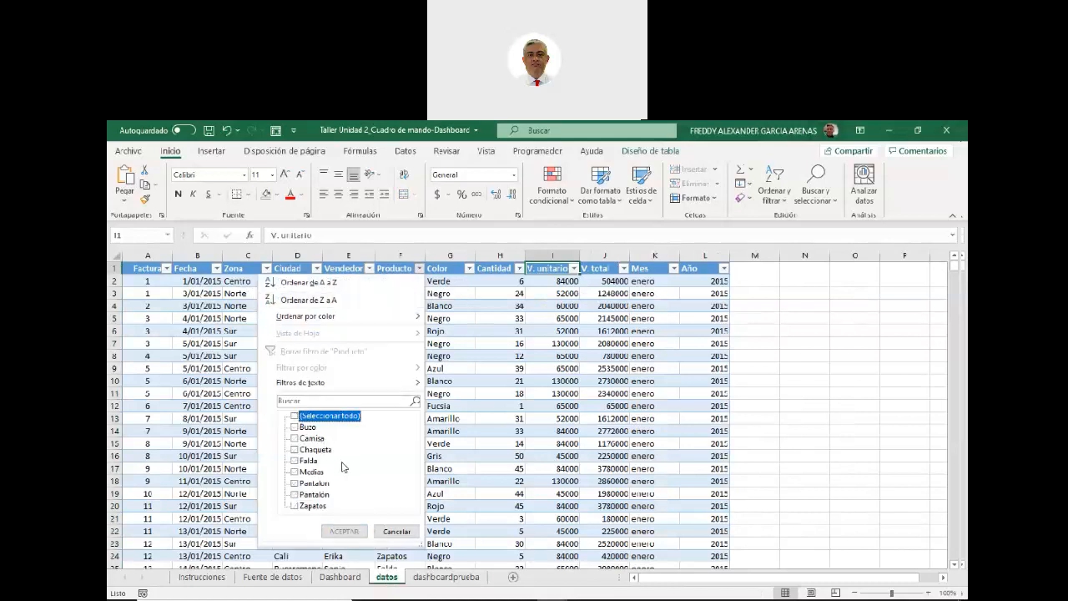
click(295, 483)
click(296, 495)
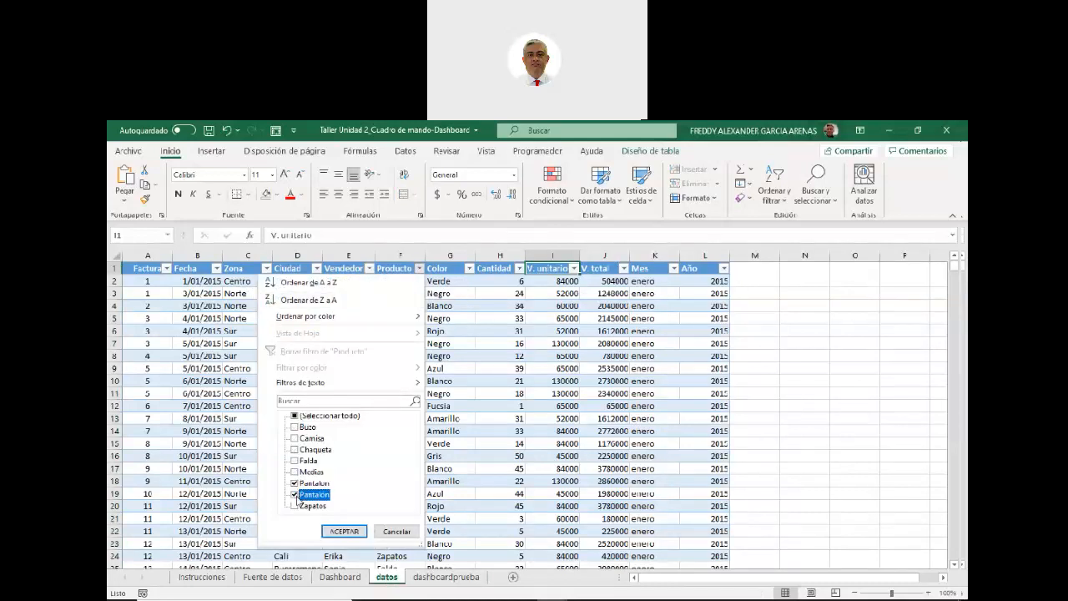
click(344, 532)
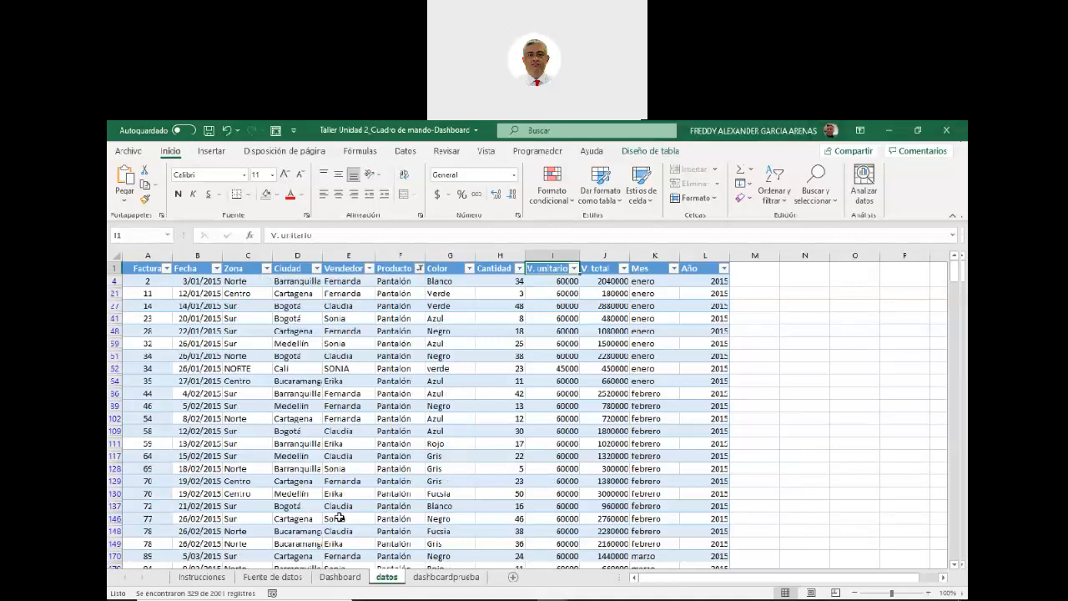
click(419, 268)
click(311, 494)
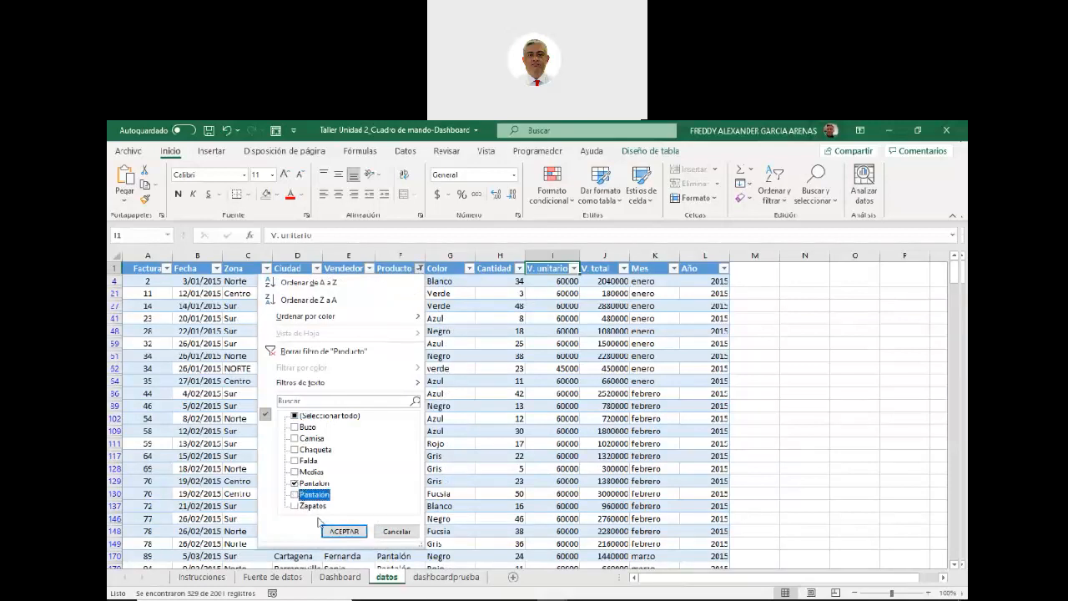
click(344, 531)
Correct the product of the filtered row to Pantalón and clear the Producto filter
click(406, 281)
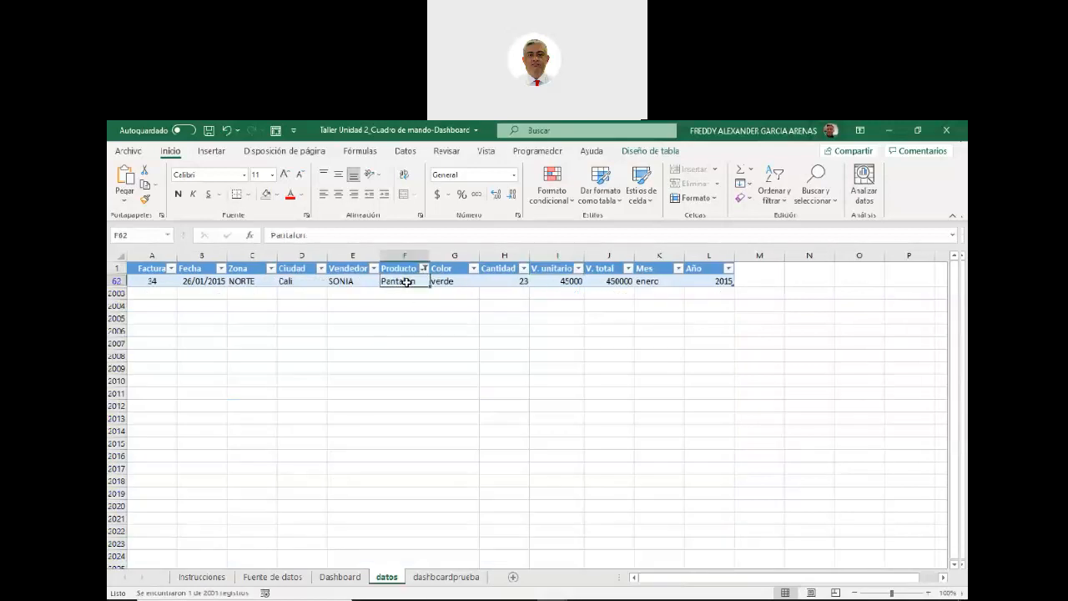
double_click(298, 236)
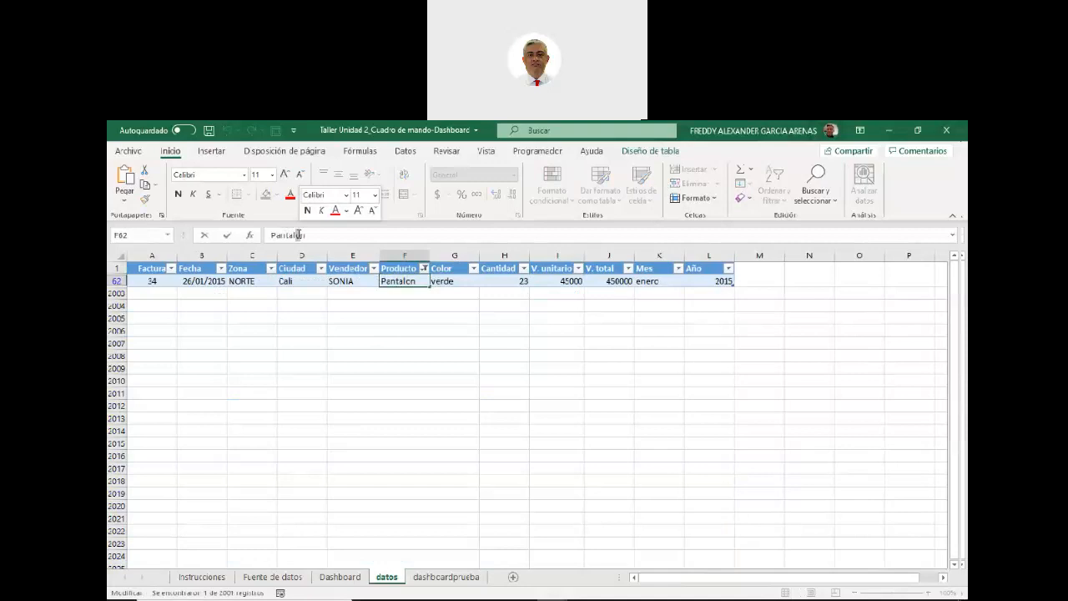
key(BackSpace)
text(ó)
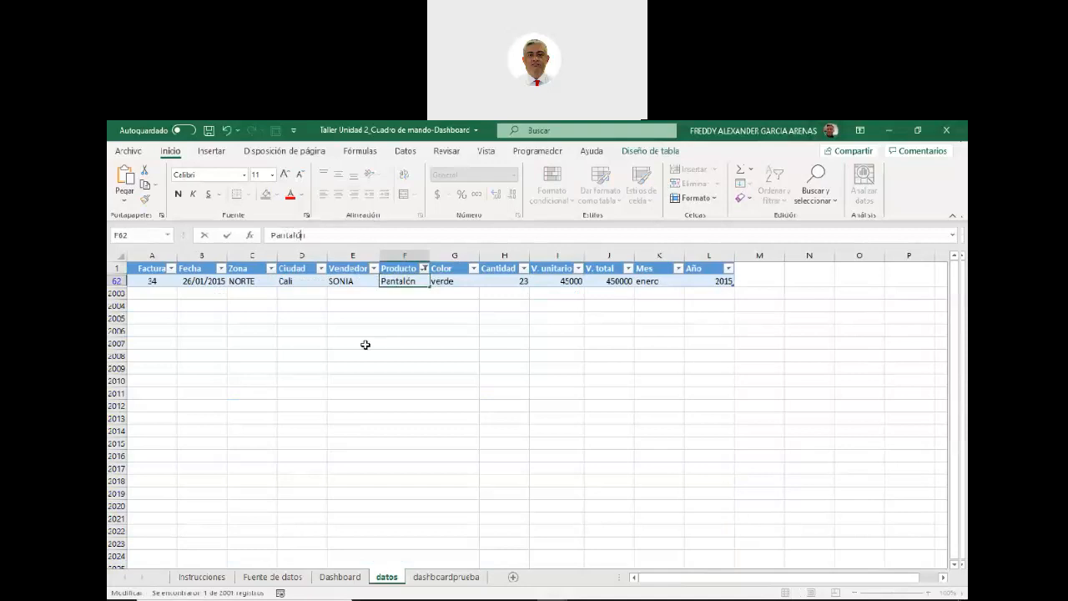
key(Return)
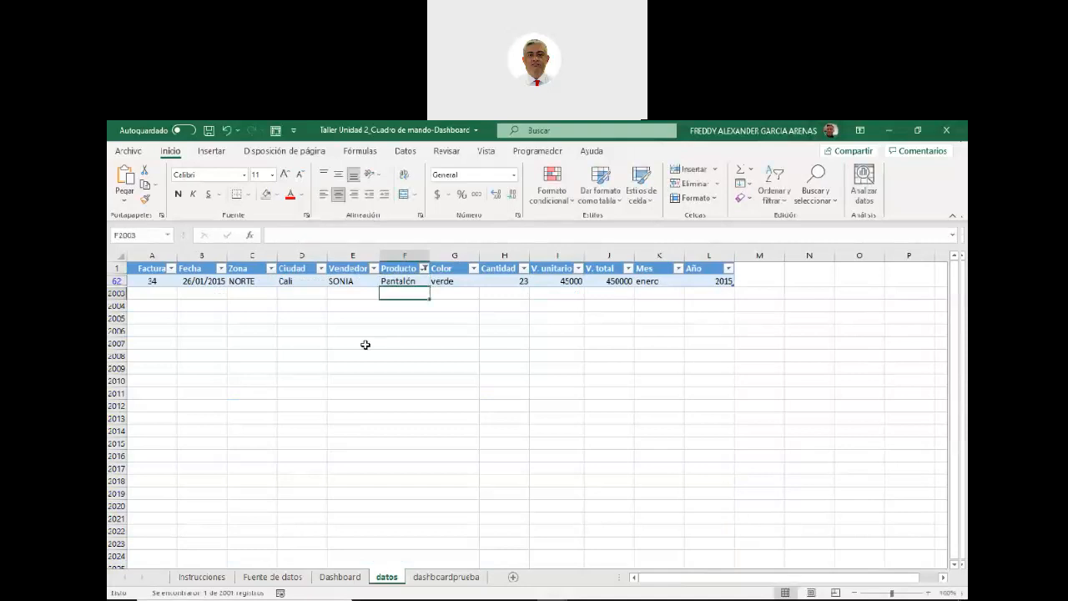
click(424, 270)
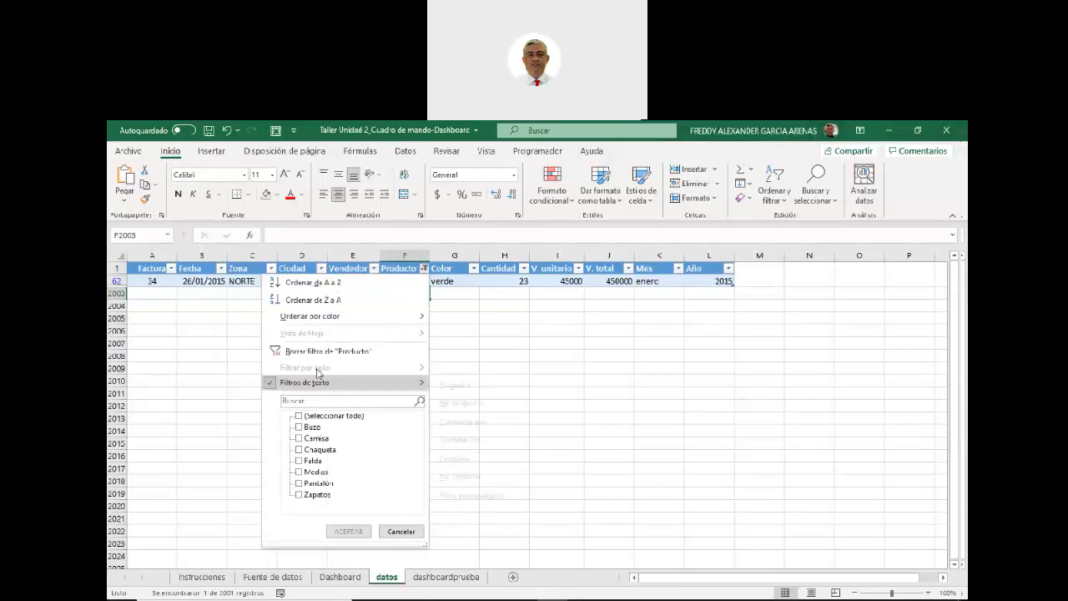
click(369, 353)
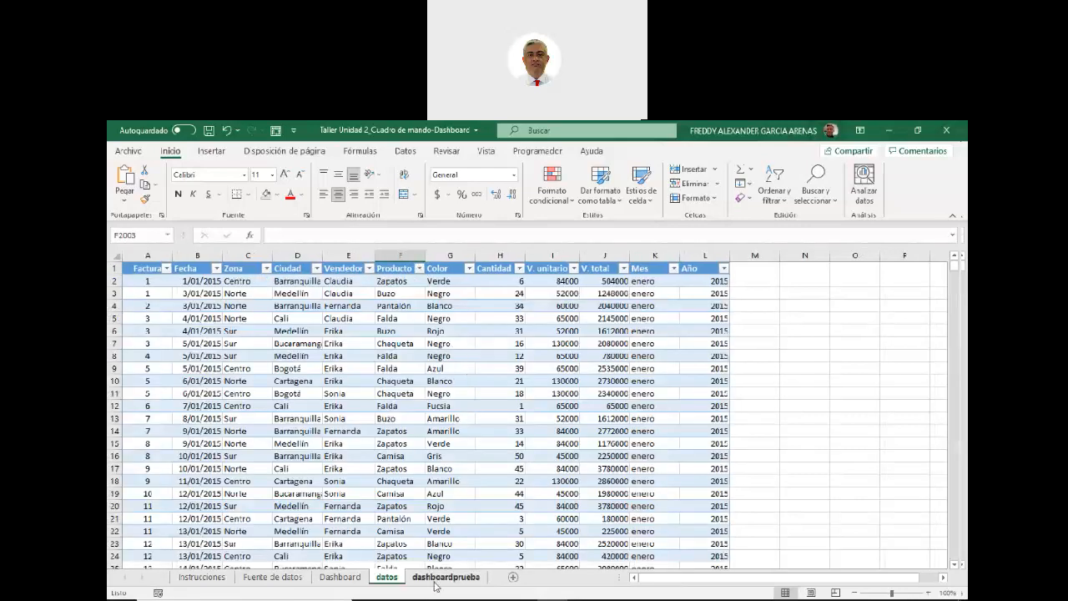
Refresh the PivotTable on dashboardprueba and check its Pantalón column
click(446, 576)
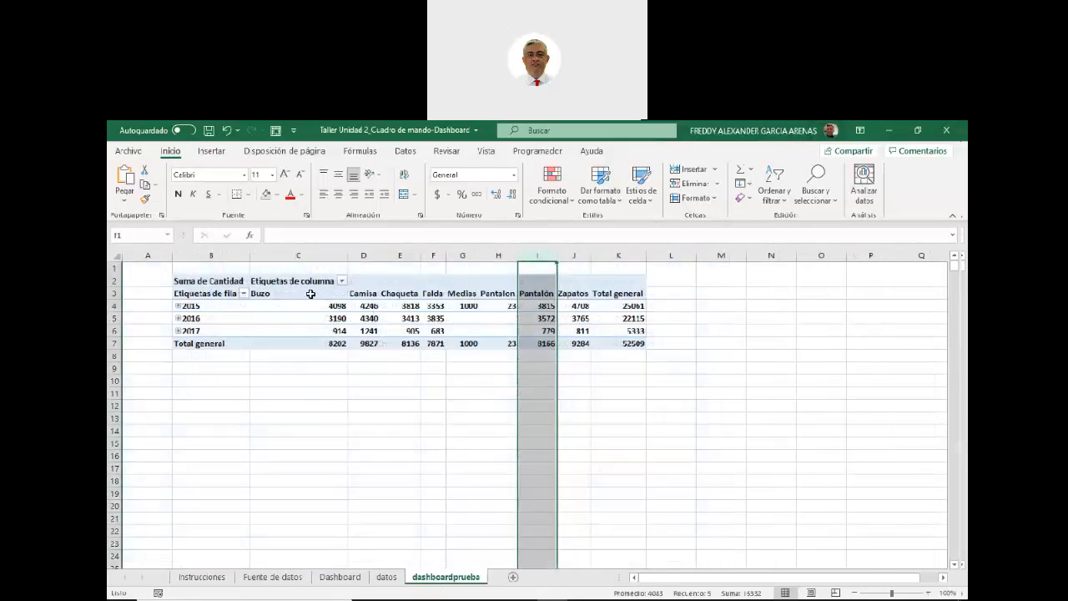
click(229, 293)
right_click(229, 296)
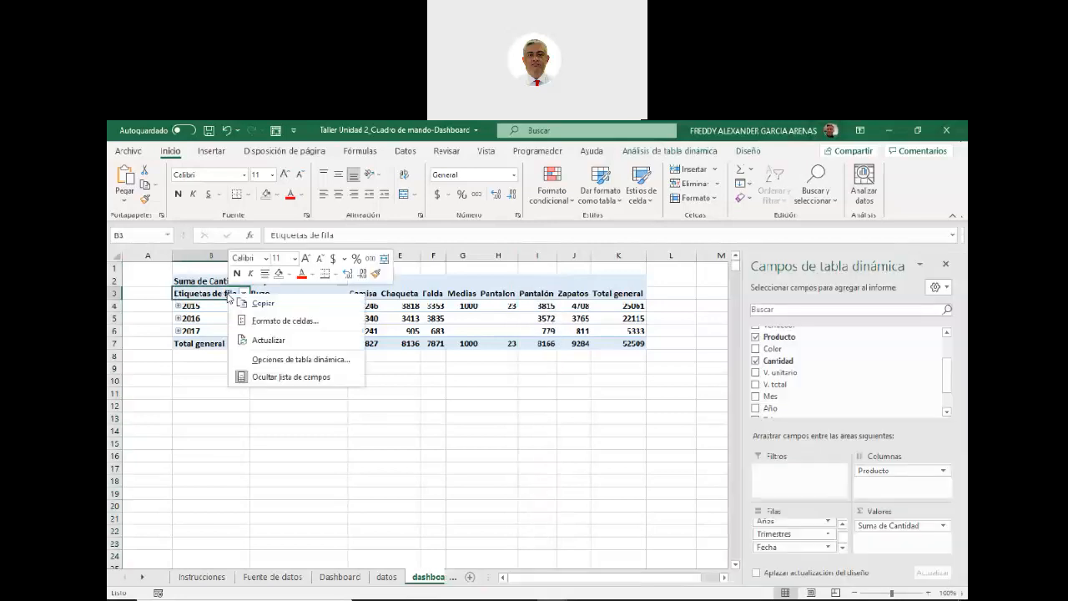
click(268, 340)
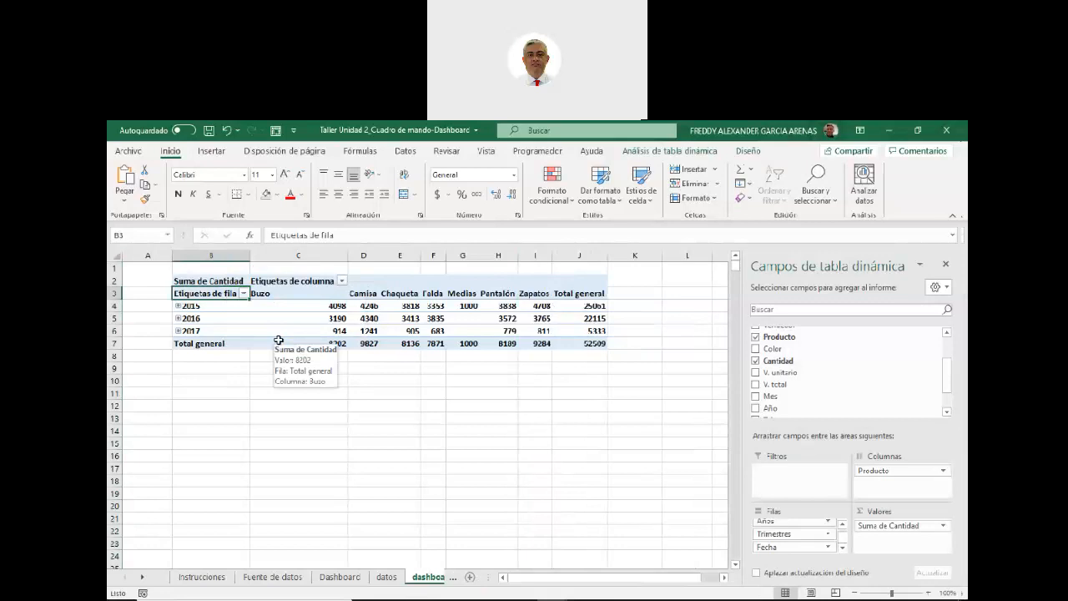
click(497, 255)
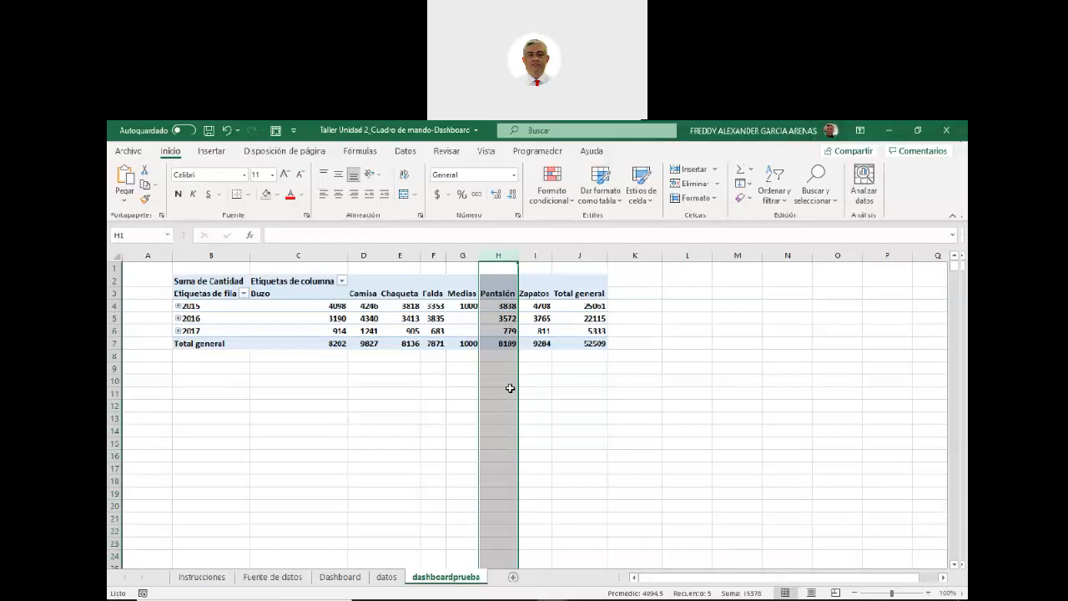
click(472, 380)
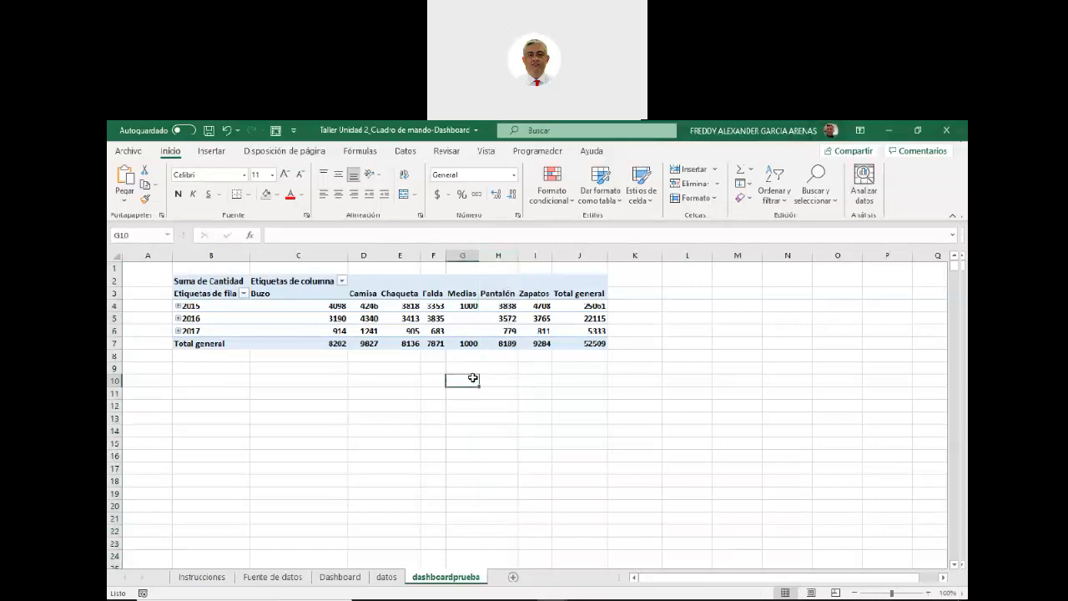
Set the PivotTable options to show 0 for empty cells
click(459, 317)
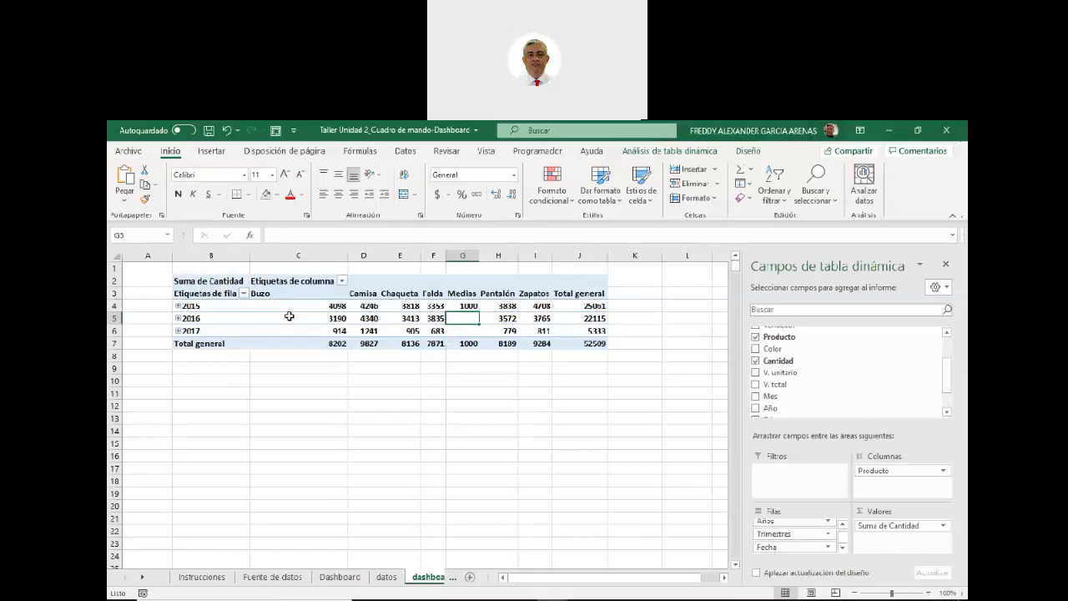
click(338, 306)
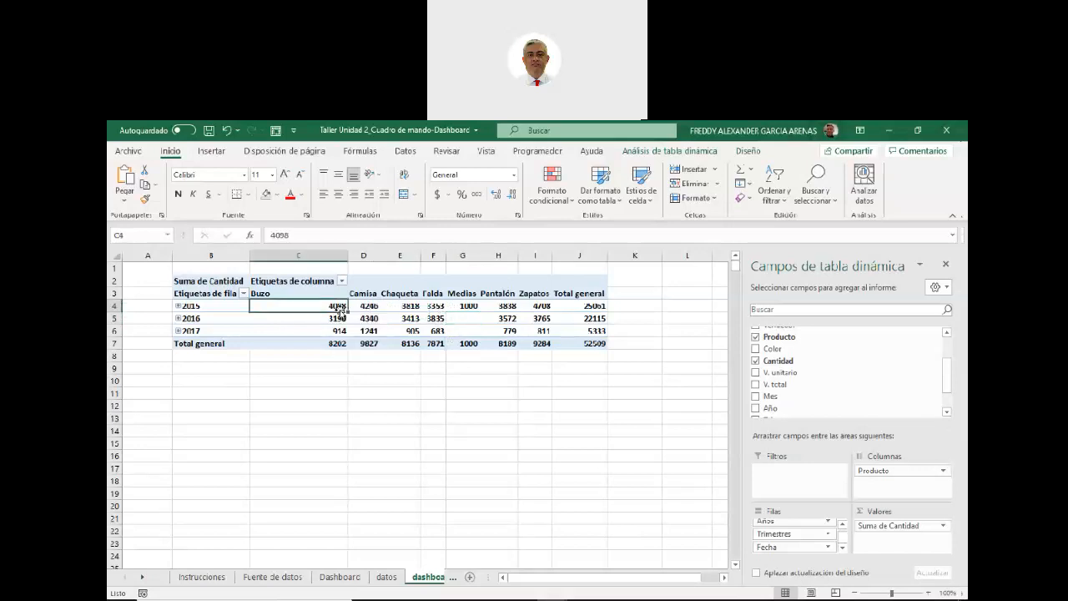
right_click(335, 306)
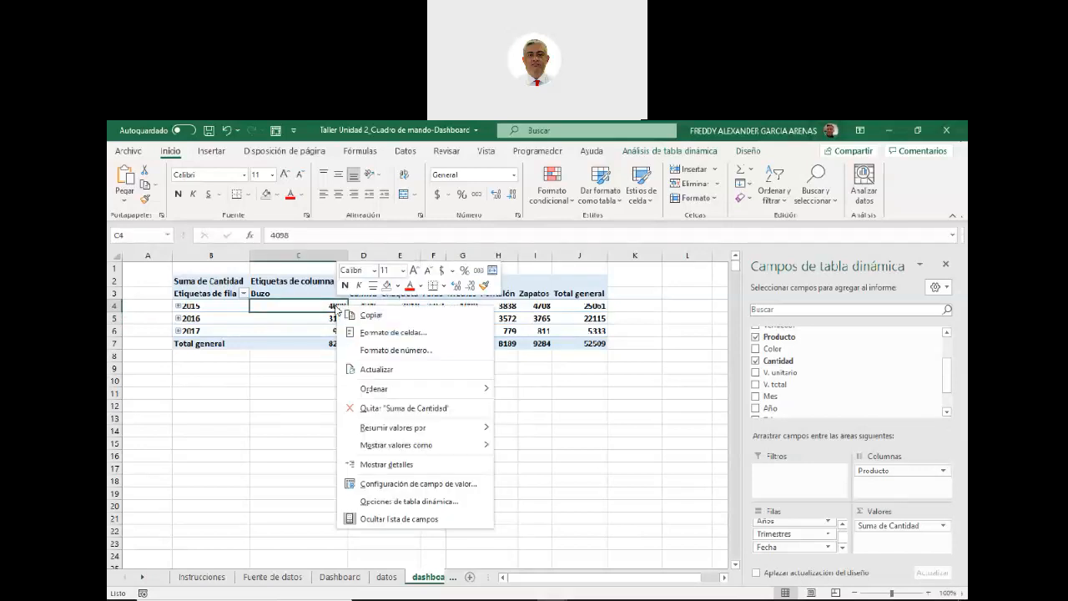
click(409, 503)
drag(417, 322, 500, 212)
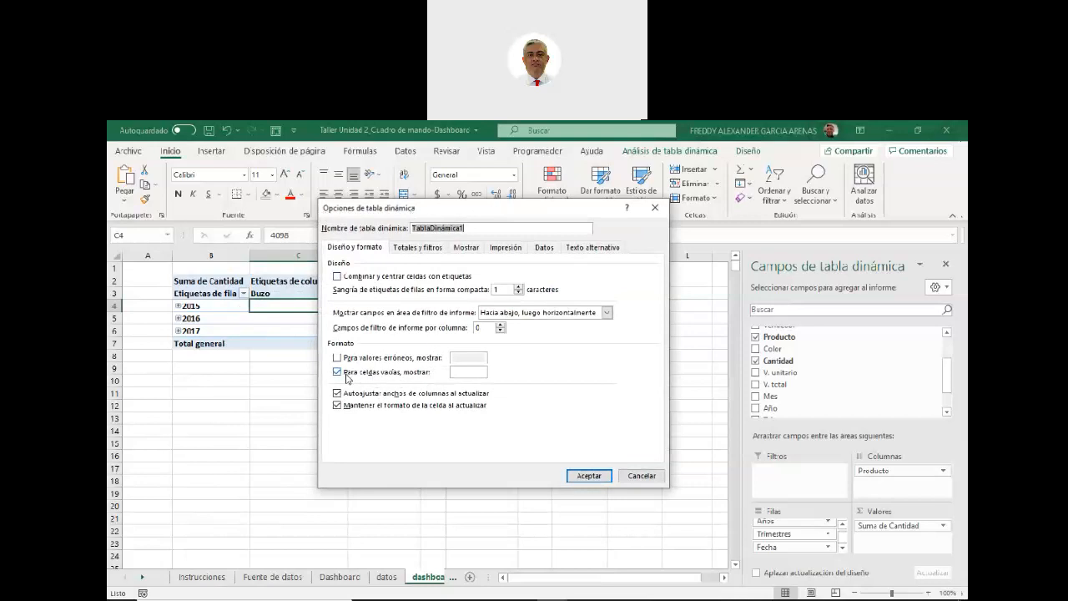
click(385, 373)
click(362, 372)
click(340, 372)
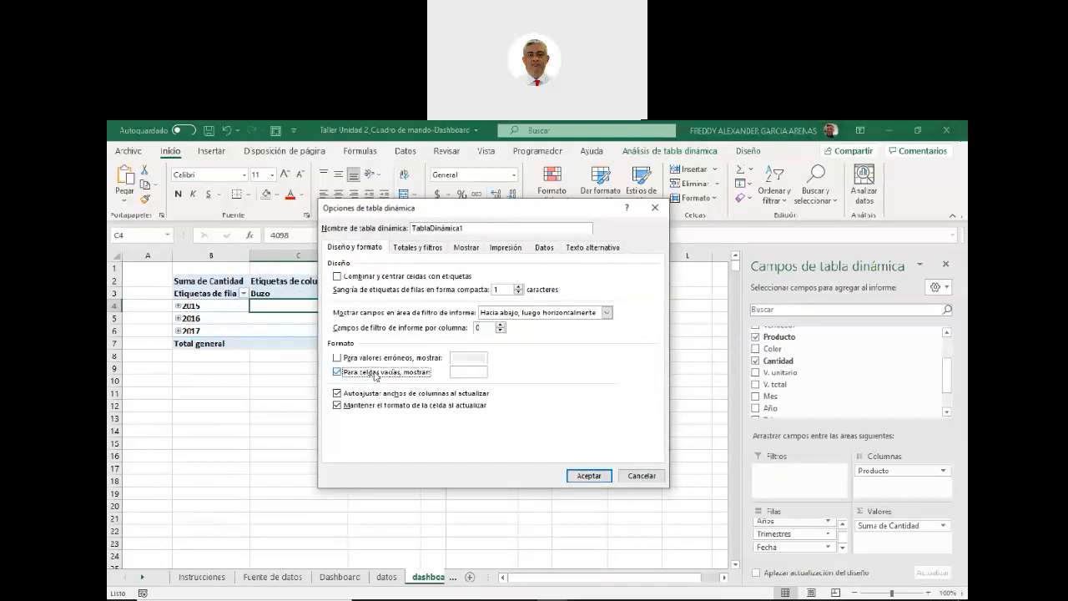
click(467, 372)
text(0)
click(585, 477)
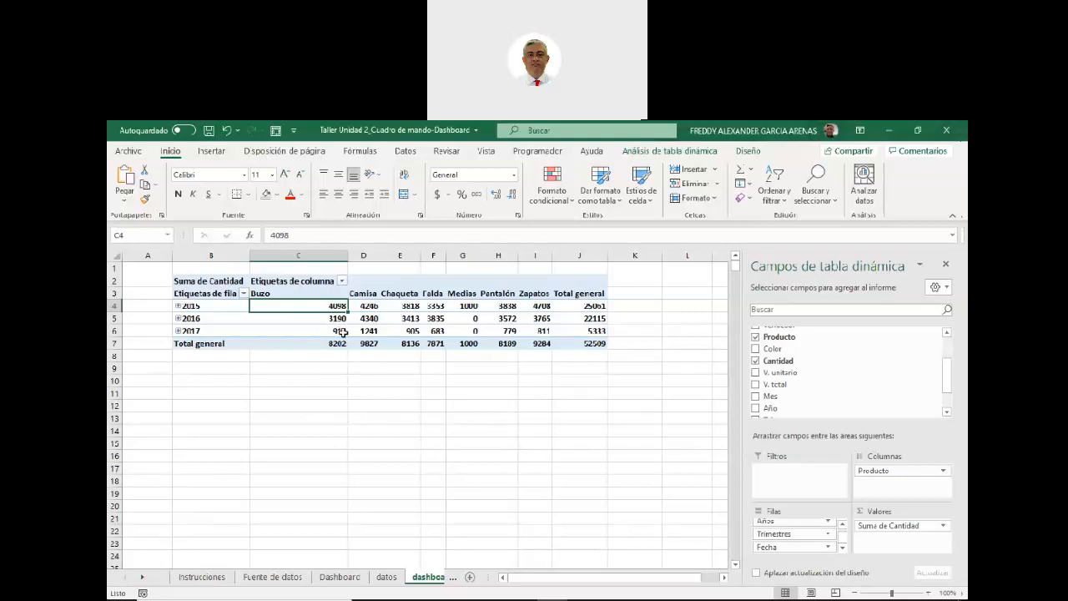
Review the empty-cell format and the grand total settings in the PivotTable options, leaving them as they are
click(370, 306)
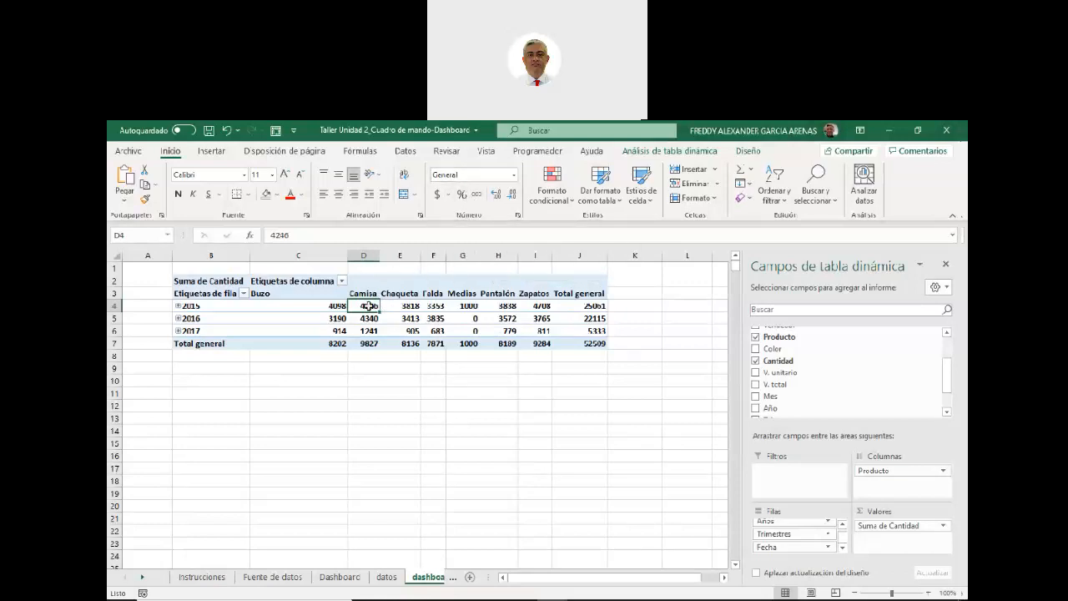
mouse_move(369, 306)
right_click(400, 282)
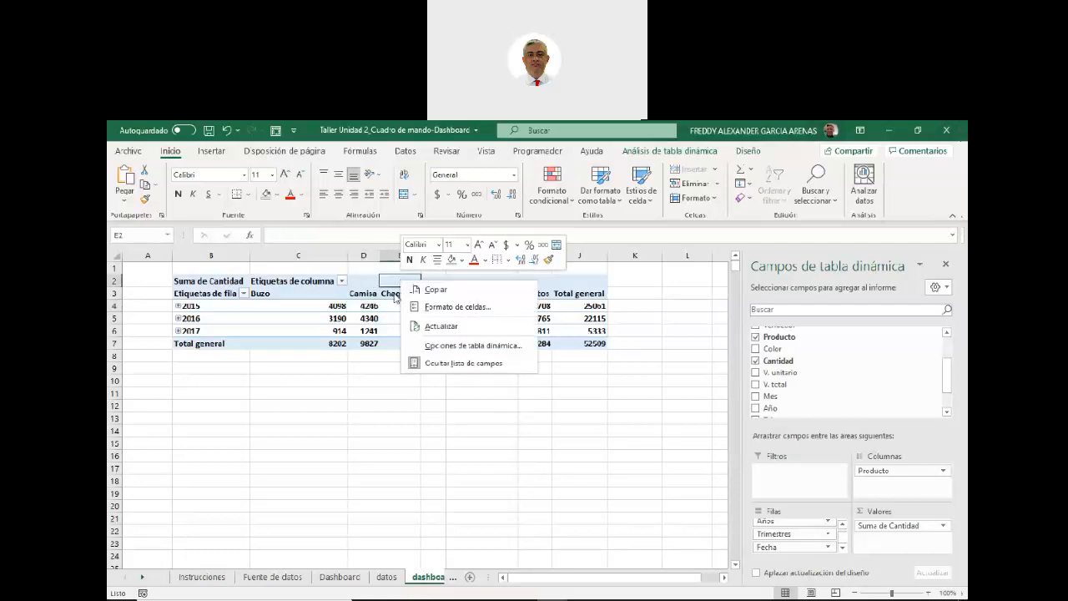
click(466, 351)
drag(474, 211, 503, 311)
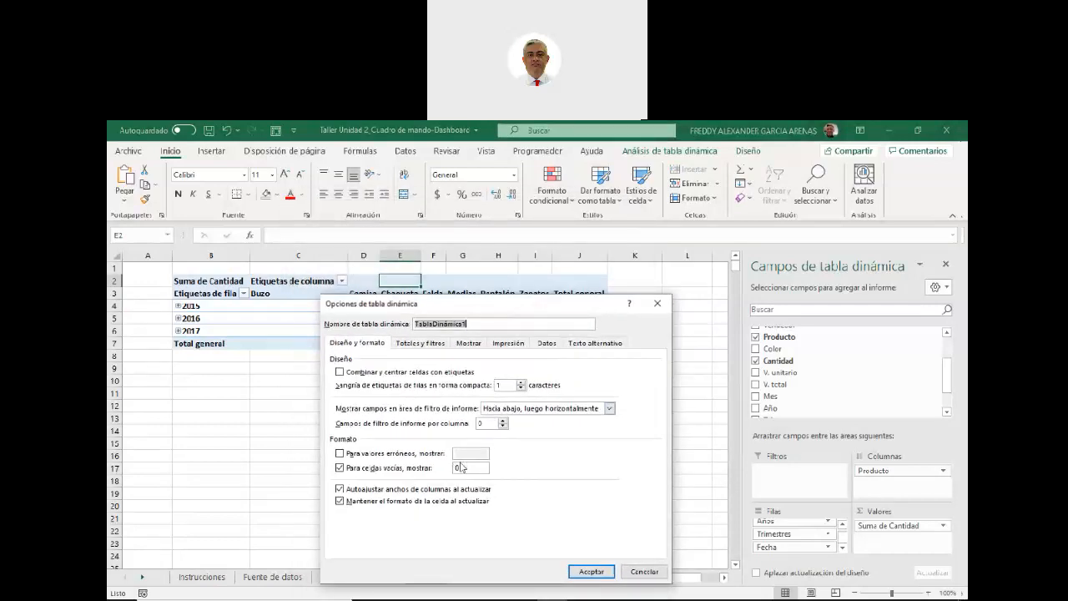
click(420, 344)
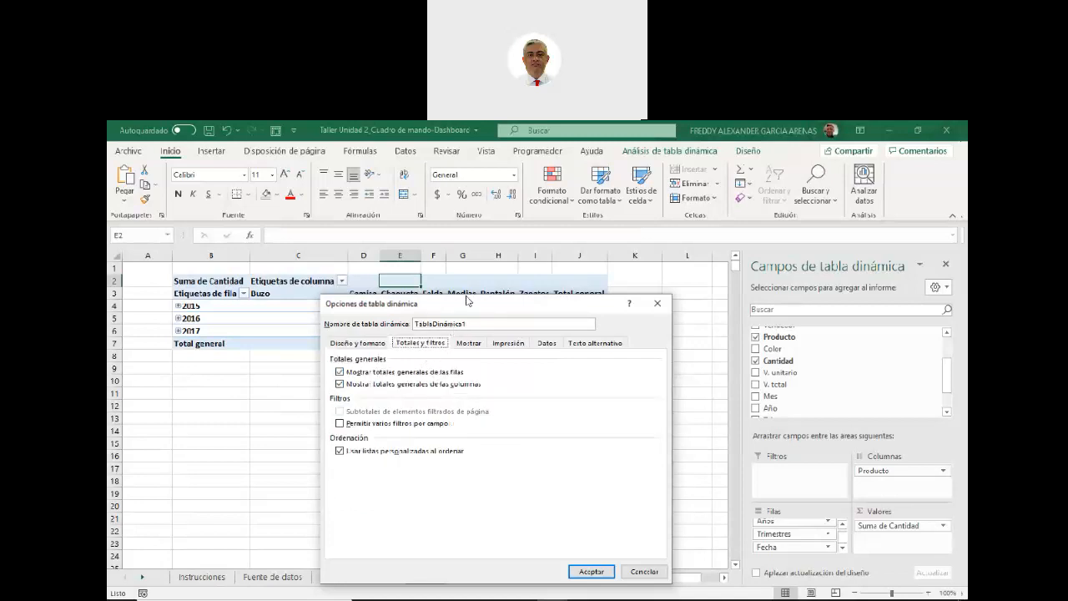
drag(468, 304, 475, 367)
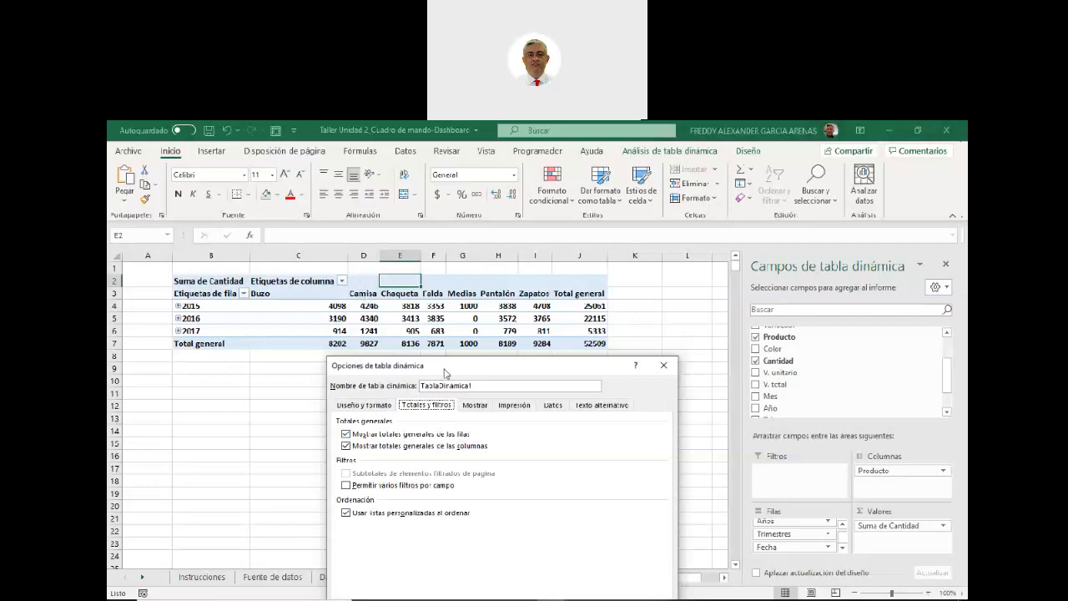
click(664, 364)
Examine the Total general row and the Total general column of the PivotTable
click(178, 341)
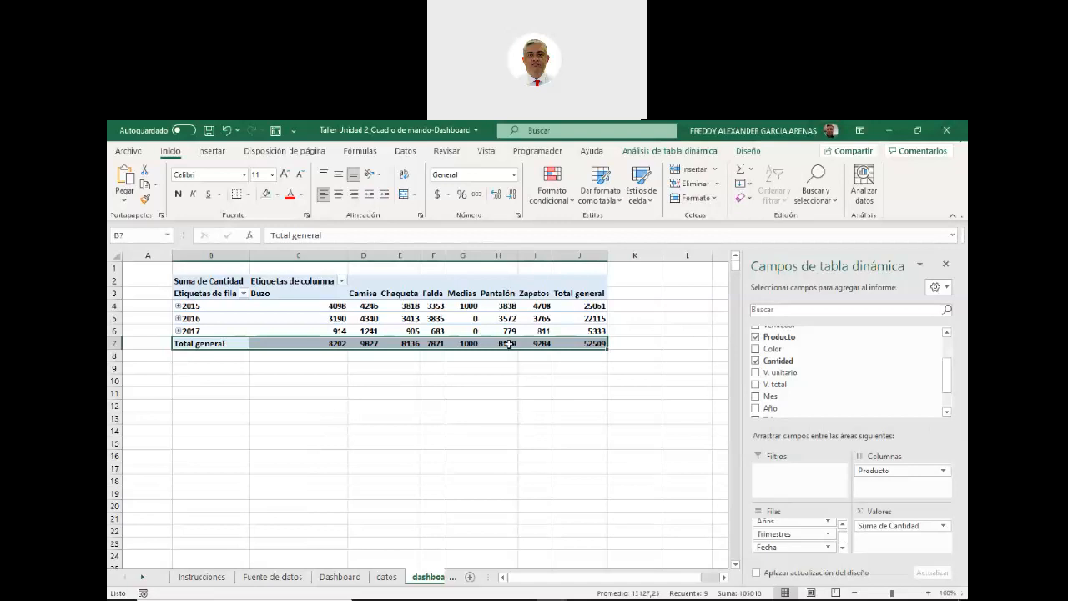
click(576, 255)
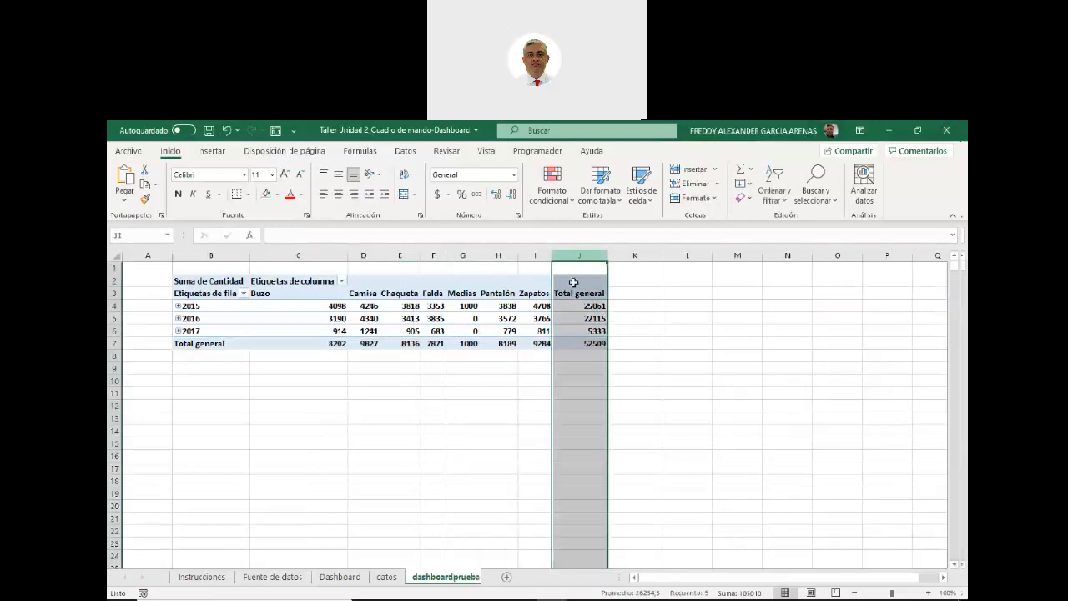
drag(569, 284, 565, 344)
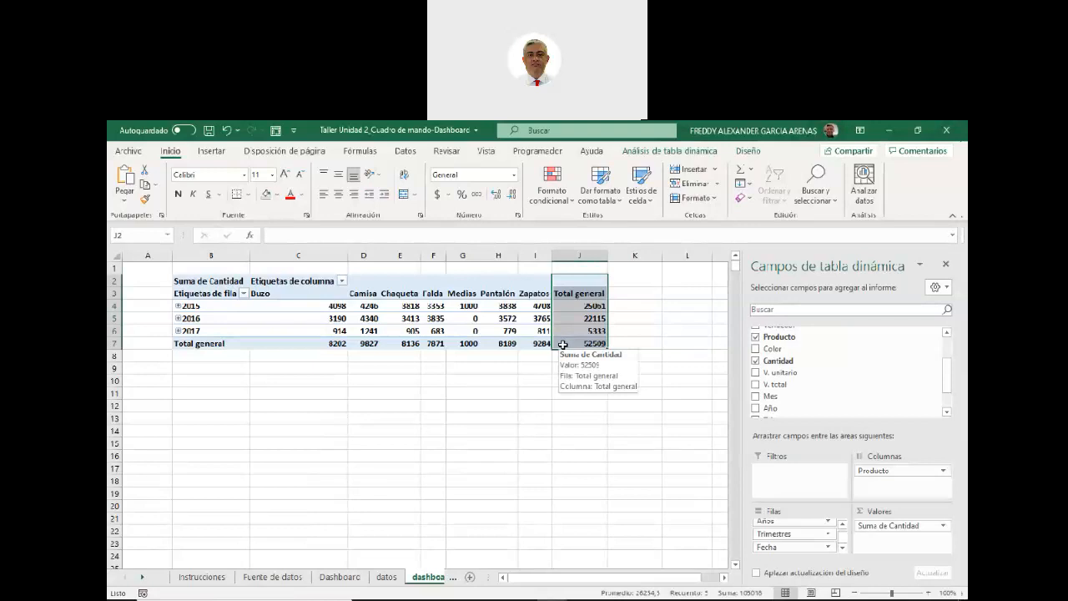
drag(214, 345, 583, 338)
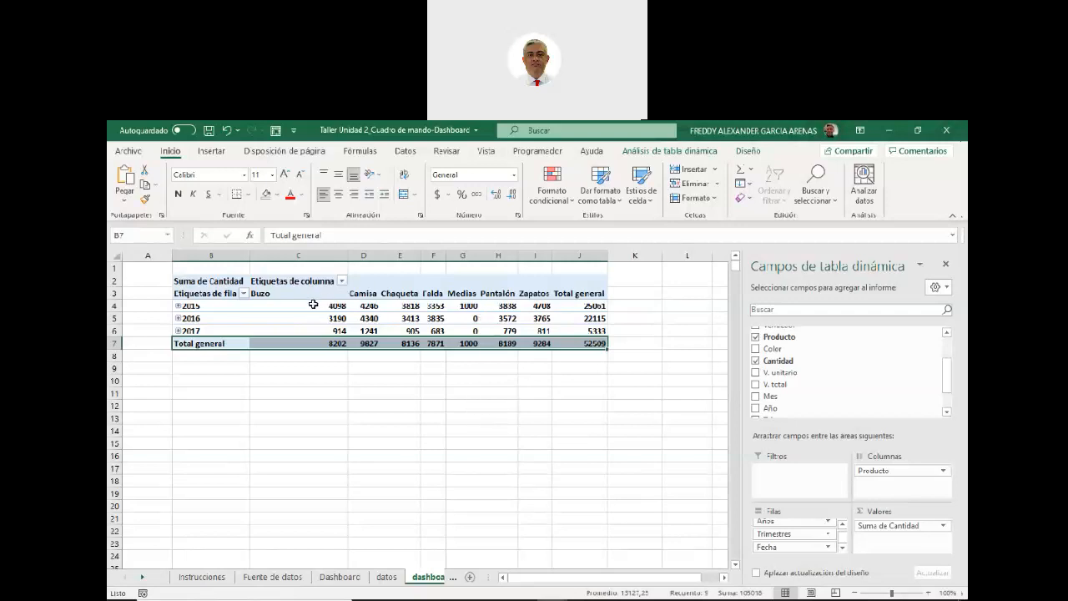
Turn off the grand totals for both rows and columns in the PivotTable options
mouse_move(313, 305)
right_click(302, 305)
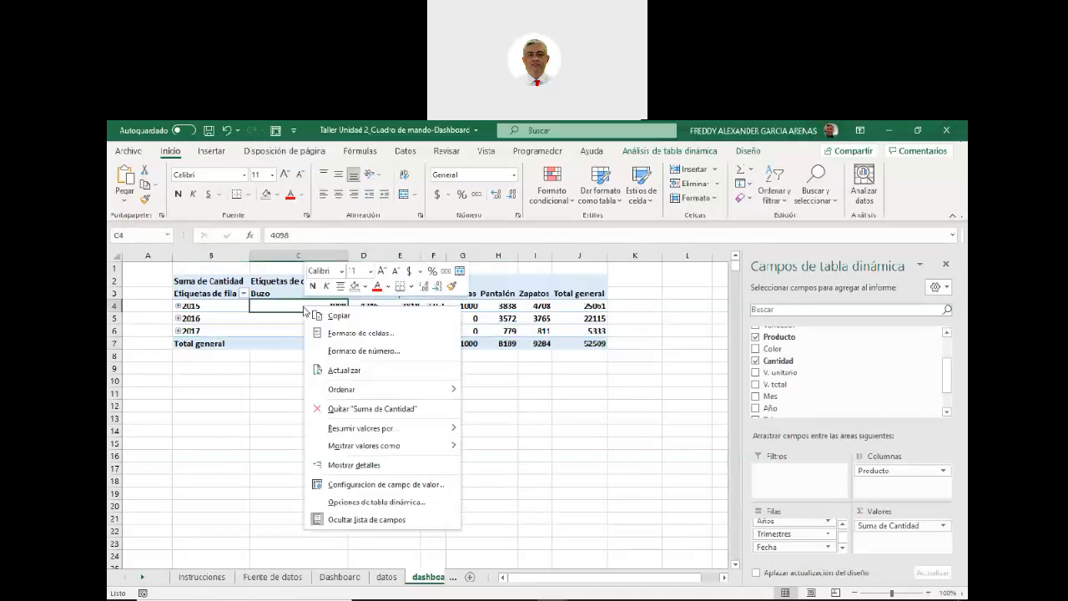
click(381, 501)
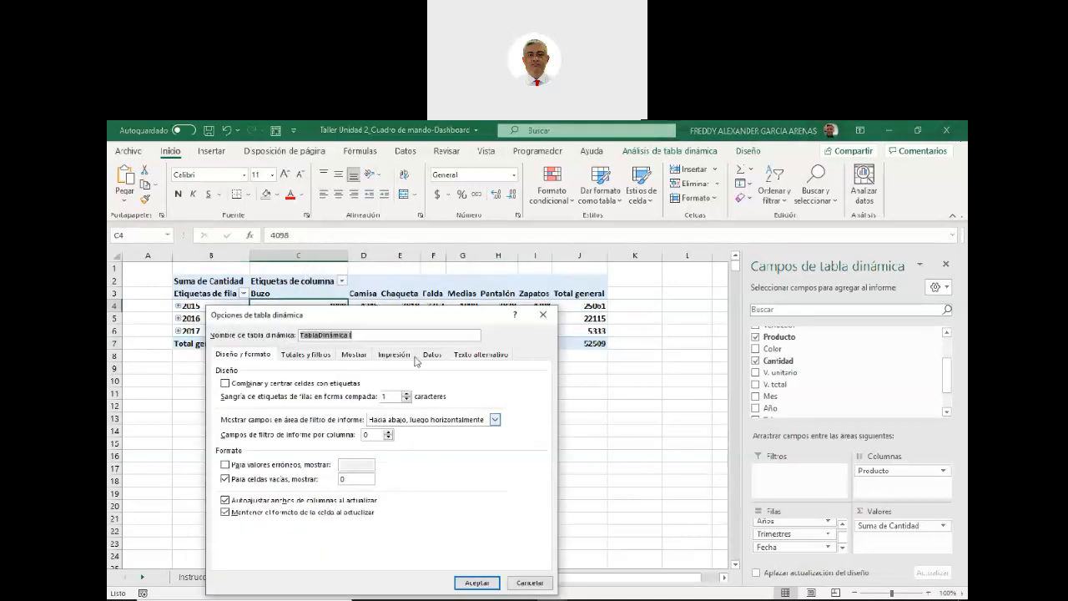
click(455, 307)
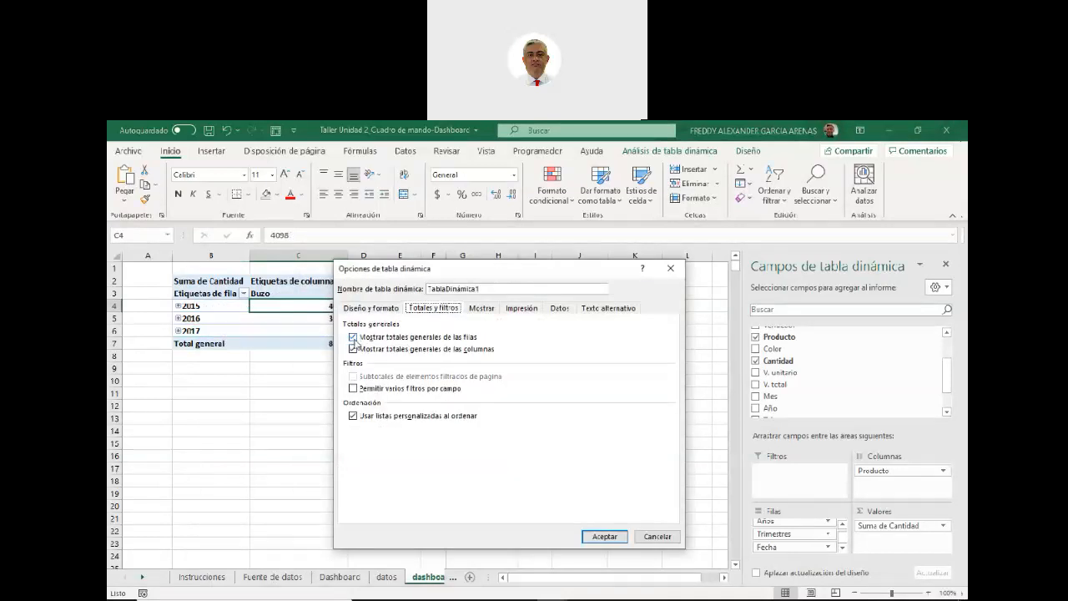
click(352, 337)
click(352, 349)
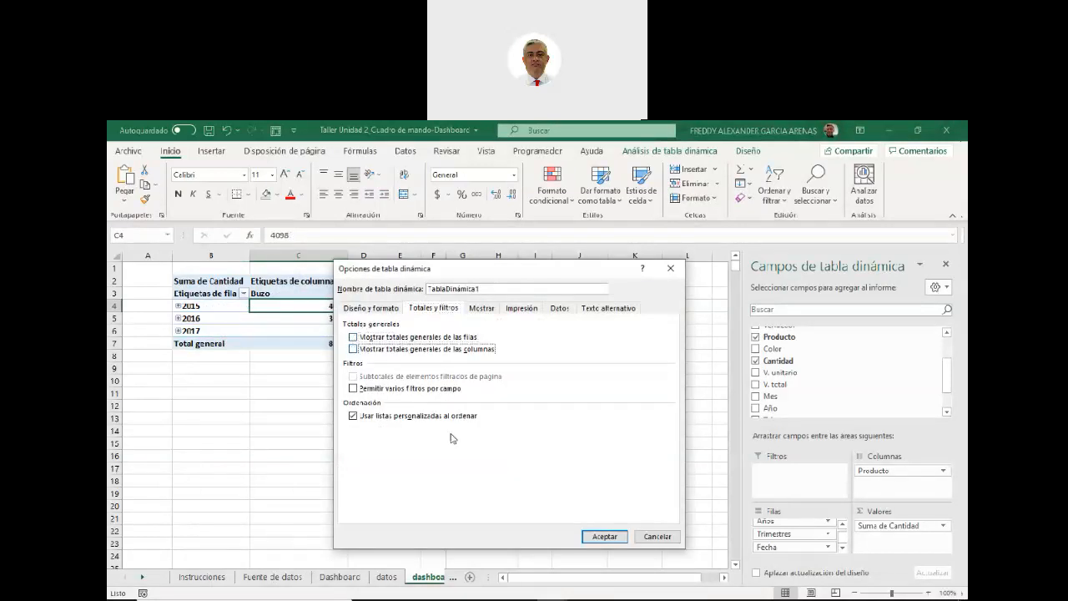
click(604, 536)
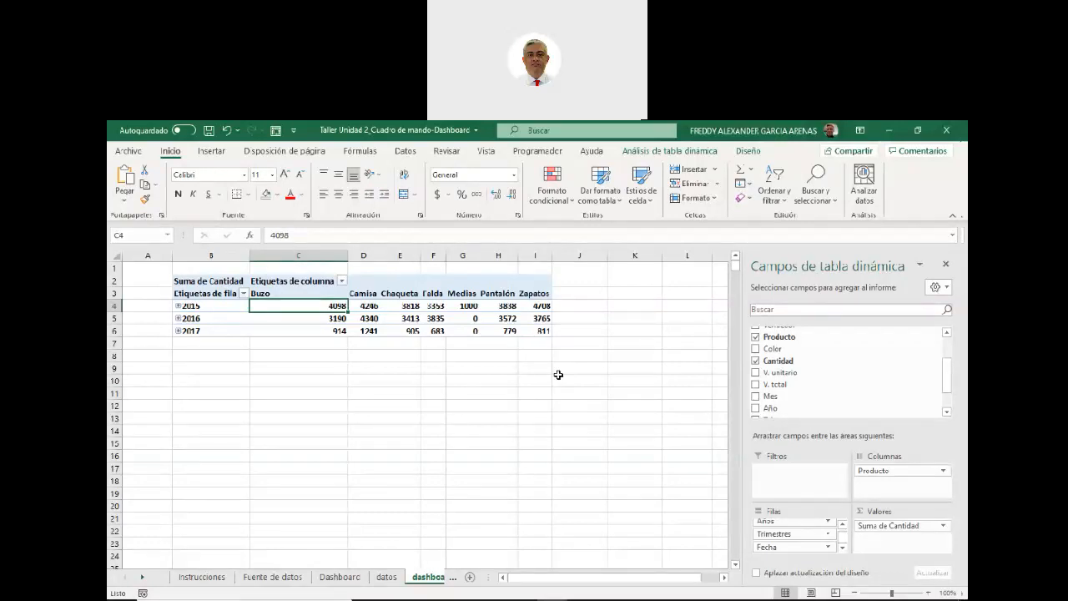
Turn the PivotTable's row and column grand totals back on in its options
mouse_move(399, 303)
click(370, 293)
right_click(370, 293)
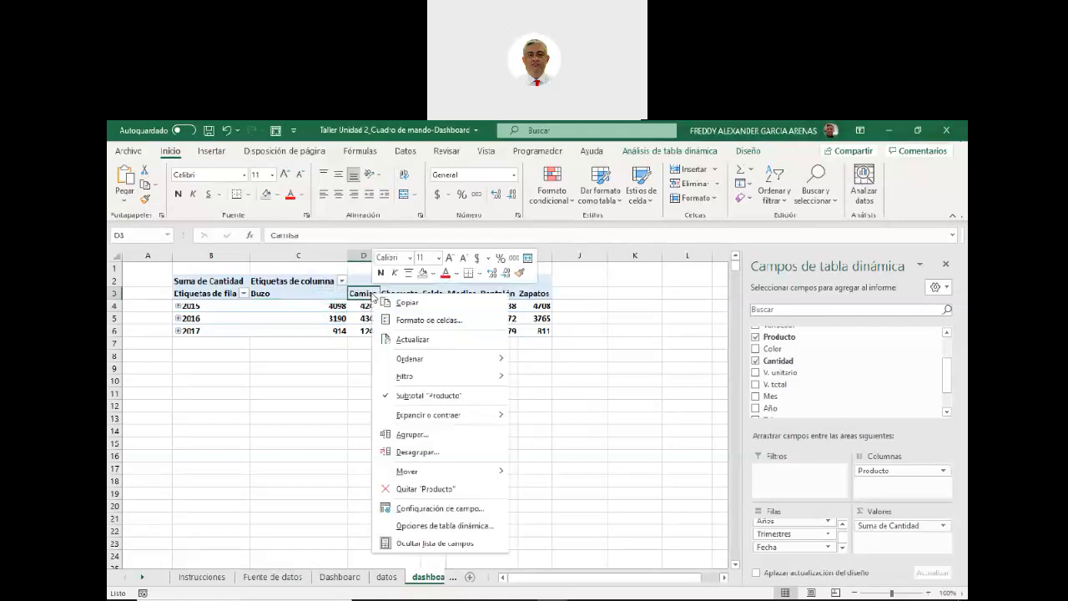
click(430, 529)
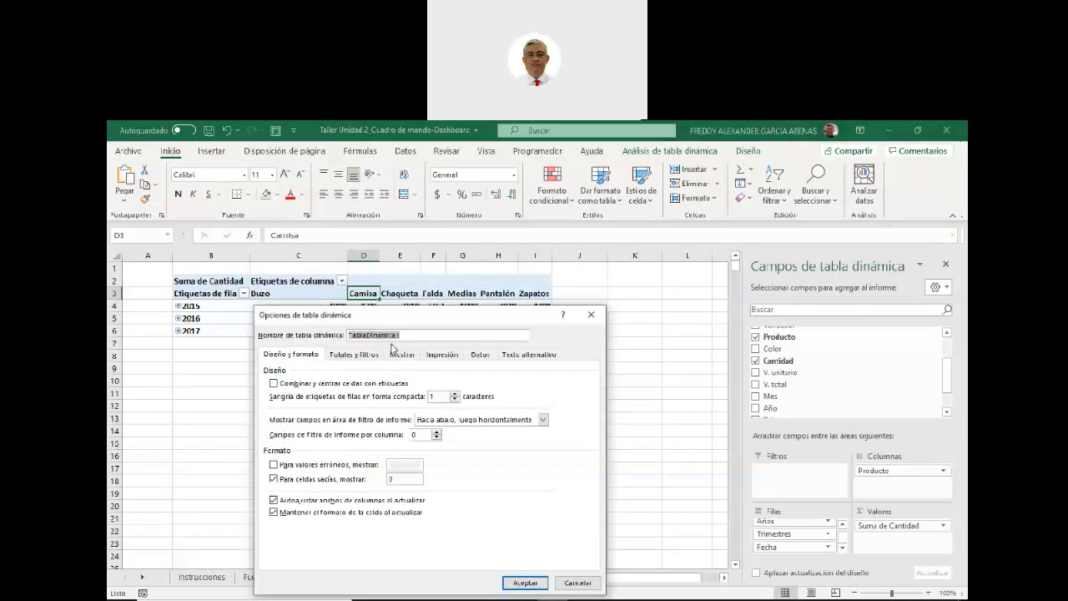
click(357, 354)
click(273, 396)
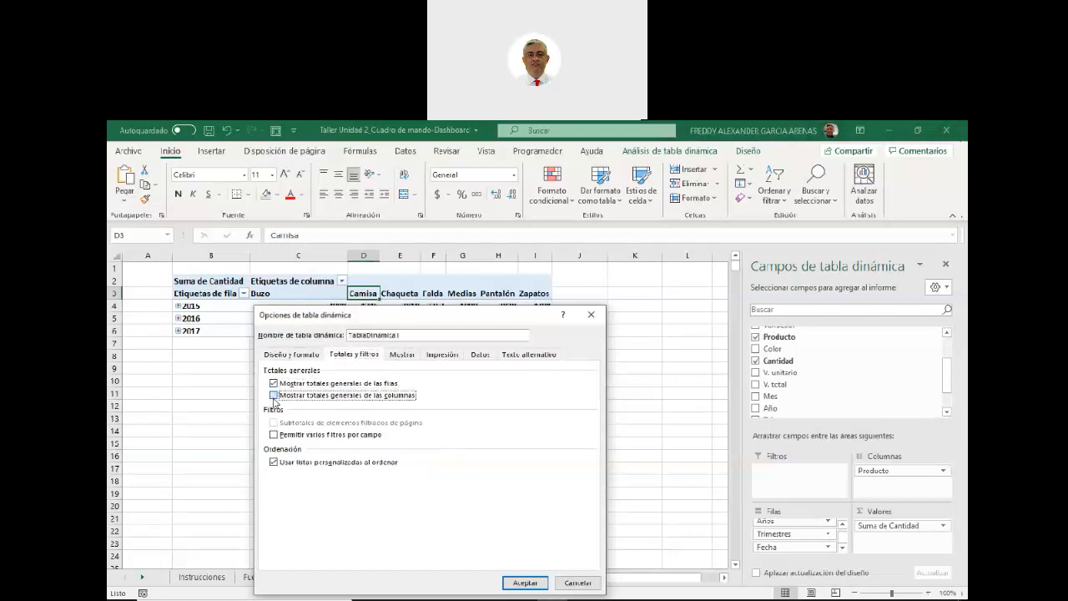
click(524, 582)
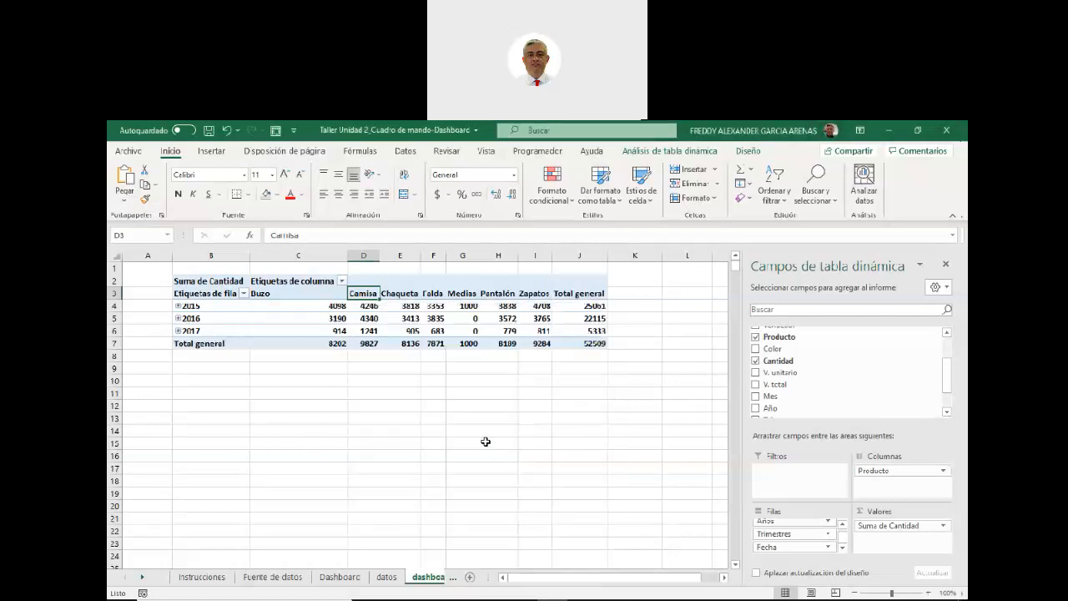
click(512, 409)
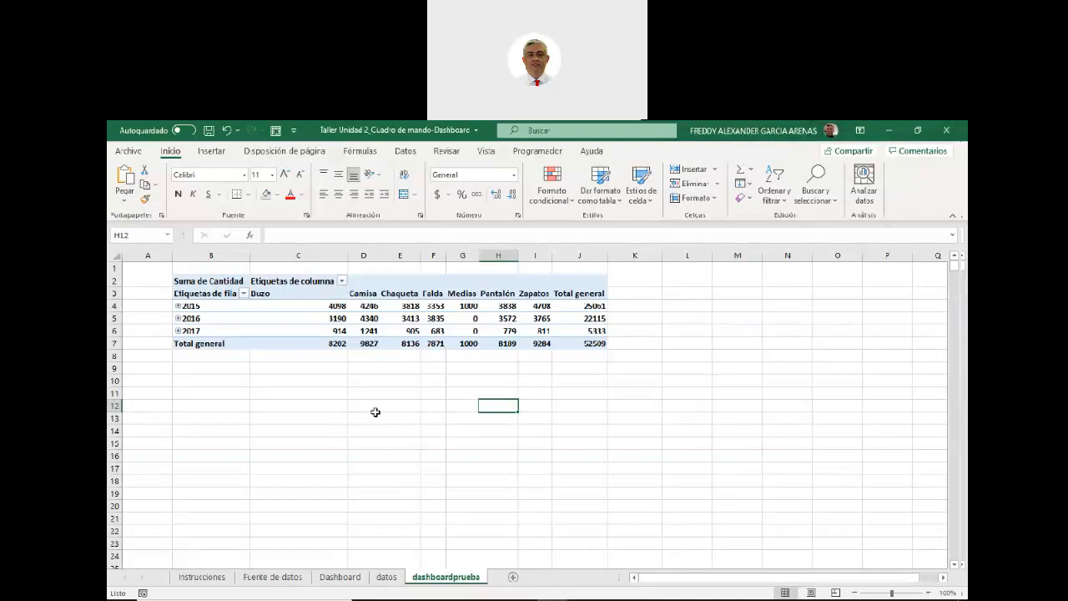
click(410, 404)
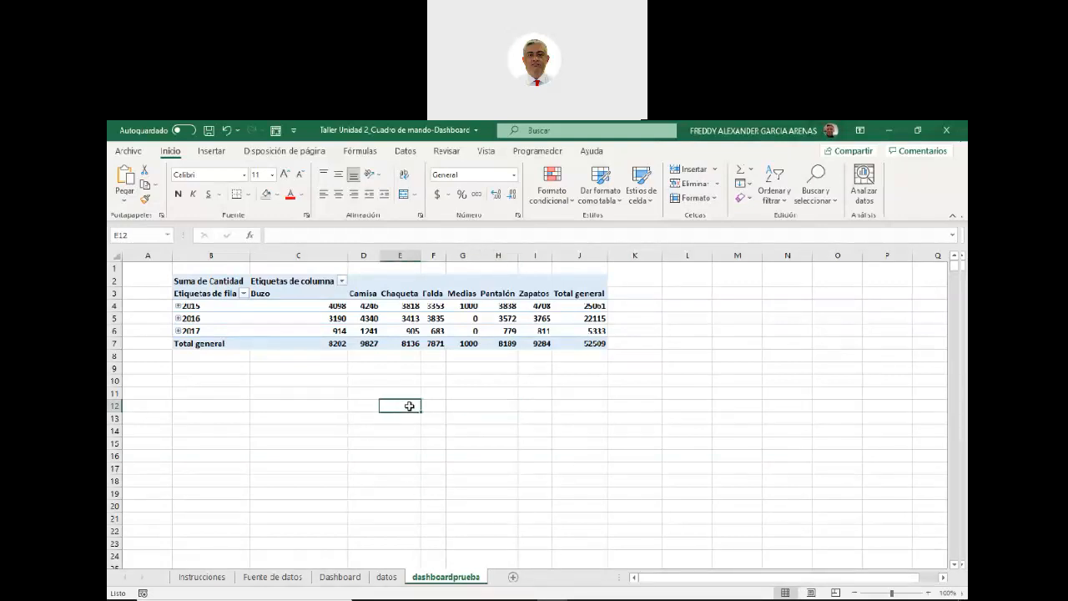
click(438, 404)
click(469, 406)
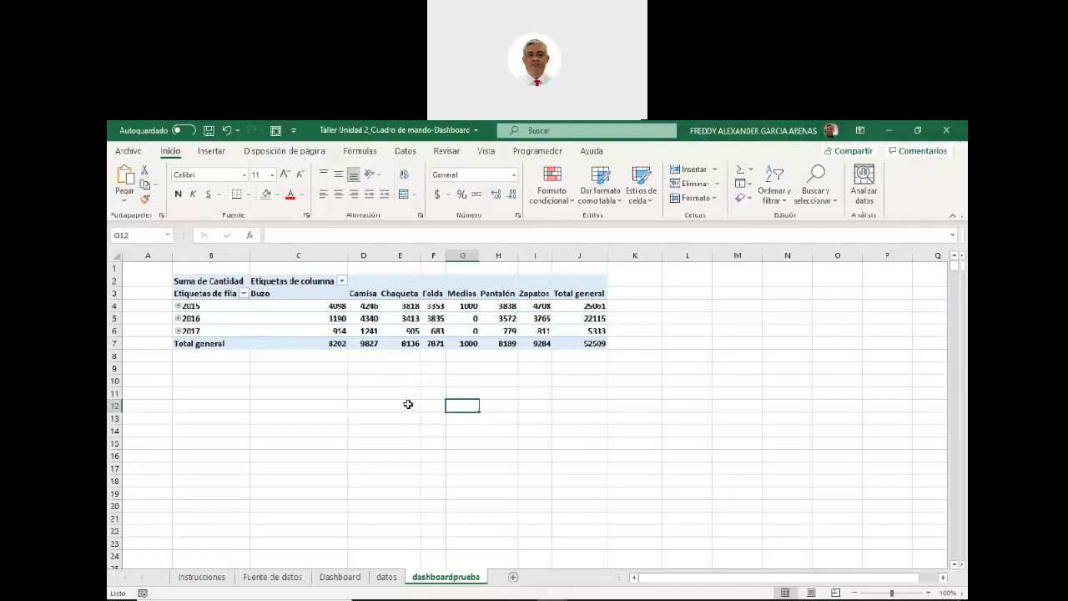
Apply the light yellow PivotTable style to the quantities PivotTable
click(338, 306)
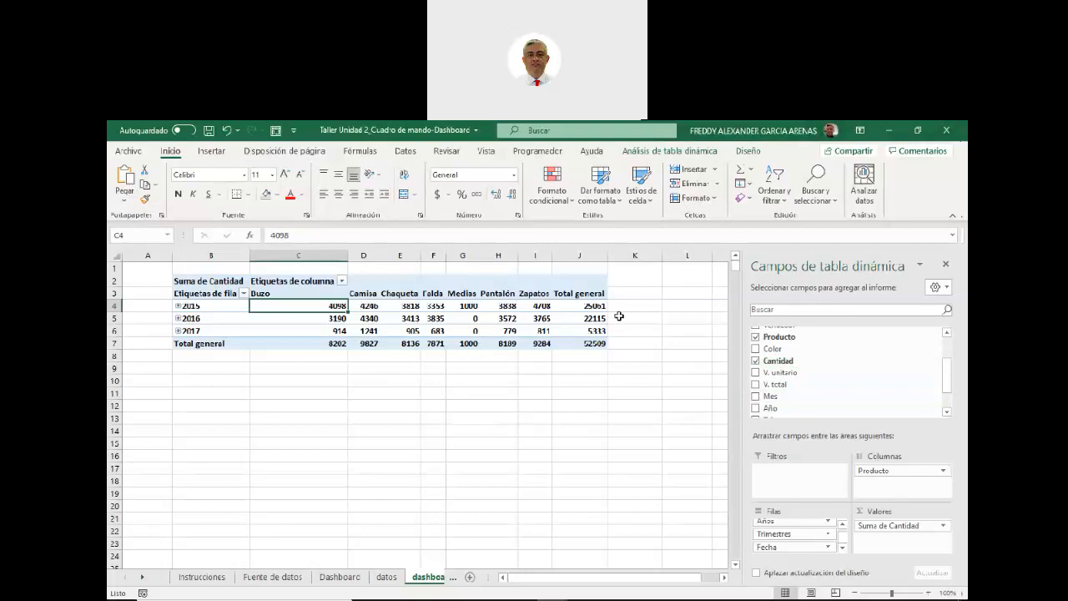
click(660, 157)
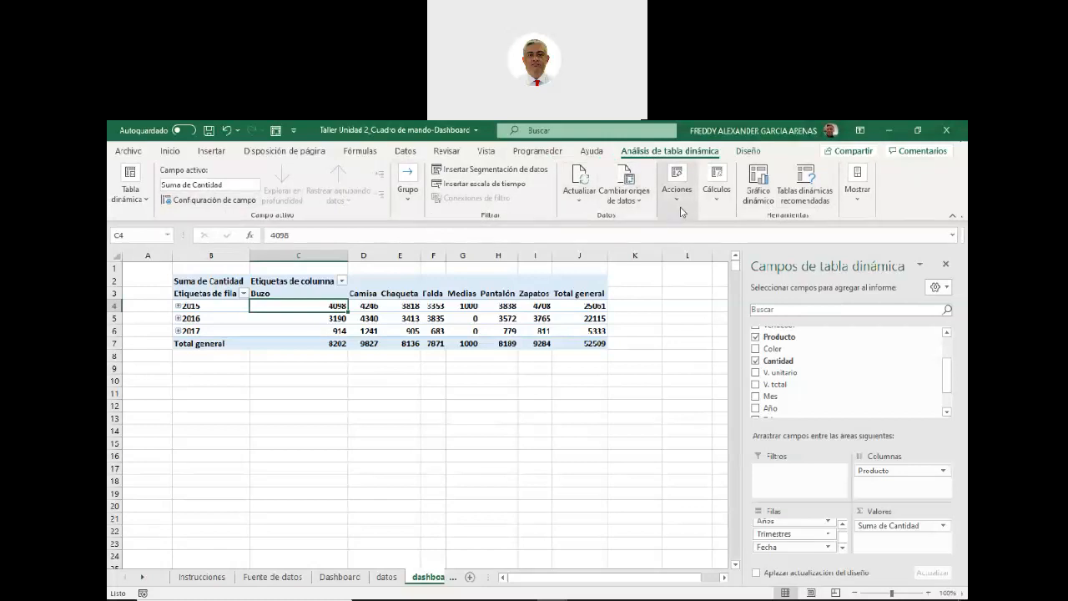
click(746, 151)
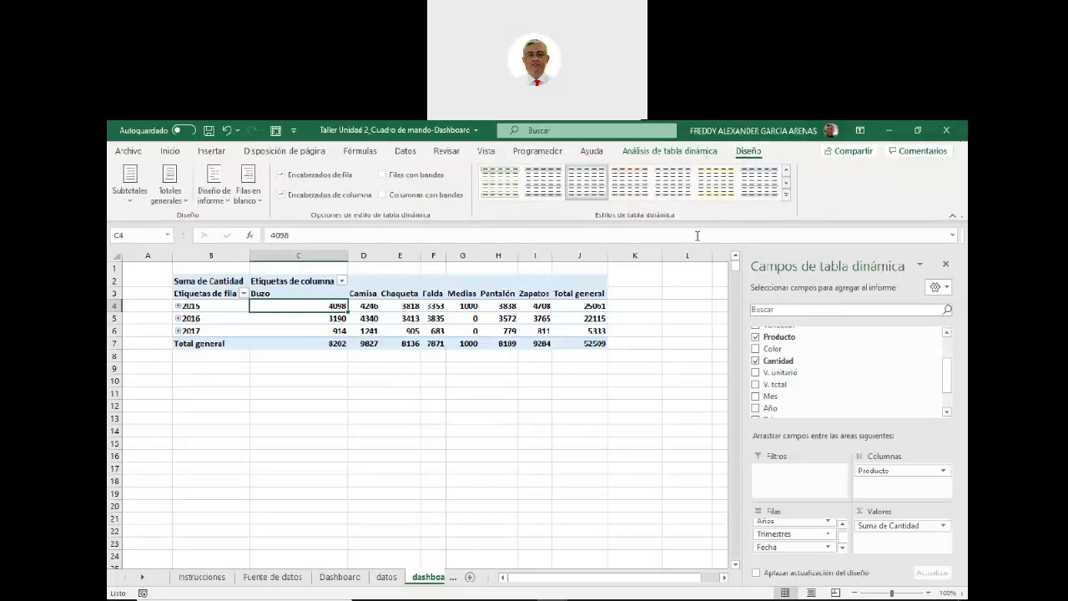
click(716, 183)
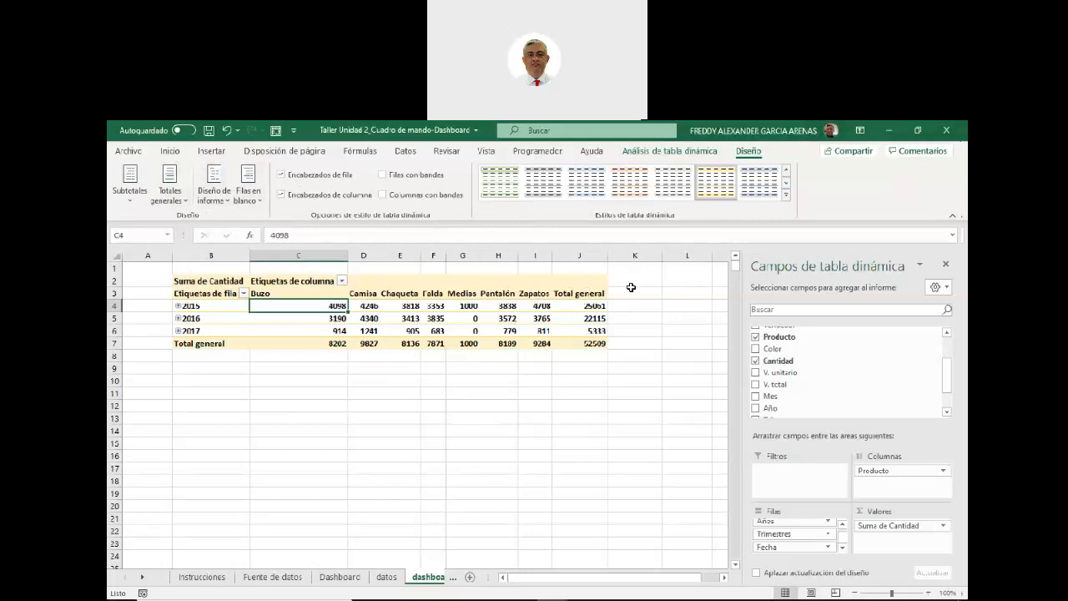
click(646, 154)
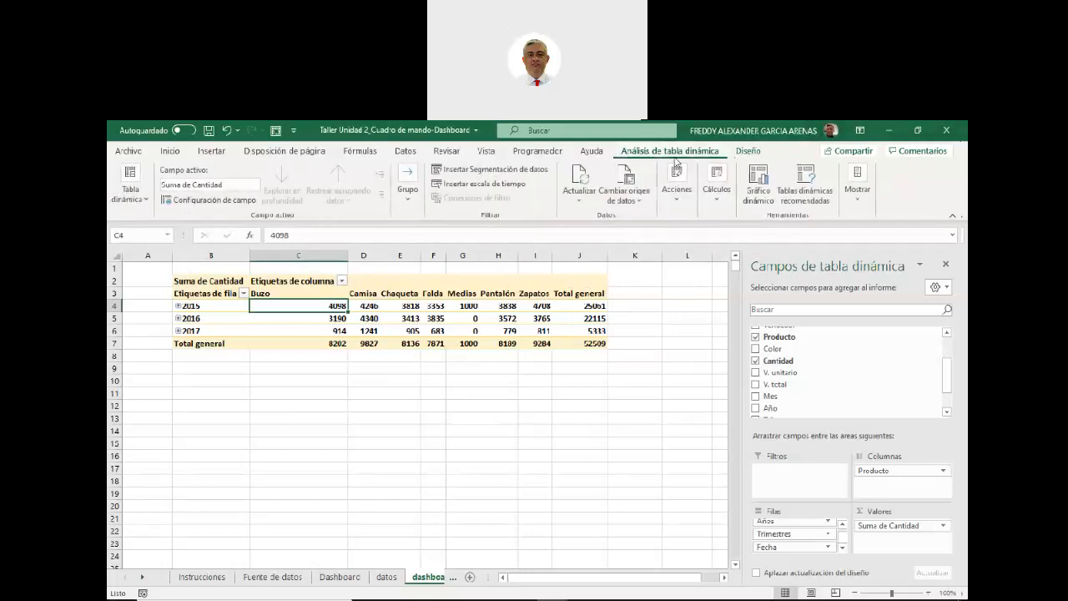
click(667, 321)
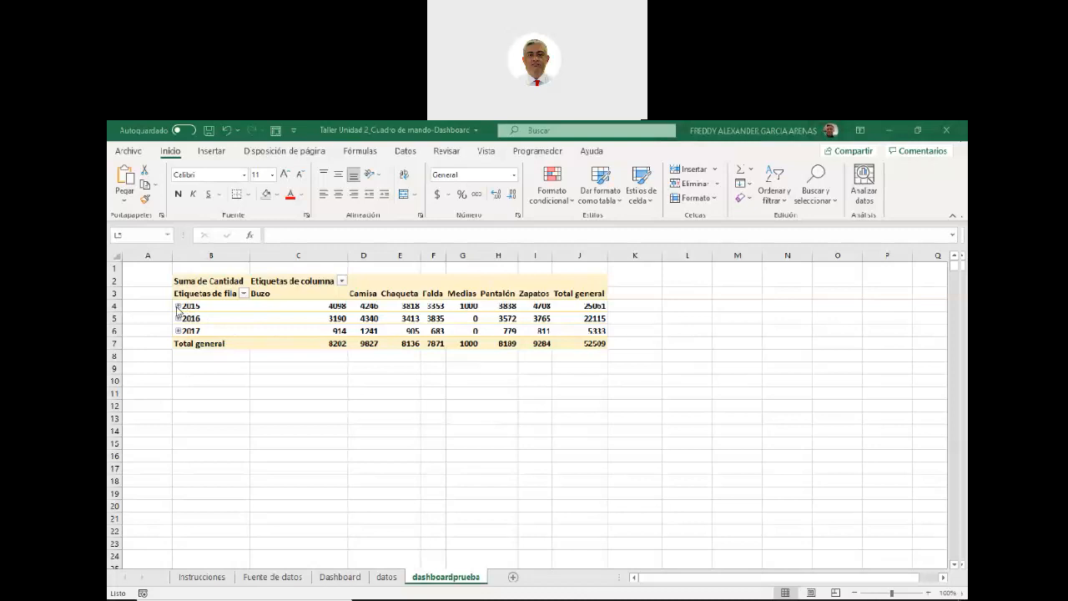
Expand the years 2015, 2016 and 2017 in the PivotTable rows to show their quarters
click(178, 308)
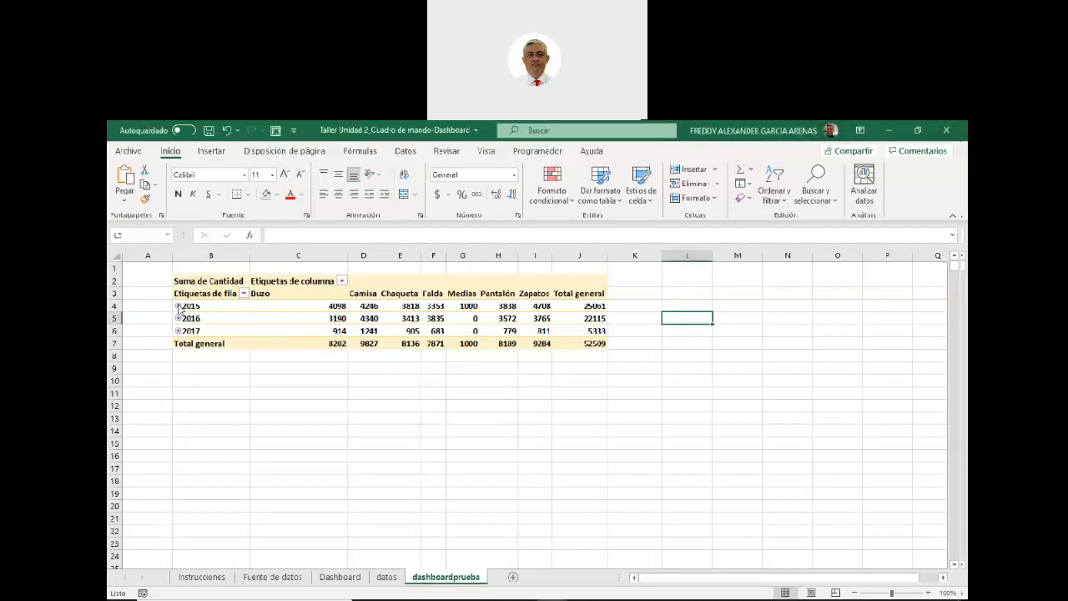
click(177, 306)
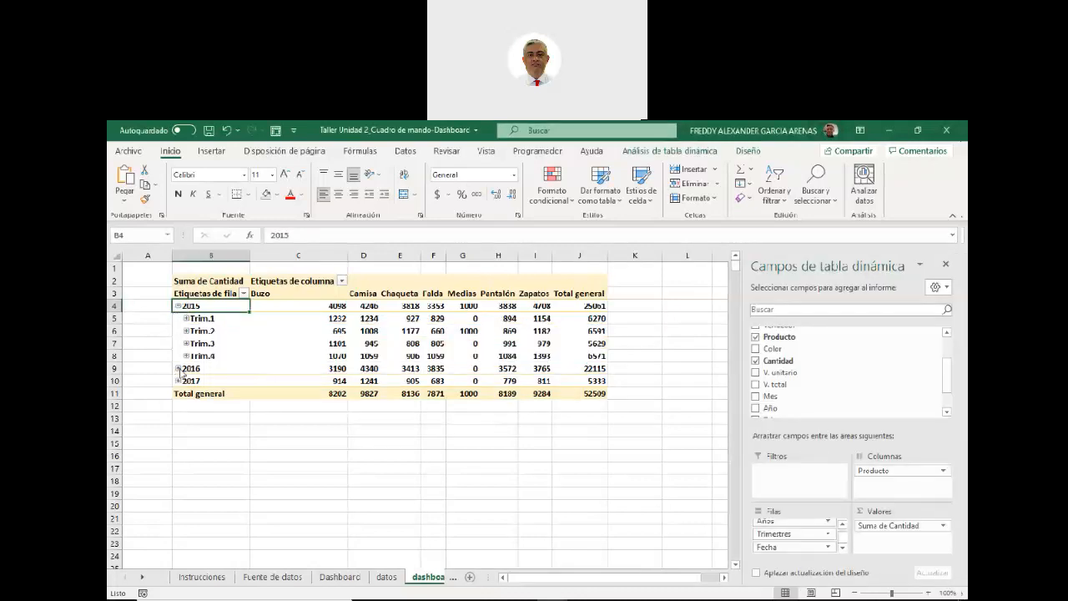
click(177, 369)
click(177, 431)
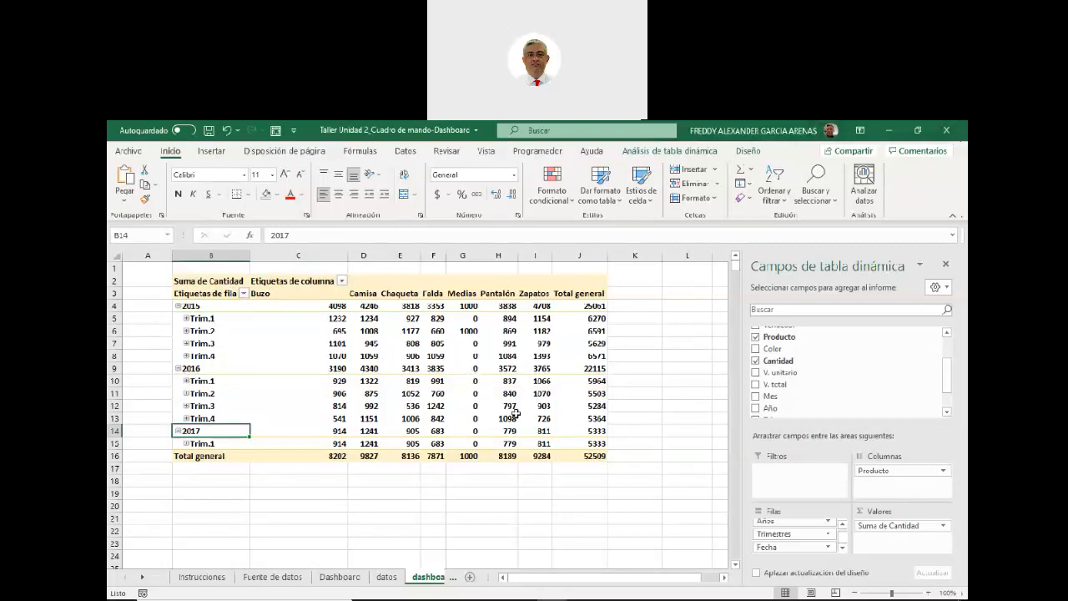
Filter the PivotTable's row labels to show only the year 2015
mouse_move(520, 418)
click(243, 294)
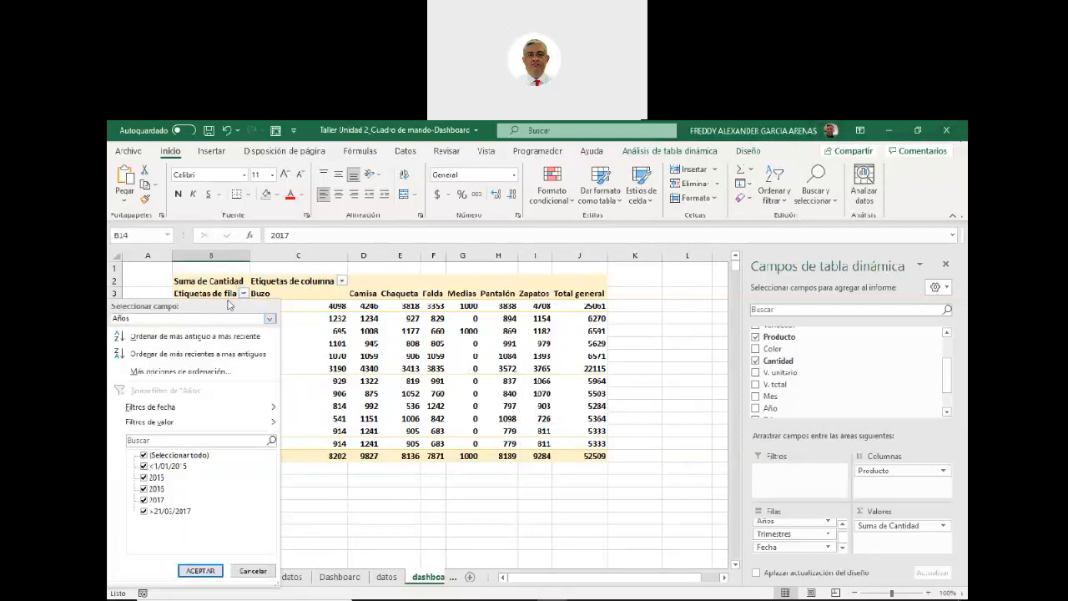
click(243, 295)
click(244, 295)
click(143, 456)
click(143, 477)
click(200, 571)
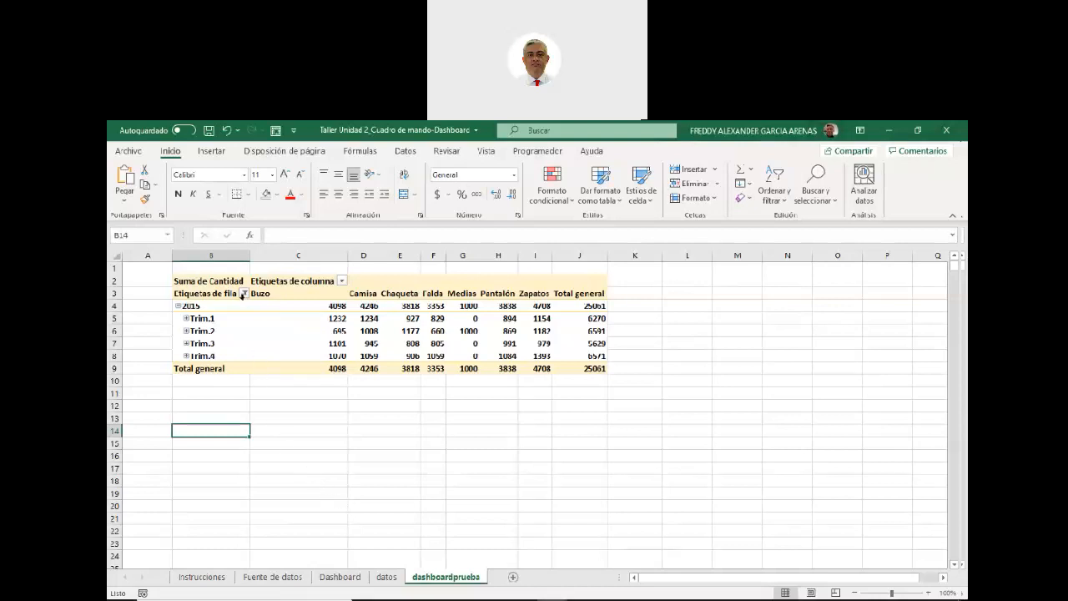
Select all years again in the row label filter of the PivotTable
click(244, 296)
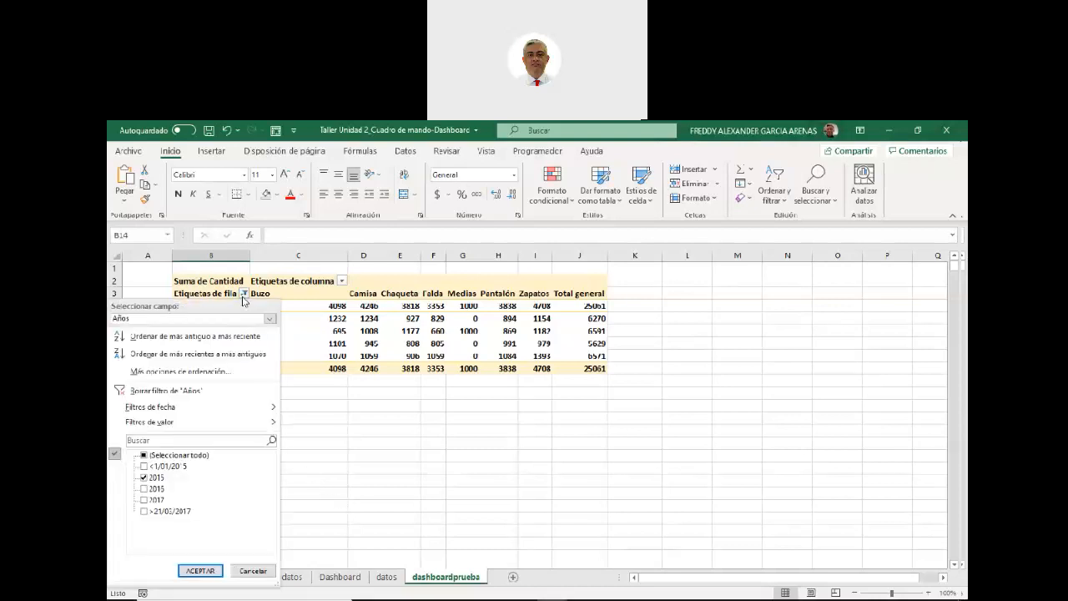
click(143, 454)
click(200, 571)
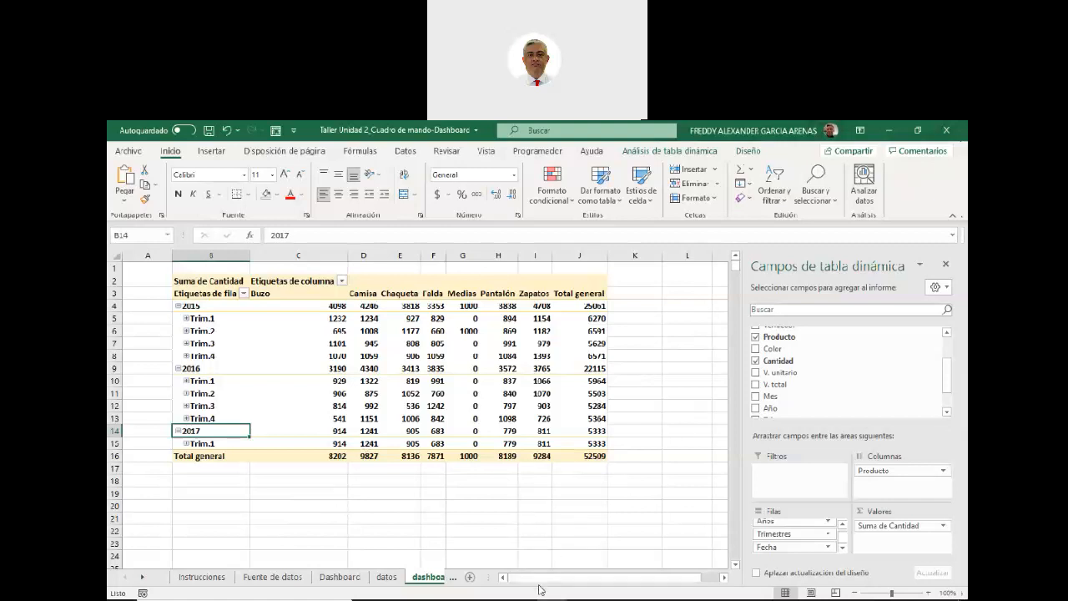
Insert a second PivotTable based on the ventas table at cell L2 of the existing dashboardprueba sheet
drag(540, 578, 611, 576)
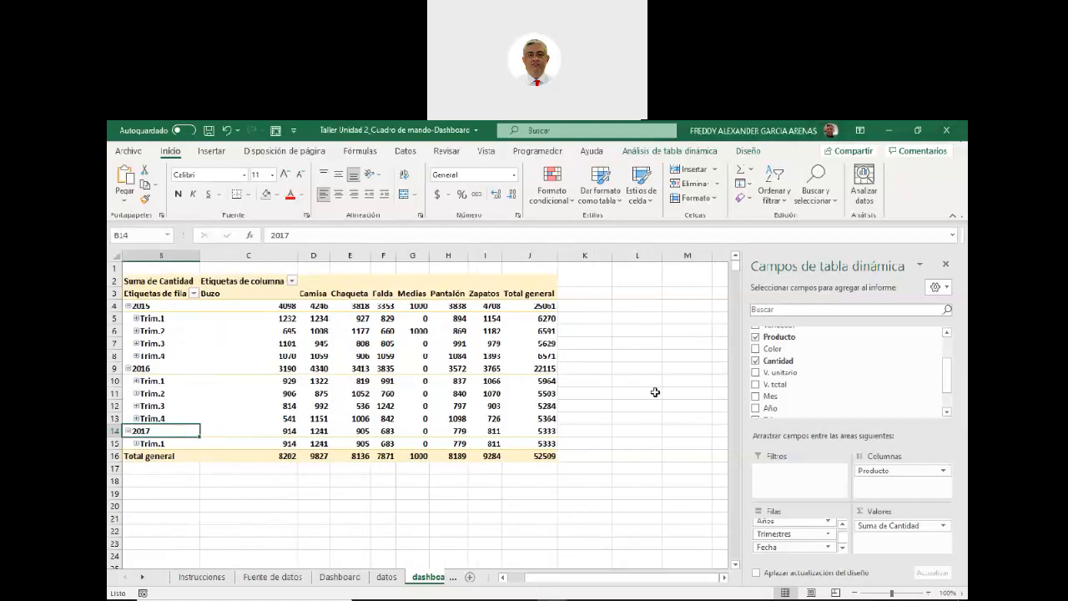
click(561, 557)
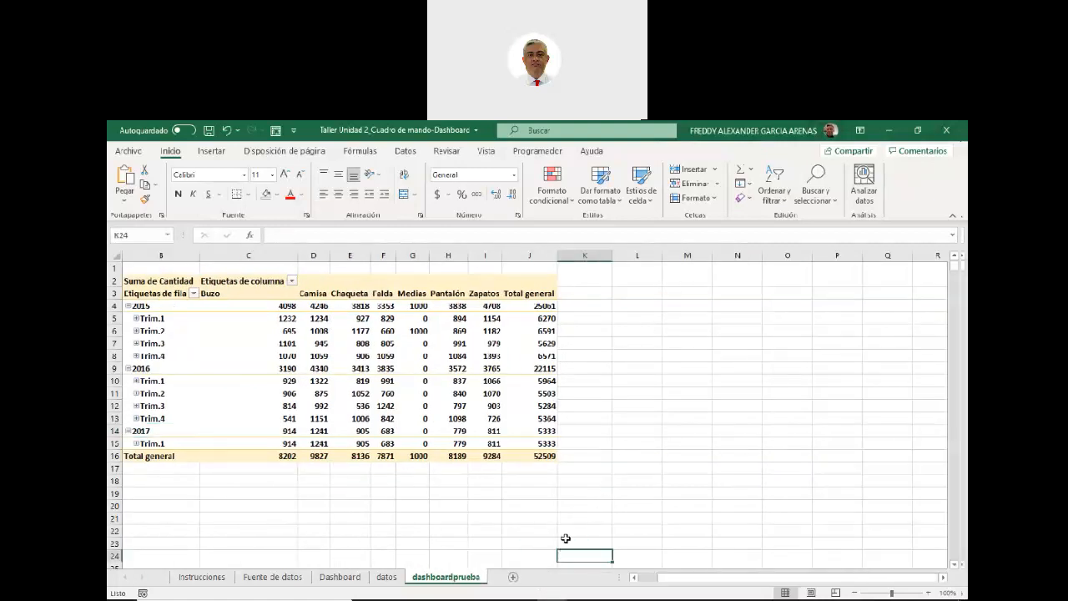
key(Right)
key(Right)
key(Right)
key(Right)
key(Right)
key(Right)
key(Right)
key(Right)
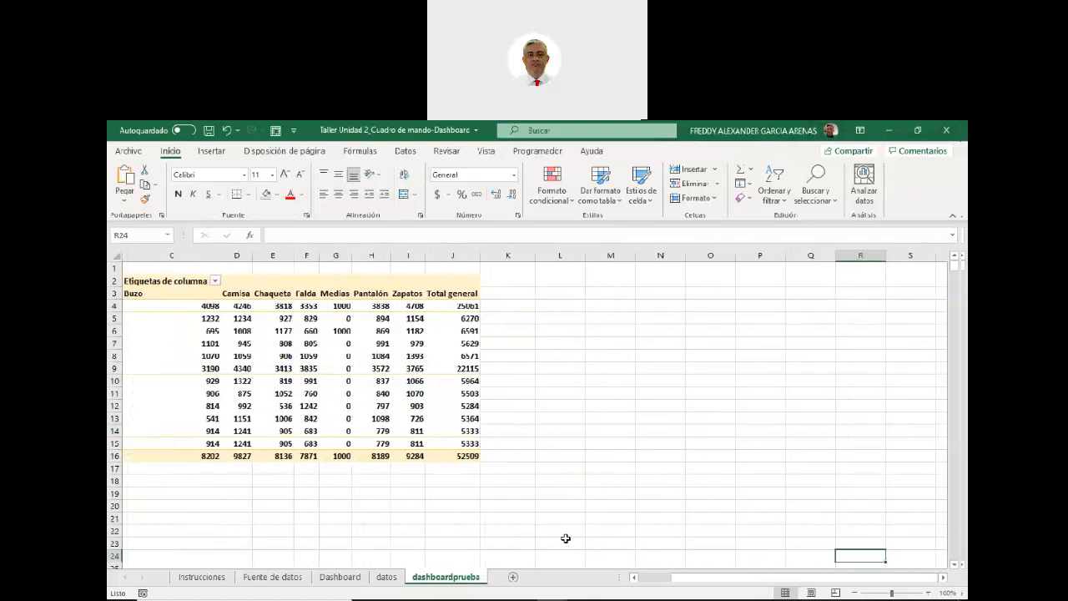
click(597, 283)
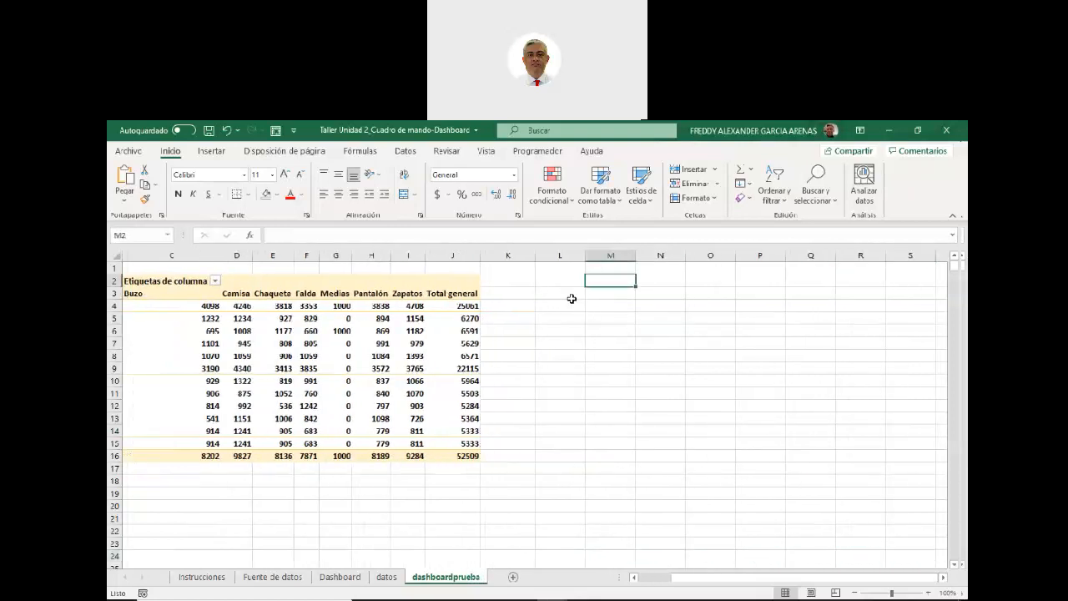
click(560, 281)
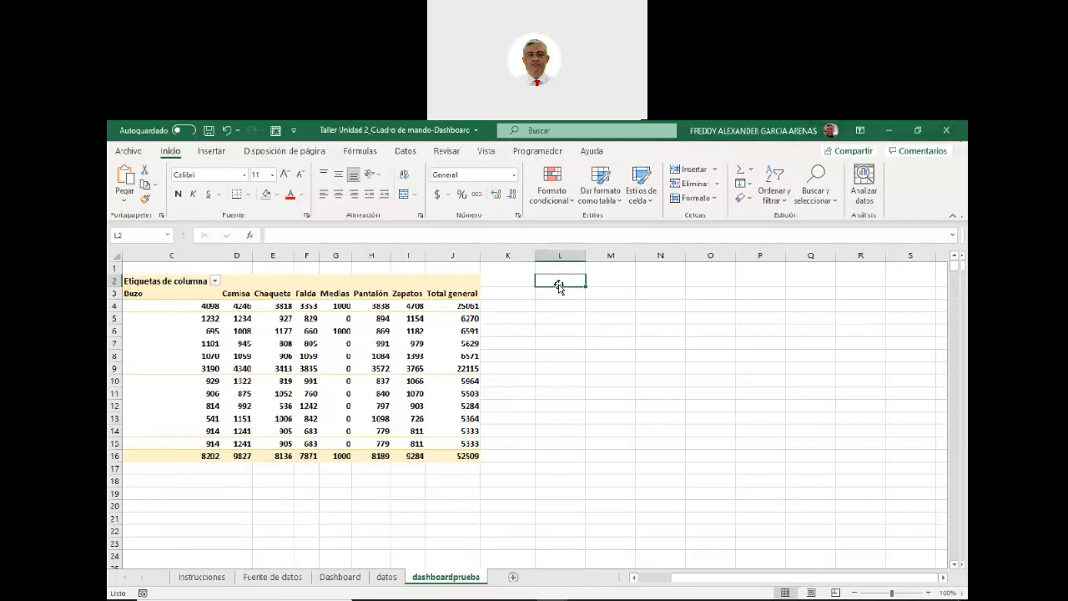
click(217, 156)
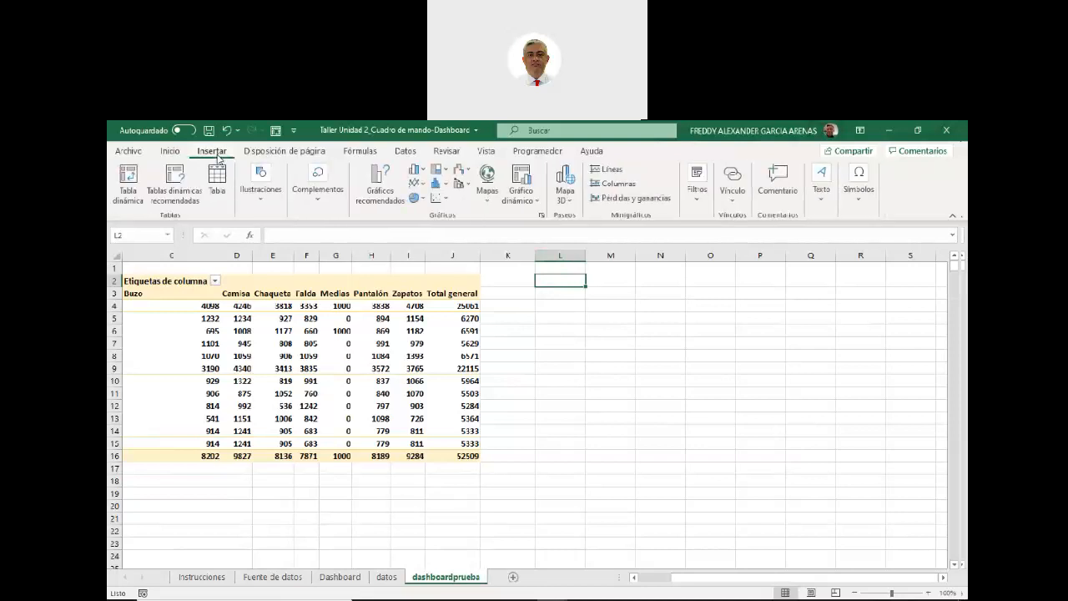
click(127, 180)
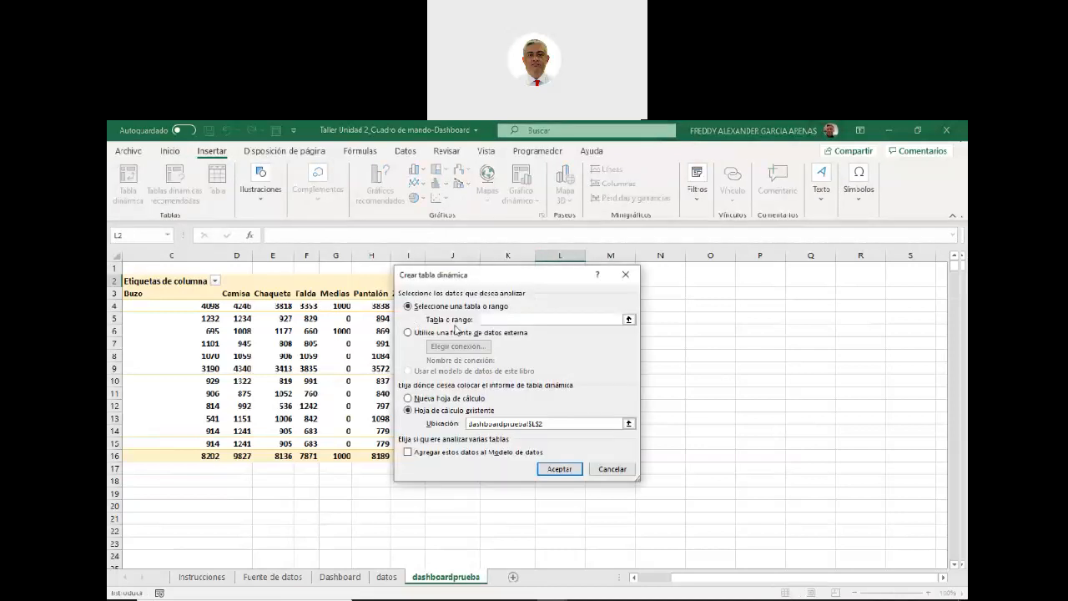
text(ve)
key(BackSpace)
key(BackSpace)
click(629, 320)
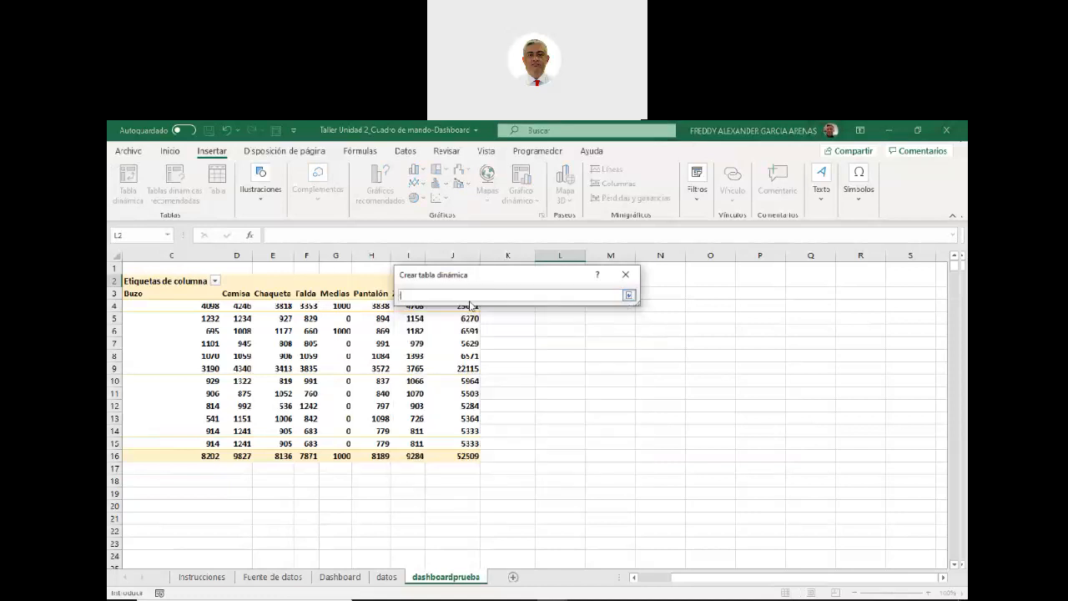
text(ventas)
key(Return)
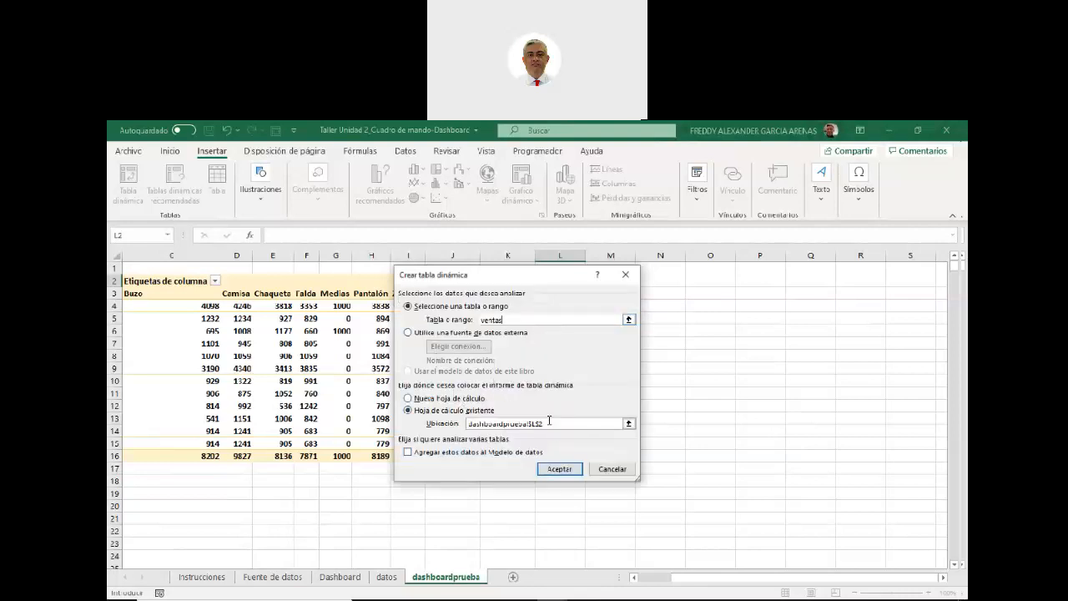
click(559, 470)
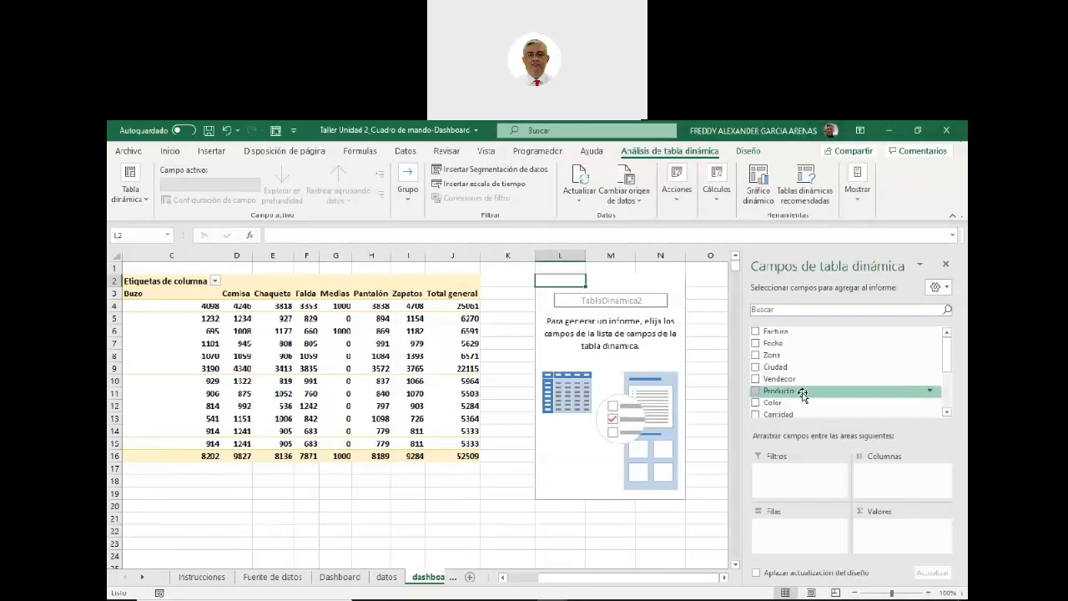
Add the Zona and Producto fields to the new PivotTable's rows
click(755, 355)
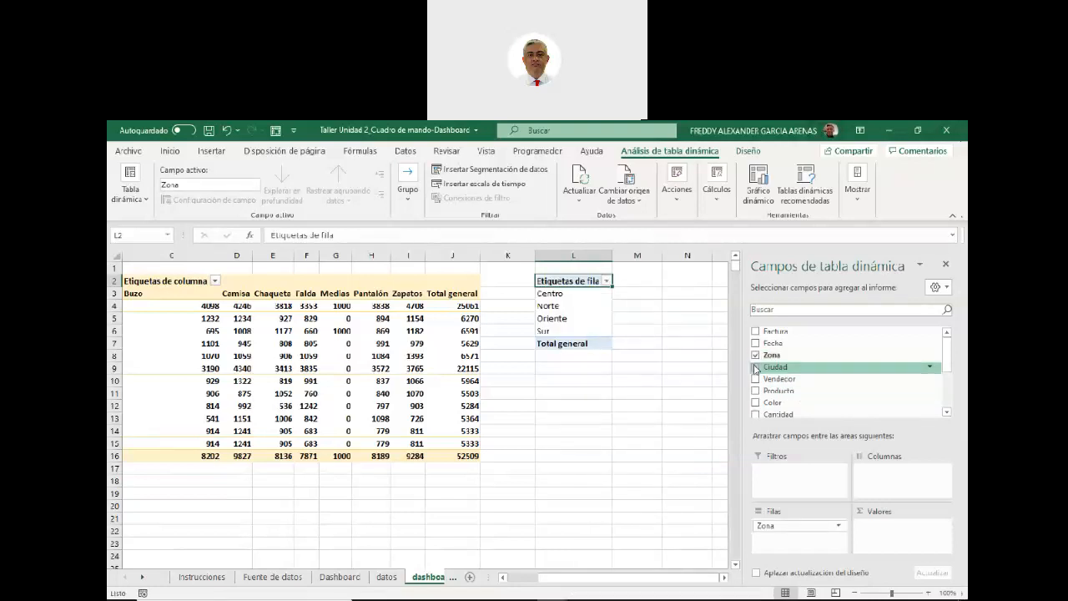
click(756, 390)
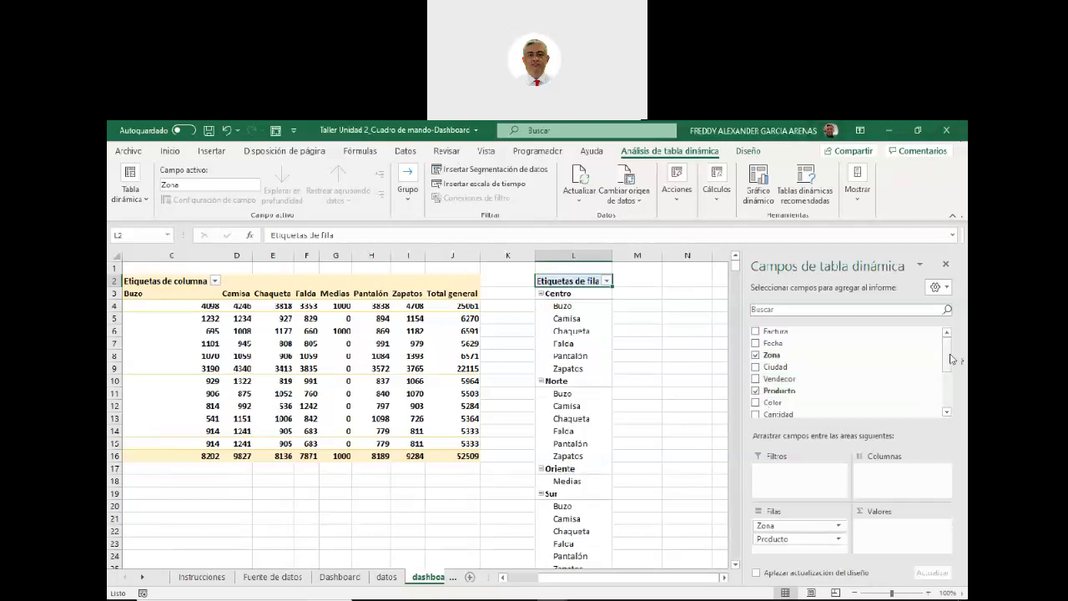
scroll(952, 359, down, 3)
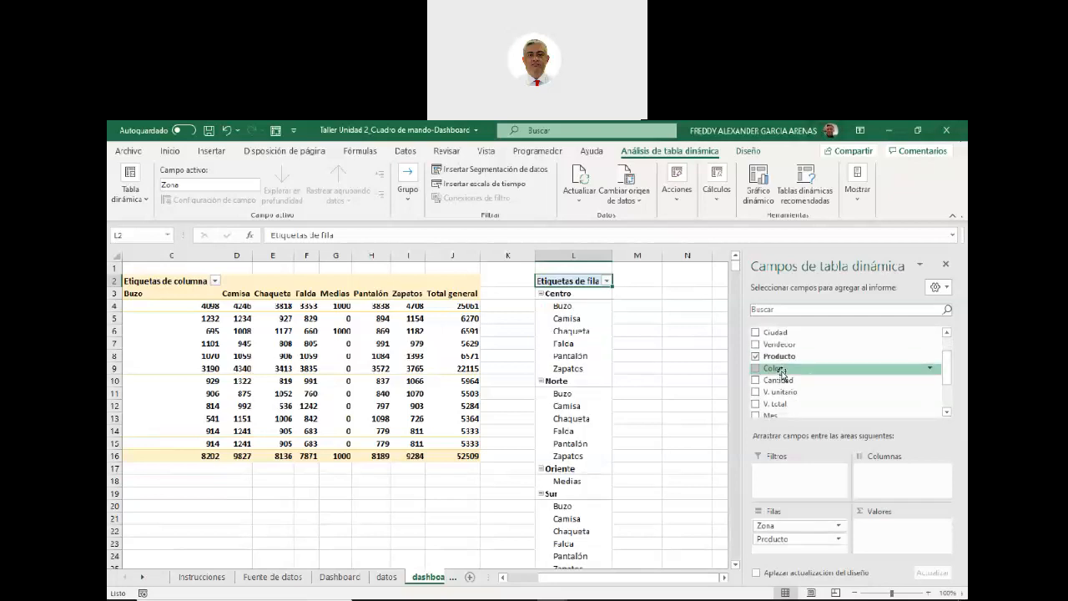
click(755, 369)
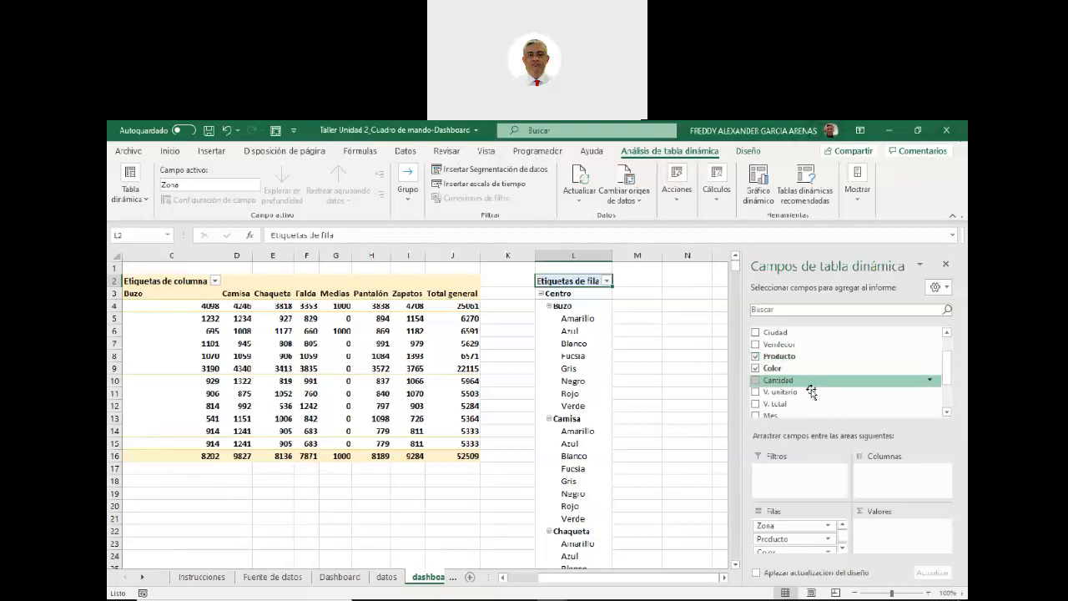
scroll(818, 386, up, 3)
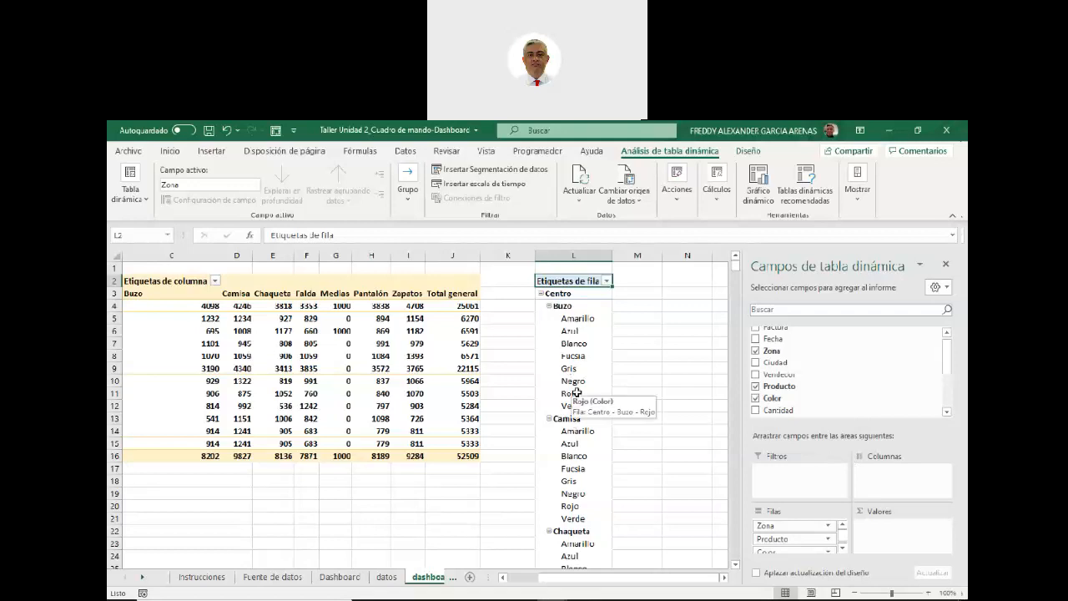
click(756, 399)
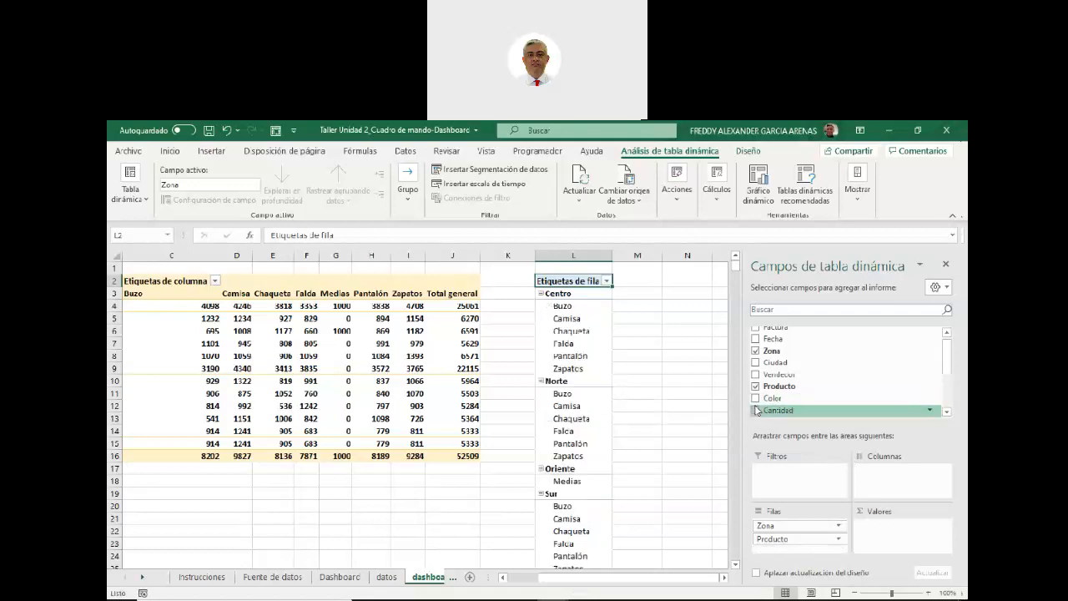
Sum Cantidad as the values of the second PivotTable and move Producto from its rows to its columns
click(766, 410)
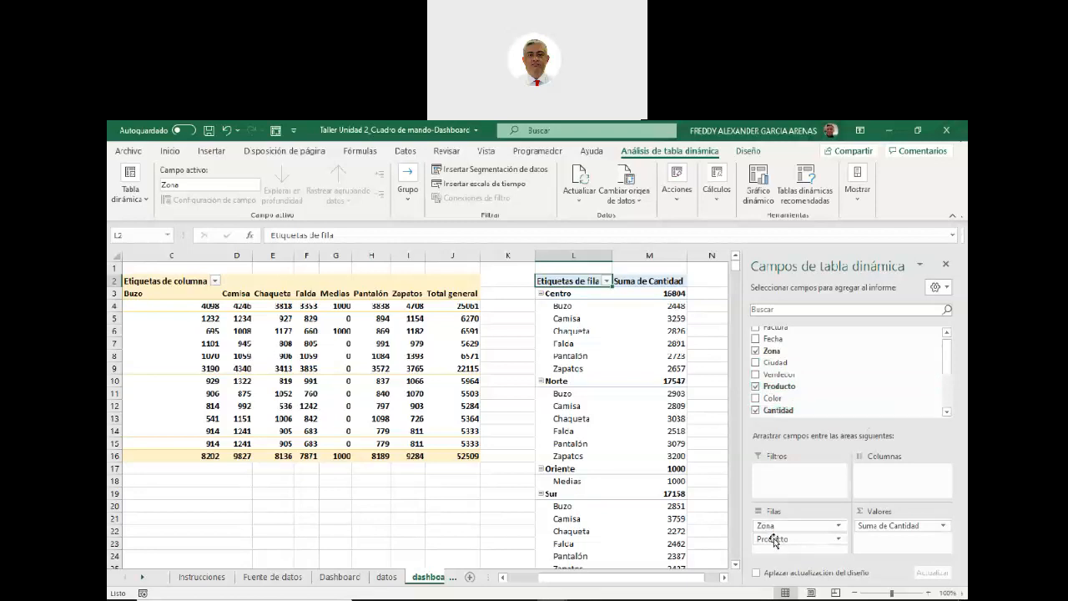
drag(772, 541, 882, 477)
drag(624, 580, 708, 578)
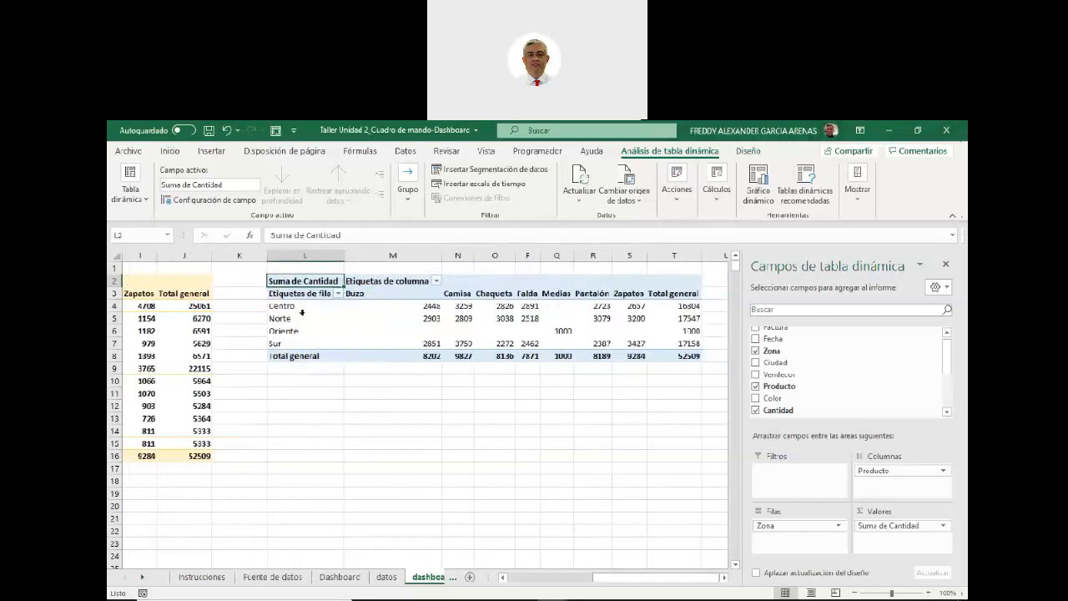
drag(283, 306, 288, 344)
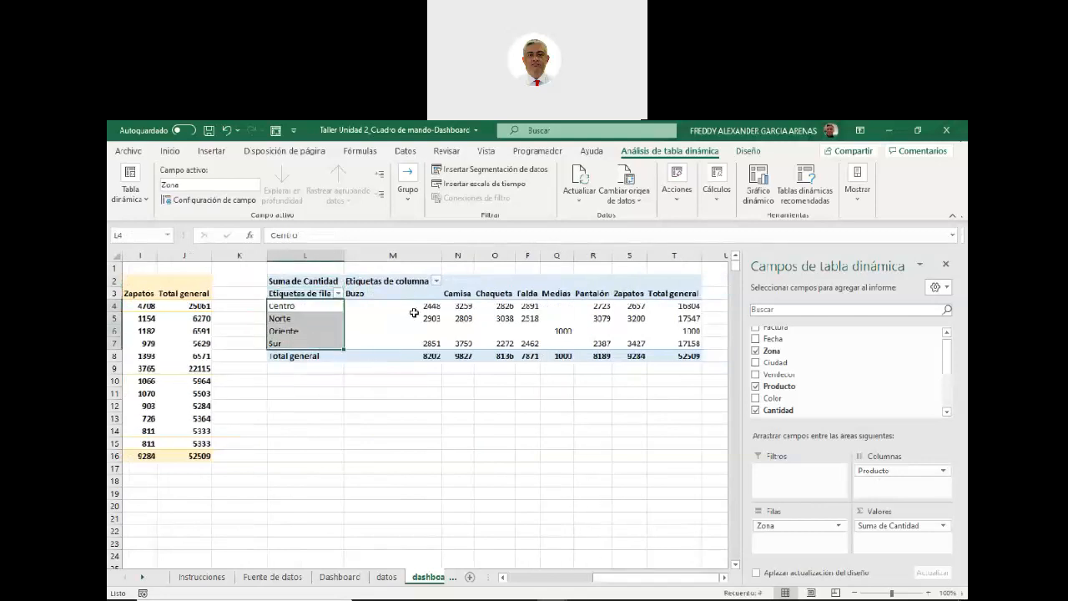
drag(457, 293, 693, 282)
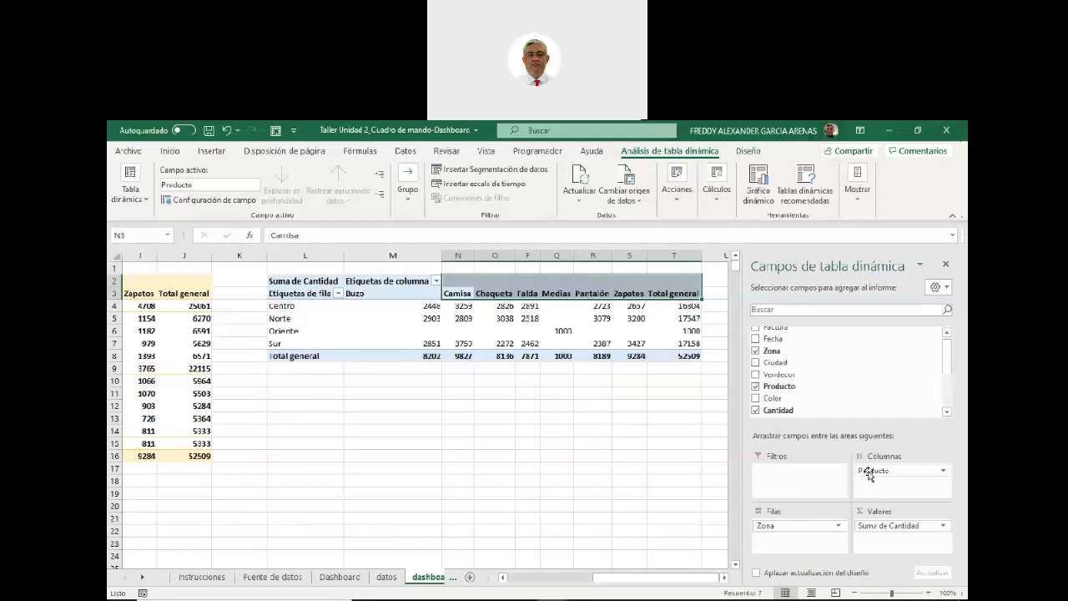
Swap the second PivotTable's layout so Producto is in the rows and Zona in the columns
mouse_move(868, 474)
mouse_down()
mouse_move(798, 532)
mouse_move(766, 544)
mouse_move(879, 482)
mouse_up()
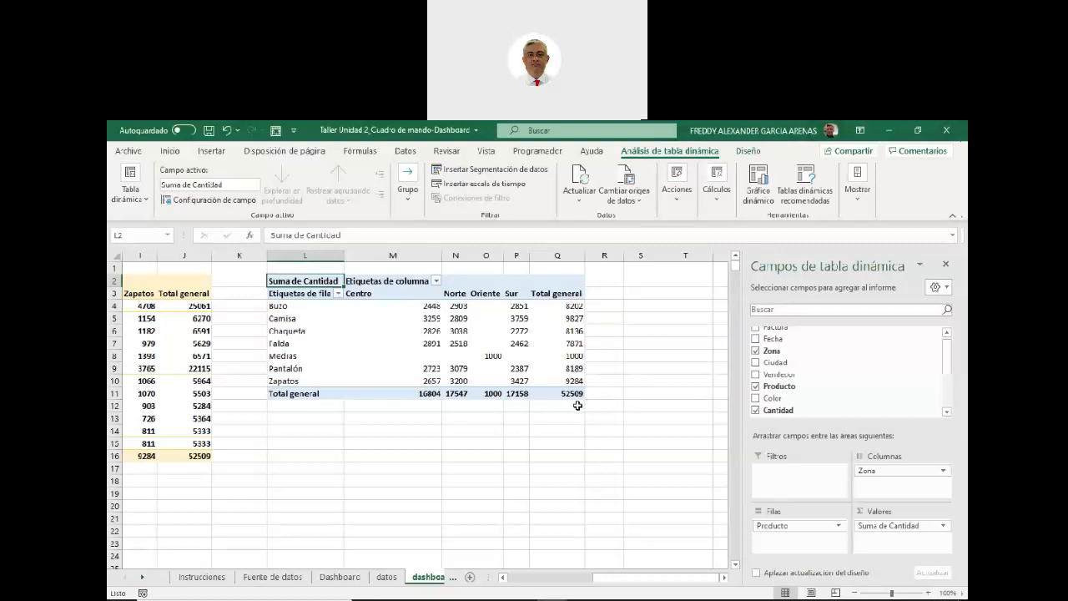
mouse_move(483, 303)
drag(482, 303, 486, 344)
drag(310, 394, 568, 392)
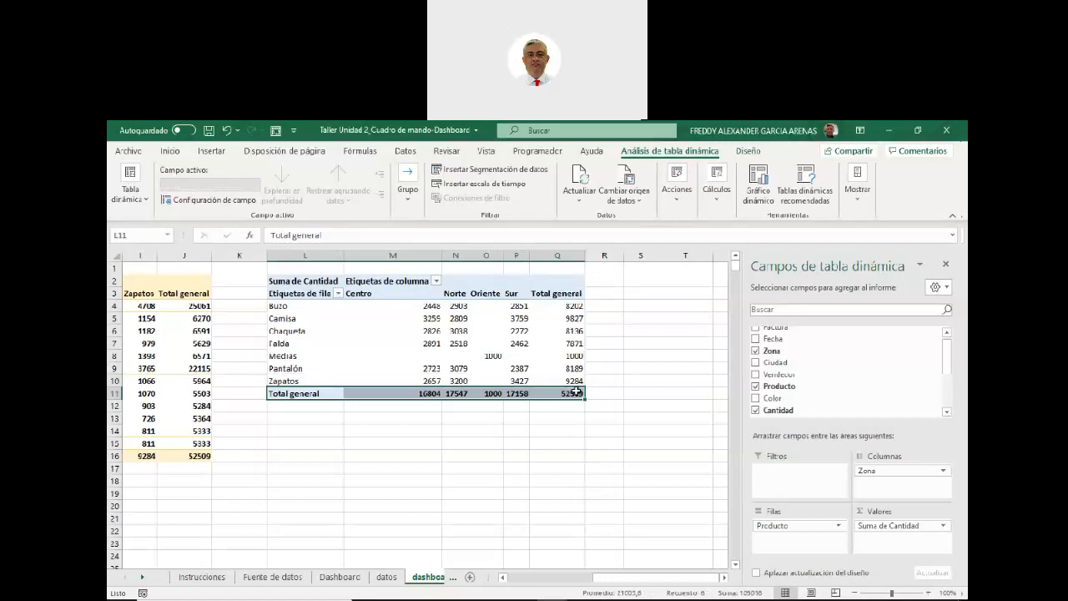
Set the second PivotTable's options to show 0 in empty cells
click(382, 322)
right_click(382, 339)
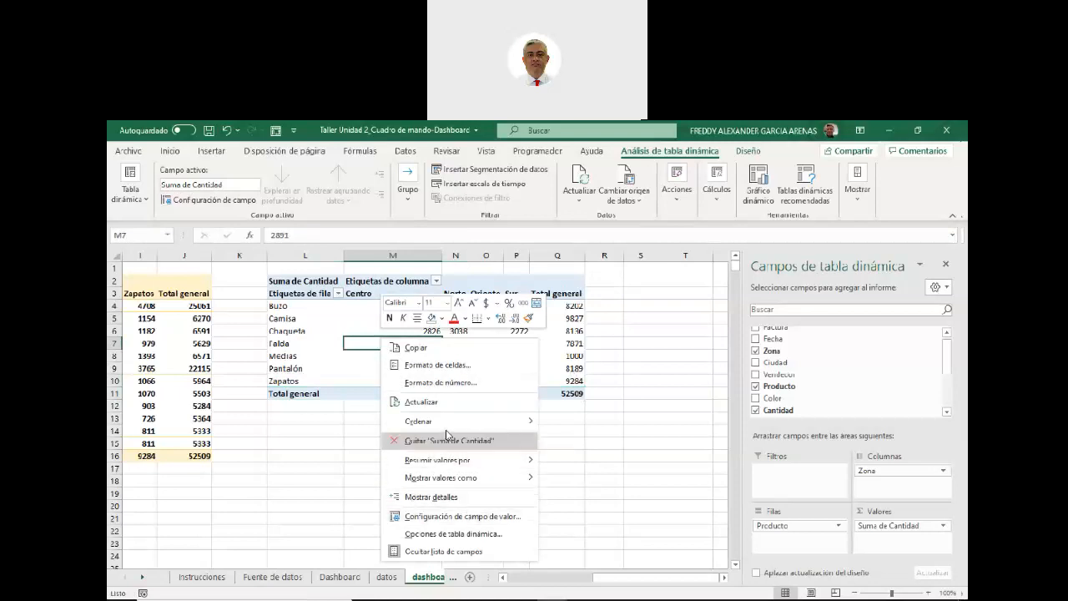
click(459, 533)
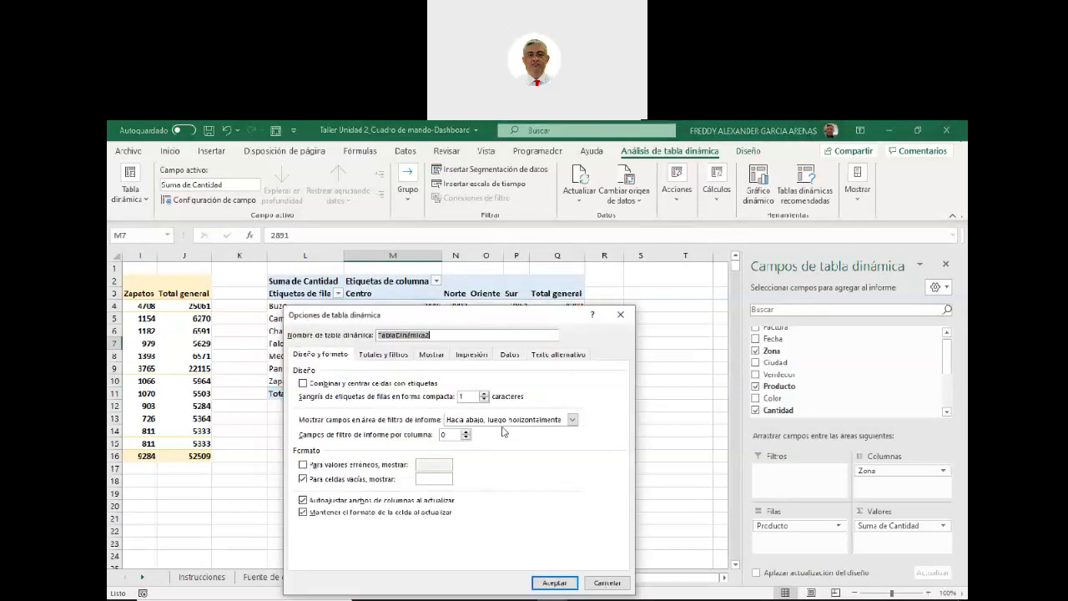
click(440, 476)
text(0)
click(554, 582)
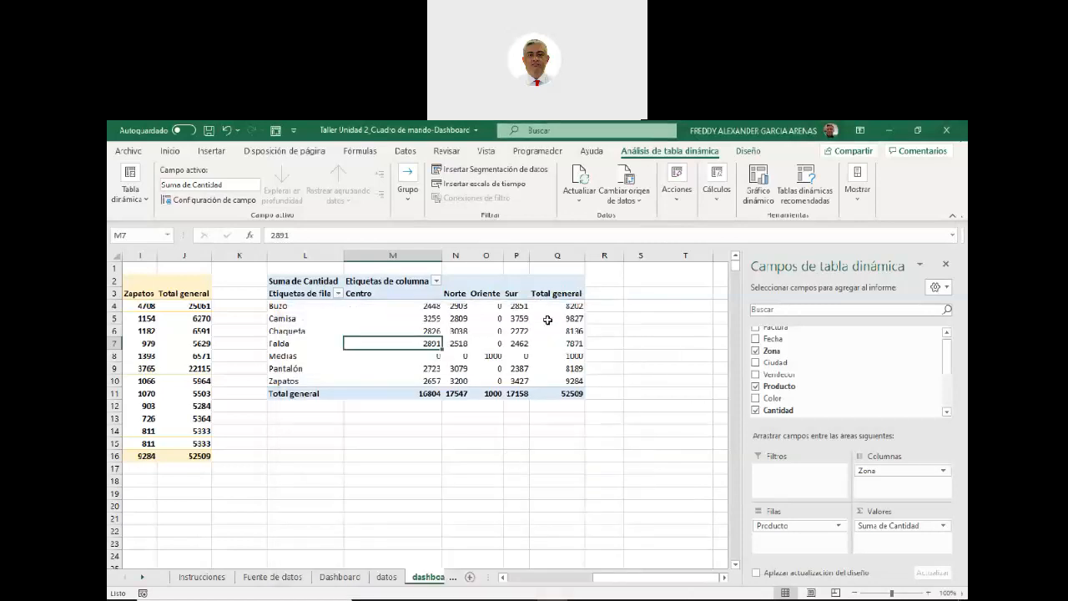
click(551, 285)
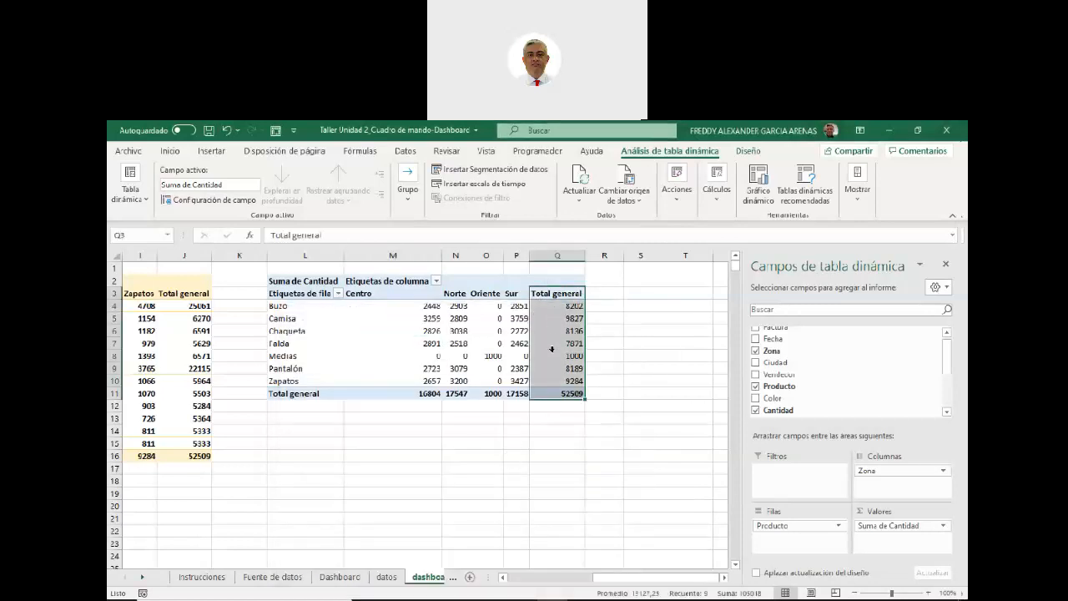
click(296, 396)
click(486, 396)
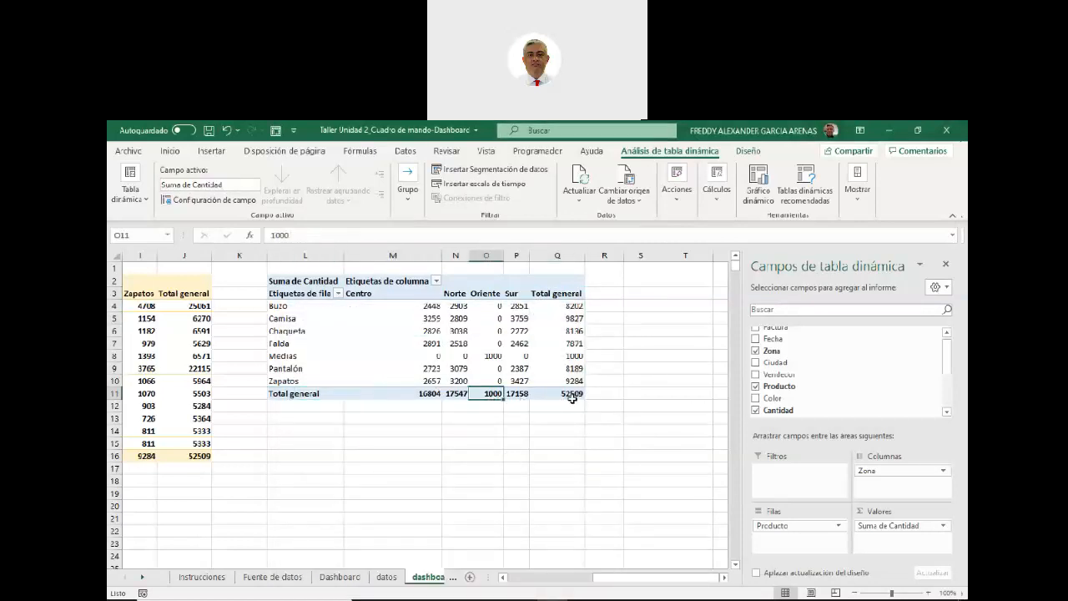
click(573, 396)
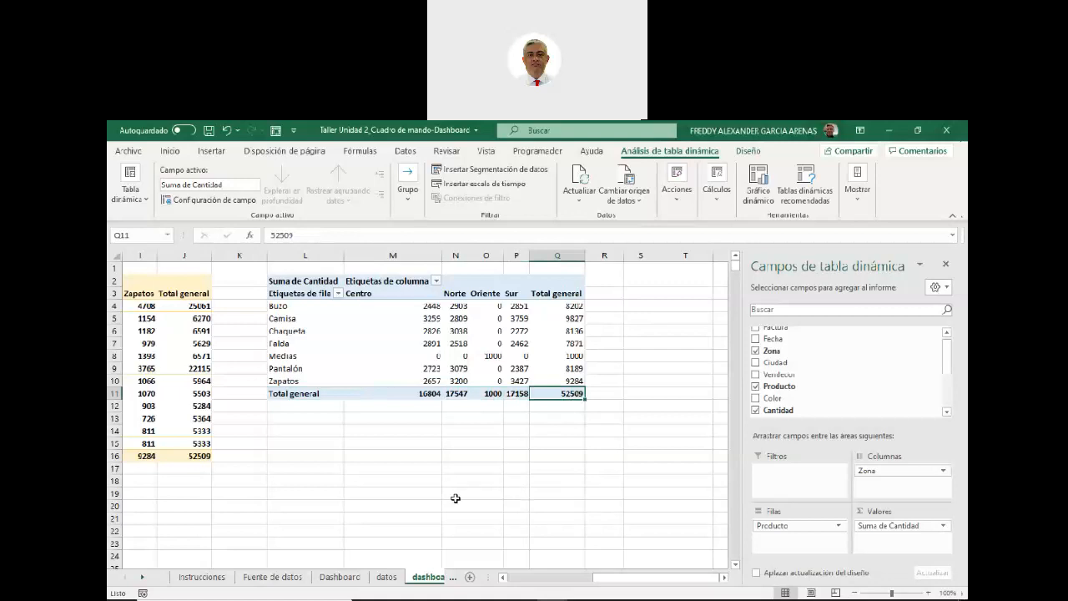
Rename the row labels heading of the first PivotTable as Años
drag(605, 577, 526, 584)
click(526, 584)
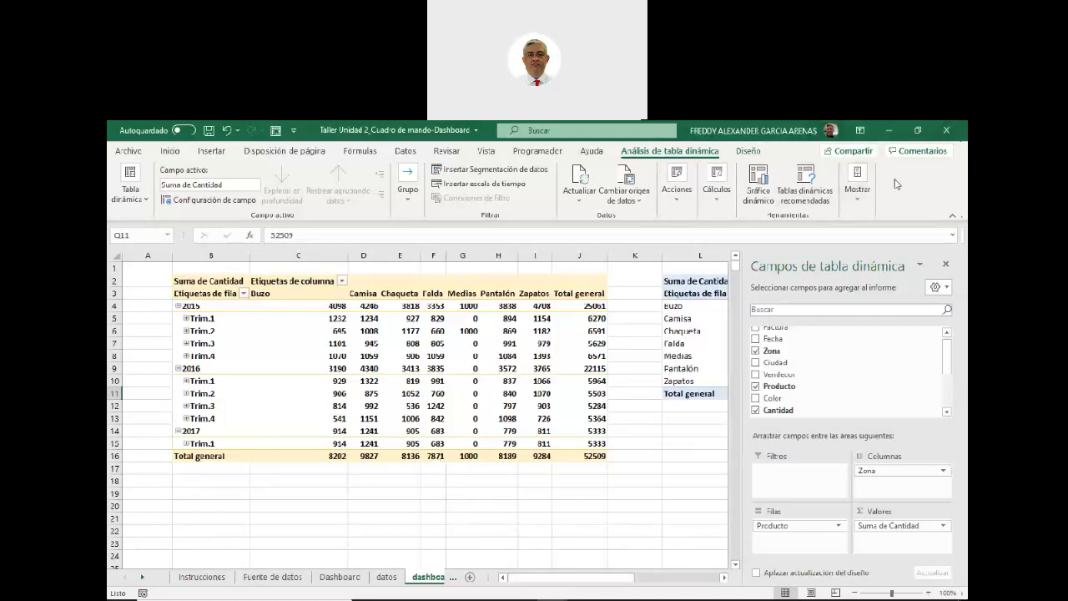
click(298, 297)
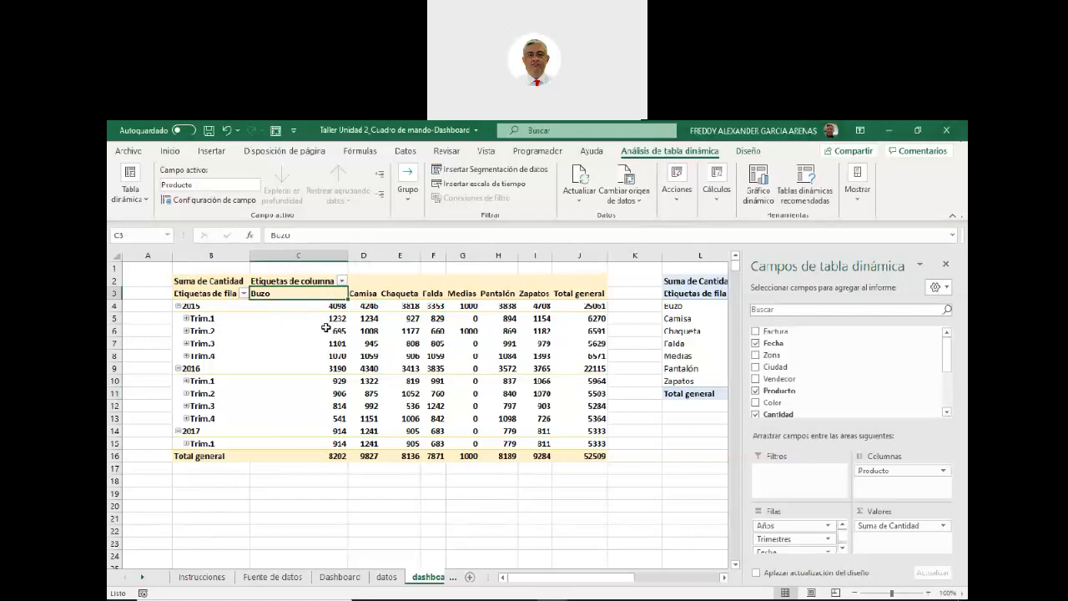
mouse_move(304, 325)
click(205, 293)
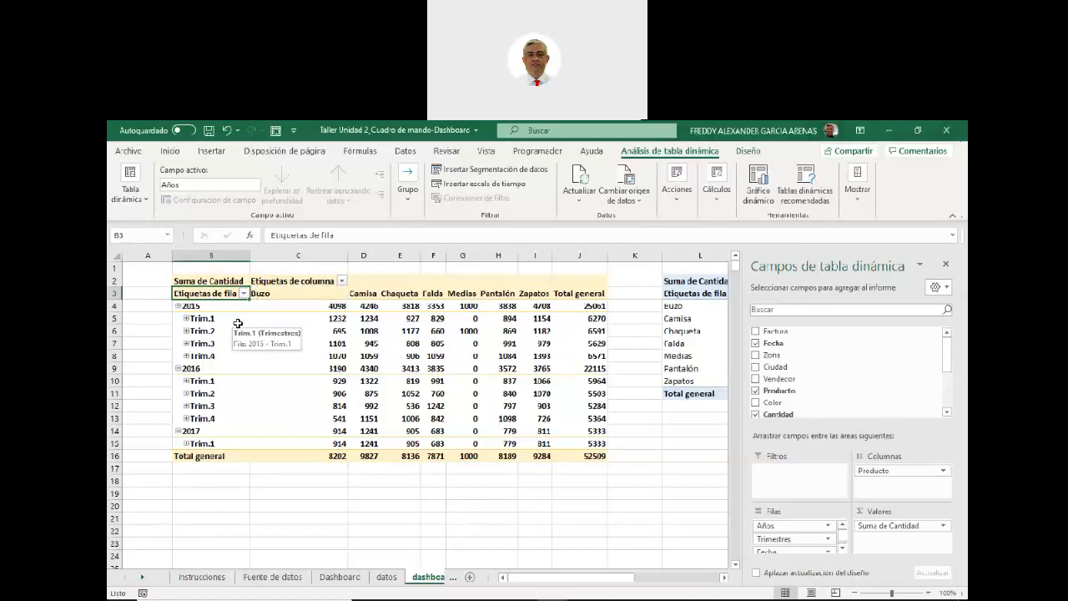
text(Años)
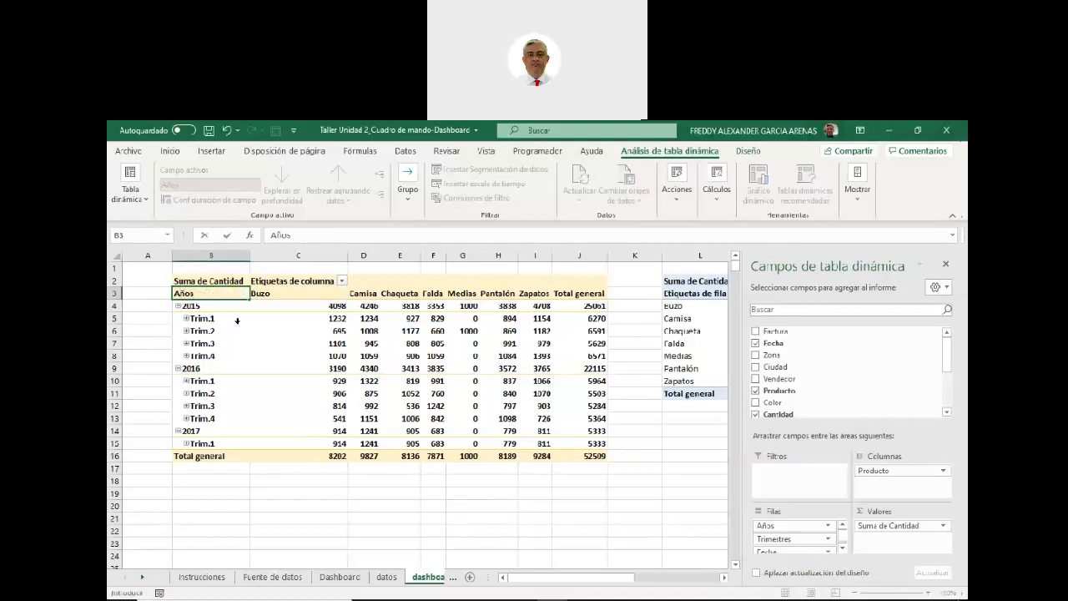
Rename the column labels heading of the first PivotTable as Productos vendidos
click(278, 284)
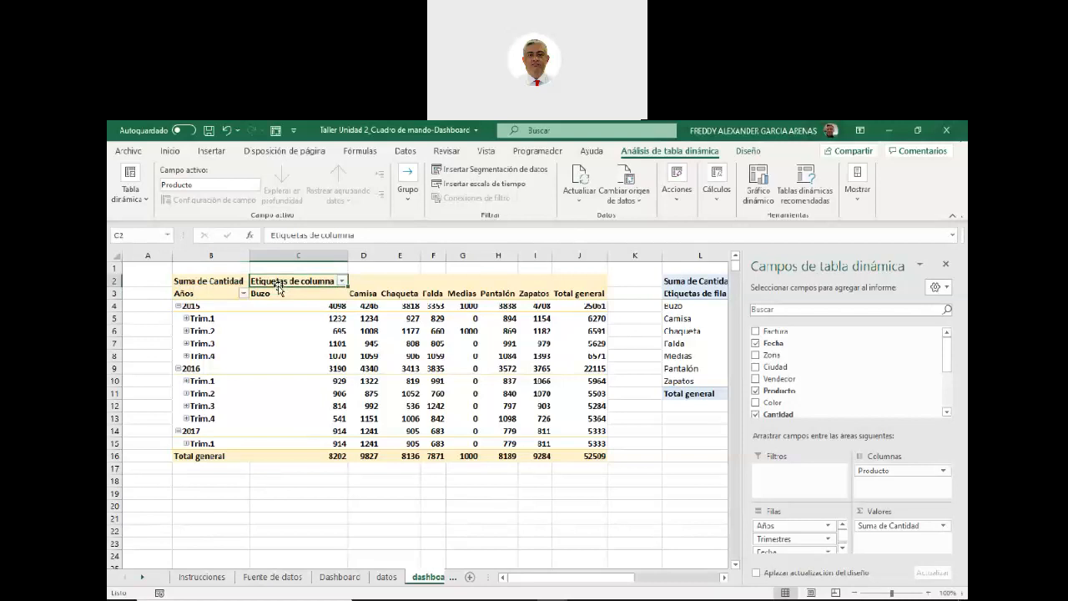
text(Product)
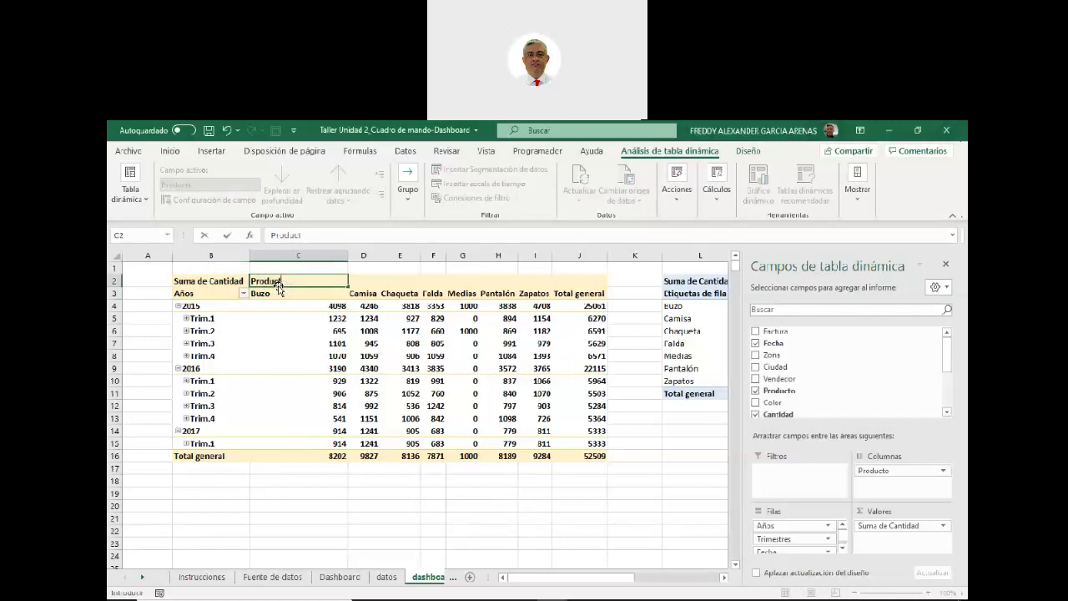
text(os vendidos)
key(Return)
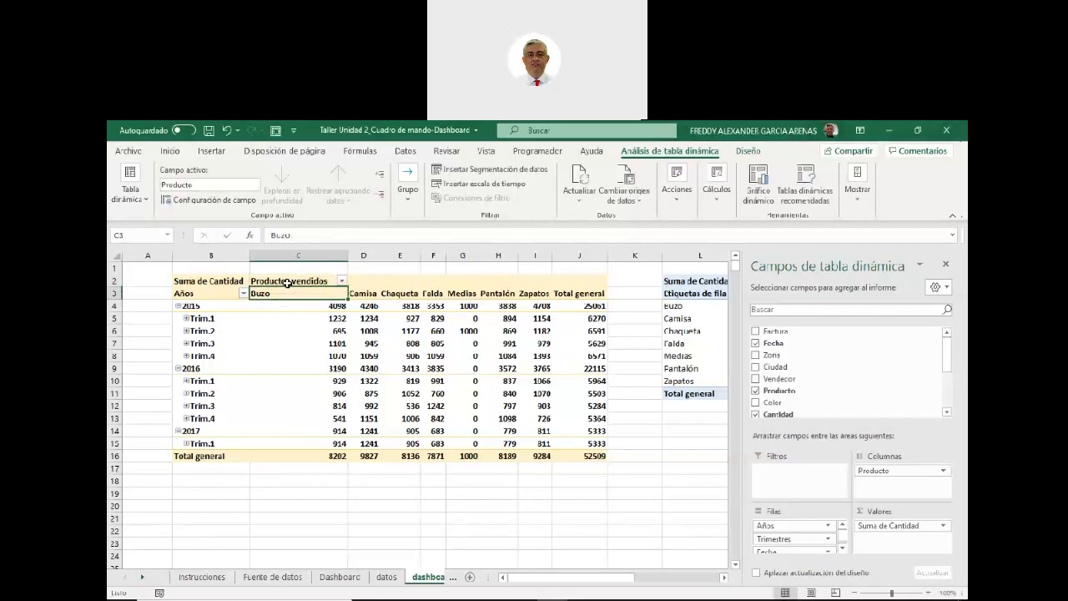
click(225, 291)
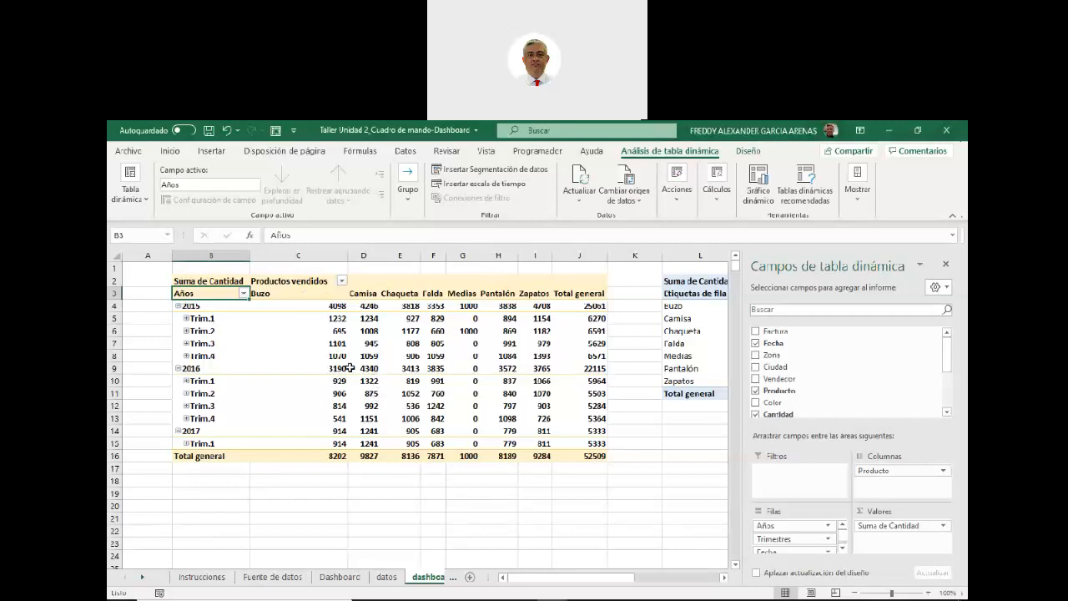
Insert a stacked bar PivotChart (Barras apiladas) based on the first PivotTable
mouse_move(350, 368)
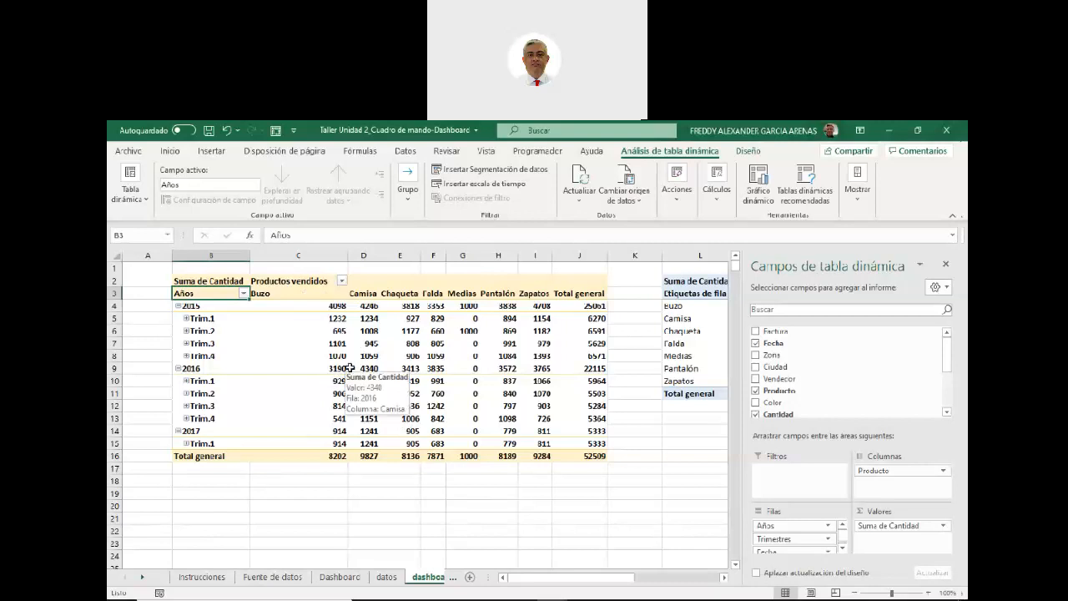
click(341, 343)
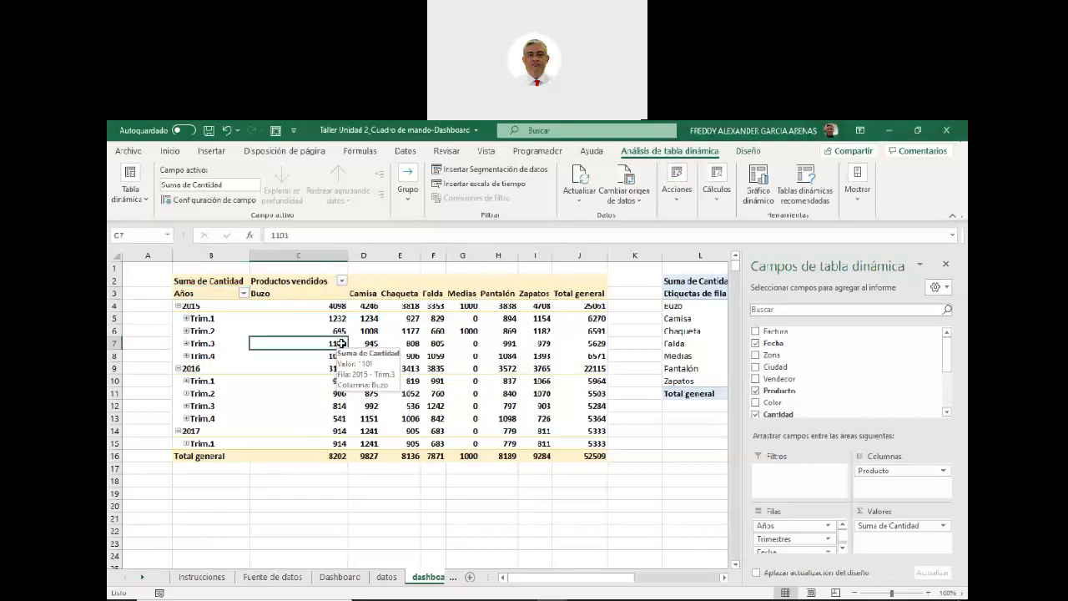
click(212, 152)
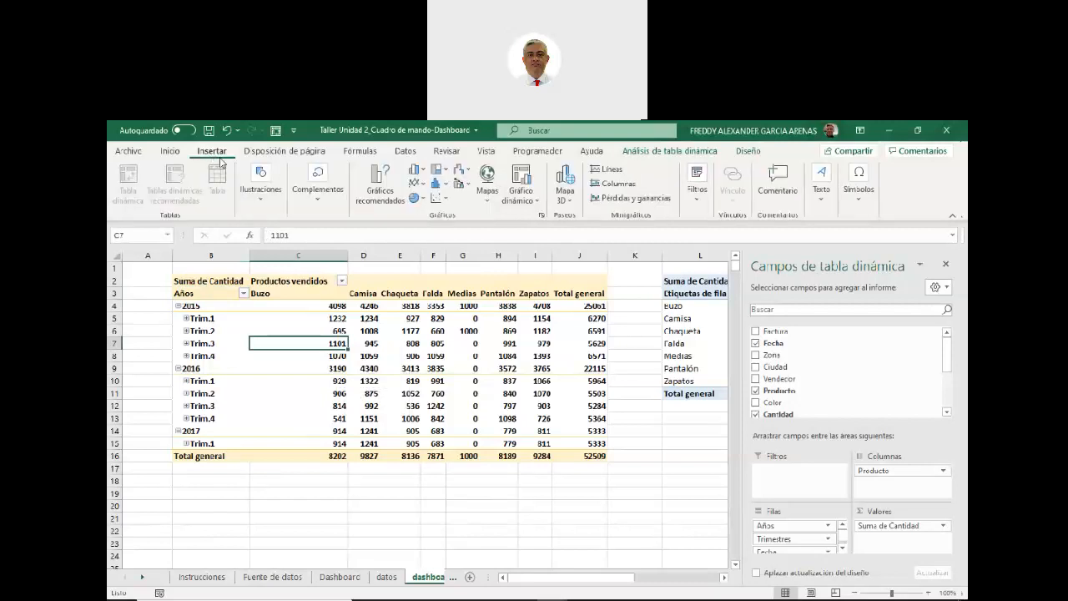
click(538, 204)
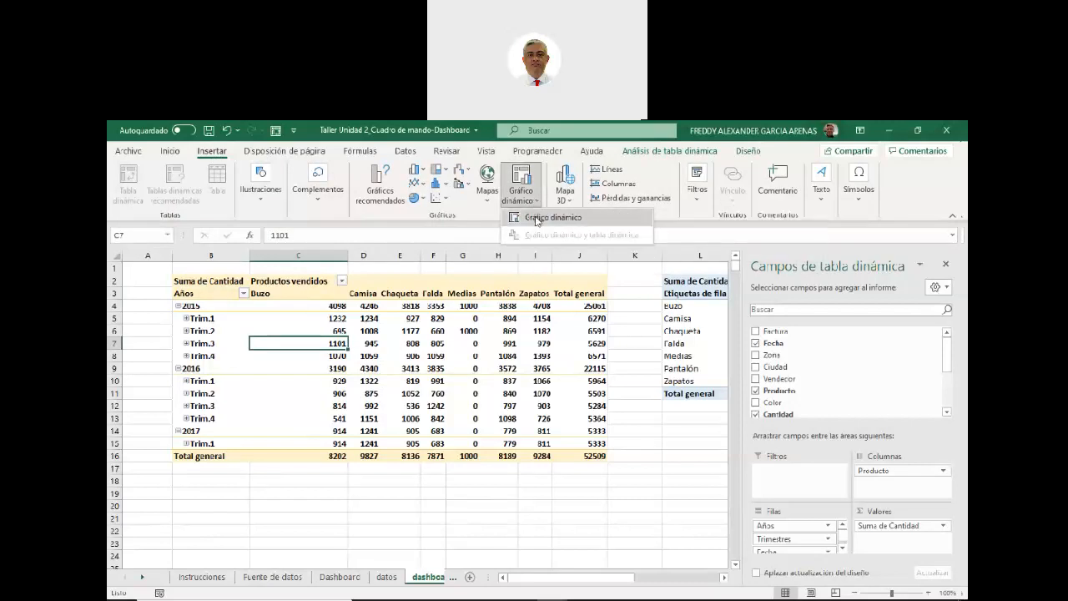
click(538, 219)
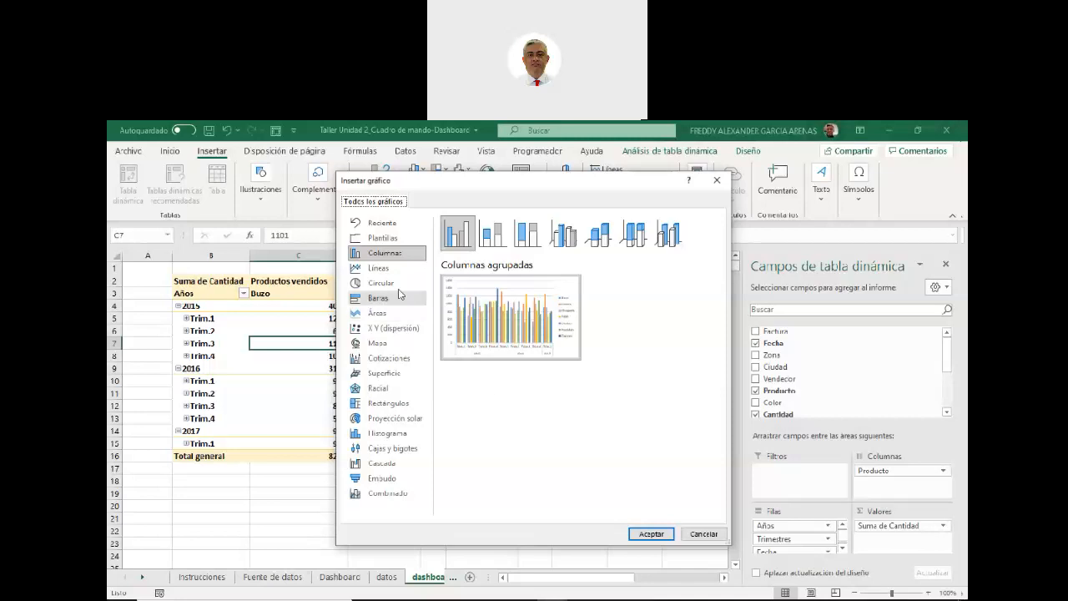
click(494, 248)
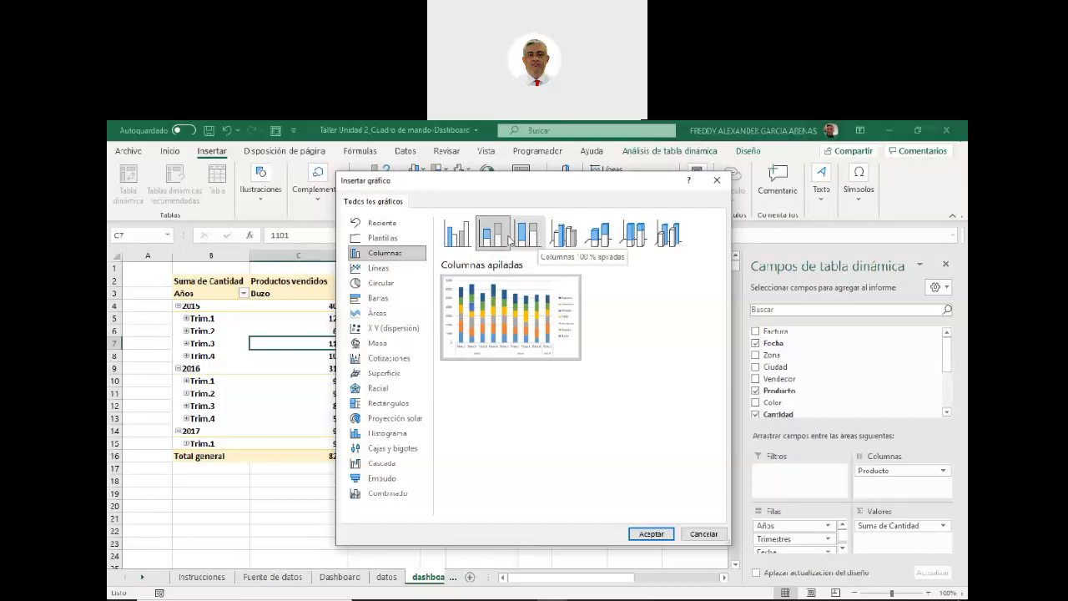
click(383, 299)
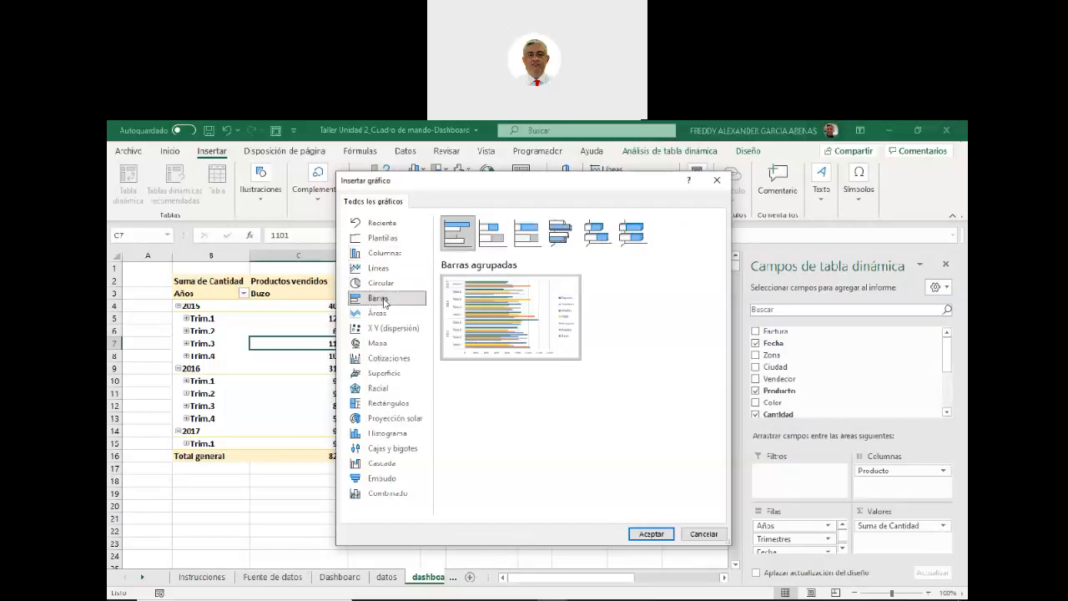
click(529, 236)
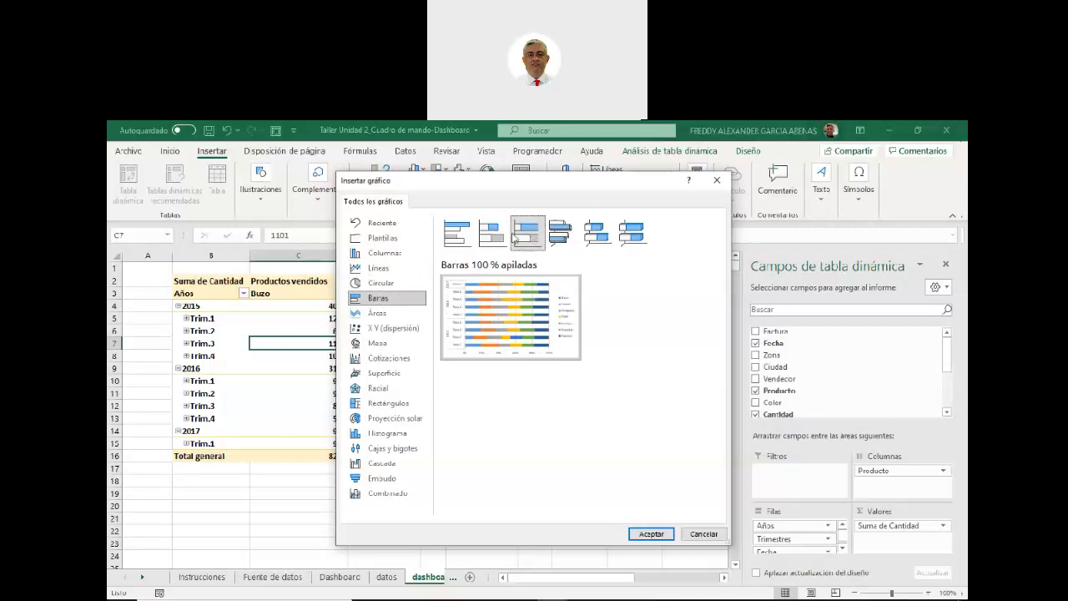
click(496, 238)
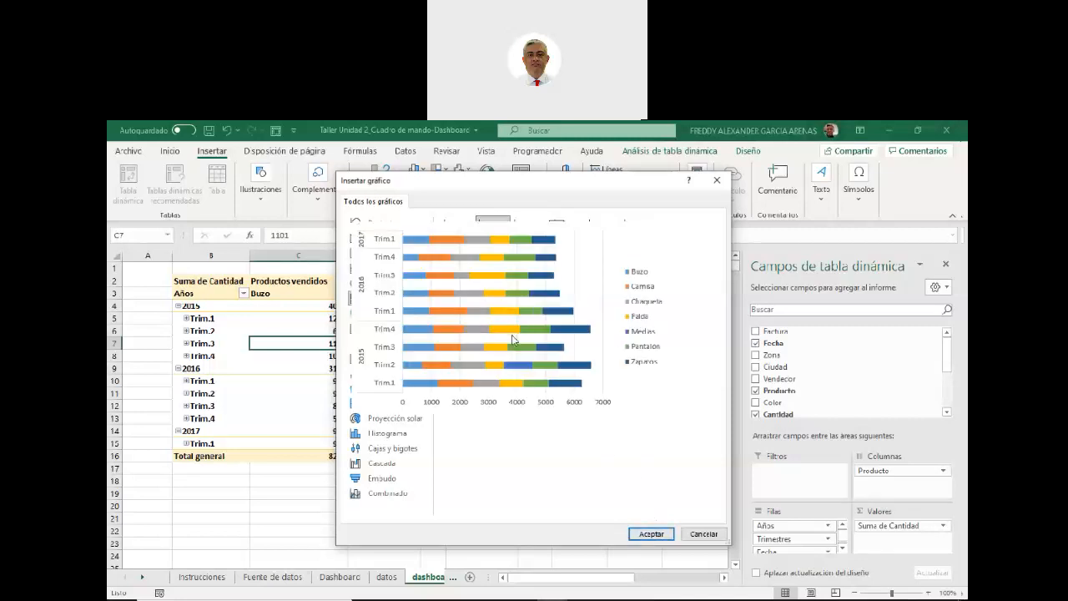
mouse_move(517, 330)
click(652, 534)
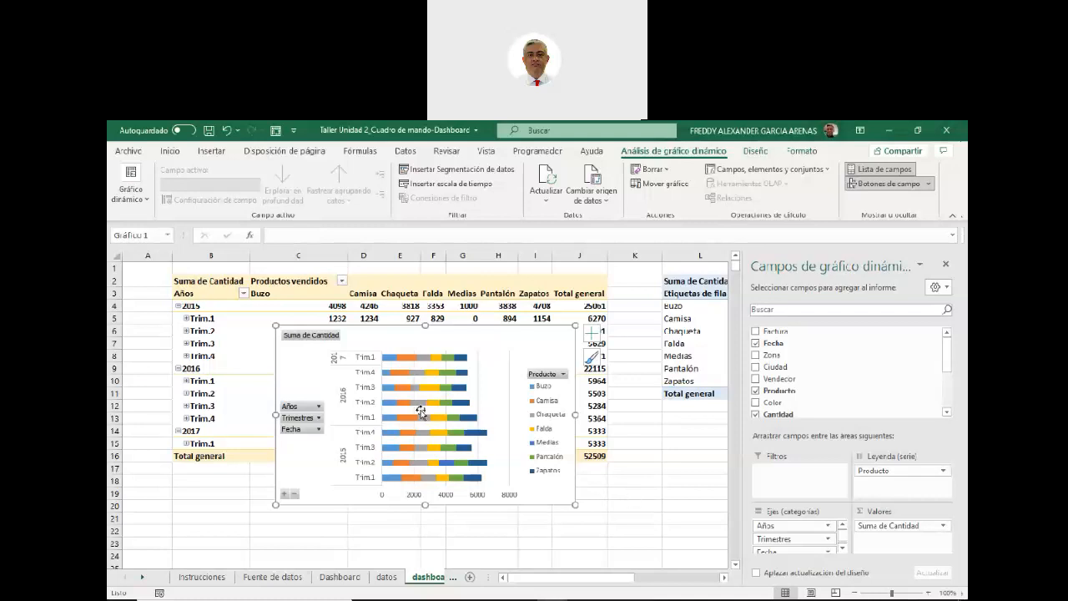
Enlarge the bar PivotChart over the first PivotTable and close the PivotChart field list
drag(575, 505, 672, 563)
drag(467, 338, 360, 285)
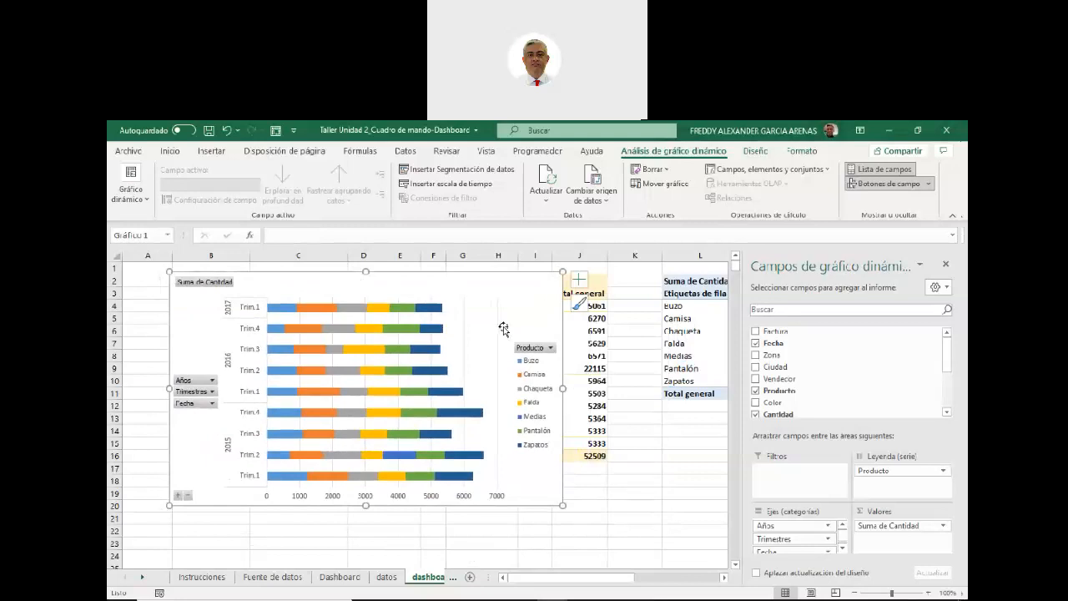
click(945, 266)
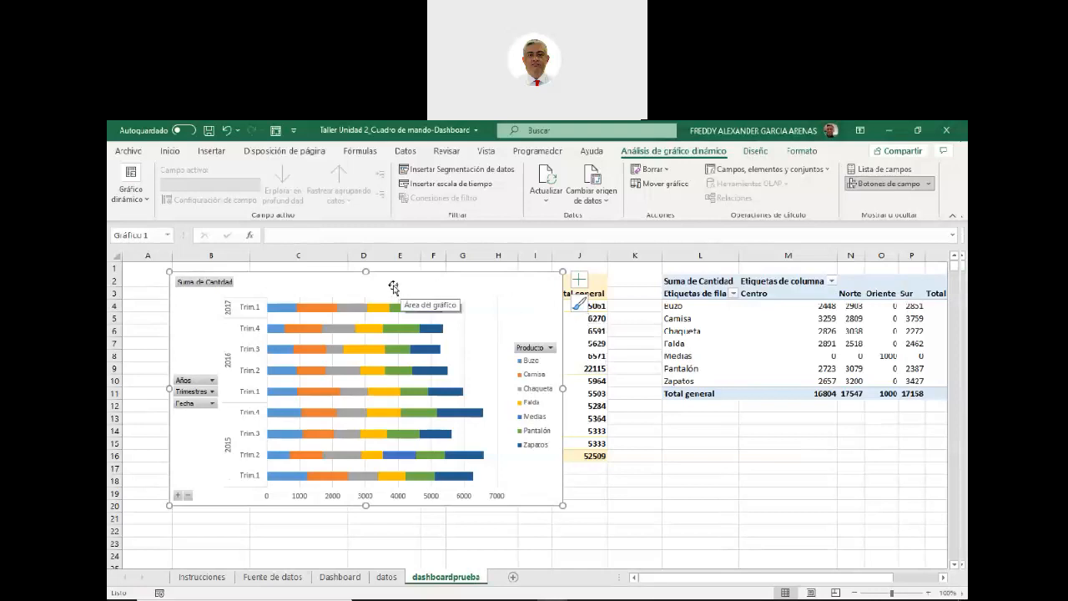
Hide the gridlines on the dashboardprueba sheet
click(647, 448)
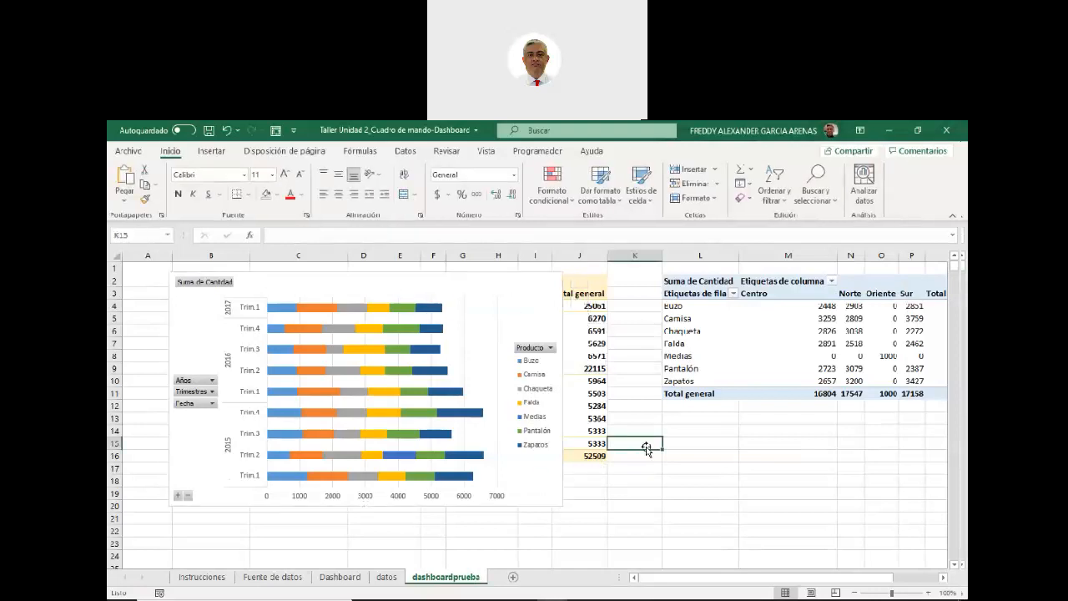
click(486, 152)
click(439, 195)
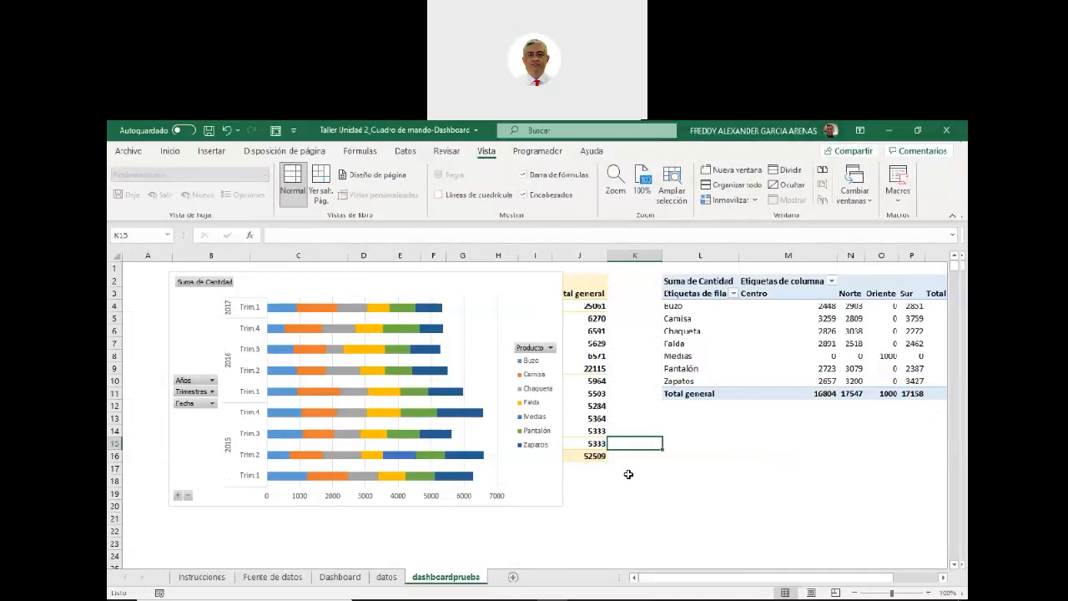
Fill the dashboard area from cell A1 across to column Q with the theme's blue colour
drag(128, 268, 833, 559)
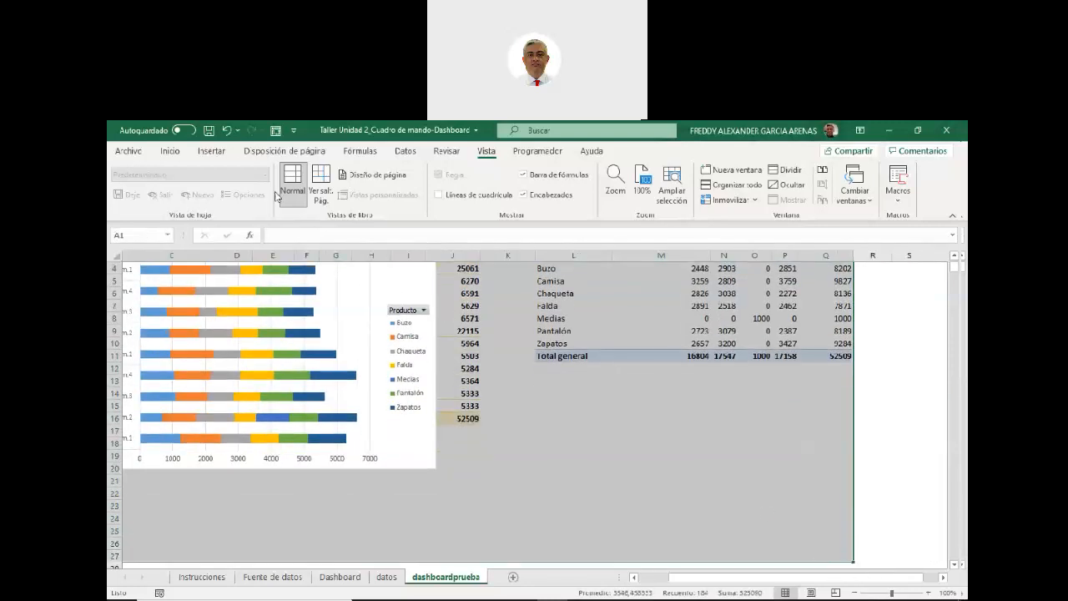
click(171, 151)
click(275, 195)
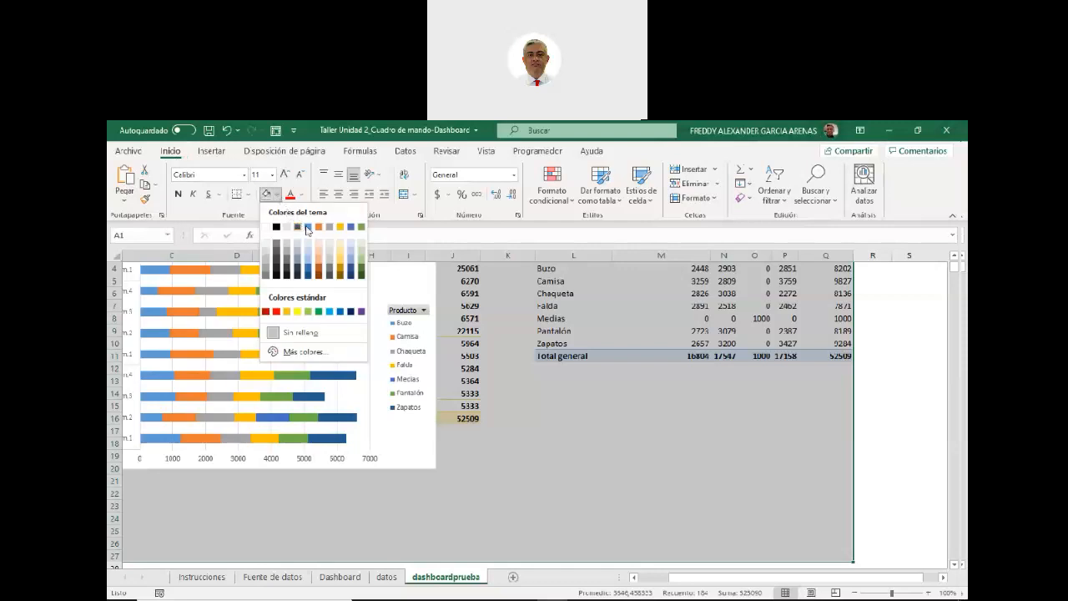
click(307, 227)
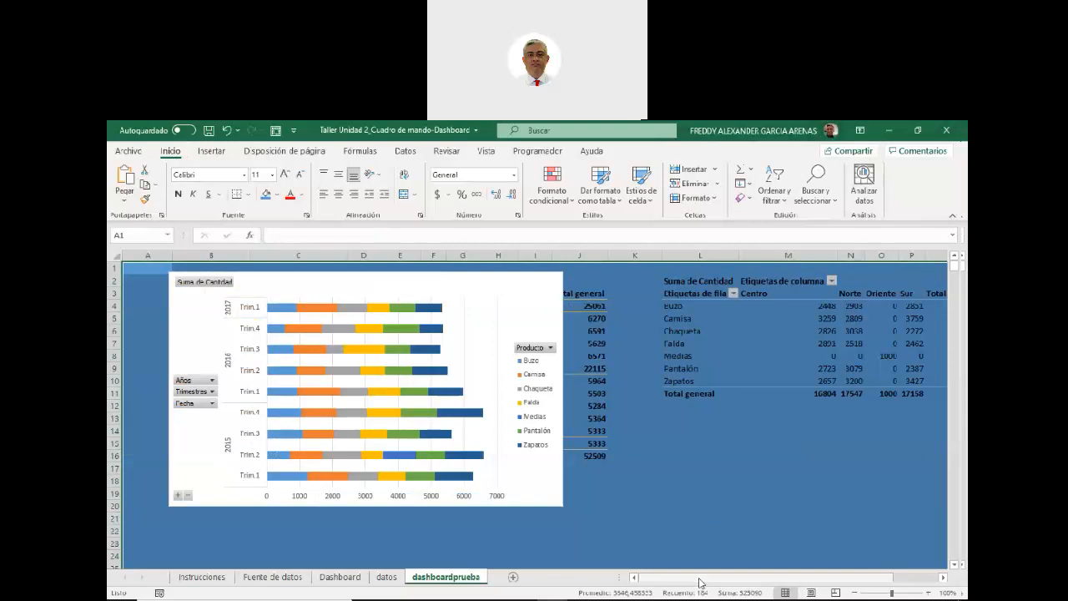
Fit the bar PivotChart over columns A to J, rows 1 to 21, and hide all its field buttons
drag(466, 284, 420, 272)
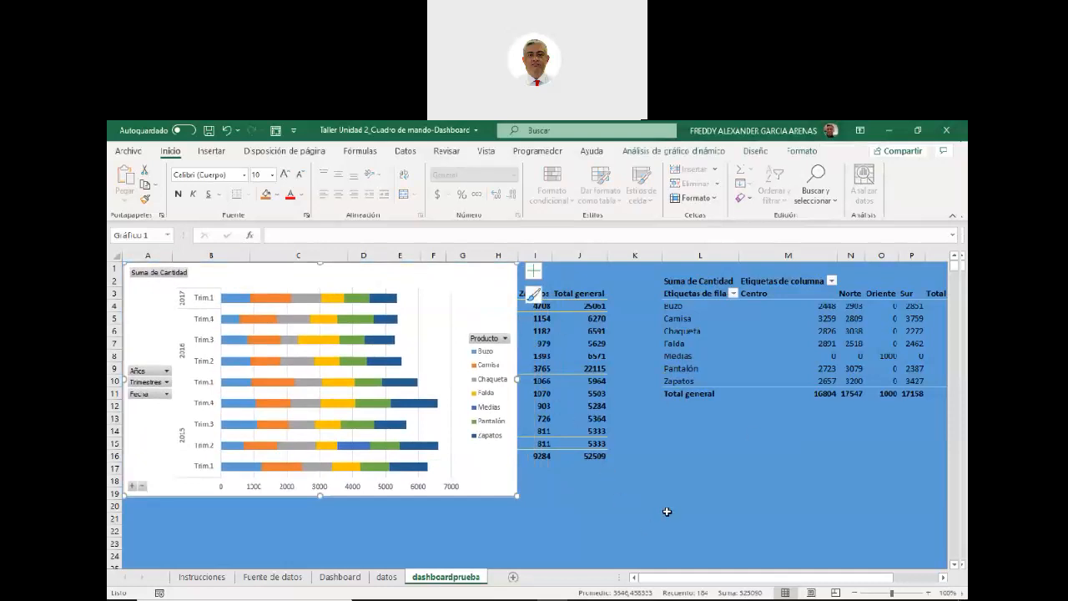
drag(516, 497, 621, 520)
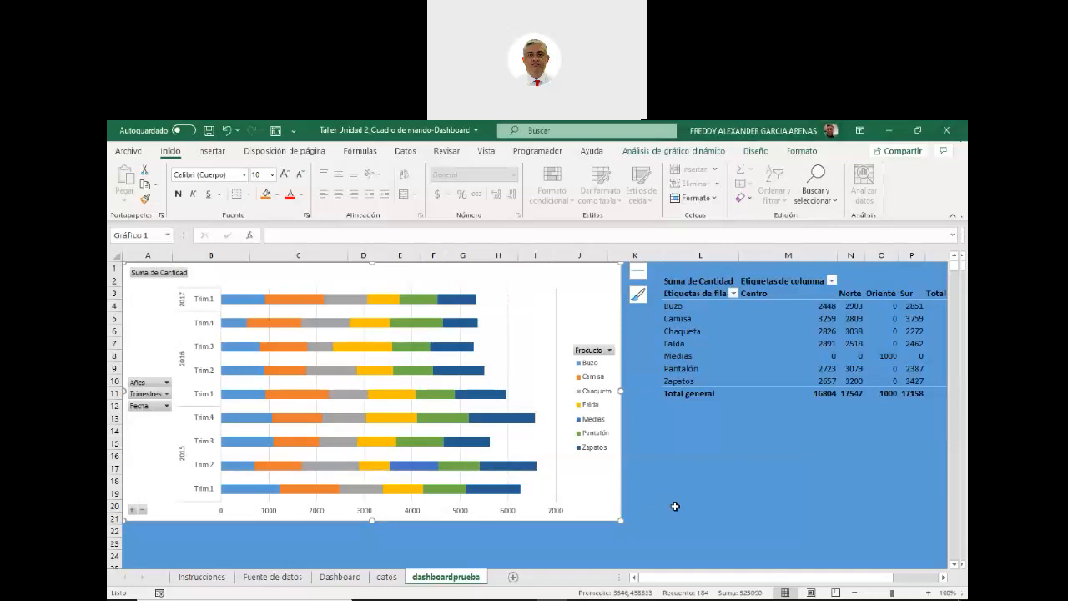
click(166, 278)
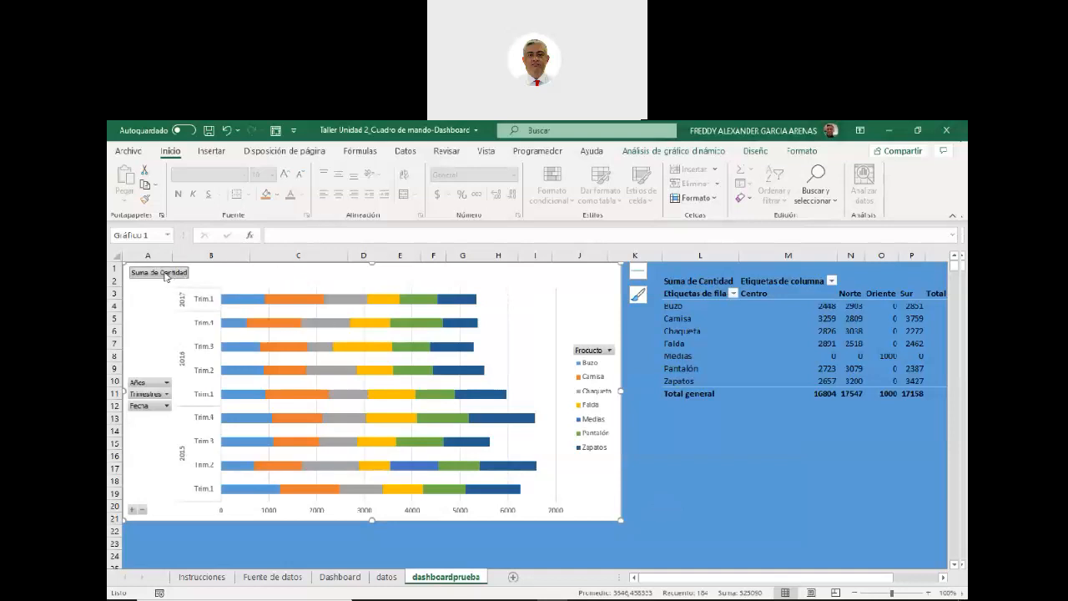
right_click(166, 278)
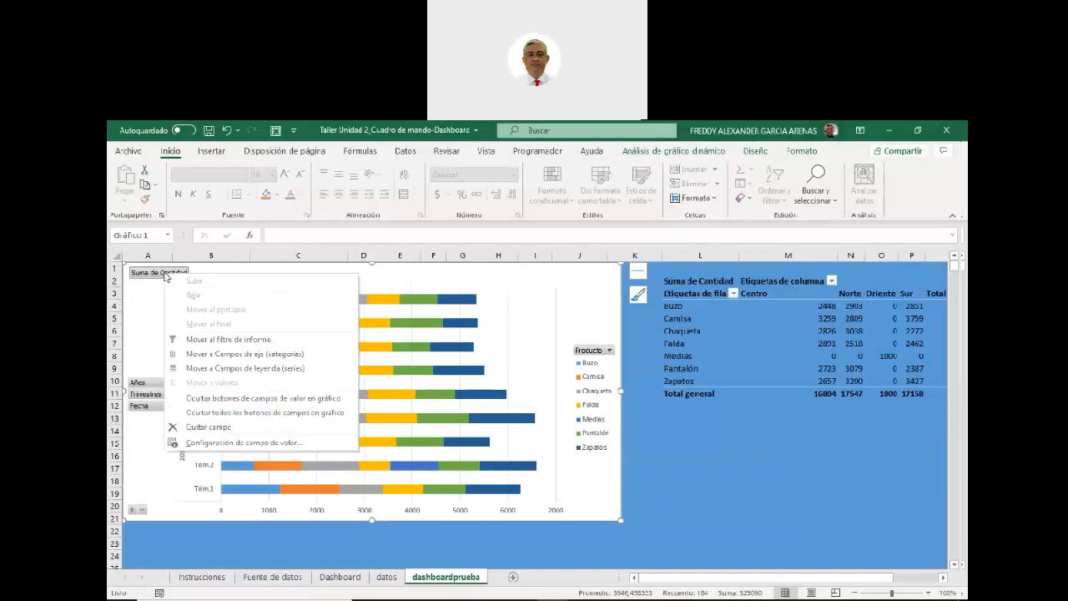
click(257, 413)
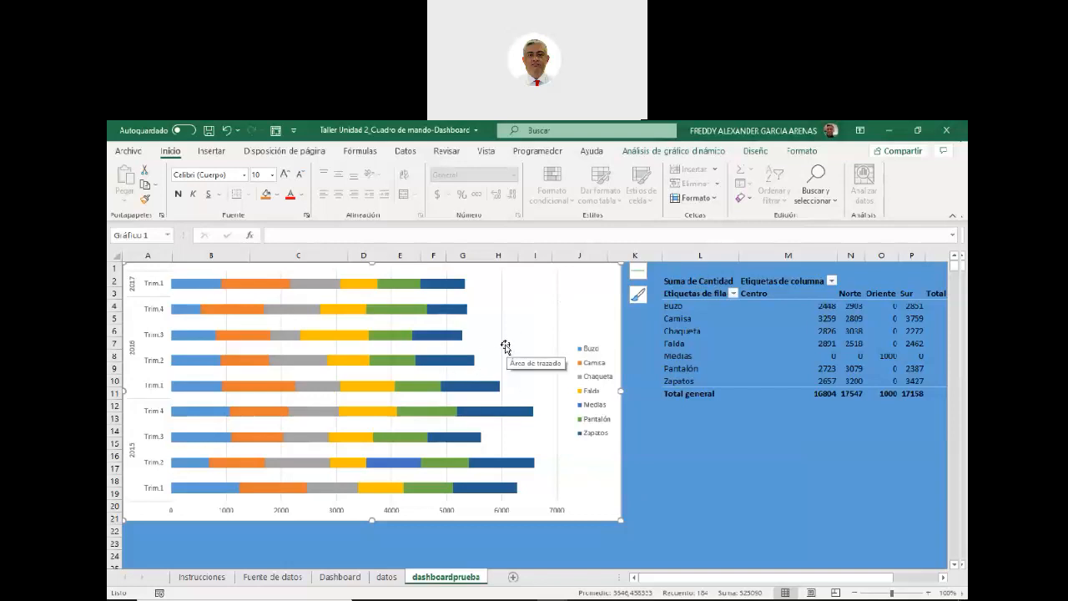
Insert a clustered column PivotChart (Columnas agrupadas) based on the second PivotTable
click(773, 295)
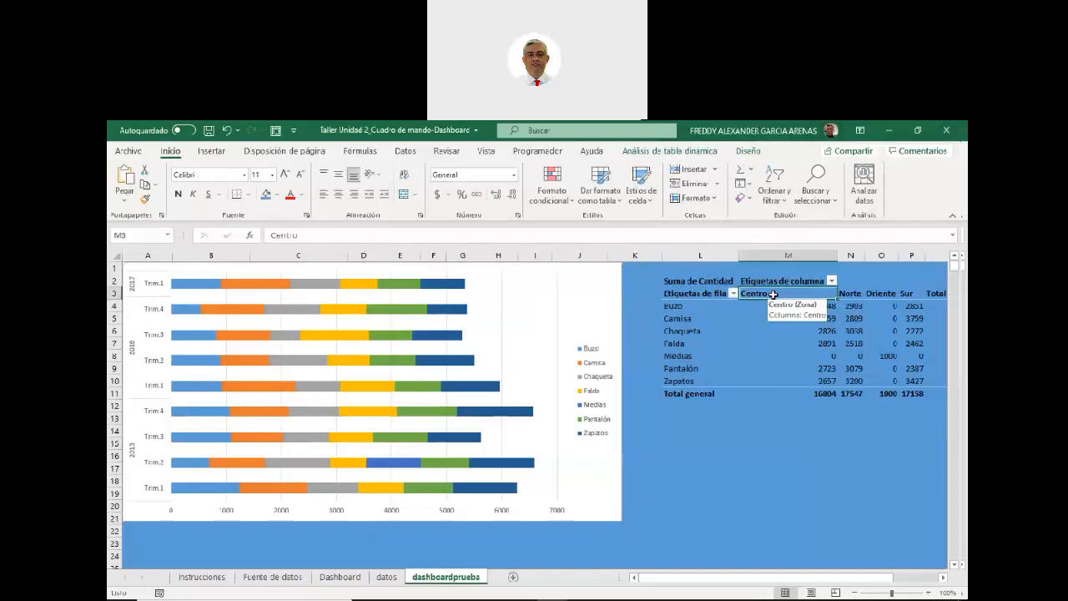
click(213, 153)
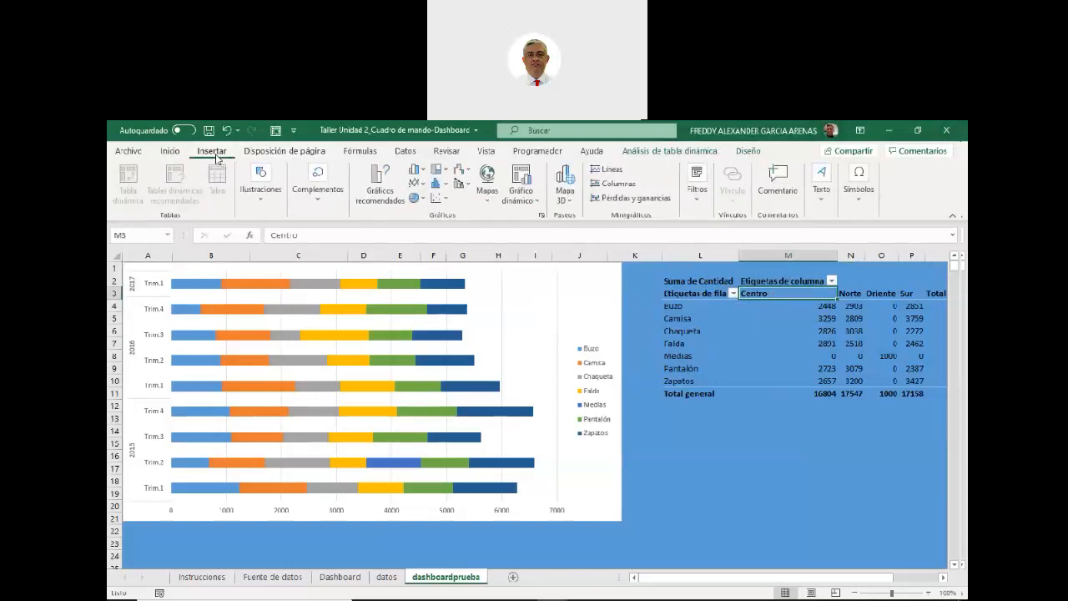
click(518, 200)
click(542, 217)
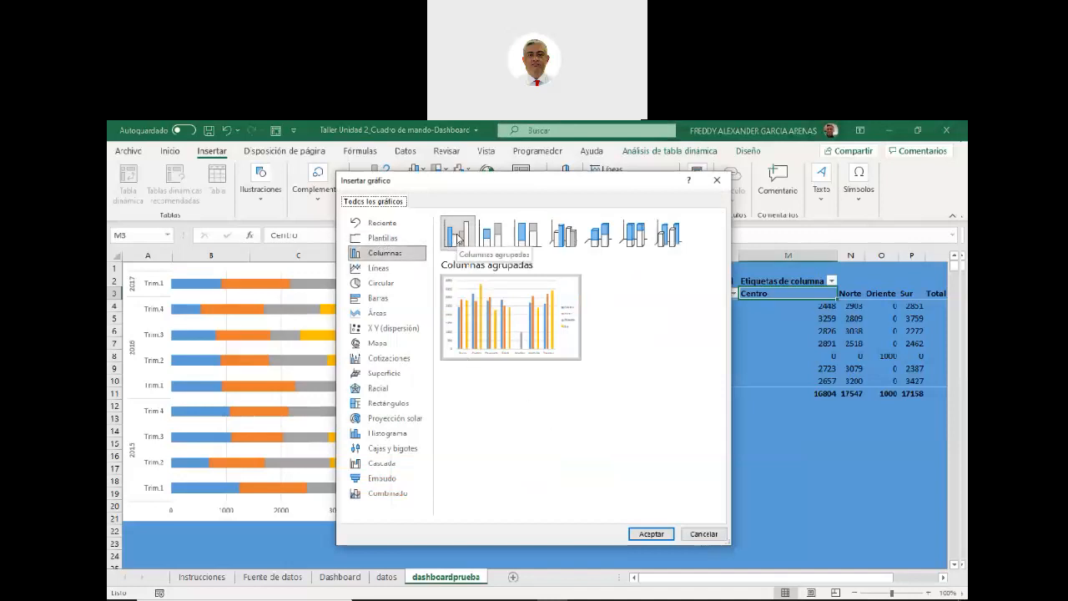
click(558, 238)
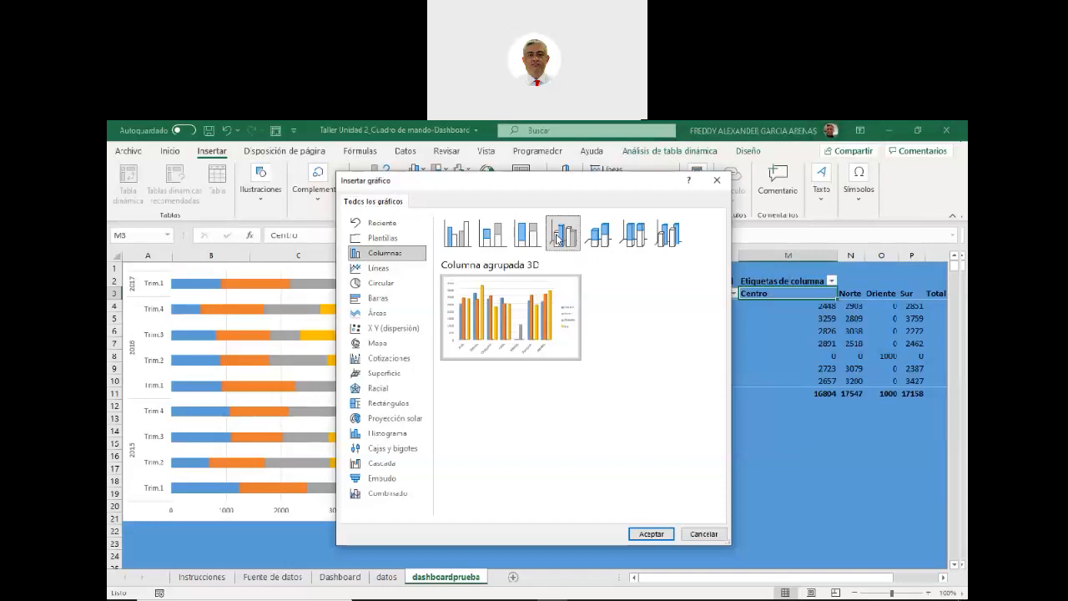
click(456, 234)
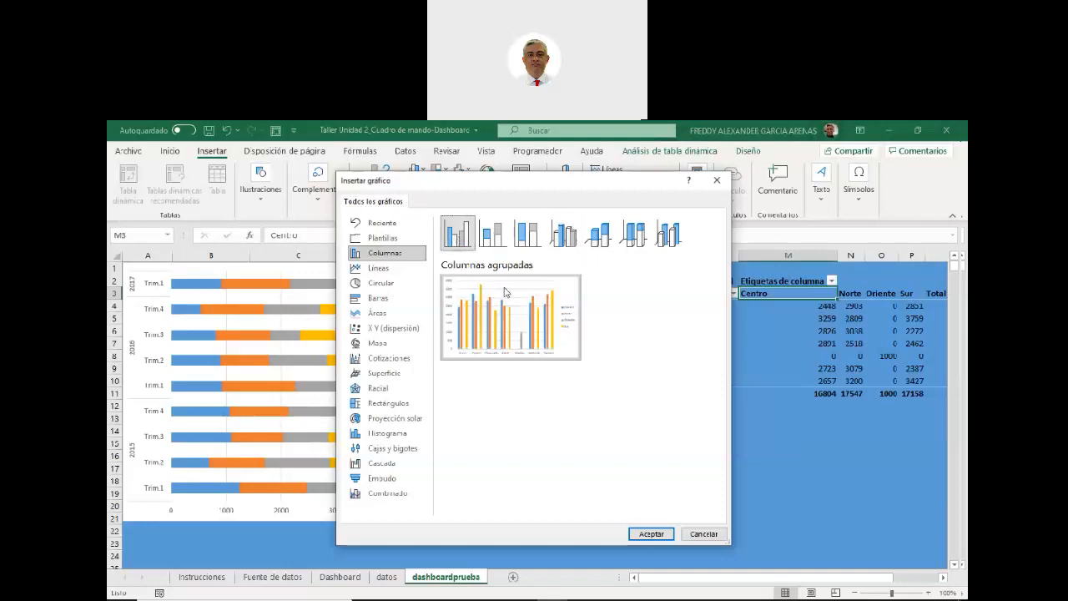
click(654, 534)
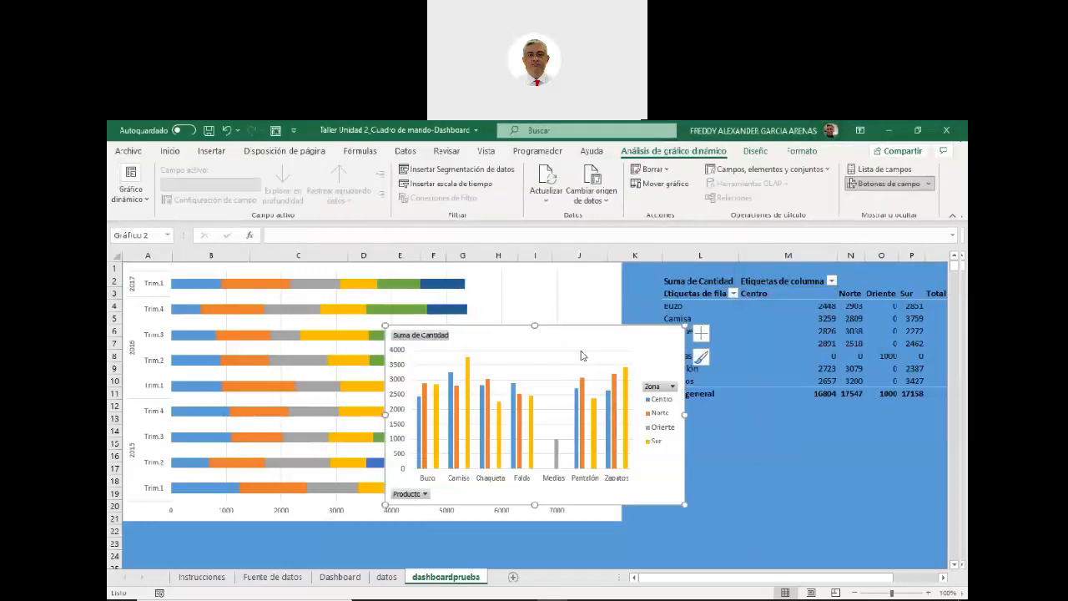
Place the column PivotChart beside the bar chart over the second PivotTable and enlarge it down to row 21
drag(570, 339, 808, 277)
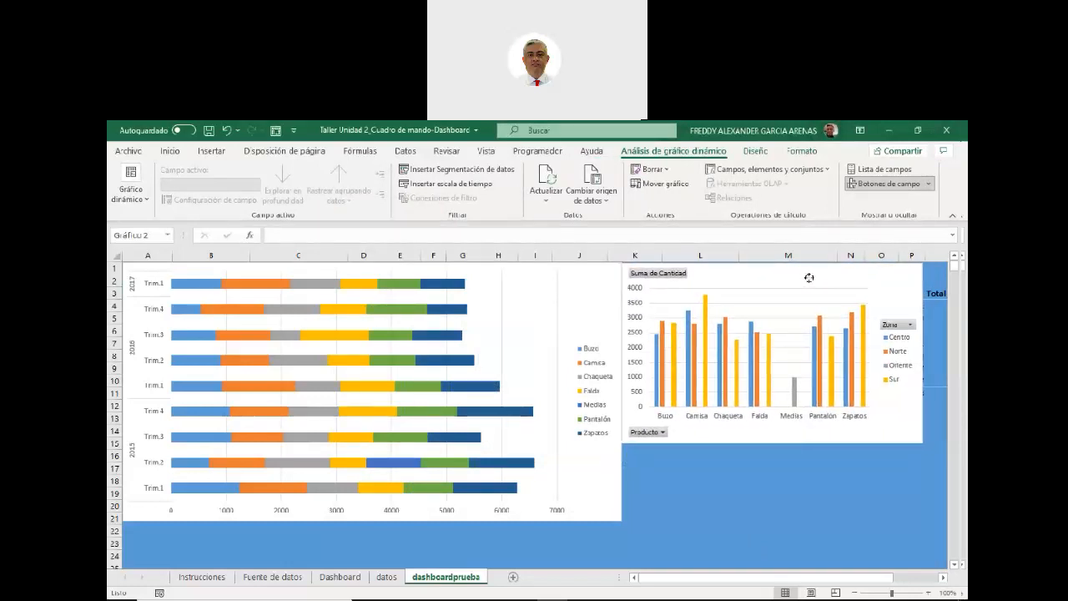
drag(922, 351, 497, 368)
drag(317, 441, 311, 519)
drag(755, 578, 677, 578)
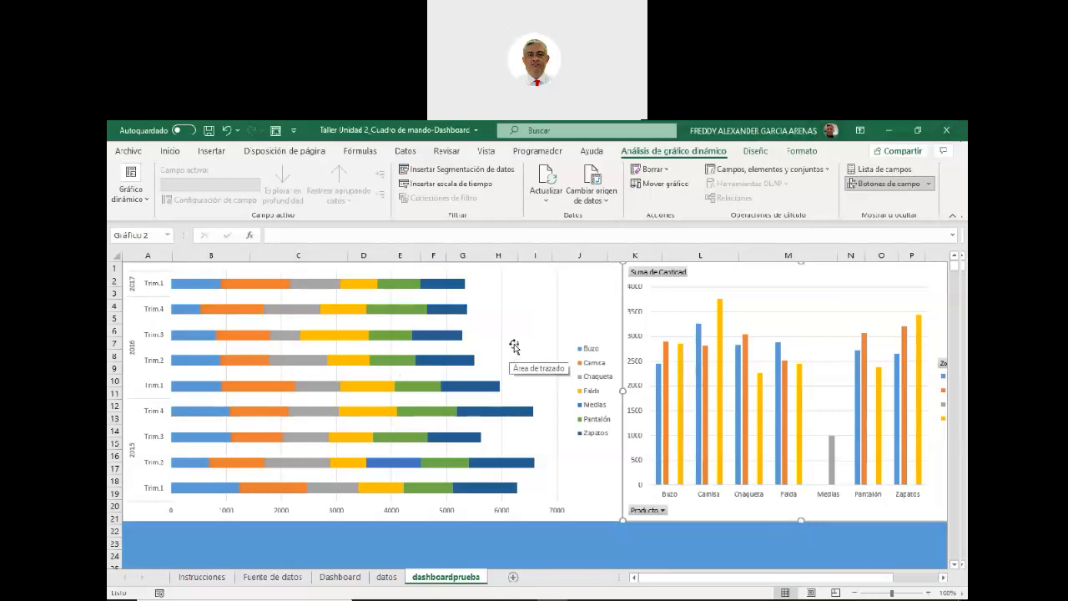
Hide all the field buttons on the column PivotChart
right_click(653, 276)
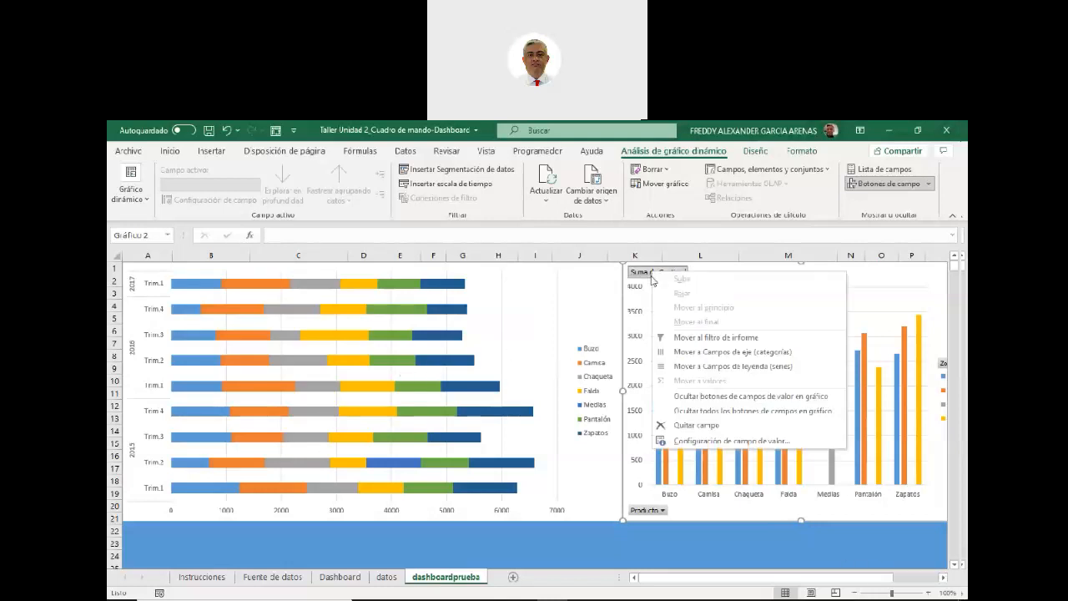
click(717, 416)
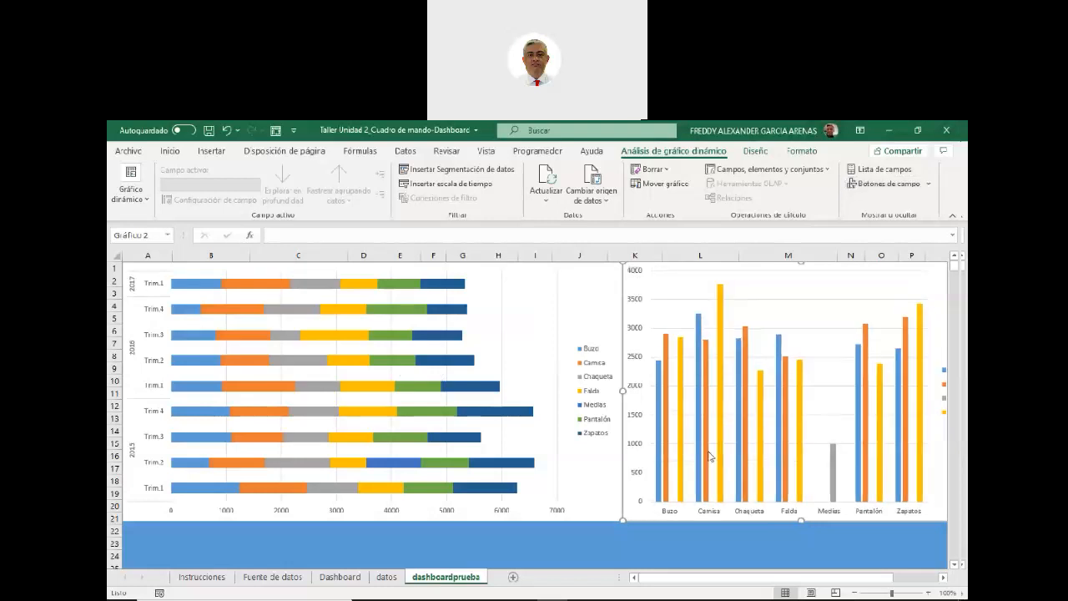
mouse_move(785, 582)
mouse_down()
mouse_move(808, 582)
mouse_move(797, 582)
mouse_up()
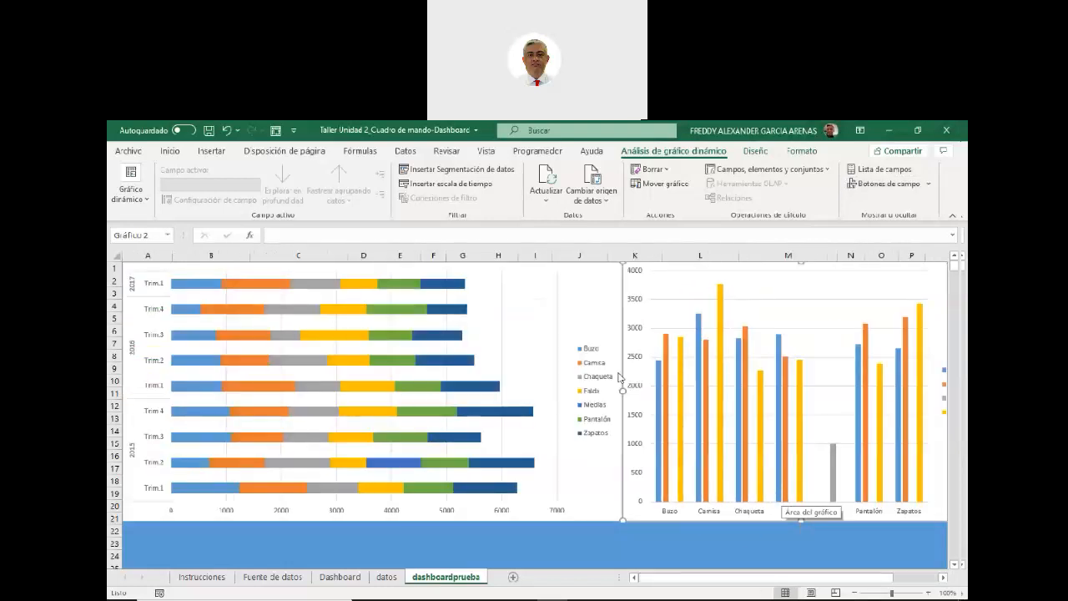
Add a chart title element to the stacked bar PivotChart
click(566, 301)
click(637, 273)
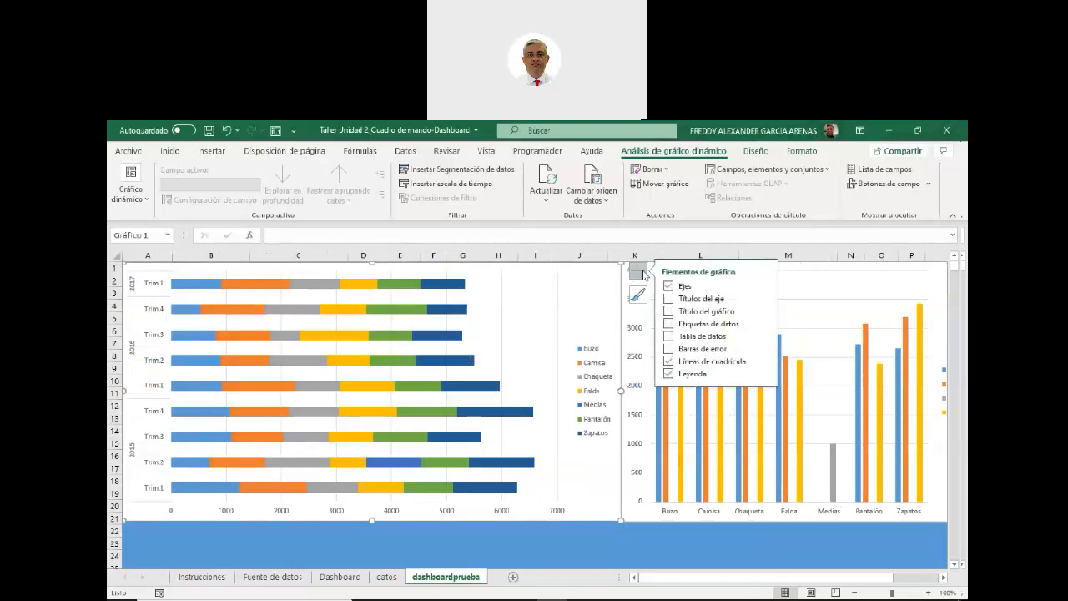
click(694, 316)
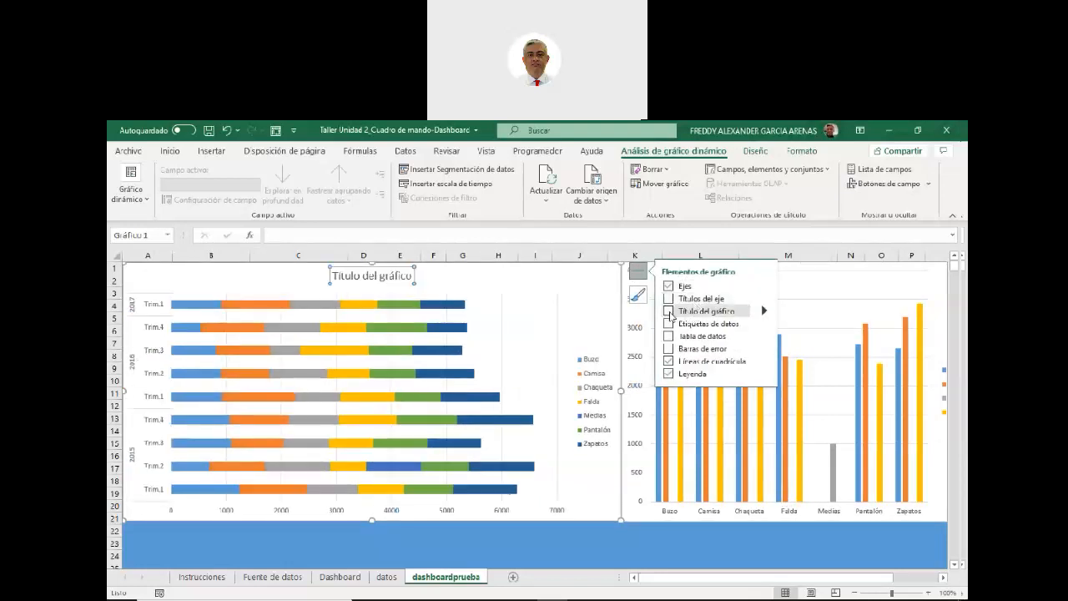
Add a chart title element to the clustered column PivotChart
click(815, 318)
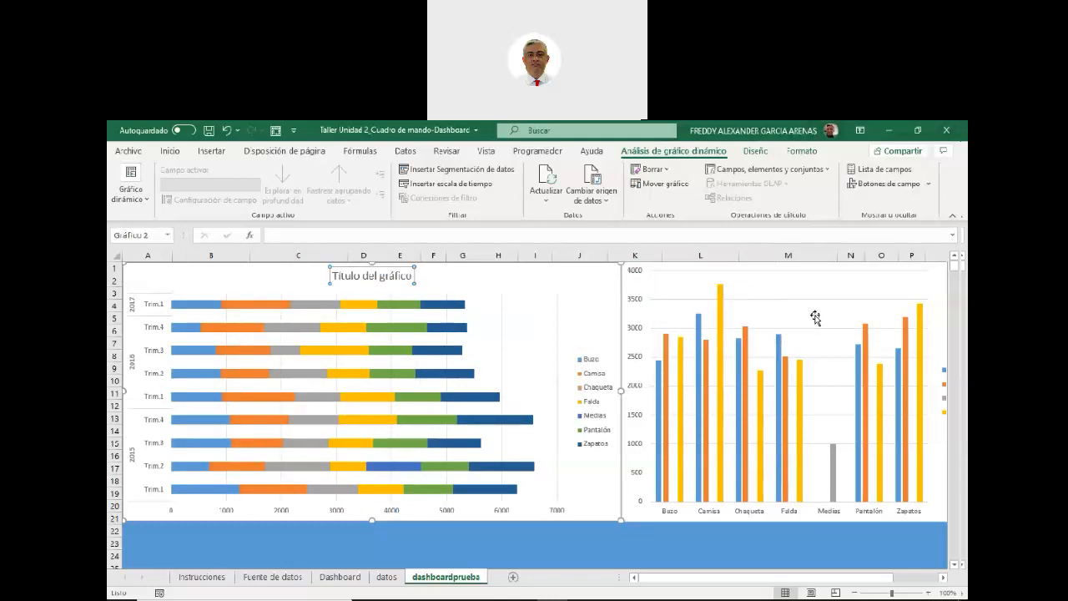
right_click(630, 279)
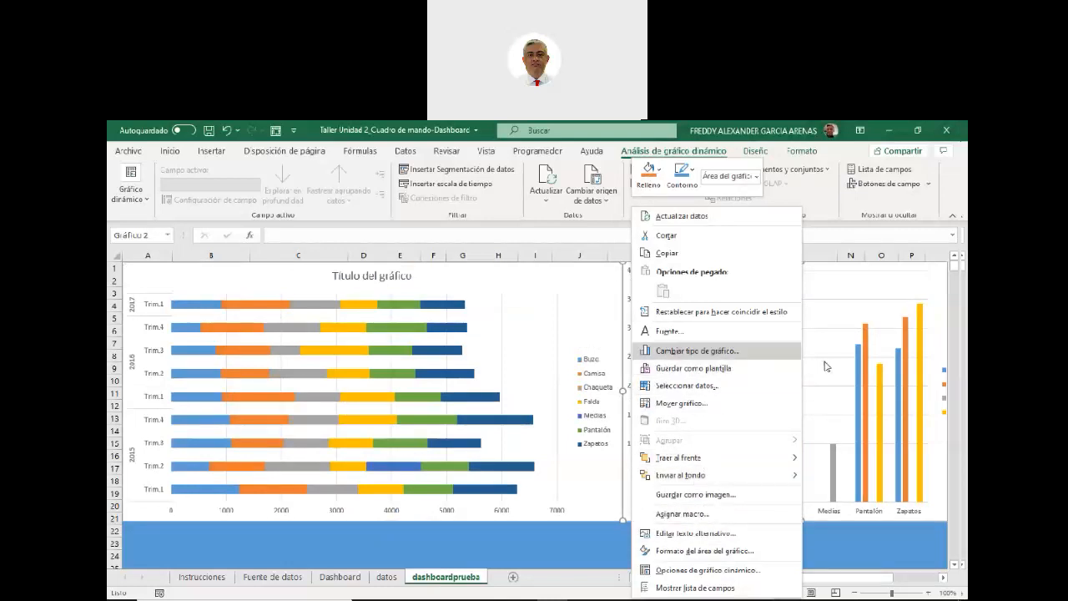
key(Escape)
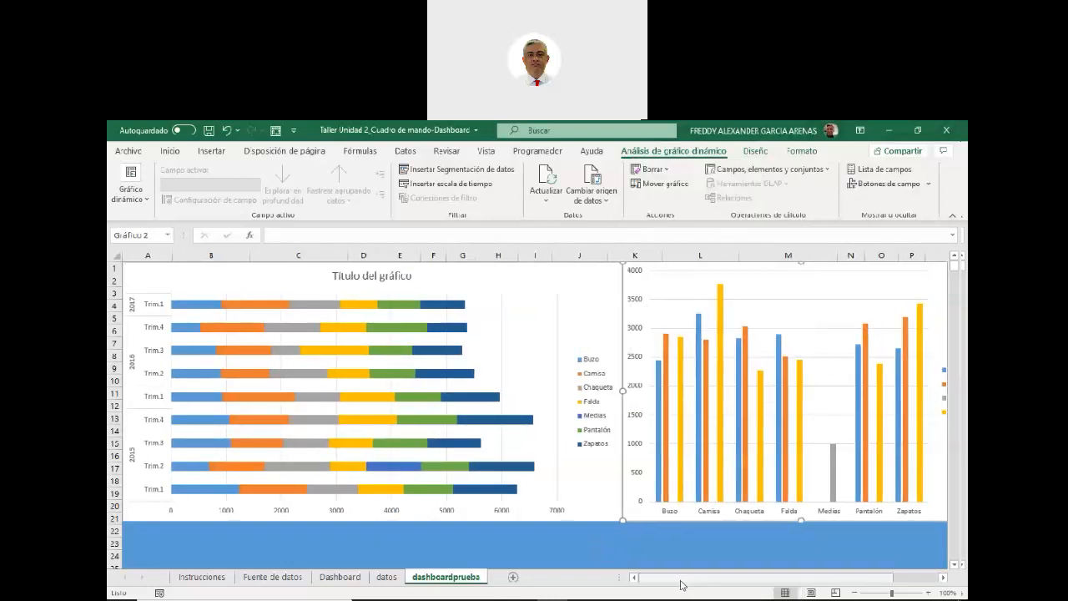
scroll(680, 585, right, 3)
click(770, 271)
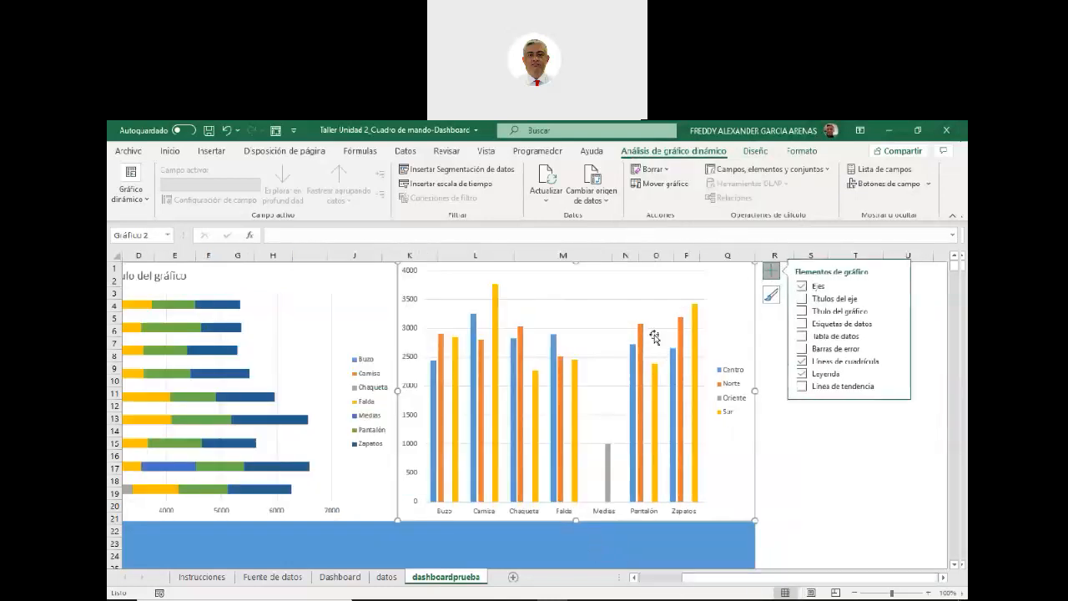
click(805, 311)
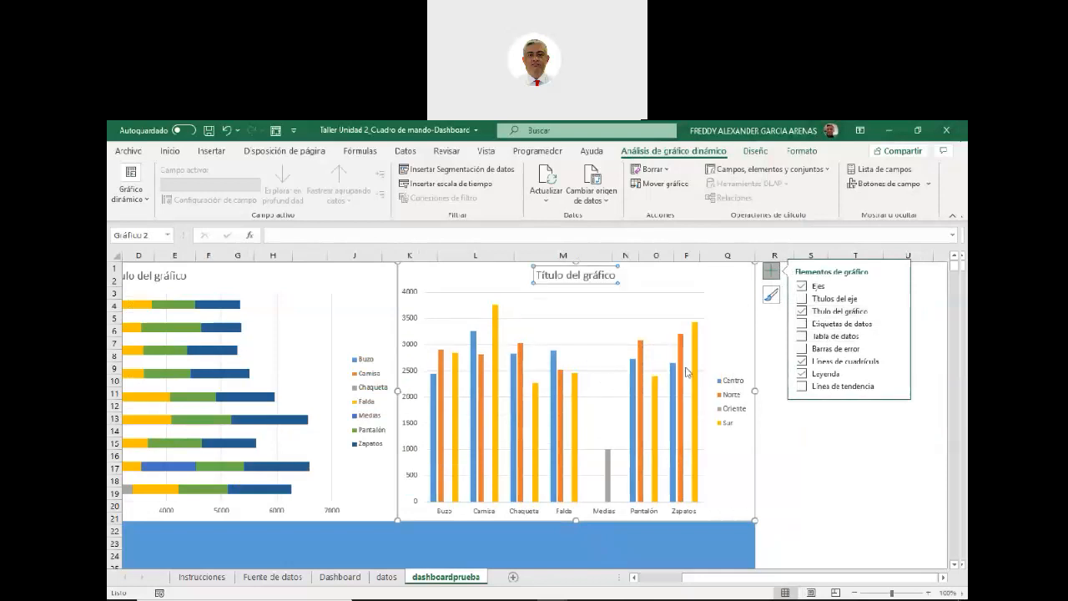
Change the title of the column PivotChart to "Ventas por zona"
click(559, 275)
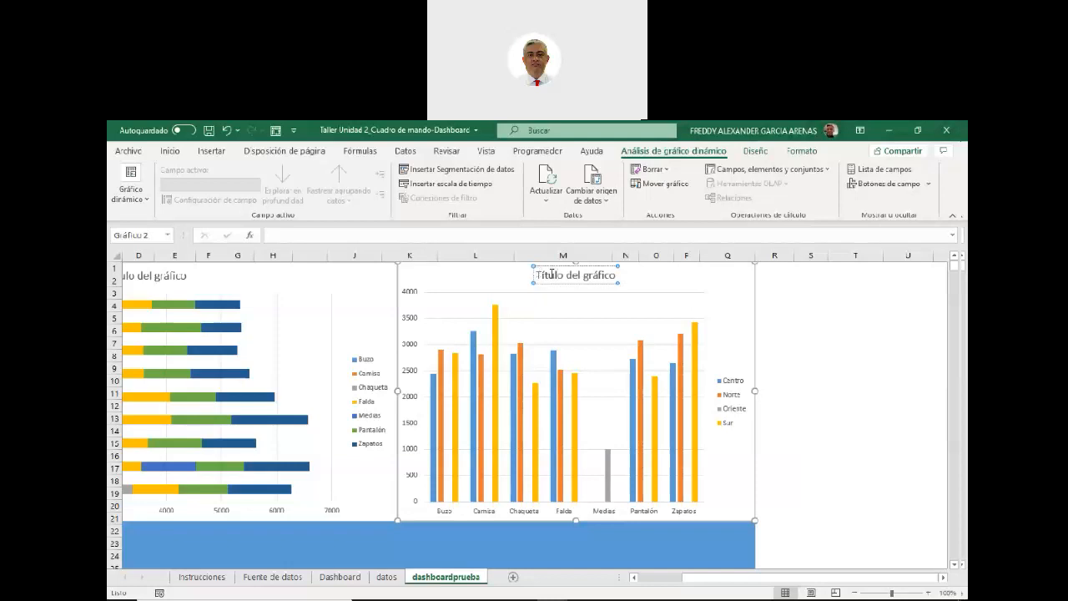
drag(535, 273, 619, 275)
text(V)
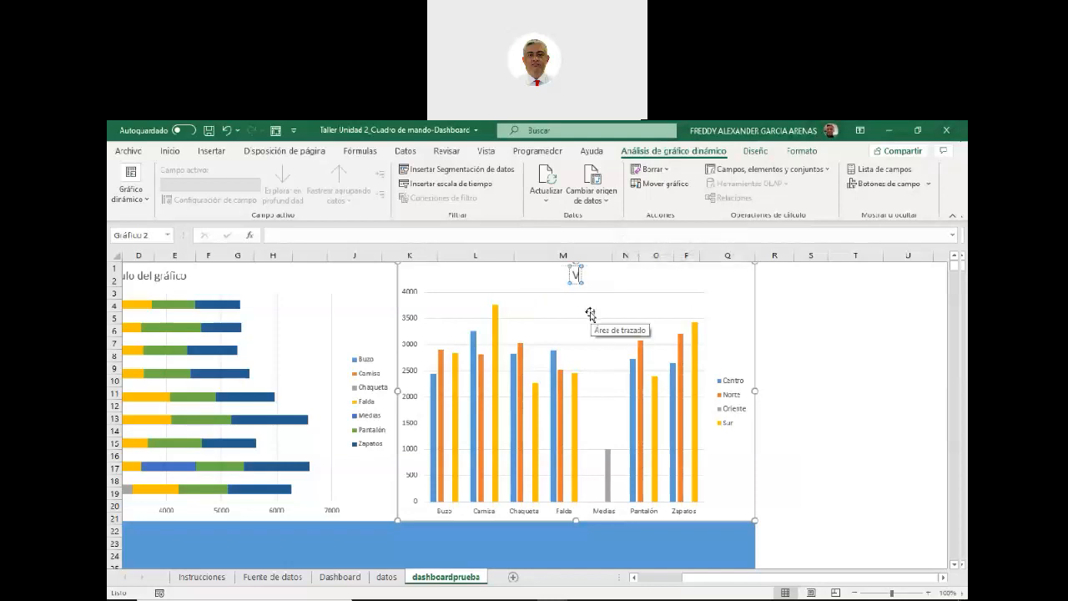
text(entas por zona)
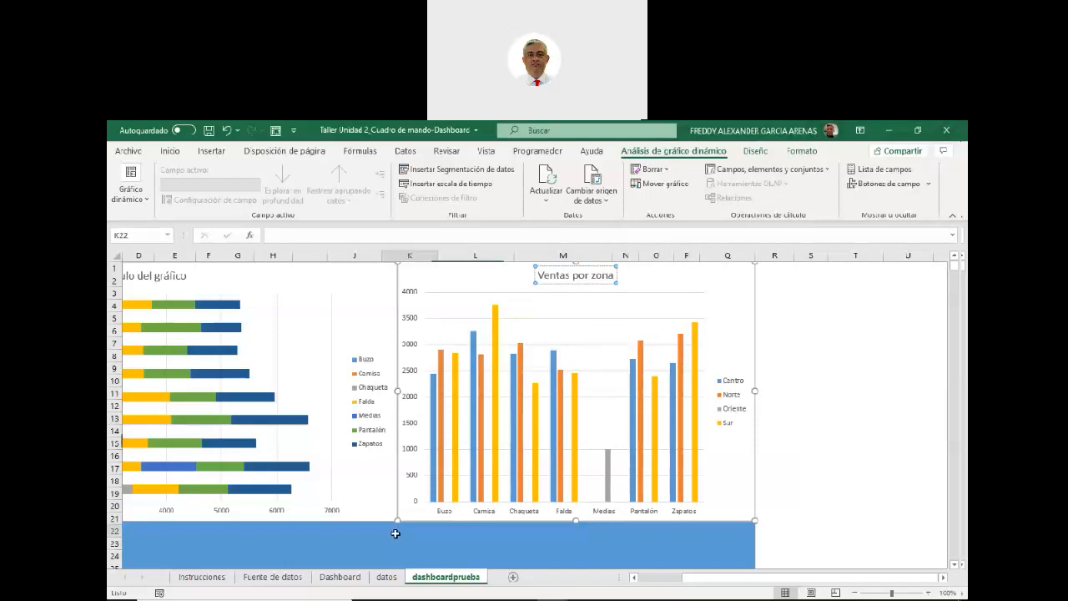
click(626, 531)
Change the title of the stacked bar PivotChart to "Ventas anuales"
drag(689, 583, 638, 582)
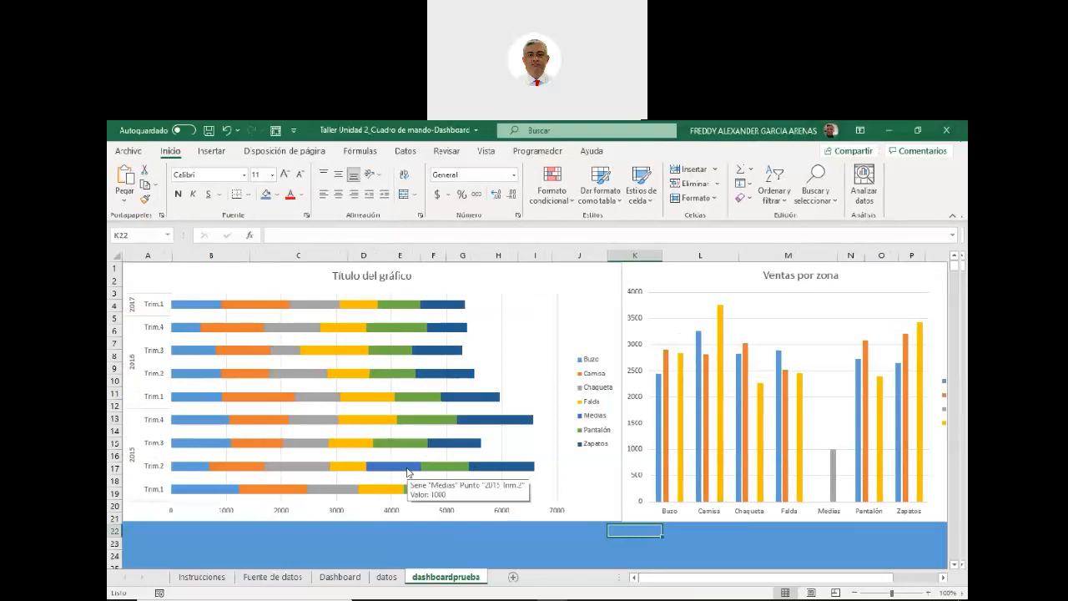
click(335, 276)
drag(333, 274, 411, 278)
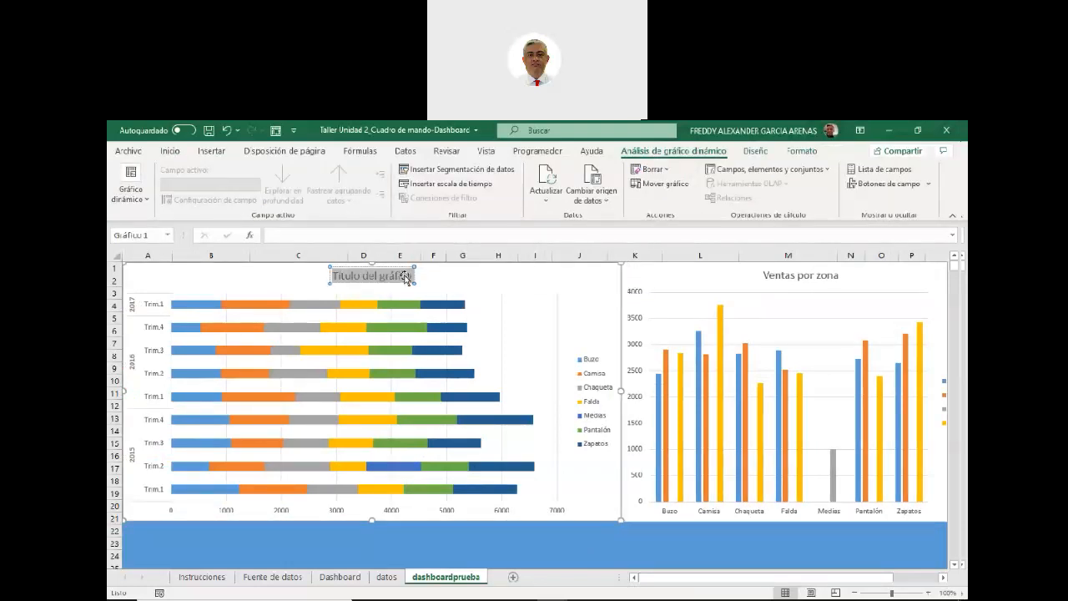
text(Ventas anuales)
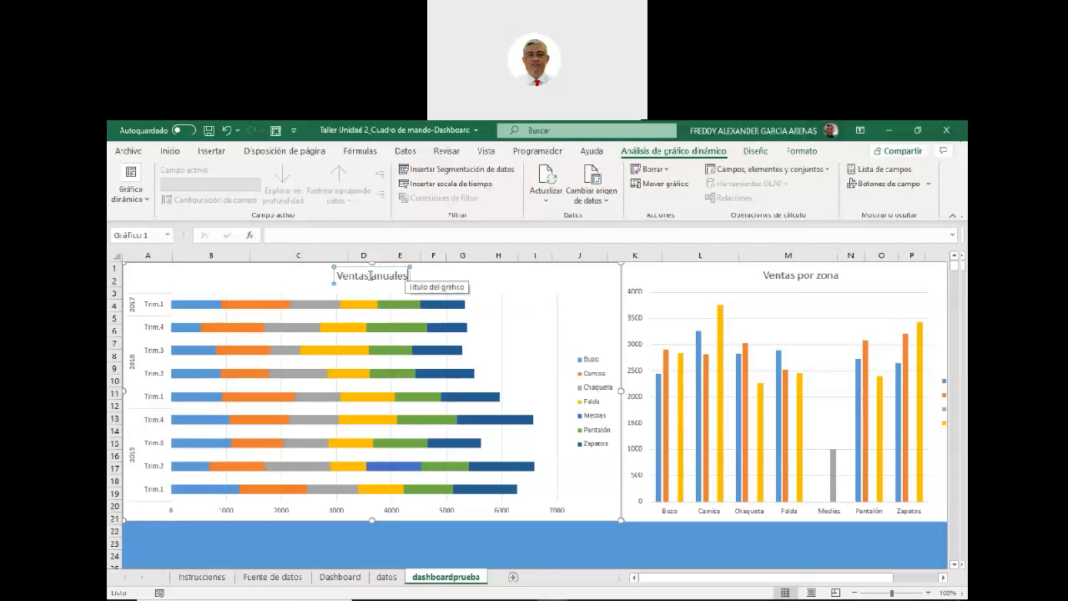
click(484, 543)
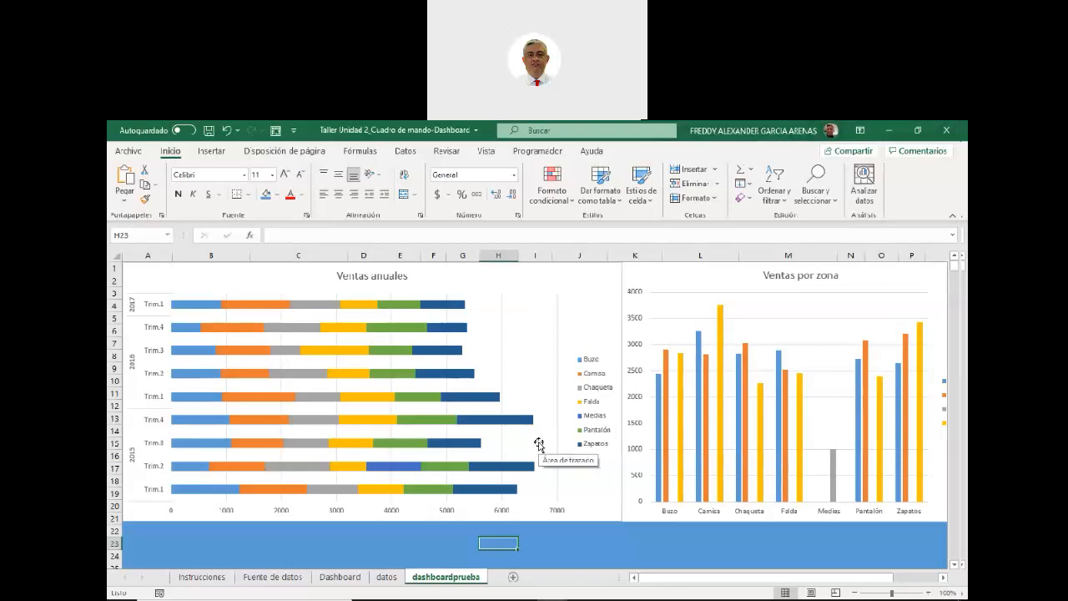
Delete the vertical gridlines from the Ventas anuales chart
click(503, 345)
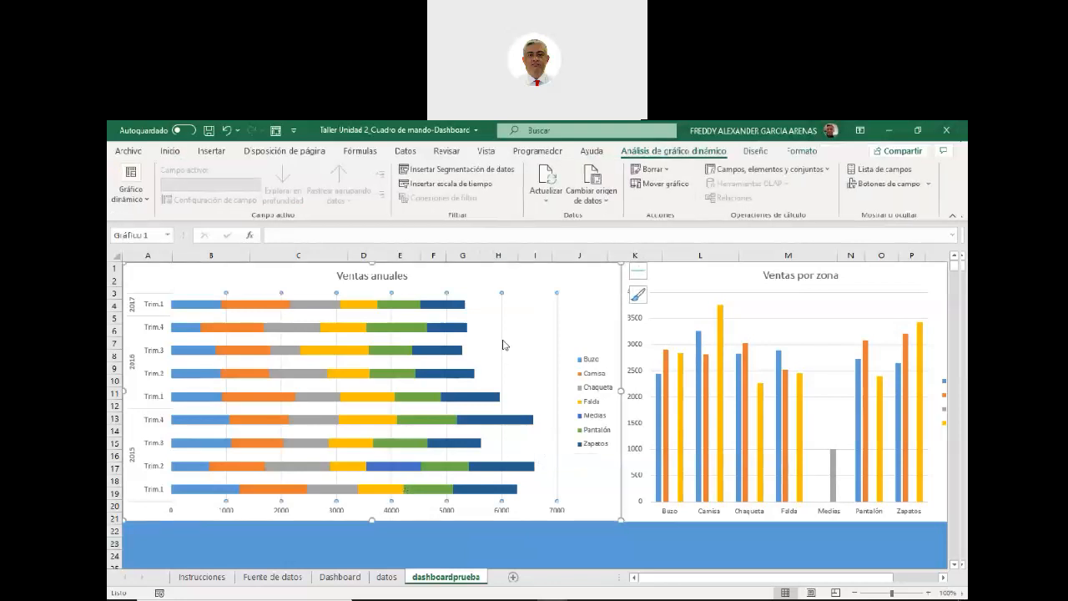
key(Delete)
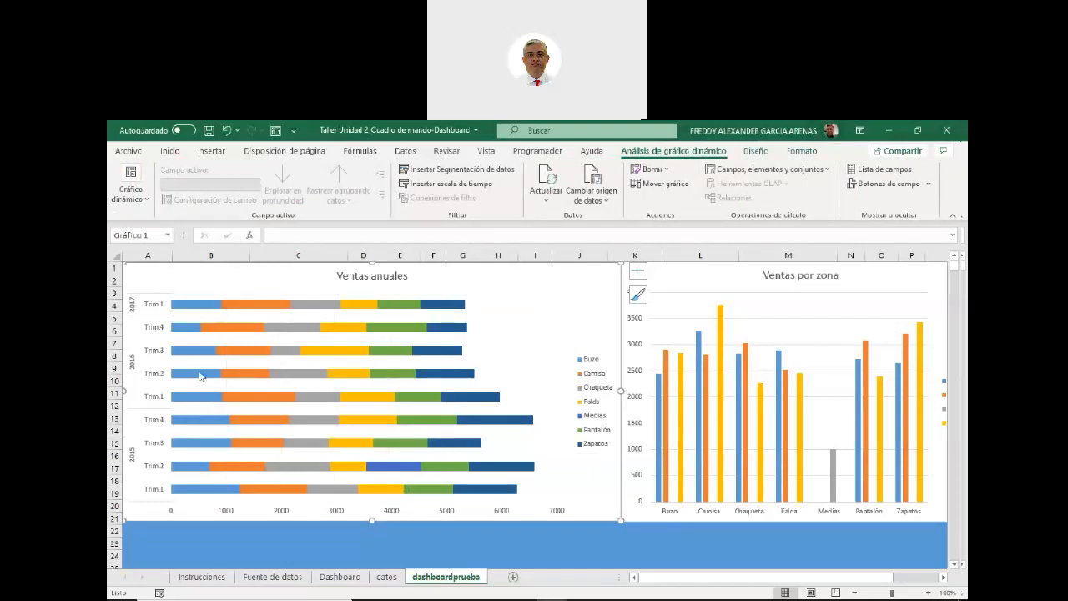
right_click(482, 308)
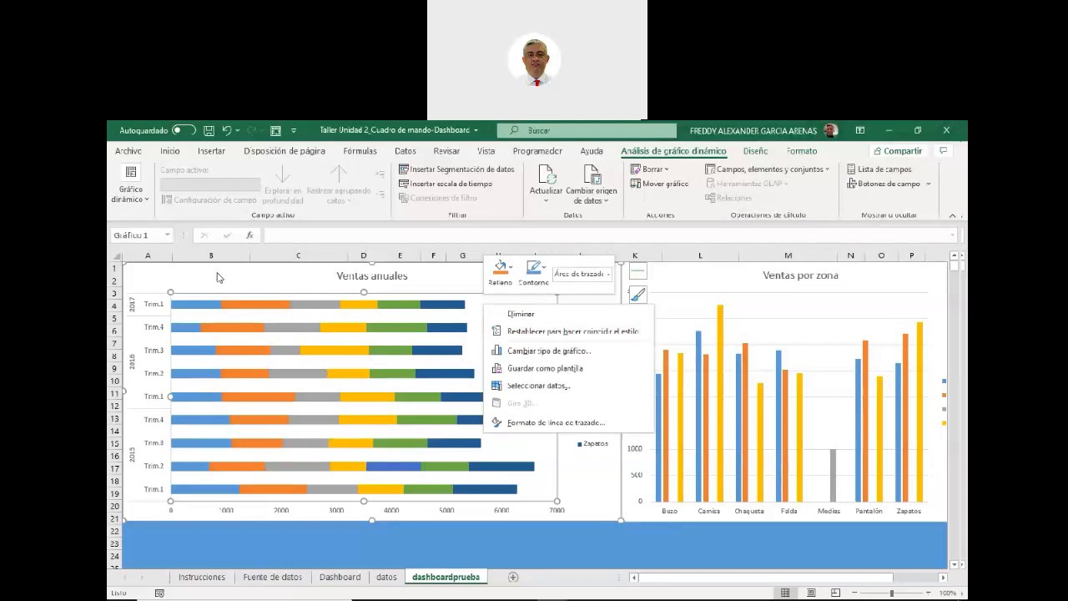
key(Escape)
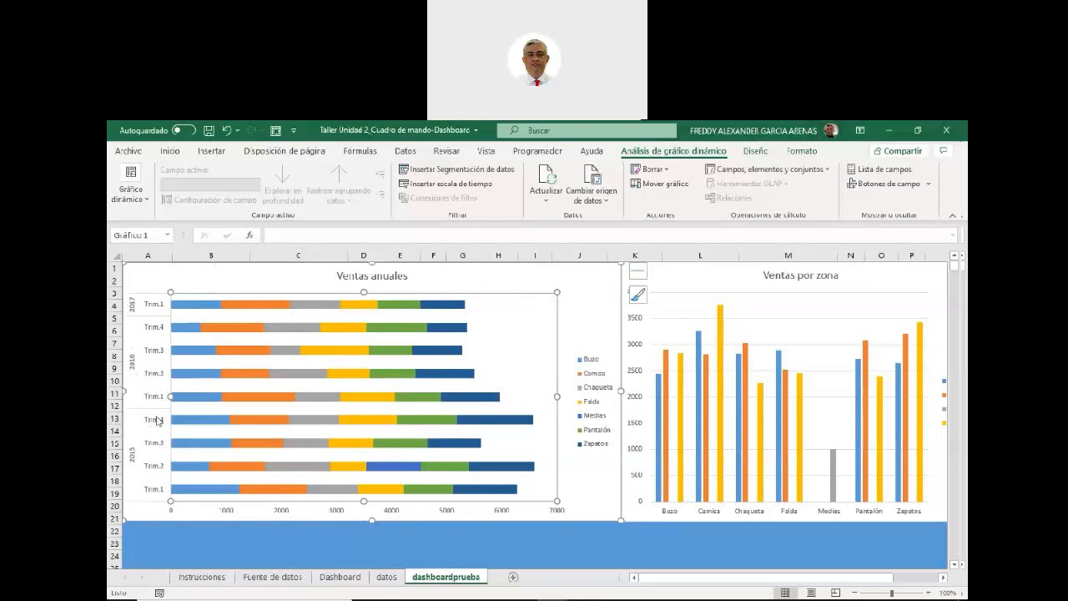
Hide only the primary vertical axis (Vertical primario) of the Ventas anuales chart, keeping the horizontal axis
click(636, 276)
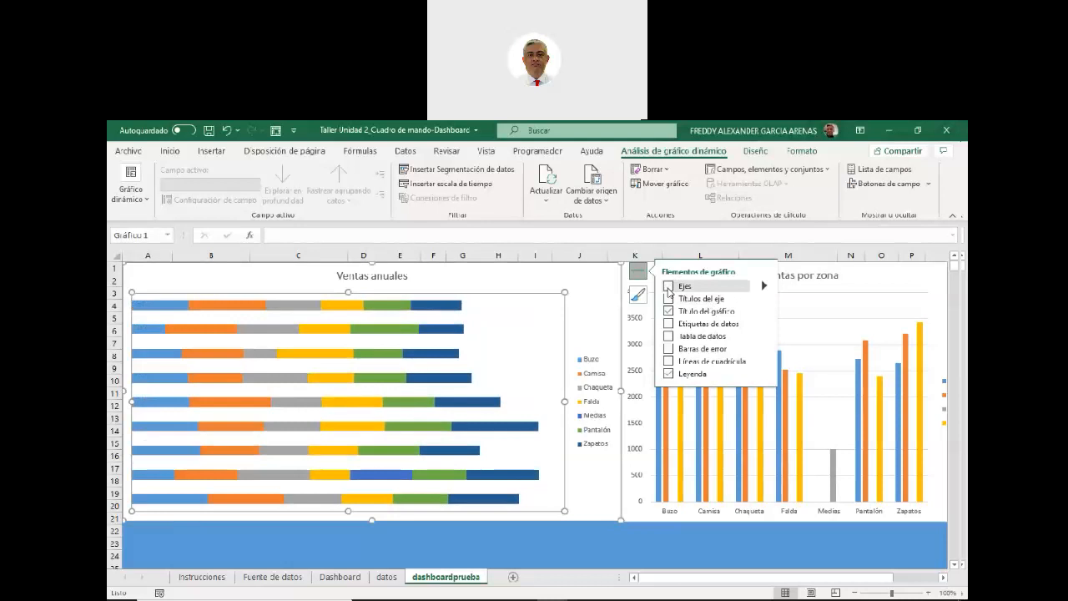
click(669, 287)
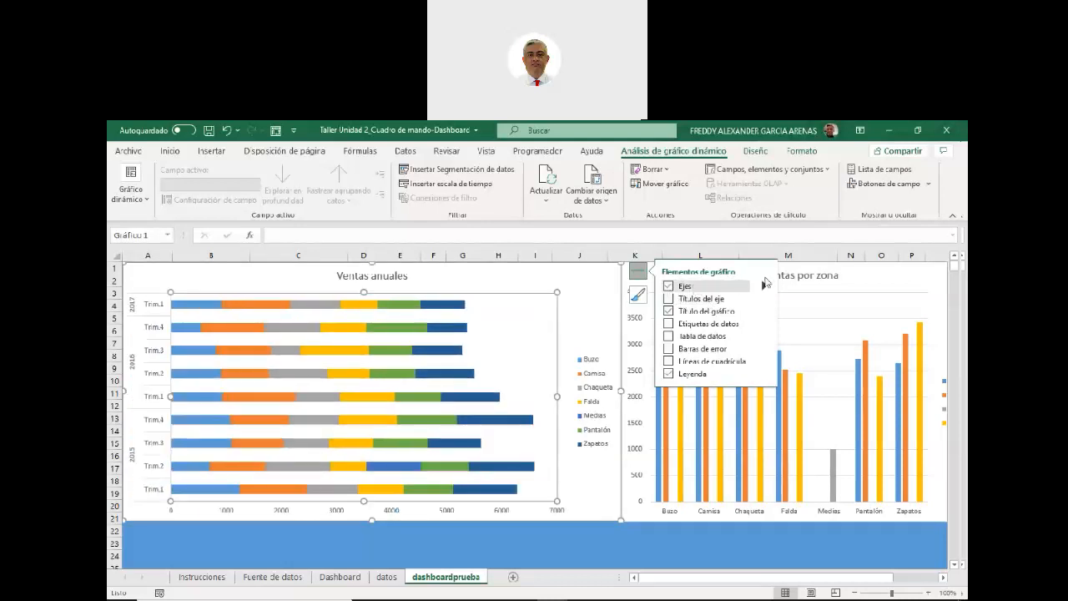
click(765, 286)
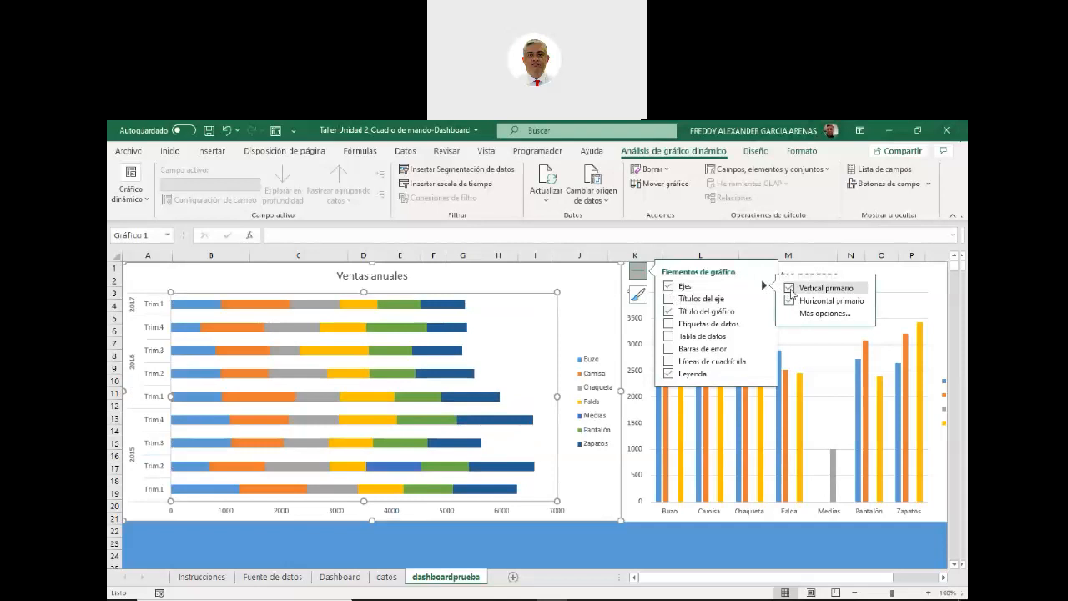
click(789, 289)
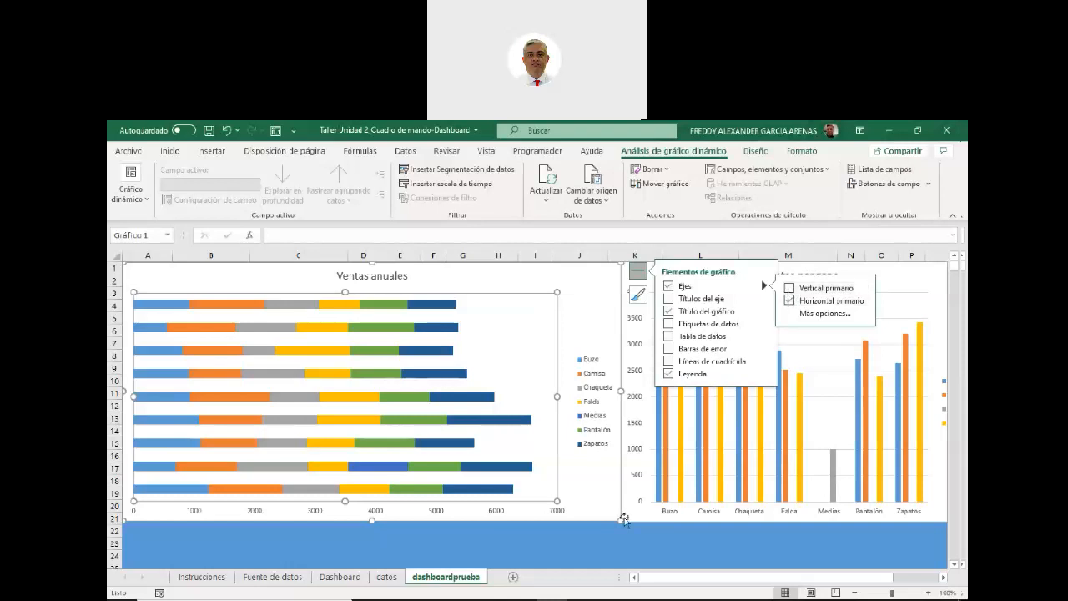
click(607, 543)
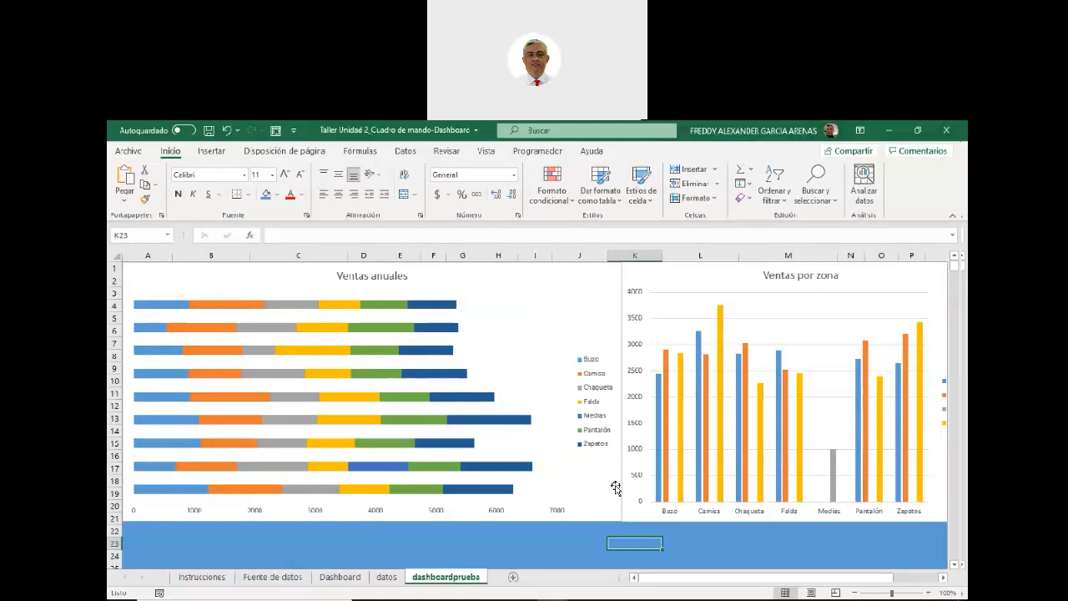
click(568, 327)
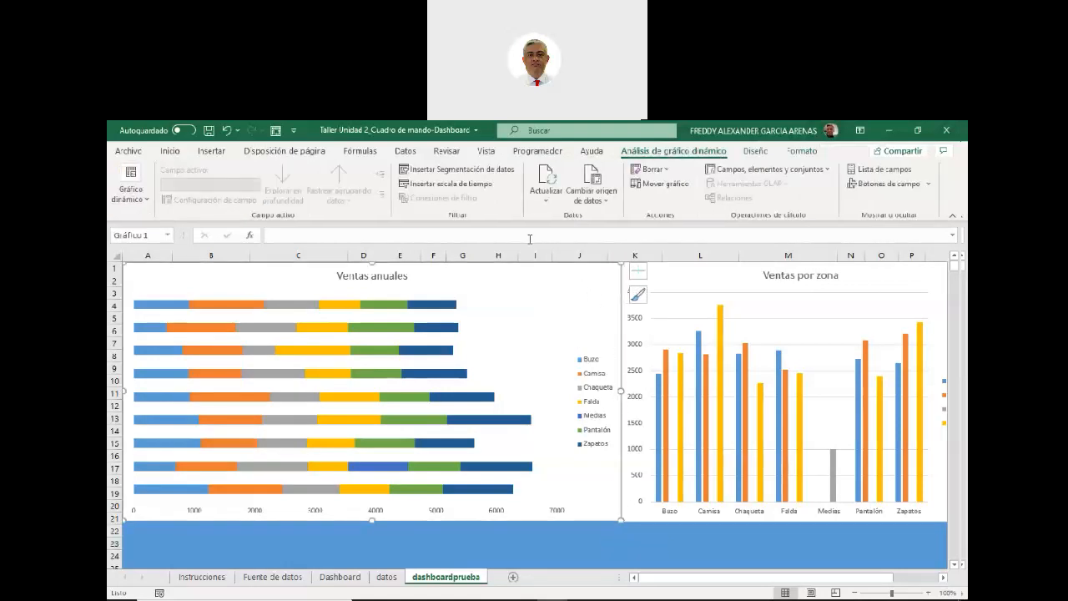
click(519, 318)
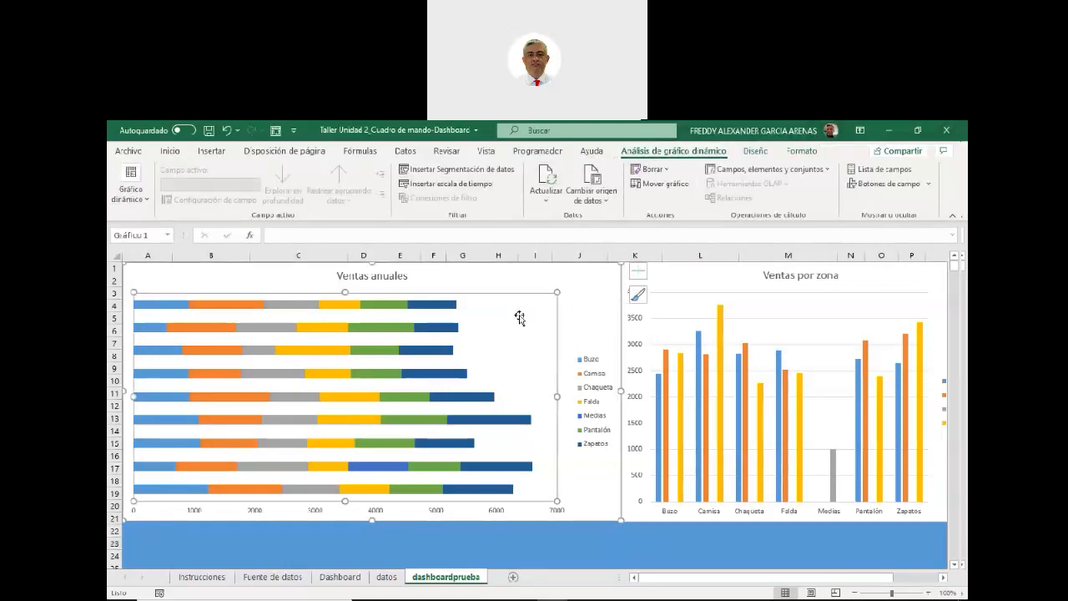
click(582, 306)
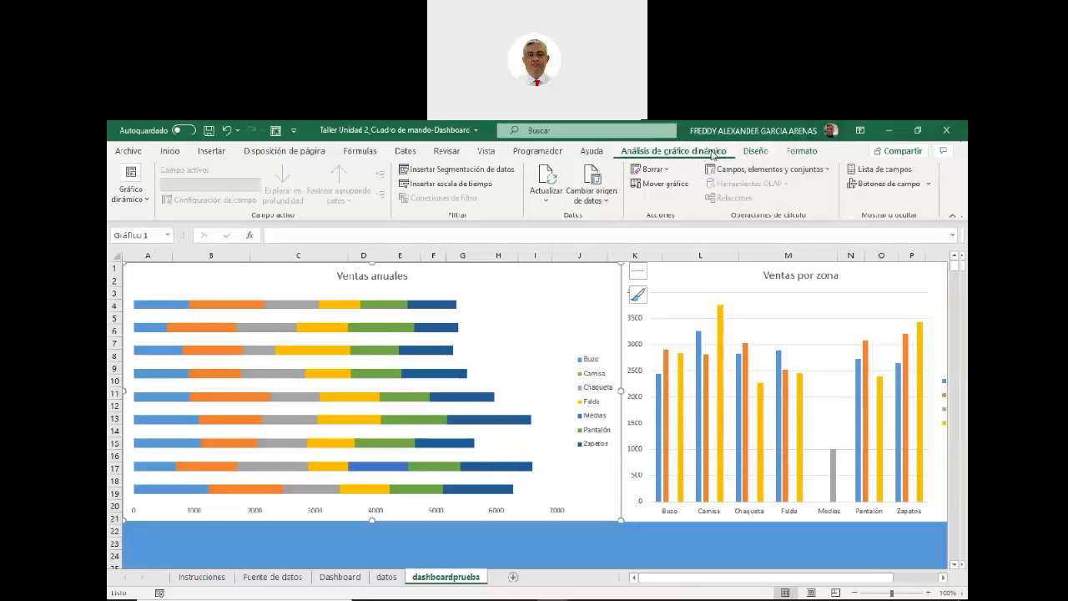
click(754, 152)
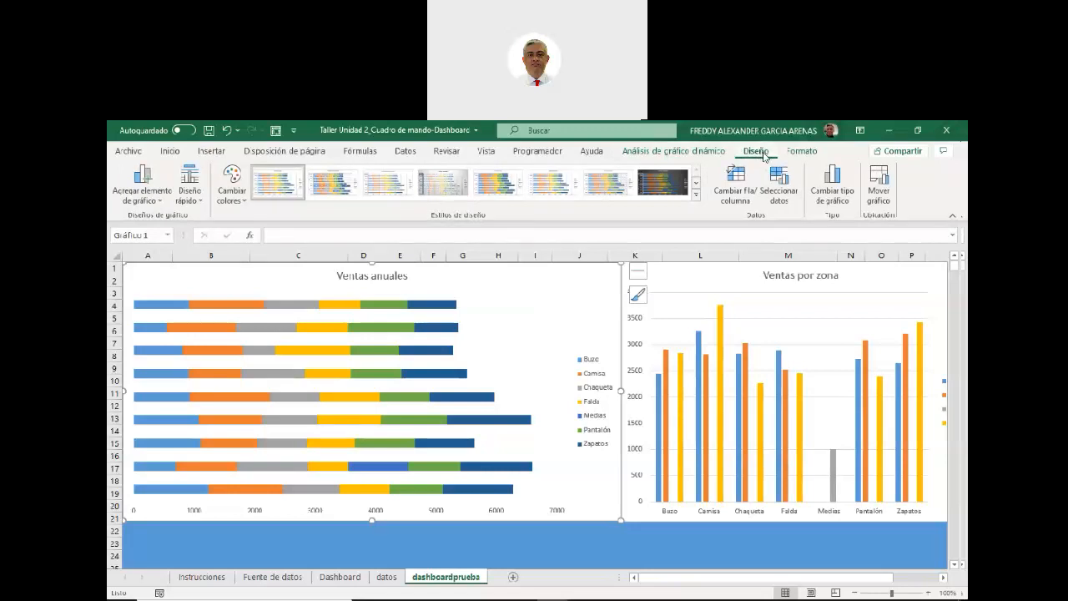
click(799, 153)
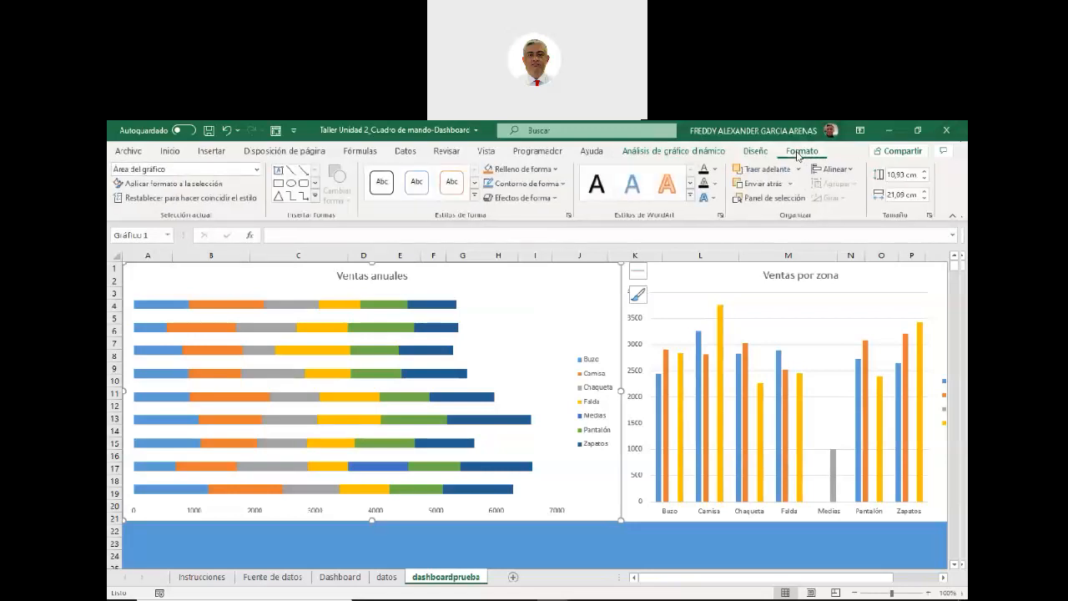
Insert slicers for Fecha and Producto from the Ventas anuales PivotChart and move the Producto slicer over the Ventas por zona chart
click(695, 154)
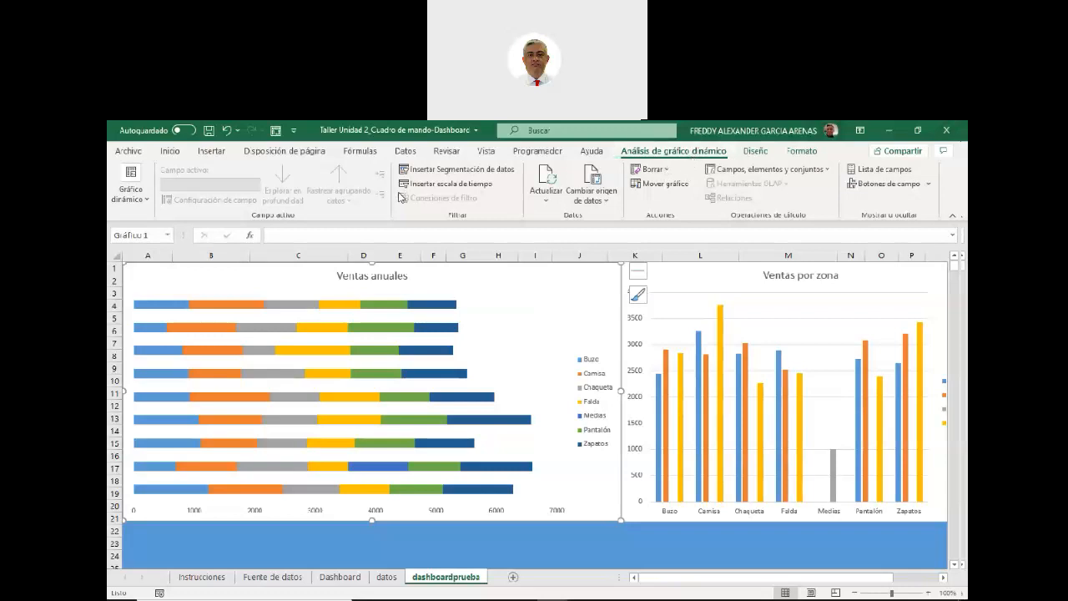
click(461, 172)
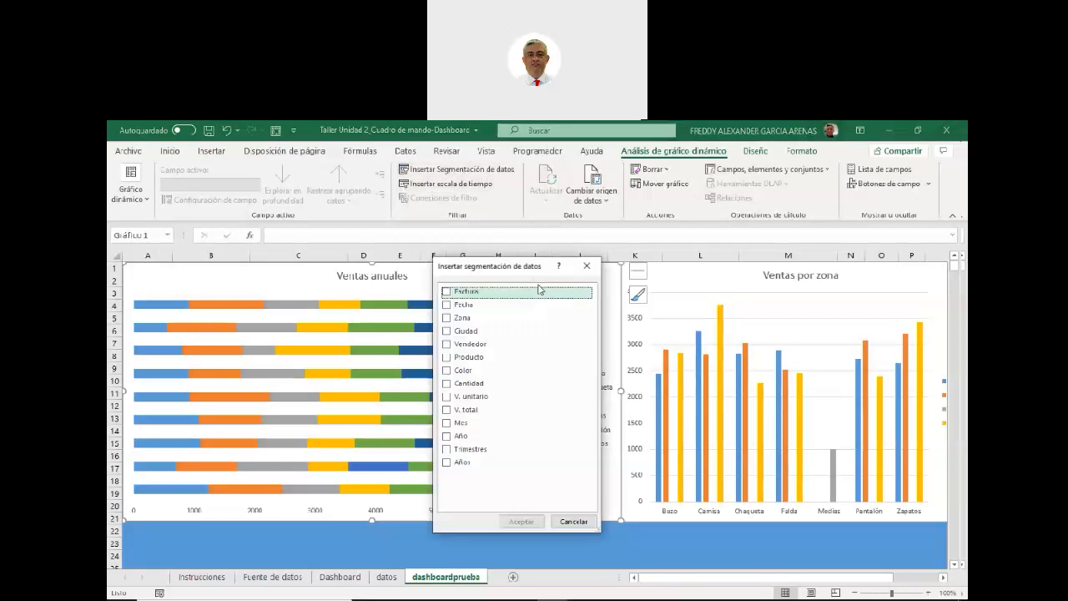
drag(503, 266, 412, 310)
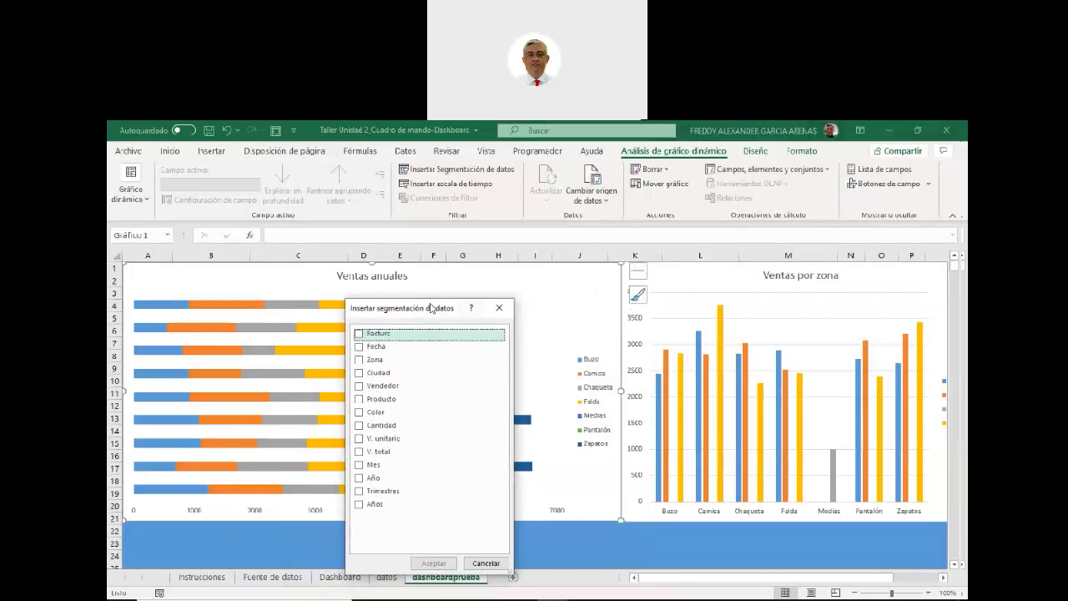
drag(431, 308, 645, 253)
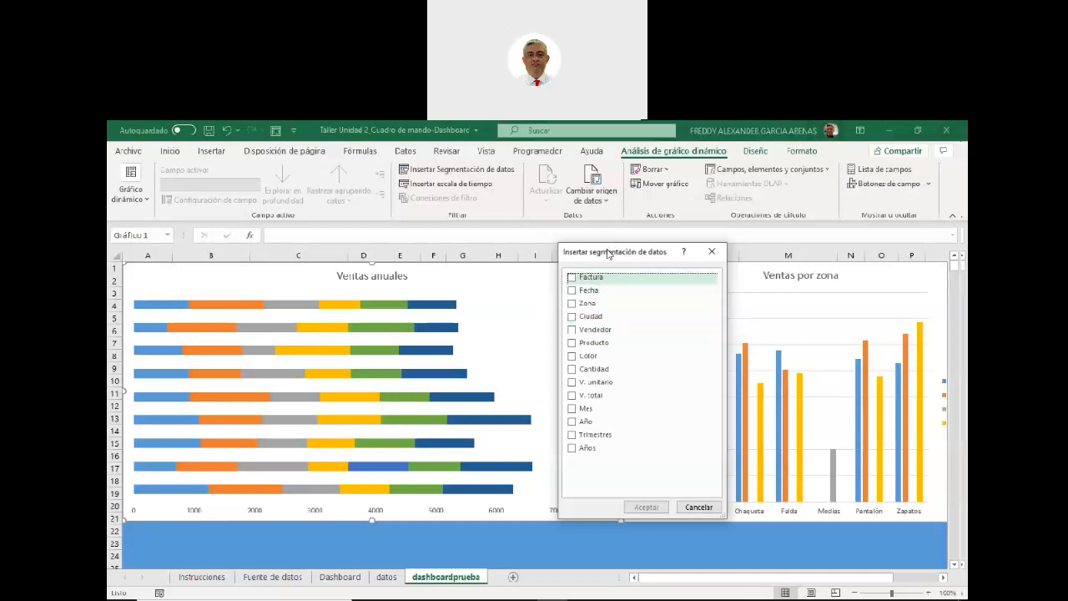
click(573, 292)
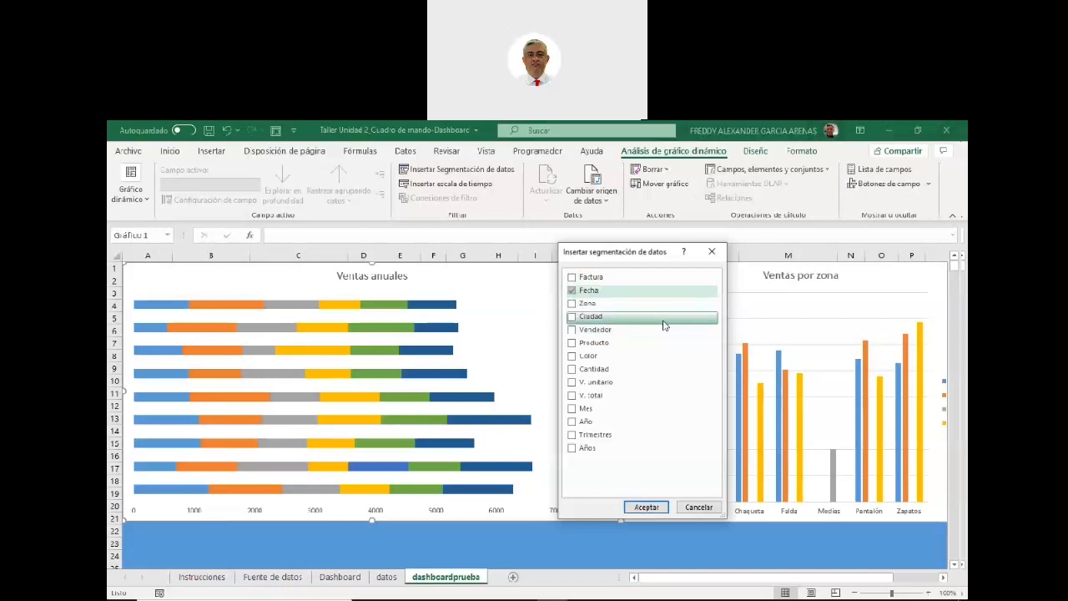
drag(603, 245, 686, 221)
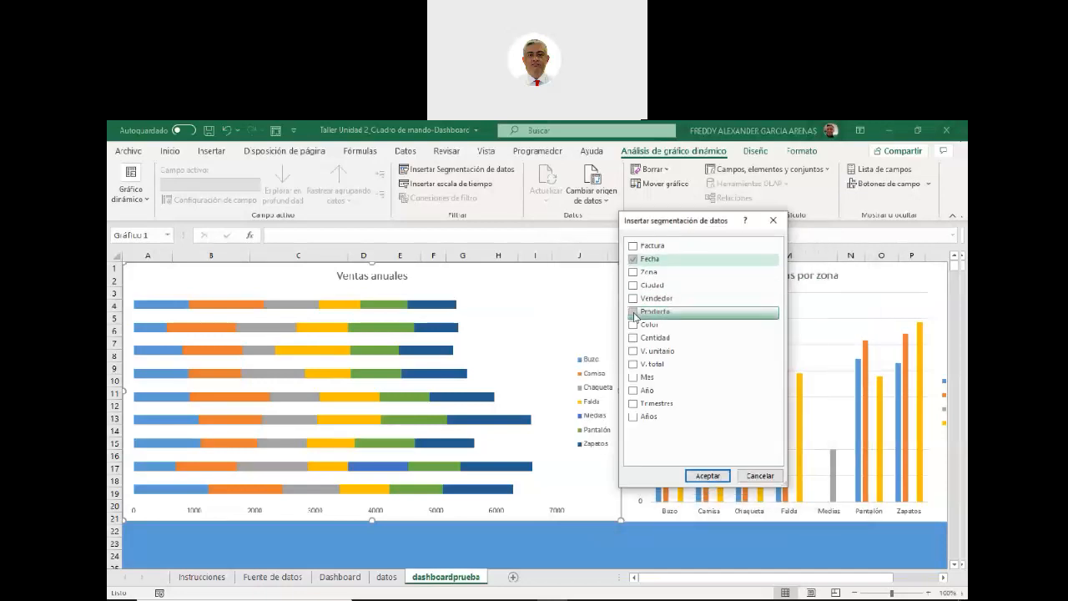
click(634, 315)
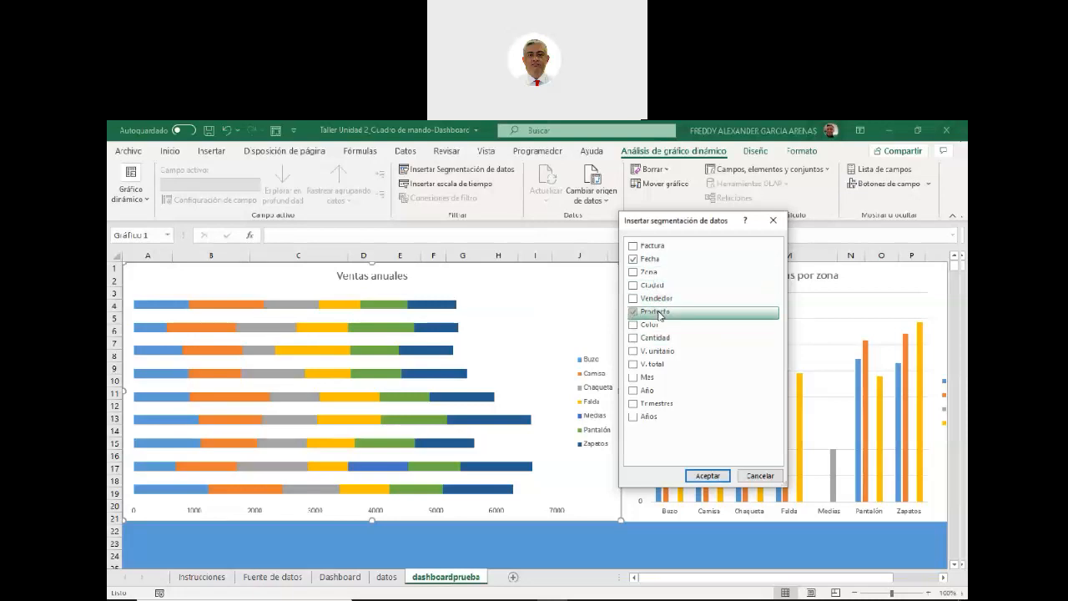
click(707, 476)
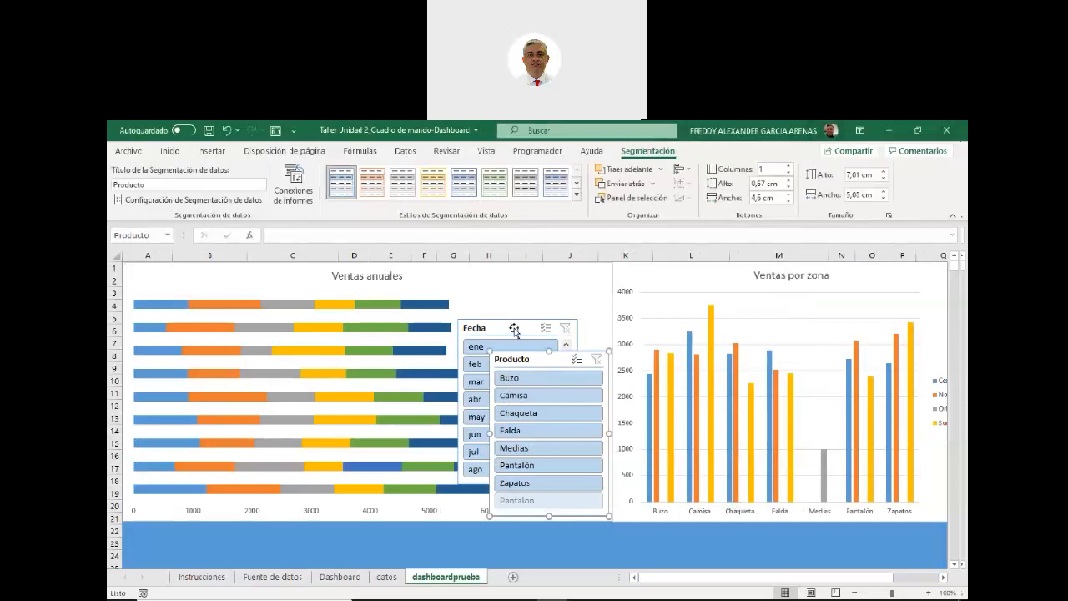
drag(548, 358, 735, 354)
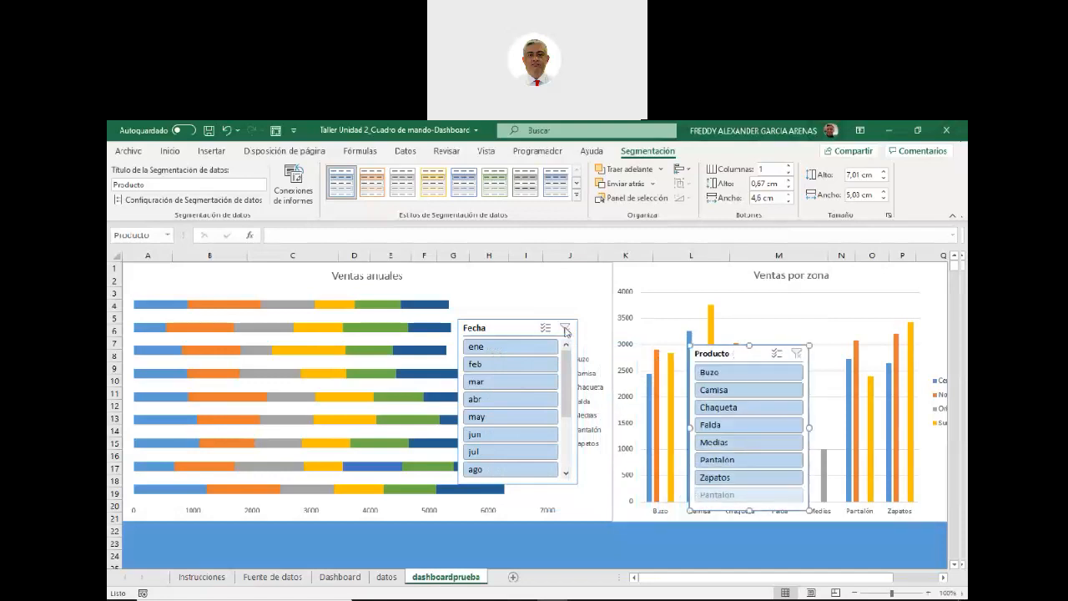
Move the Fecha slicer off the Ventas anuales chart and narrow both charts at their facing edges to open a gap
drag(510, 327, 785, 312)
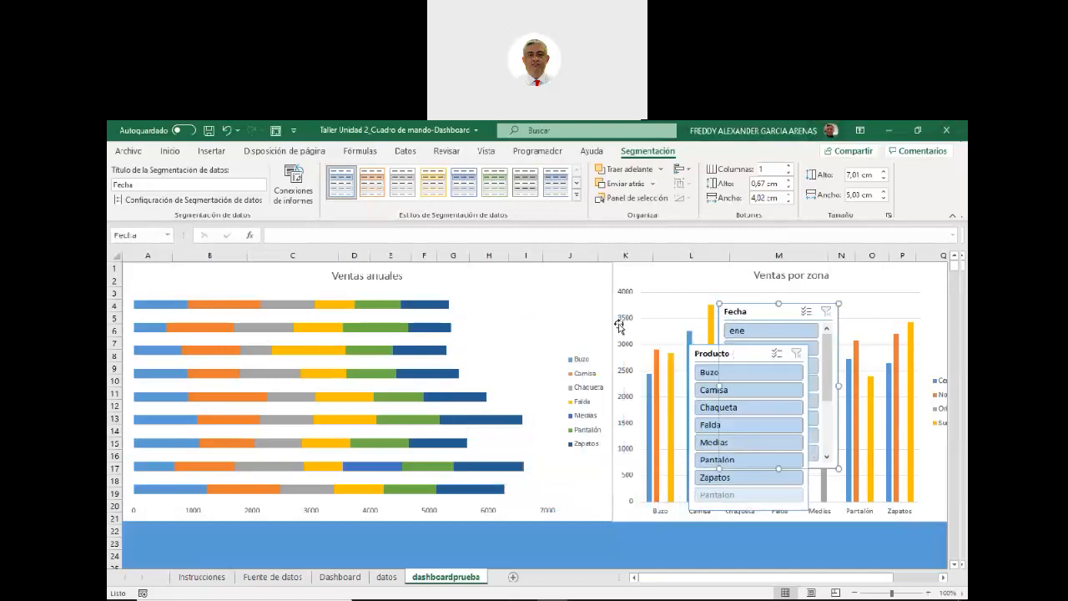
click(610, 323)
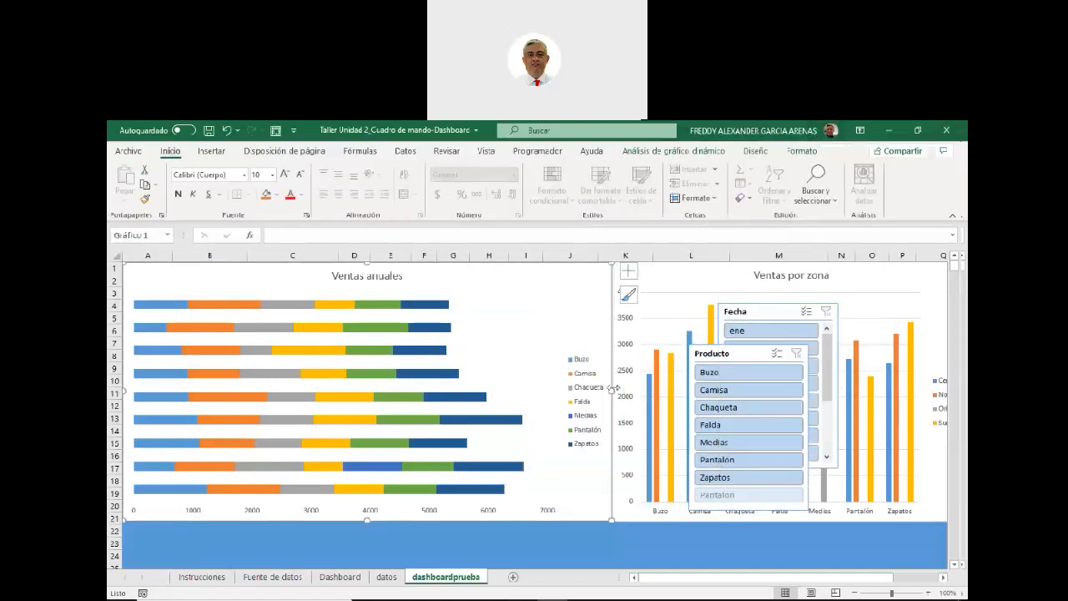
drag(575, 389, 530, 388)
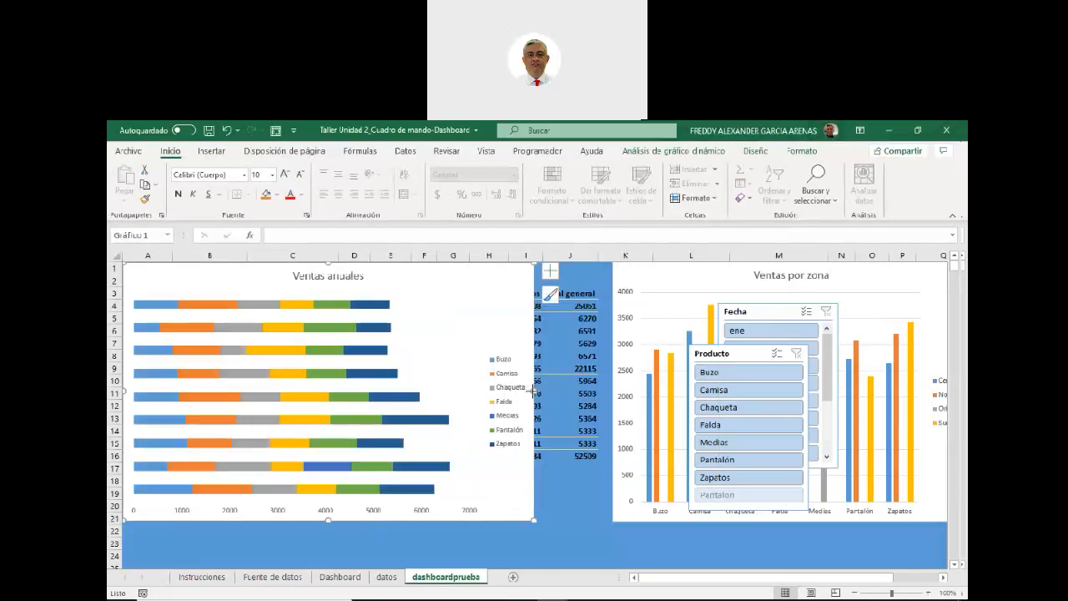
click(641, 346)
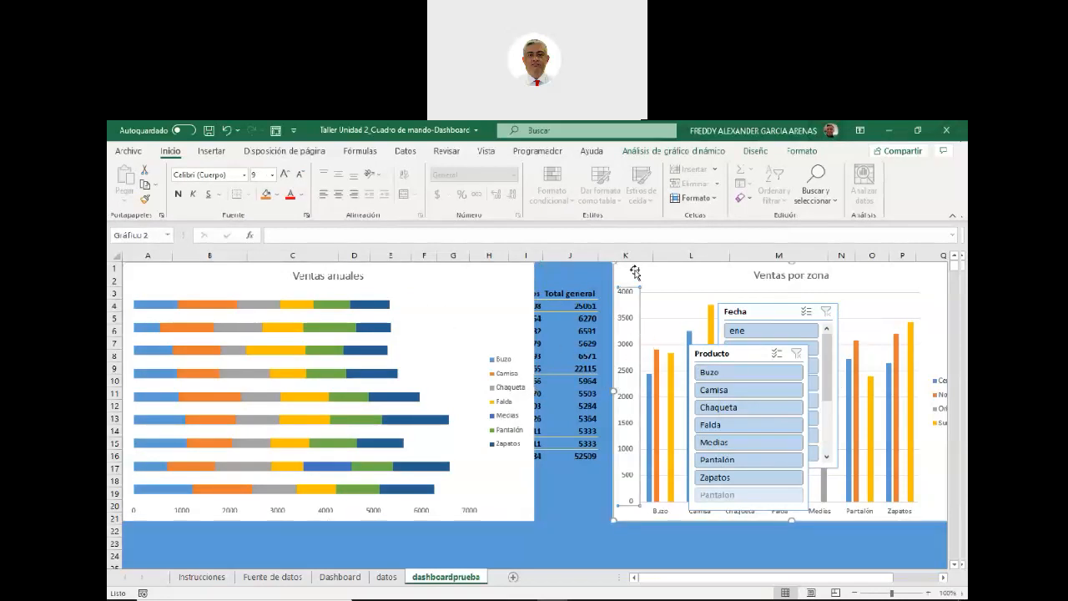
drag(616, 385, 690, 388)
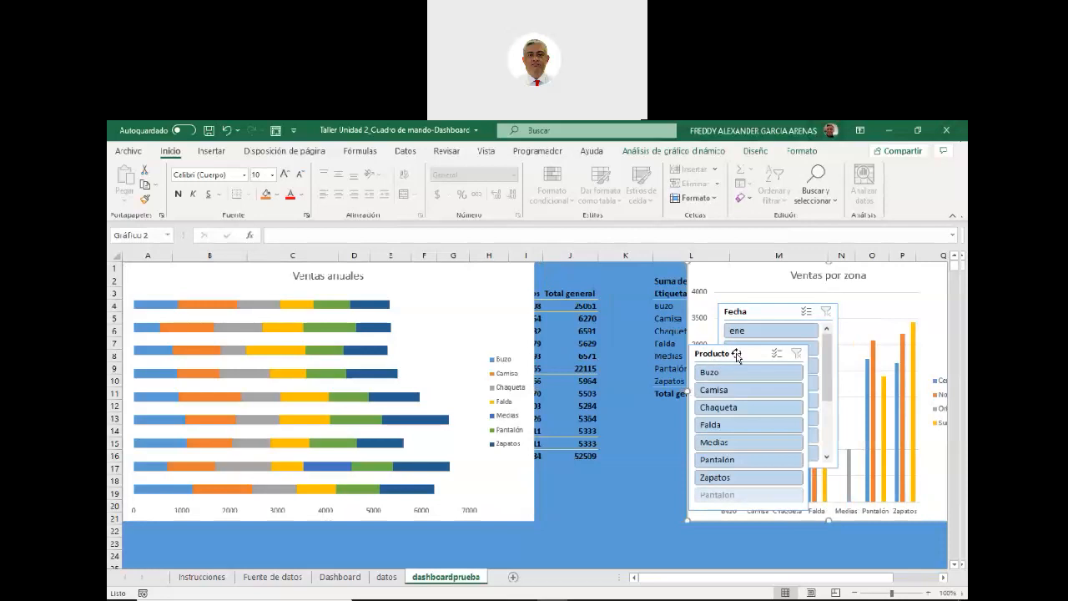
Stack the Fecha slicer above Producto between the charts, shortened to the charts' height, and move the Ventas por zona chart against them
drag(766, 312, 581, 271)
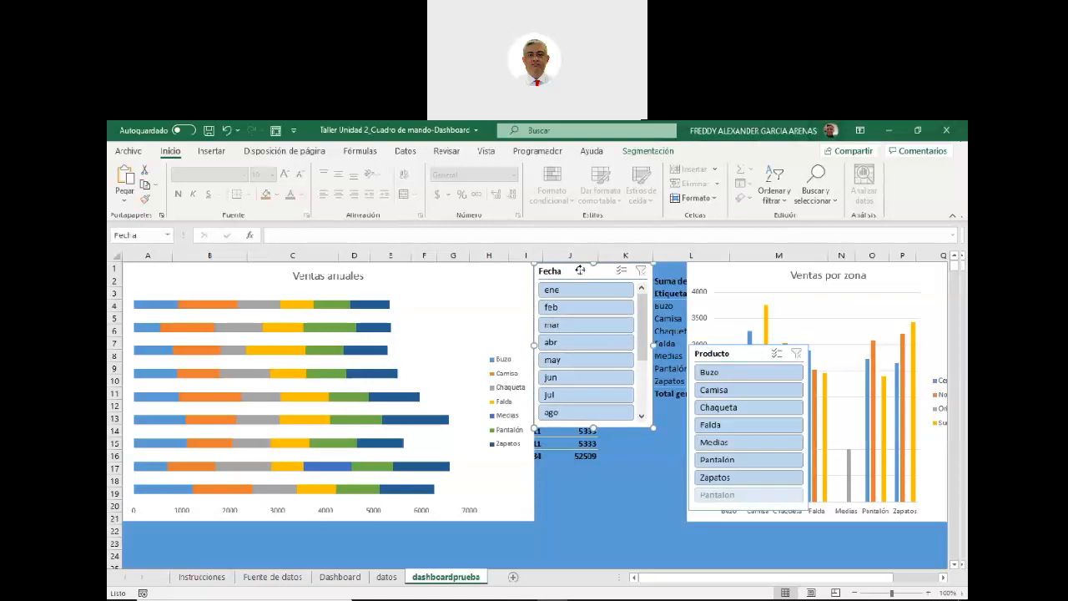
drag(580, 269, 579, 267)
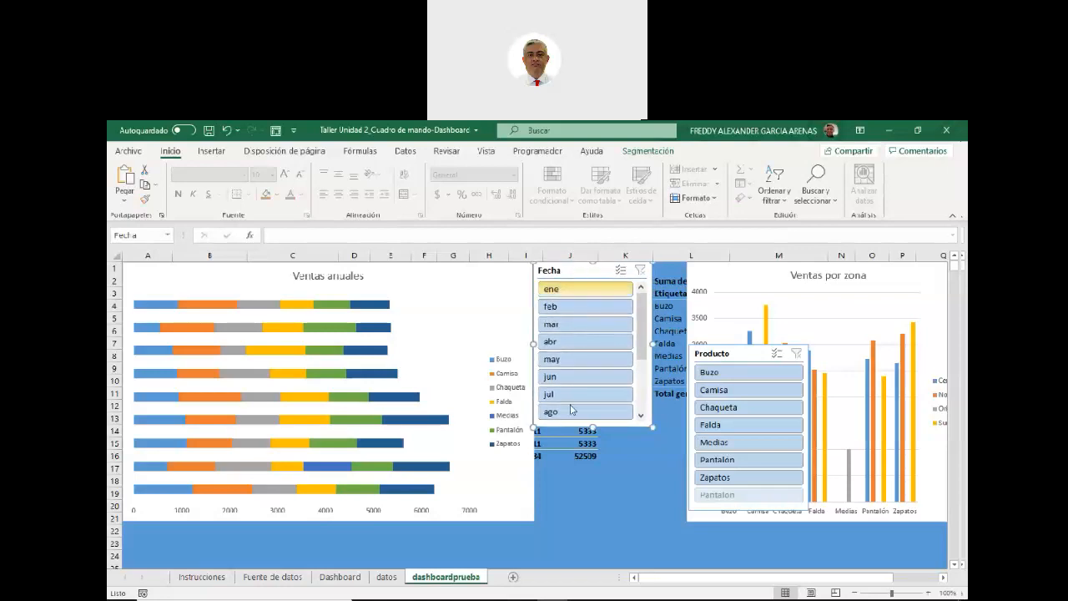
drag(591, 429, 591, 368)
drag(739, 355, 583, 376)
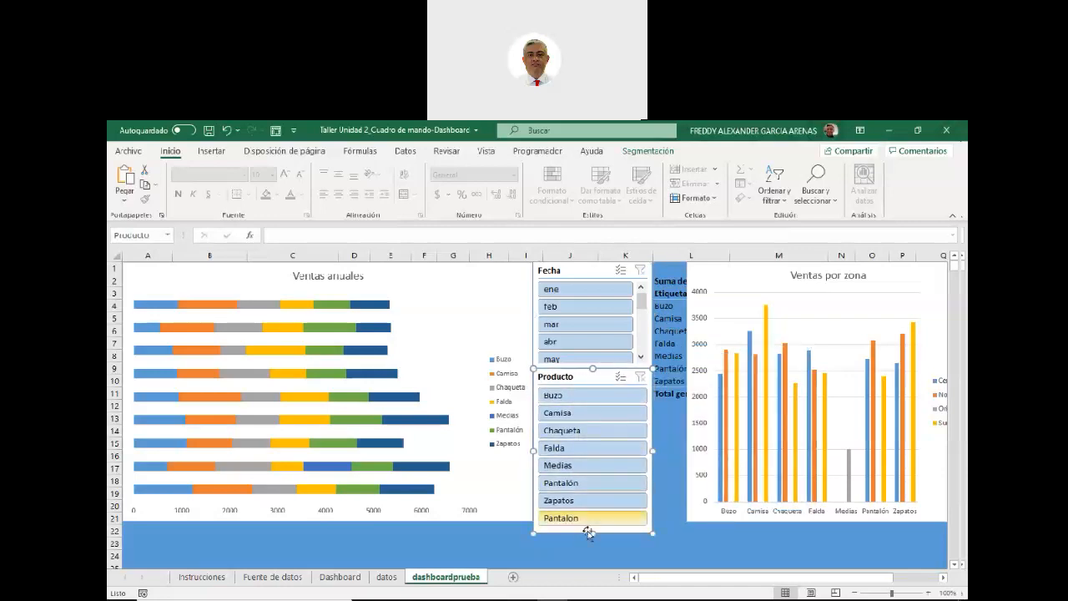
drag(593, 534, 592, 520)
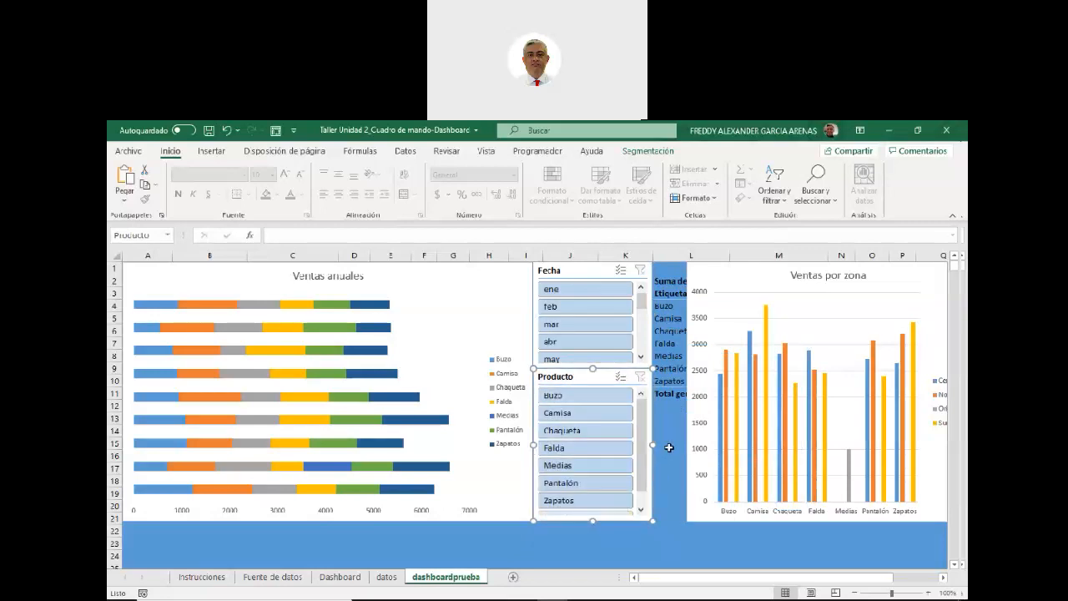
drag(748, 268, 726, 266)
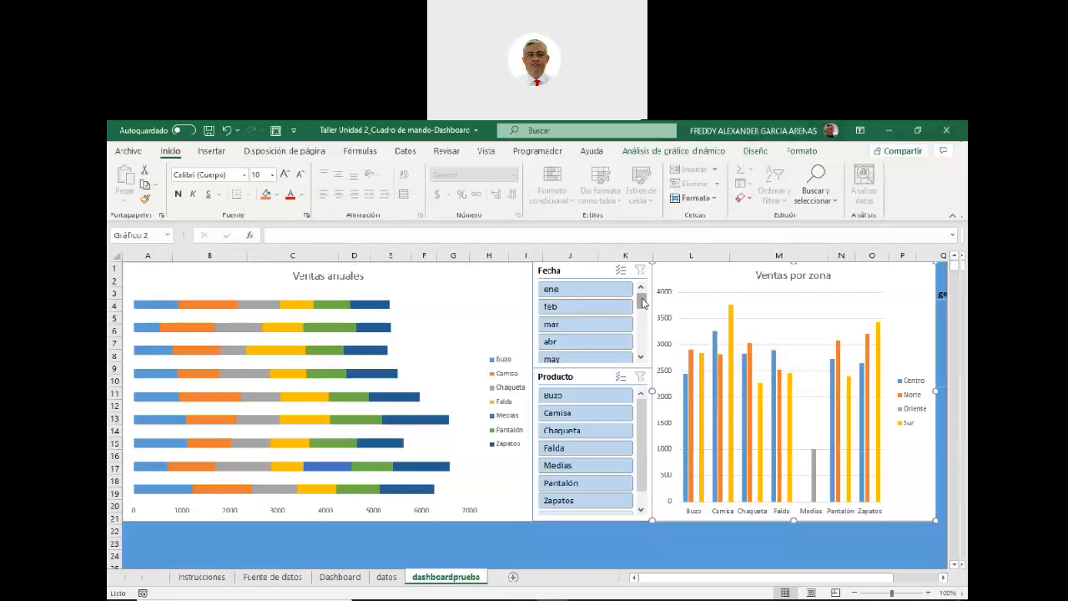
Test the slicers by filtering Fecha to ene, clearing that filter, and filtering Producto to Buzo
click(564, 291)
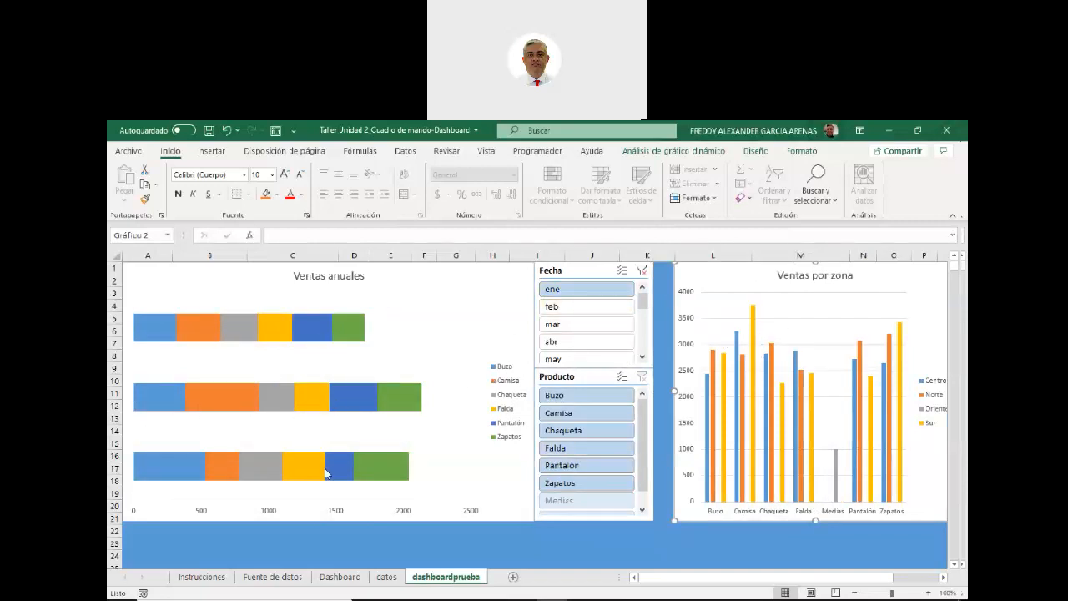
click(642, 270)
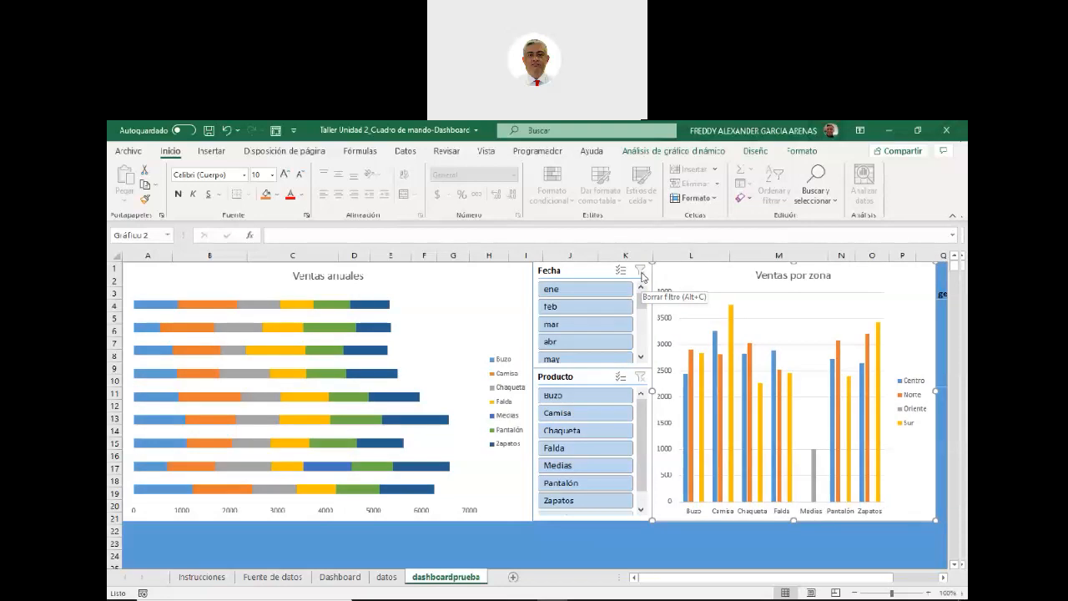
click(557, 402)
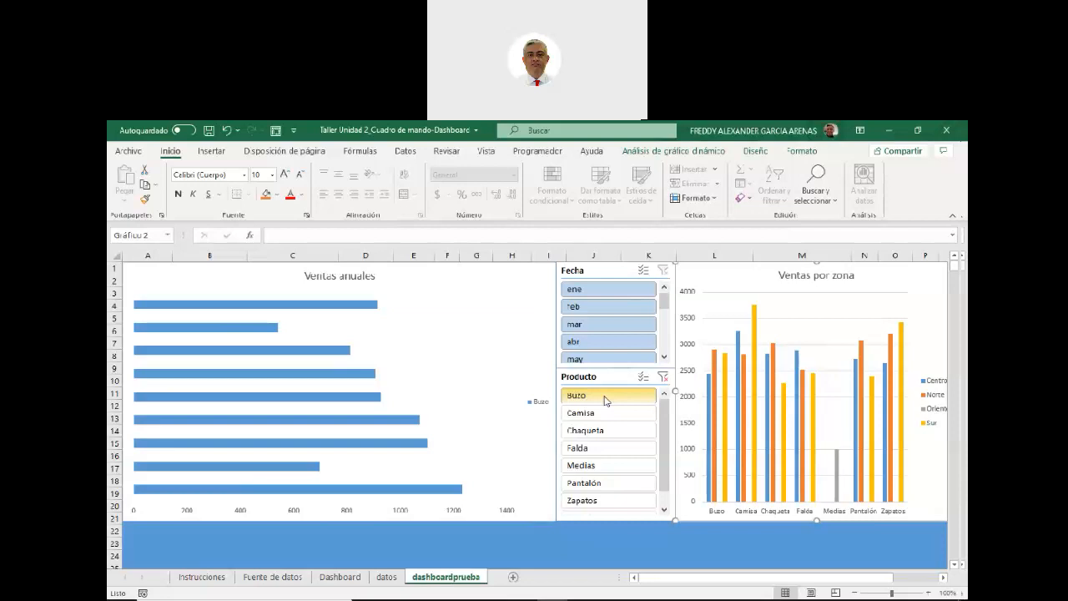
Show the primary vertical axis (Vertical primario) of the Ventas anuales chart again
click(439, 353)
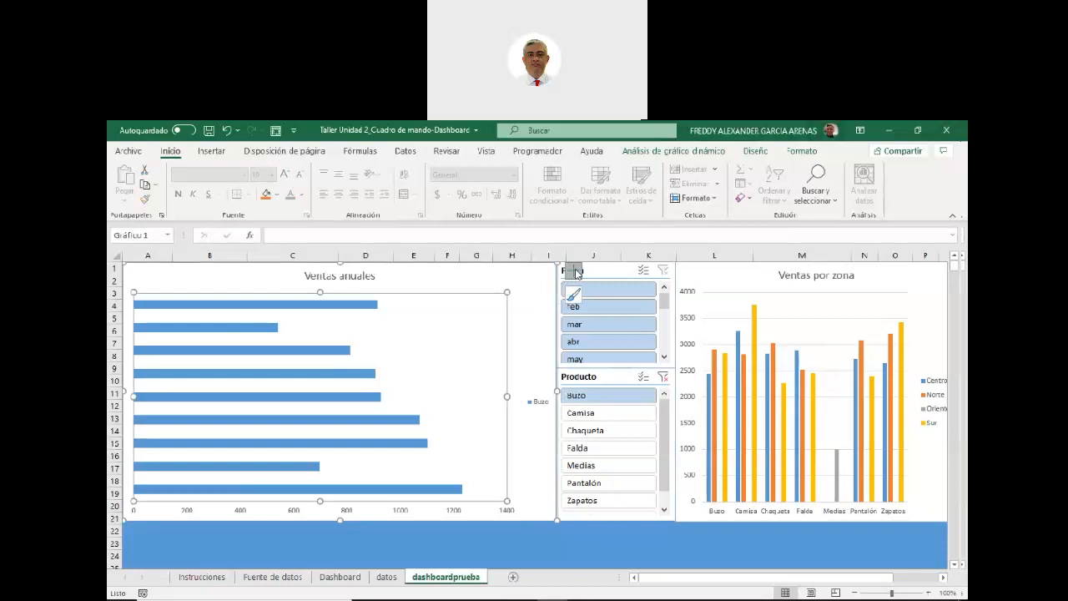
click(575, 271)
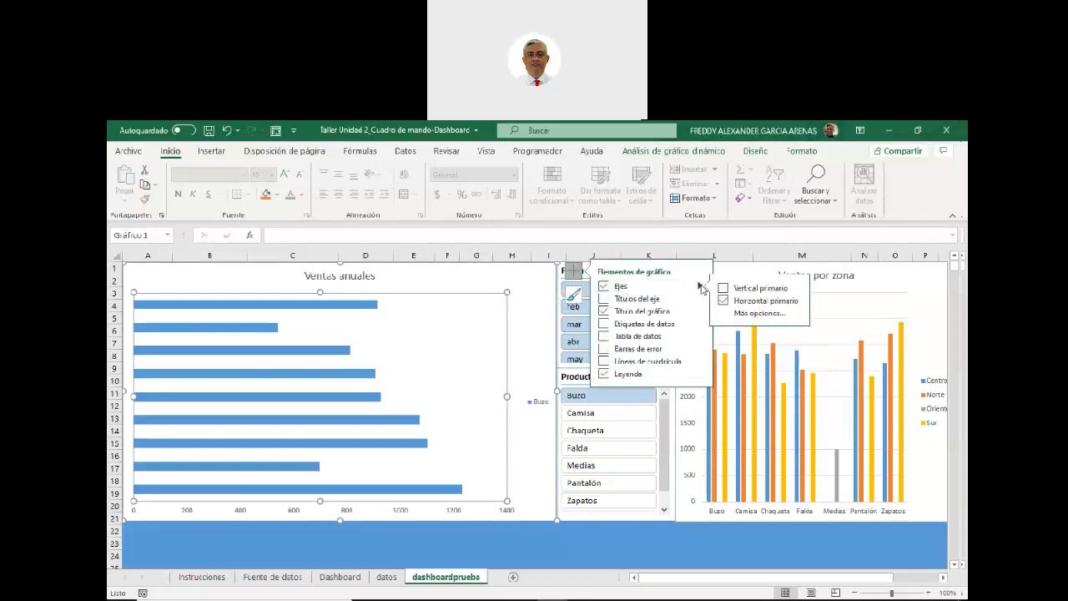
click(724, 288)
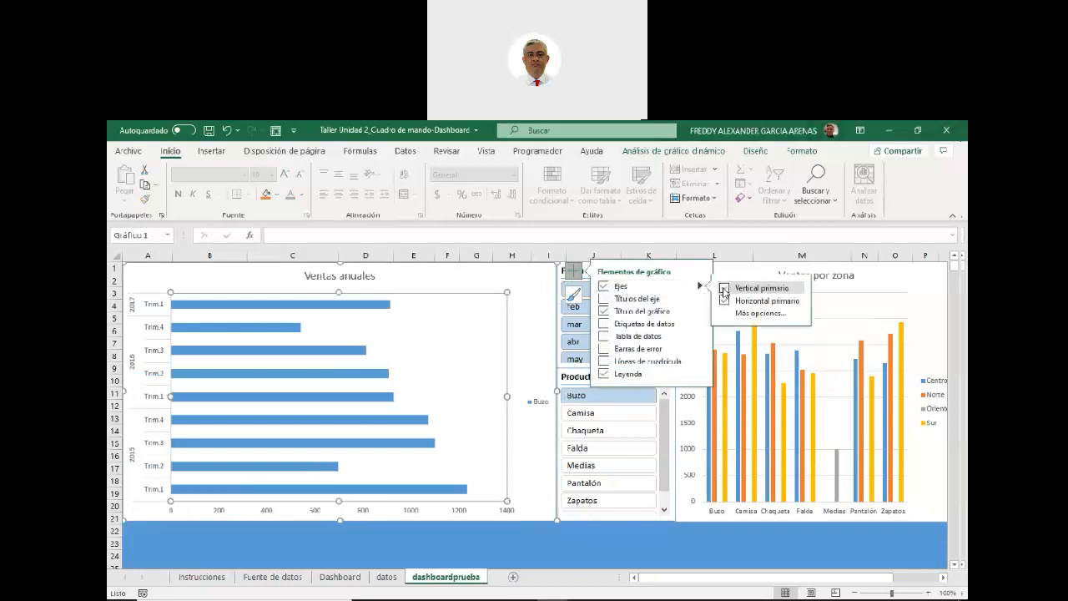
click(540, 311)
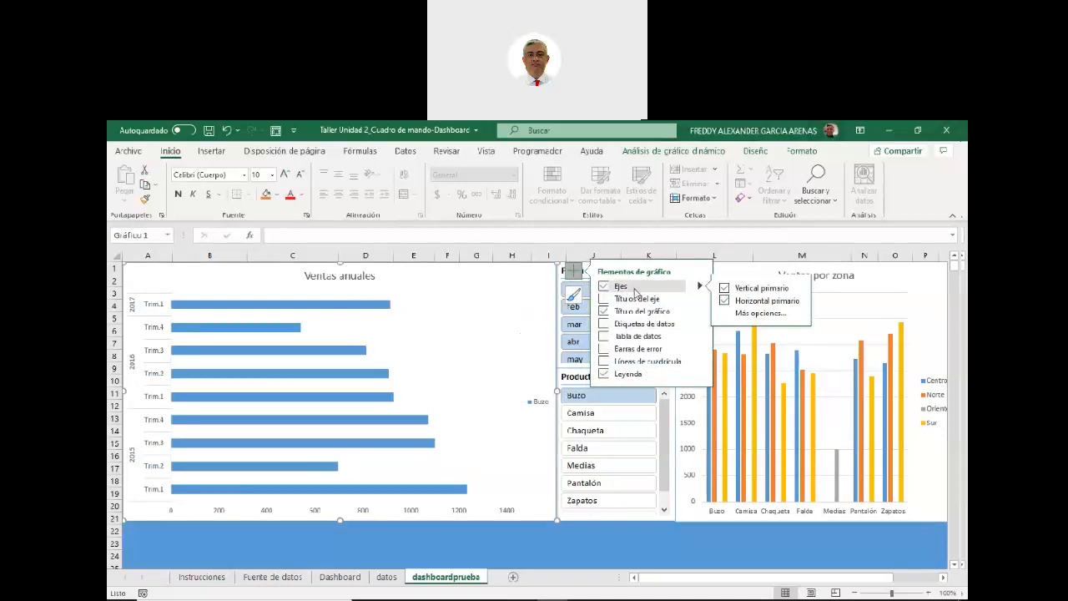
click(574, 275)
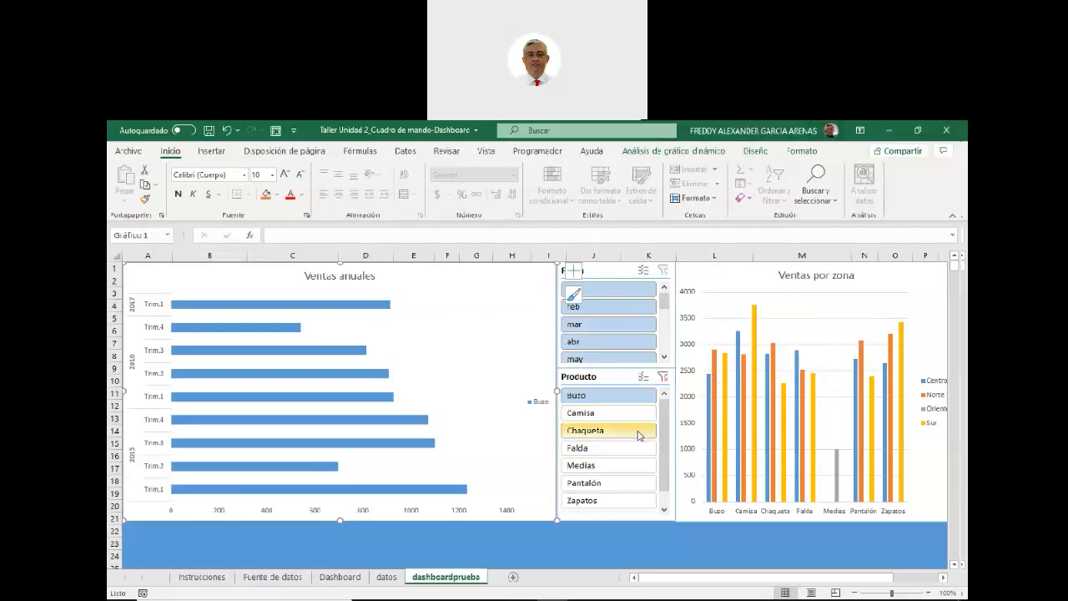
Apply the same shaded blue slicer style to the Producto and Fecha slicers, and clear the Producto filter
click(597, 378)
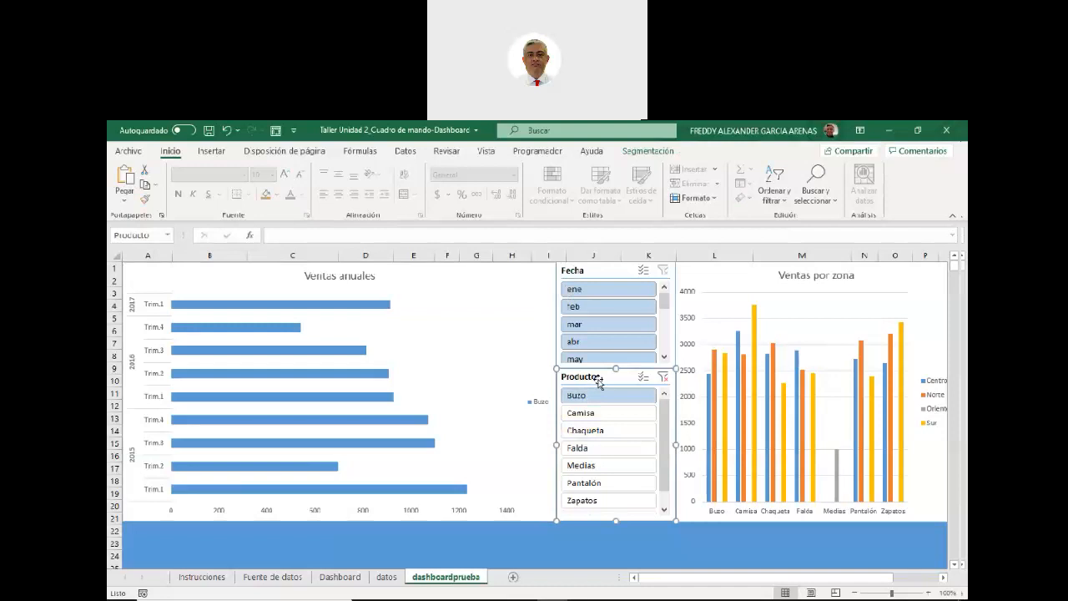
click(637, 152)
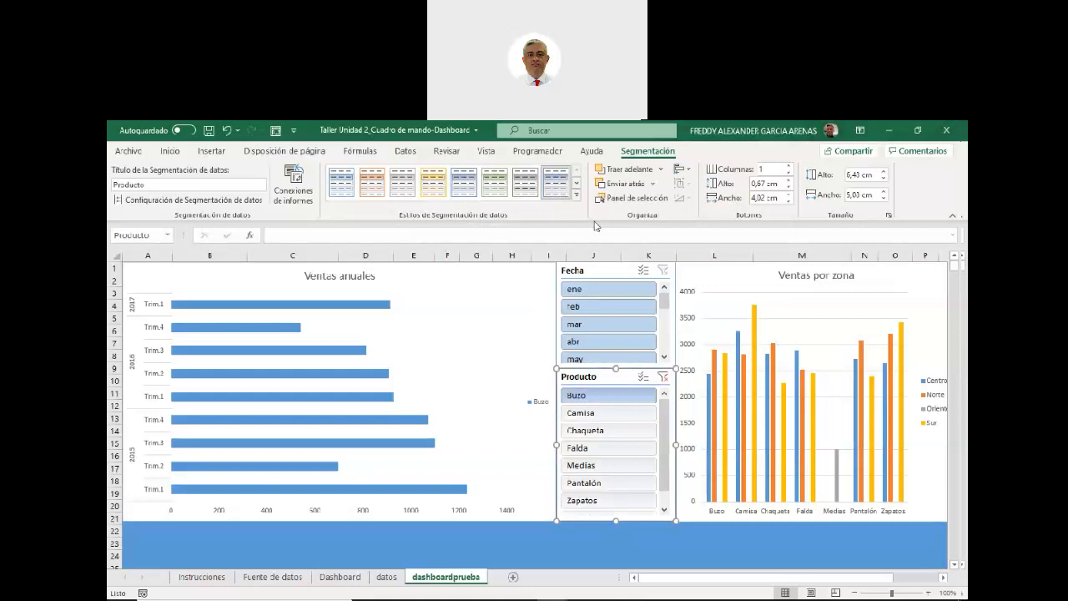
click(611, 271)
click(555, 181)
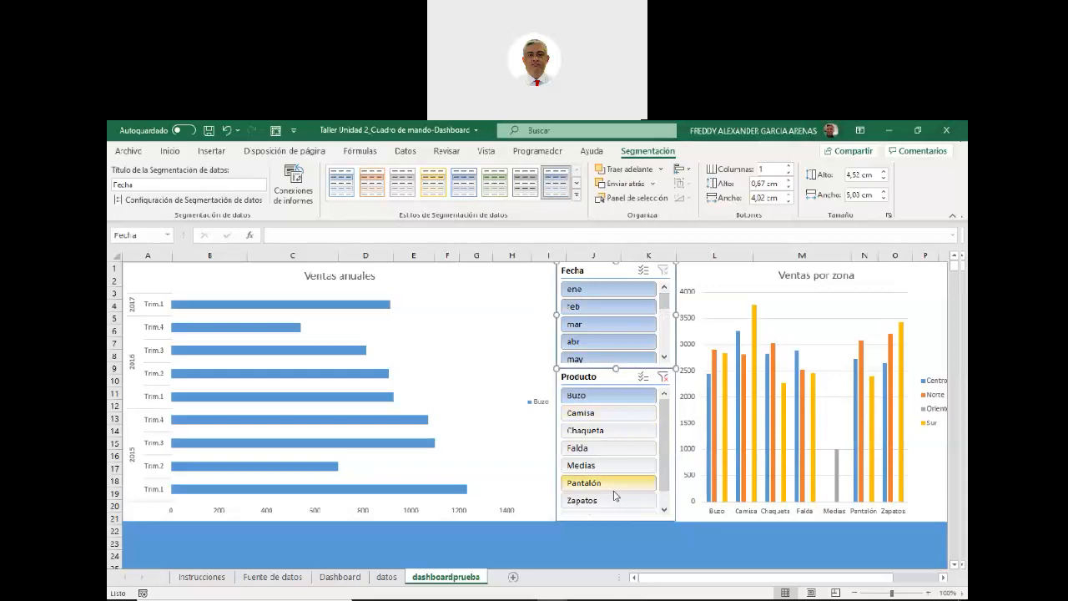
click(664, 378)
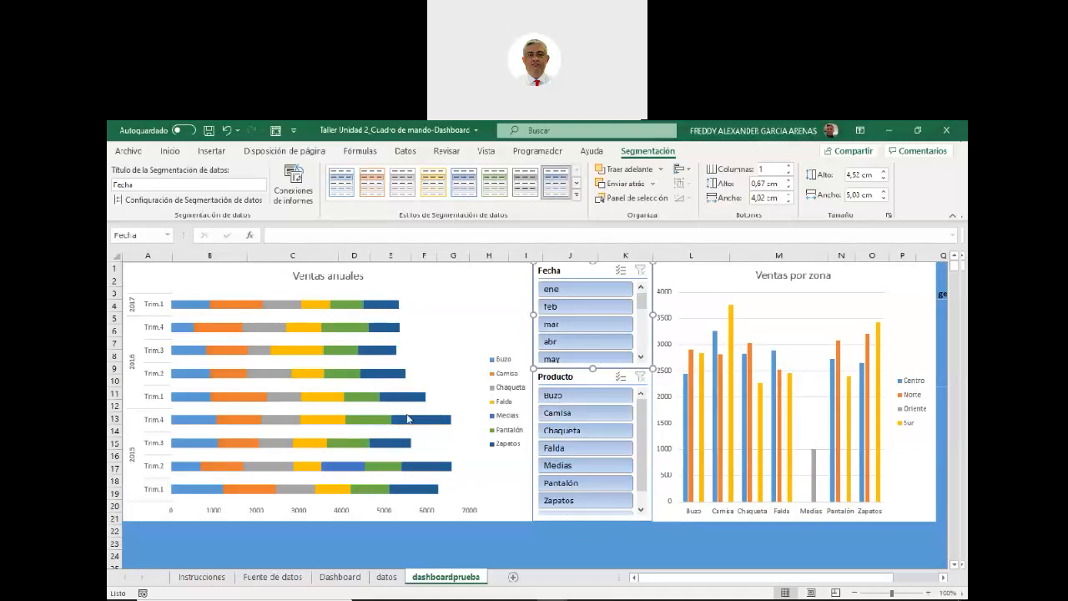
Switch the dashboardprueba sheet to Page Layout view and set its page orientation to landscape
mouse_move(408, 420)
click(810, 592)
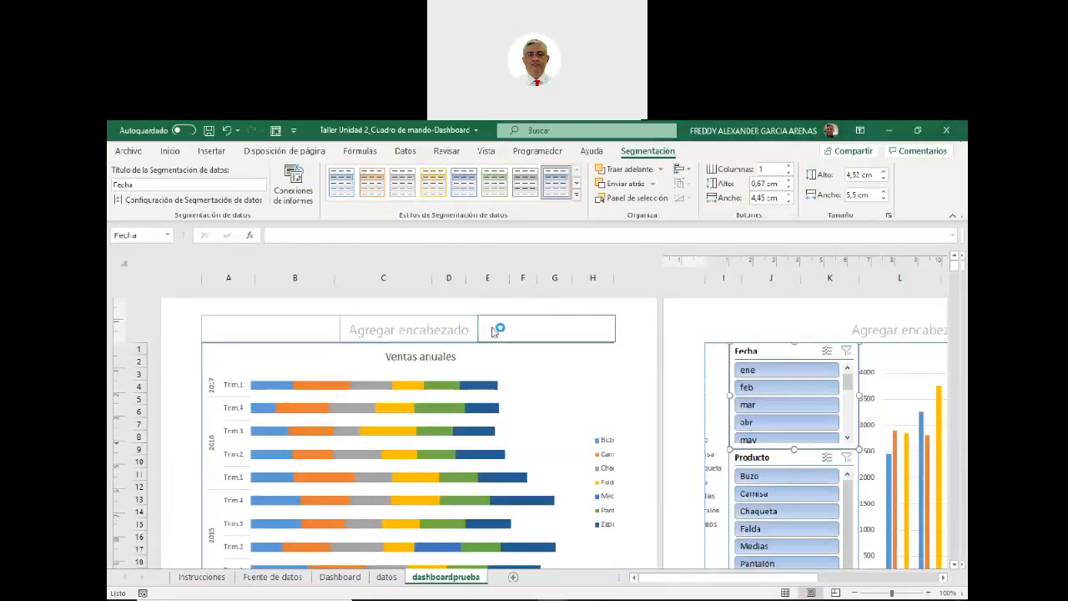
click(449, 330)
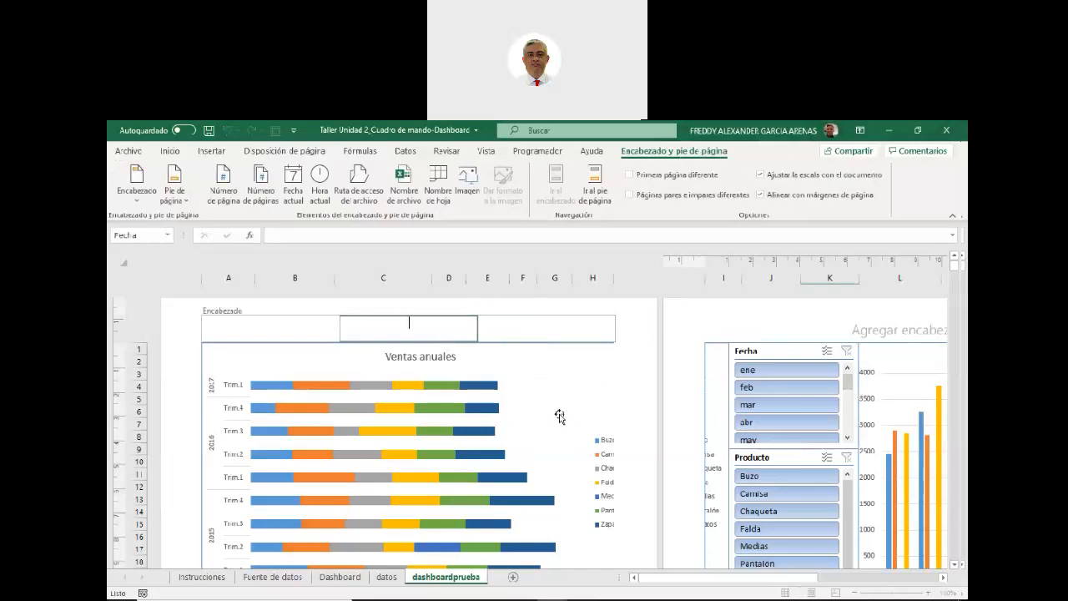
click(282, 151)
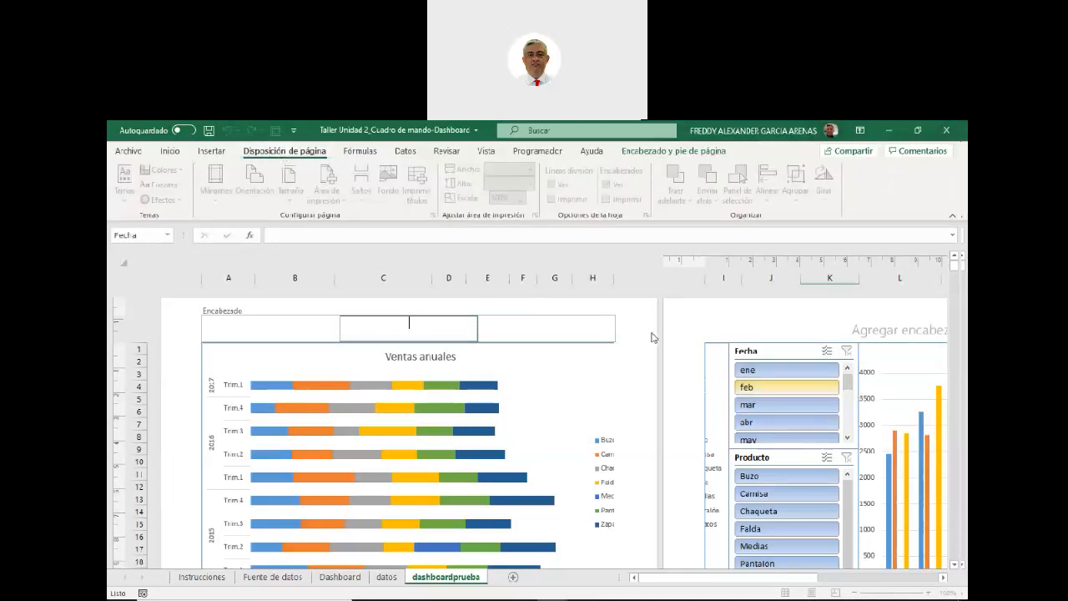
click(651, 368)
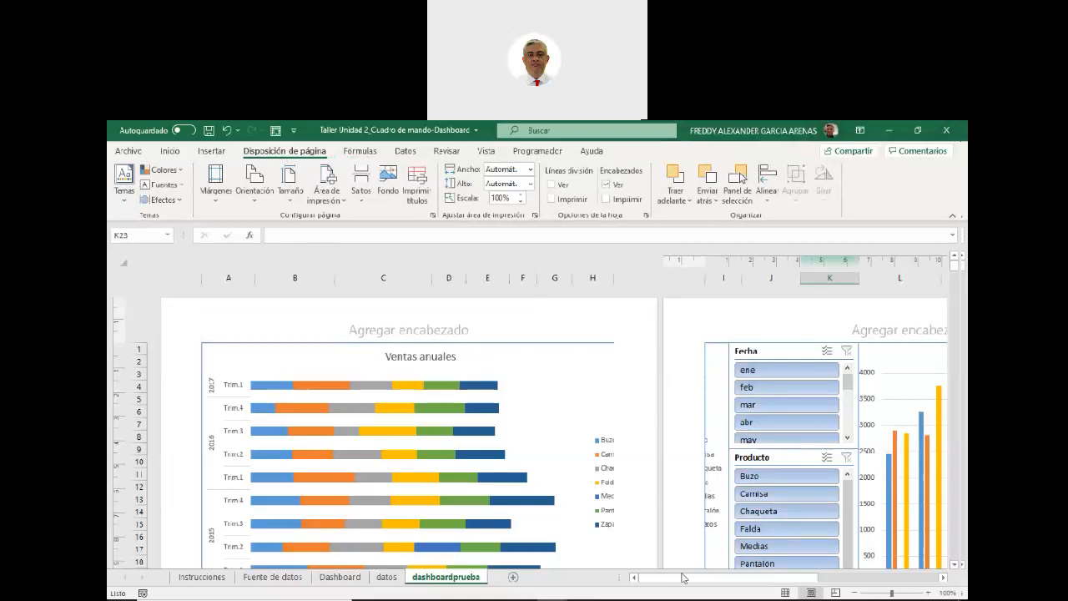
drag(684, 579, 630, 580)
click(255, 179)
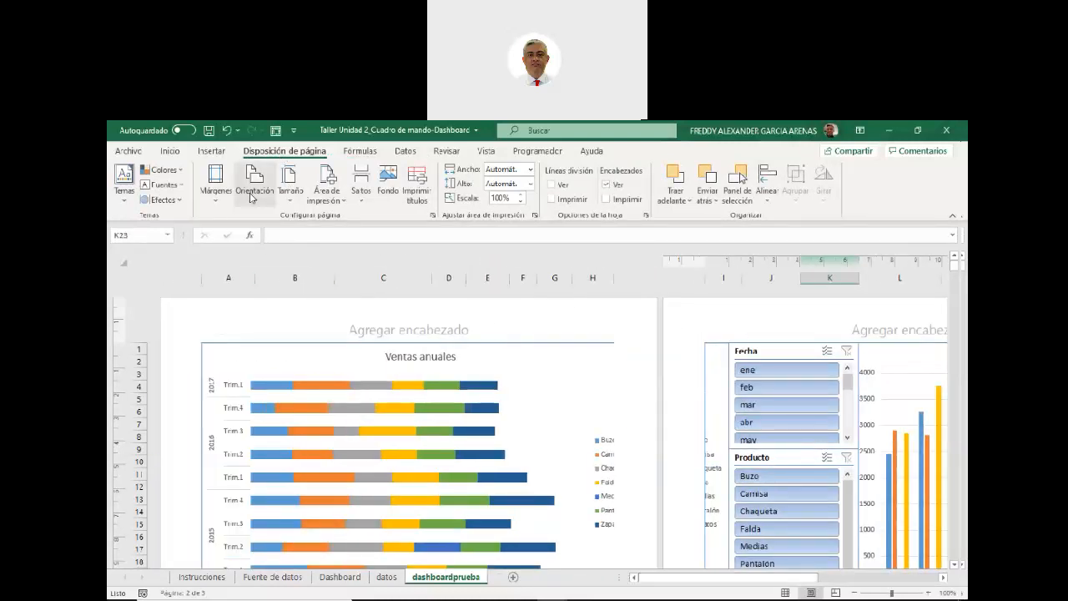
click(273, 250)
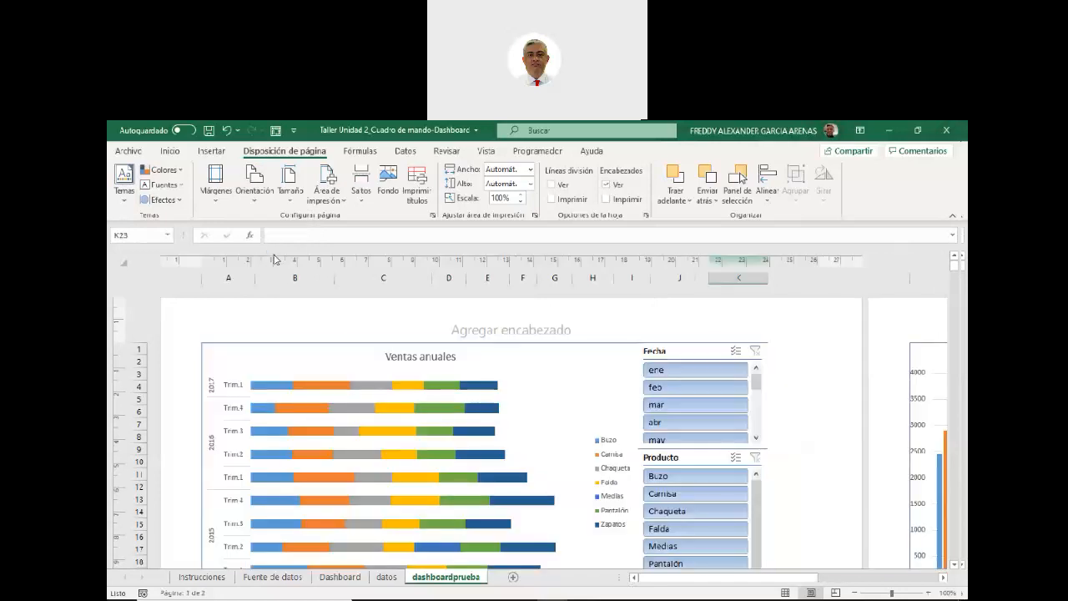
Examine how the dashboard sits on the landscape page, including the page's central header and footer areas
scroll(768, 464, down, 2)
scroll(768, 464, up, 2)
scroll(770, 464, down, 1)
scroll(770, 464, up, 1)
scroll(542, 418, down, 3)
scroll(542, 413, up, 3)
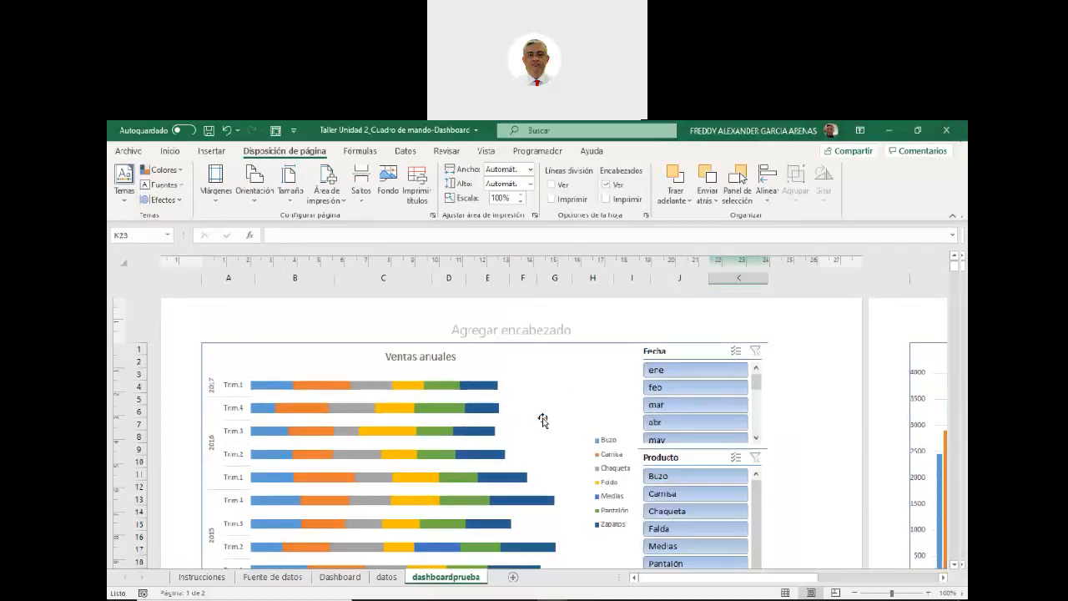
click(504, 330)
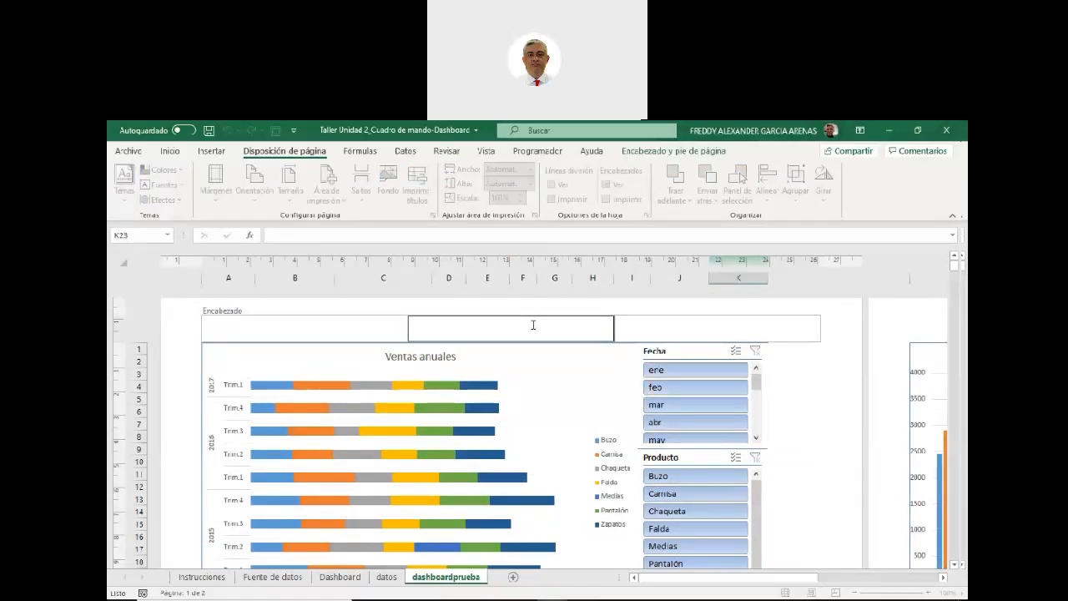
click(800, 473)
scroll(802, 470, down, 6)
click(528, 462)
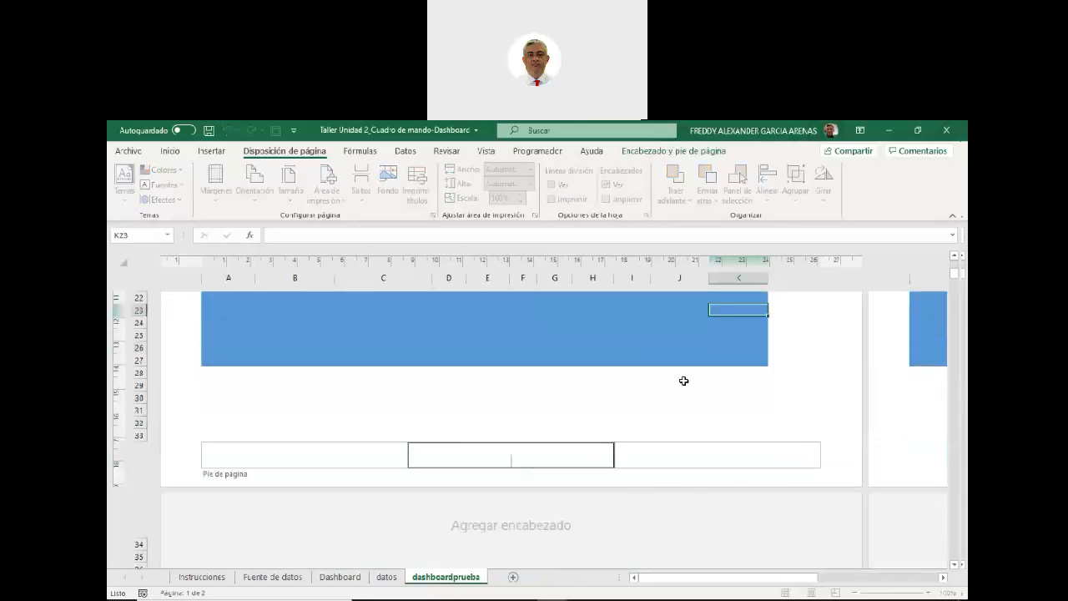
click(619, 345)
scroll(565, 401, up, 3)
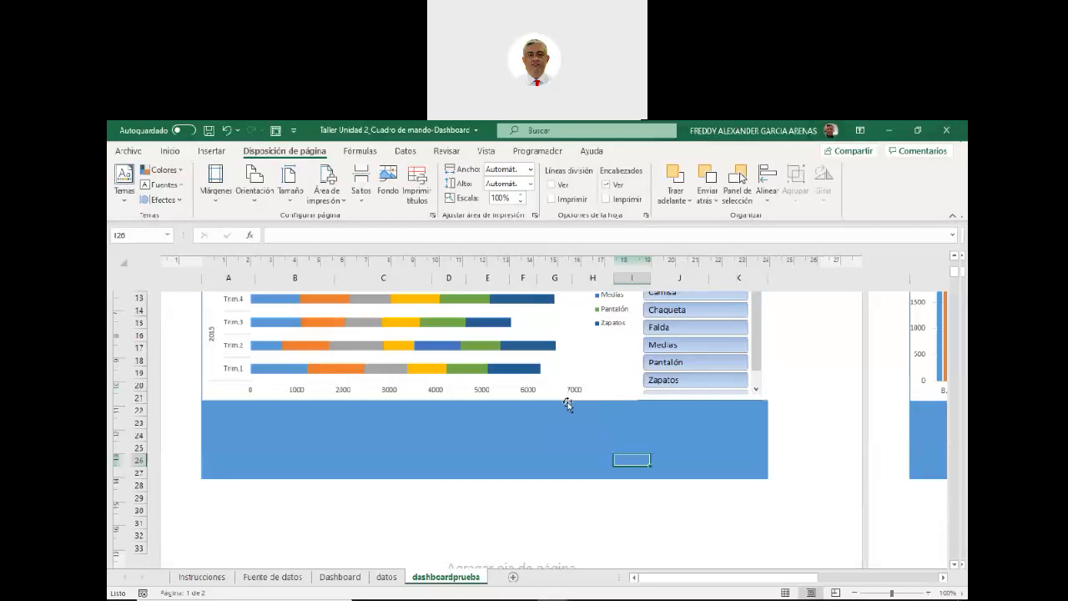
click(483, 431)
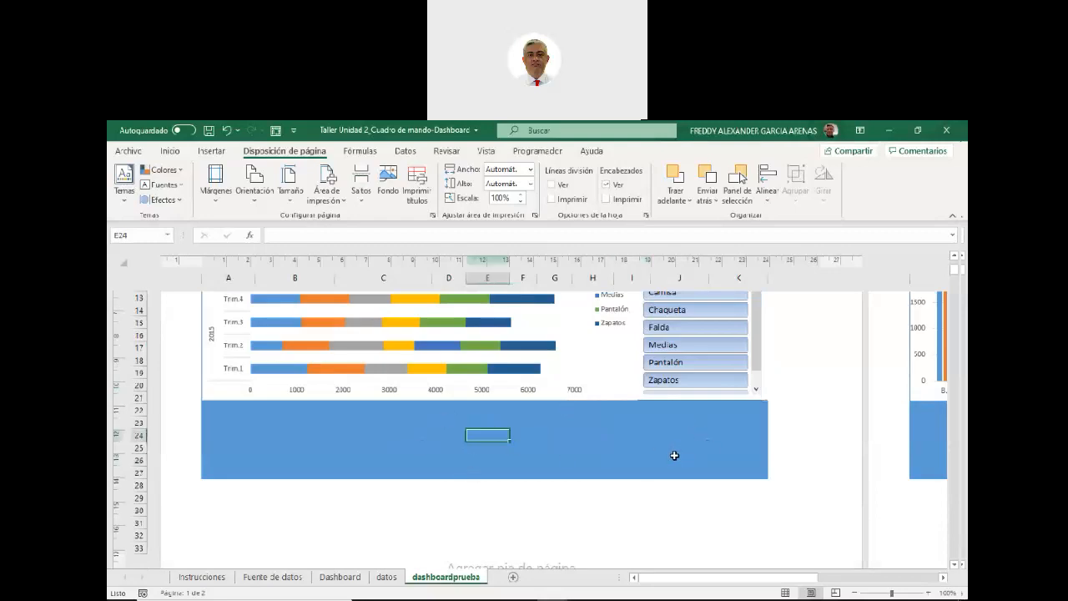
scroll(674, 454, up, 3)
scroll(675, 456, up, 3)
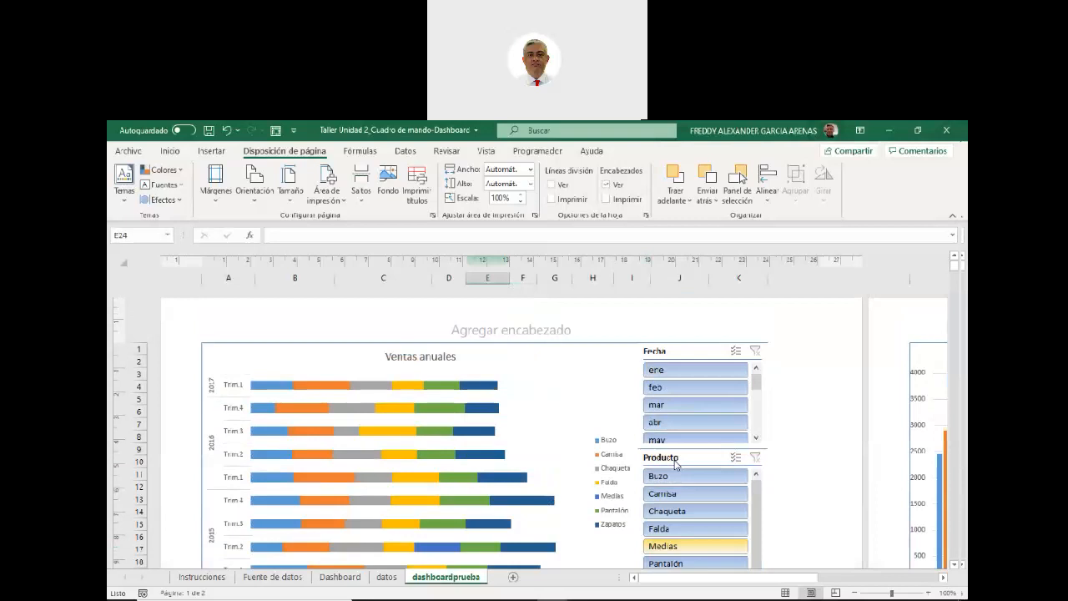
scroll(676, 464, down, 3)
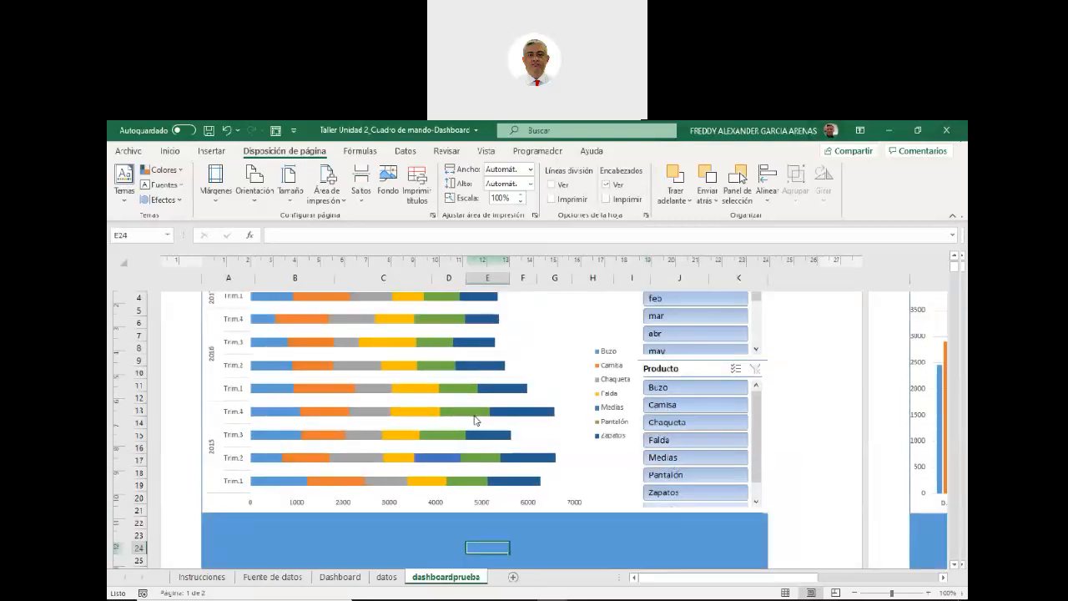
Return the dashboardprueba sheet to Normal view at 100% zoom and collapse the ribbon to give the dashboard more room
scroll(561, 411, up, 3)
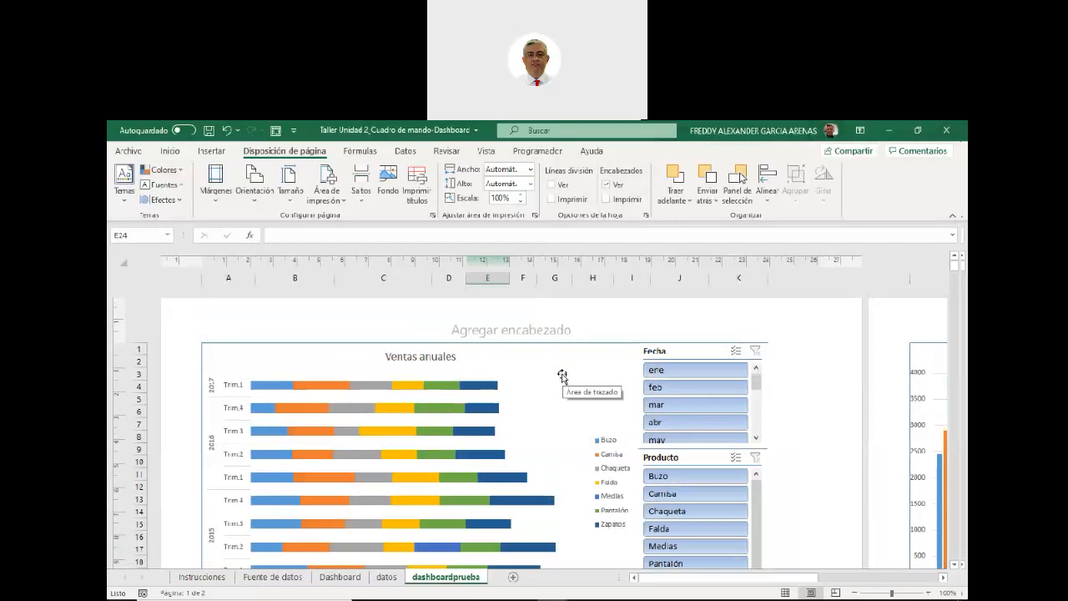
click(784, 592)
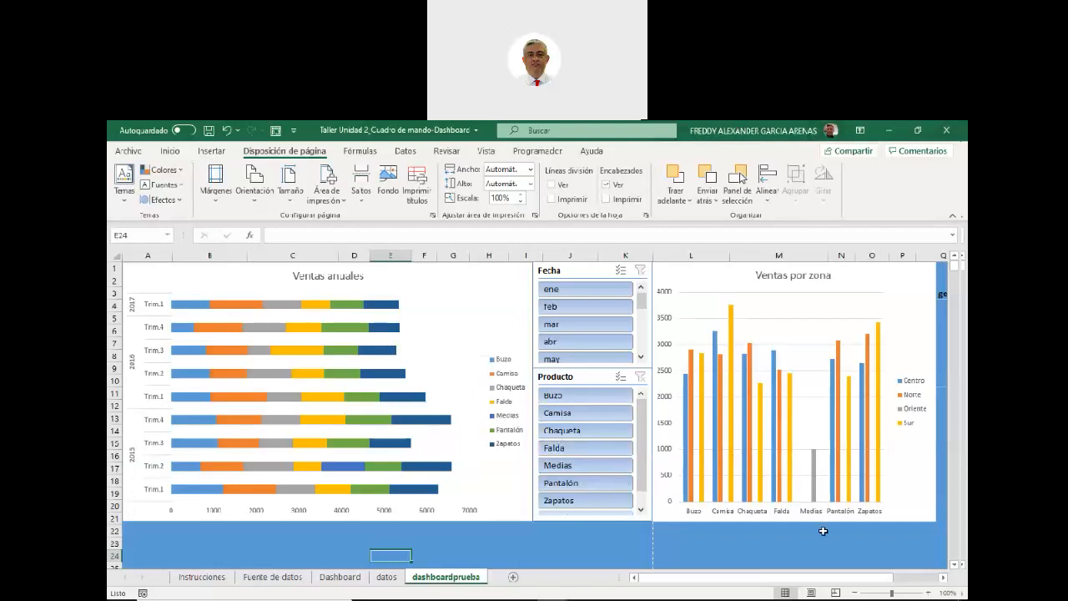
click(853, 594)
click(853, 593)
click(853, 593)
click(853, 594)
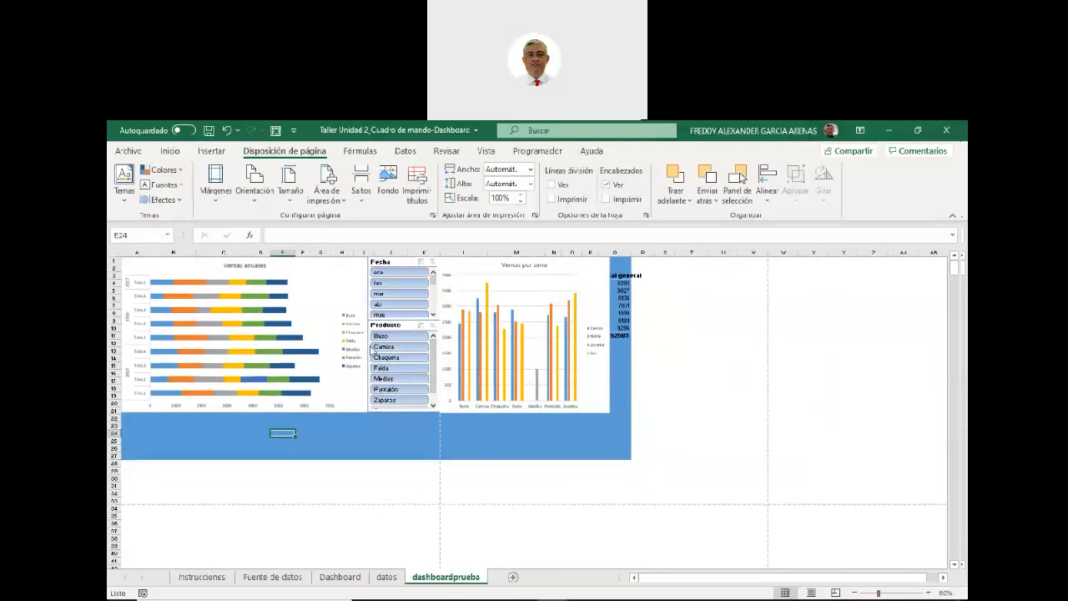
mouse_move(929, 593)
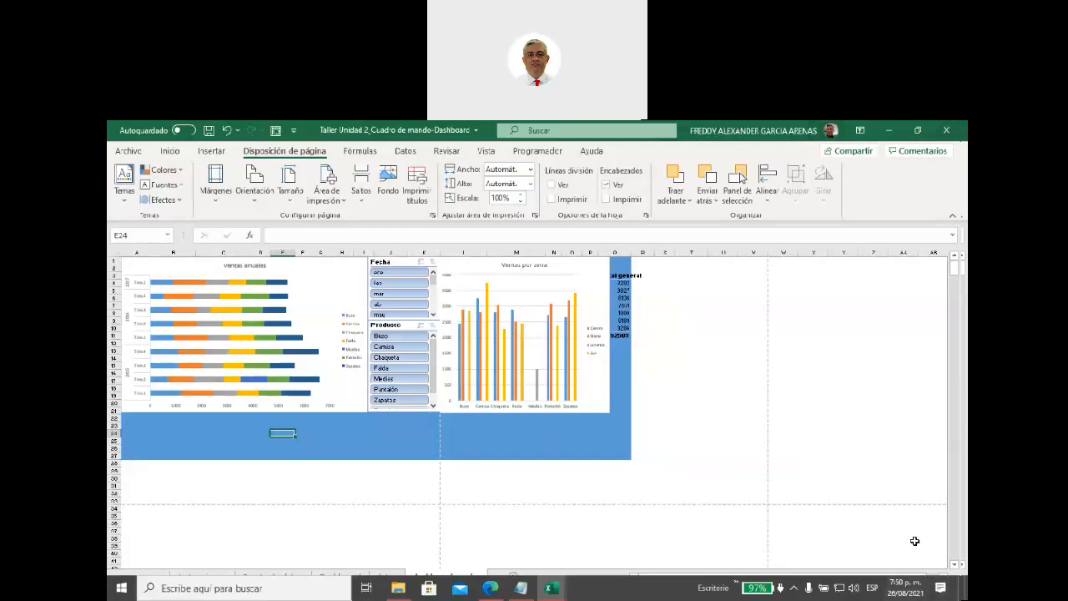
click(929, 592)
click(928, 592)
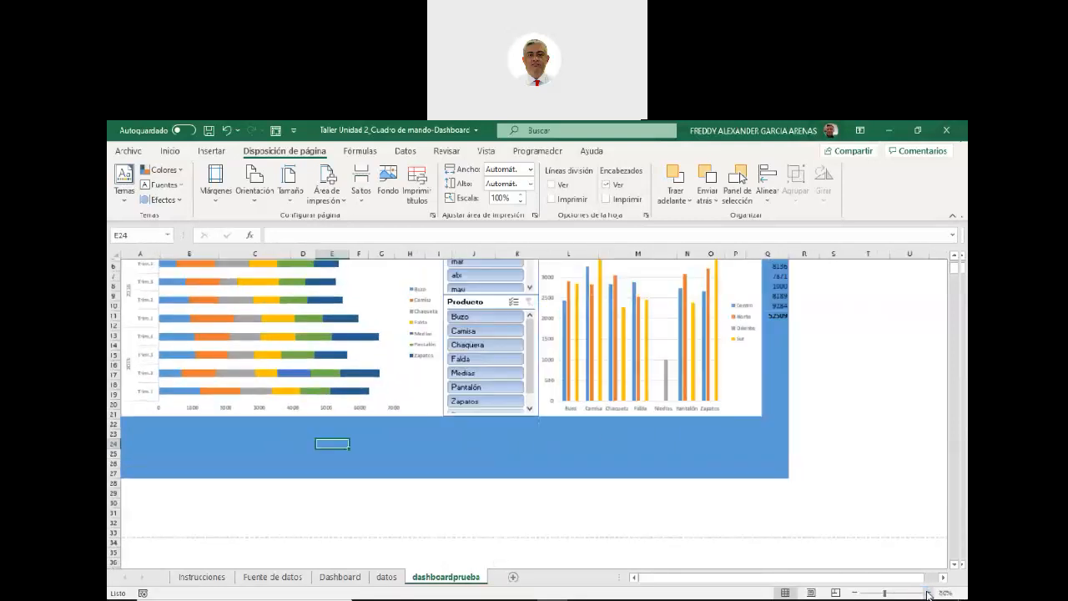
click(928, 592)
click(928, 592)
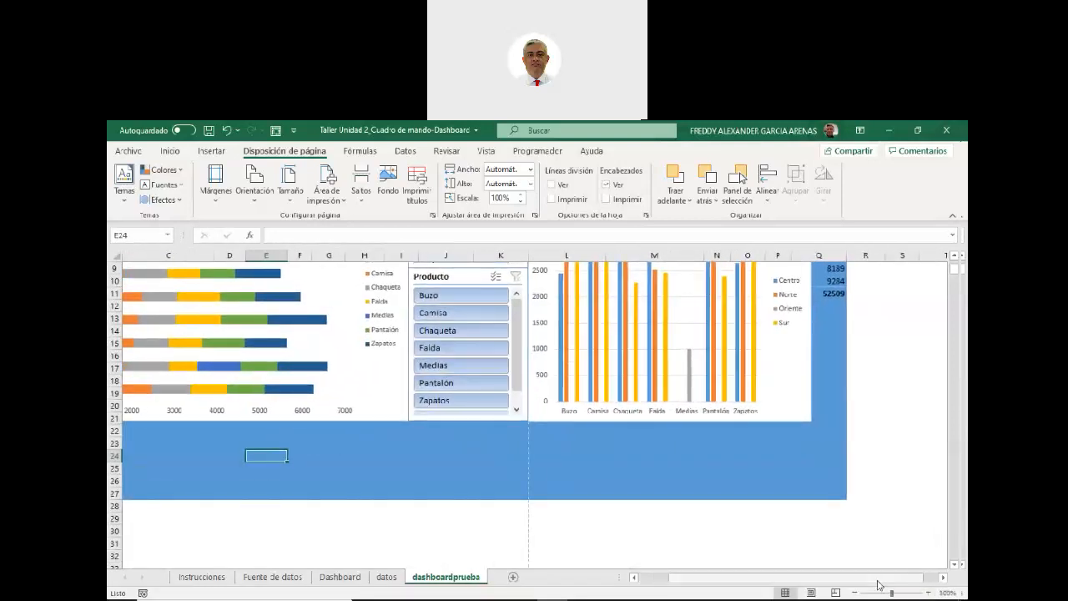
drag(875, 577, 802, 579)
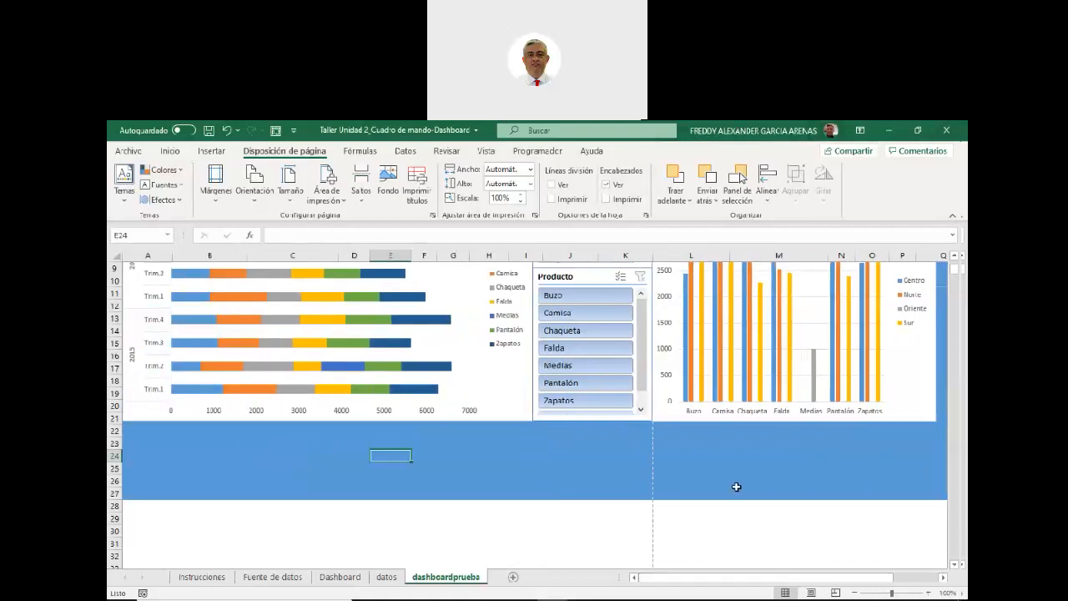
scroll(736, 488, up, 3)
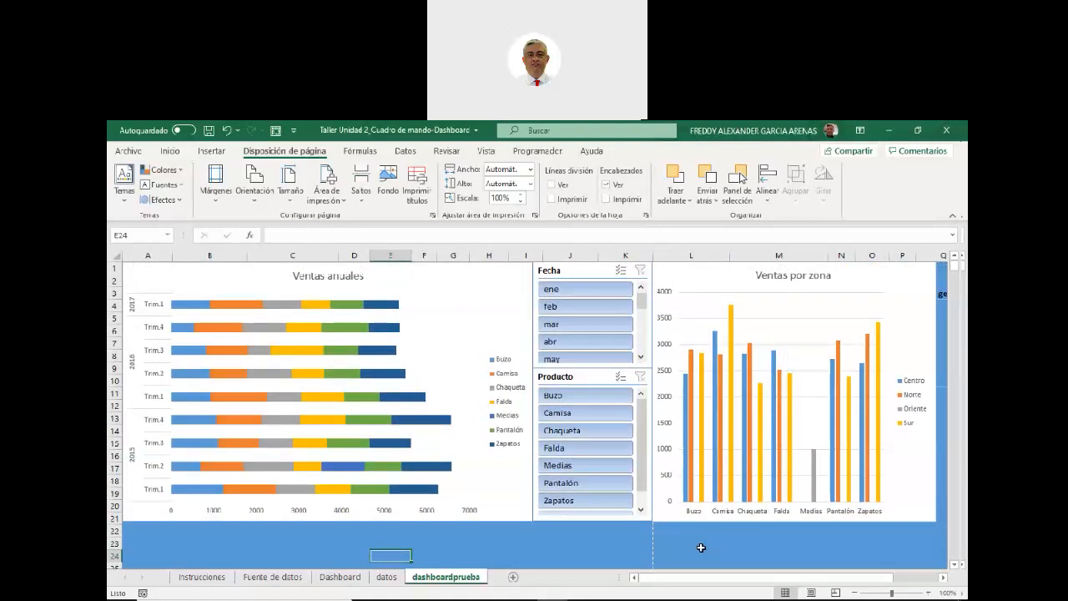
click(952, 215)
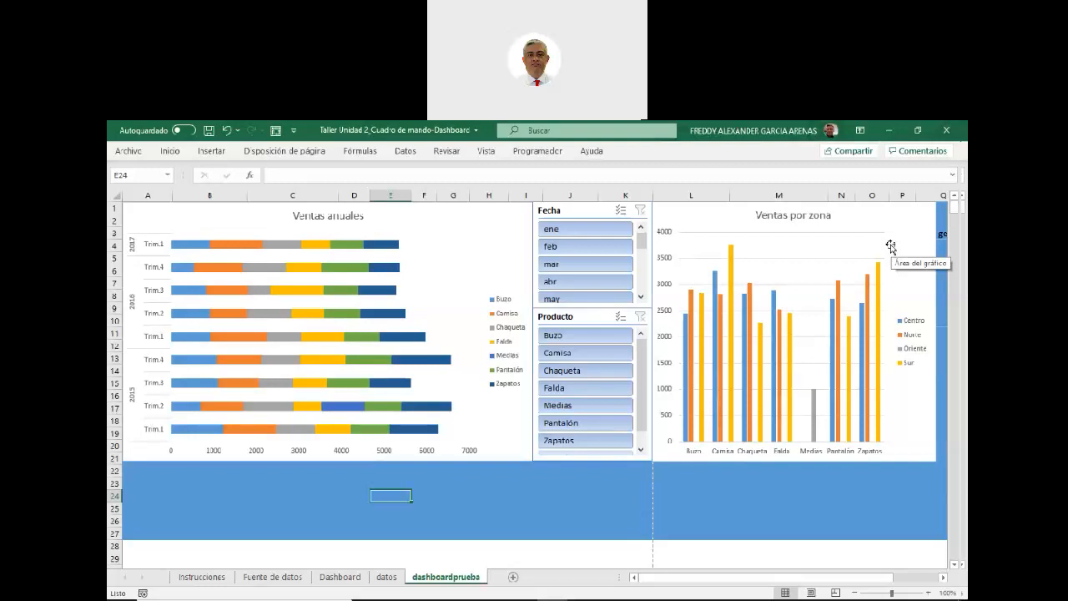
Shrink the Ventas anuales chart and move it below the PivotTable that it covers
mouse_move(378, 363)
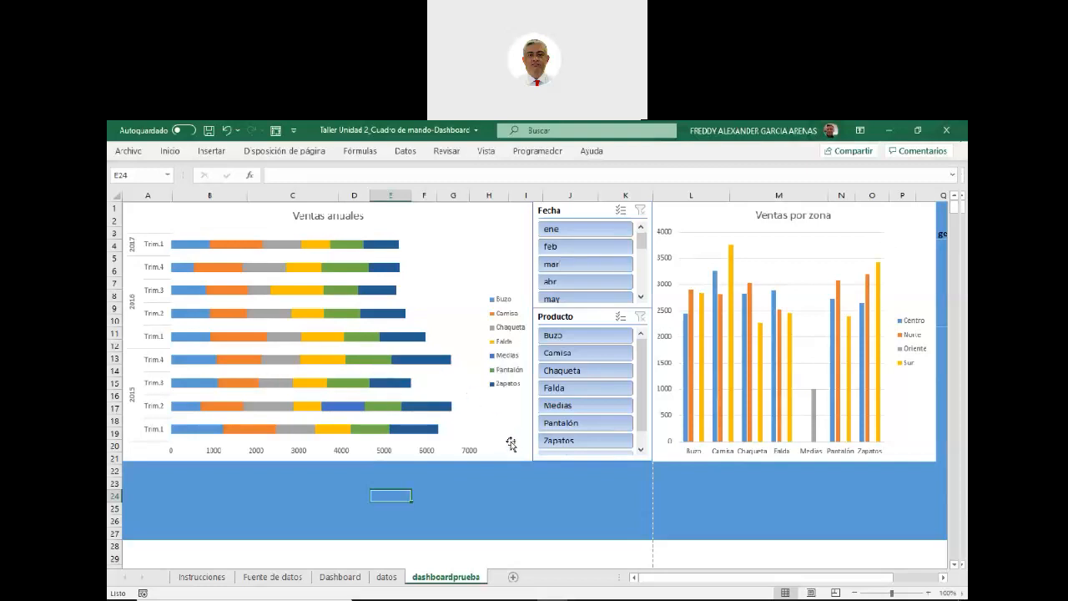
click(532, 458)
drag(534, 460, 474, 401)
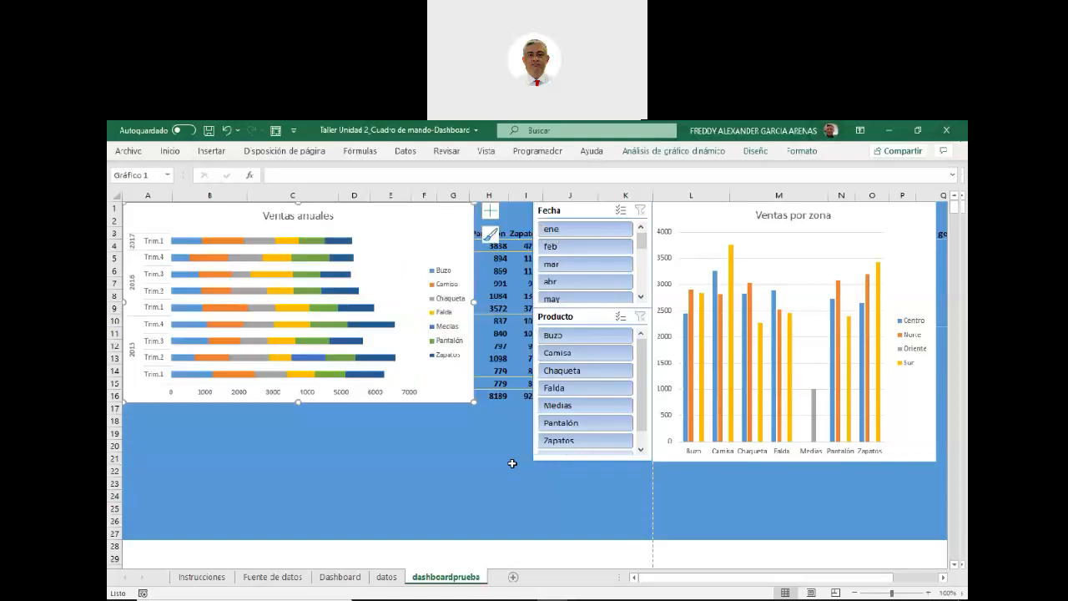
drag(382, 209, 418, 405)
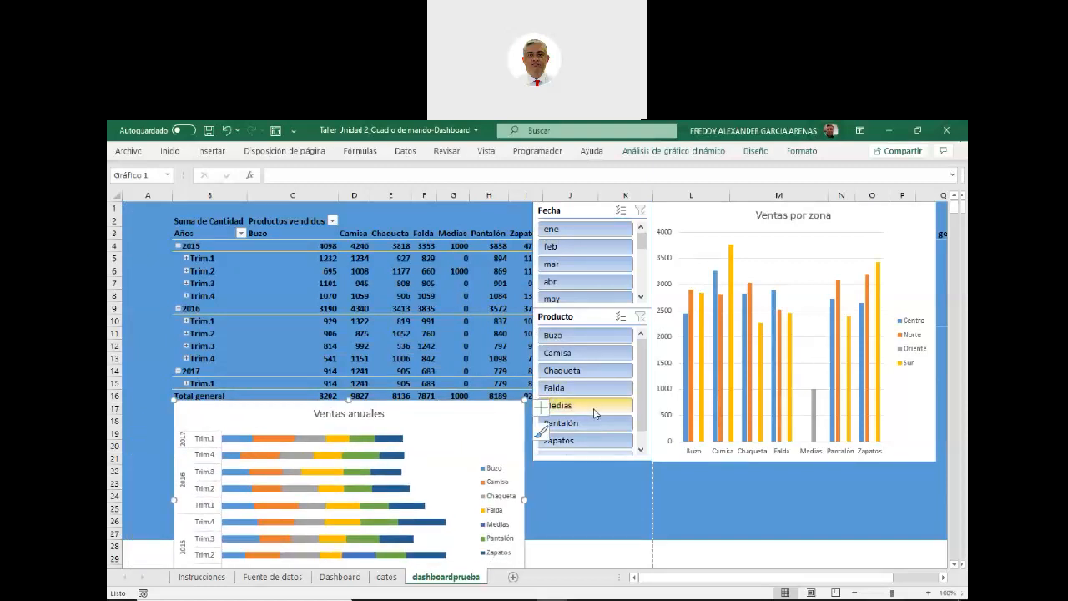
Filter the Producto slicer to Camisa and fill the white cells beside the narrowed PivotTable with the background blue
click(564, 356)
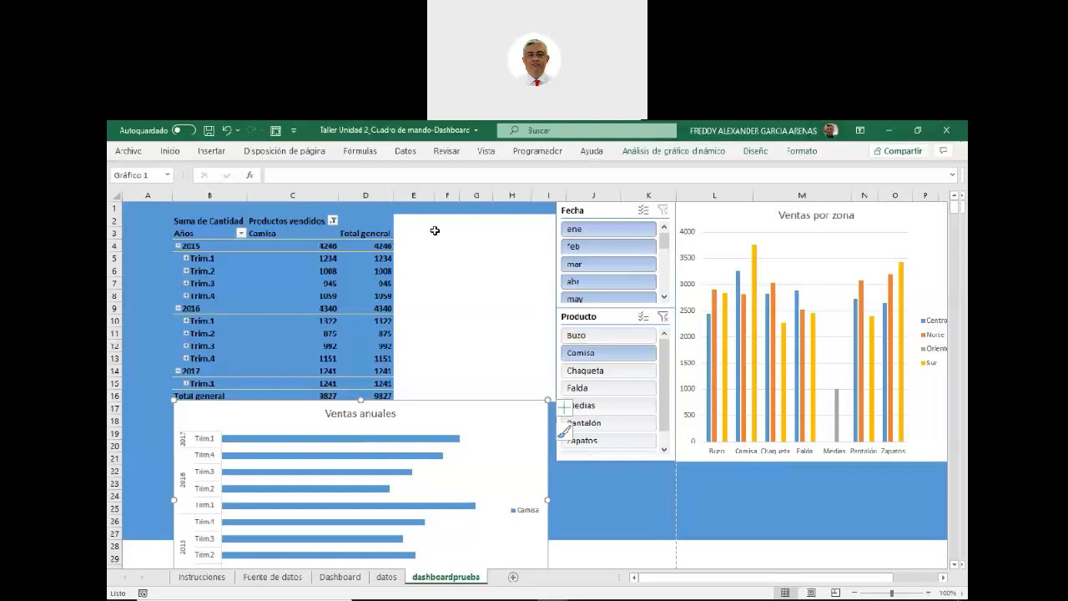
drag(409, 215, 637, 406)
click(170, 151)
click(266, 195)
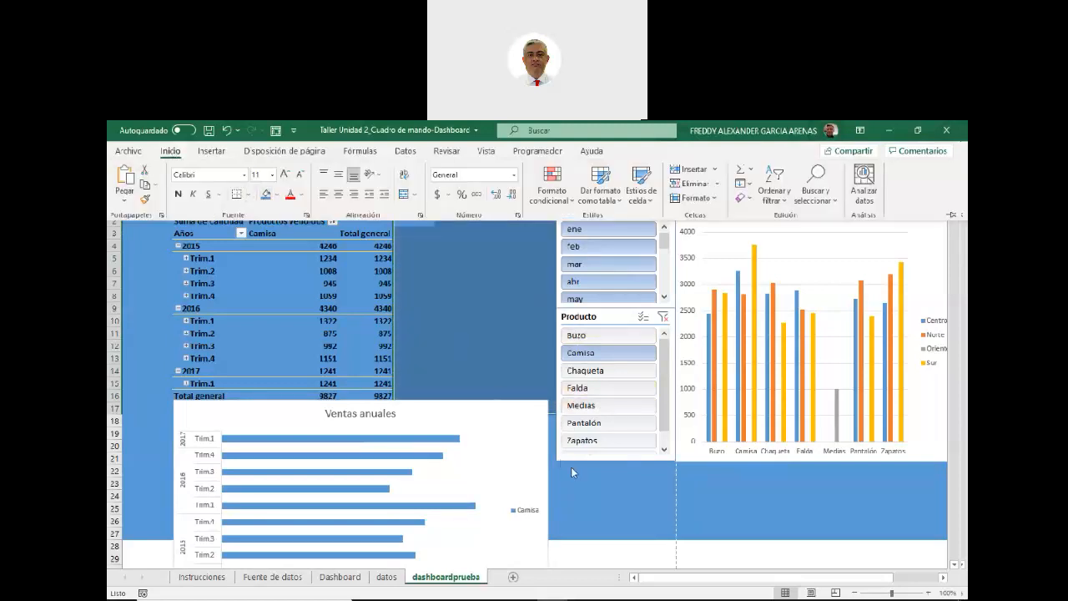
click(366, 210)
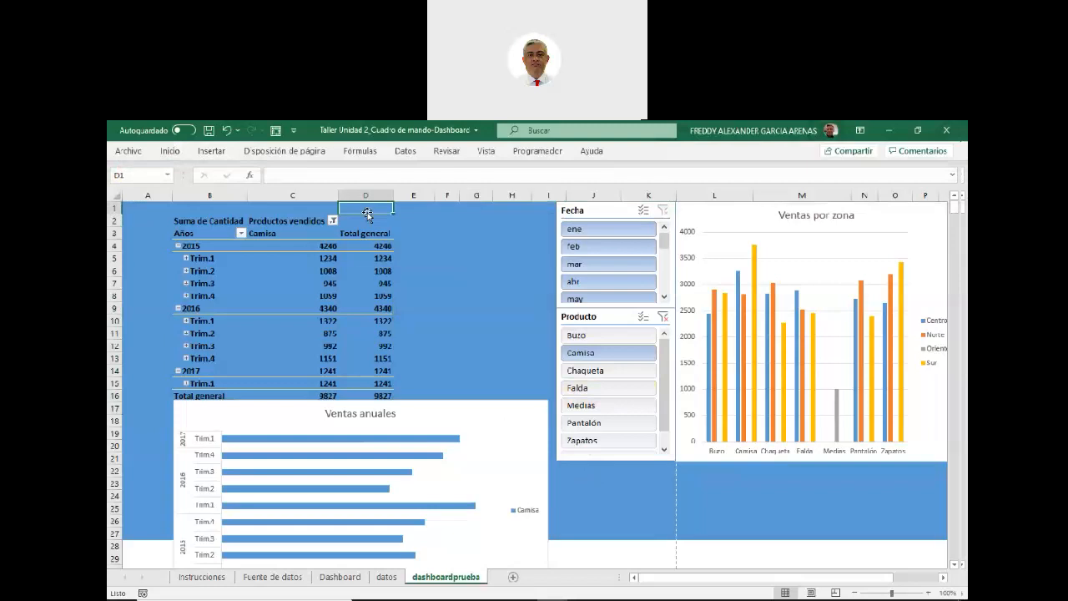
click(260, 233)
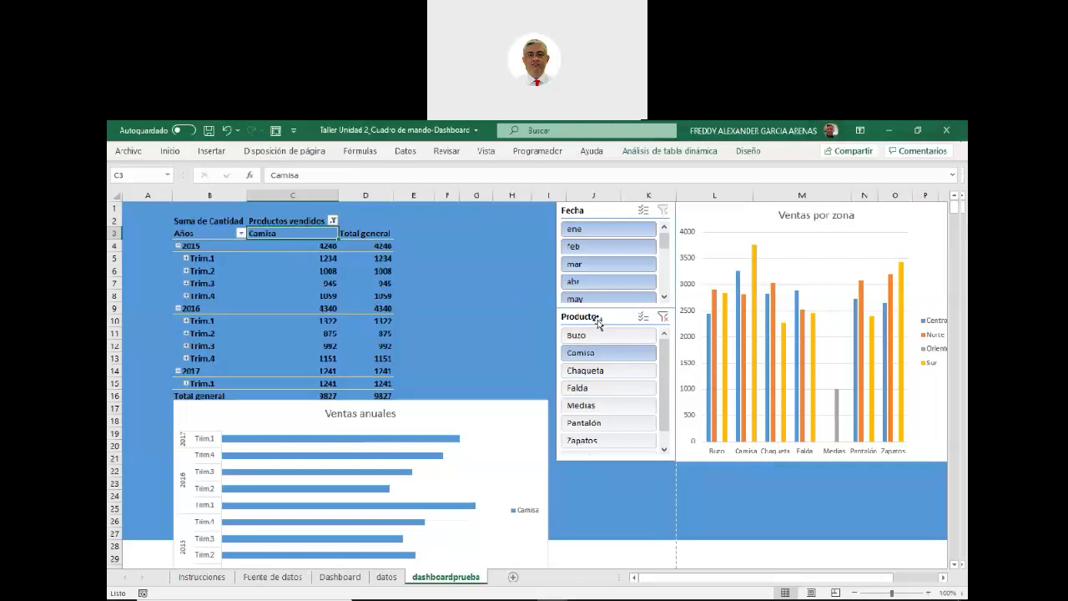
Move the Ventas anuales chart back over the PivotTable, enlarge it to meet the slicers down to row 21, and clear the Producto filter
drag(425, 417, 420, 279)
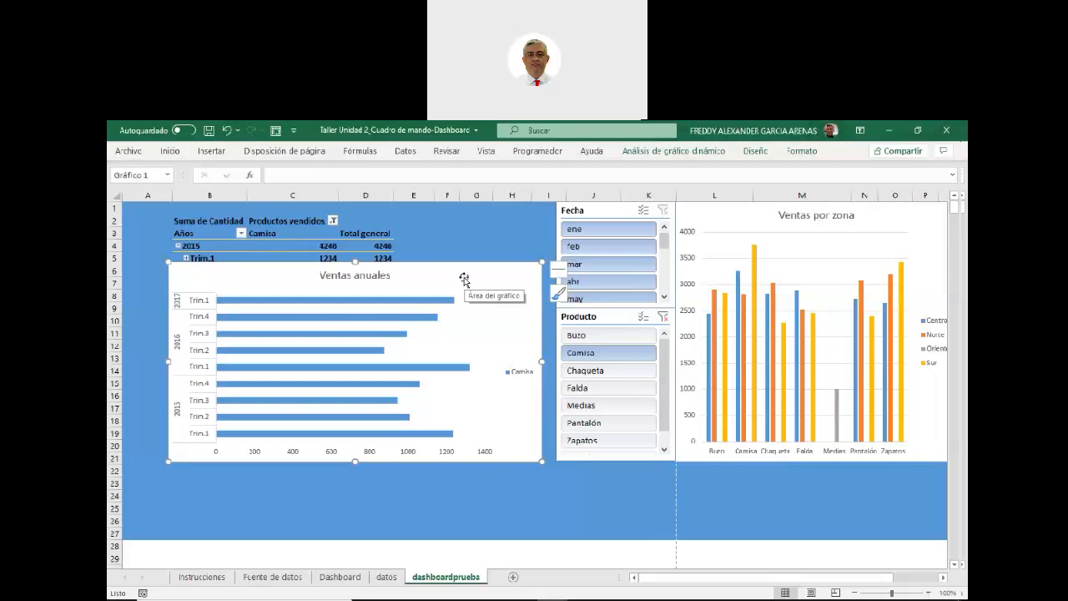
drag(441, 269, 397, 211)
drag(496, 402, 556, 460)
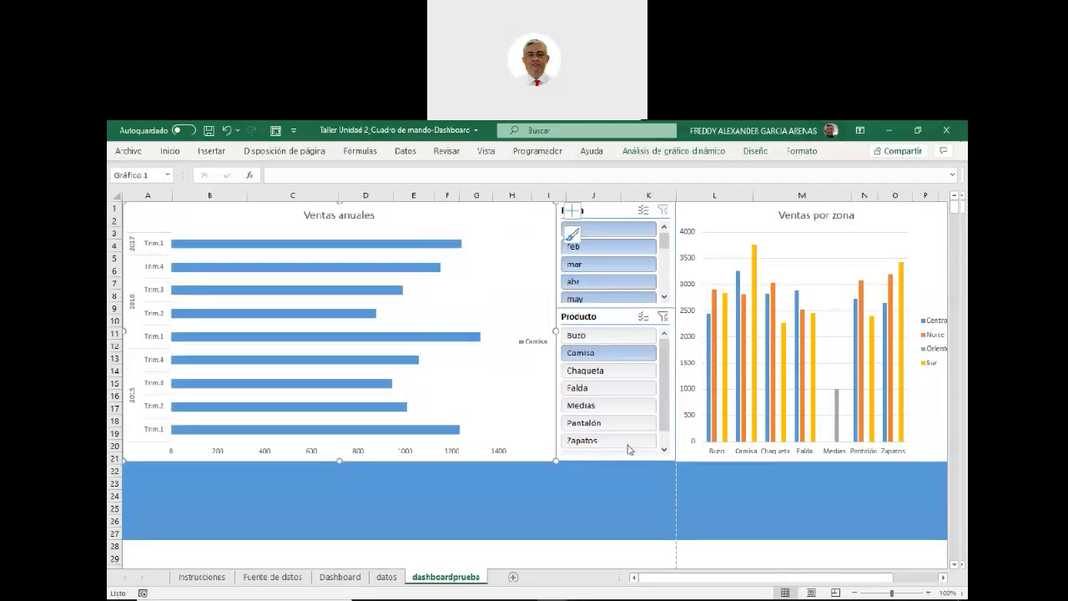
click(615, 486)
click(663, 317)
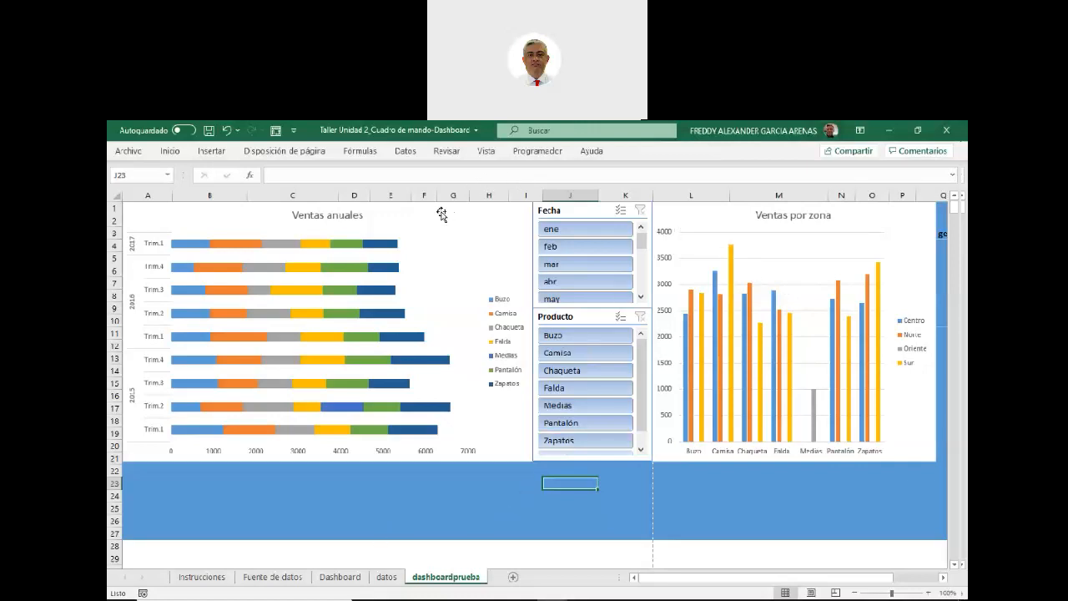
Move the Ventas anuales chart down to inspect the PivotTable behind it, and put it back at the sheet's upper edge
drag(441, 215, 451, 410)
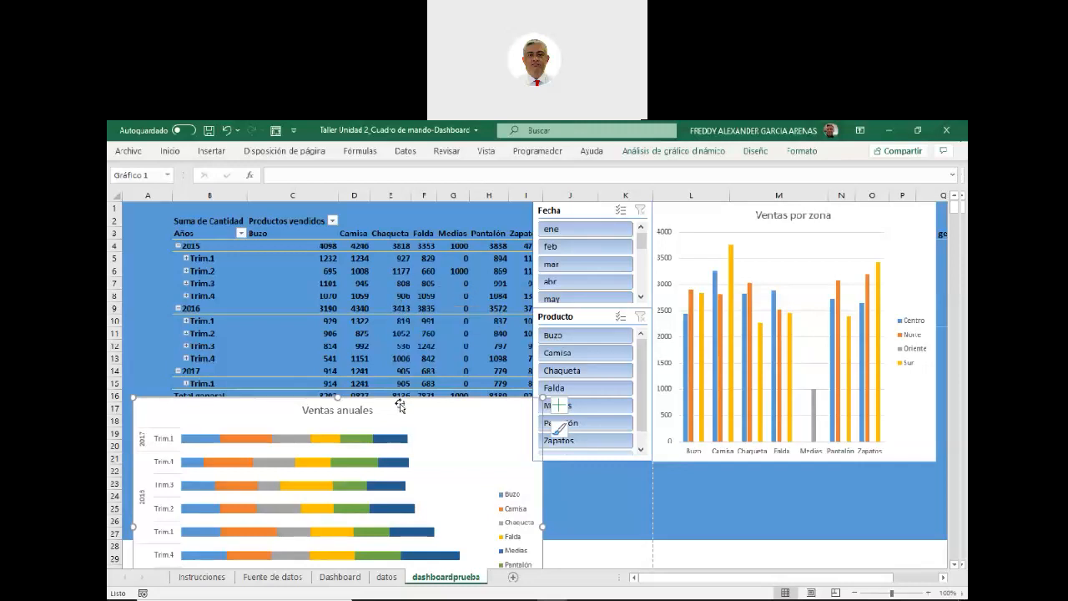
drag(398, 409, 386, 216)
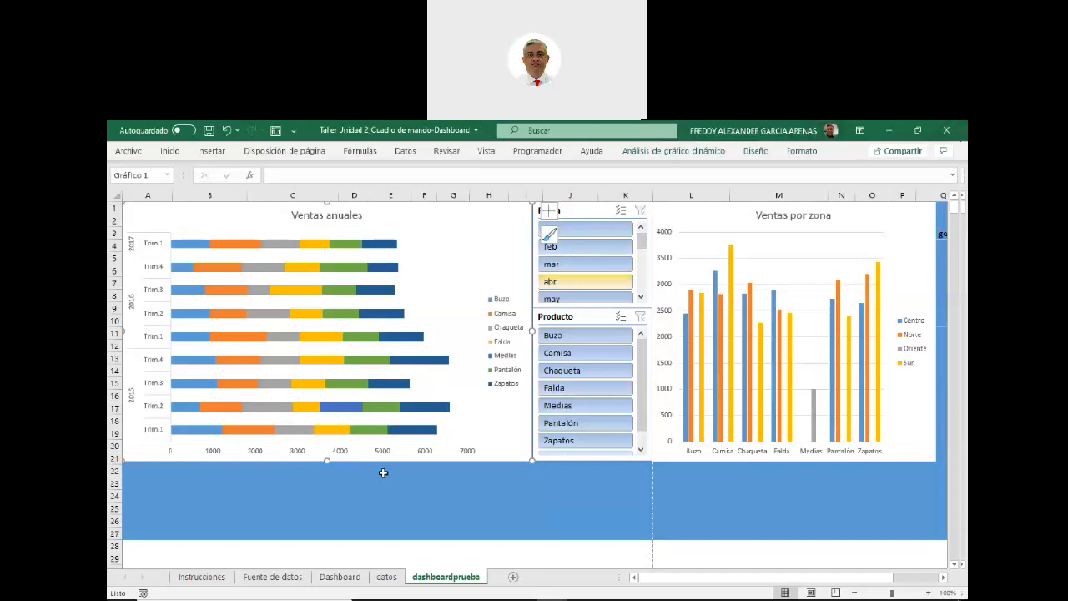
Insert three rows above row 1 to make room over the charts and slicers
right_click(116, 207)
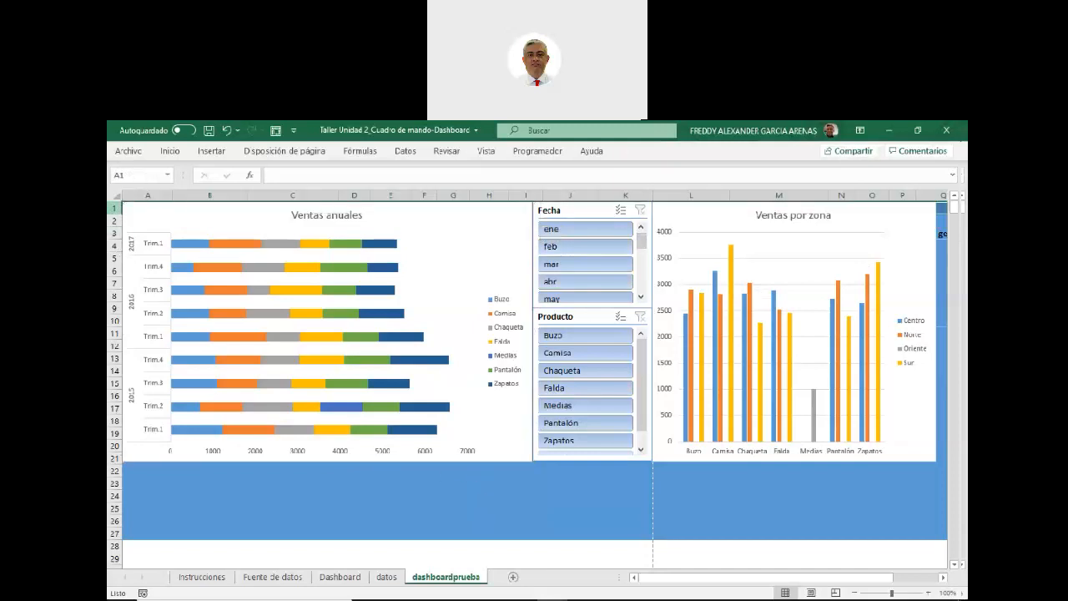
click(152, 318)
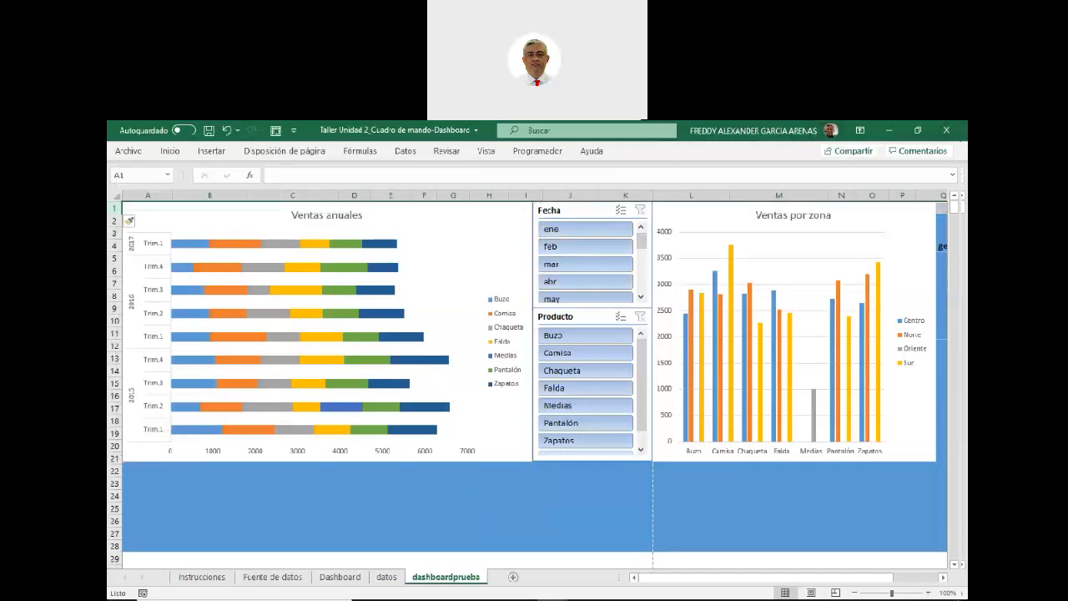
right_click(118, 207)
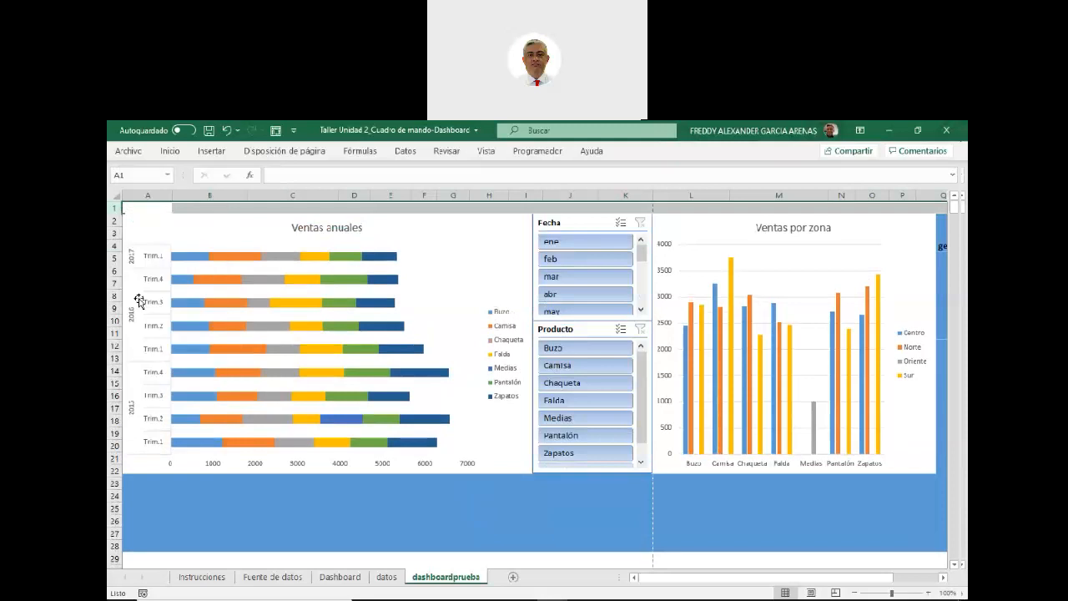
click(150, 319)
right_click(116, 208)
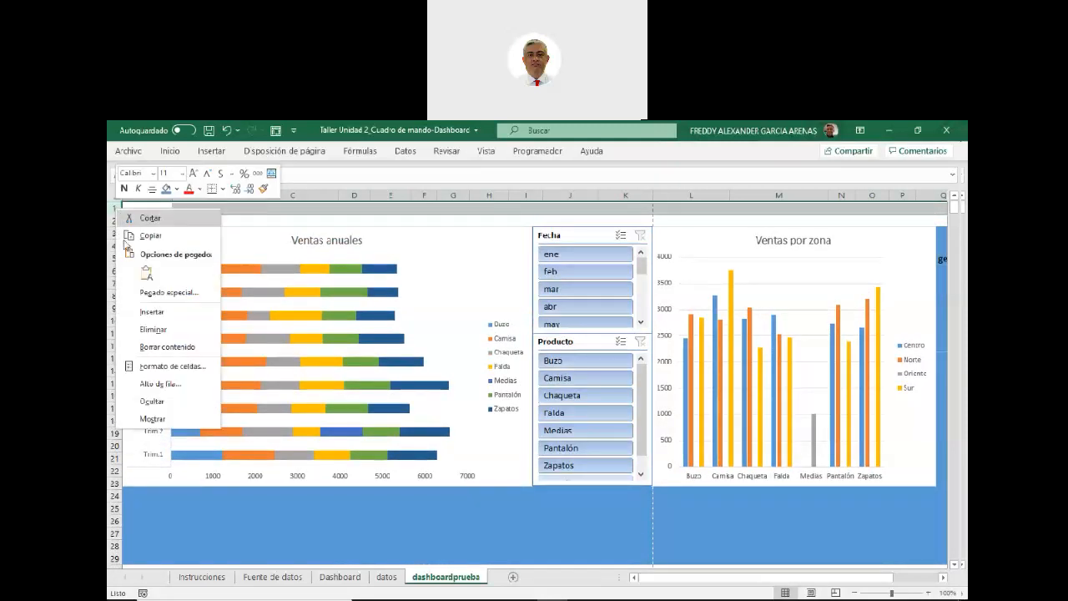
click(152, 312)
Fill the three blank rows above the charts with the same blue as the dashboard background
click(148, 208)
drag(353, 223, 930, 231)
click(171, 152)
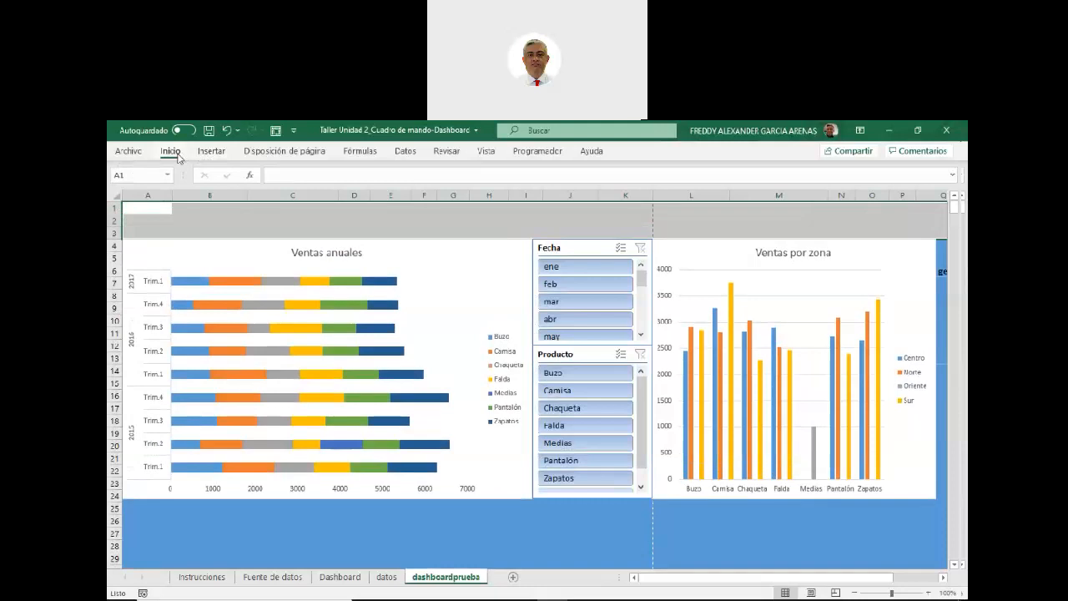
click(476, 230)
click(452, 213)
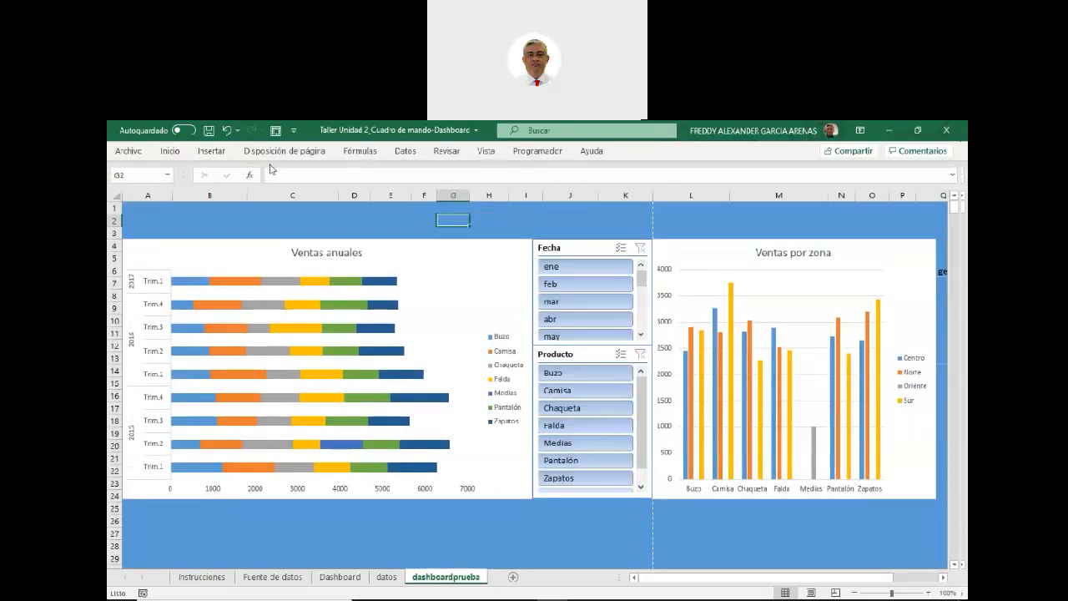
click(211, 151)
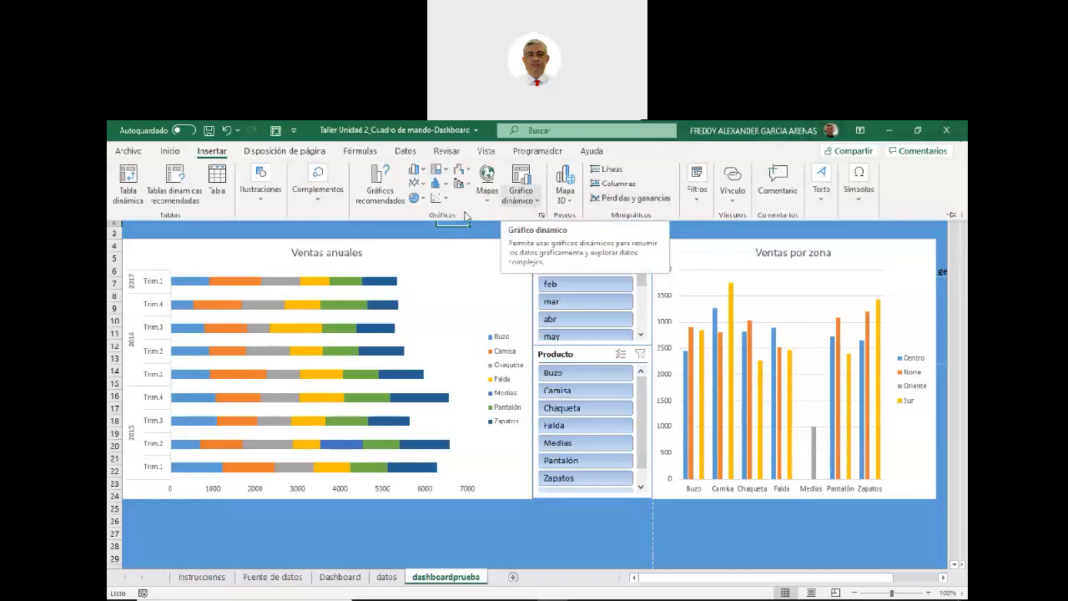
click(260, 201)
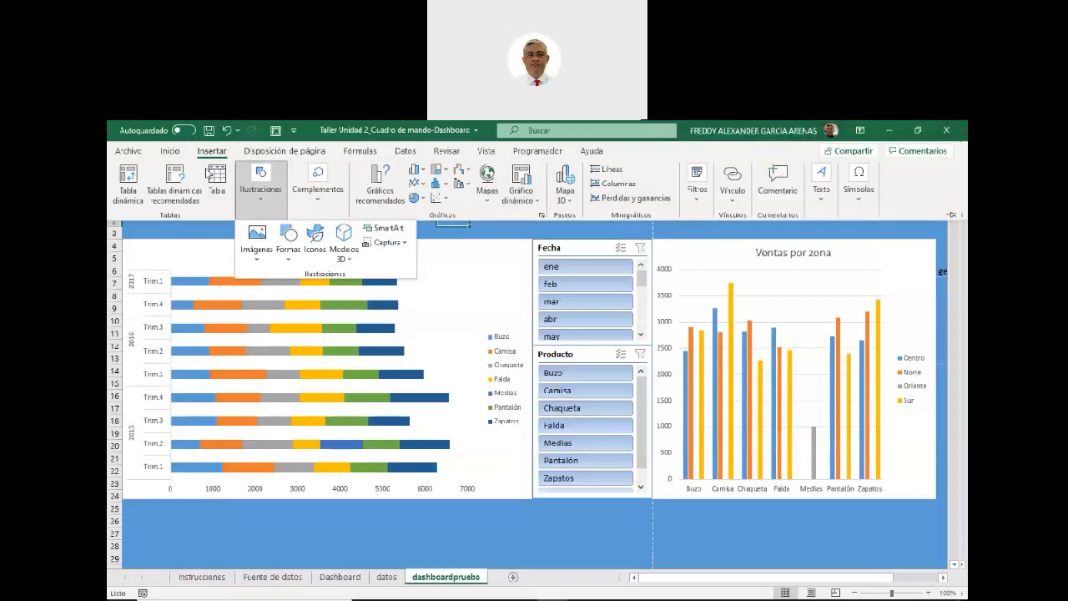
click(171, 151)
click(170, 152)
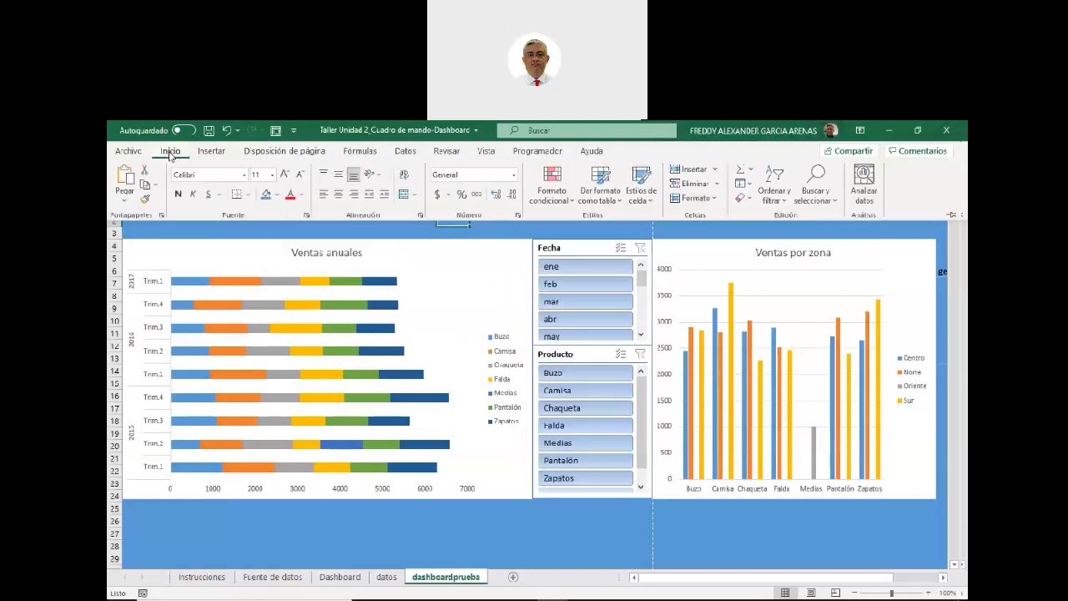
Insert a WordArt in the gold filled style from the first row of the gallery
click(214, 154)
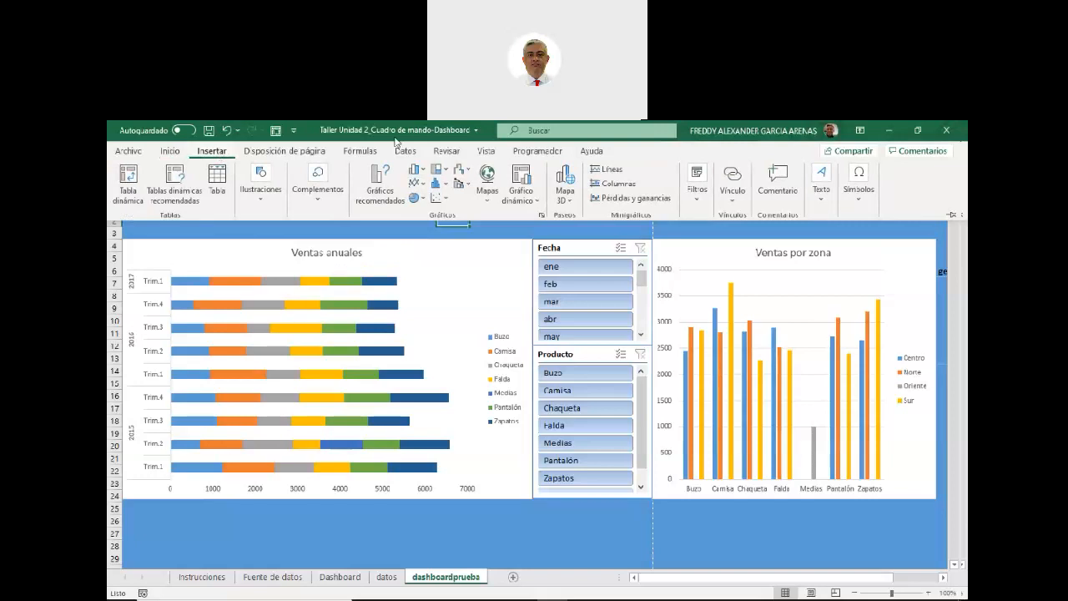
click(821, 184)
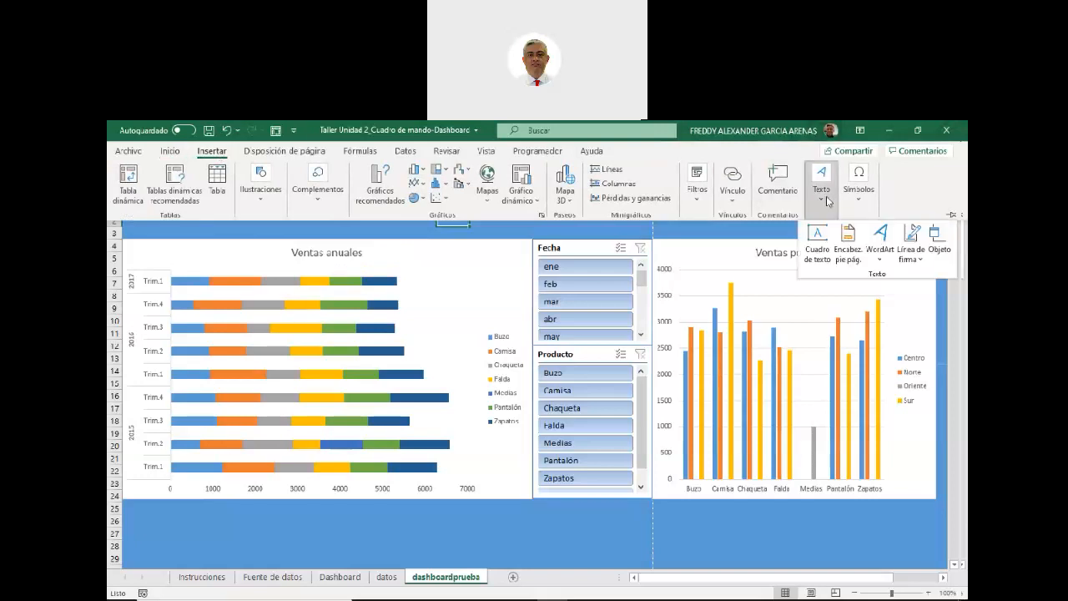
click(878, 248)
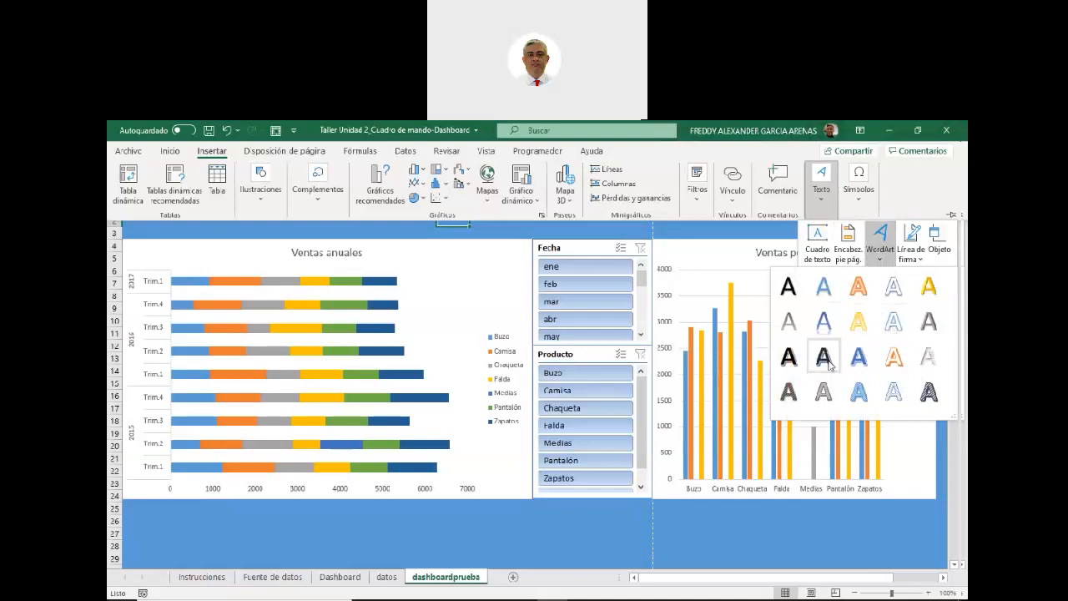
click(930, 292)
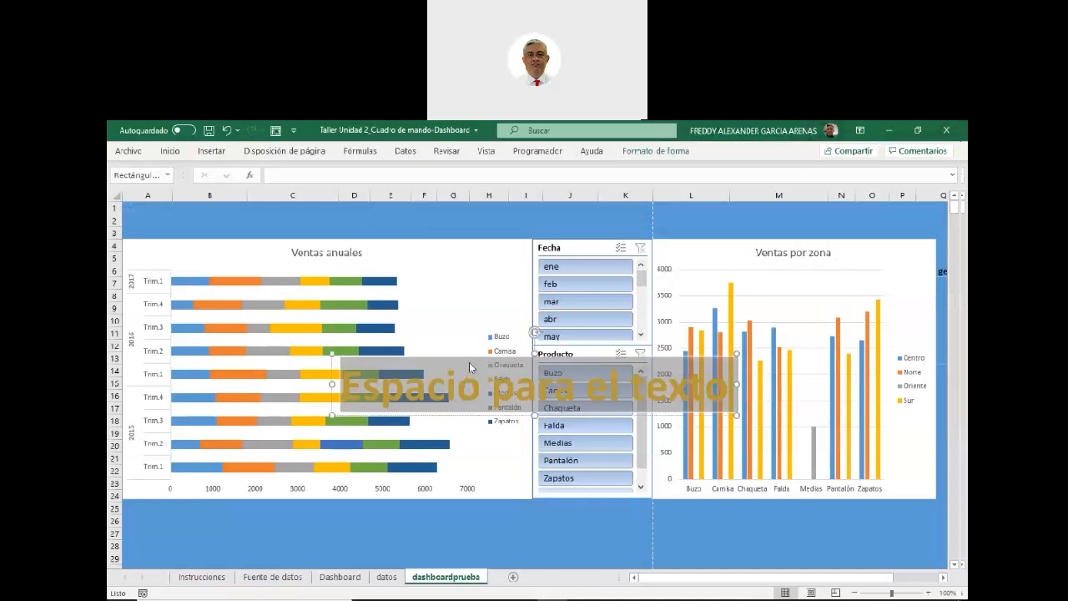
drag(470, 360, 464, 313)
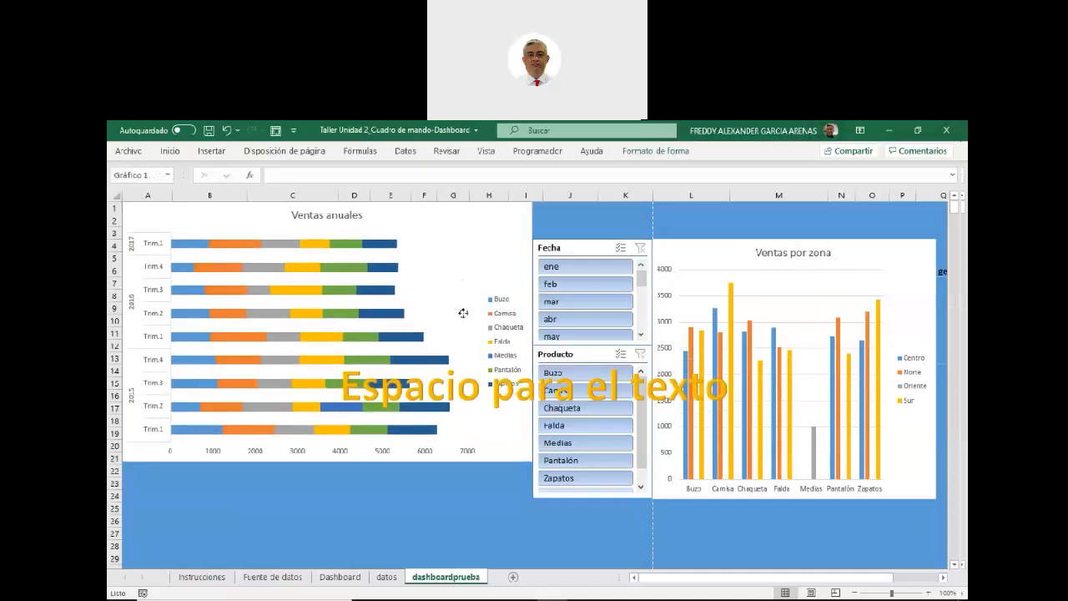
drag(476, 269, 475, 304)
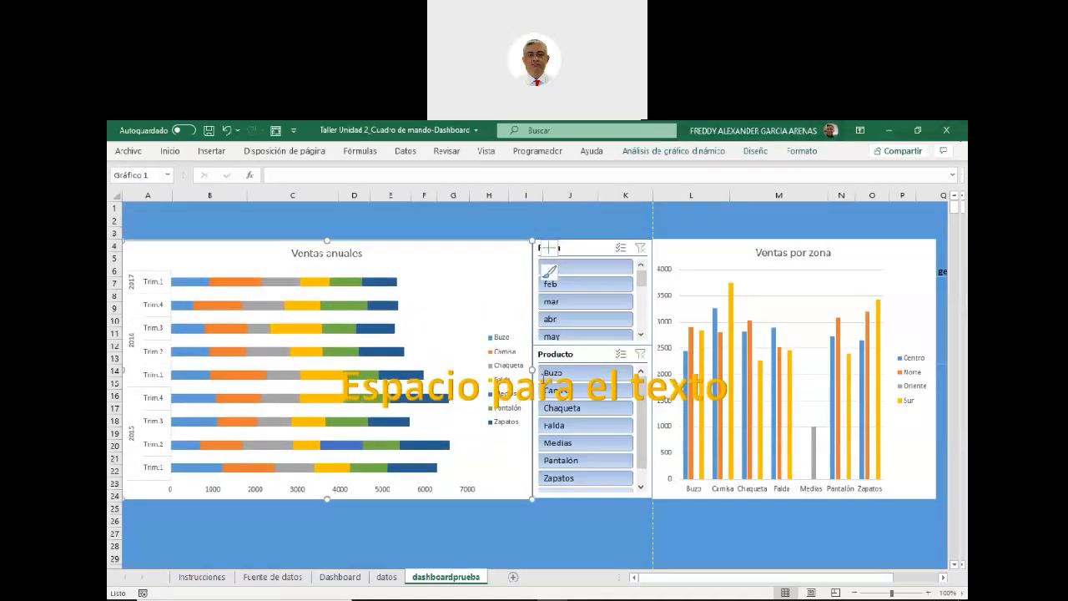
click(543, 389)
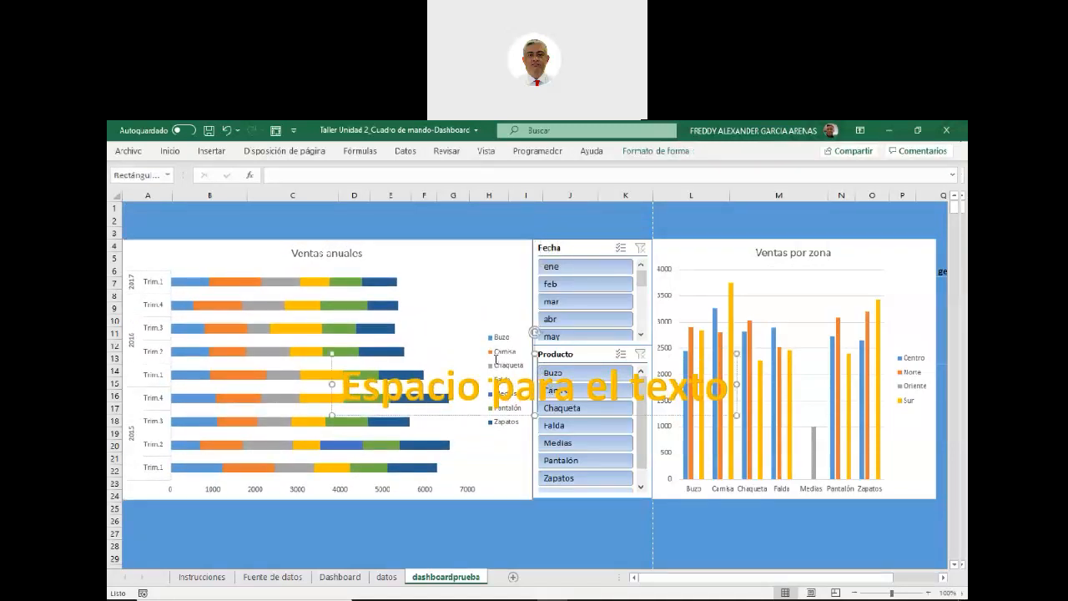
click(522, 525)
Move the WordArt up to the blue rows above the charts and replace its placeholder text with DASHBOARD
click(568, 389)
drag(576, 354, 577, 187)
drag(409, 233, 716, 244)
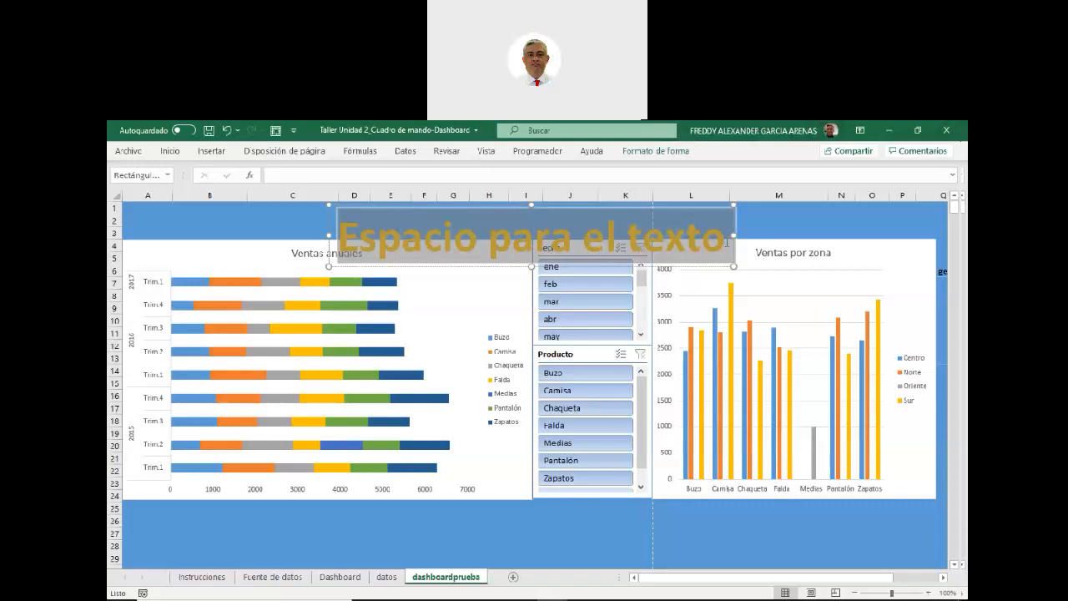
text(DASBOAR)
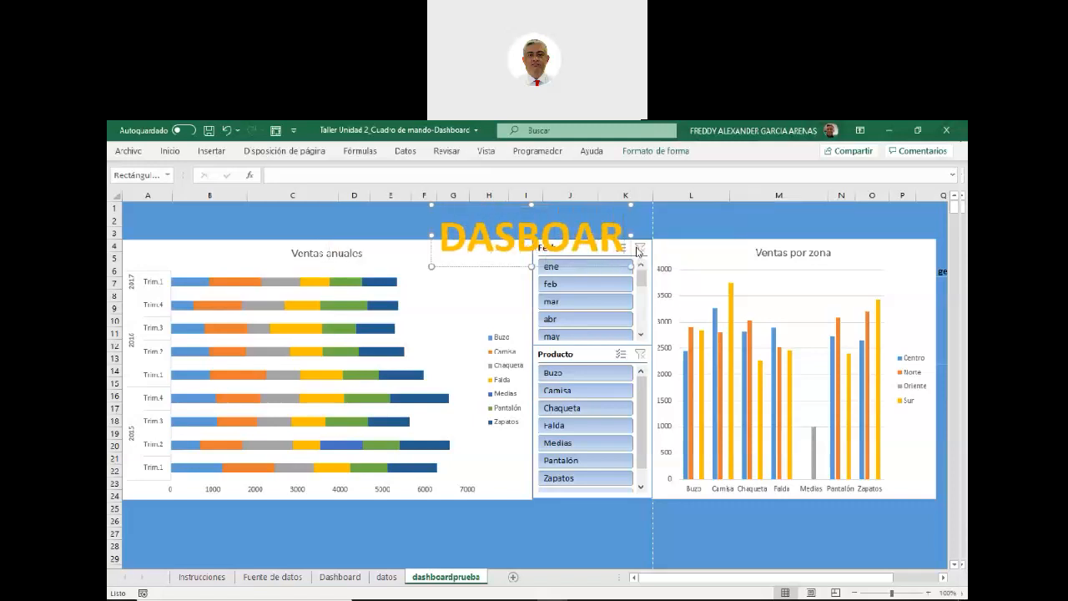
text(D)
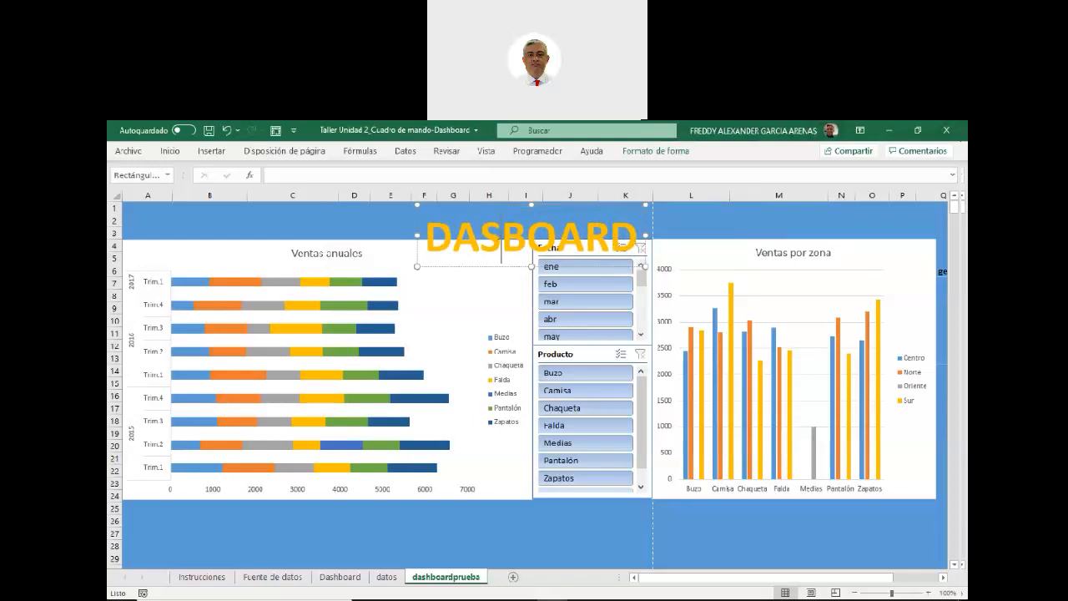
text(H)
click(691, 220)
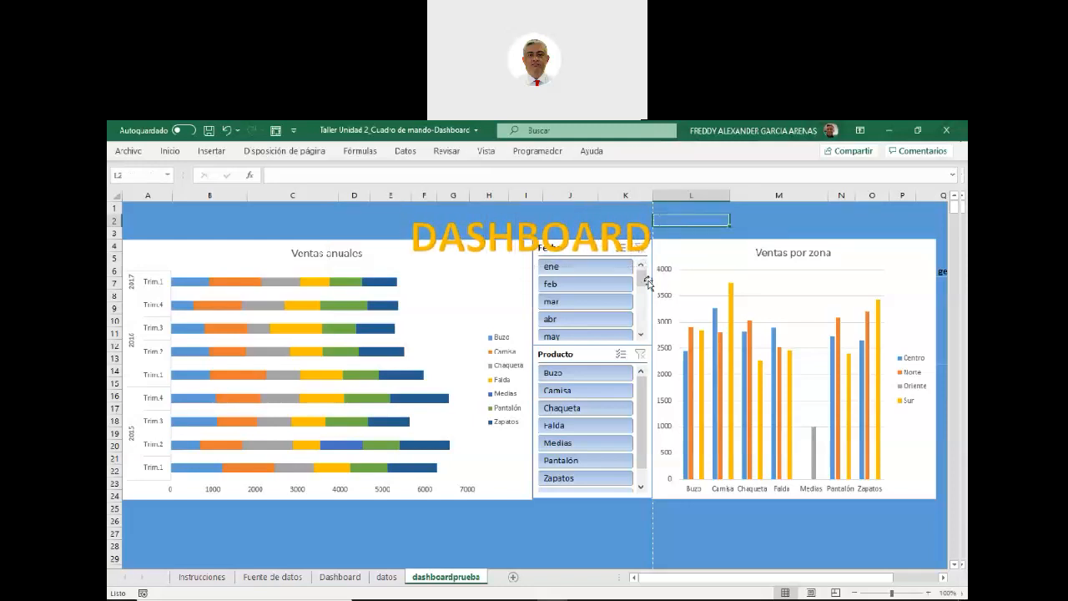
Widen the DASHBOARD title box so the word fits on one line, and move it back over the slicers, spanning about columns F to L
click(481, 240)
drag(404, 265, 435, 321)
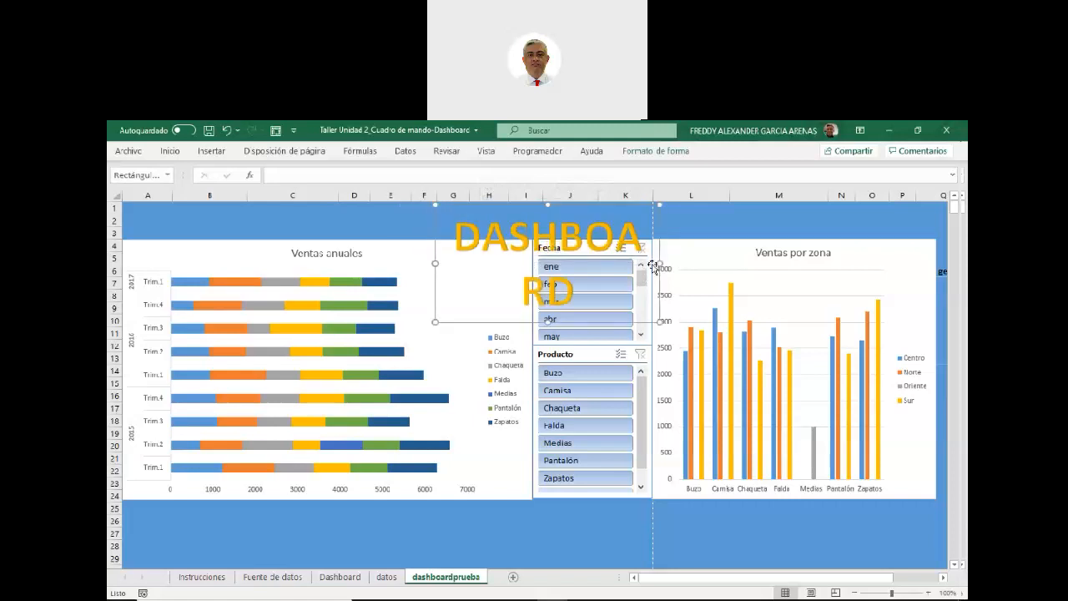
drag(659, 322, 734, 282)
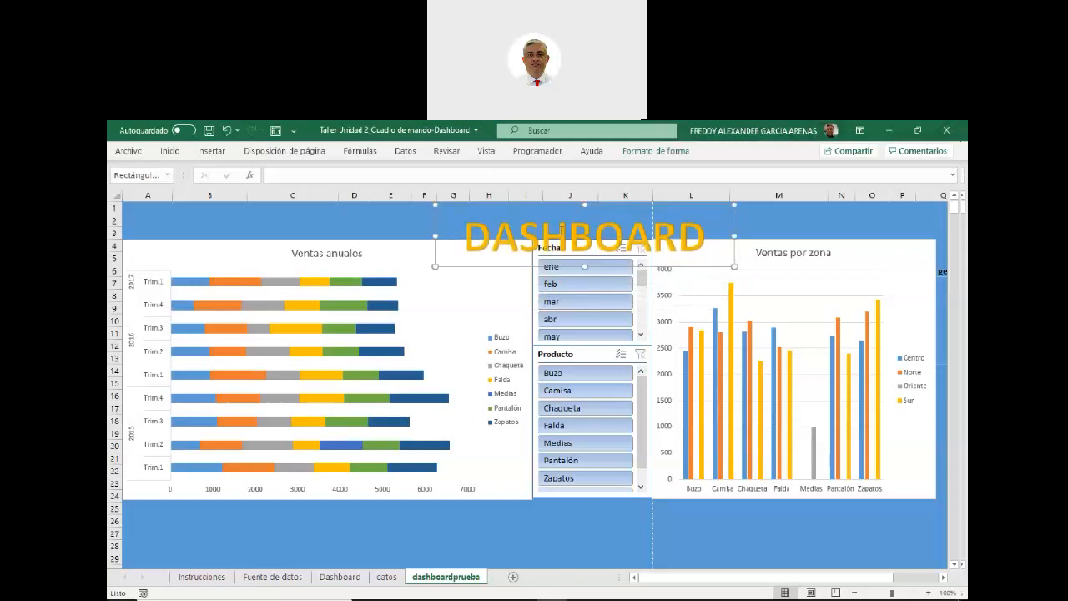
drag(534, 219, 442, 205)
click(469, 217)
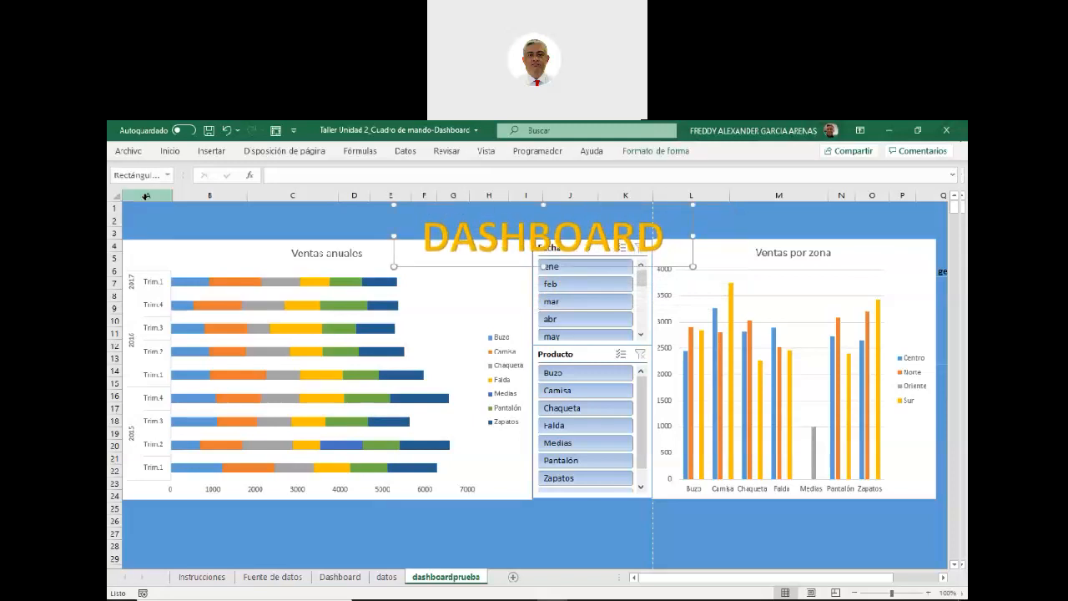
Insert two blank rows at rows 2 and 3 of the dashboardprueba sheet, above the charts
drag(112, 221, 113, 231)
right_click(112, 226)
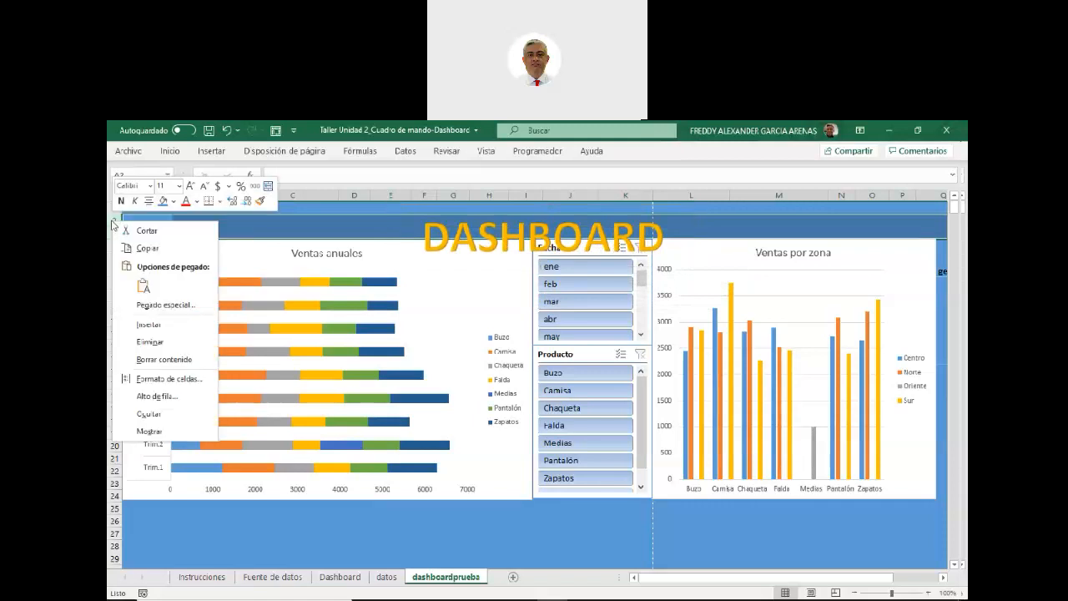
click(143, 324)
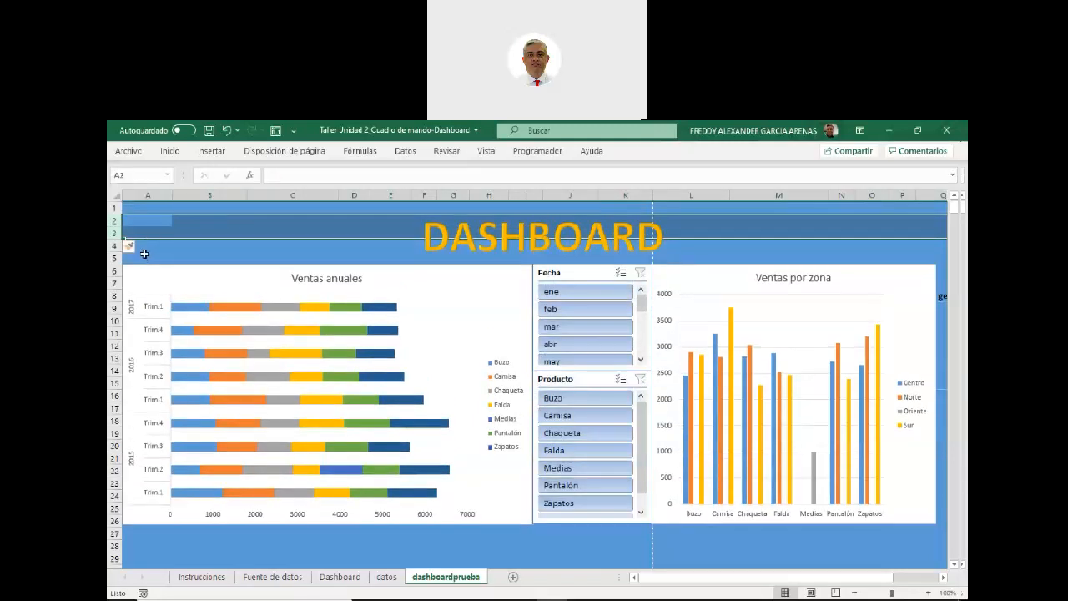
click(530, 543)
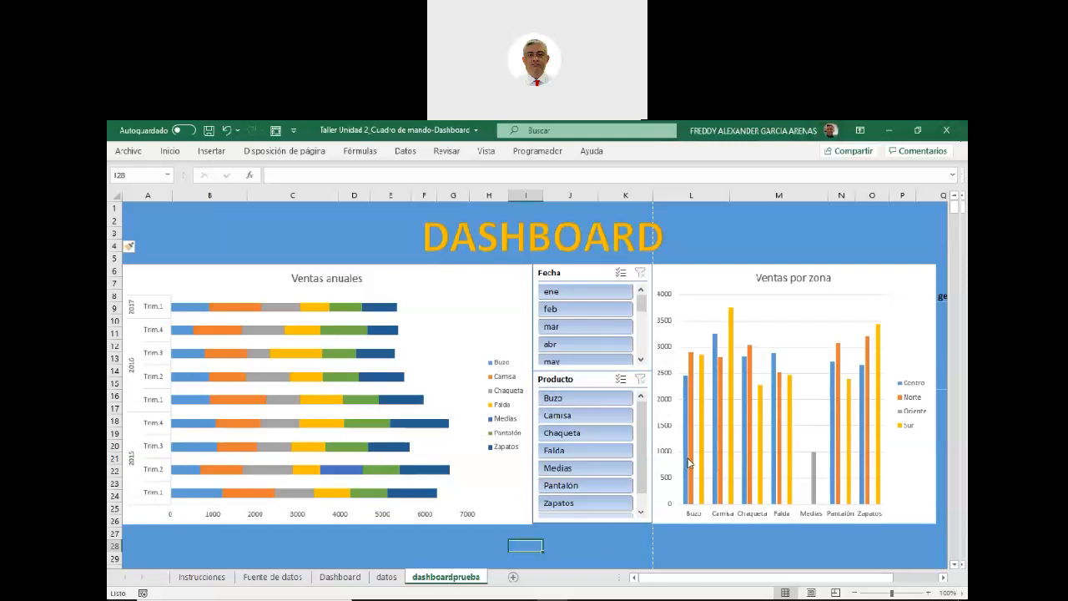
Apply the dark-background chart style to the Ventas anuales chart
mouse_move(663, 599)
mouse_move(417, 275)
mouse_down()
mouse_move(420, 449)
mouse_move(414, 269)
mouse_up()
click(447, 307)
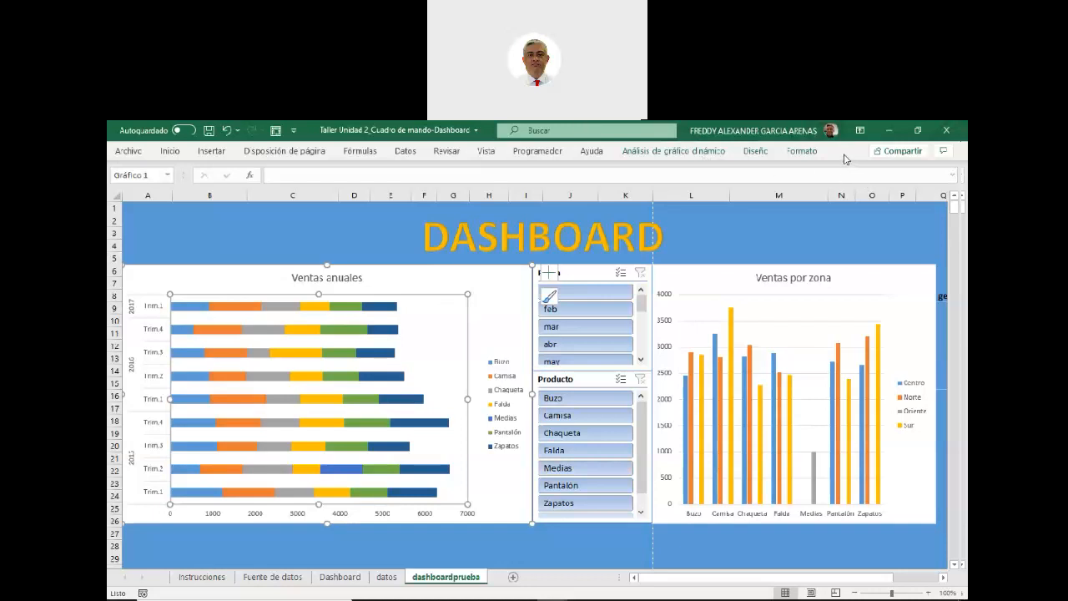
click(674, 151)
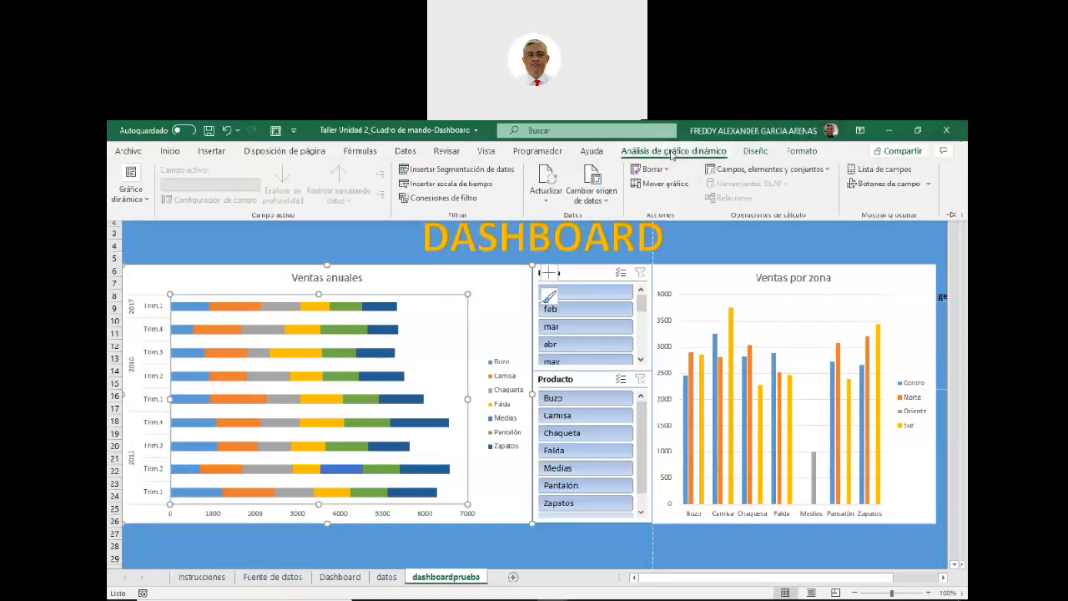
click(756, 151)
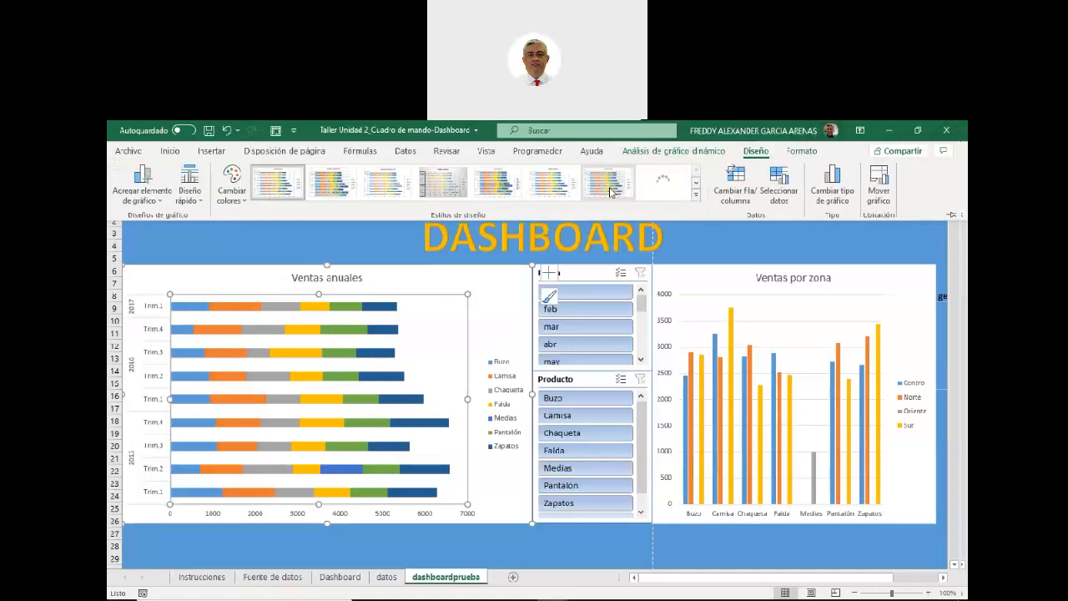
click(660, 185)
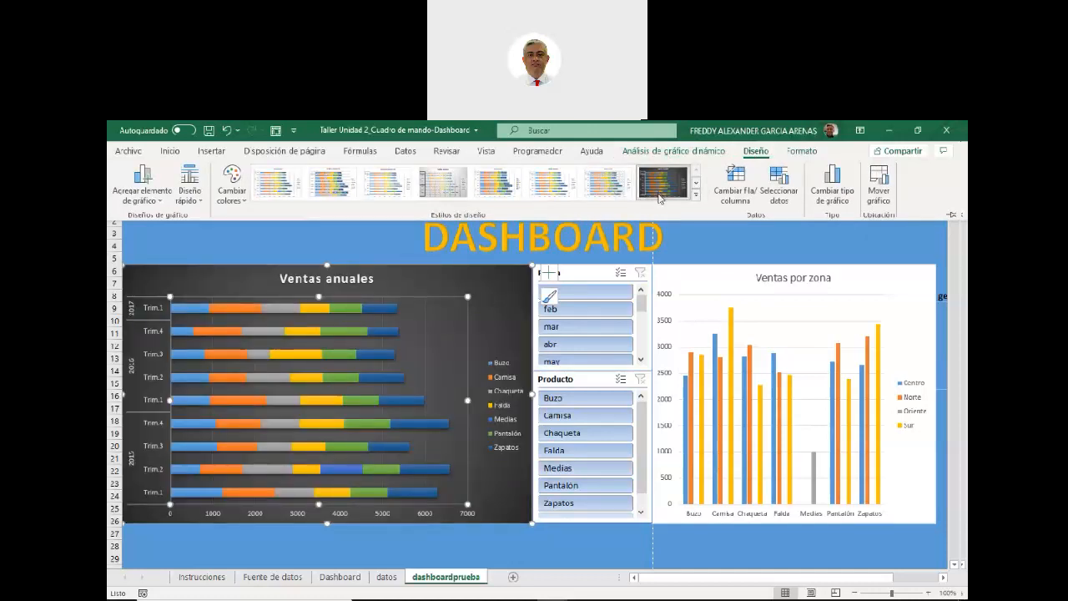
Give the Ventas por zona chart the same dark-background chart style
click(689, 281)
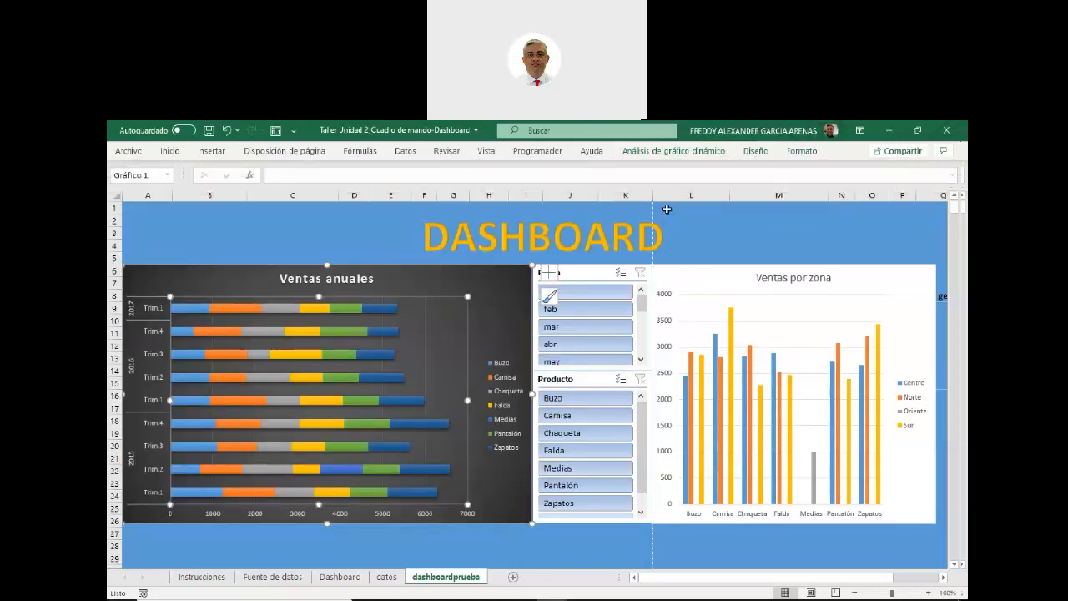
click(683, 153)
click(754, 154)
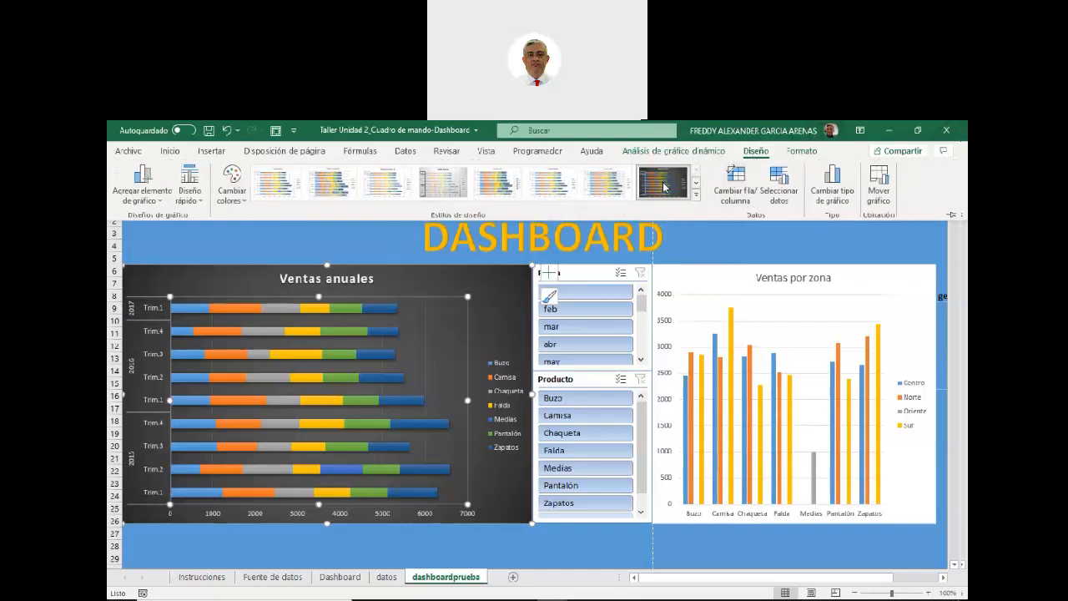
click(697, 283)
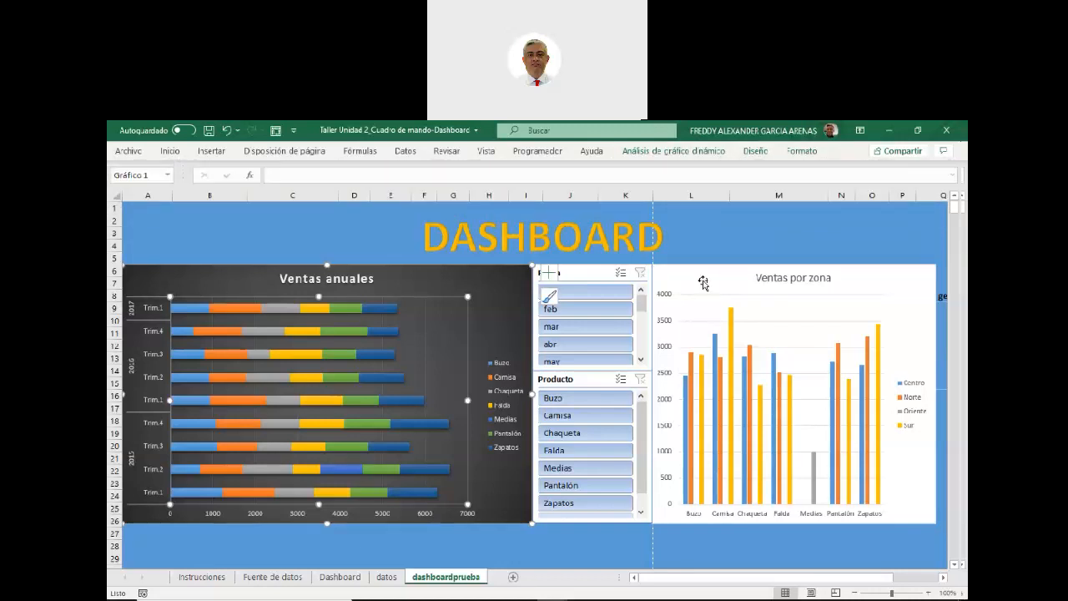
click(659, 152)
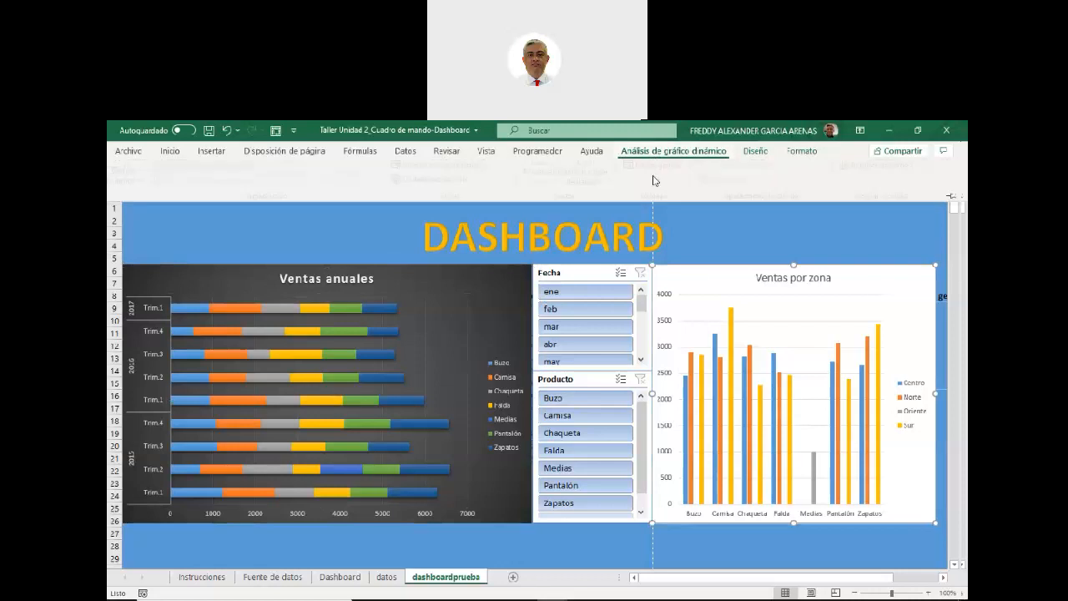
click(756, 151)
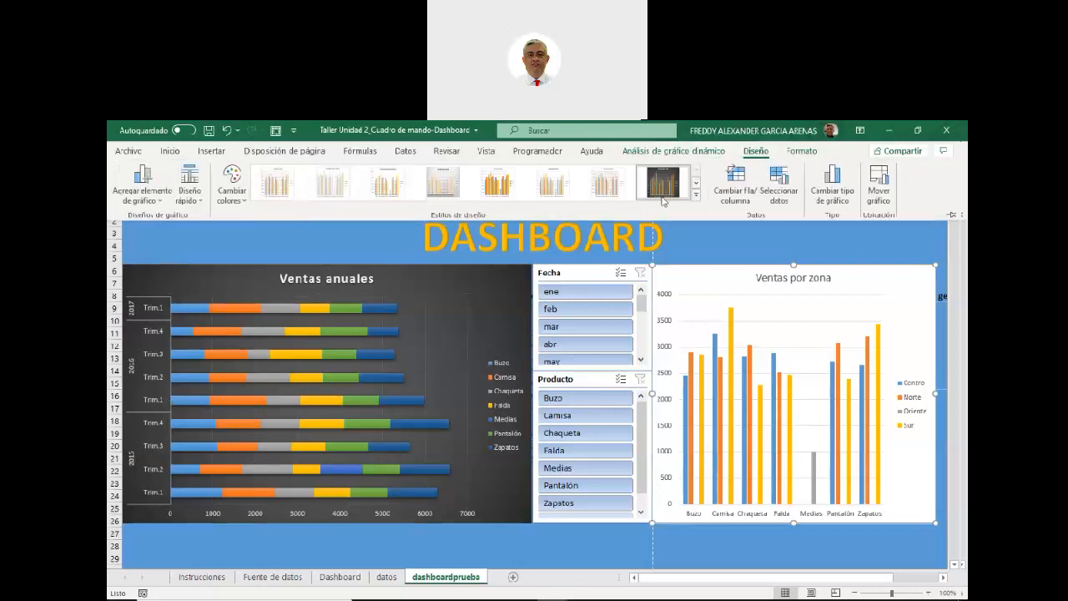
click(662, 182)
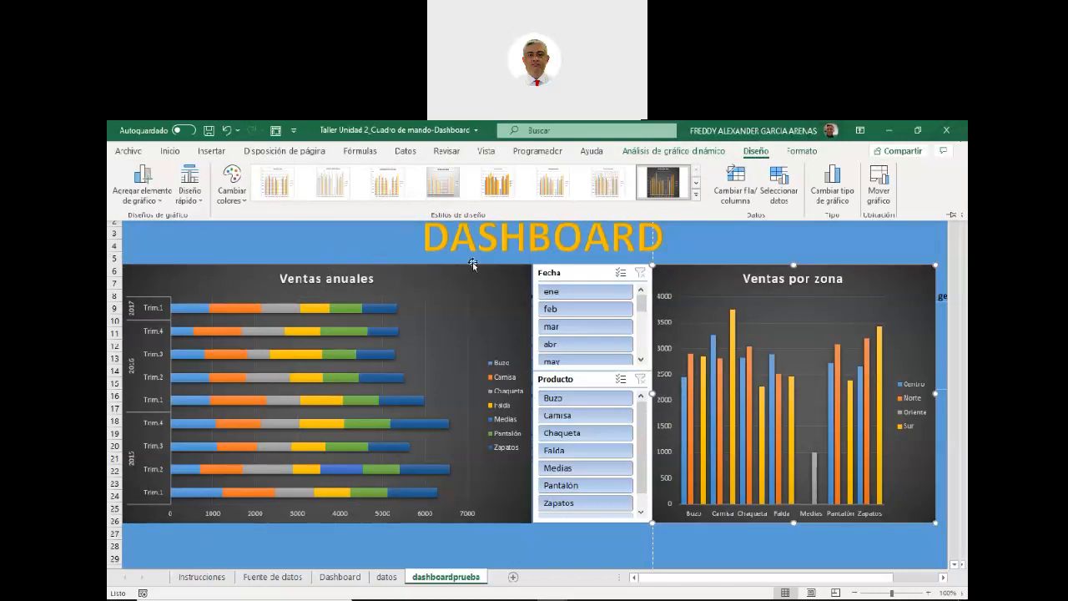
Apply the light grey slicer style to the Fecha slicer
key(ctrl+F1)
click(577, 273)
click(648, 151)
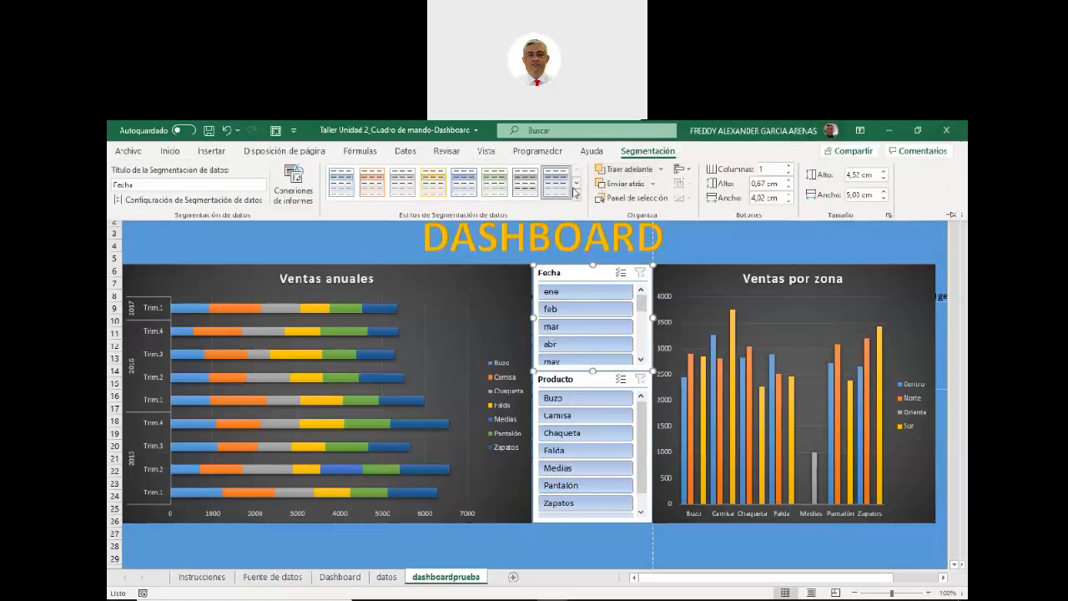
click(525, 182)
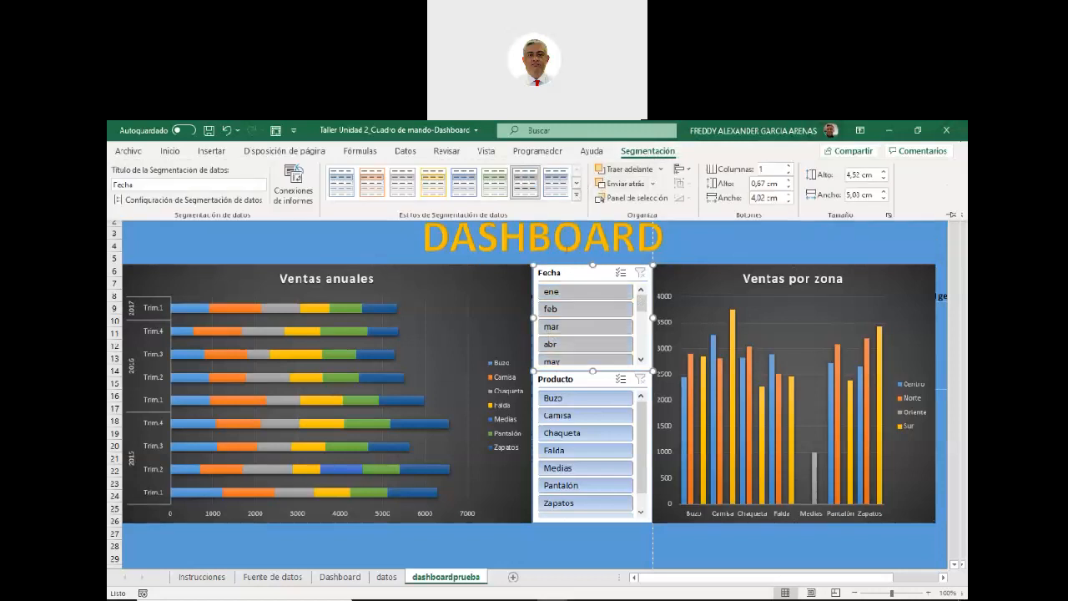
Apply the light grey slicer style to the Producto slicer to match the Fecha slicer
click(588, 382)
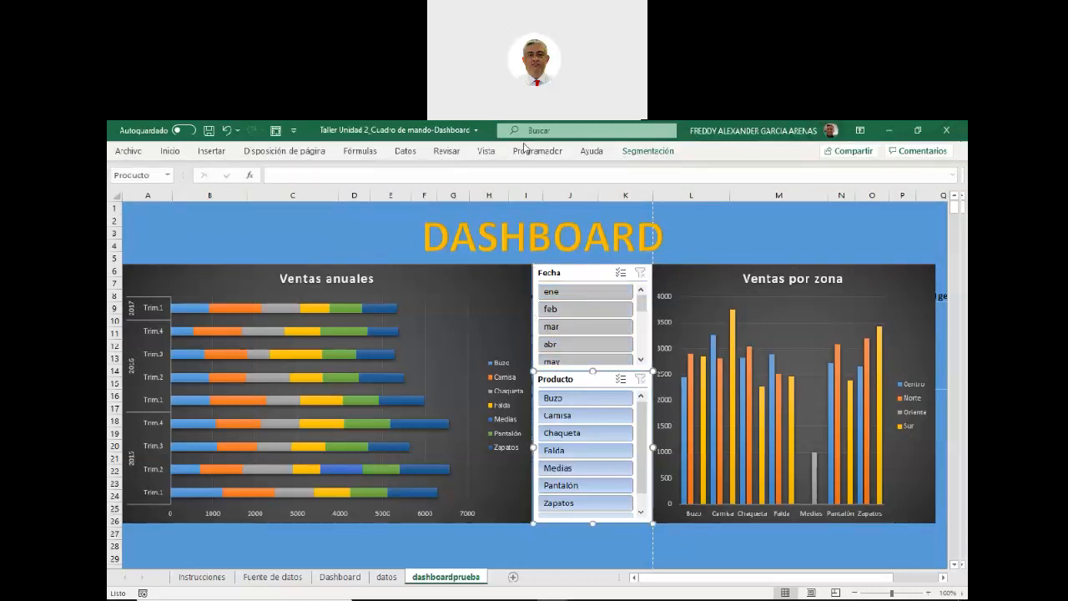
click(486, 152)
click(639, 152)
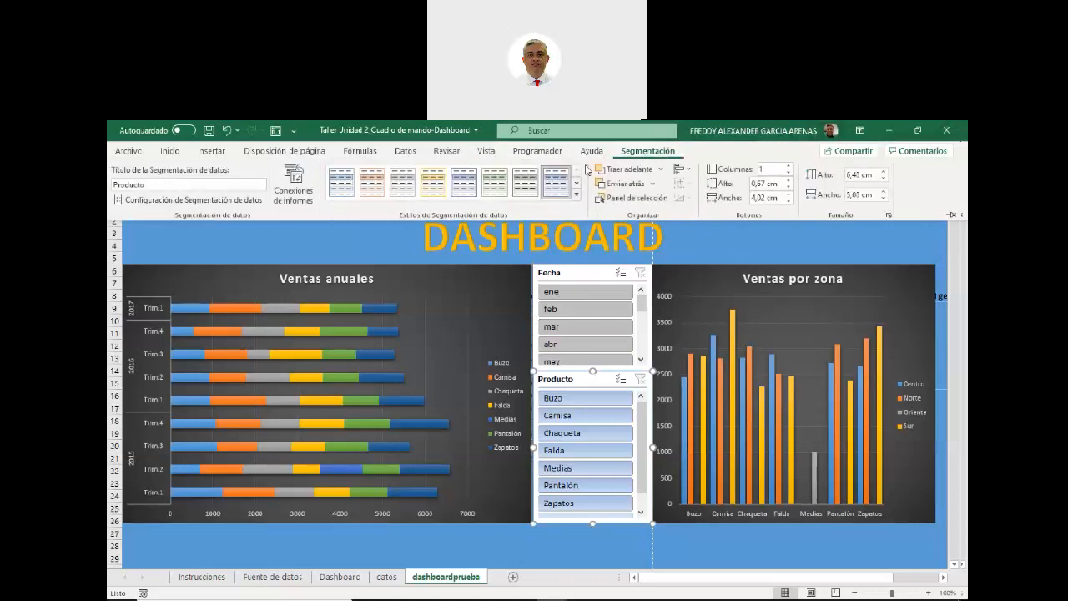
click(525, 182)
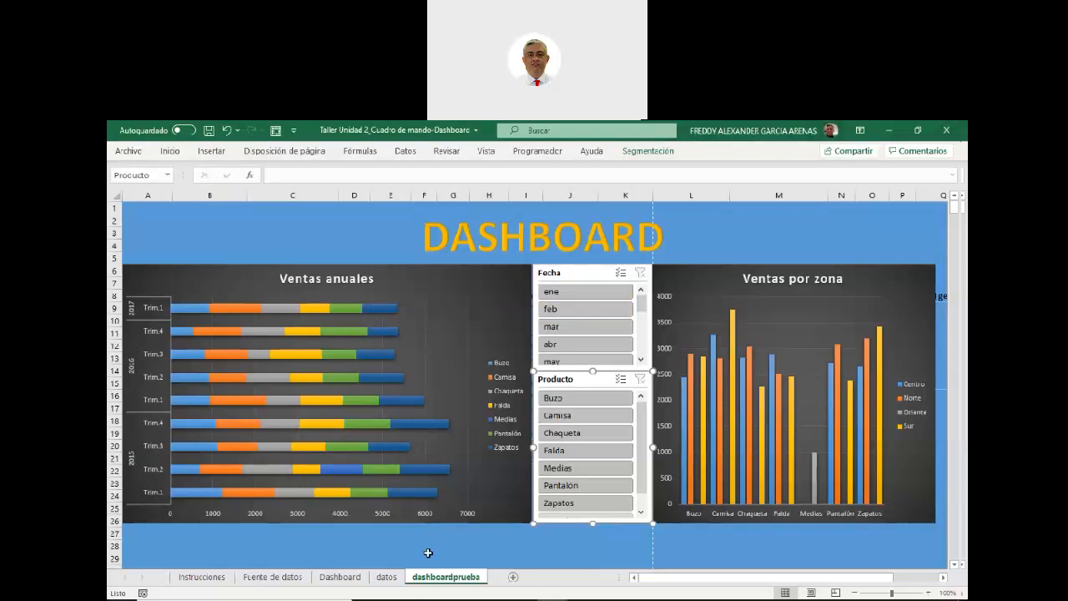
Look through the datos and Dashboard sheets, and examine the sales records in the Fuente de datos sheet
click(386, 577)
click(417, 580)
click(340, 578)
click(278, 579)
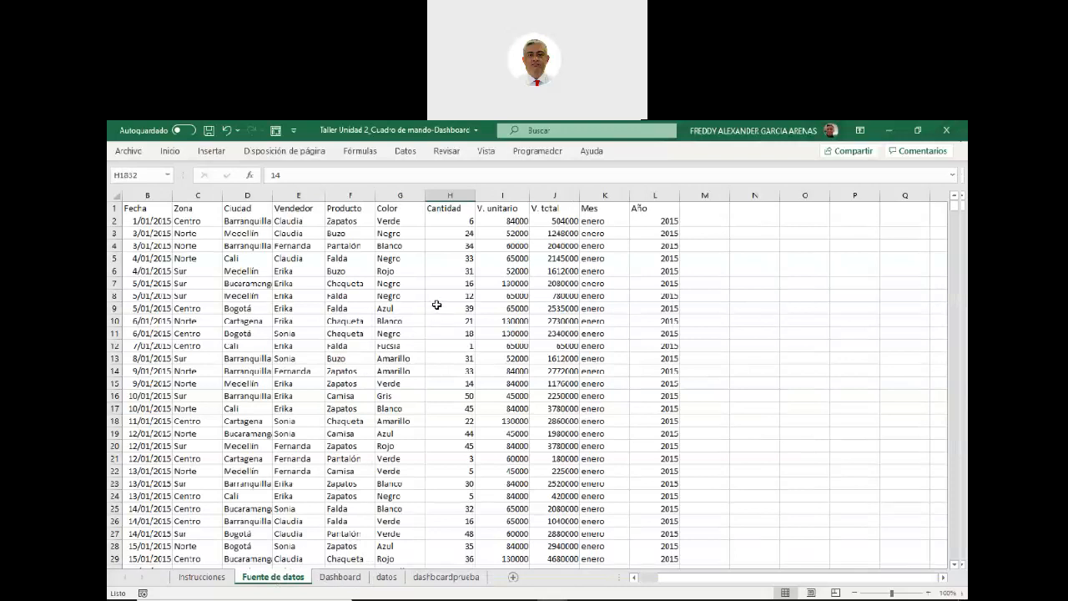
scroll(461, 357, down, 1)
scroll(463, 357, up, 1)
scroll(501, 330, down, 1)
scroll(532, 320, up, 1)
Create a copy of the Fuente de datos sheet and place it directly after the original
right_click(291, 579)
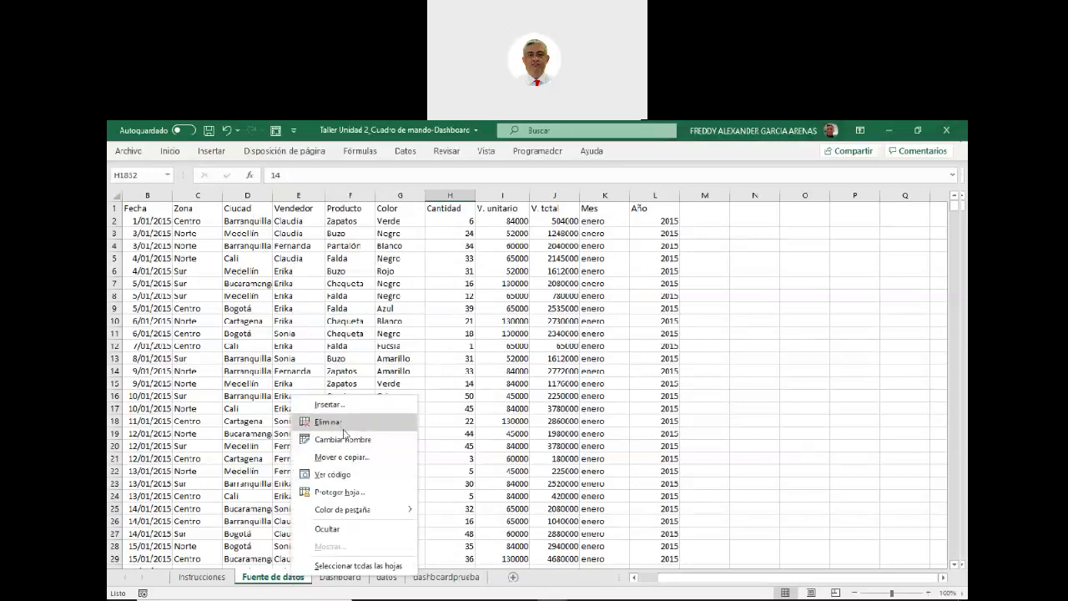
click(343, 458)
click(284, 456)
click(265, 518)
click(368, 550)
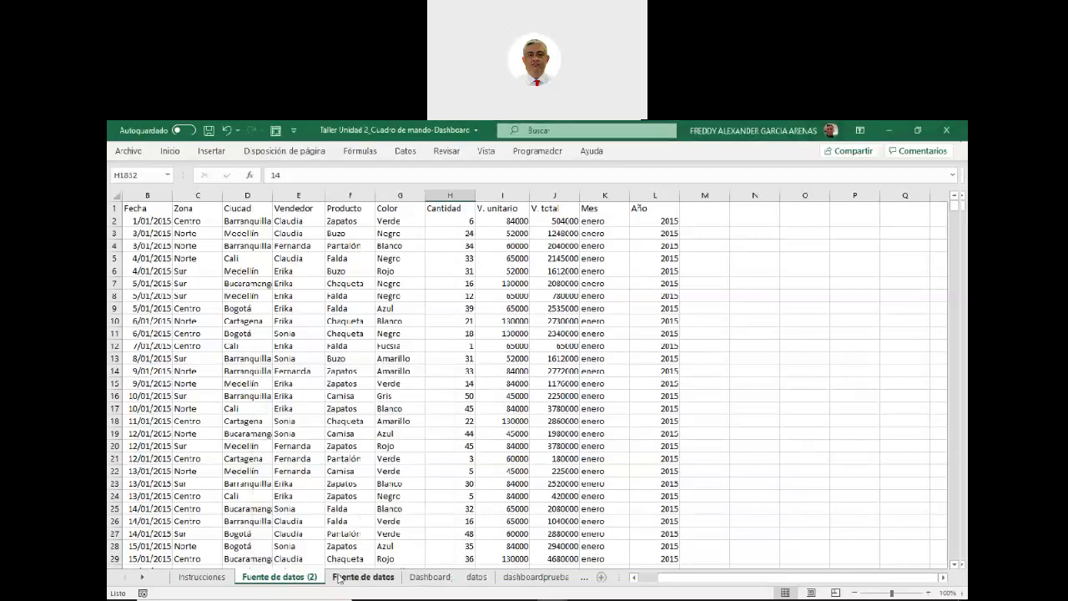
drag(405, 568, 409, 578)
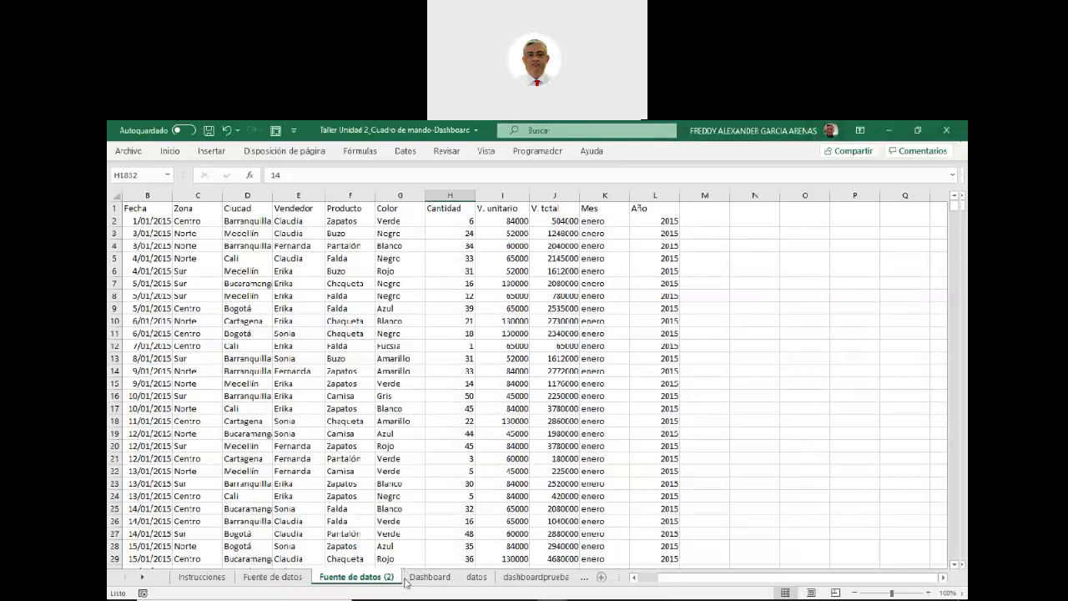
Rename the copied Fuente de datos sheet as prueba
right_click(365, 582)
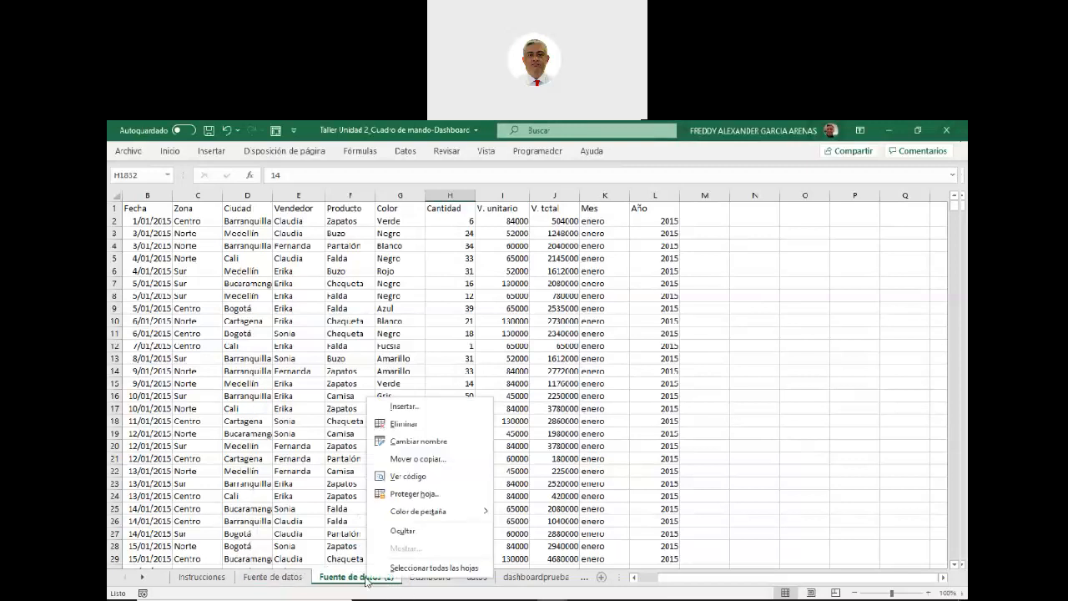
click(421, 441)
text(prueba)
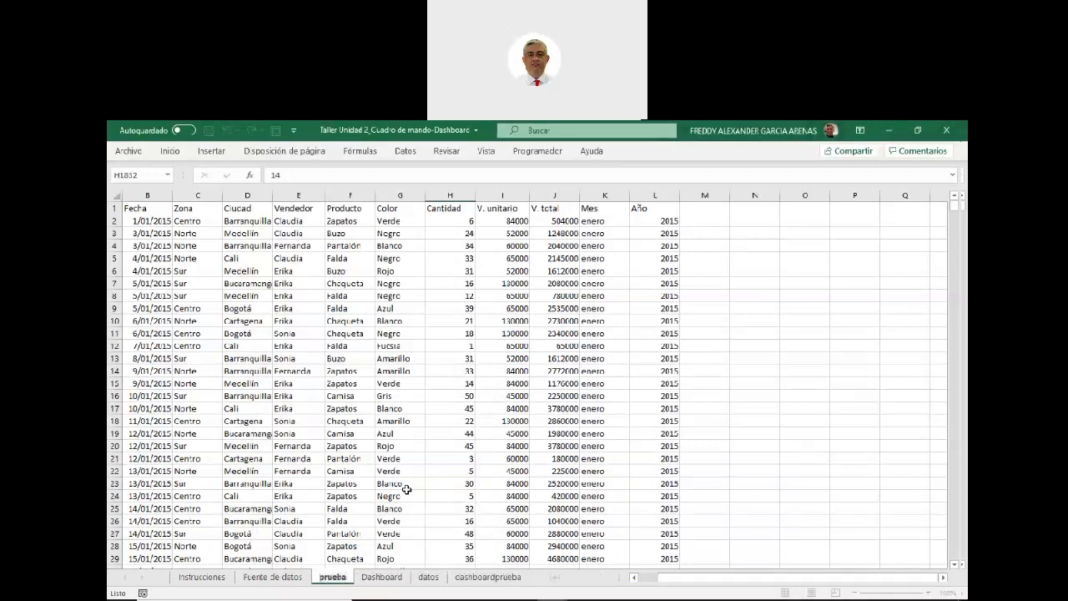
key(Return)
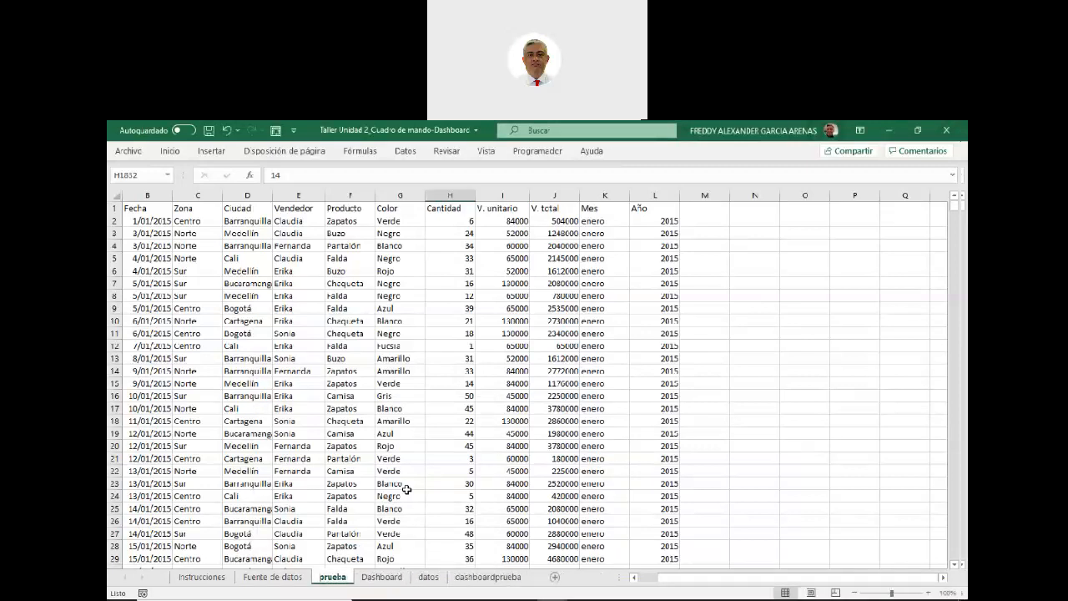
Add three new blank sheets between the prueba and Dashboard sheets
click(555, 577)
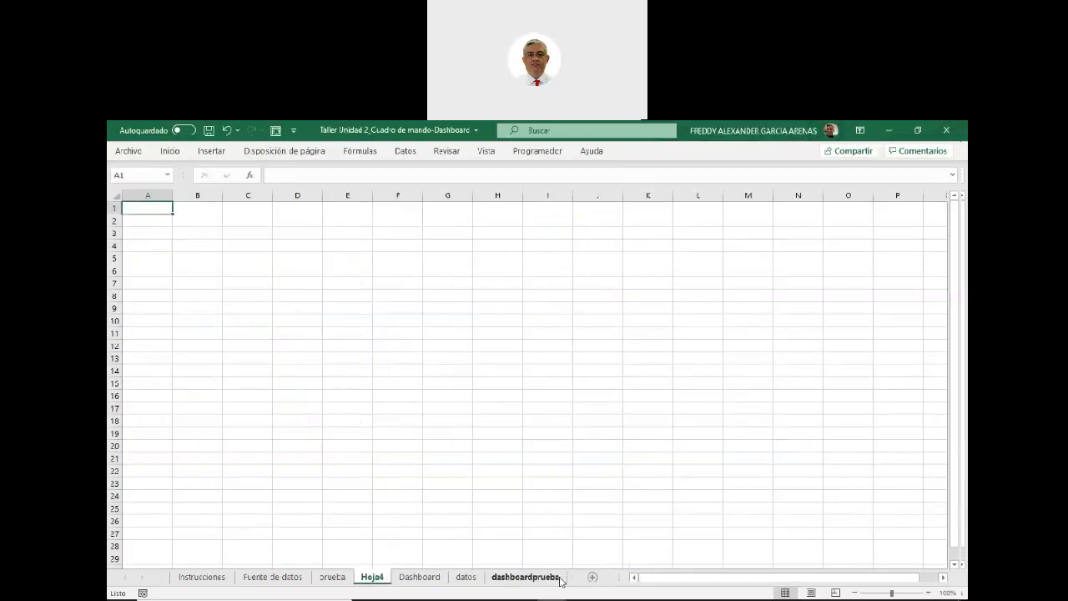
right_click(372, 583)
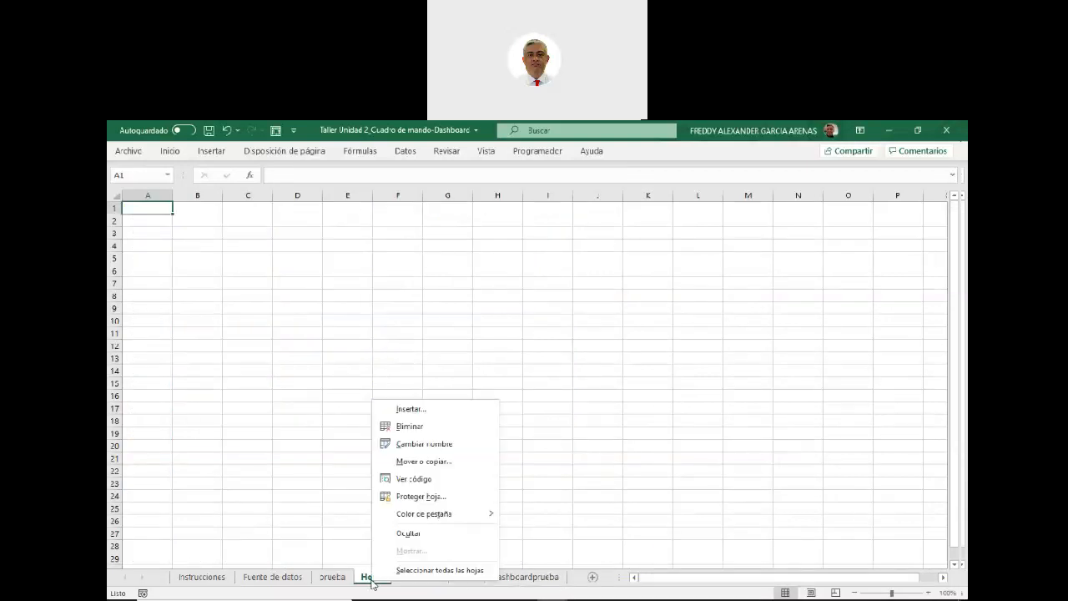
click(594, 580)
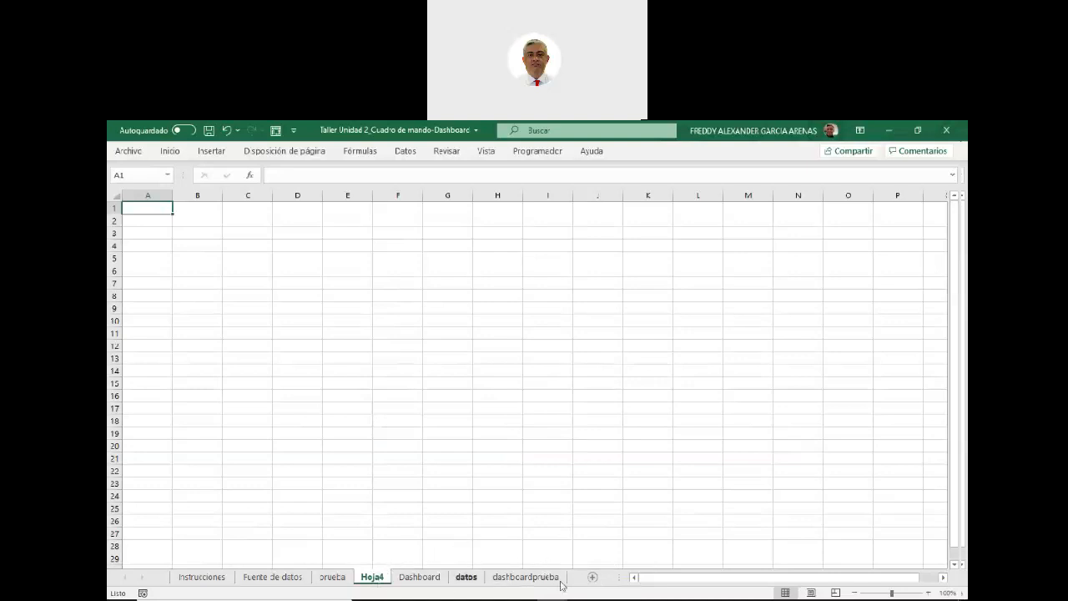
click(593, 578)
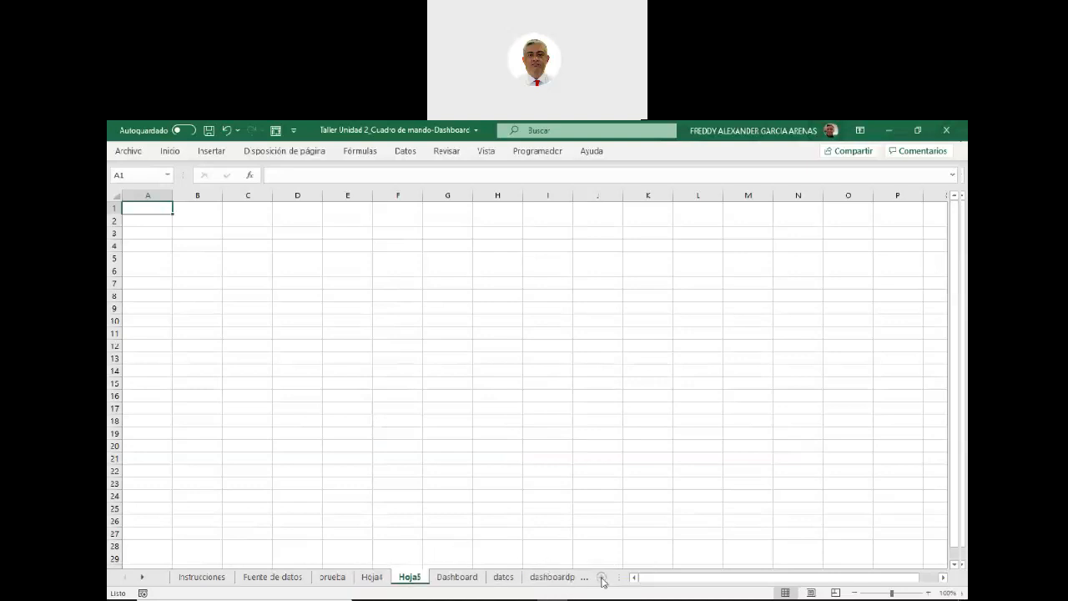
click(603, 579)
click(456, 523)
Convert the data range $A$1:$L$2002 on the prueba sheet into a table with headers
click(333, 576)
drag(319, 270, 357, 274)
click(402, 243)
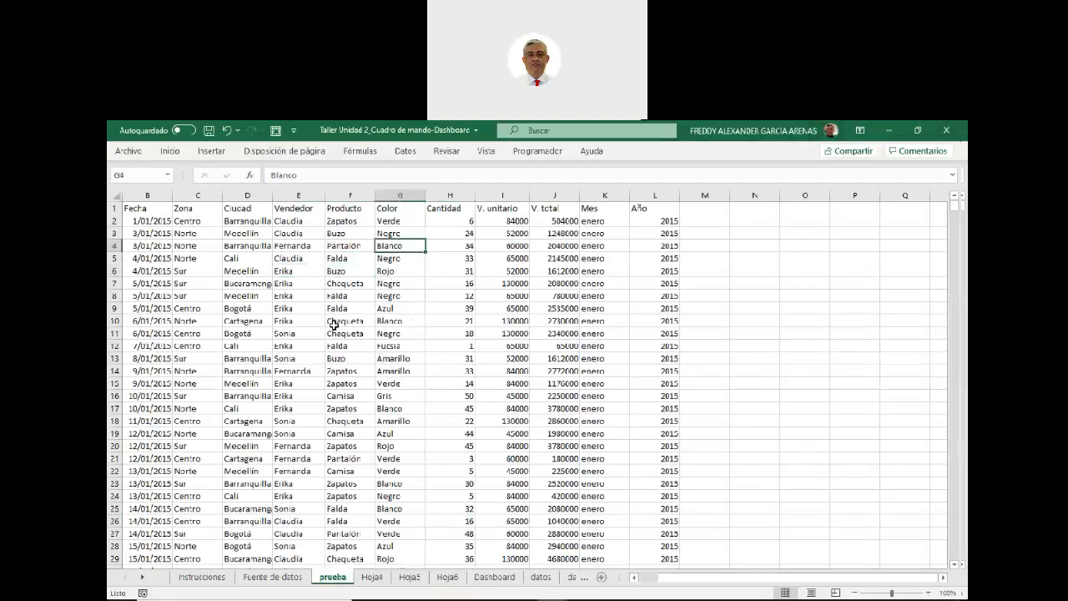
key(ctrl+t)
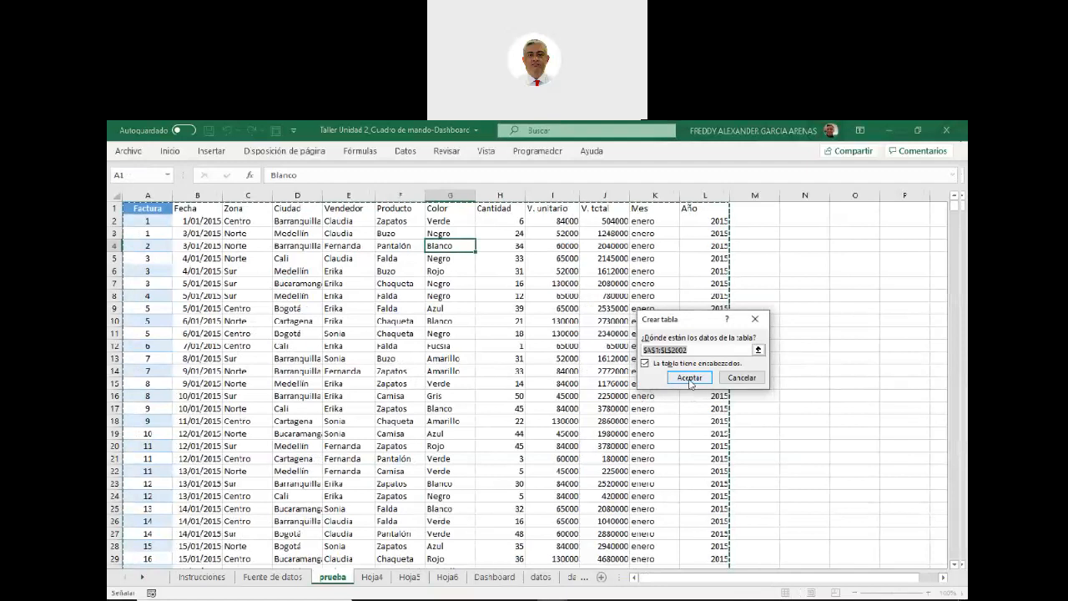
click(690, 378)
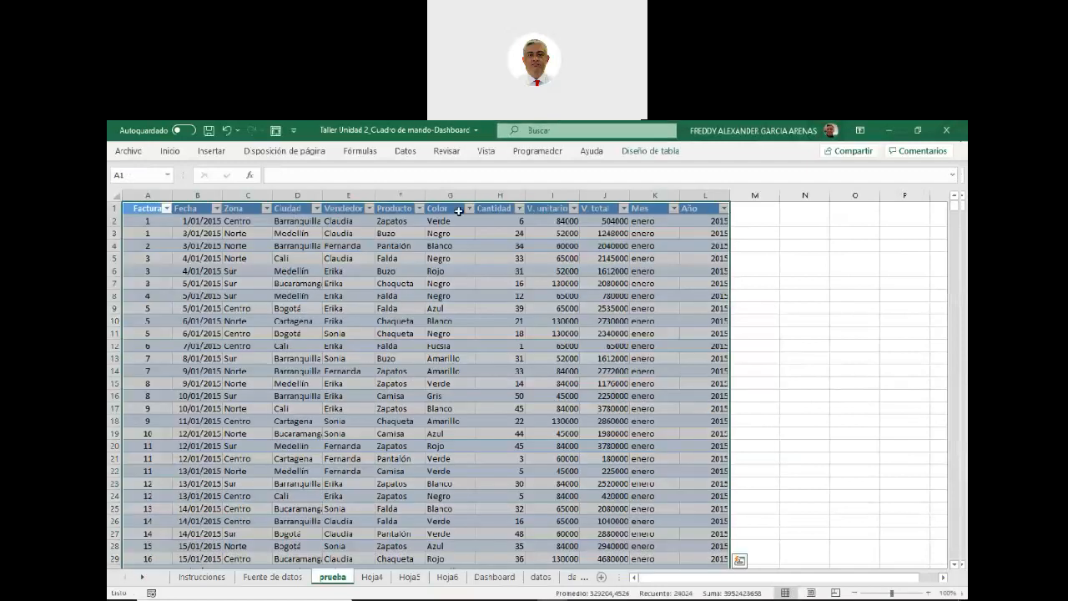
Name the new table on the prueba sheet productos and check its table name
click(650, 151)
click(146, 185)
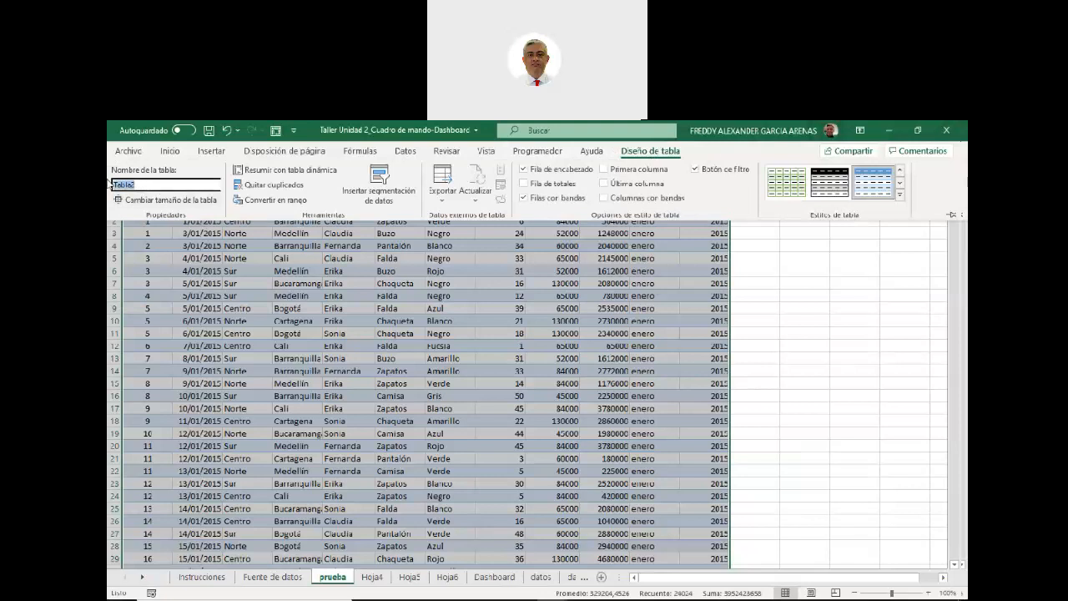
text(e)
click(804, 330)
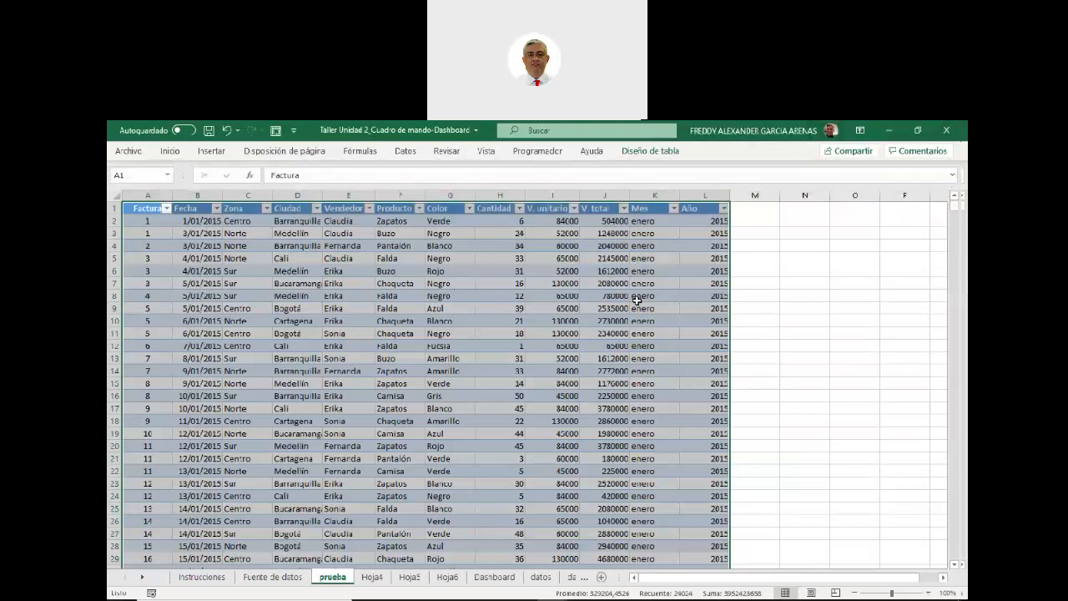
click(586, 310)
click(639, 155)
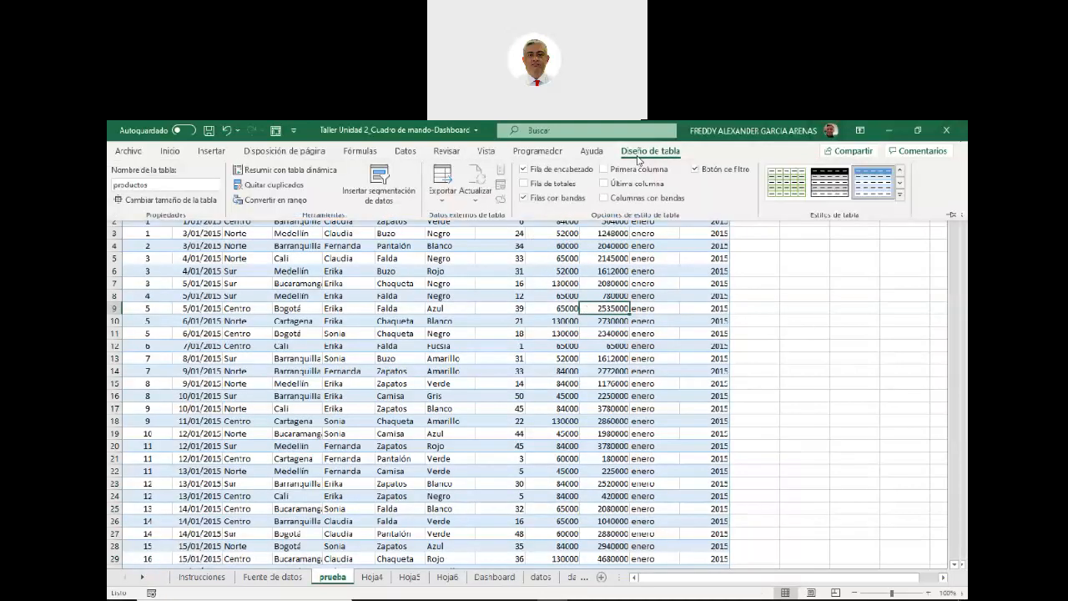
Examine the Fecha, Mes and Año columns of the productos table on the prueba sheet
click(775, 354)
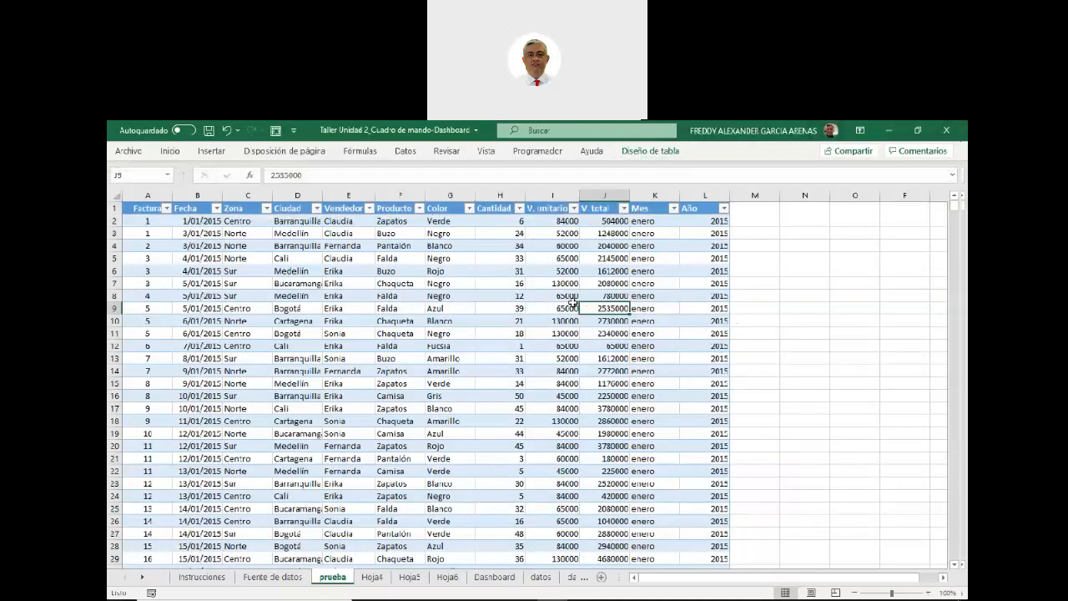
click(193, 205)
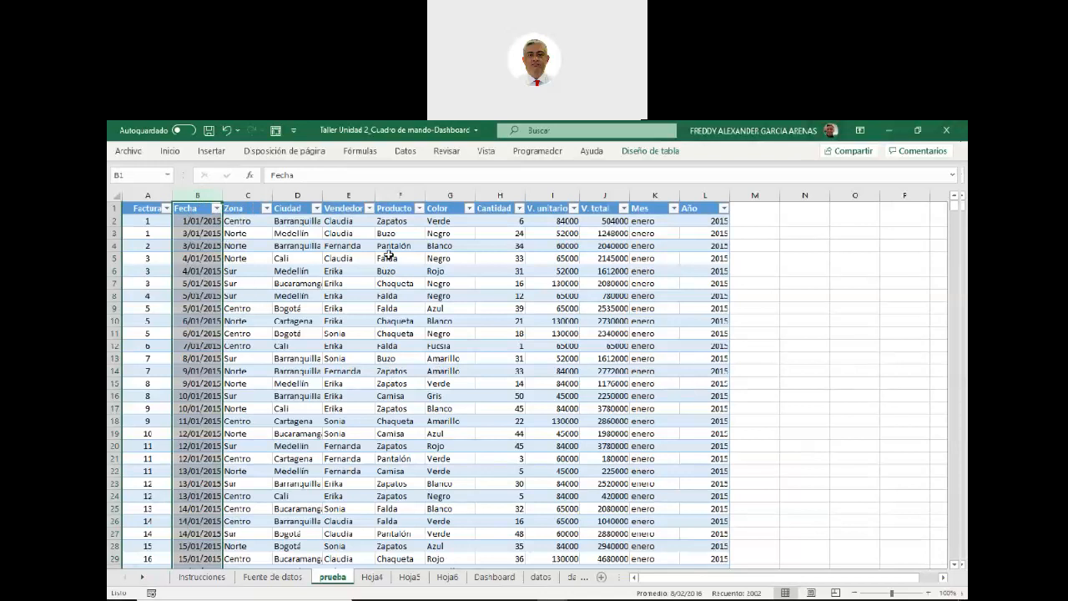
click(655, 194)
click(704, 195)
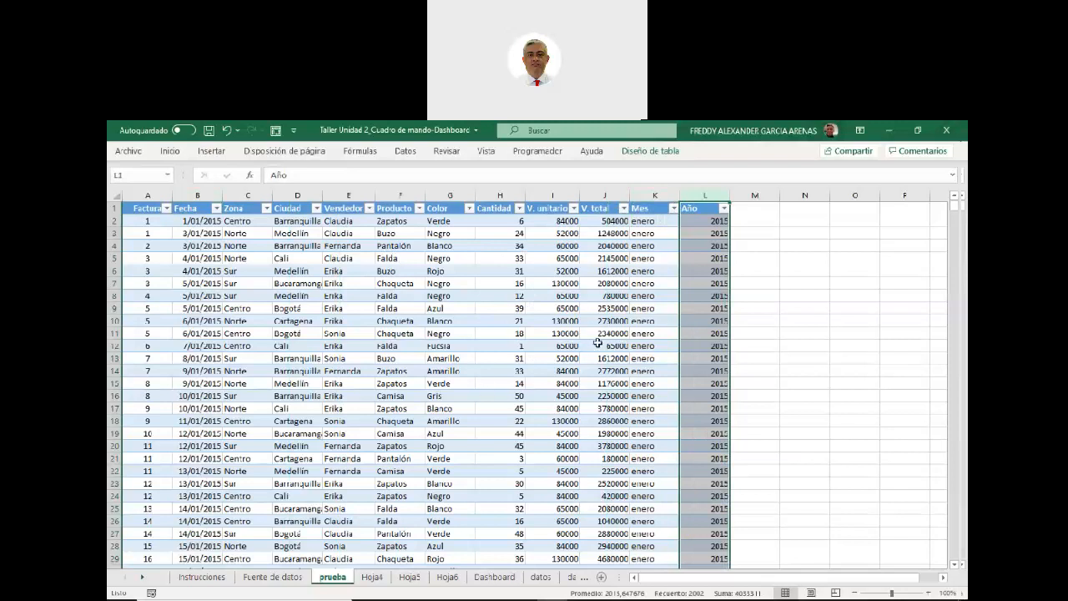
click(653, 194)
click(704, 194)
click(218, 223)
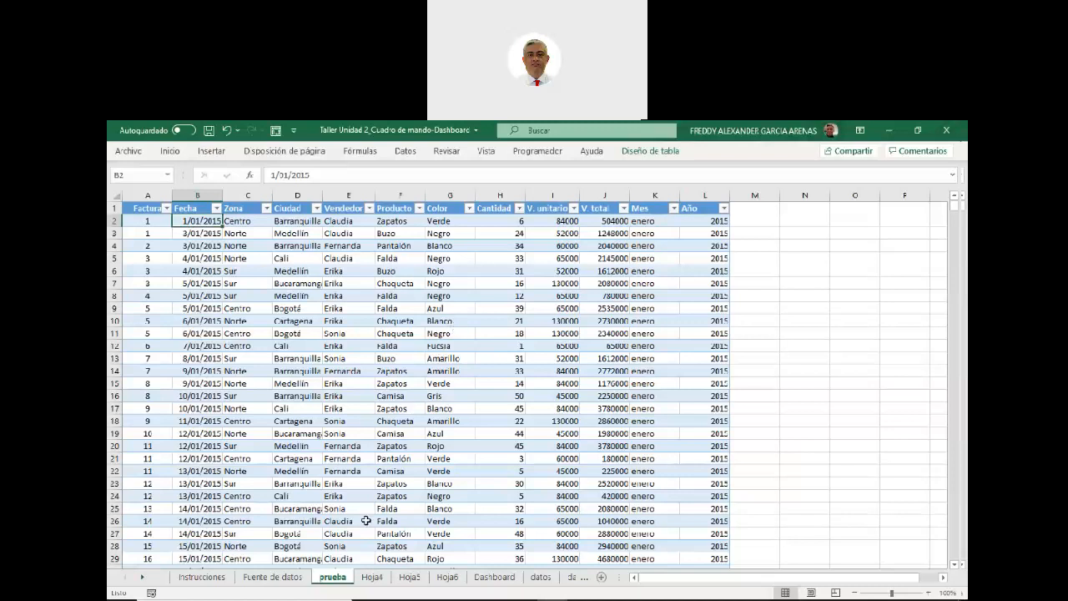
Create a pivot table from the productos table at cell B2 of the Hoja4 sheet
click(373, 577)
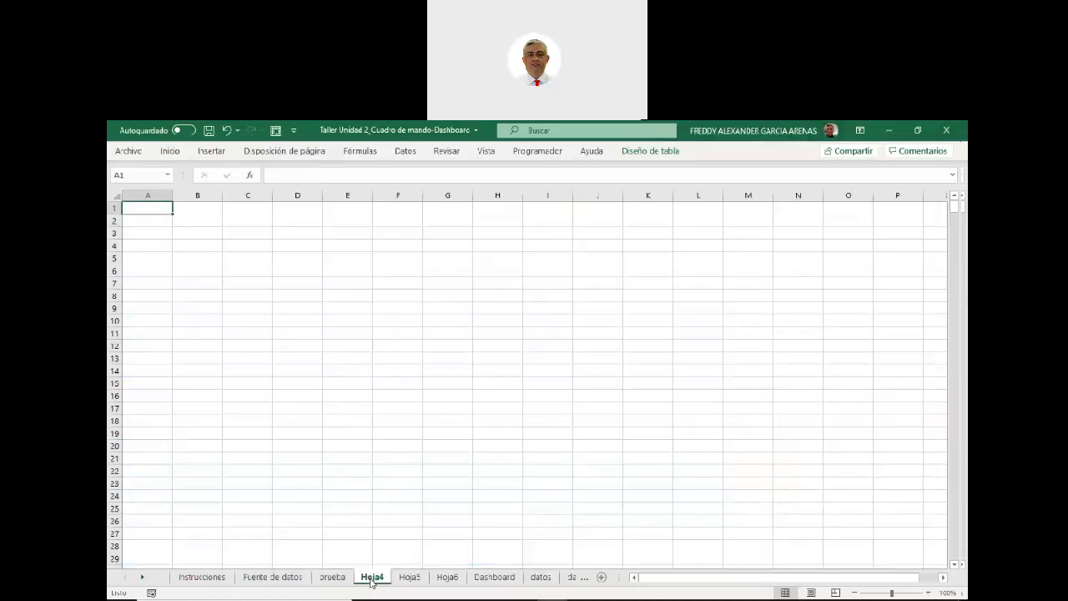
click(229, 233)
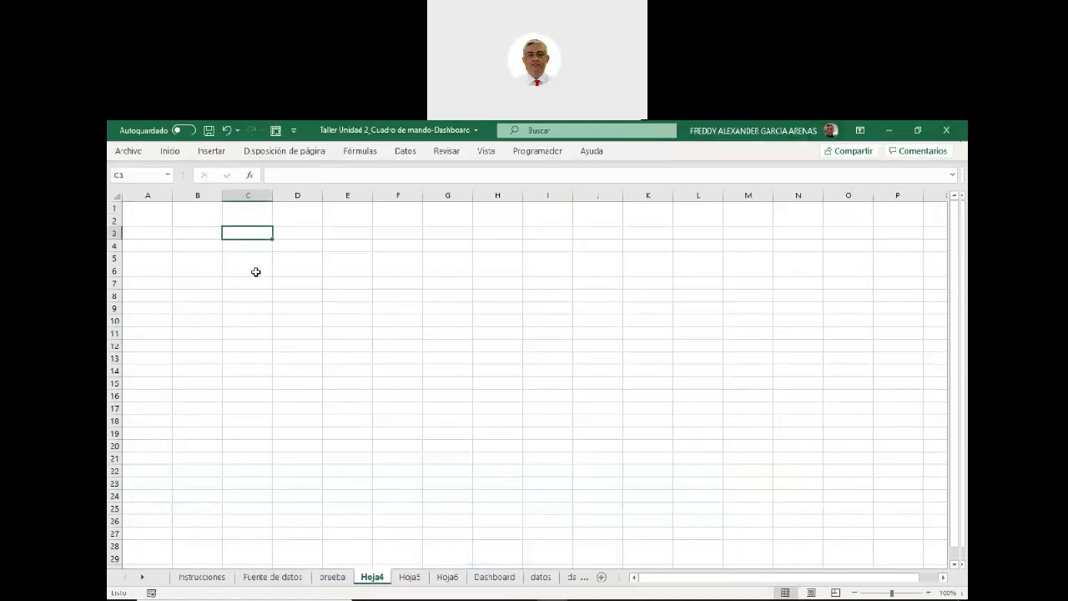
click(198, 221)
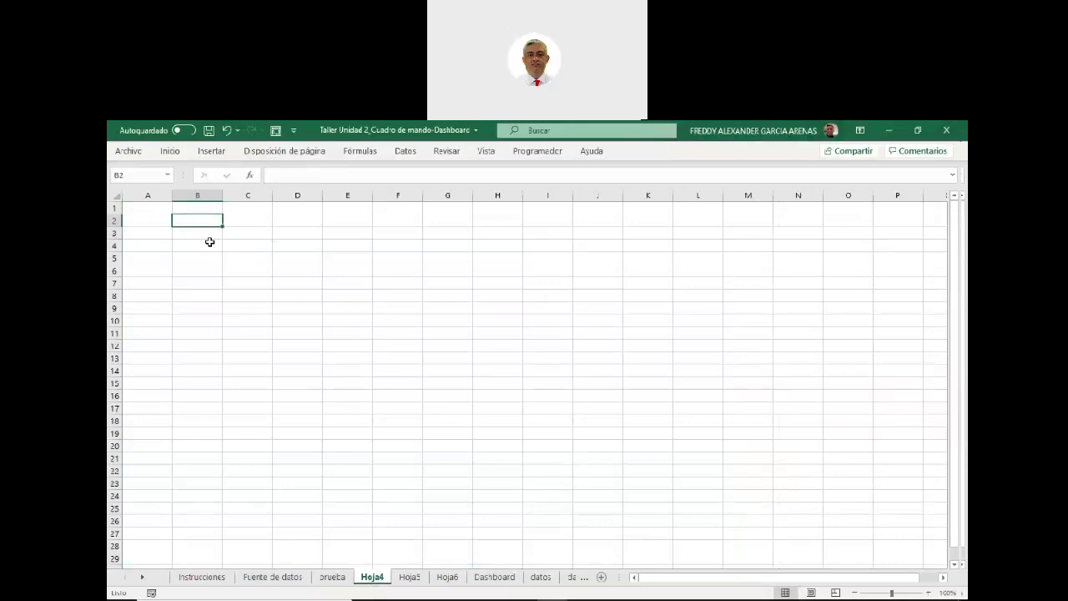
click(211, 152)
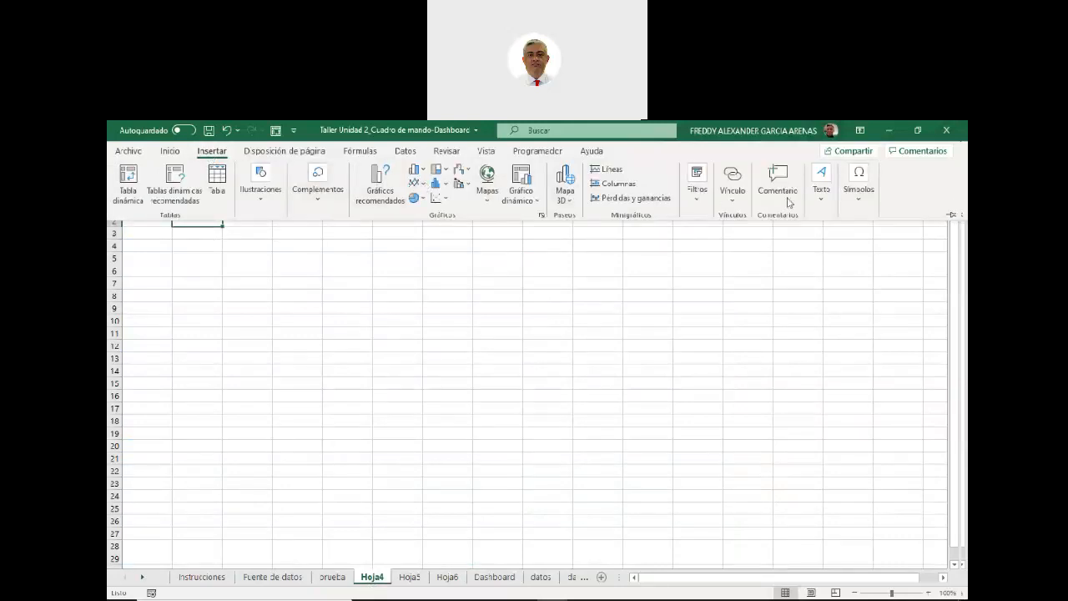
click(954, 216)
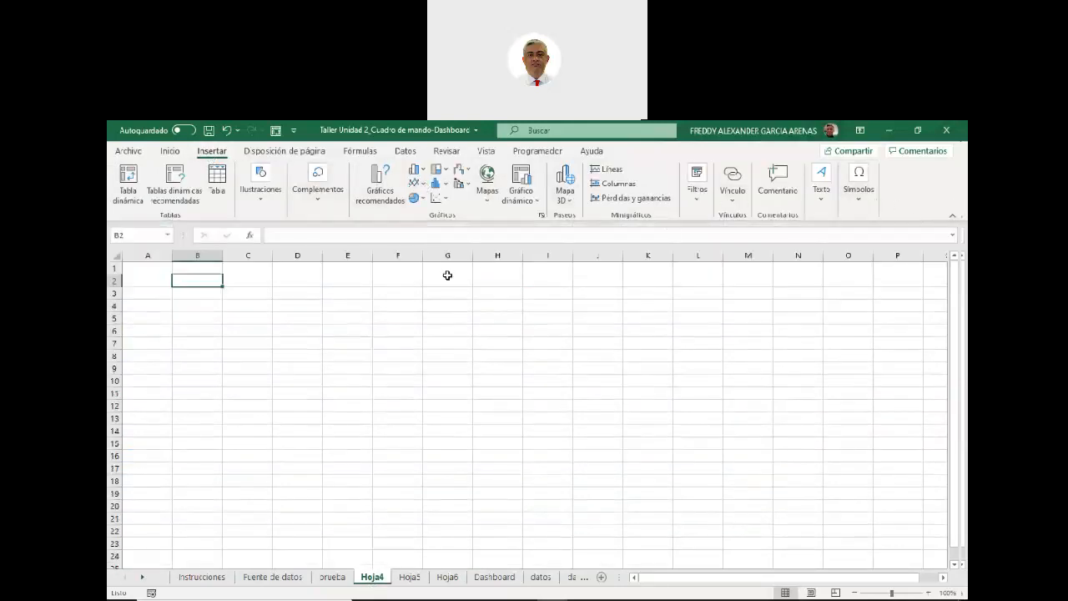
click(134, 202)
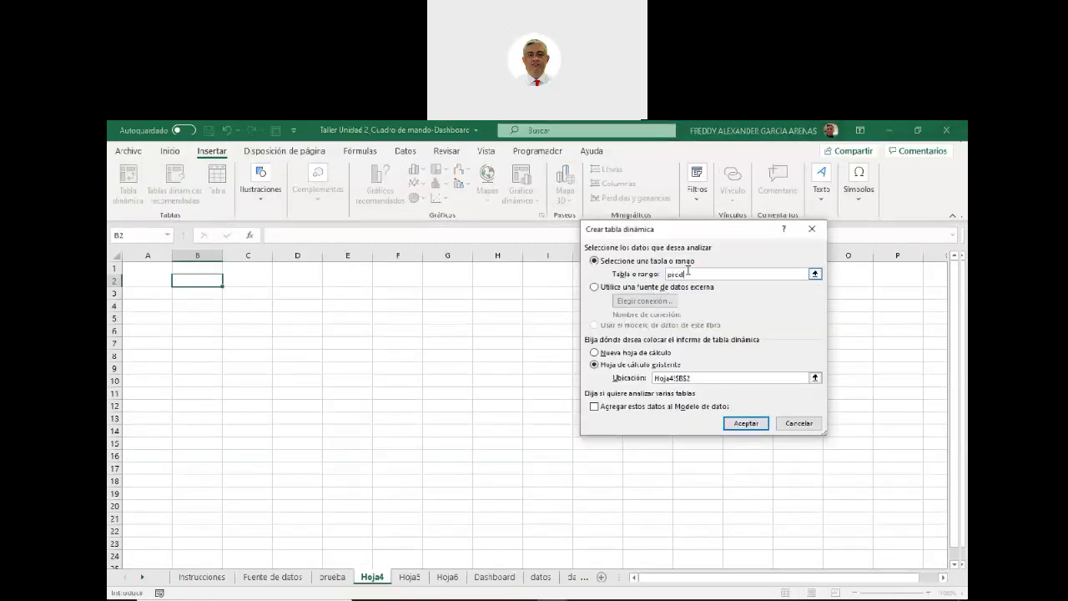
click(746, 423)
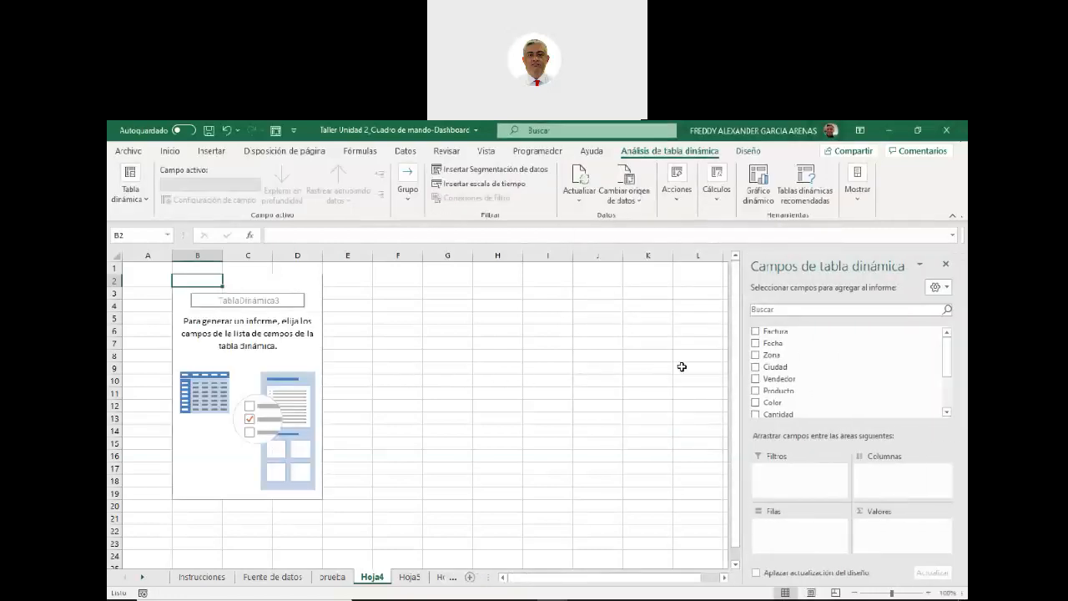
Add the Fecha field to the pivot table's rows and expand 2015 and its first quarter, Trim.1
click(756, 344)
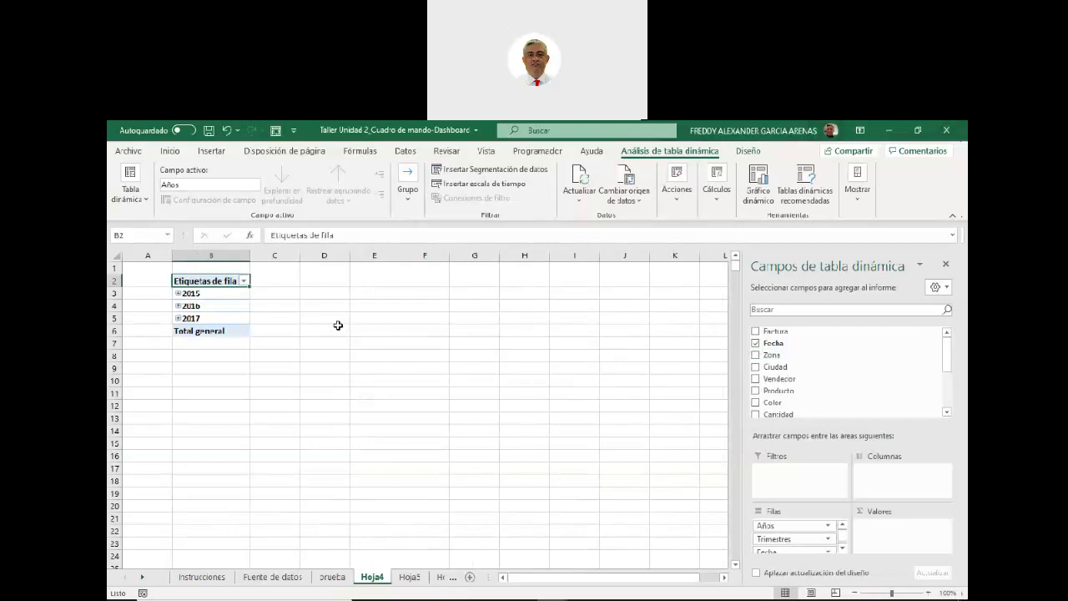
click(178, 293)
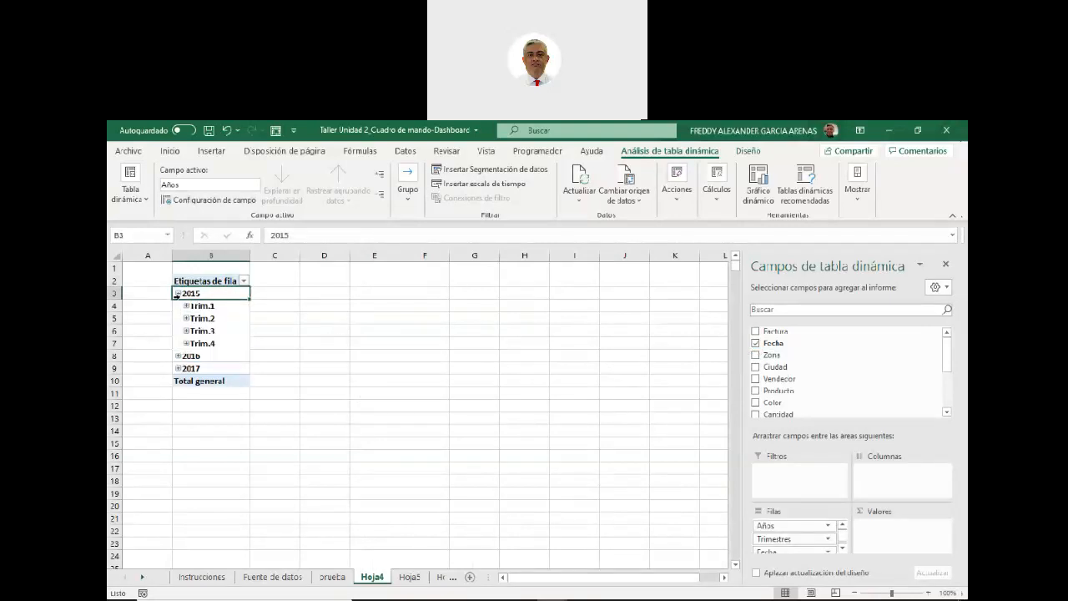
click(186, 306)
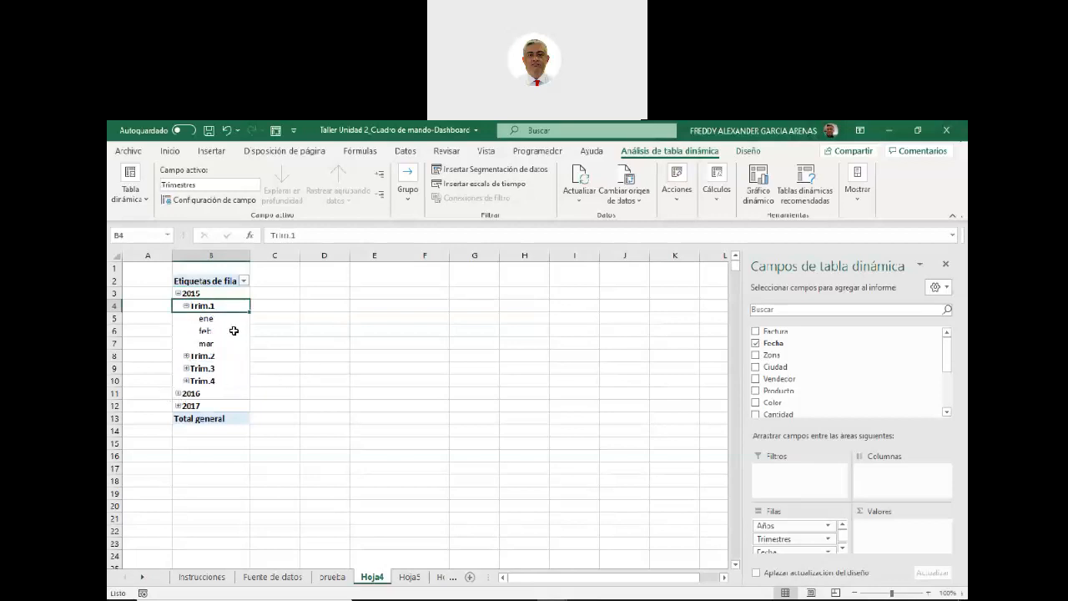
click(186, 294)
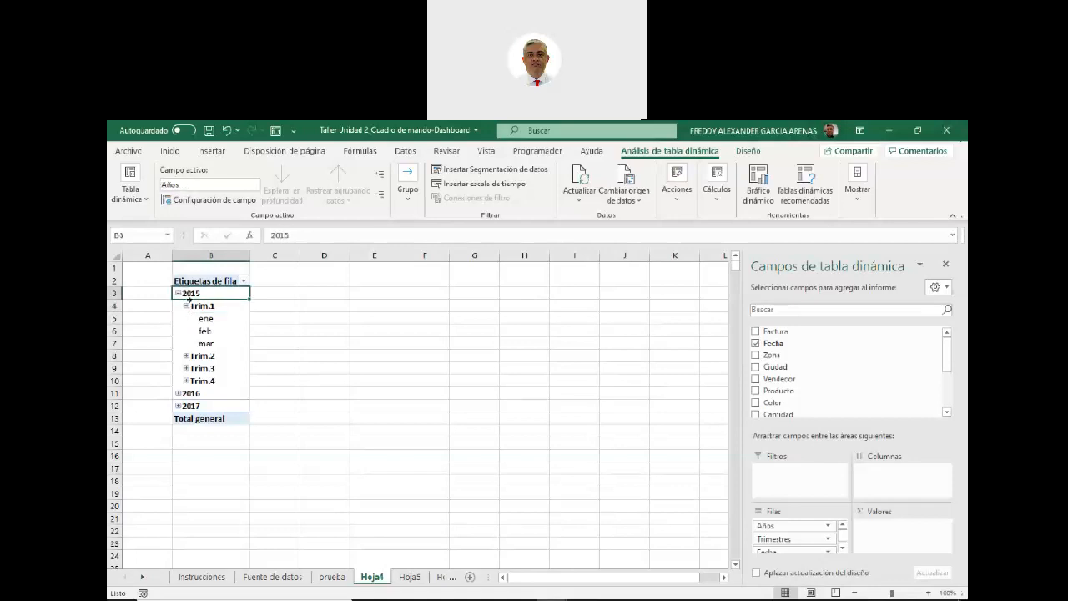
click(195, 306)
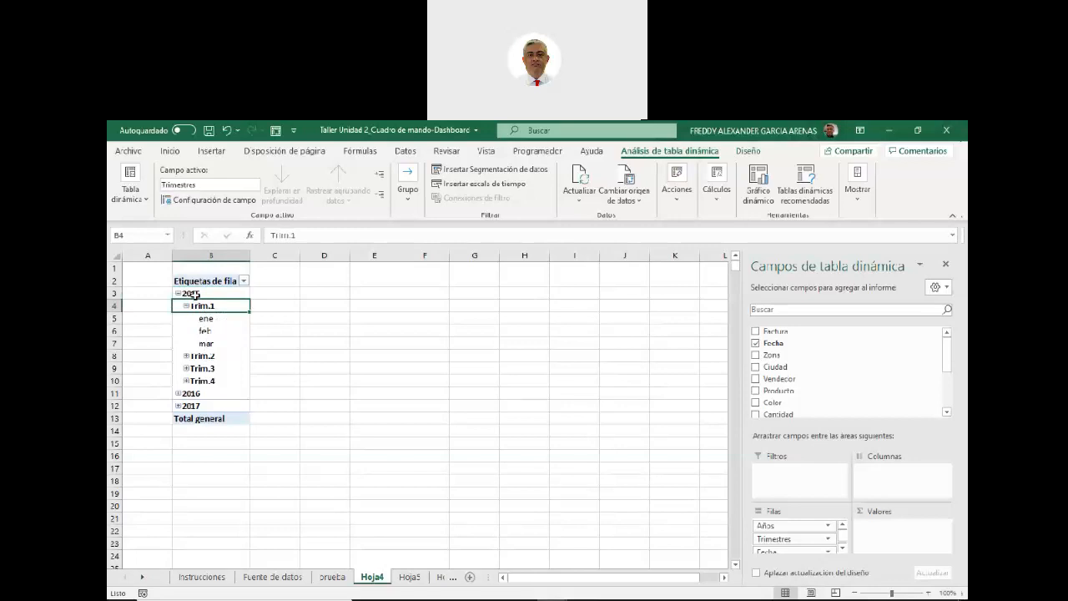
Ungroup the pivot table's date rows and look through the individual dates
right_click(193, 293)
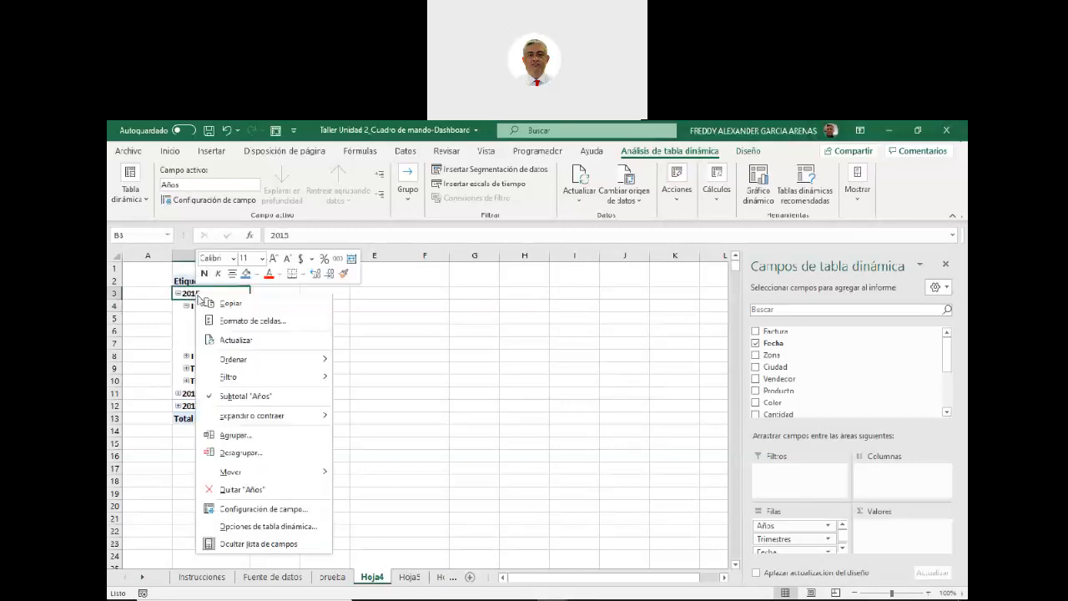
click(237, 453)
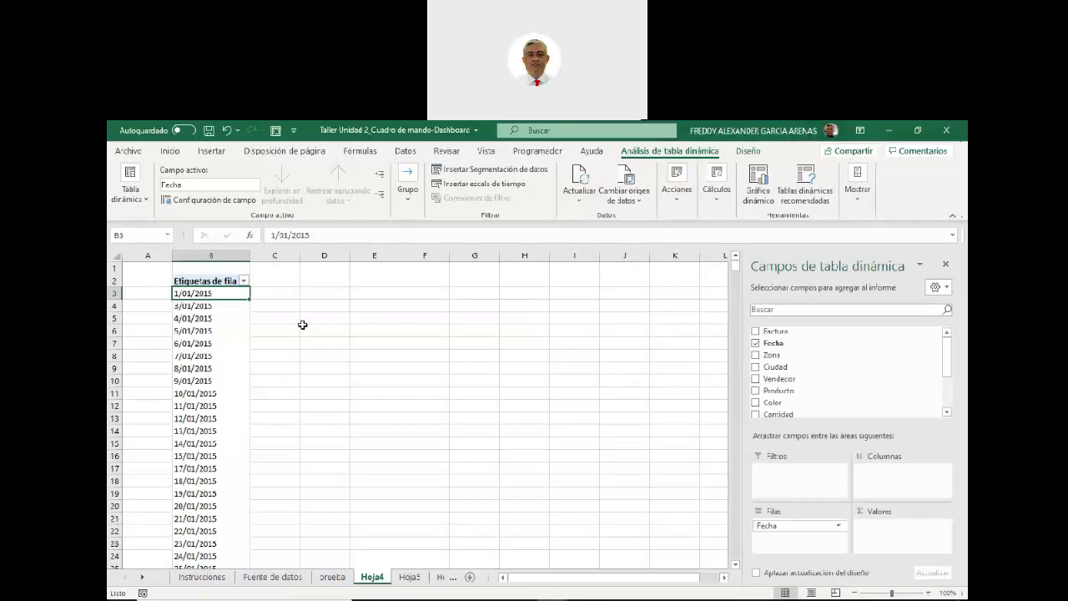
scroll(218, 334, down, 11)
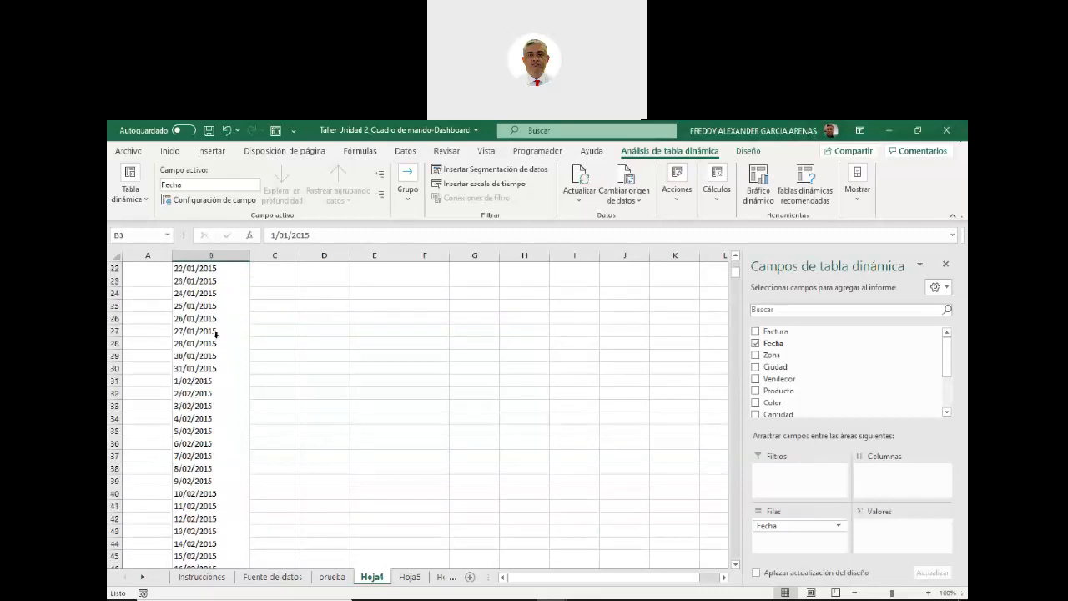
scroll(214, 345, down, 18)
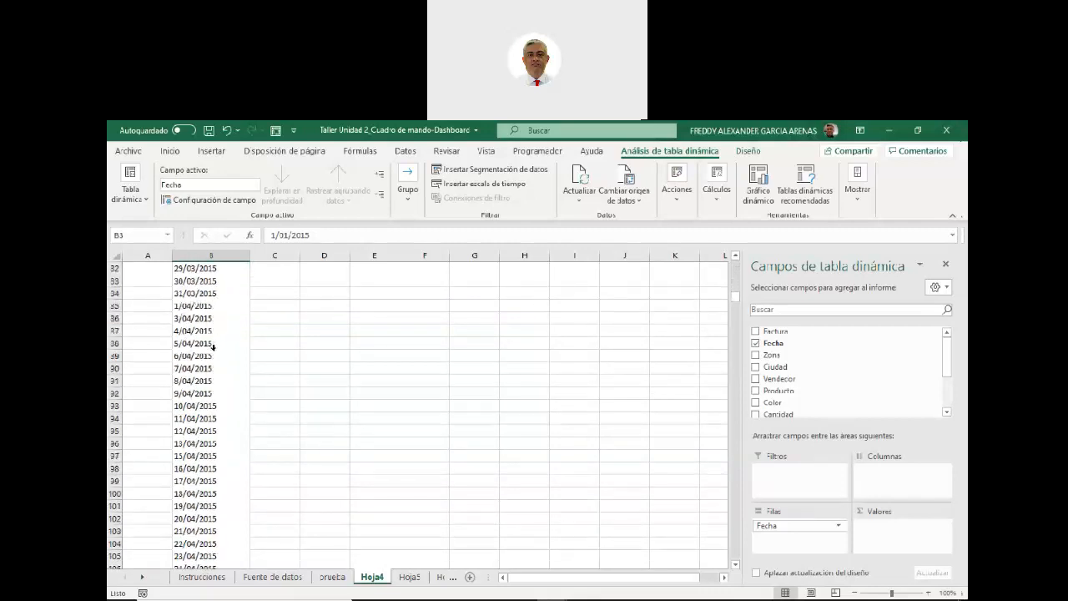
scroll(214, 349, down, 20)
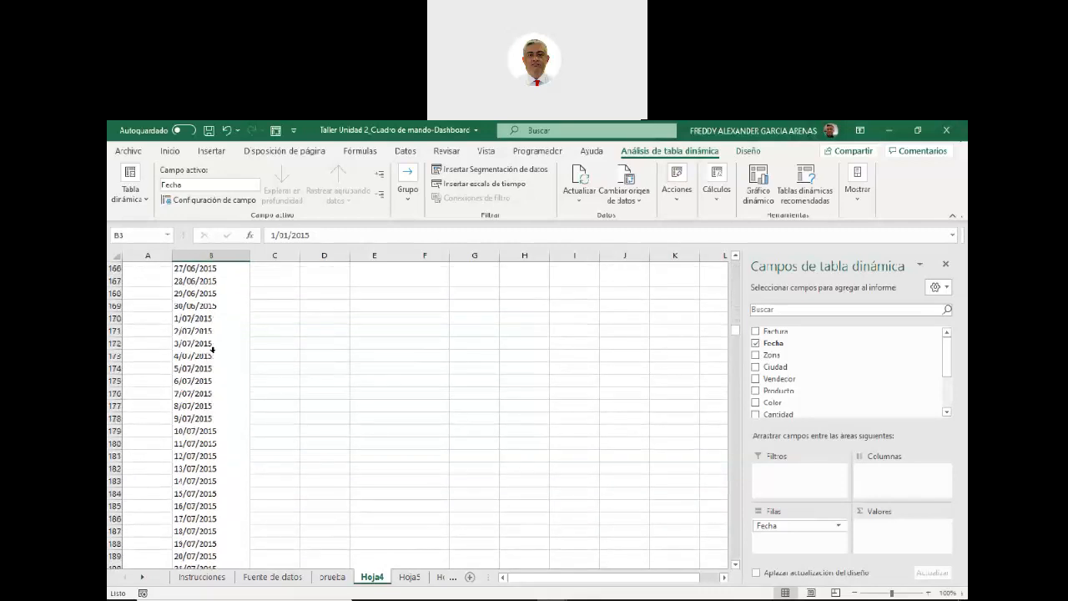
scroll(213, 351, down, 14)
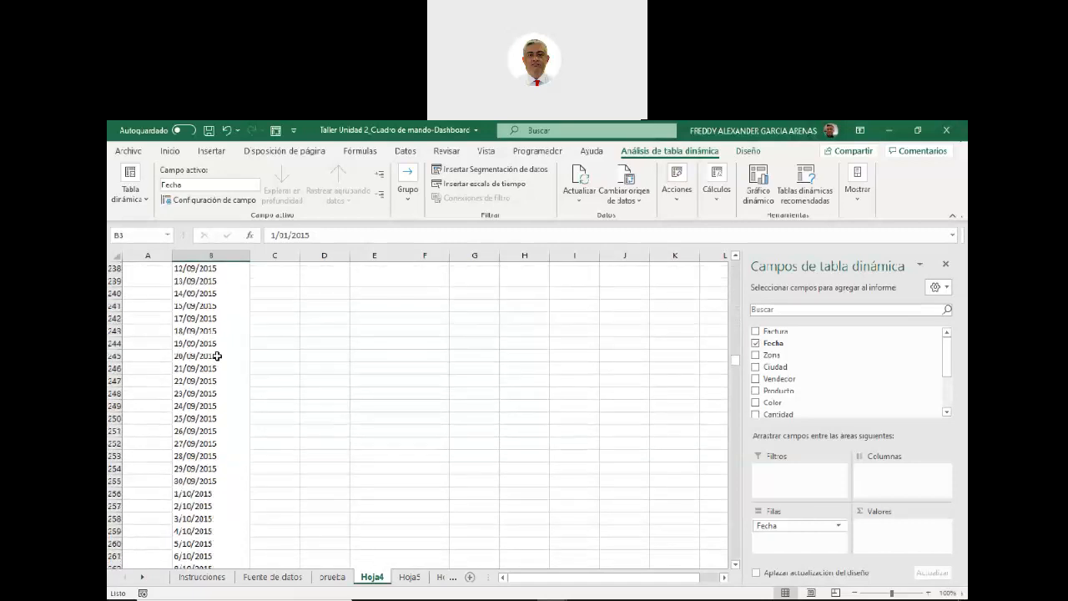
drag(736, 365, 737, 270)
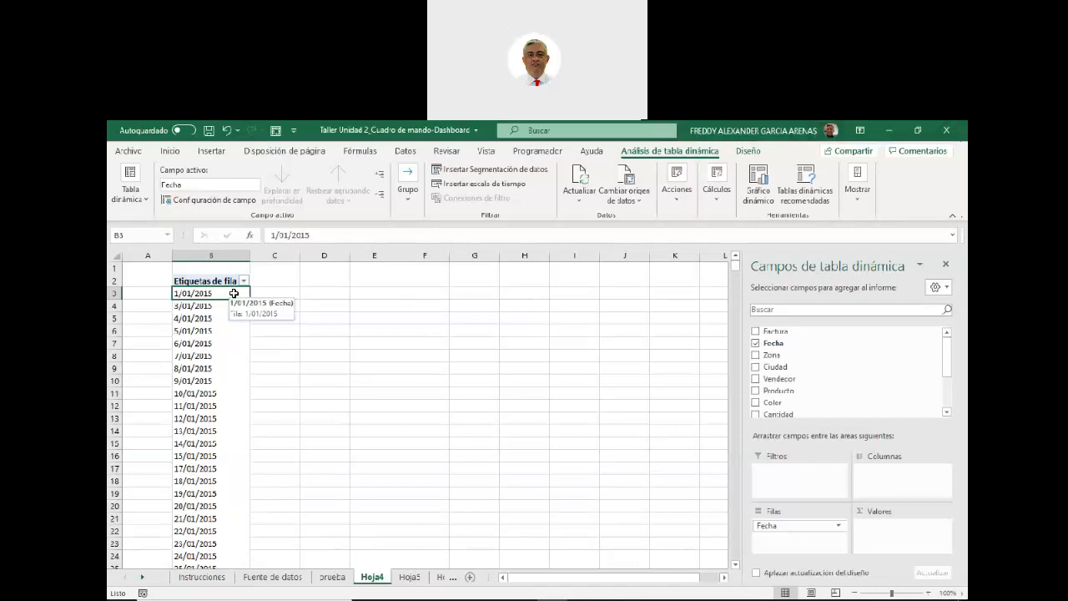
click(766, 525)
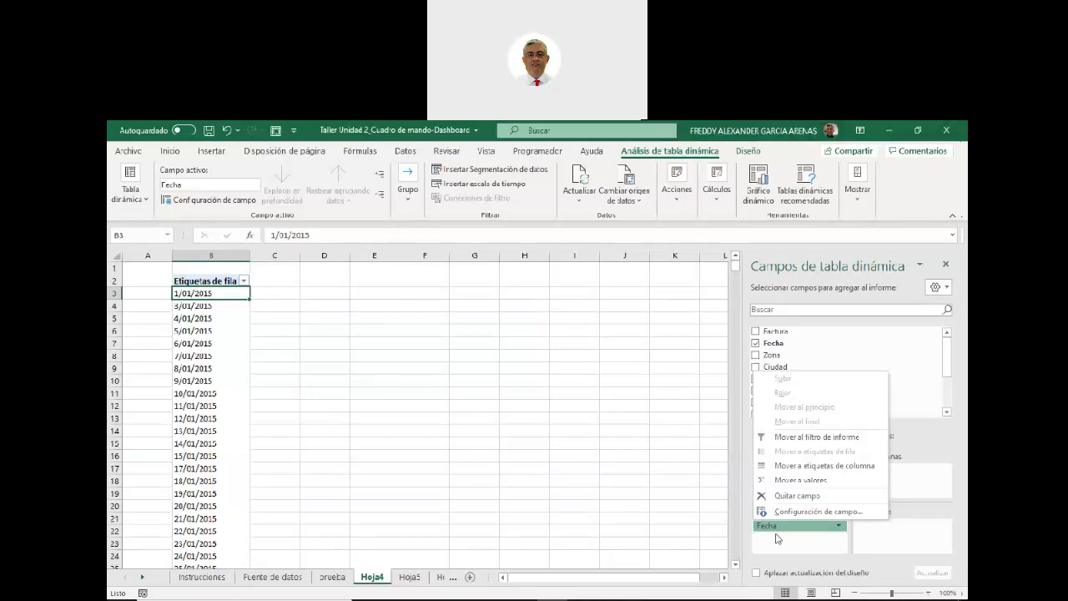
click(372, 393)
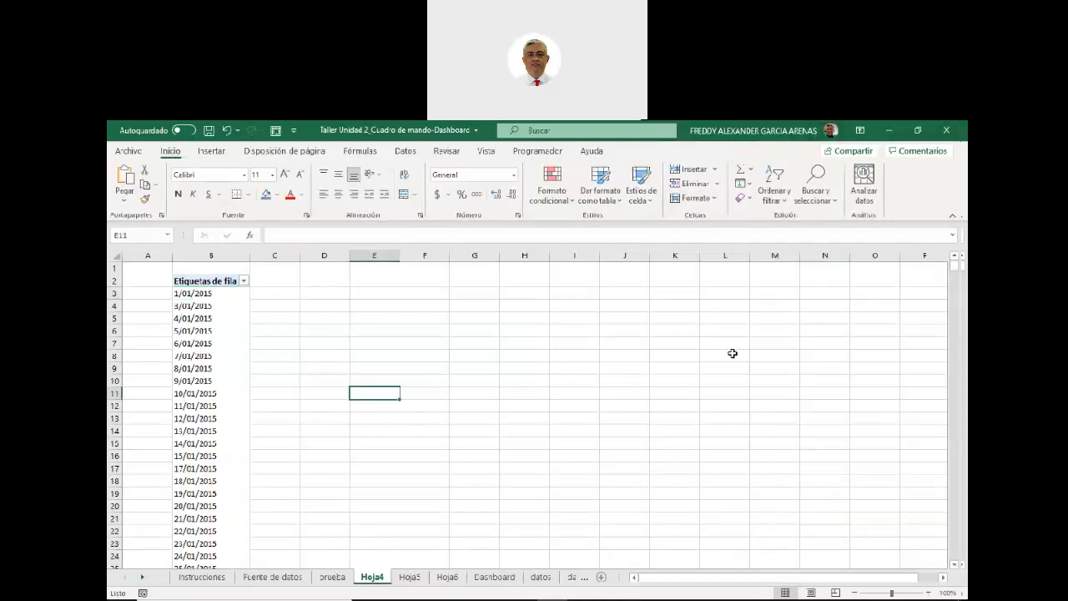
click(180, 331)
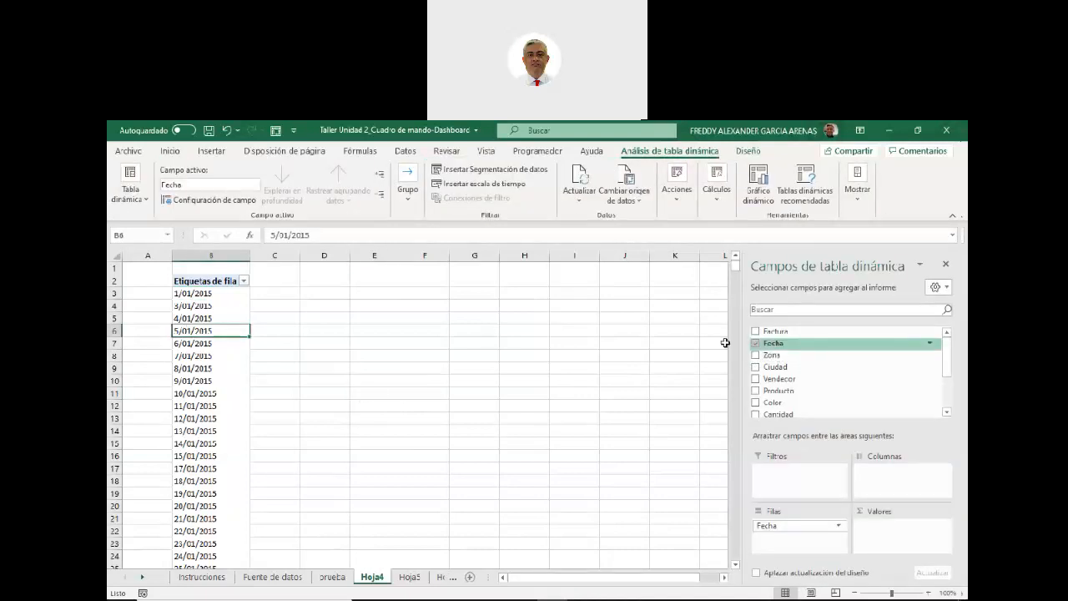
Group the pivot table's dates by Meses, Trimestres and Años, keeping the automatic start and end dates
click(195, 305)
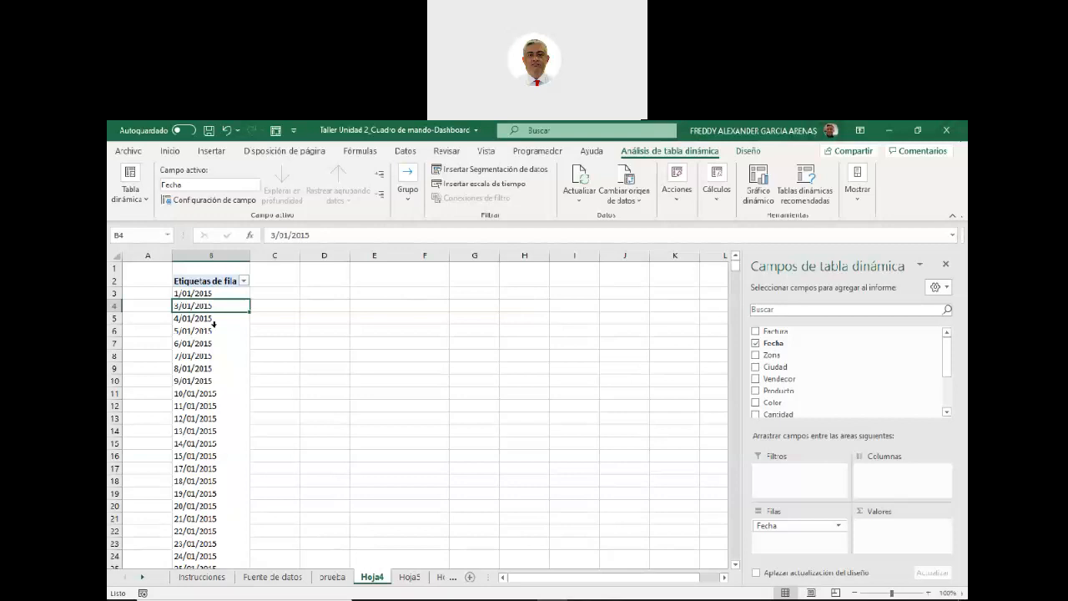
right_click(197, 308)
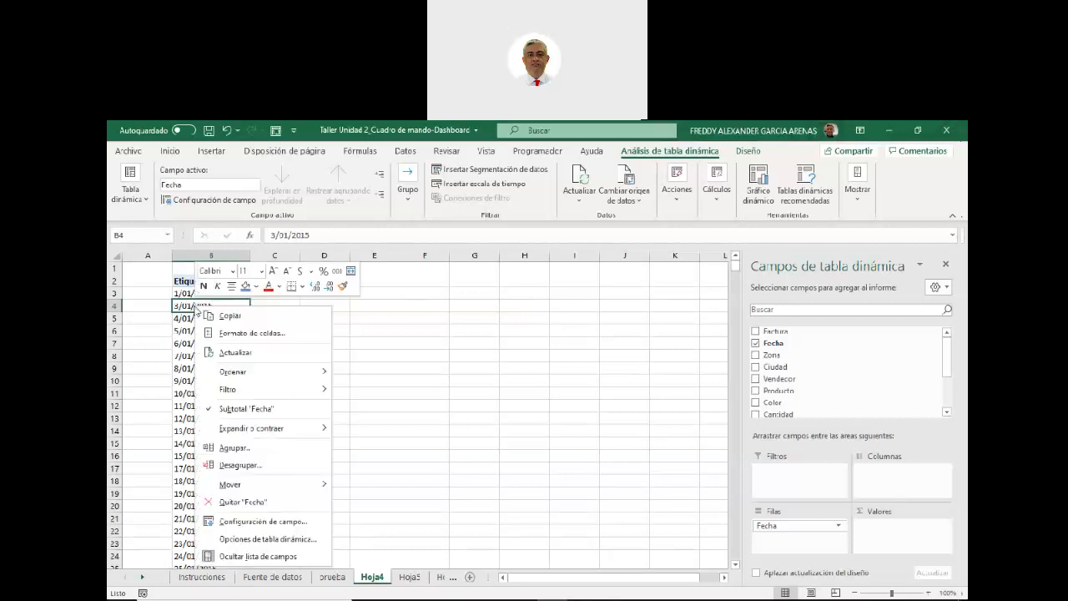
click(256, 447)
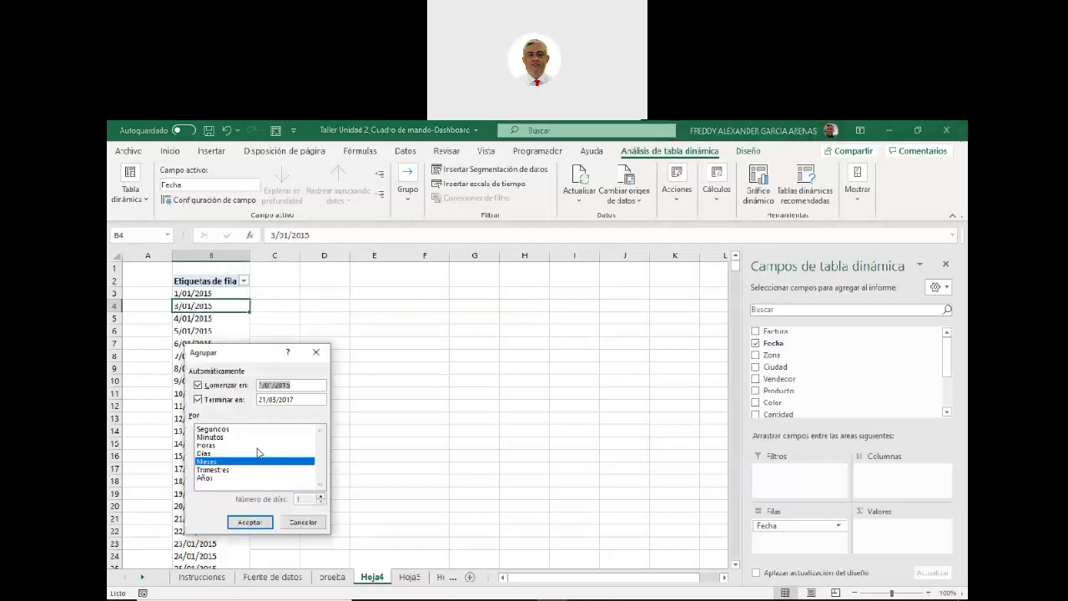
drag(259, 360, 448, 302)
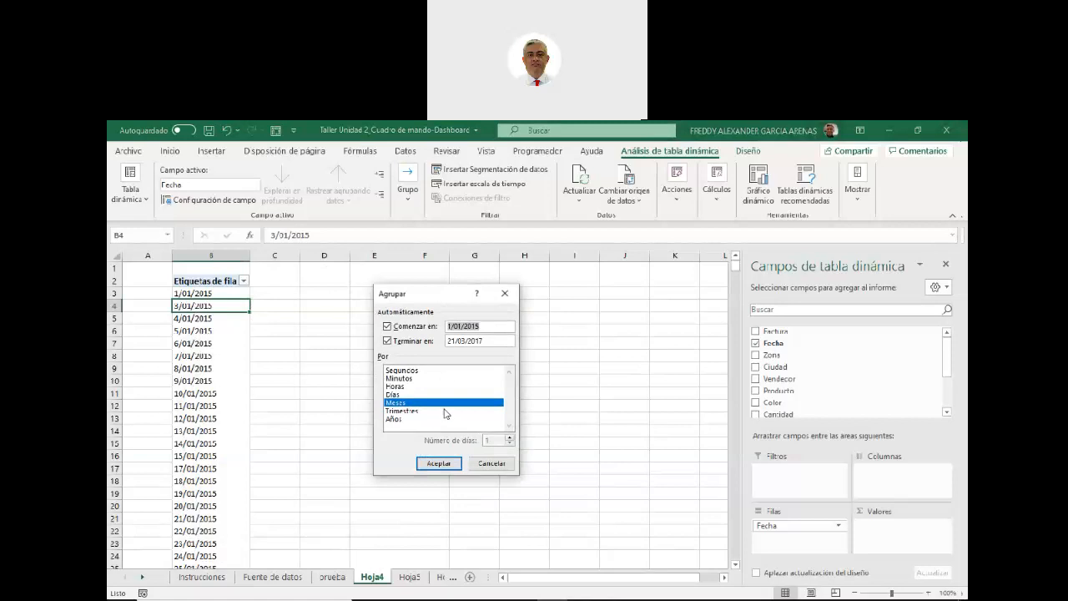
click(402, 412)
click(396, 425)
click(396, 420)
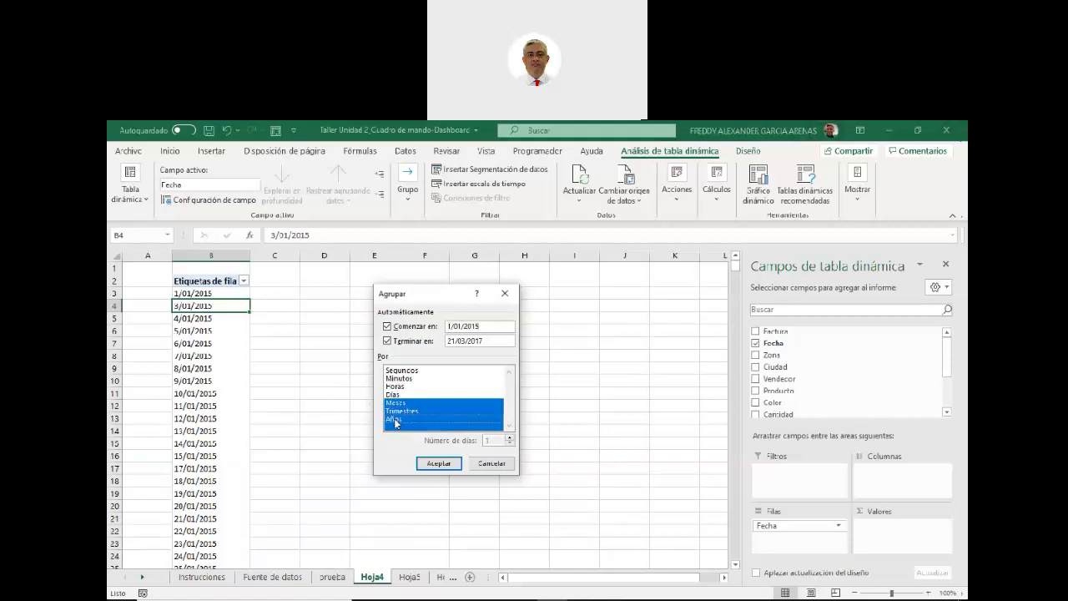
click(399, 427)
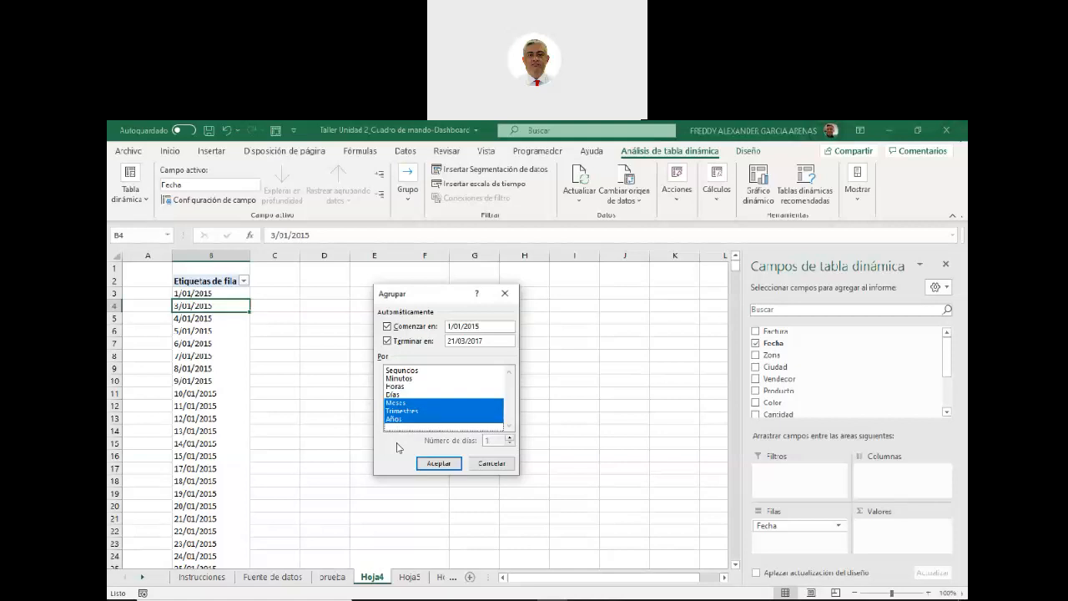
click(439, 465)
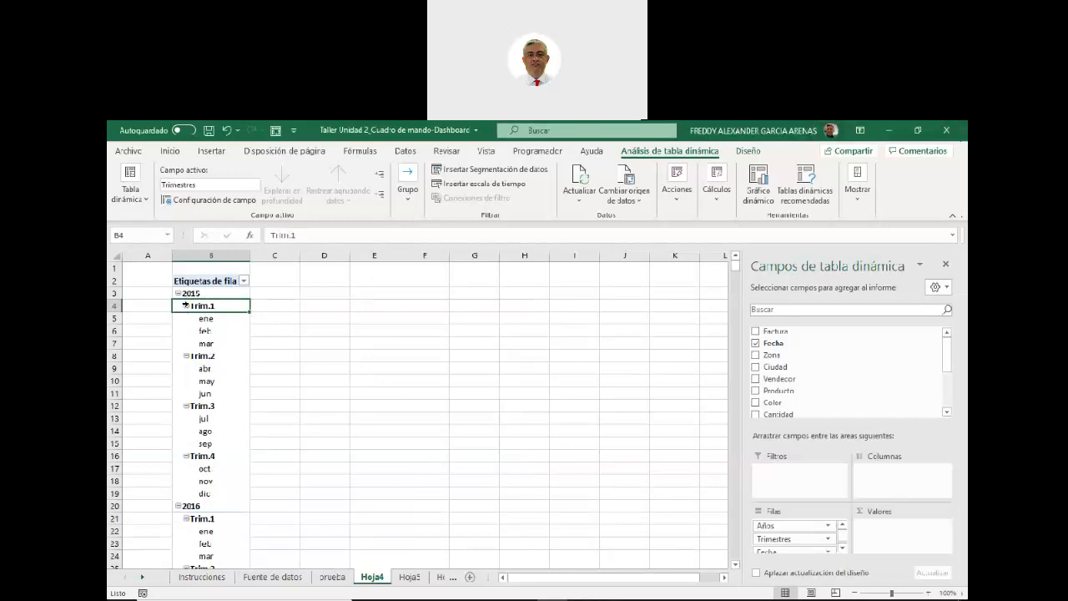
Collapse the quarters Trim.1 to Trim.4 under 2015 in the pivot table
click(185, 305)
click(185, 318)
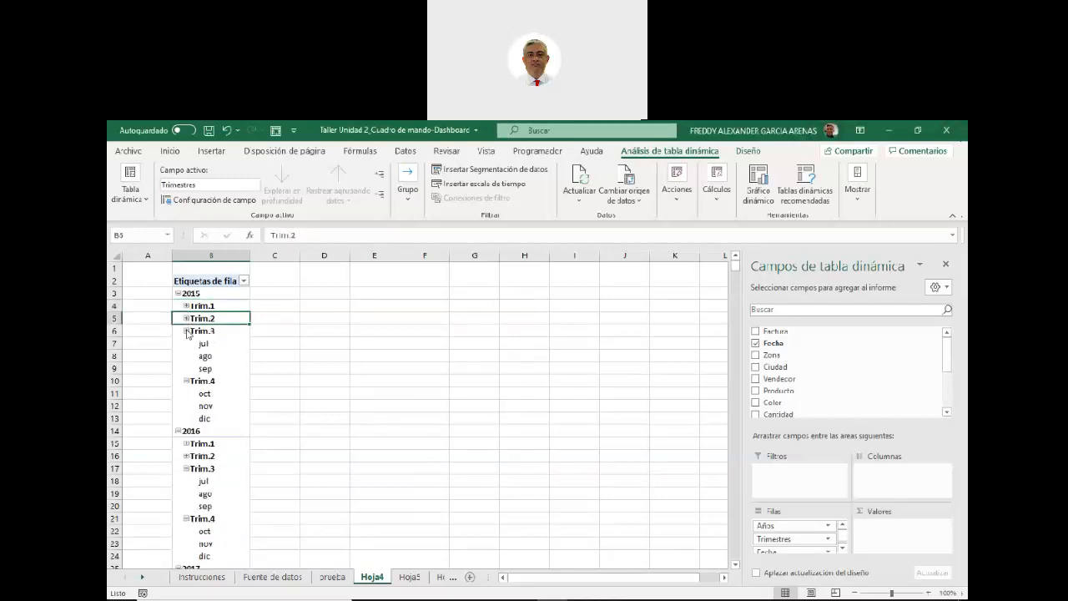
click(187, 330)
click(186, 343)
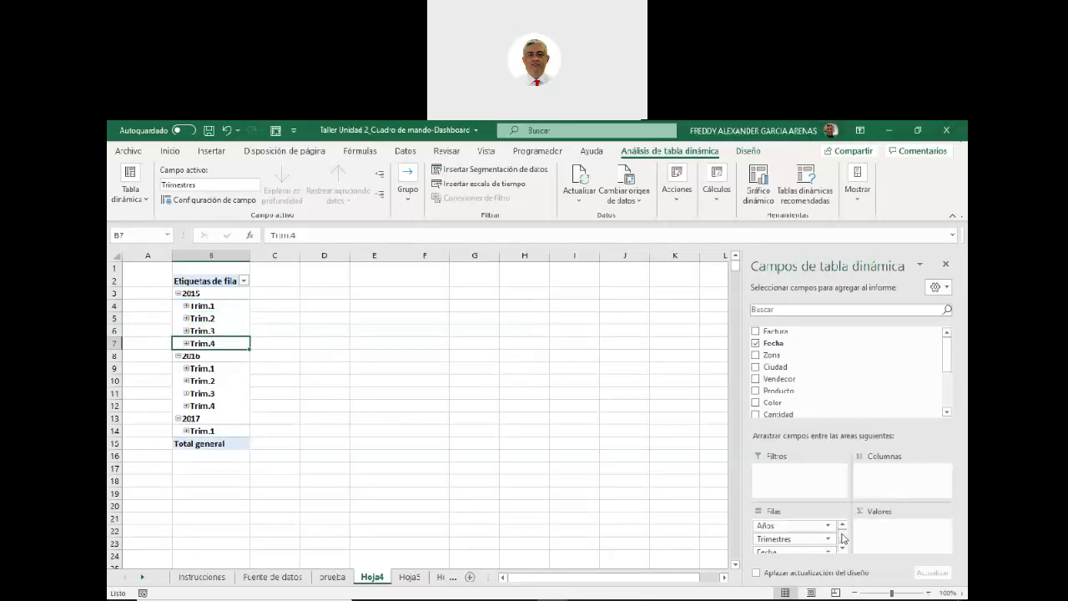
Review the Años, Trimestres and Fecha fields in the pivot table's rows area
click(778, 527)
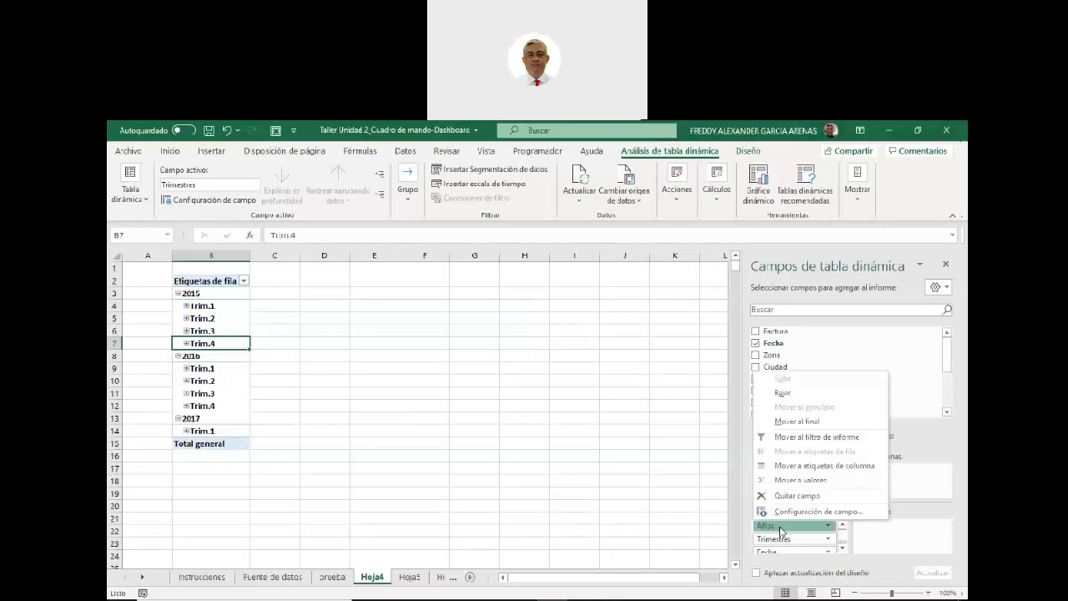
click(795, 540)
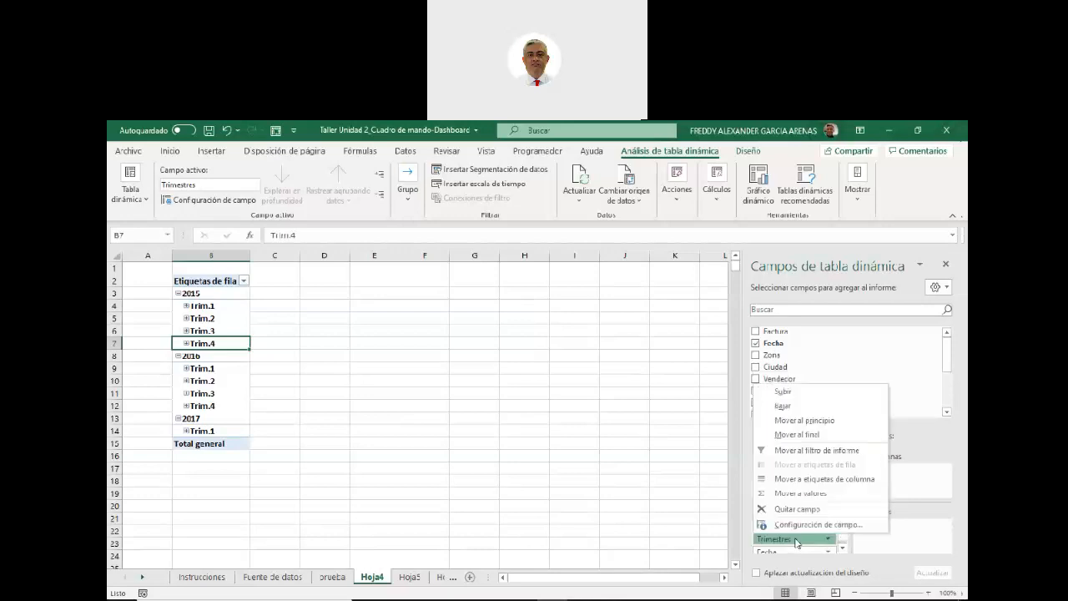
click(843, 549)
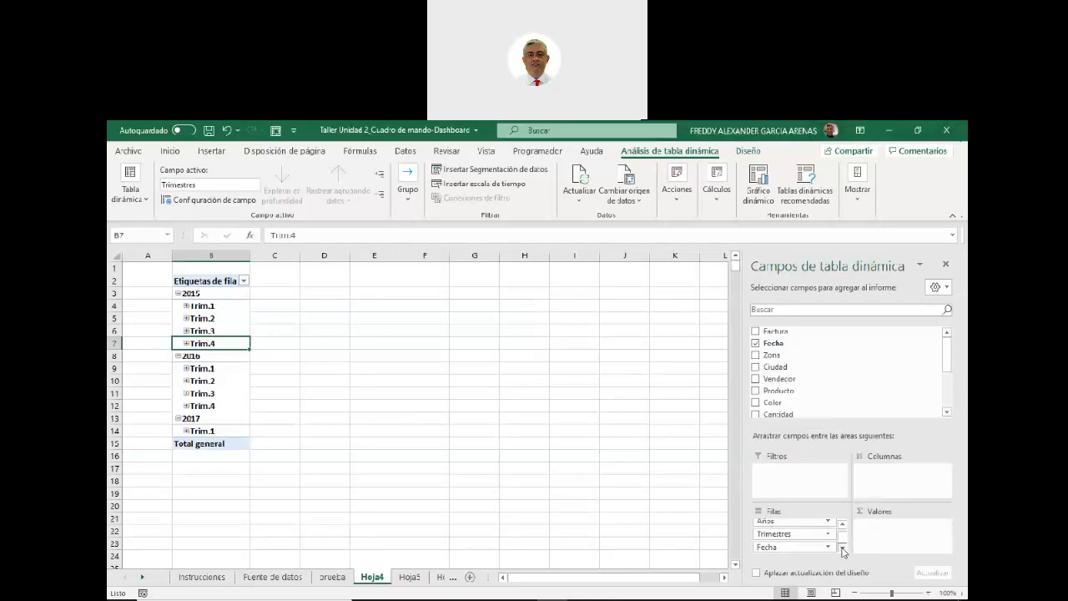
click(781, 548)
Try the Años field as pivot table columns and return it to the rows above Trimestres
click(844, 550)
drag(765, 523, 884, 482)
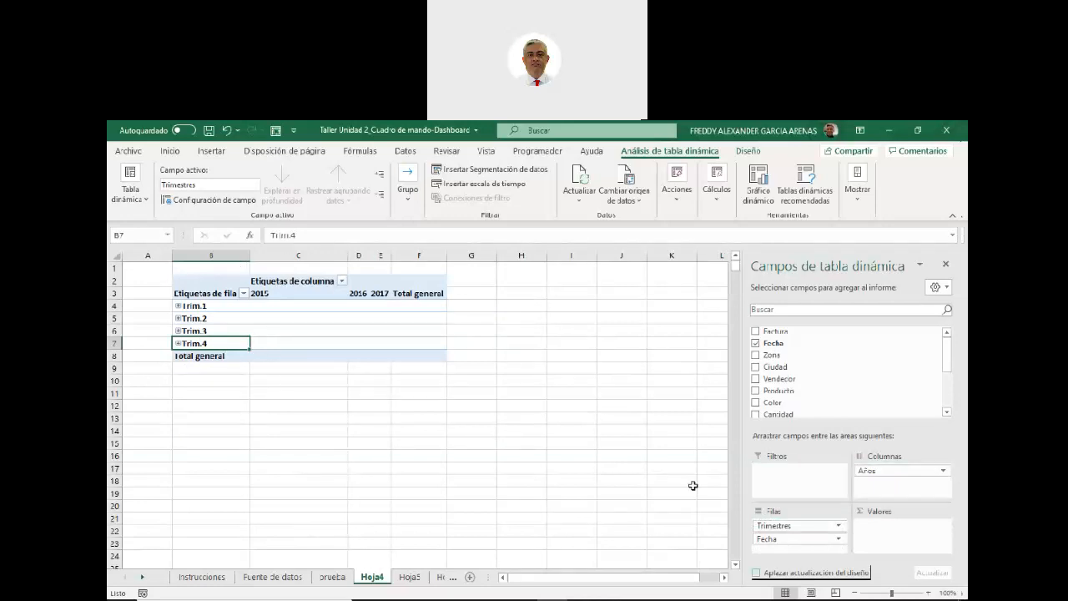
drag(868, 472, 770, 526)
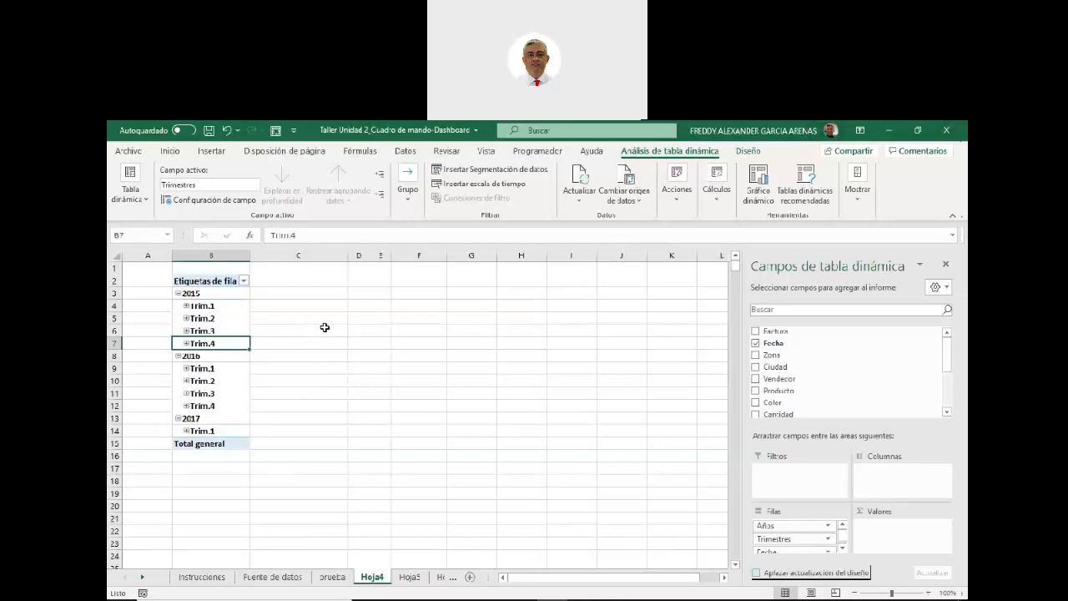
Ungroup the date rows of the pivot table on Hoja4 into individual dates
right_click(197, 294)
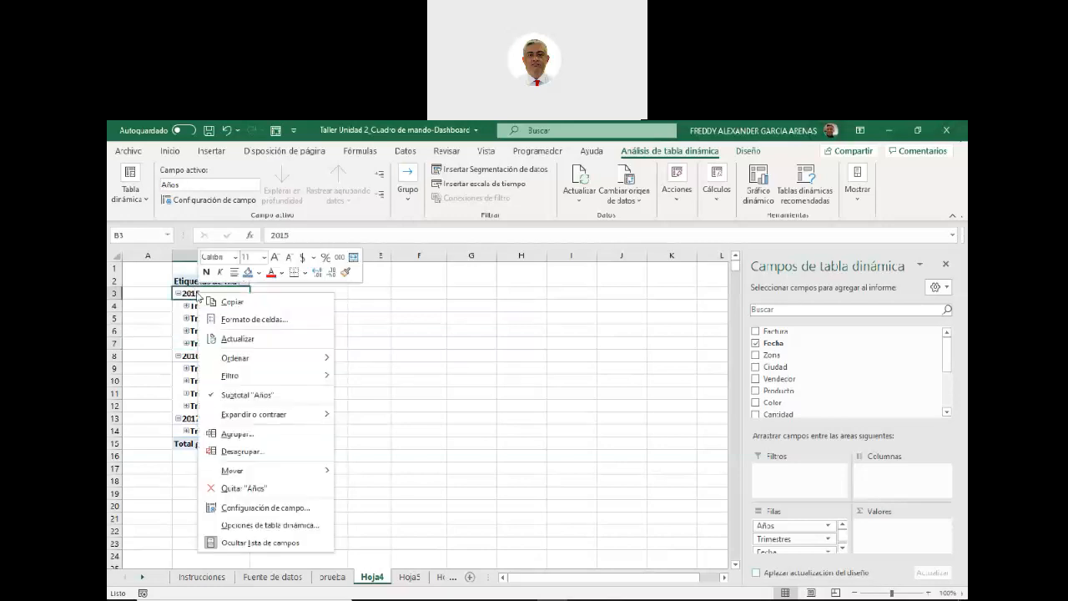
click(242, 451)
click(376, 394)
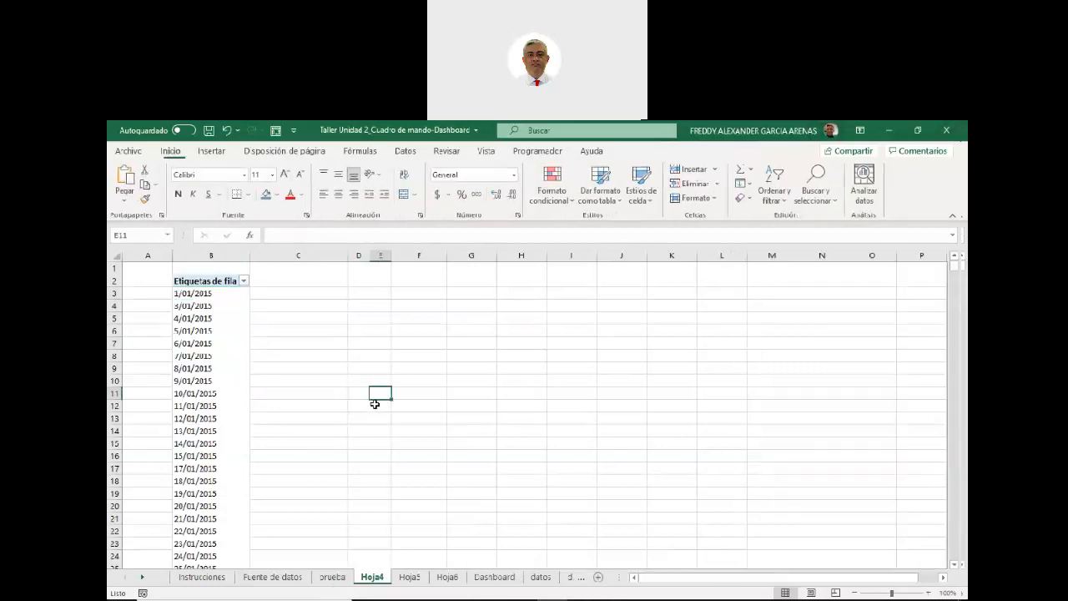
Create a pivot table from the productos table in cell B2 of Hoja5 and add the Fecha field to its rows
click(409, 577)
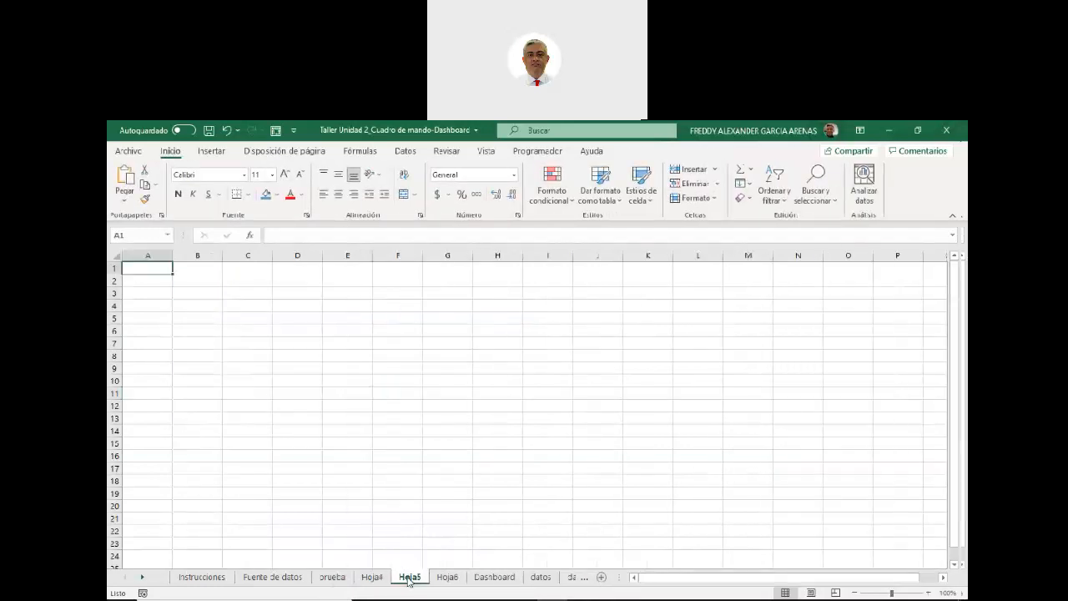
click(196, 284)
click(211, 151)
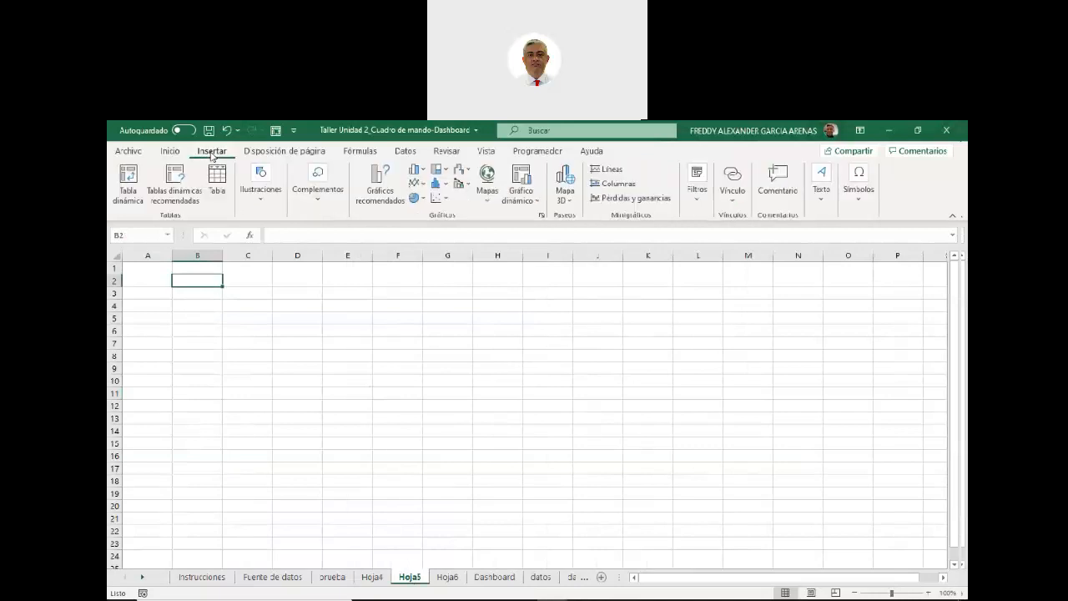
click(130, 195)
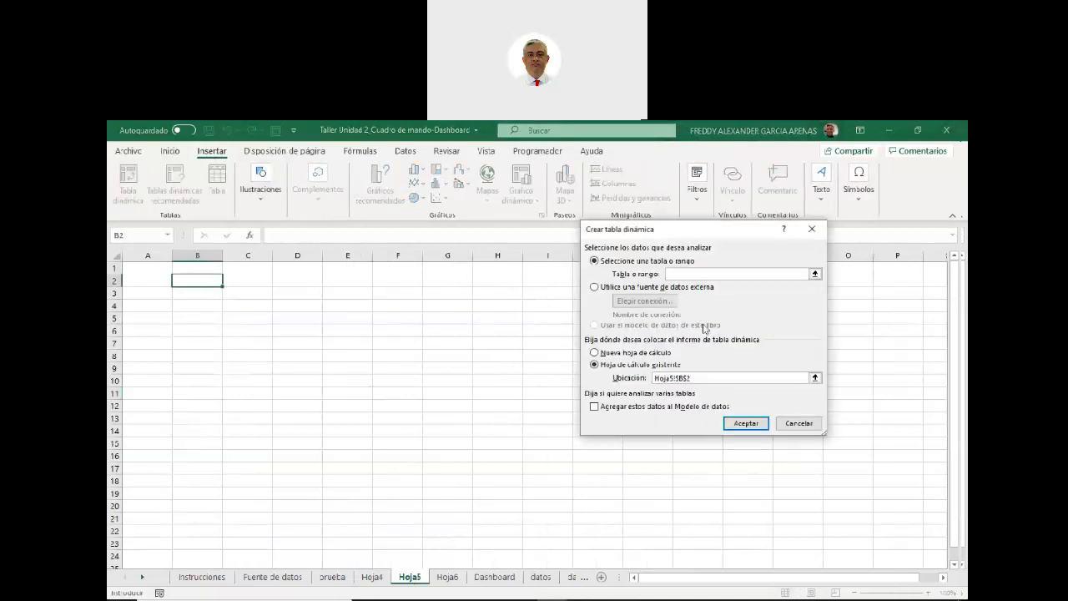
text(productos)
click(746, 423)
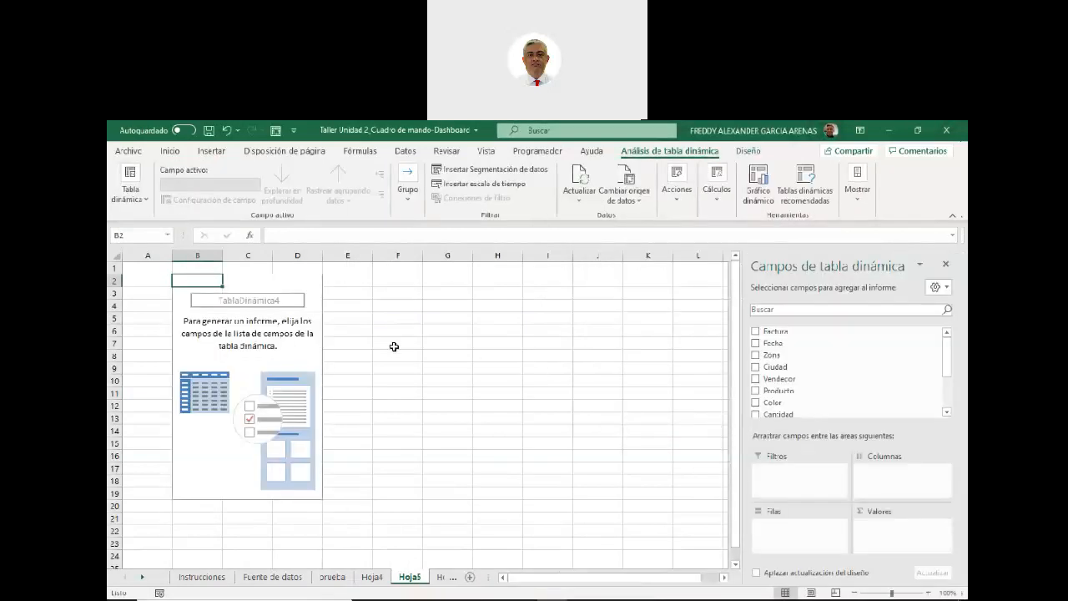
click(756, 345)
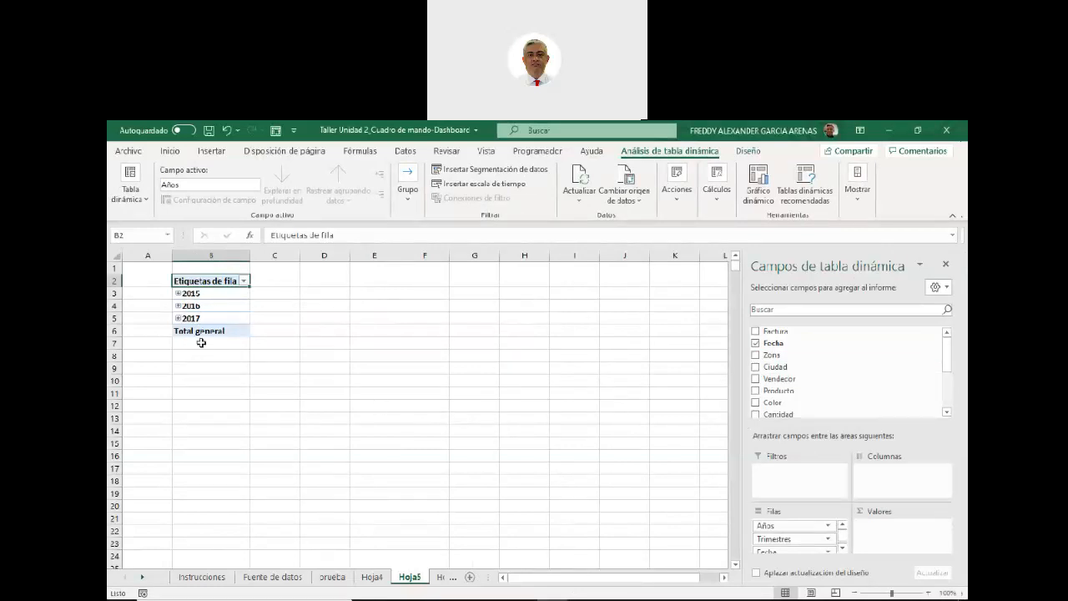
Collapse 2015 and the quarters Trim.1 to Trim.4 of 2016 in the Hoja4 pivot table
click(372, 577)
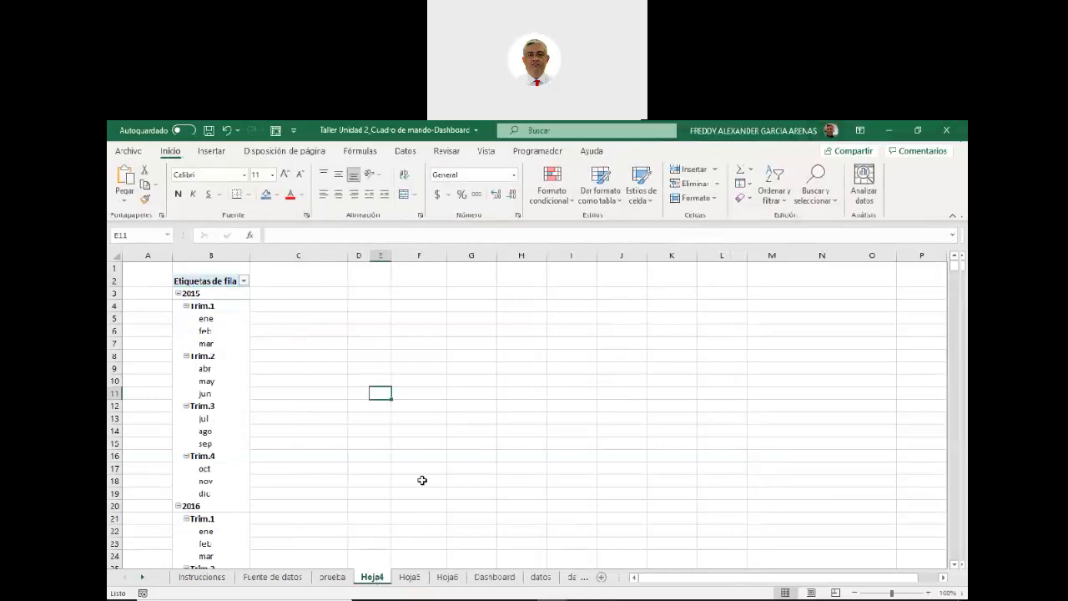
click(177, 294)
click(185, 318)
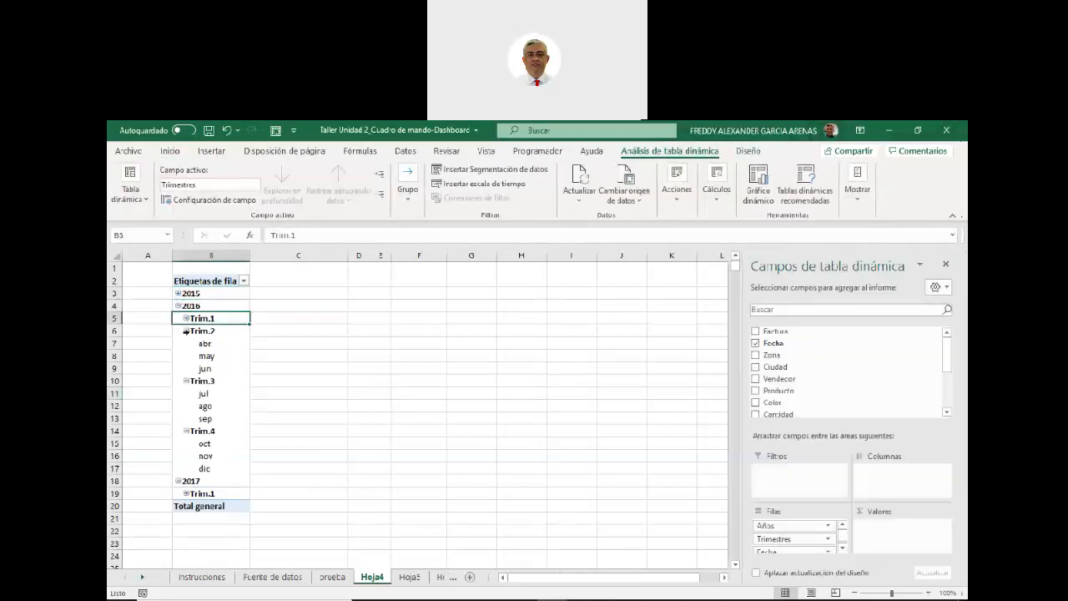
click(185, 380)
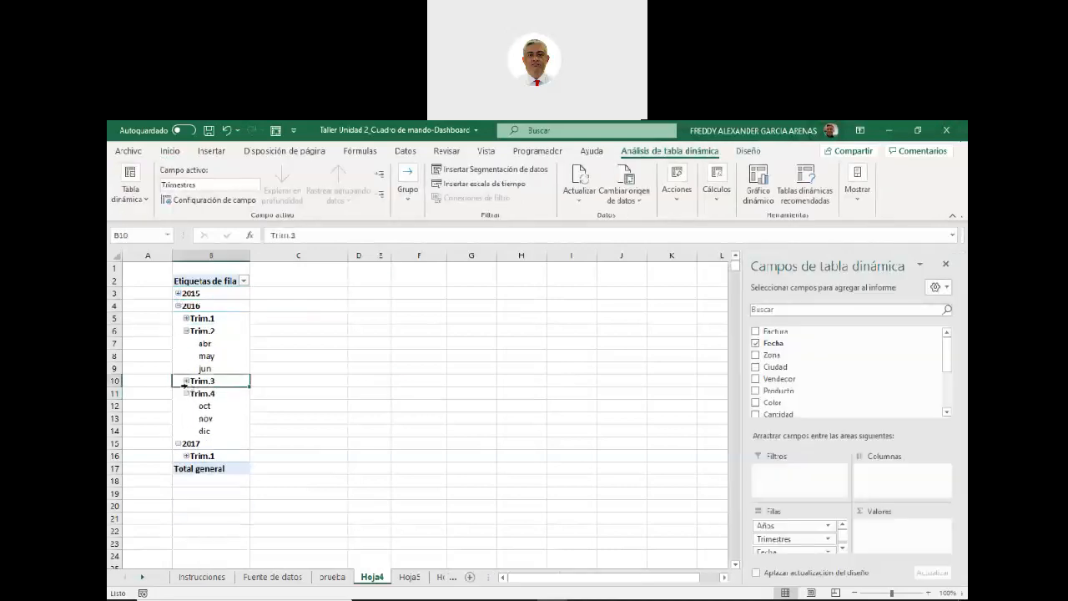
click(185, 393)
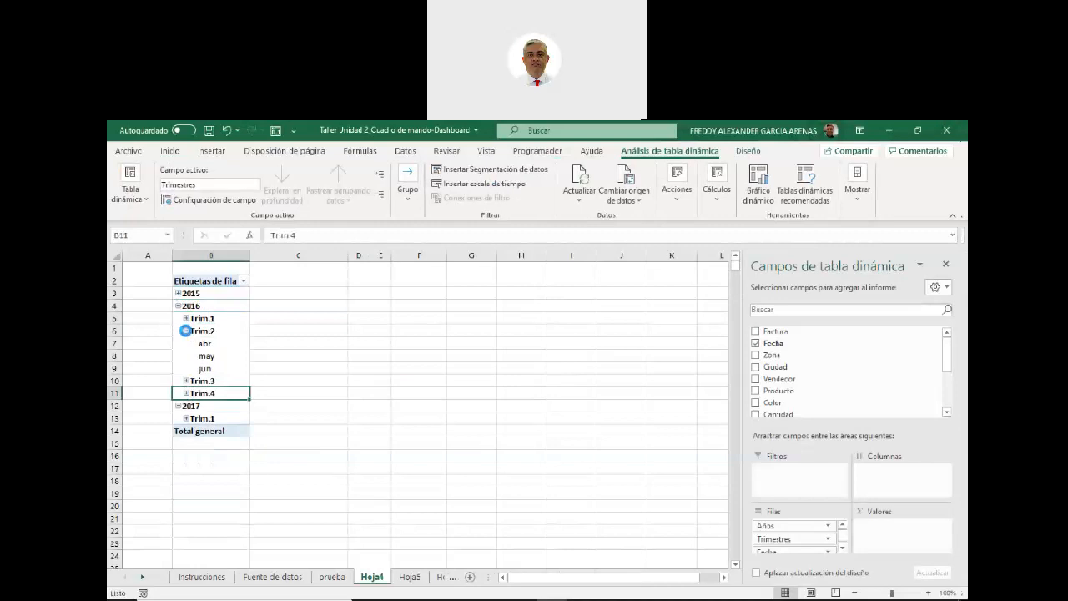
click(185, 330)
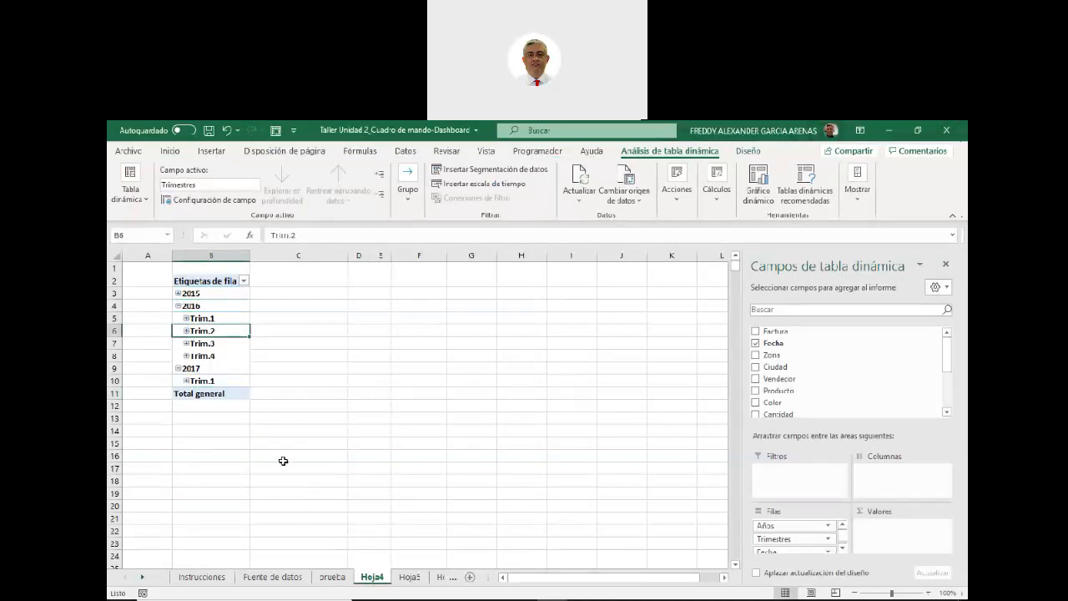
Compare the Hoja5 pivot table with the one on Hoja4 and ungroup the date rows on Hoja4
click(410, 577)
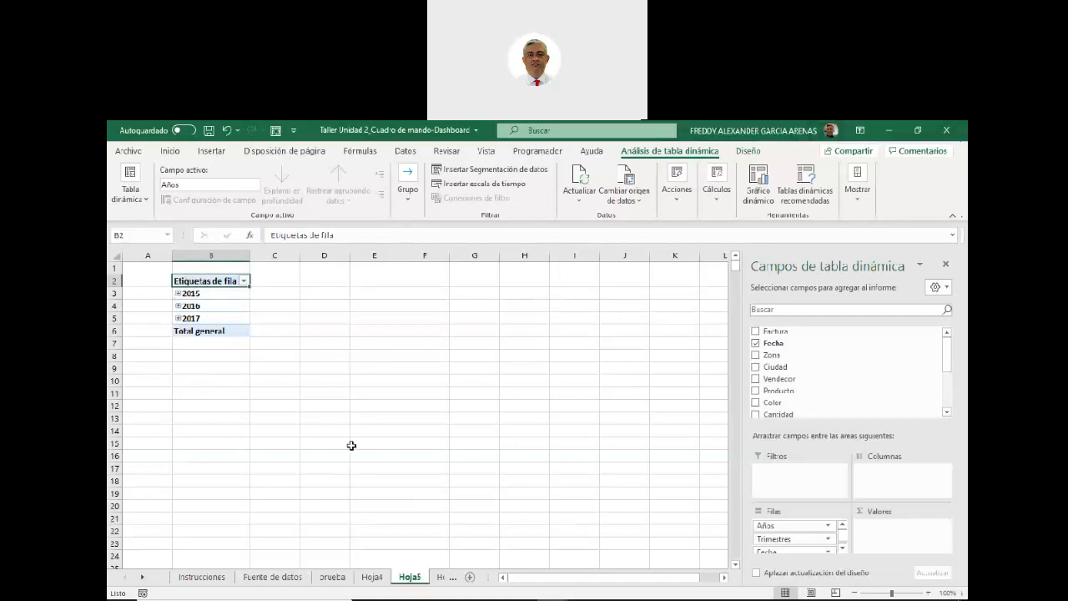
click(372, 578)
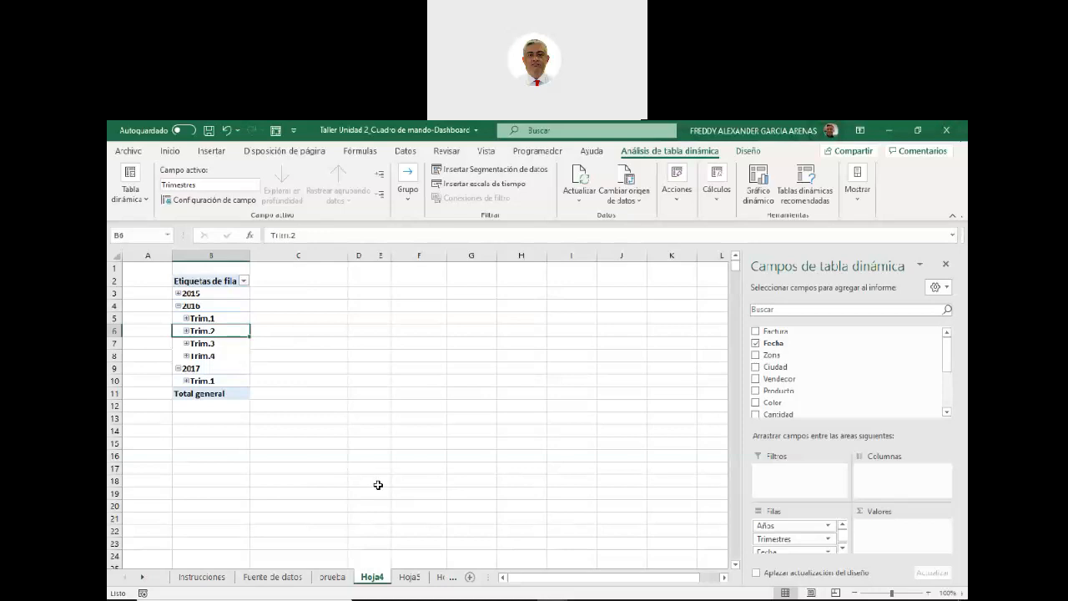
click(185, 294)
right_click(188, 293)
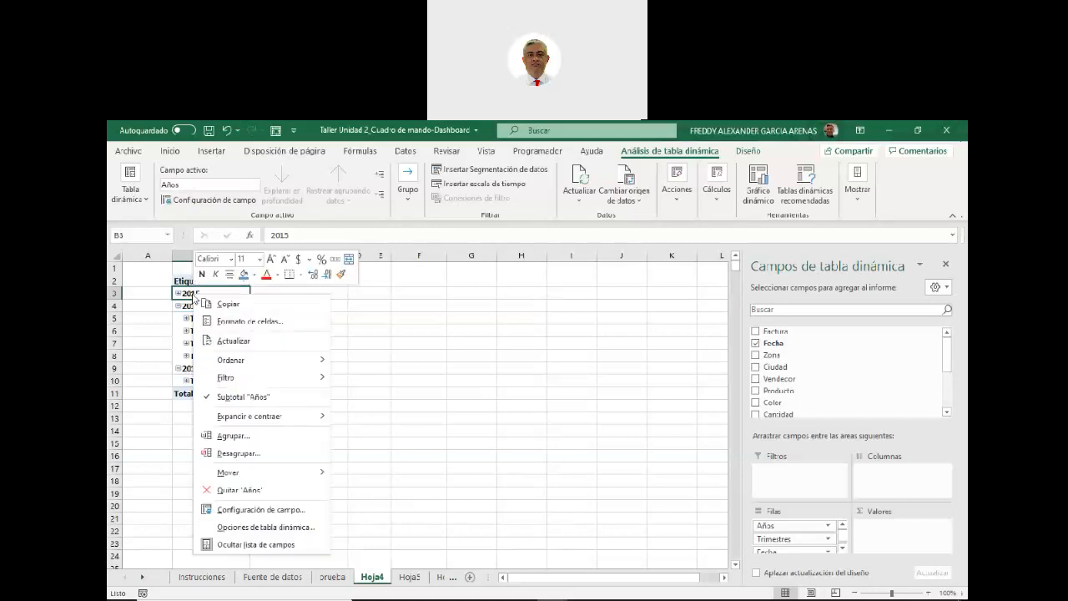
click(236, 454)
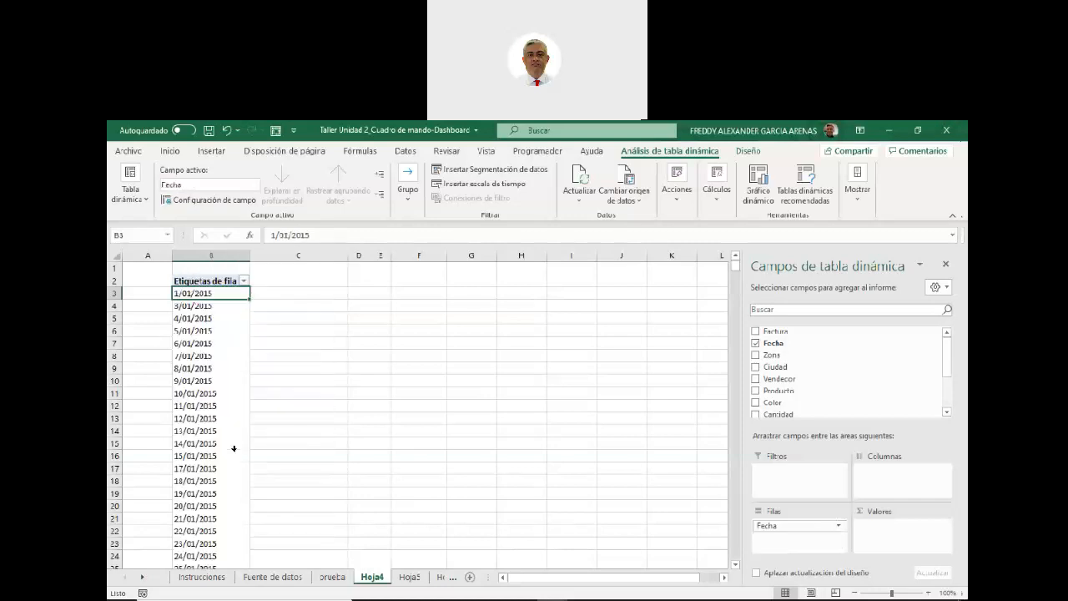
Group the Hoja5 pivot table's dates by Trimestres and Años only, leaving out Meses
click(408, 578)
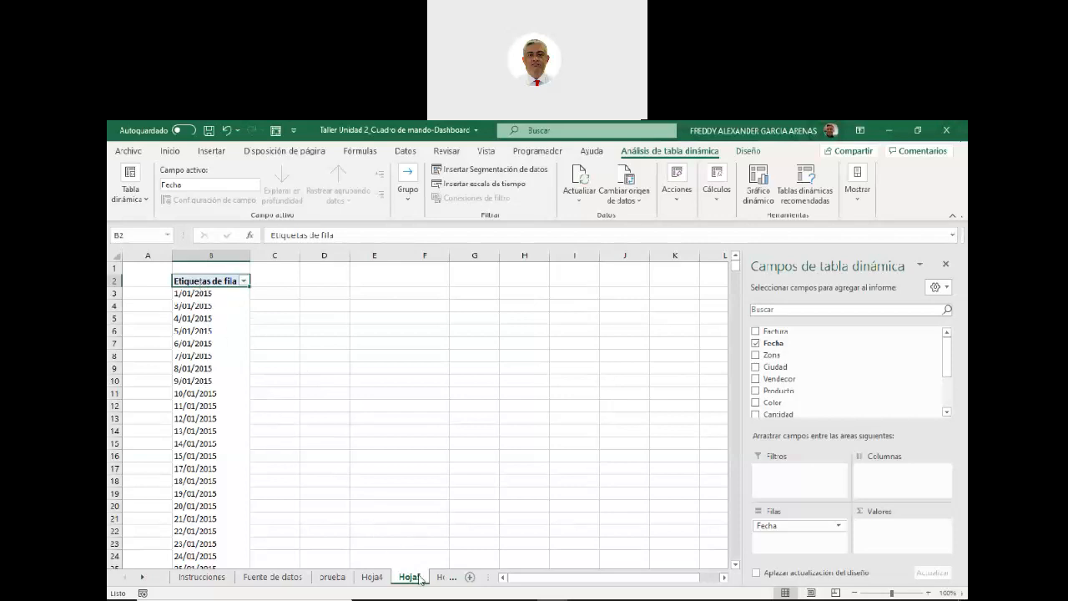
right_click(209, 307)
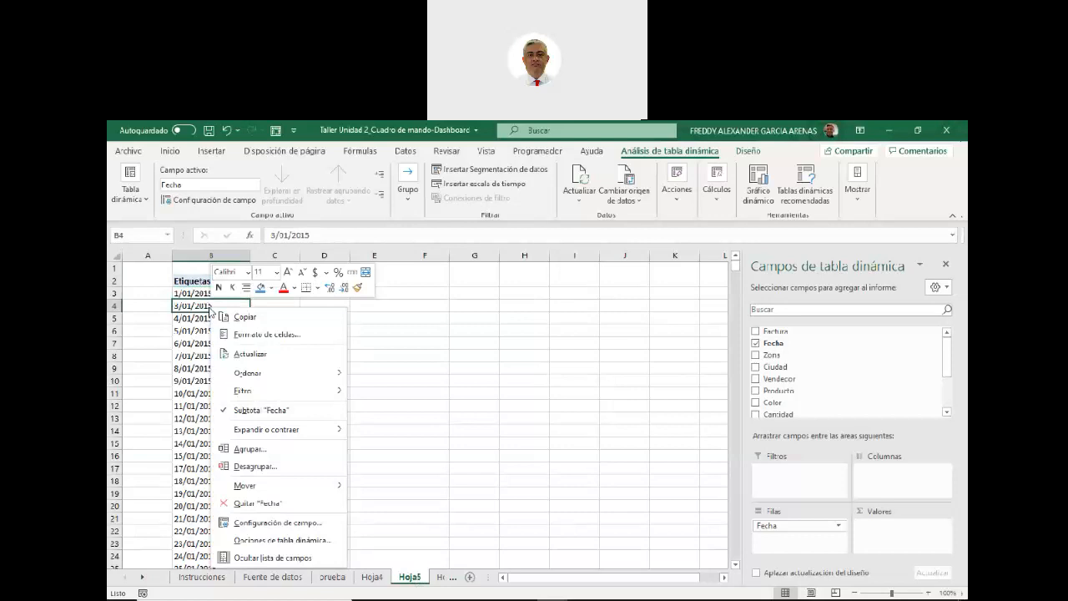
click(264, 451)
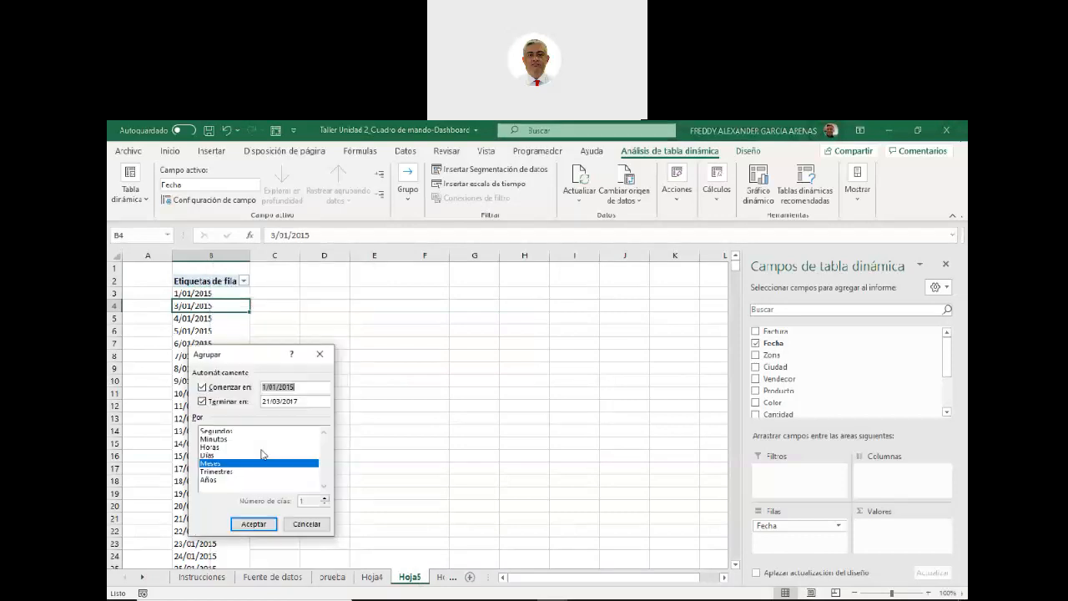
click(209, 480)
click(212, 464)
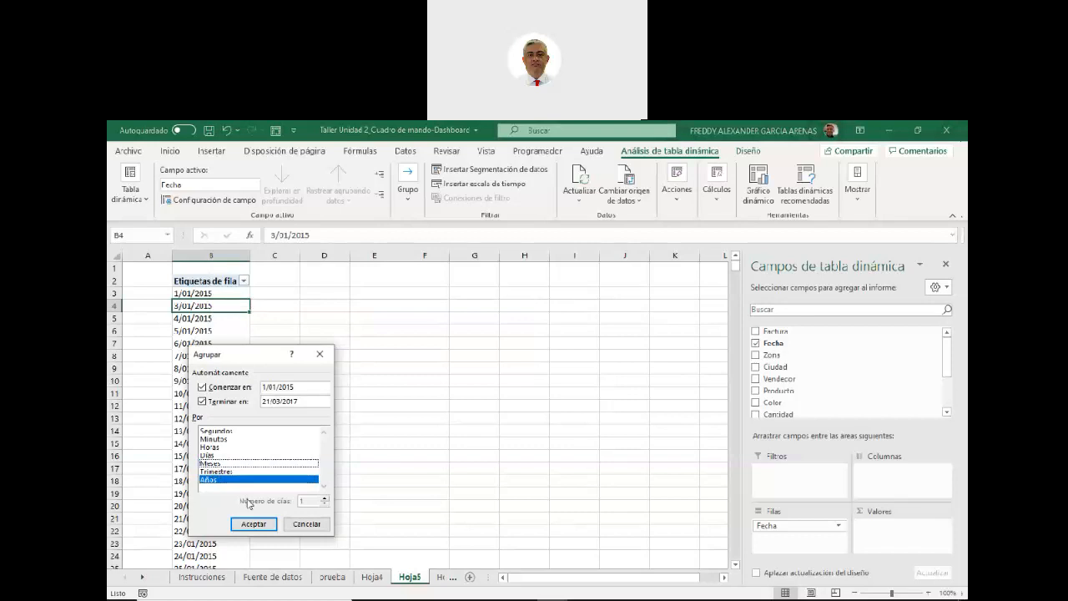
click(219, 472)
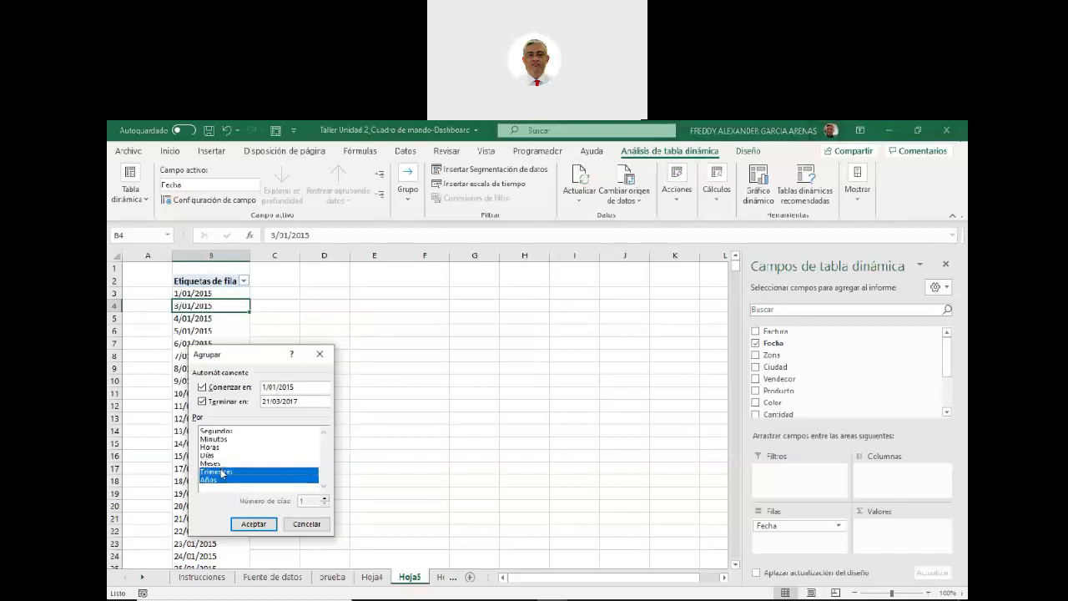
click(252, 523)
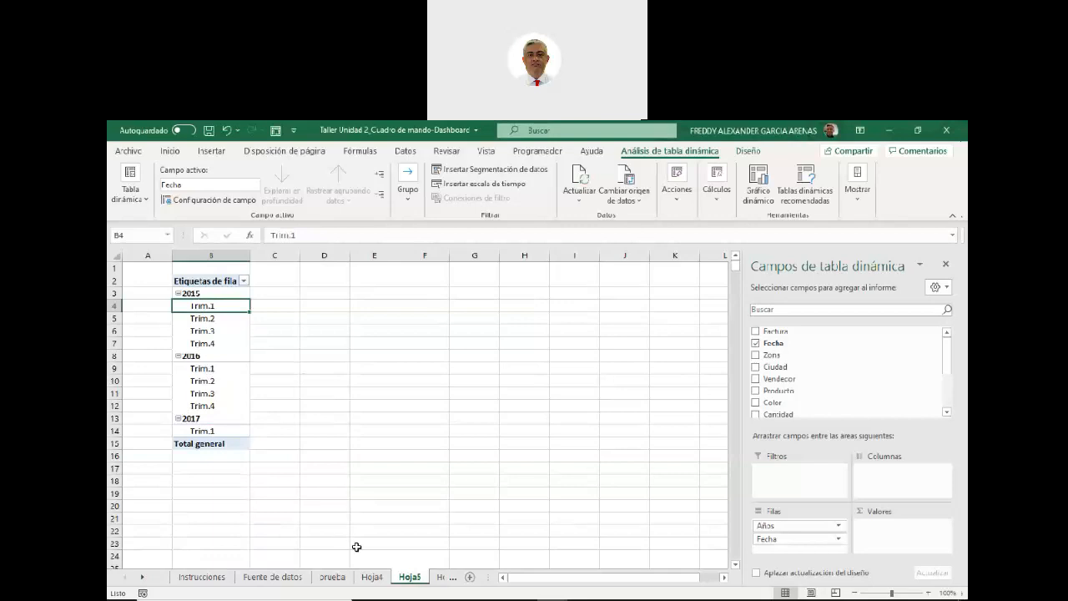
Compare the date grouping of the pivot tables on Hoja4 and Hoja5, and look at Hoja6
click(372, 577)
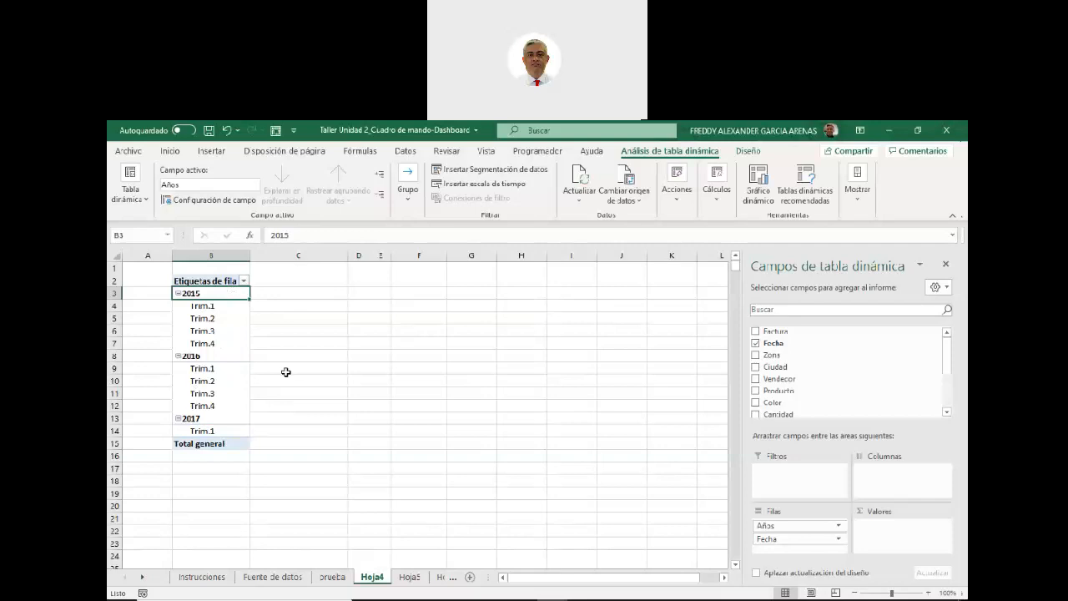
click(214, 313)
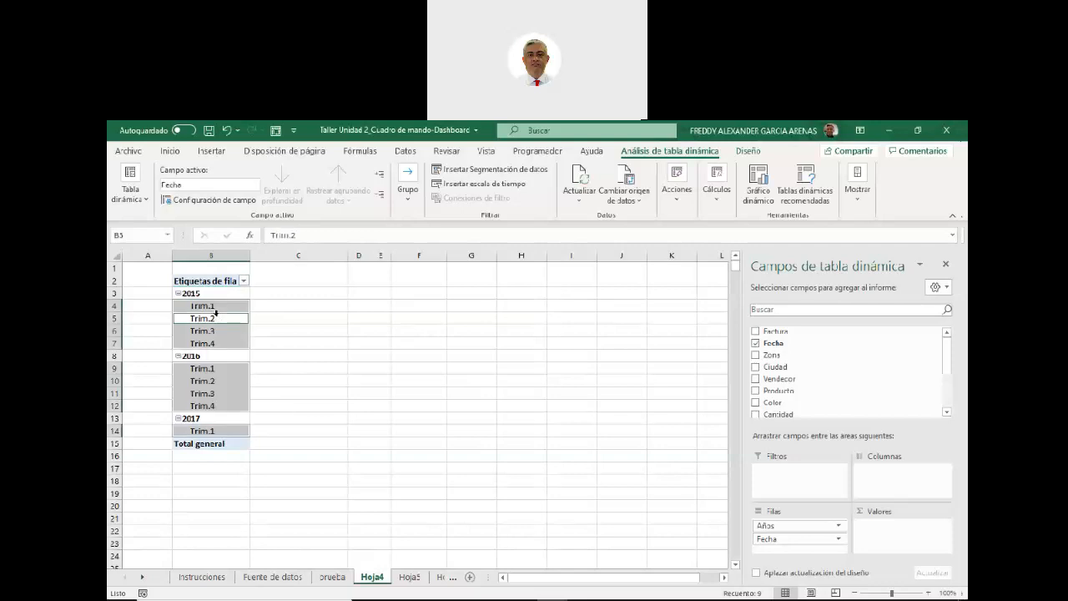
click(284, 305)
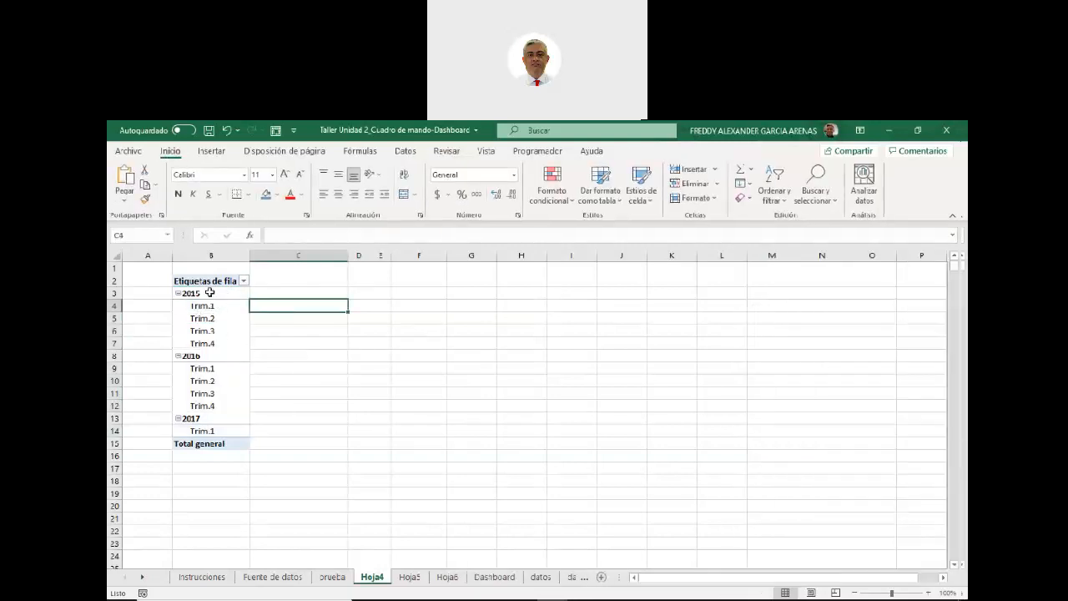
click(409, 578)
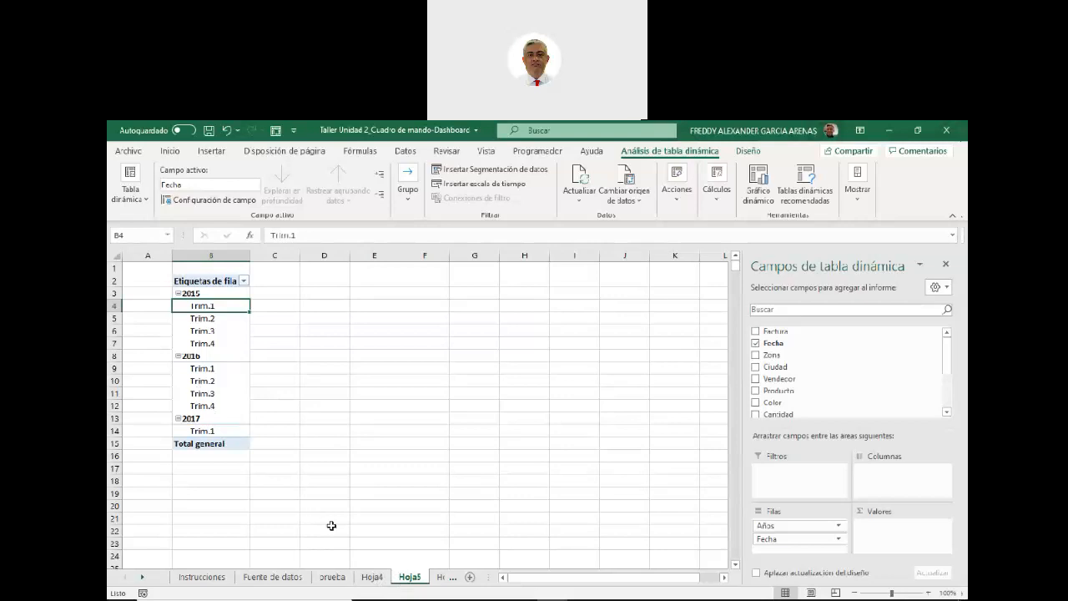
click(438, 577)
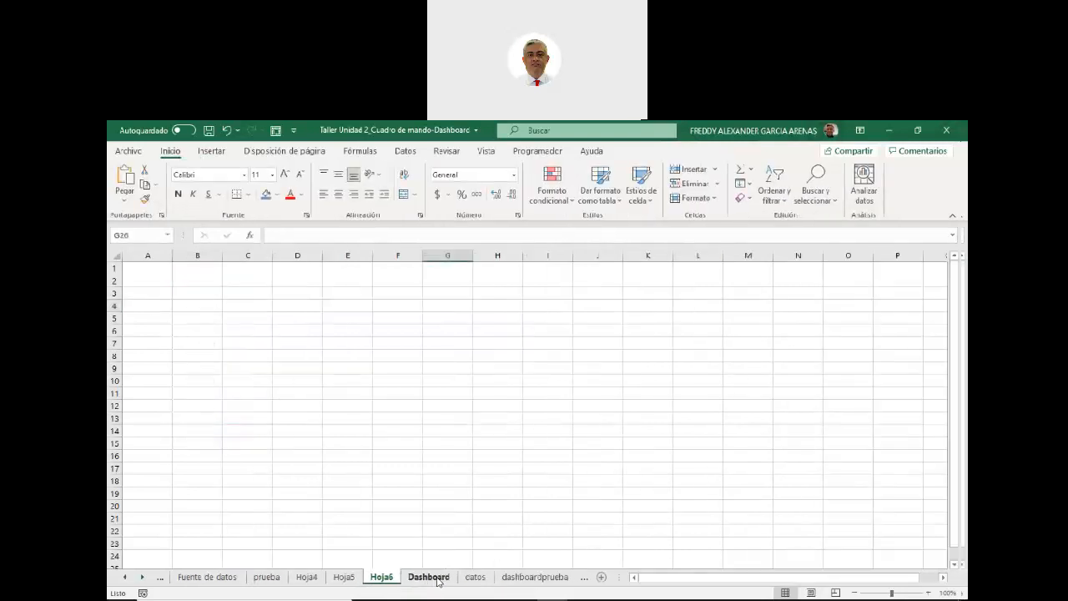
Label the pivot table sheet Hoja4 by entering "hoja 4" in cell C6
click(316, 577)
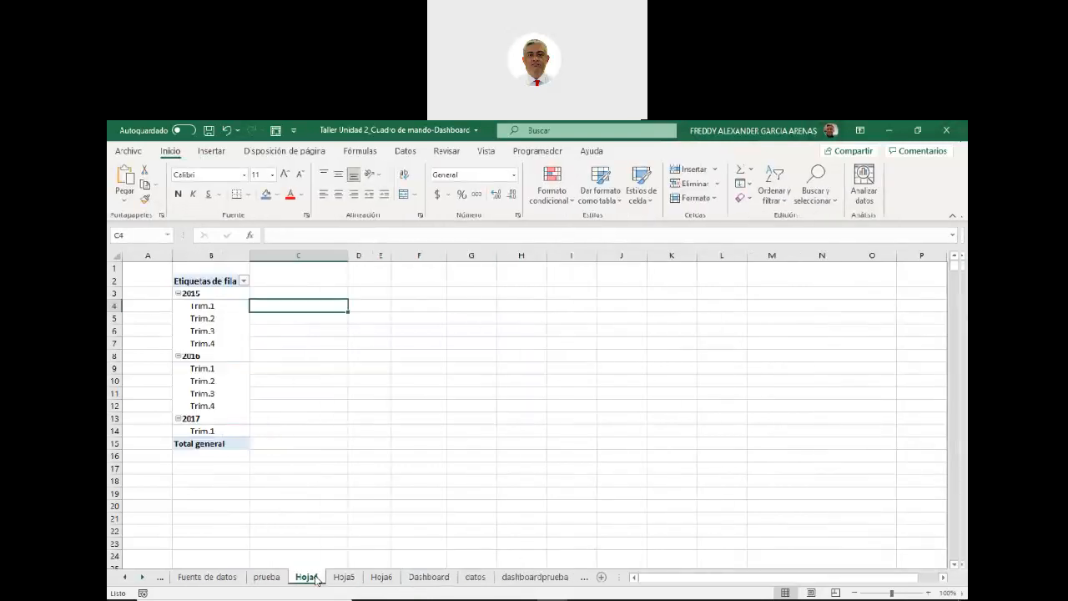
click(319, 333)
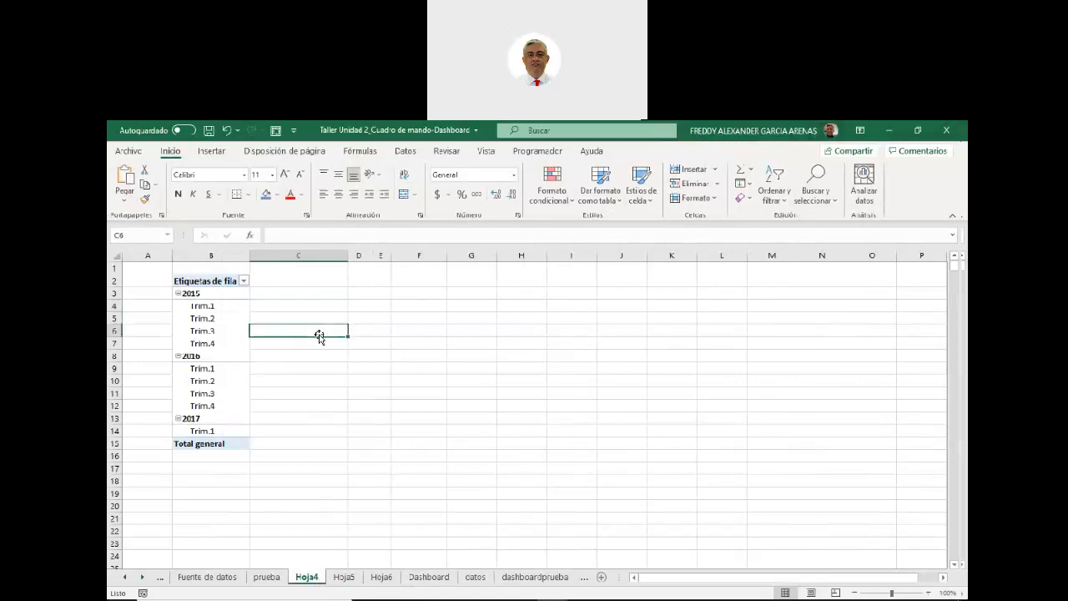
text(hoja 4)
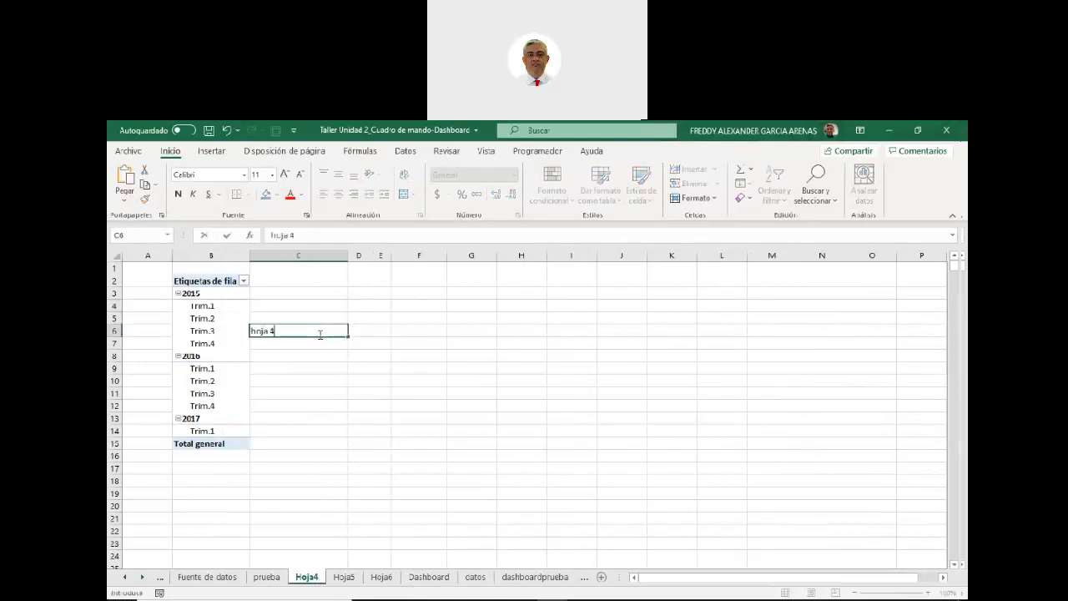
click(323, 365)
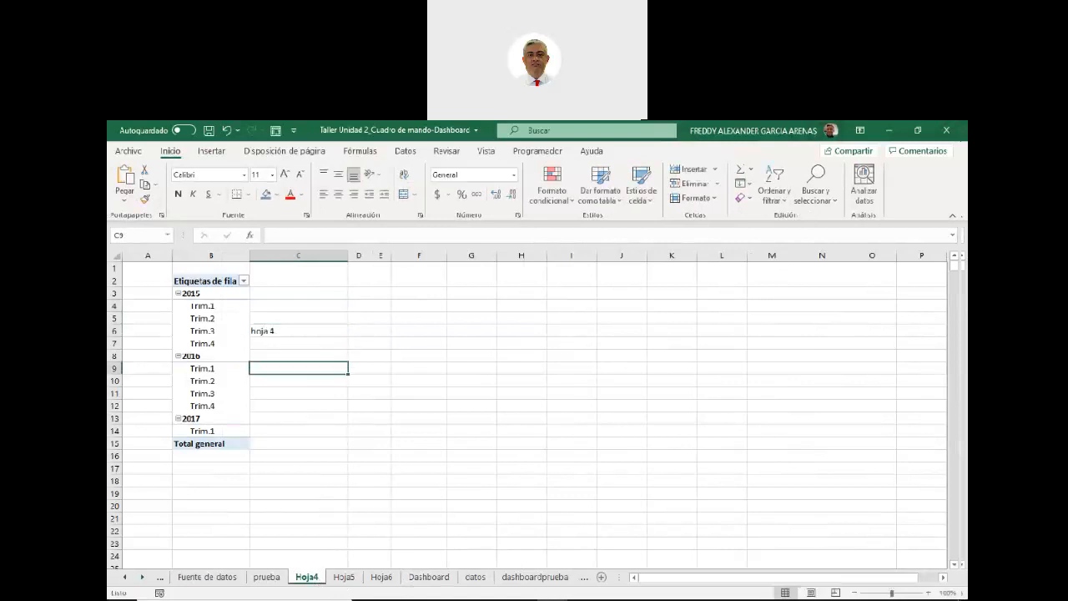
Label the pivot table sheet Hoja5 by entering "hoja 5" in cell C6
click(345, 576)
click(276, 328)
text(hoja 5)
click(338, 382)
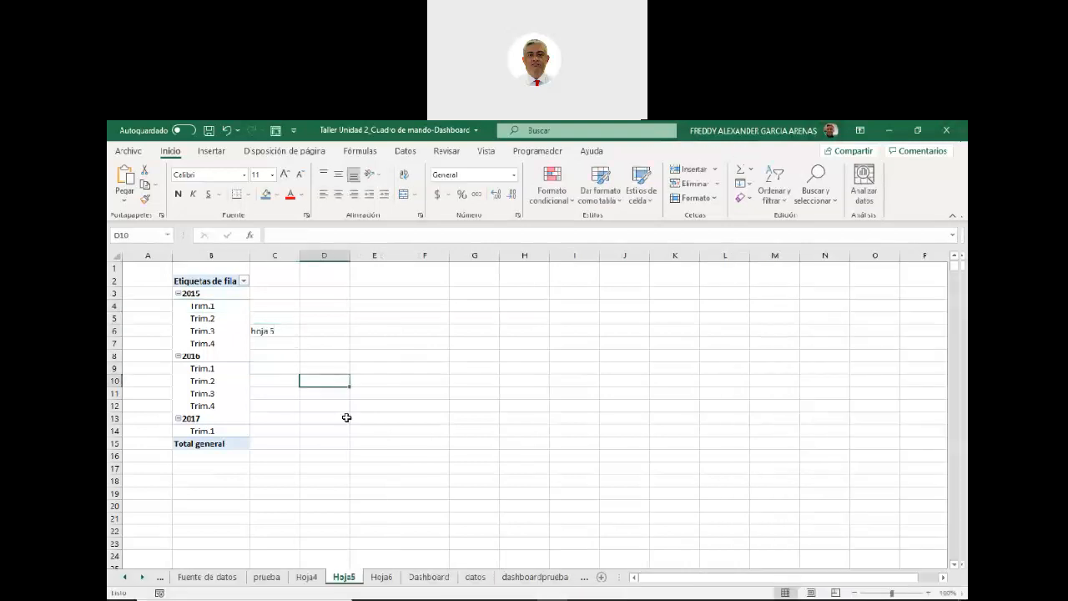
Enter the note "Asistente para tablas y graficos dinamicos" in cell D5 of Hoja6
click(382, 577)
click(205, 293)
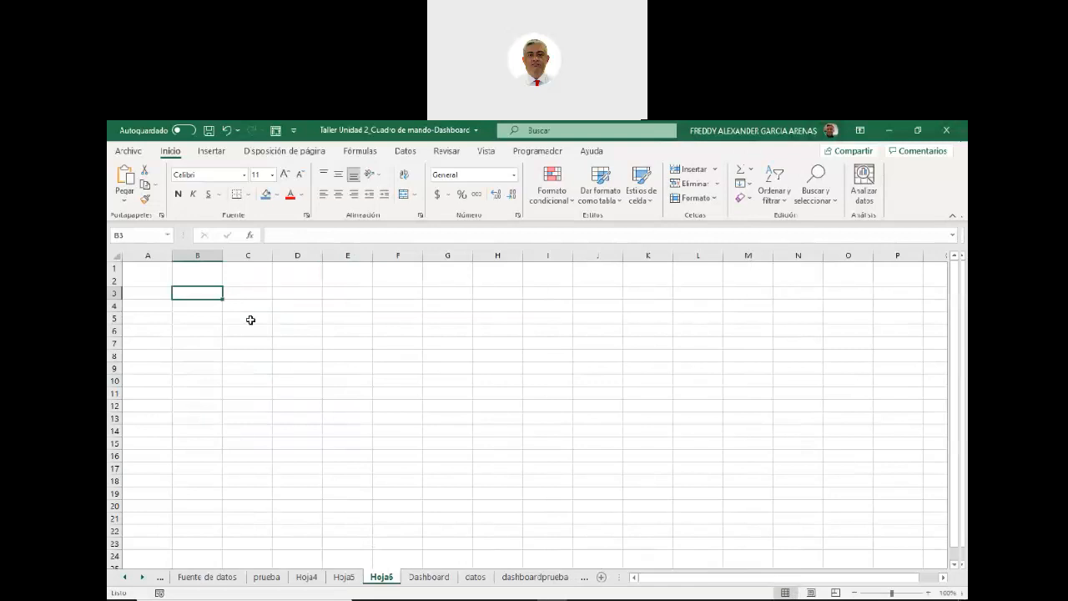
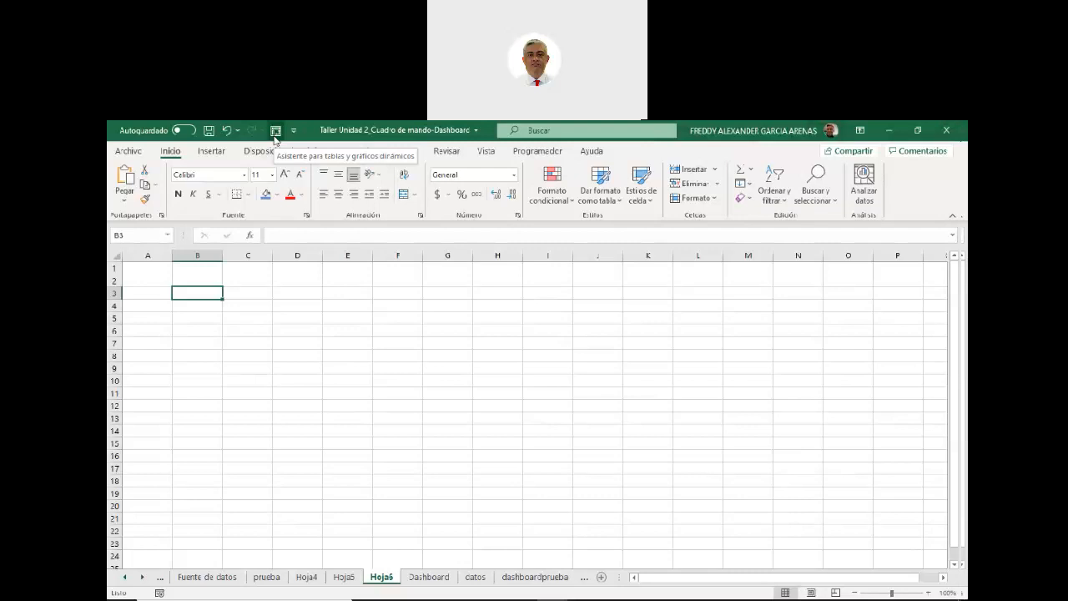
click(309, 318)
text(As)
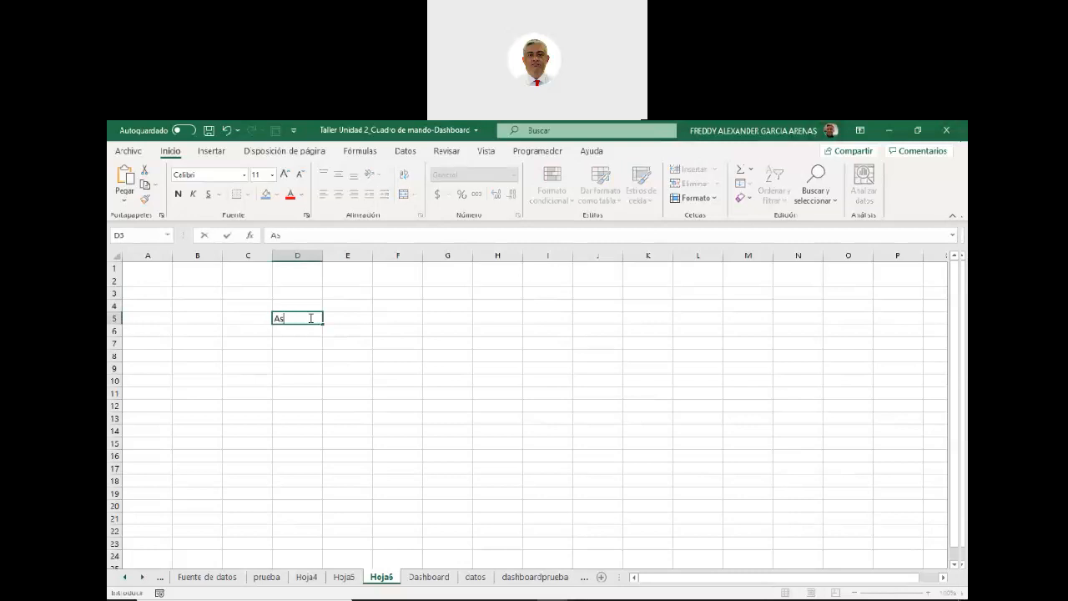
text(istente para tablas y graficos dinamicos)
click(318, 331)
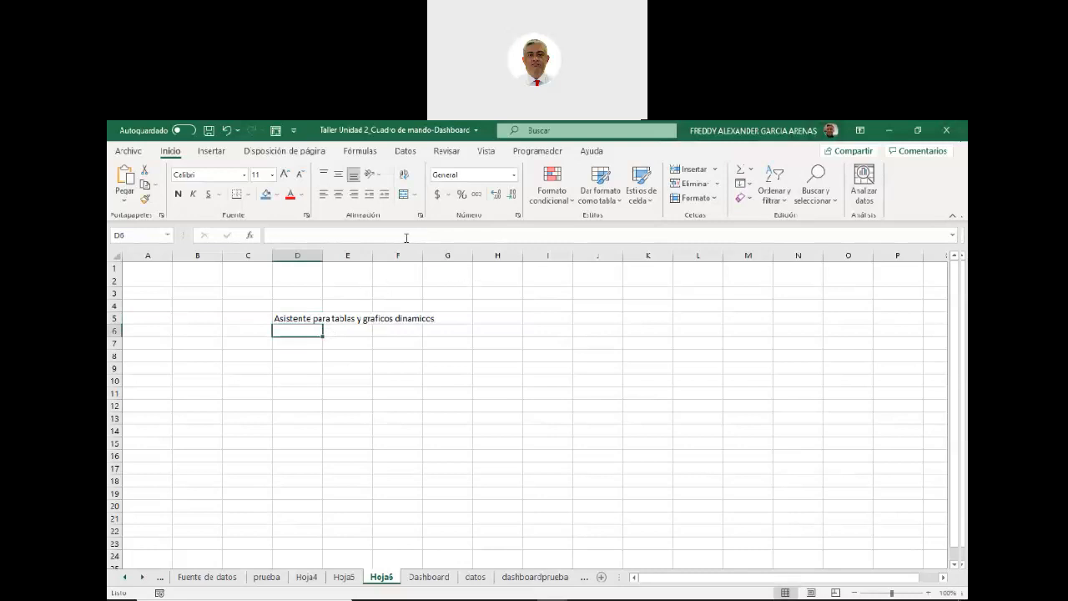
right_click(406, 155)
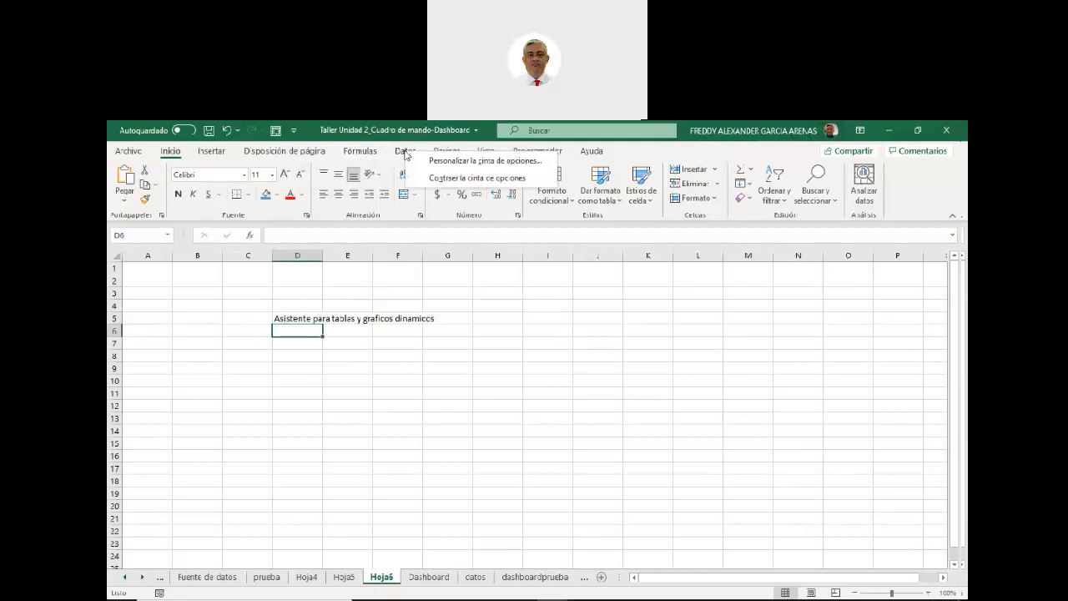
click(455, 161)
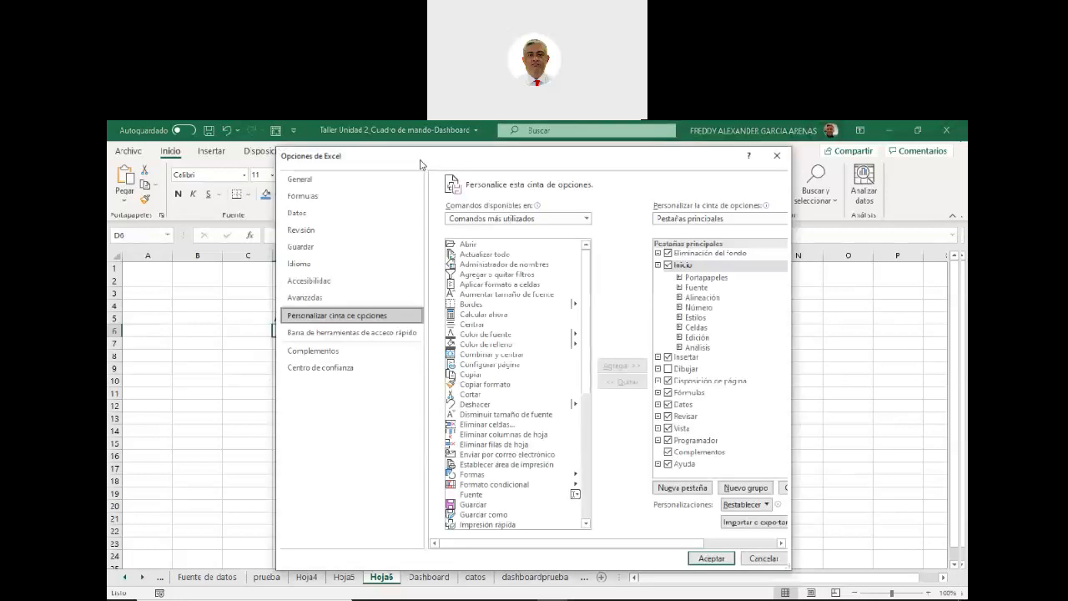
drag(421, 164, 514, 159)
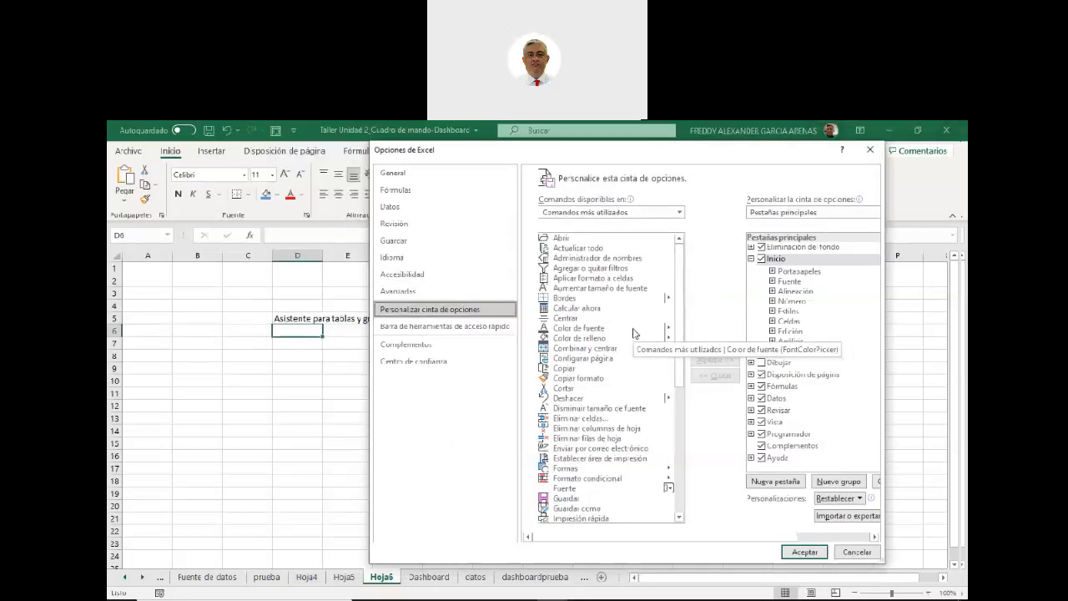
click(871, 150)
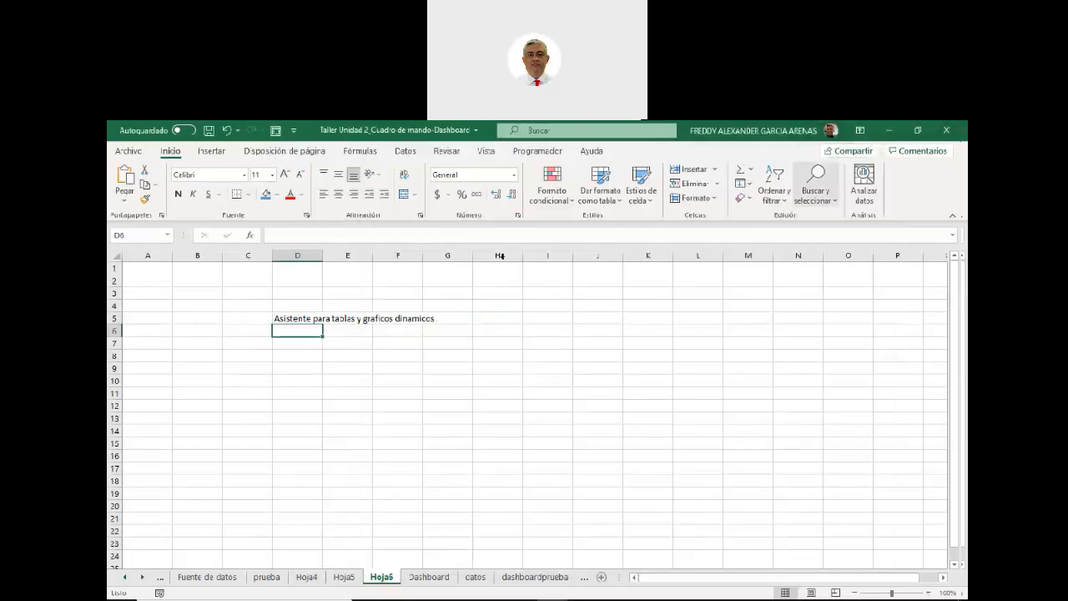
Remove the Asistente para tablas y gráficos dinámicos command from the Quick Access Toolbar
click(130, 152)
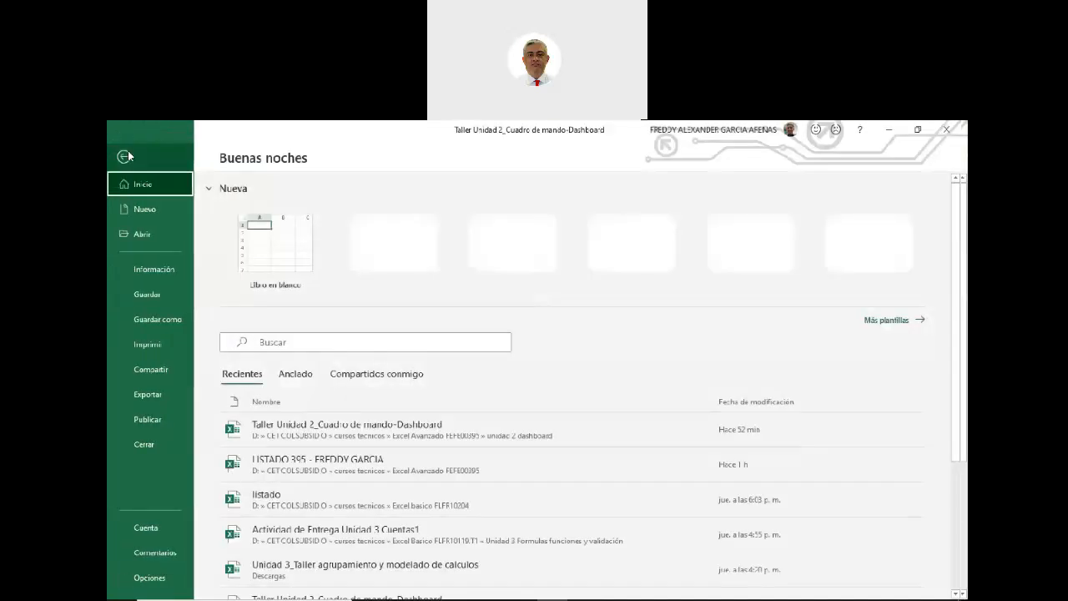
click(155, 579)
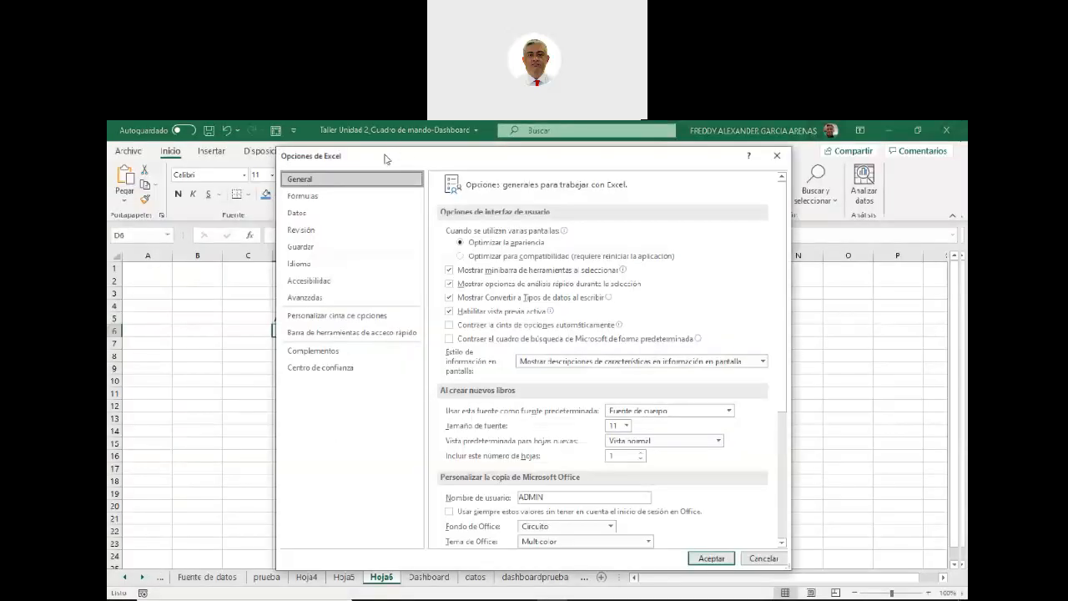
drag(386, 159, 484, 159)
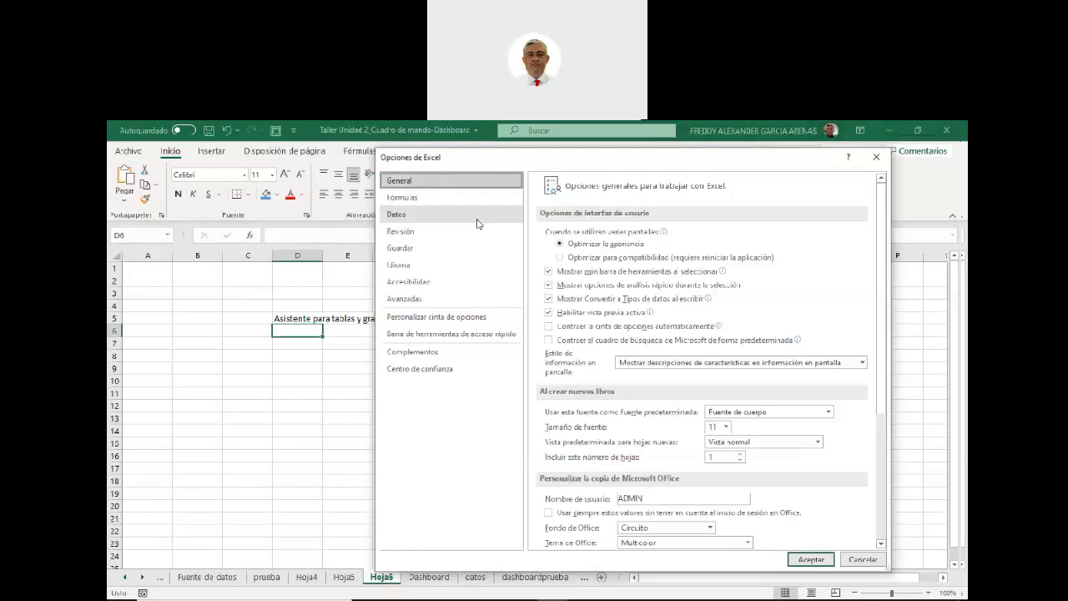
click(452, 321)
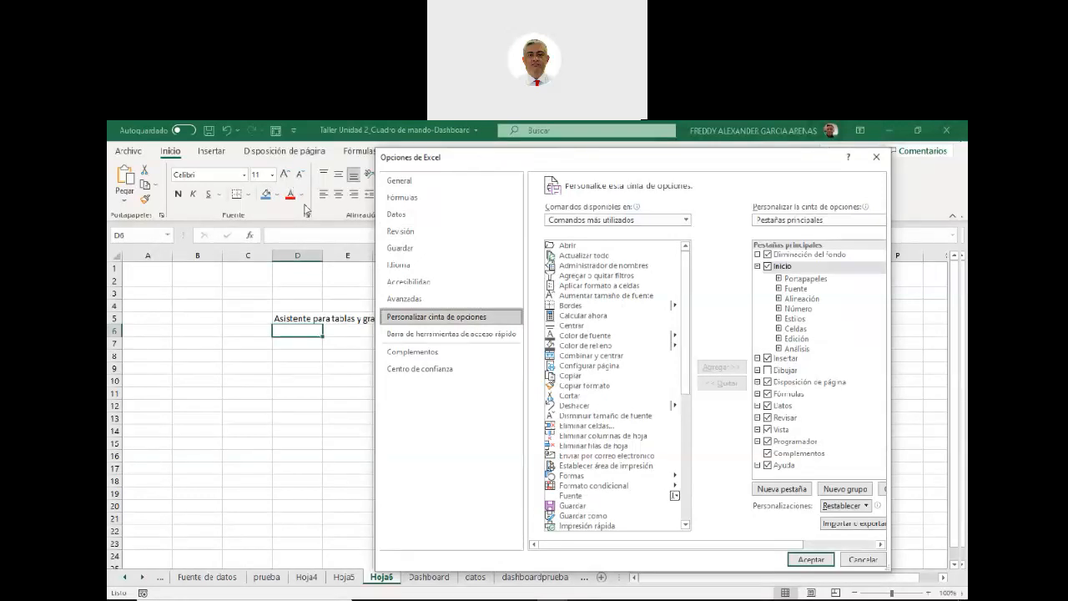
click(431, 336)
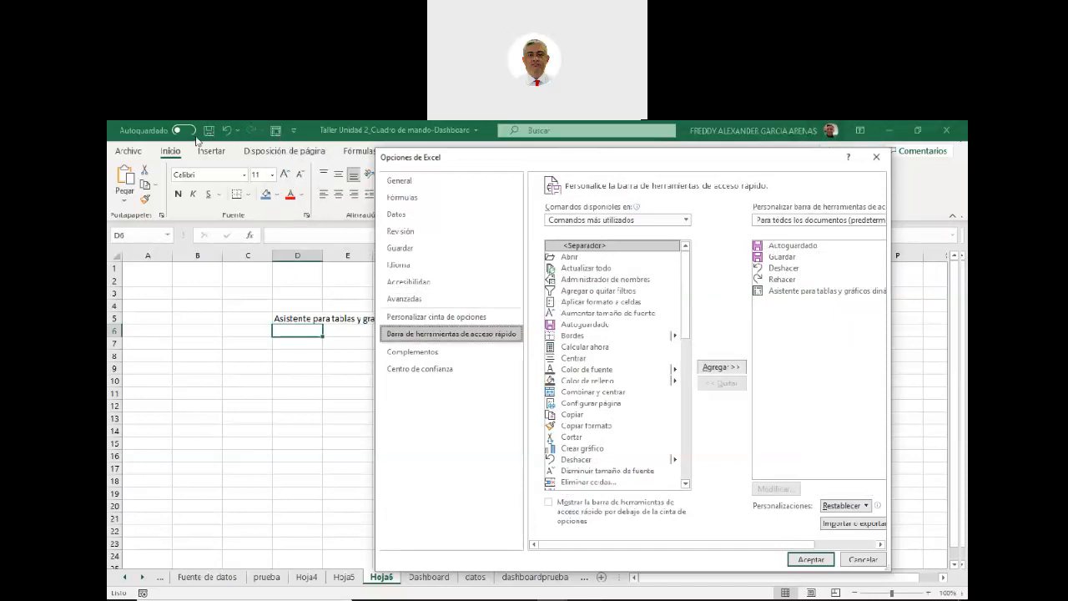
drag(541, 163, 630, 156)
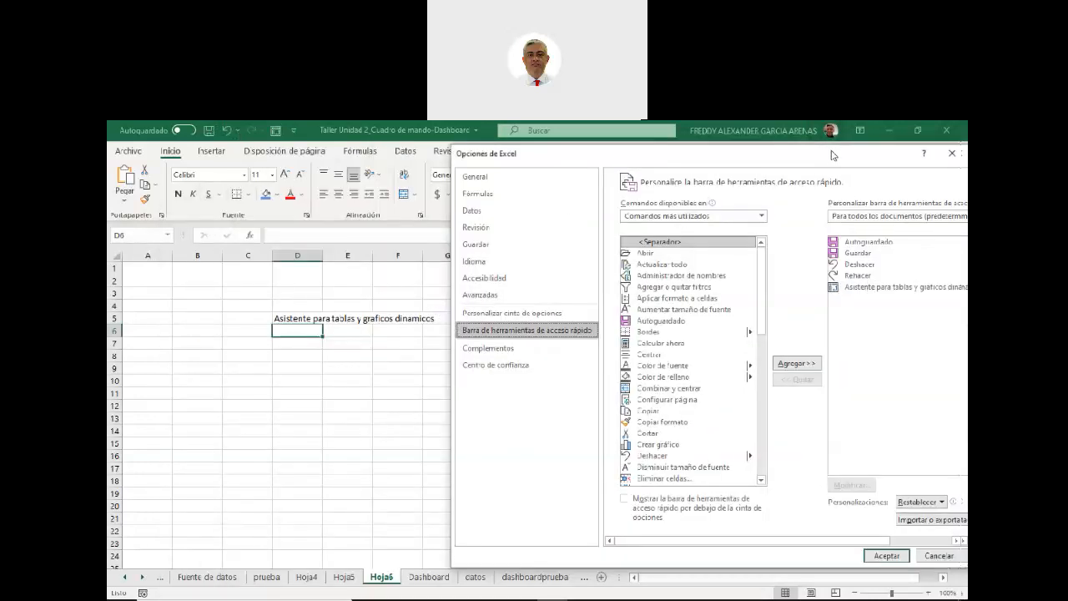
drag(830, 153, 706, 172)
click(752, 309)
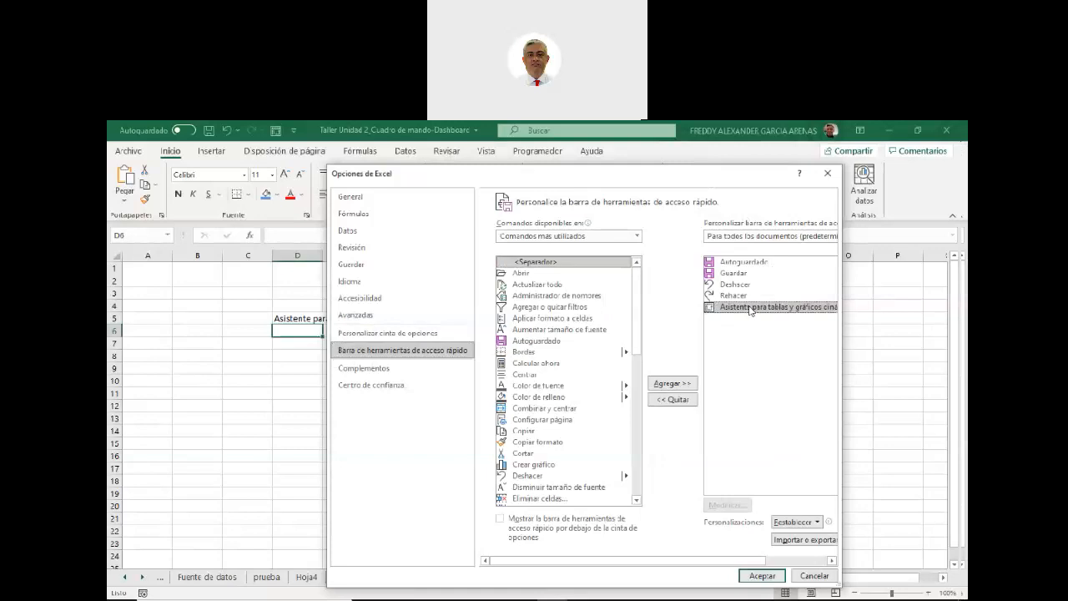
click(676, 400)
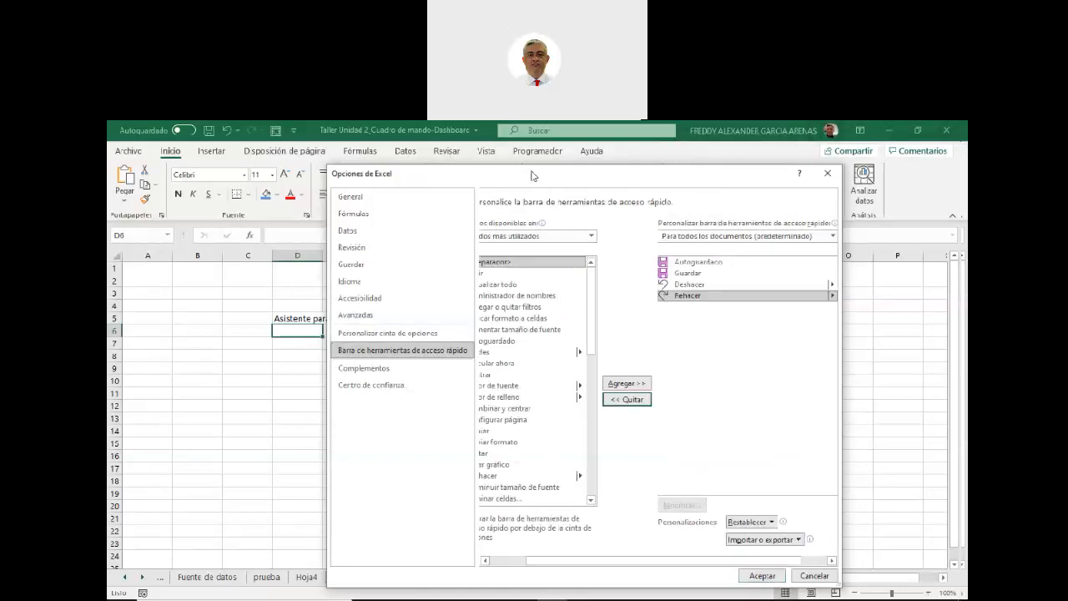
drag(525, 178, 608, 168)
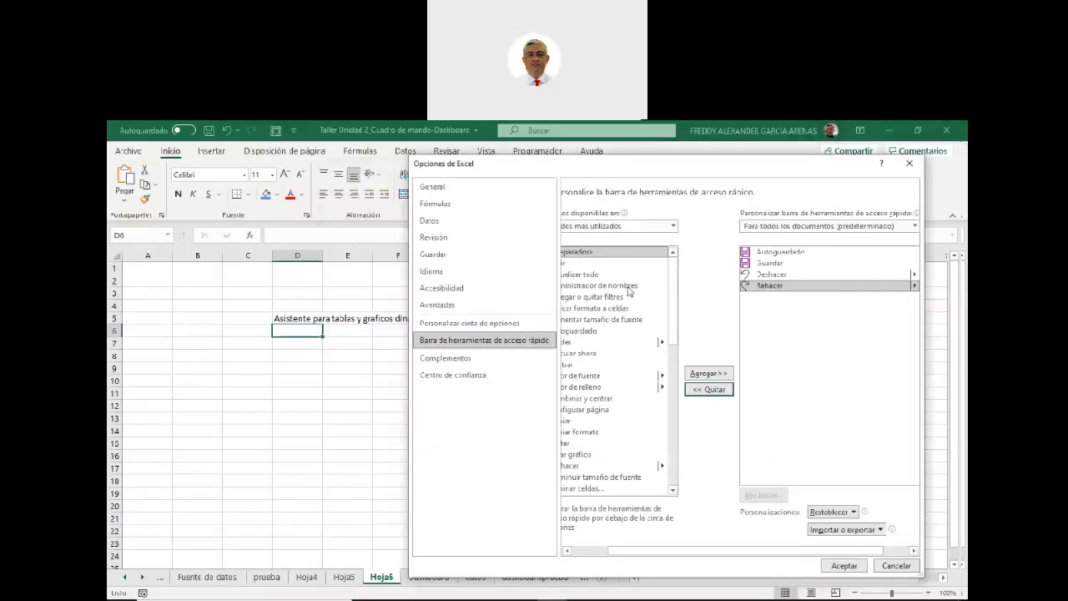
click(843, 566)
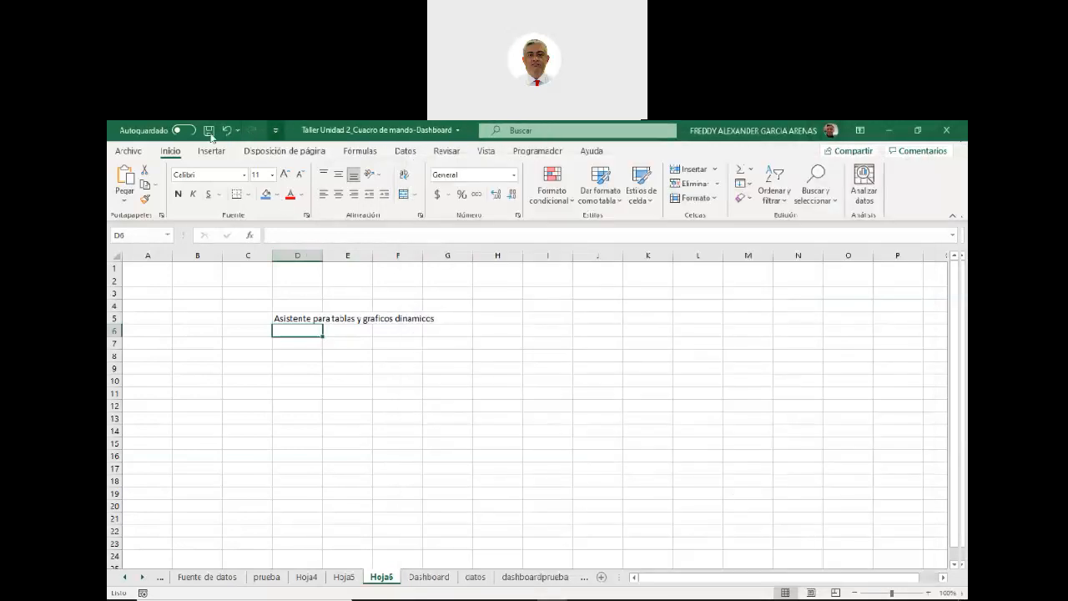
Add Asistente para tablas y gráficos dinámicos to the Quick Access Toolbar from the commands that are not on the ribbon
click(125, 155)
click(158, 585)
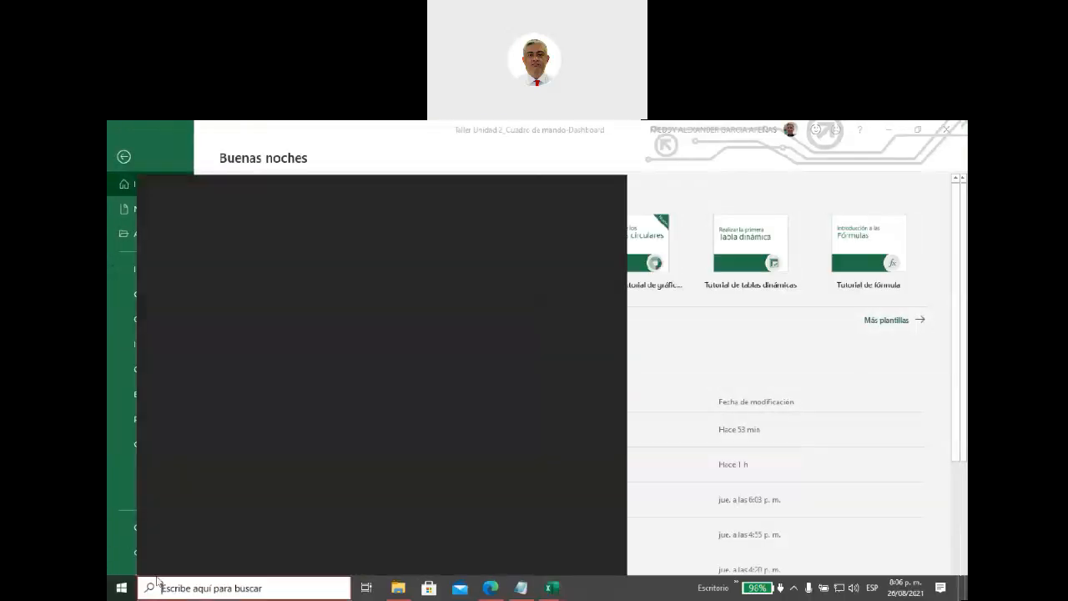
click(621, 589)
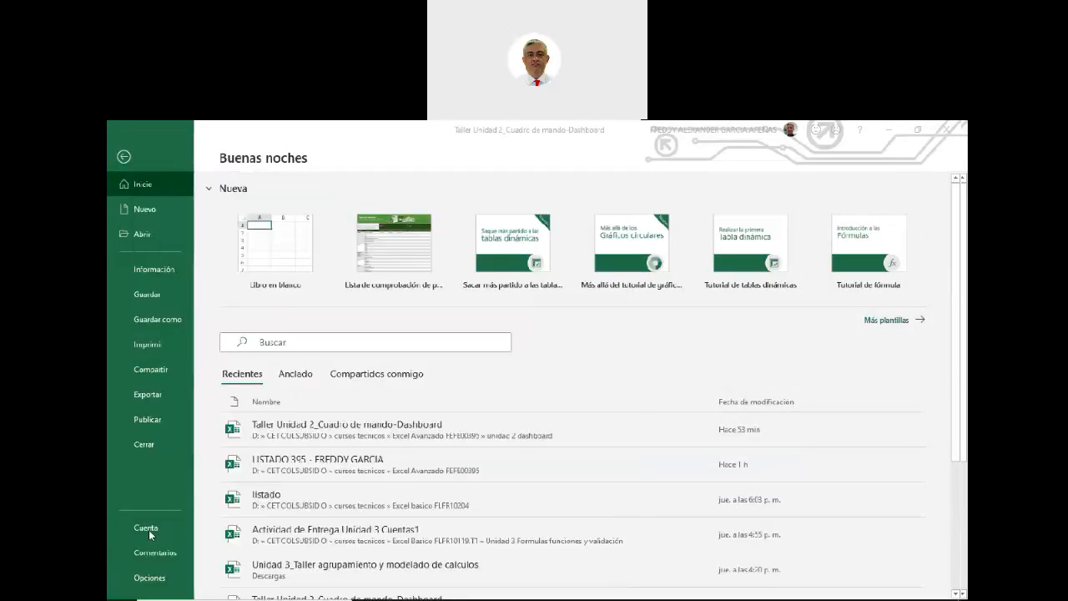
click(149, 578)
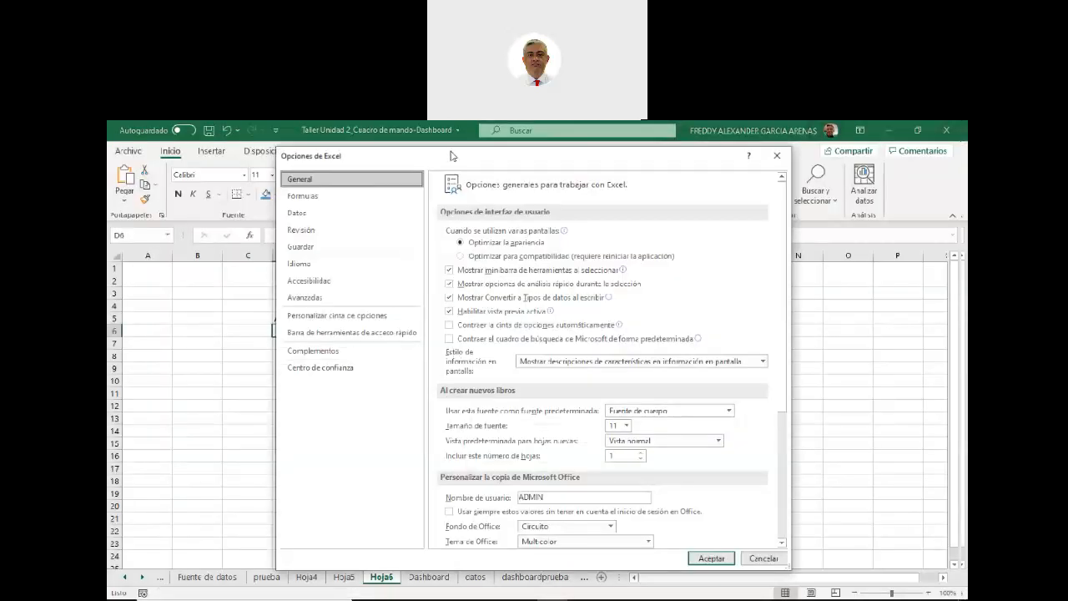
drag(450, 155, 584, 151)
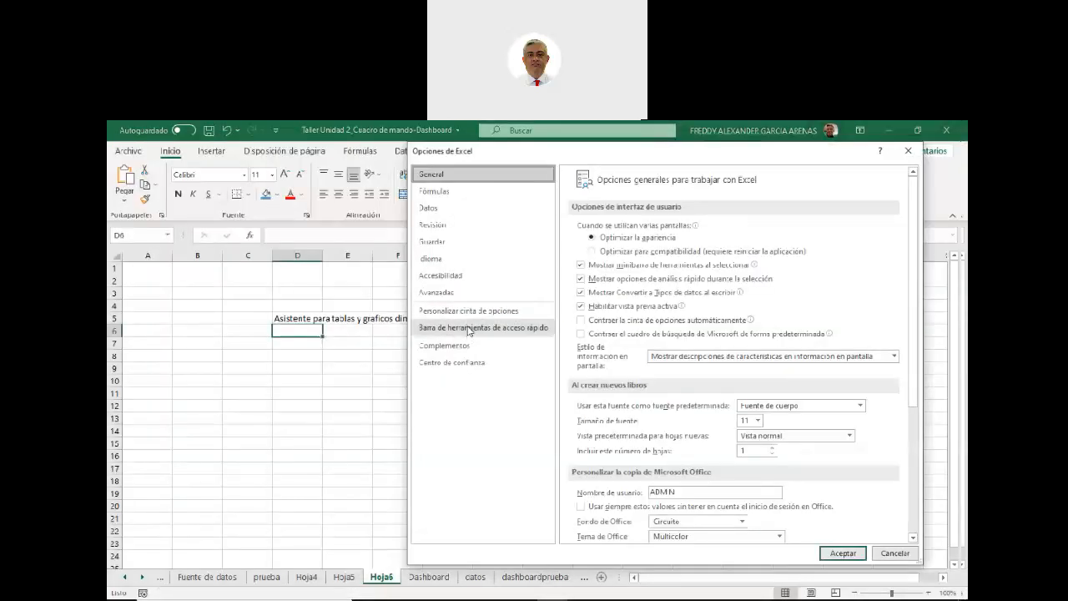
click(474, 328)
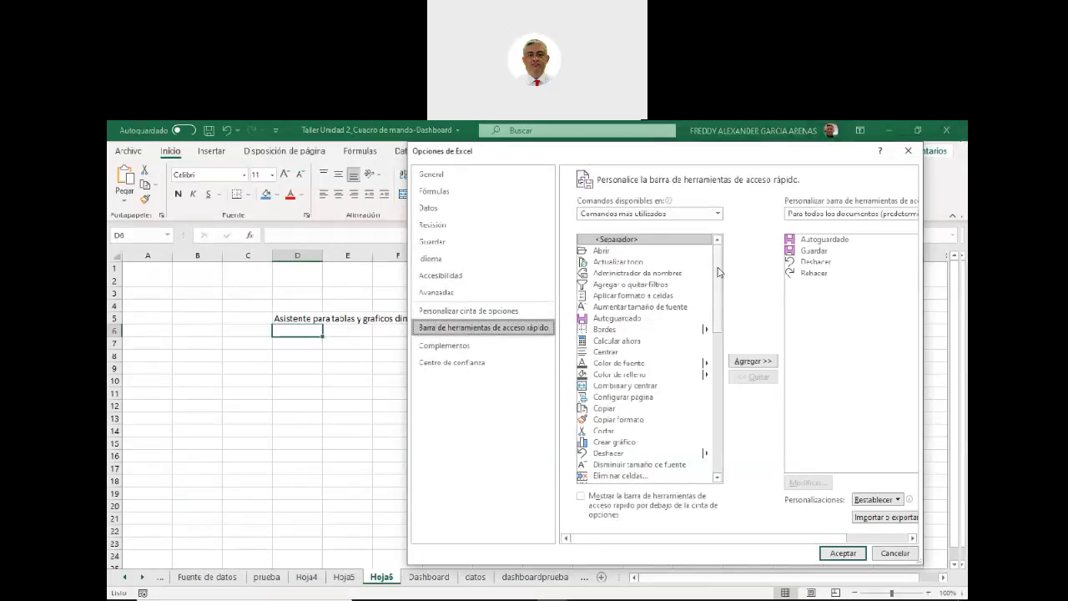
click(718, 215)
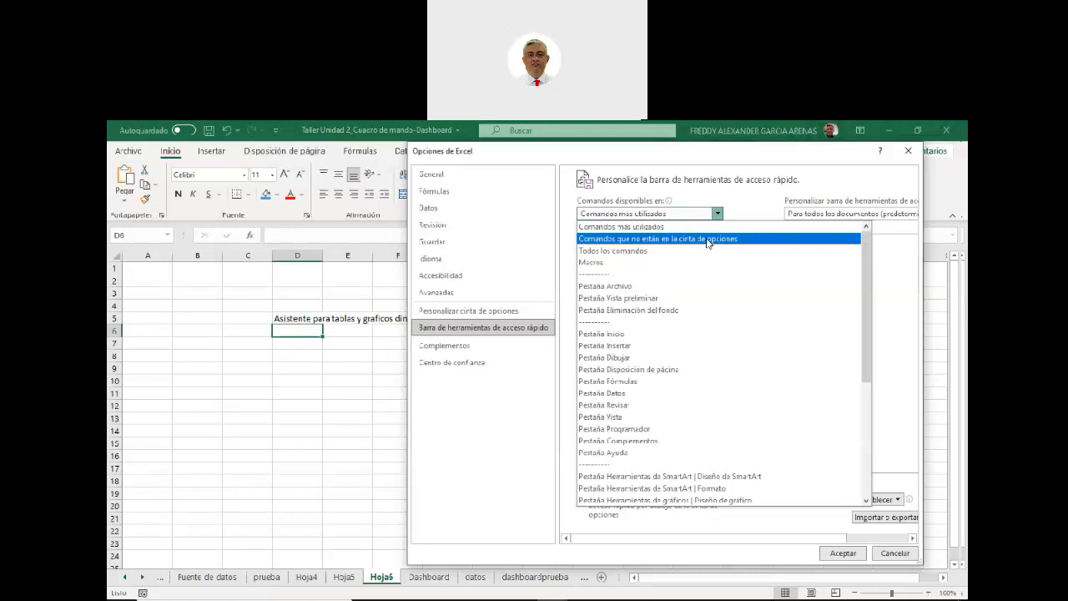
click(708, 240)
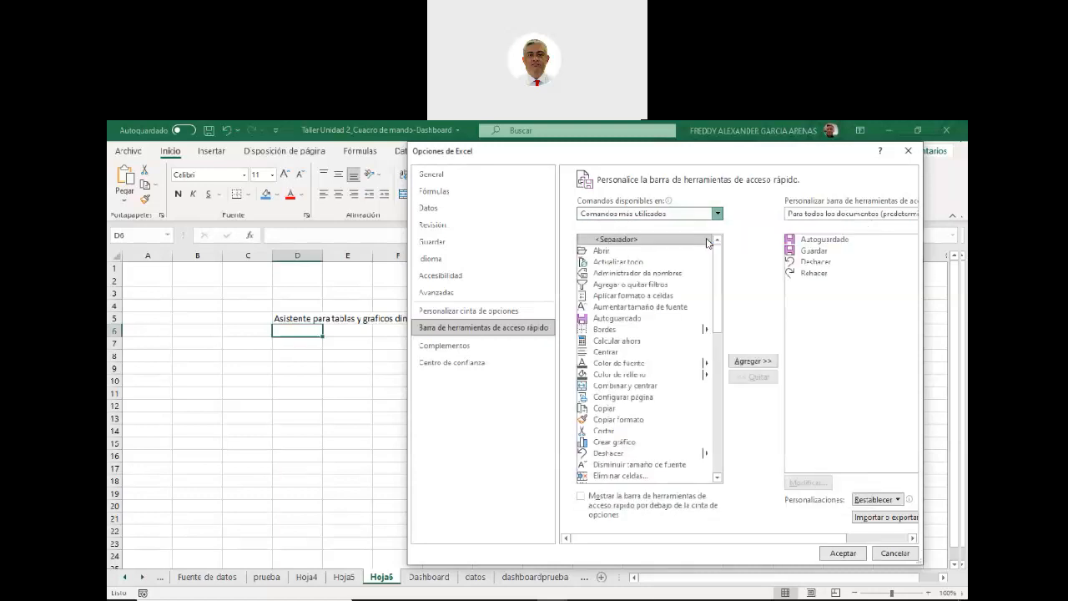
drag(720, 259, 722, 268)
click(647, 357)
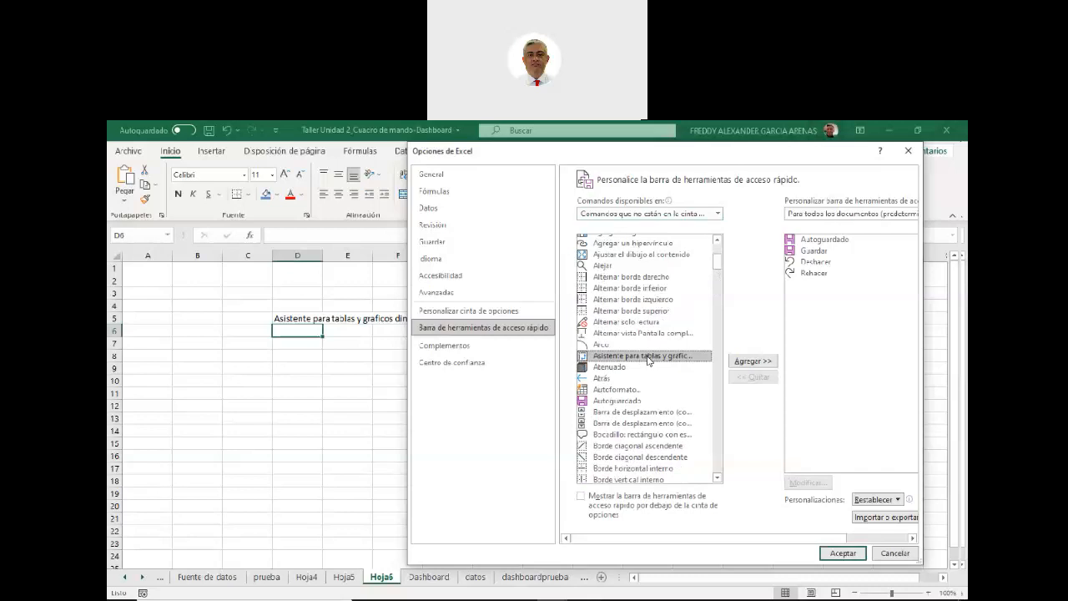
click(750, 362)
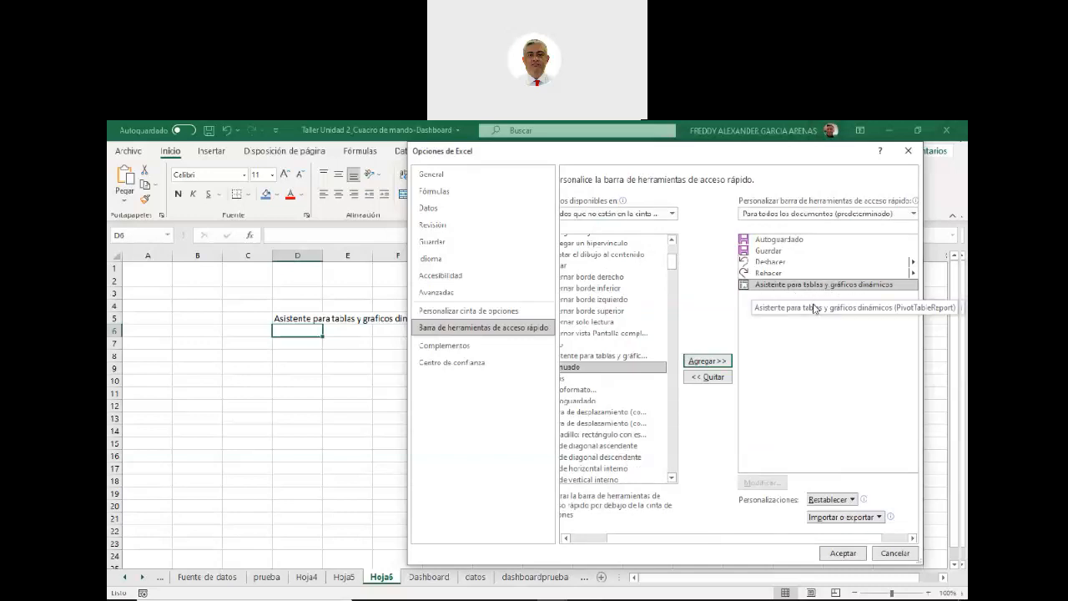
click(846, 554)
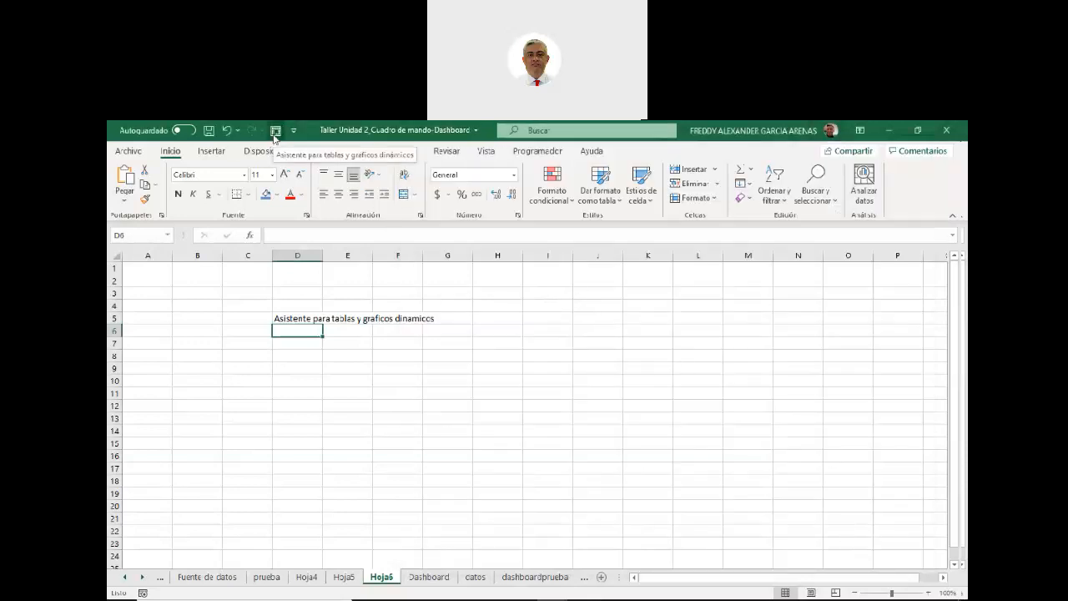
Delete the wizard-name note from cell D5 on Hoja6
click(296, 317)
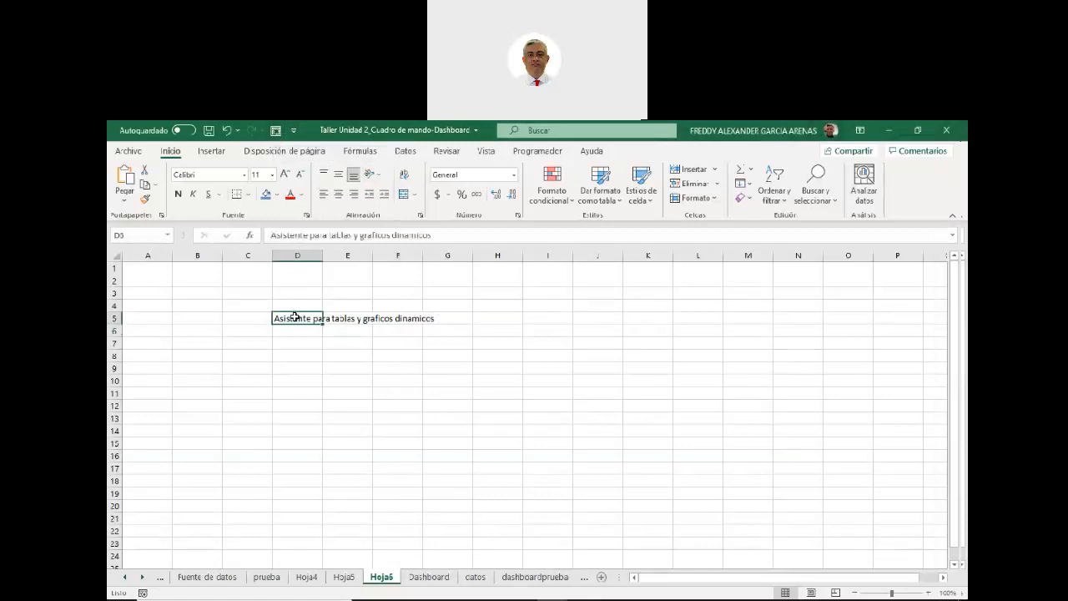
key(Delete)
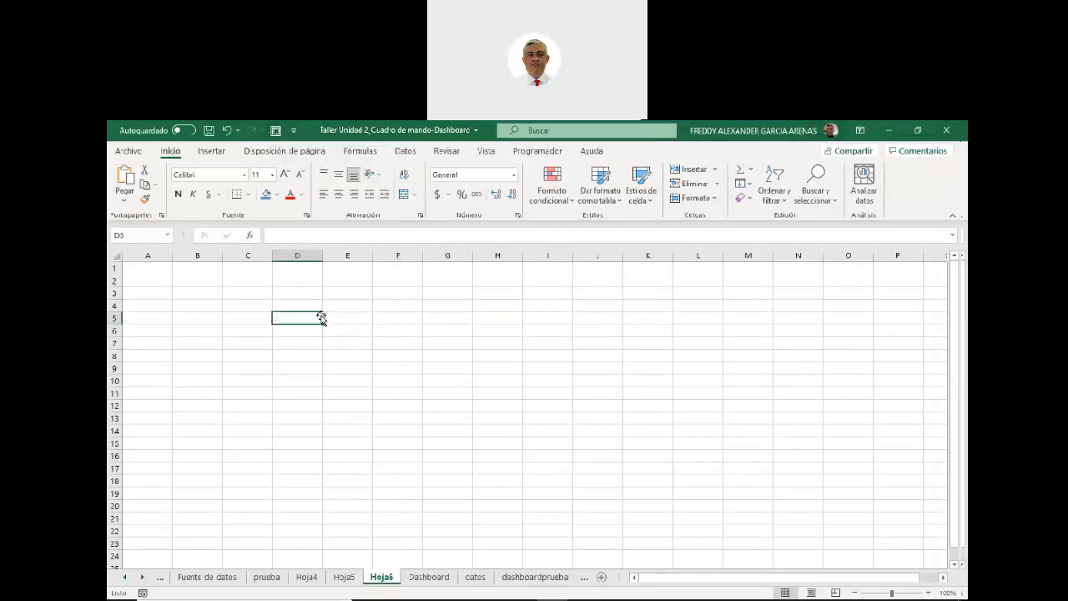
Create an independent pivot table at cell B3 of Hoja6 with the pivot table wizard, using the productos range as its source
click(189, 294)
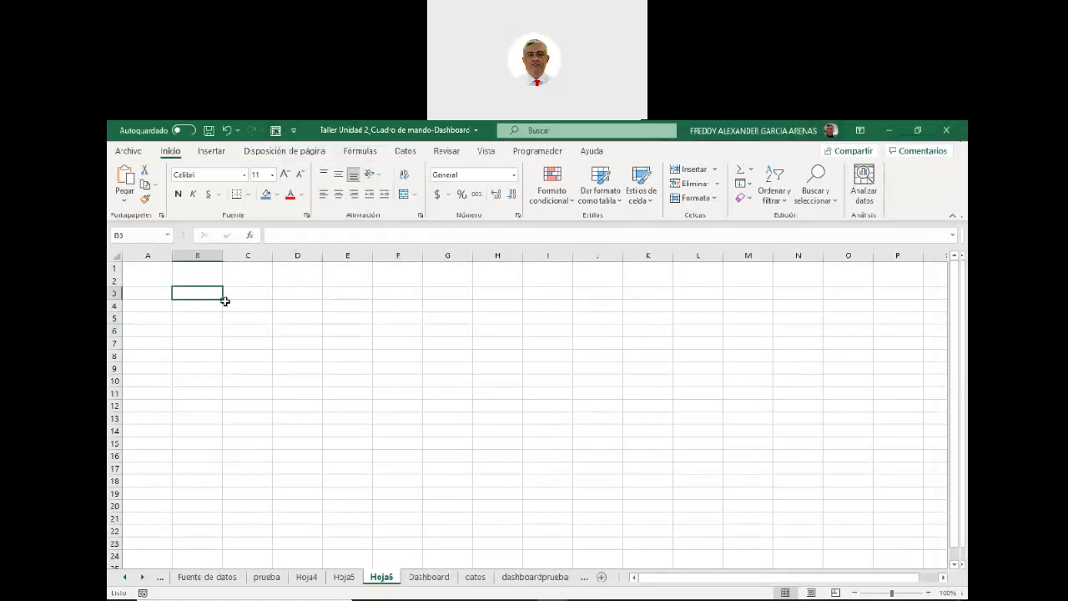
click(275, 131)
drag(613, 234, 423, 280)
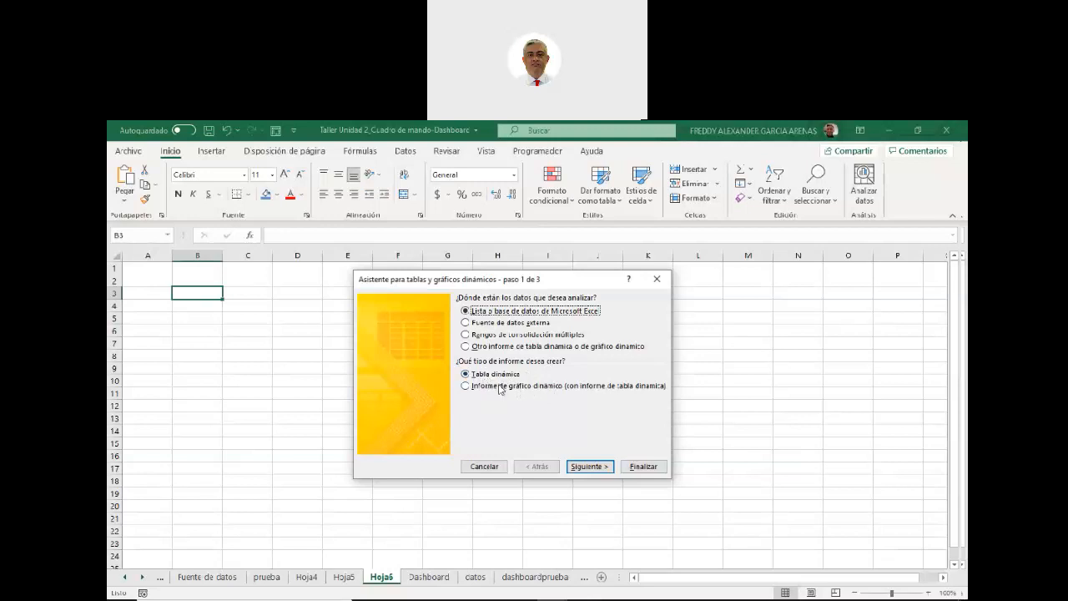
click(587, 469)
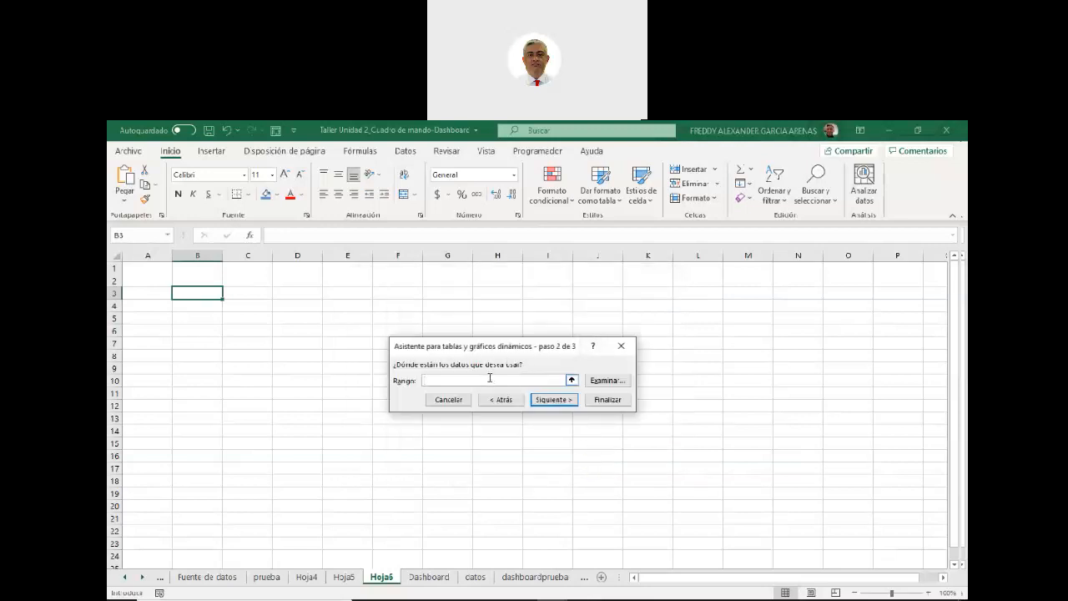
text(productos)
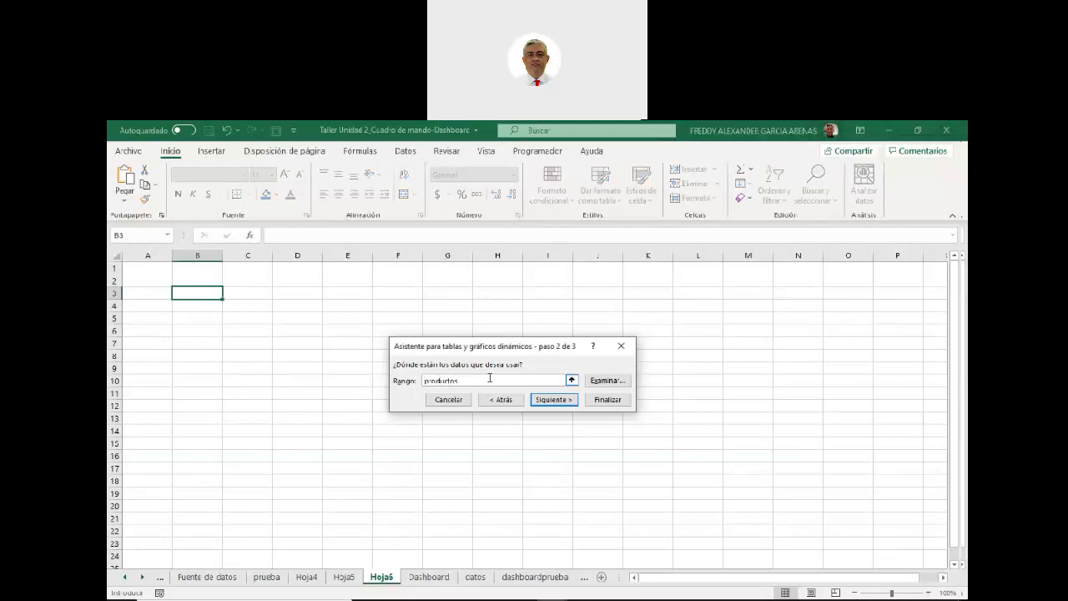
click(554, 401)
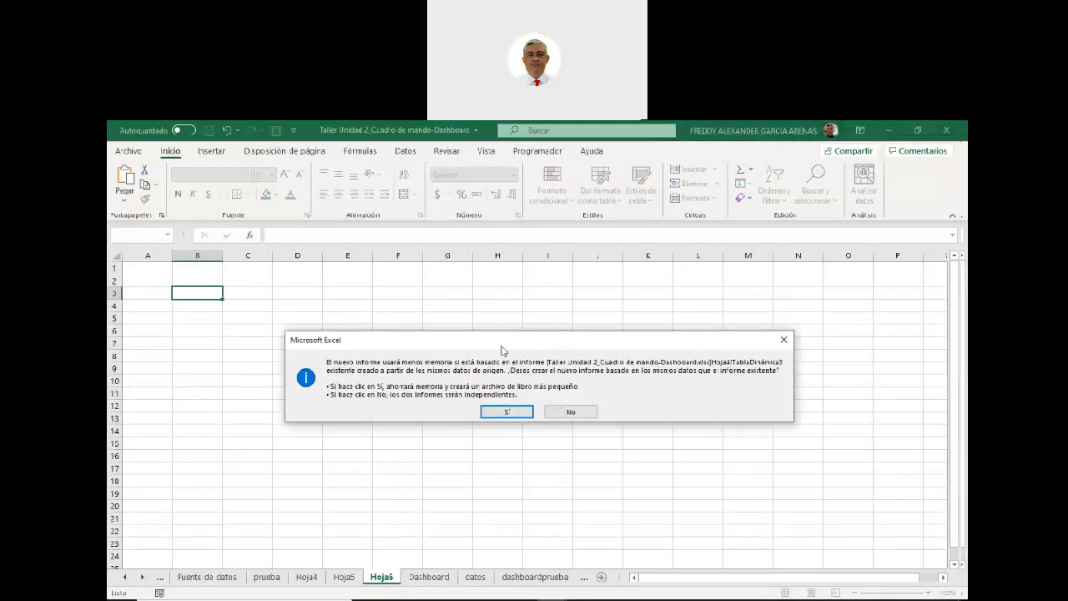
drag(499, 341, 505, 289)
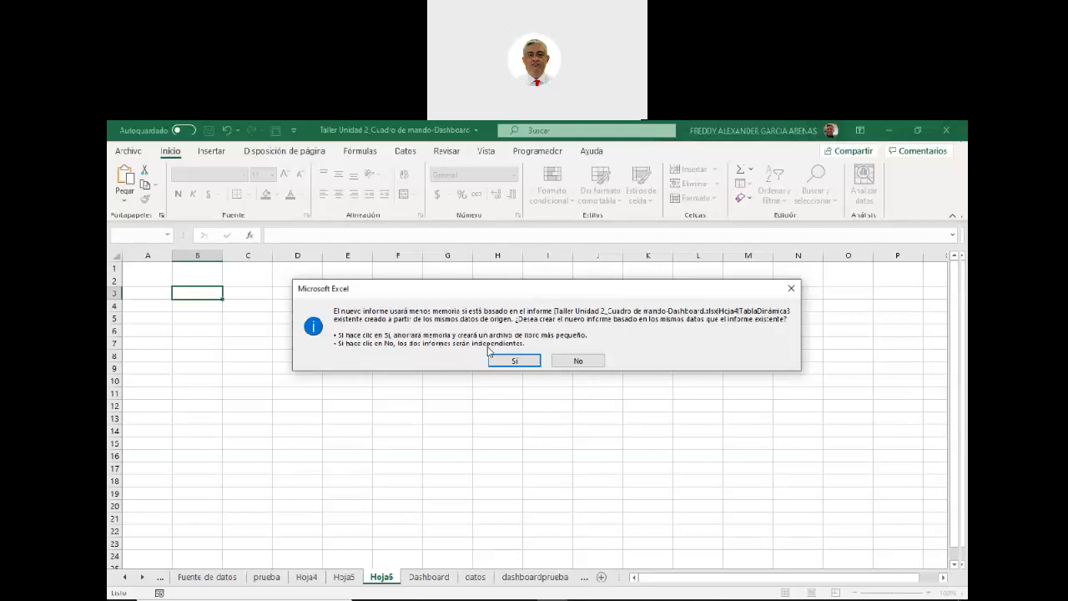
click(578, 360)
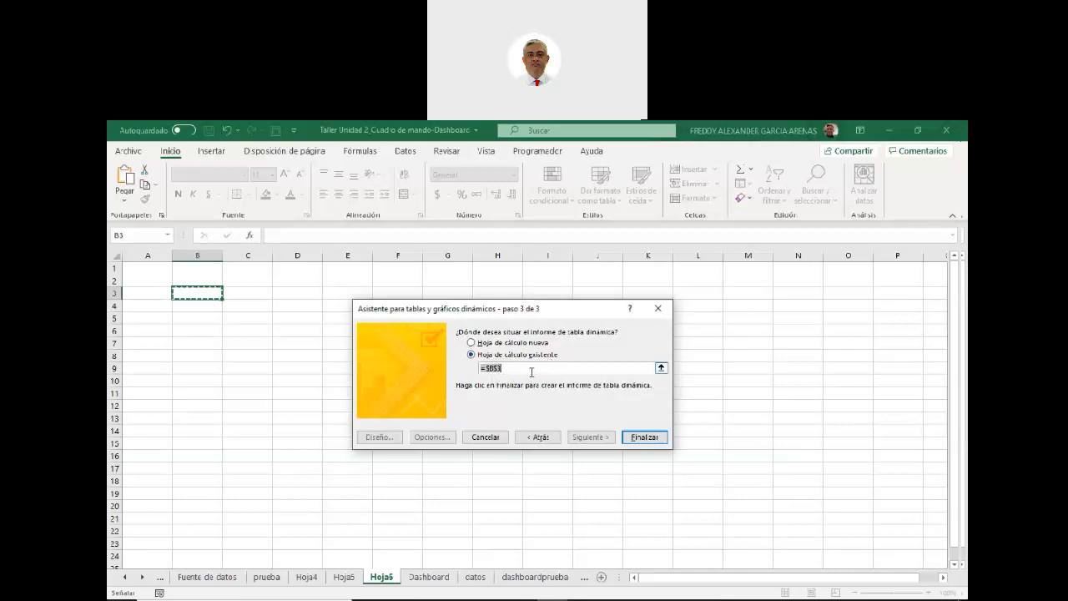
click(645, 438)
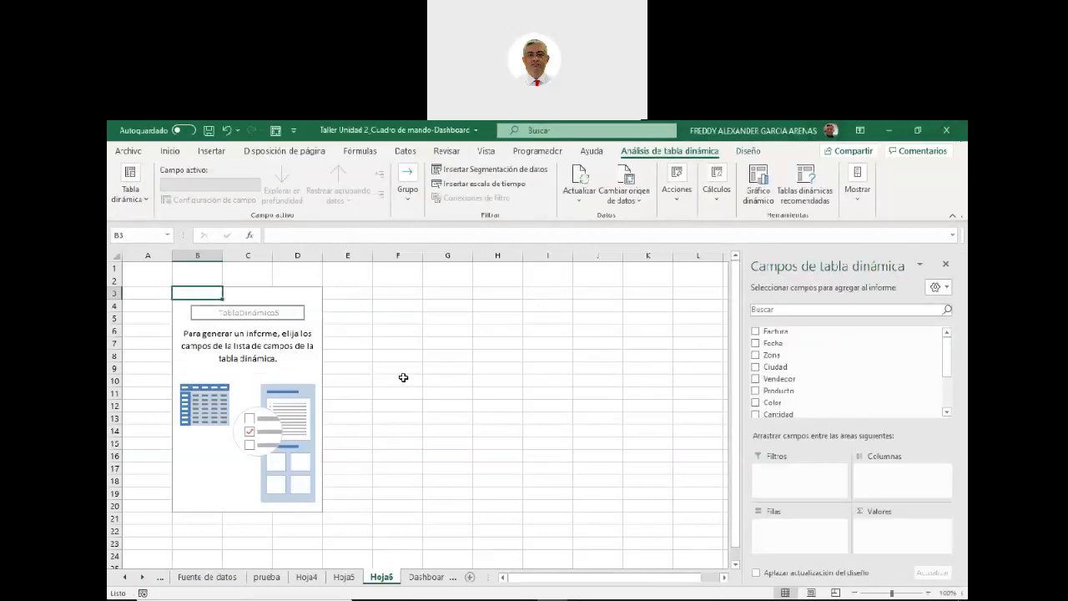
Add the Fecha field to the Hoja6 pivot table's rows and ungroup it into individual dates
click(756, 345)
right_click(190, 306)
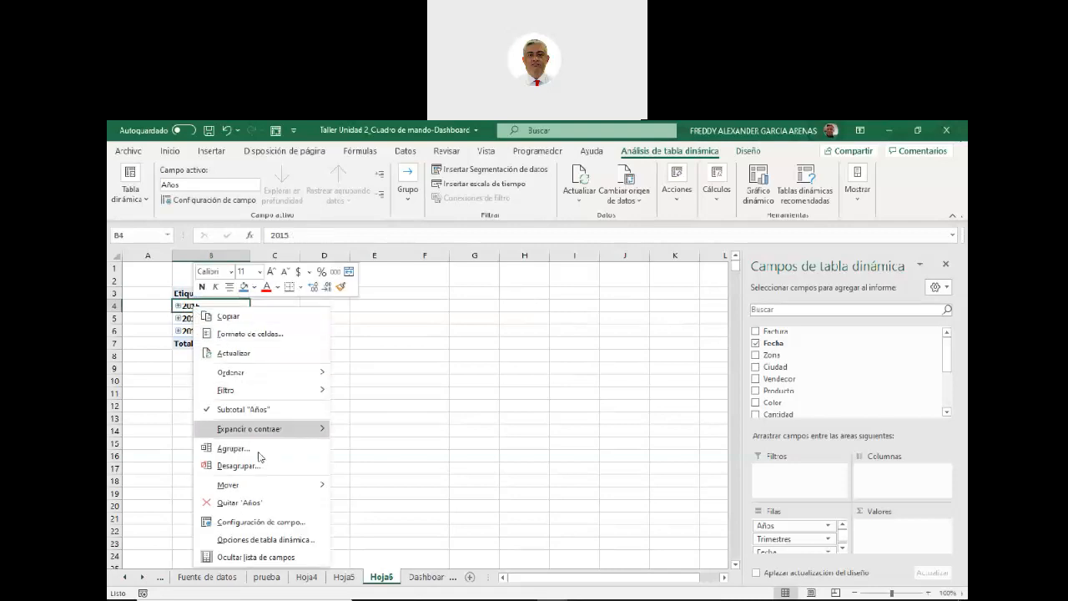
click(255, 466)
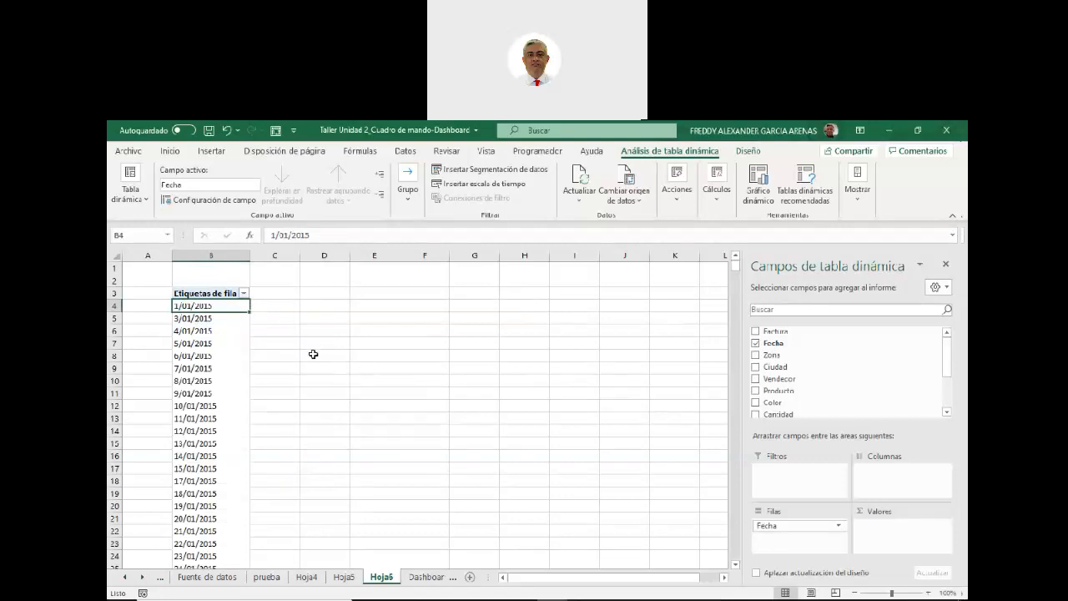
Enter the label "hoja 6" in cell C6 beside the Hoja6 pivot table
click(296, 333)
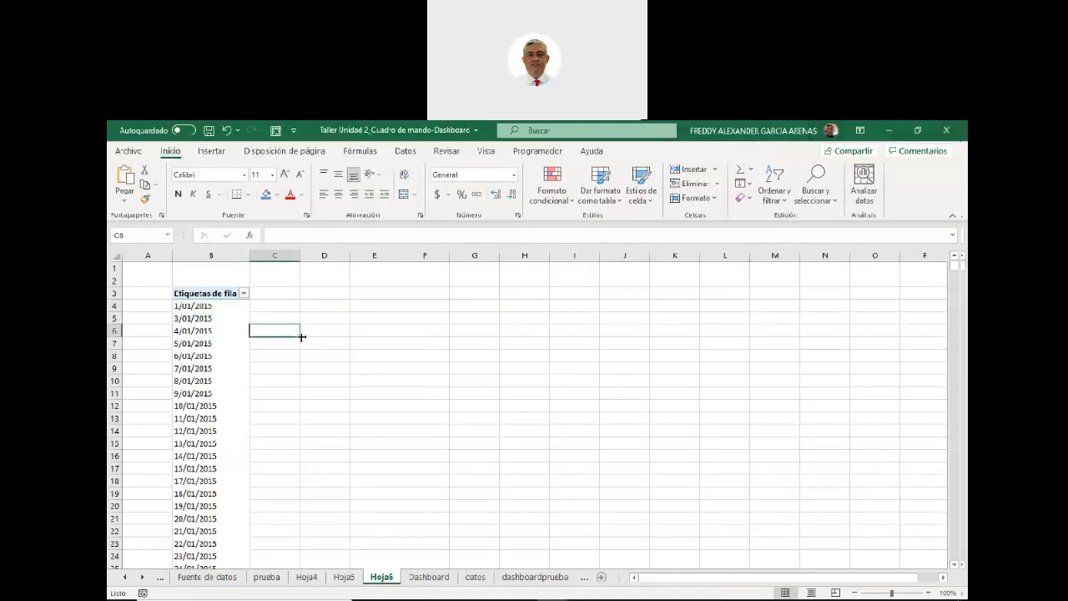
text(hoja 6)
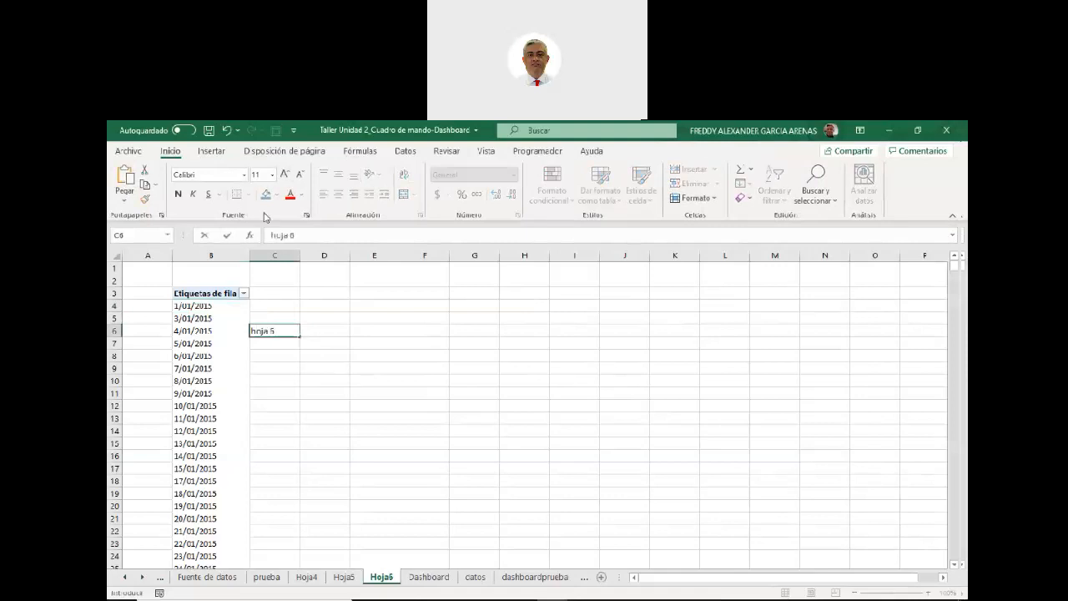
click(427, 342)
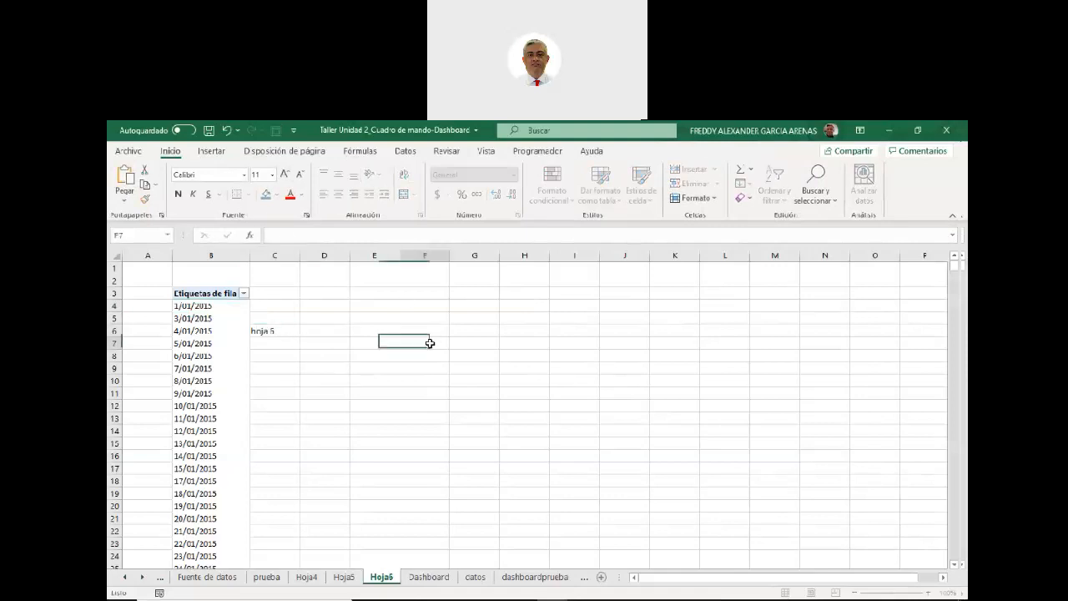
Compare the date grouping of the pivot tables on Hoja4, Hoja5 and Hoja6
click(343, 577)
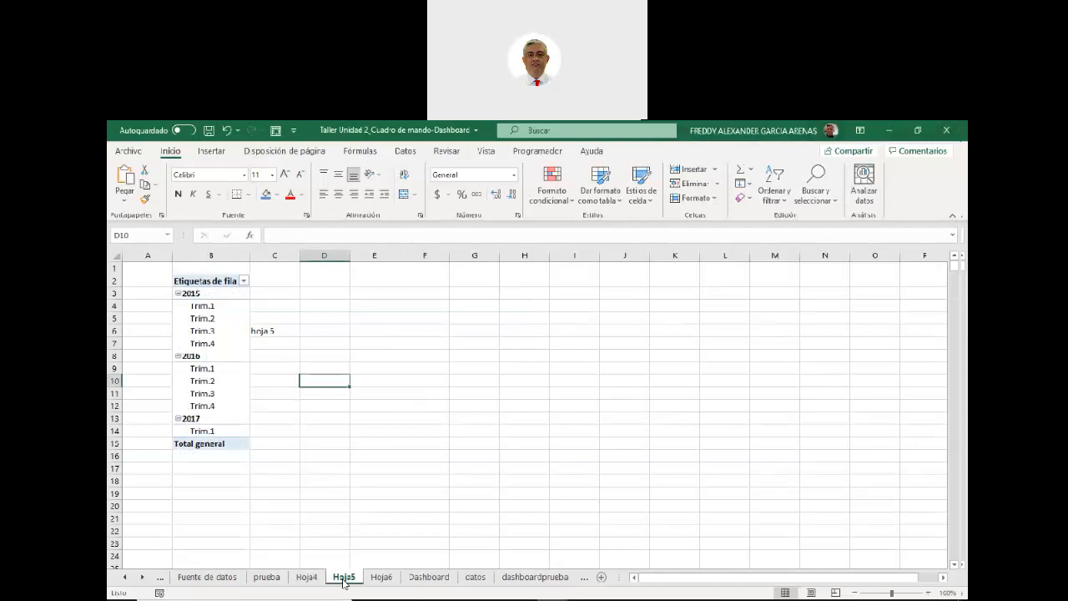
click(382, 577)
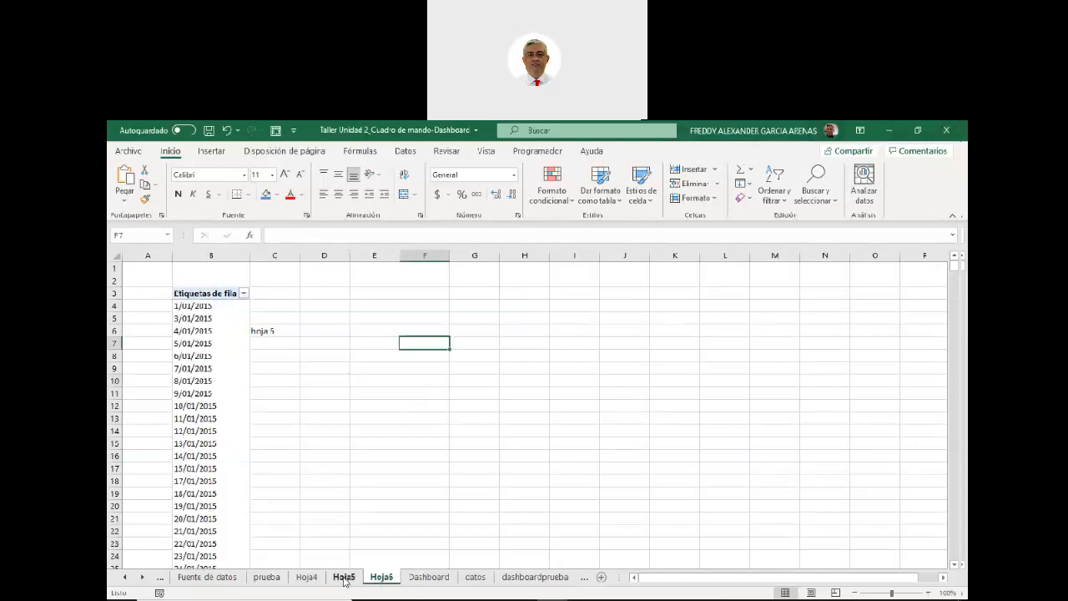
click(345, 578)
click(382, 577)
click(200, 307)
drag(202, 337, 208, 493)
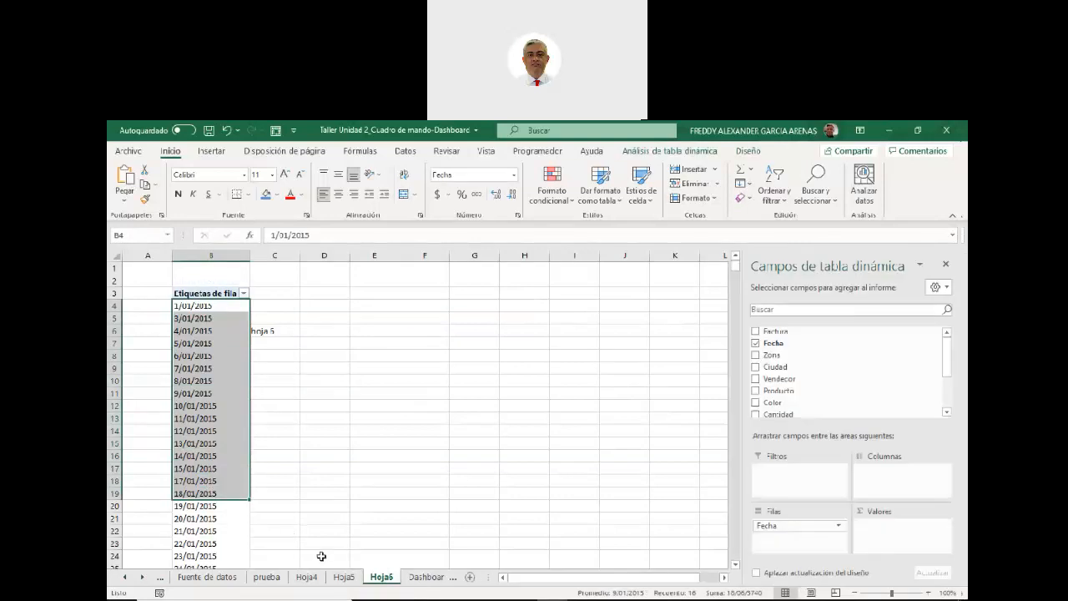
click(345, 579)
drag(195, 297, 208, 422)
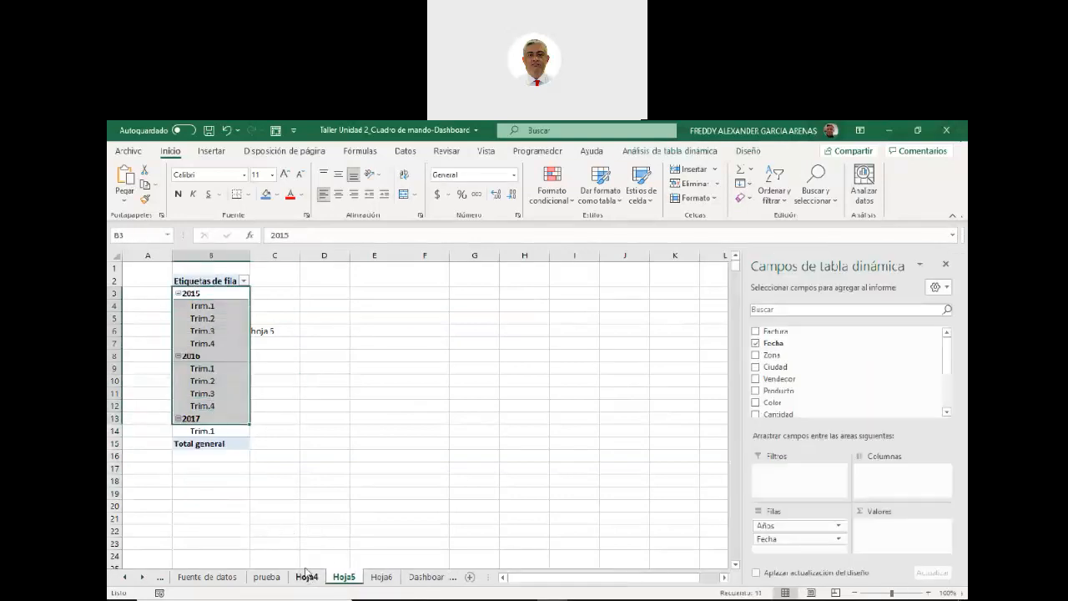
click(307, 577)
drag(204, 297, 209, 431)
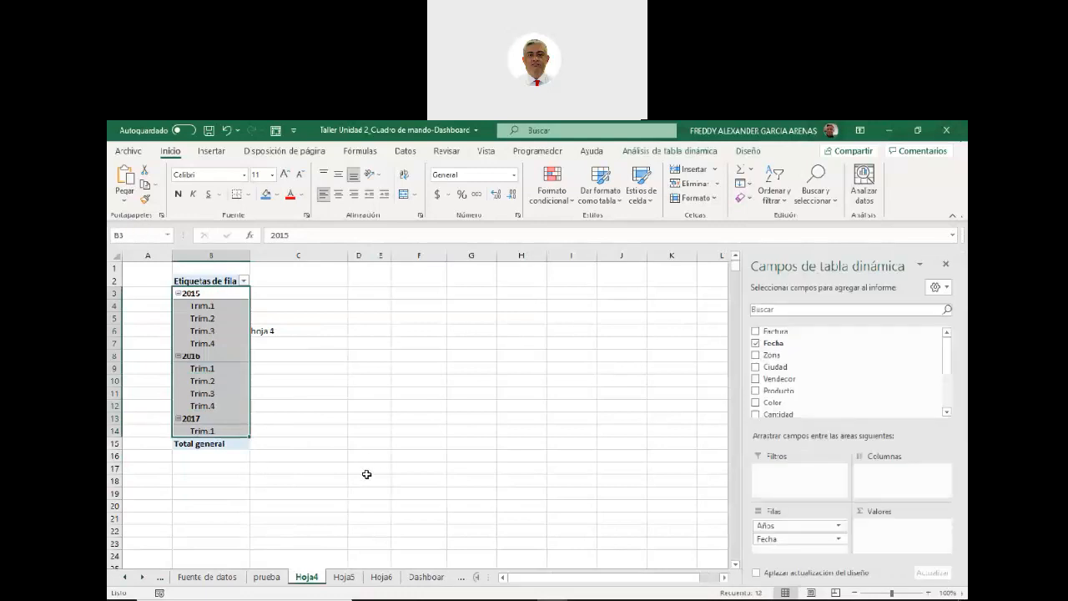
click(382, 576)
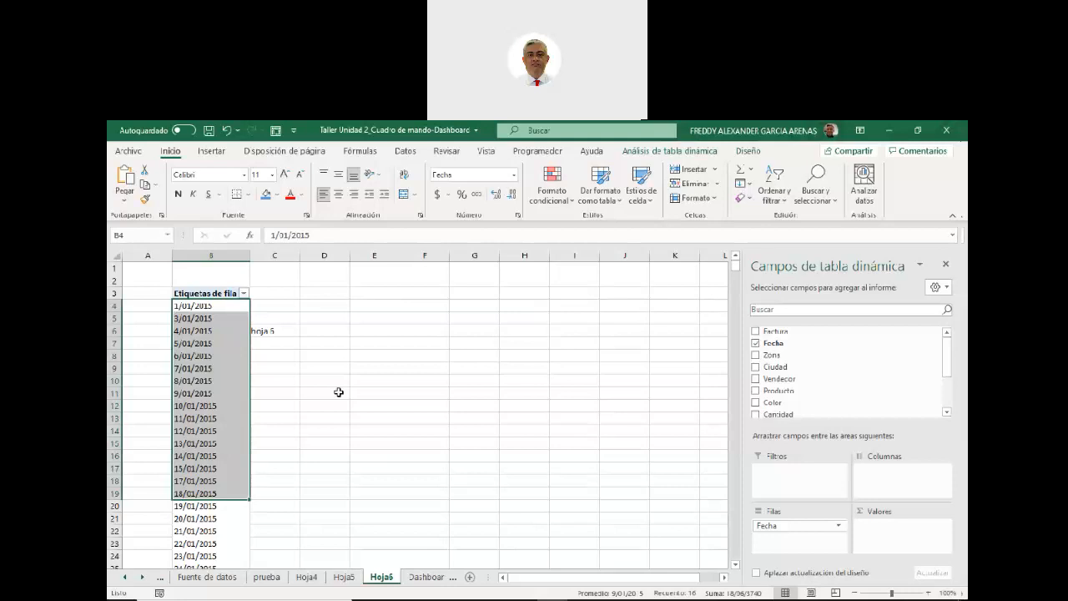
Regroup the Hoja5 pivot table's dates by Años only, removing the Trimestres level
click(343, 577)
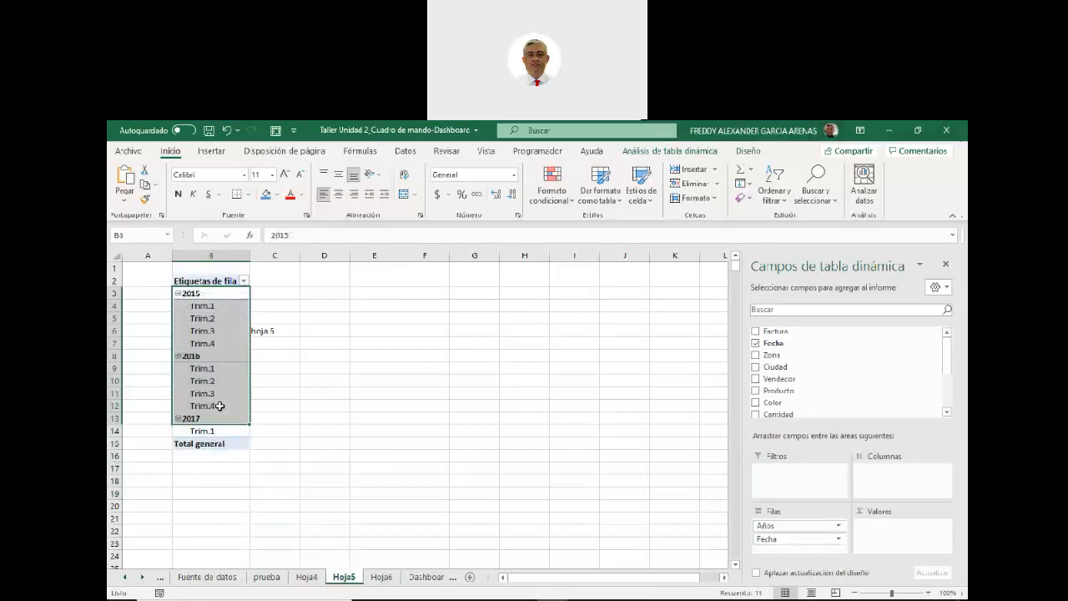
right_click(206, 294)
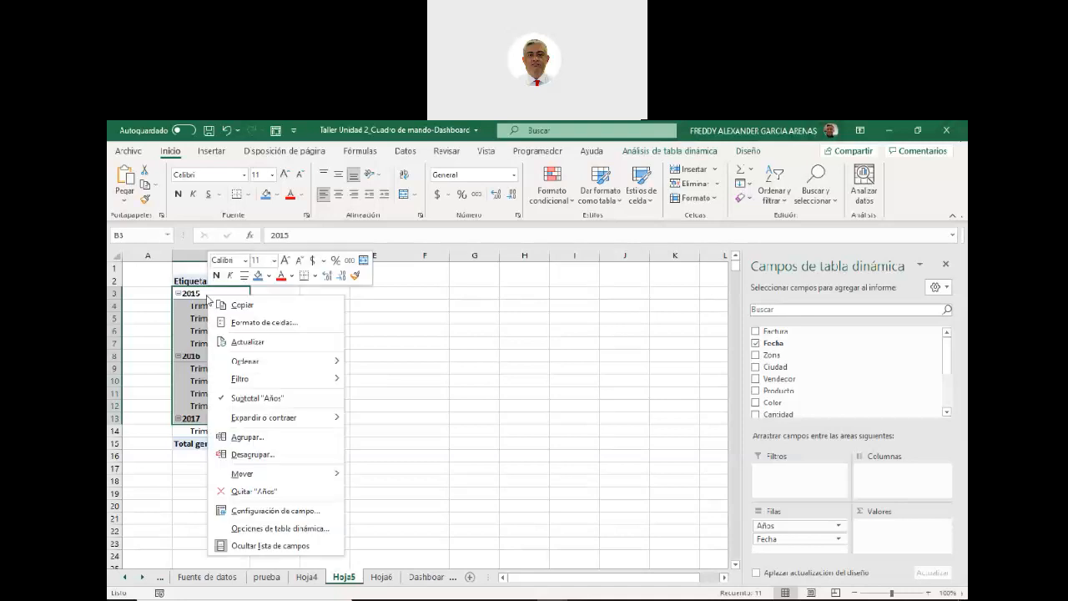
click(247, 439)
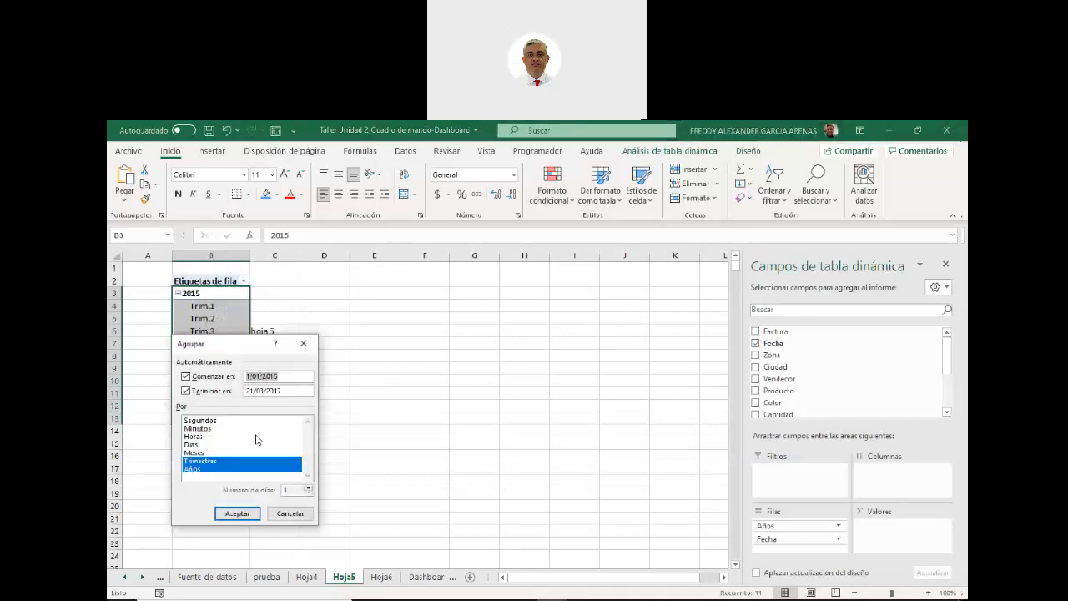
click(204, 463)
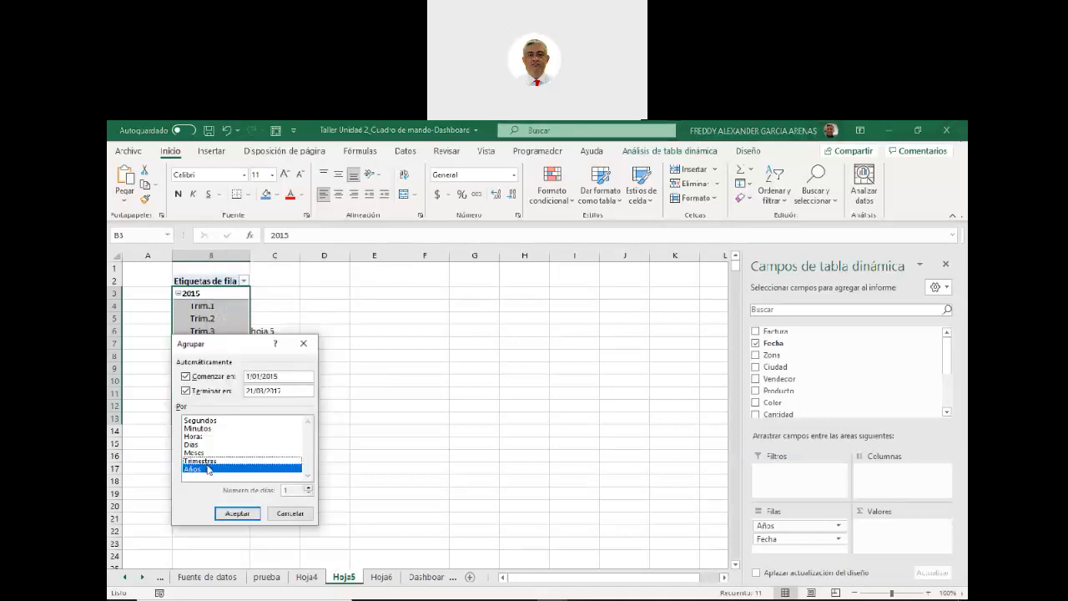
click(237, 514)
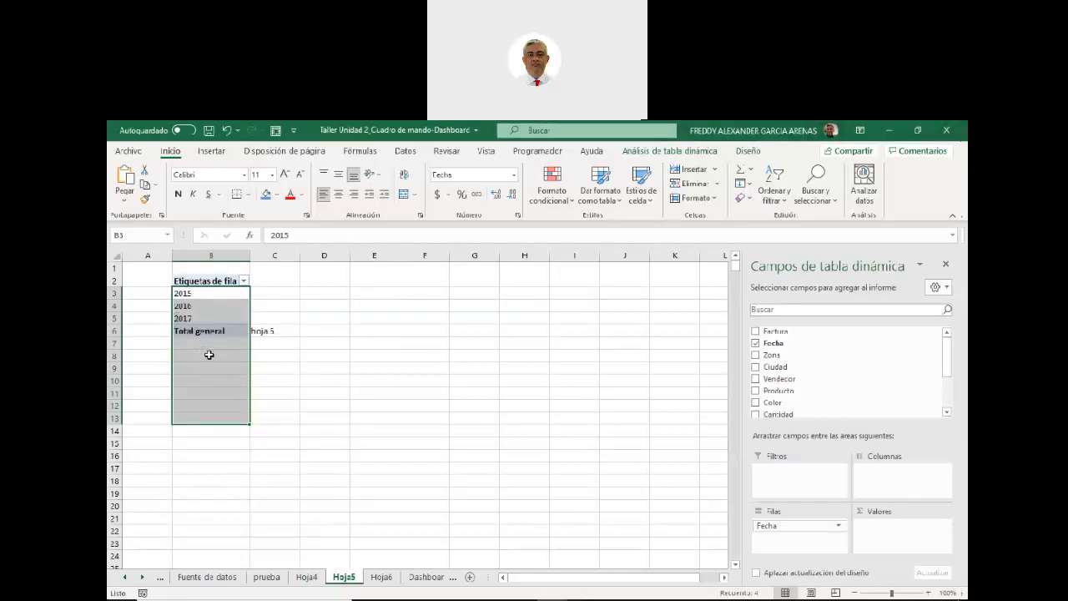
click(269, 319)
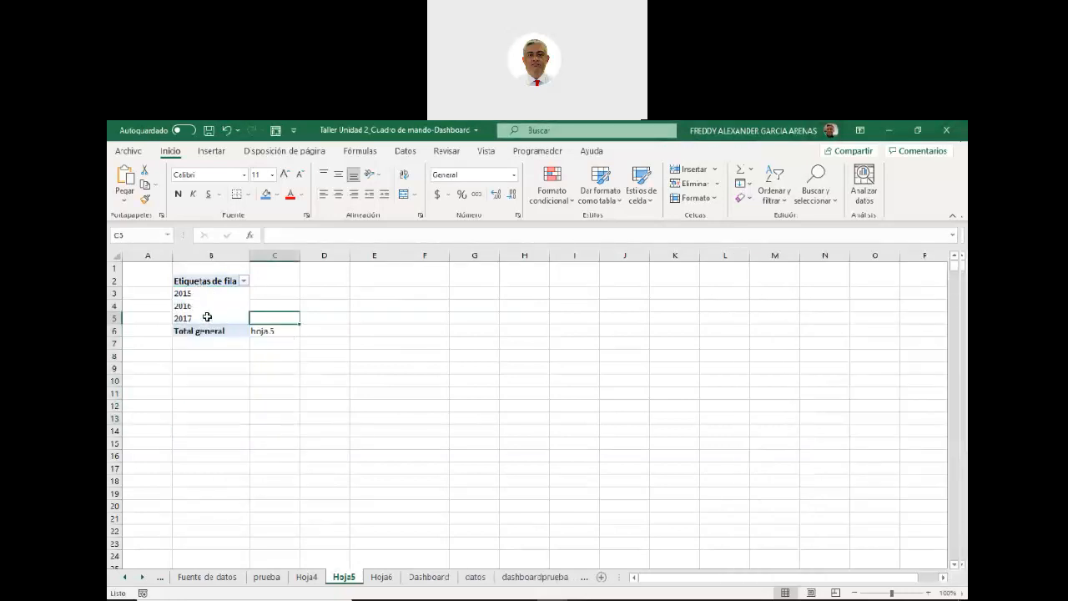
Check how the yearly regrouping affects the pivot tables on Hoja4 and Hoja6 compared with Hoja5
click(305, 577)
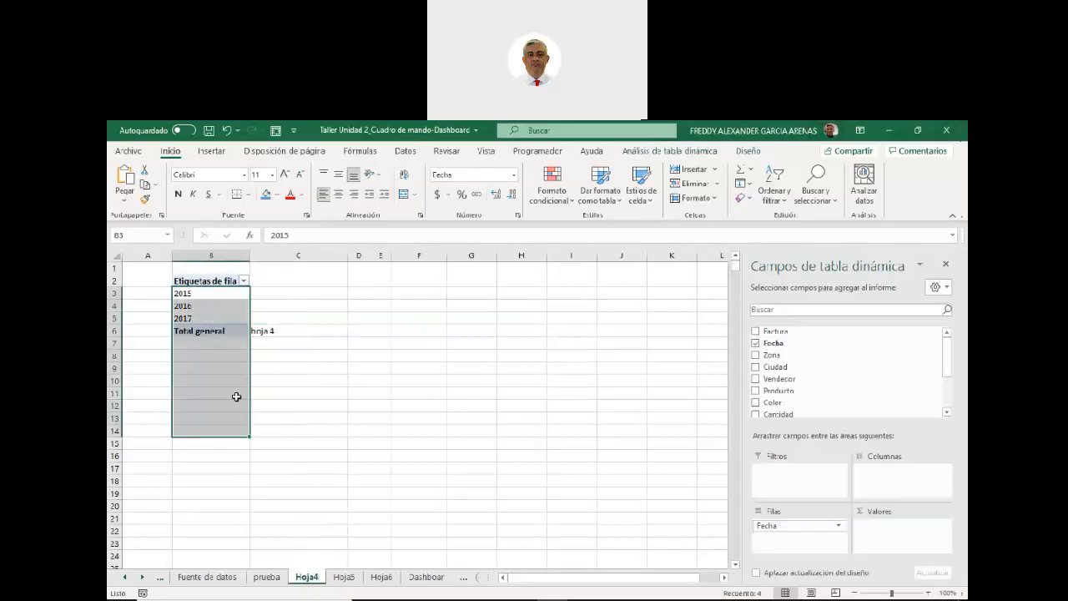
click(293, 317)
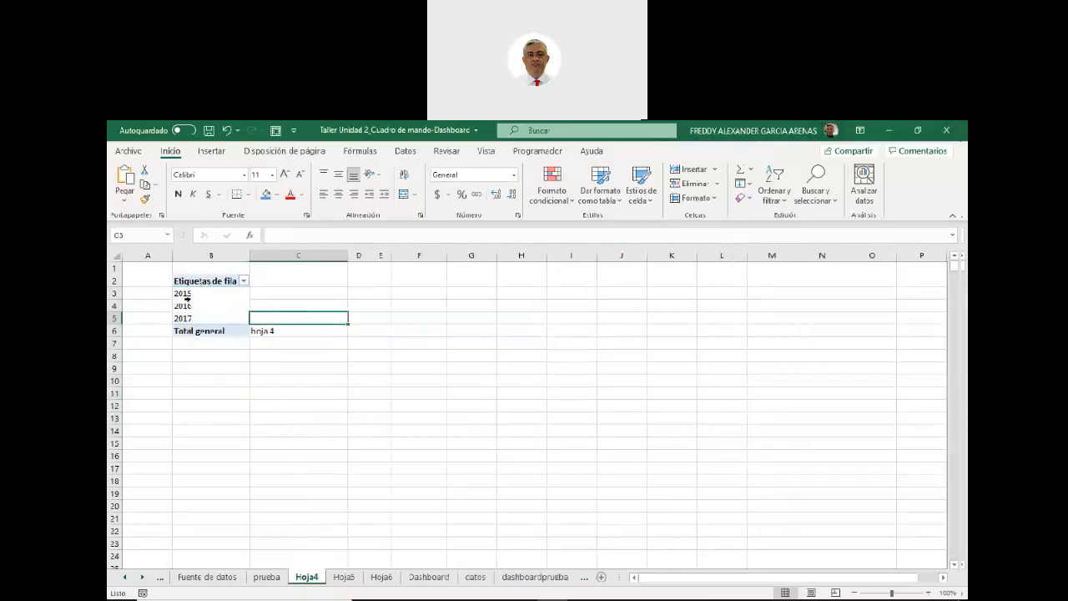
click(382, 578)
click(326, 354)
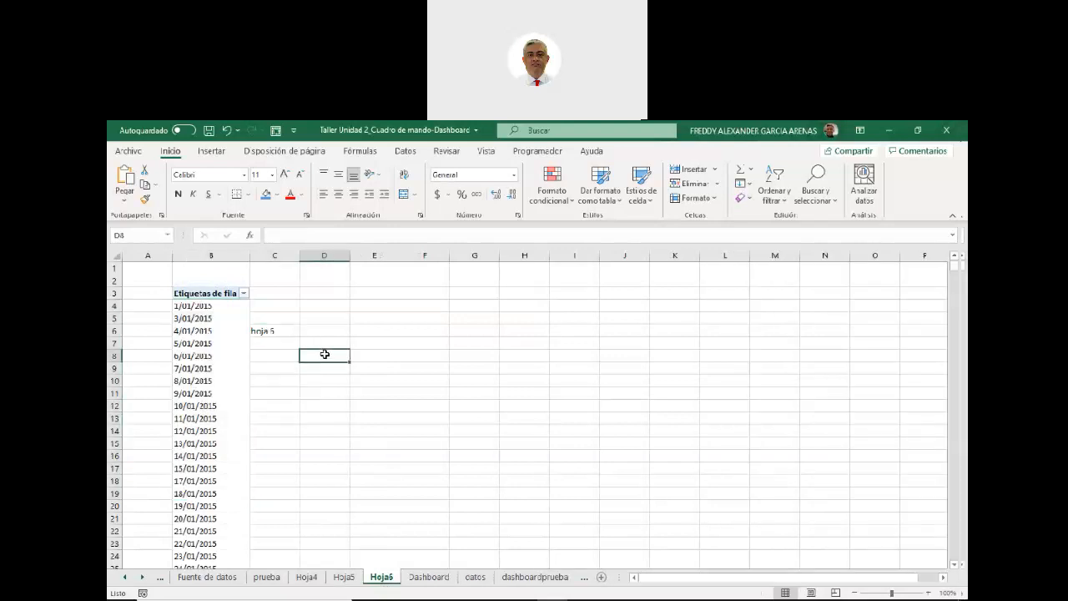
click(225, 321)
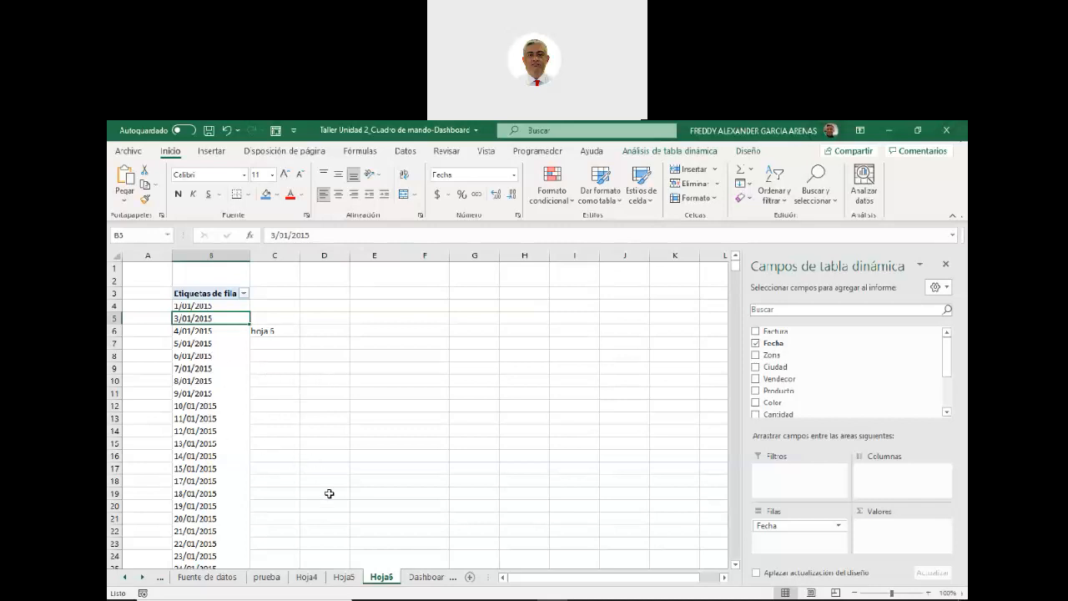
click(351, 578)
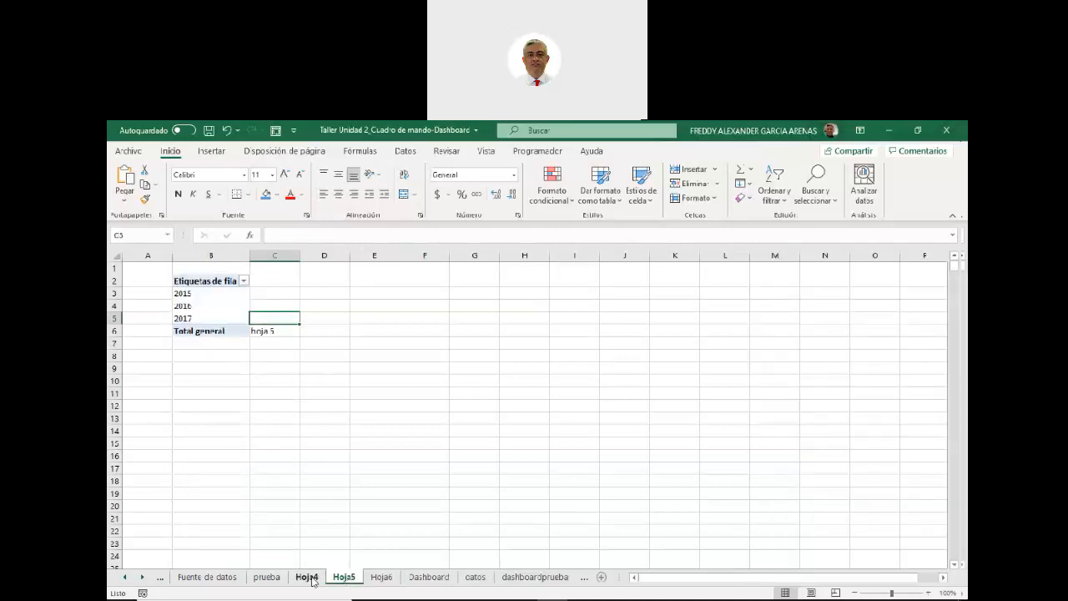
click(309, 577)
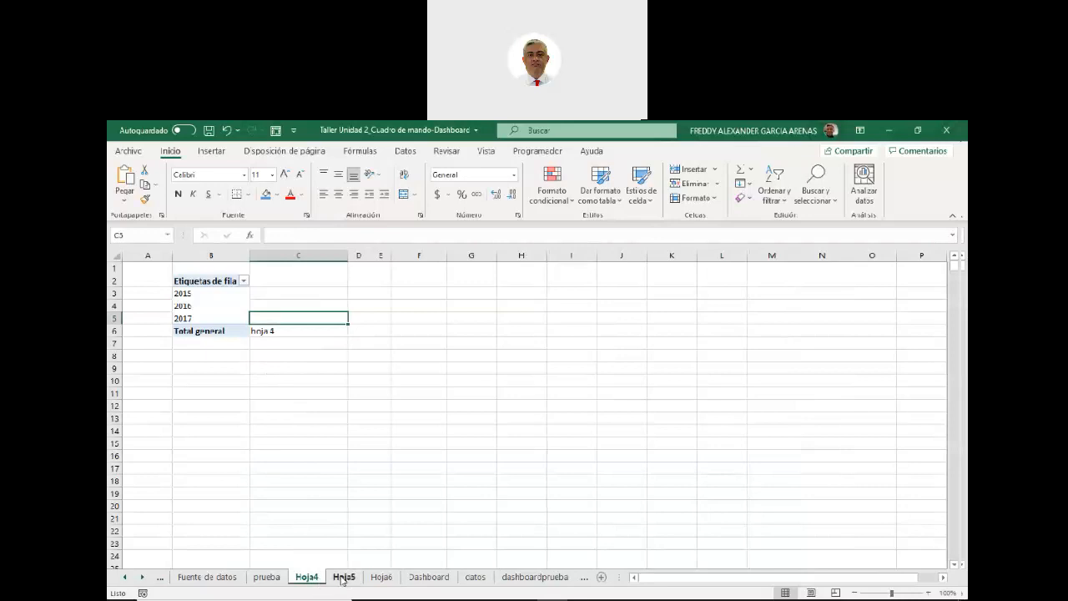
click(342, 578)
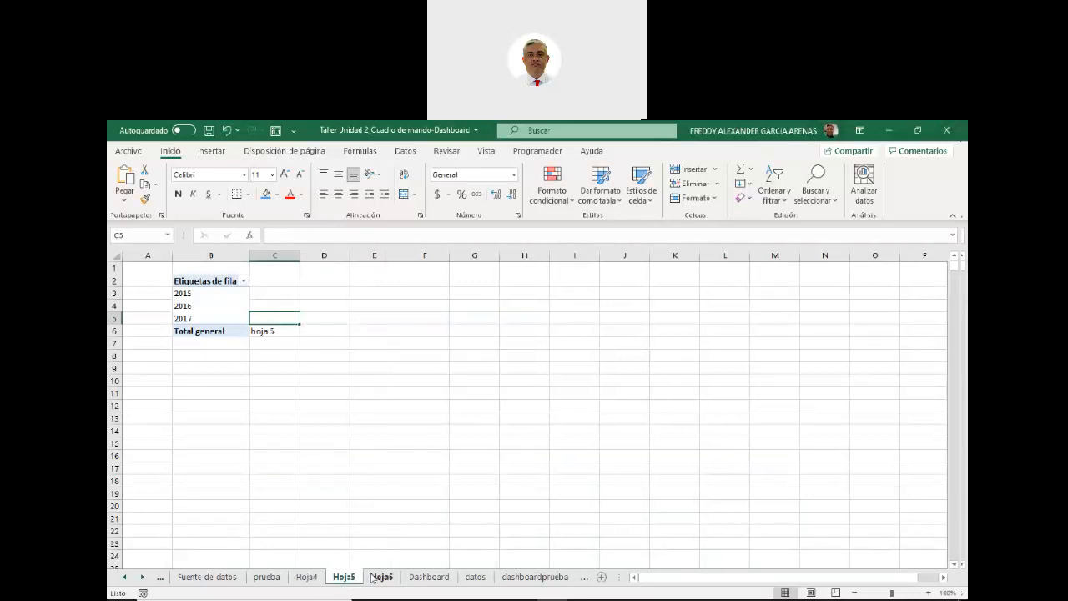
Rerun the wizard on the Hoja6 pivot table and finish it with the existing worksheet location B3
click(374, 577)
click(275, 132)
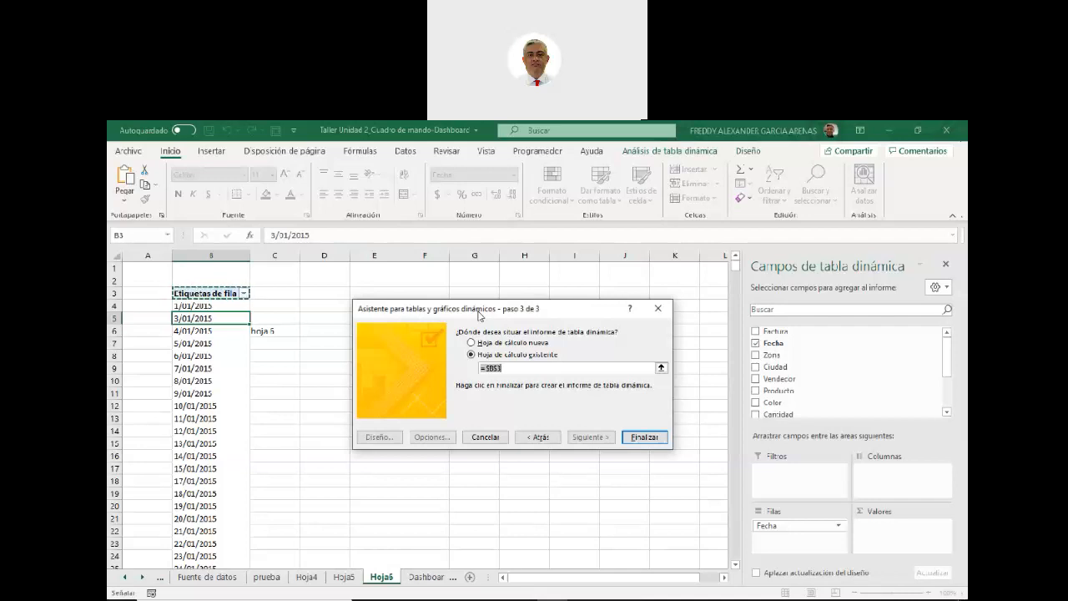
click(645, 437)
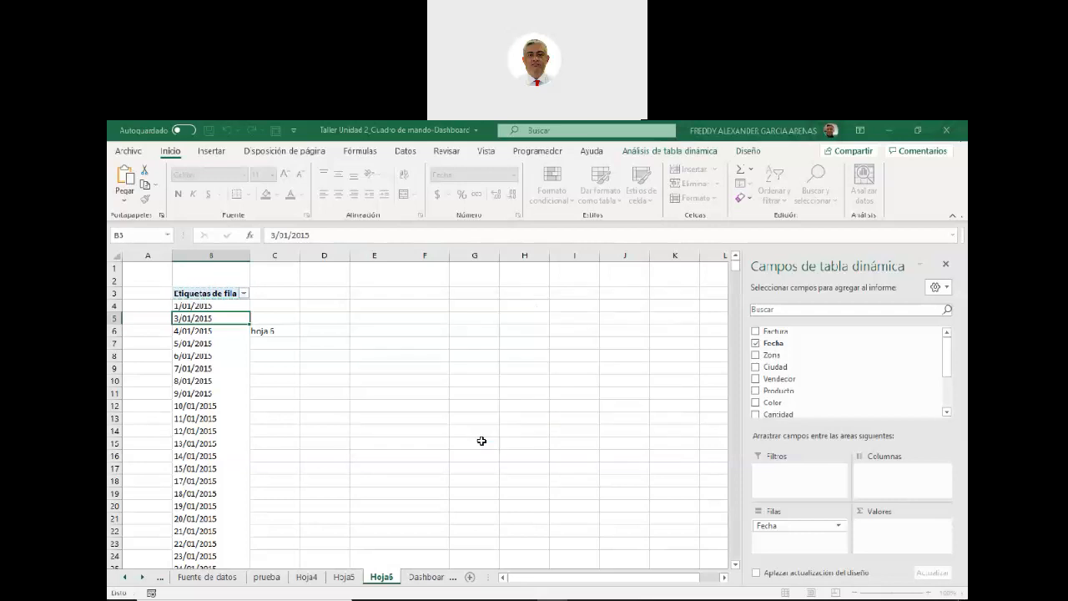
click(346, 381)
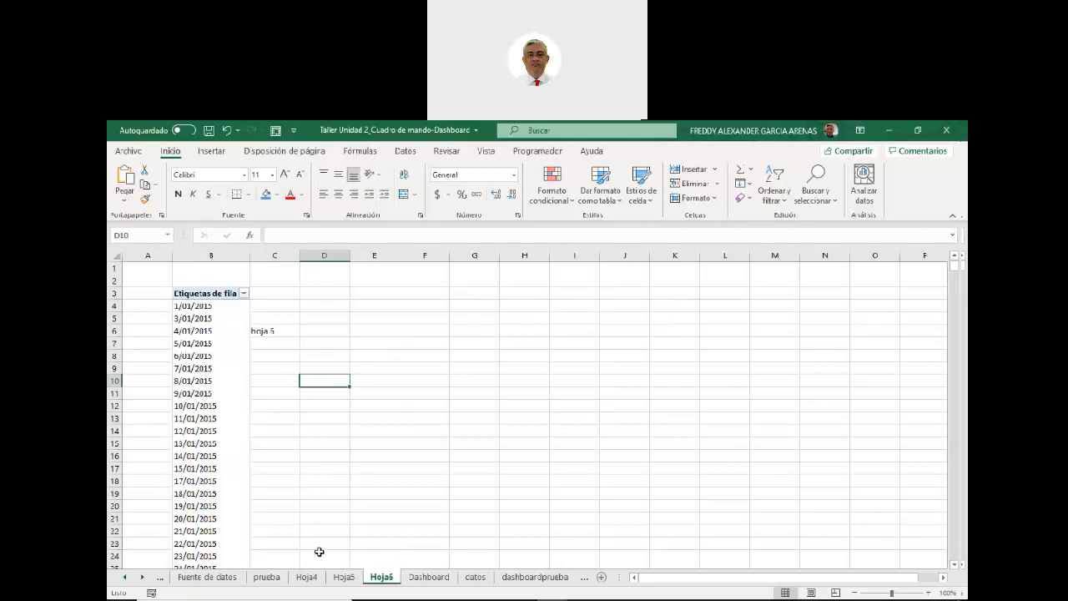
Review the Mes and Año columns in the source table on the prueba sheet
click(266, 577)
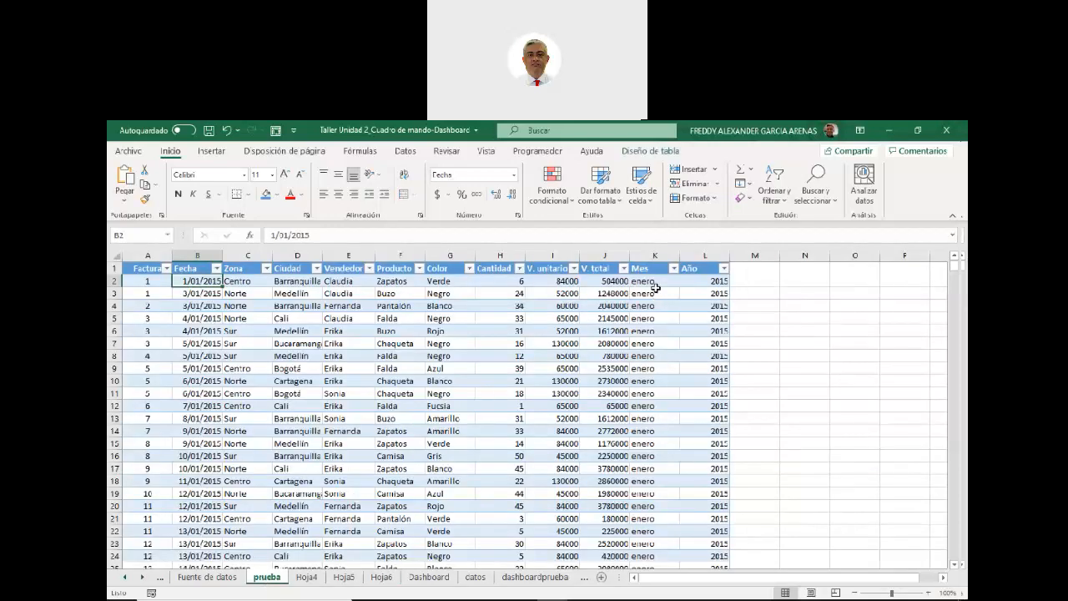
click(655, 253)
click(691, 250)
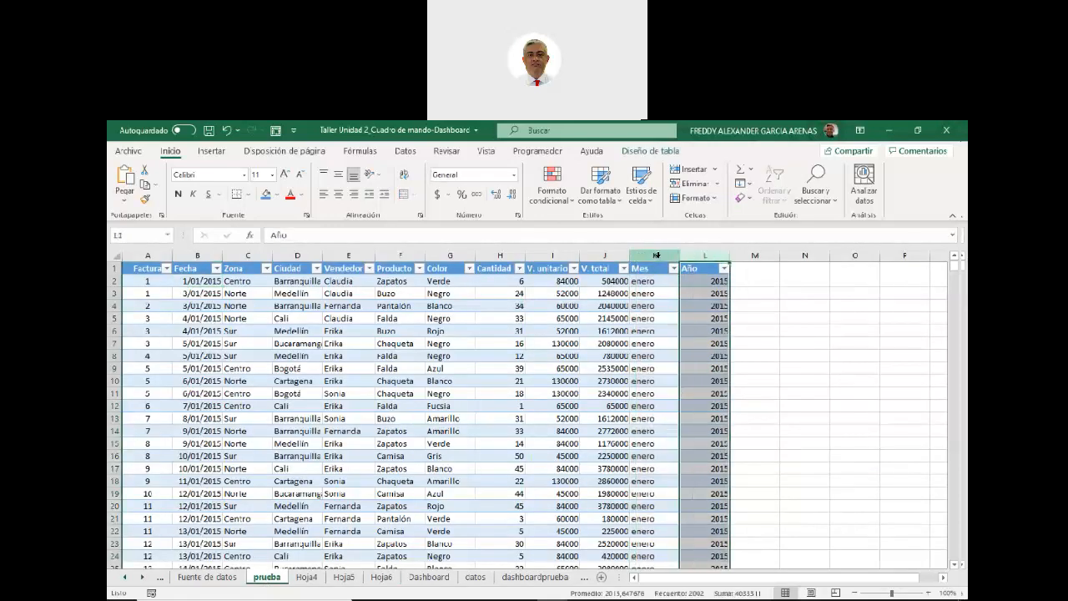
click(654, 255)
click(693, 256)
click(693, 254)
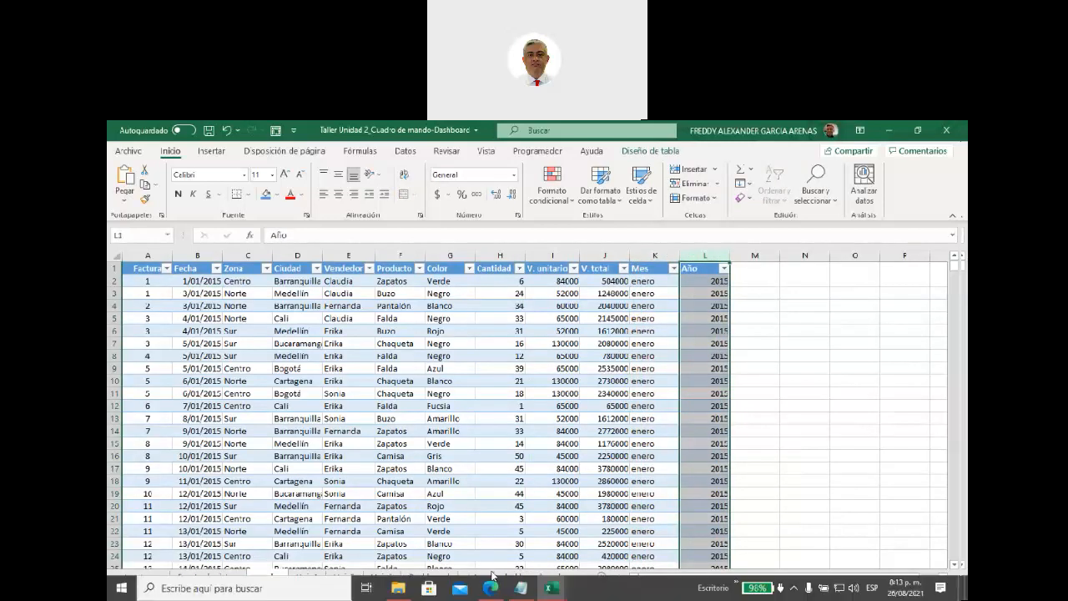
Switch to File Explorer and look through the Excel Avanzado course folders and Descargas for the Unidad 3 workshop file
click(398, 588)
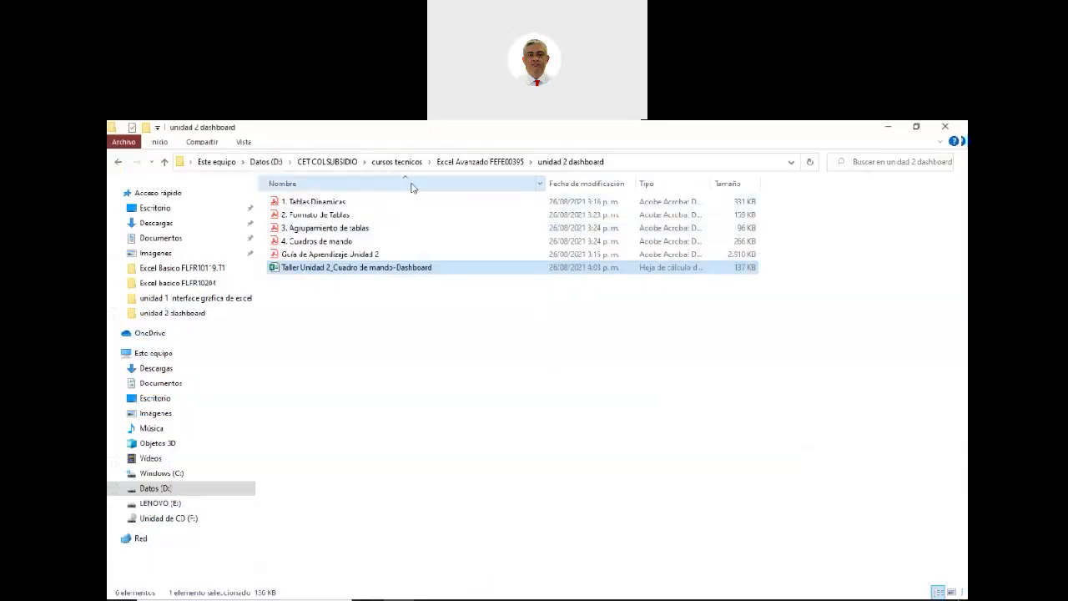
click(463, 163)
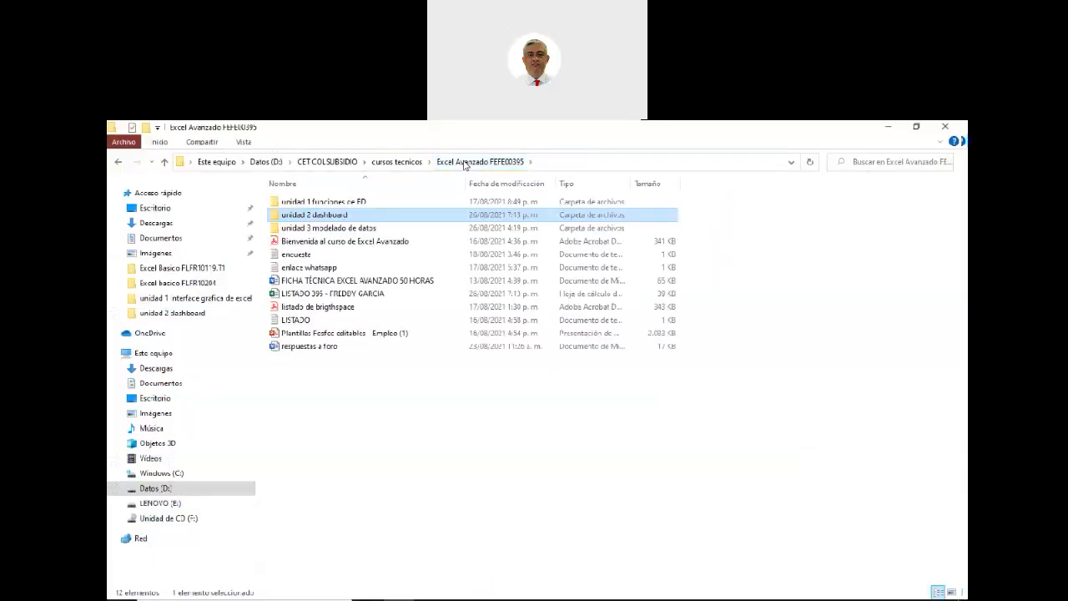
double_click(314, 229)
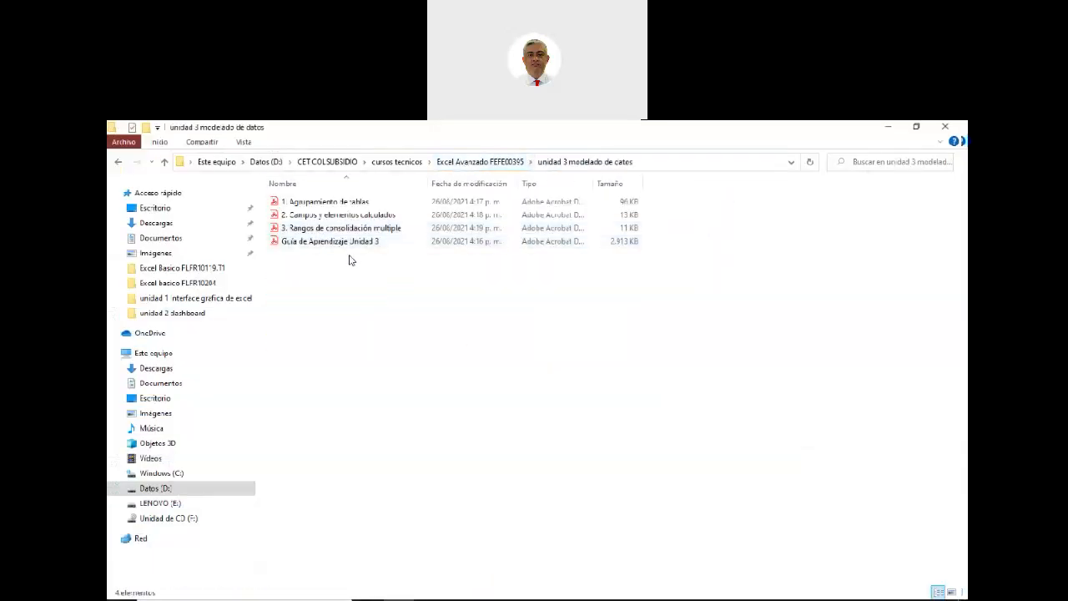
click(465, 163)
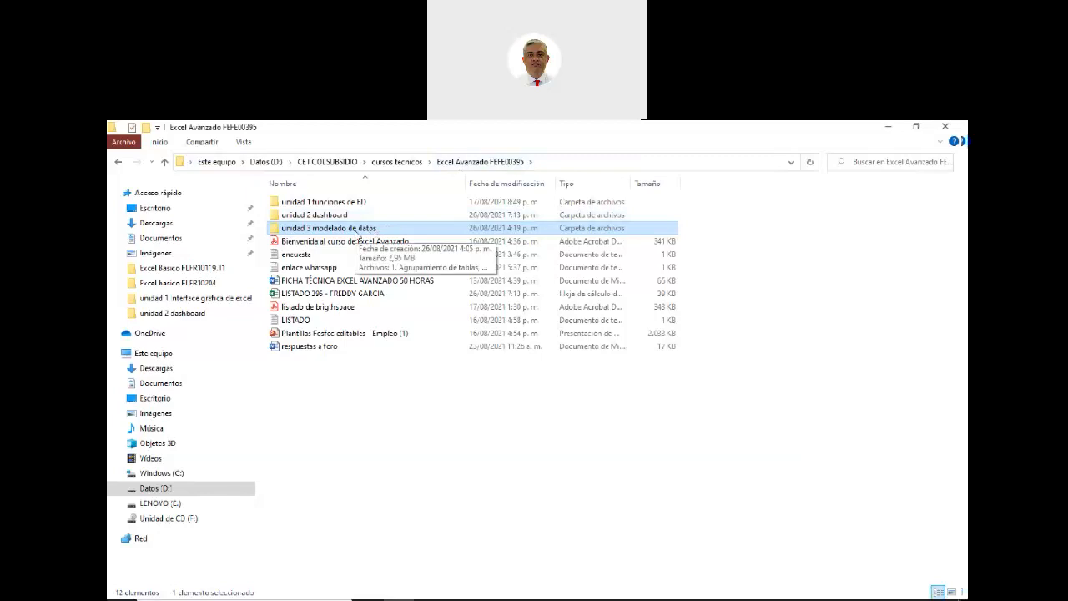
click(158, 224)
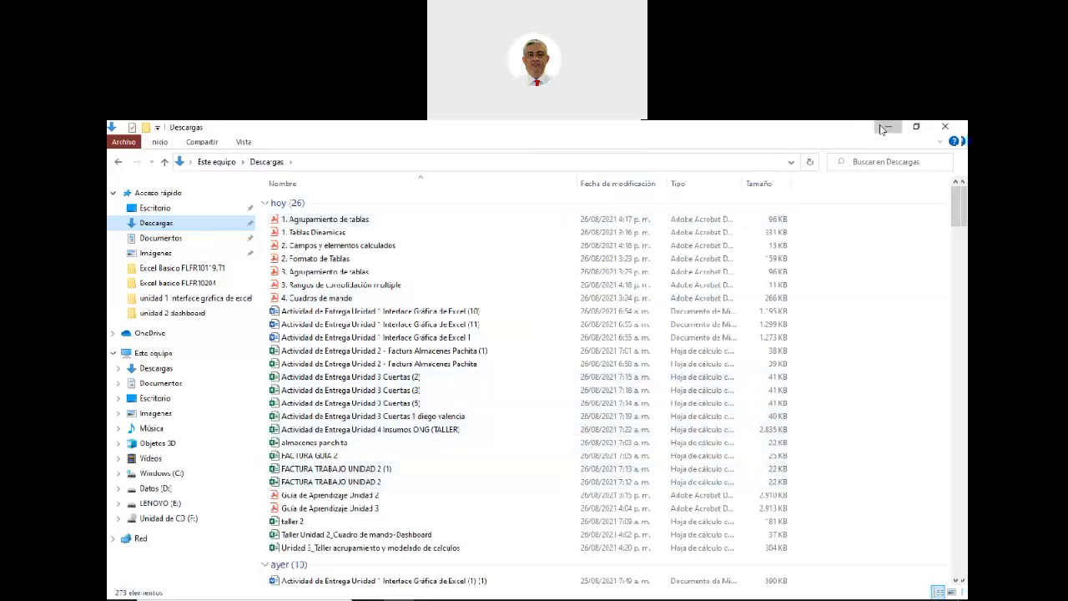
click(882, 130)
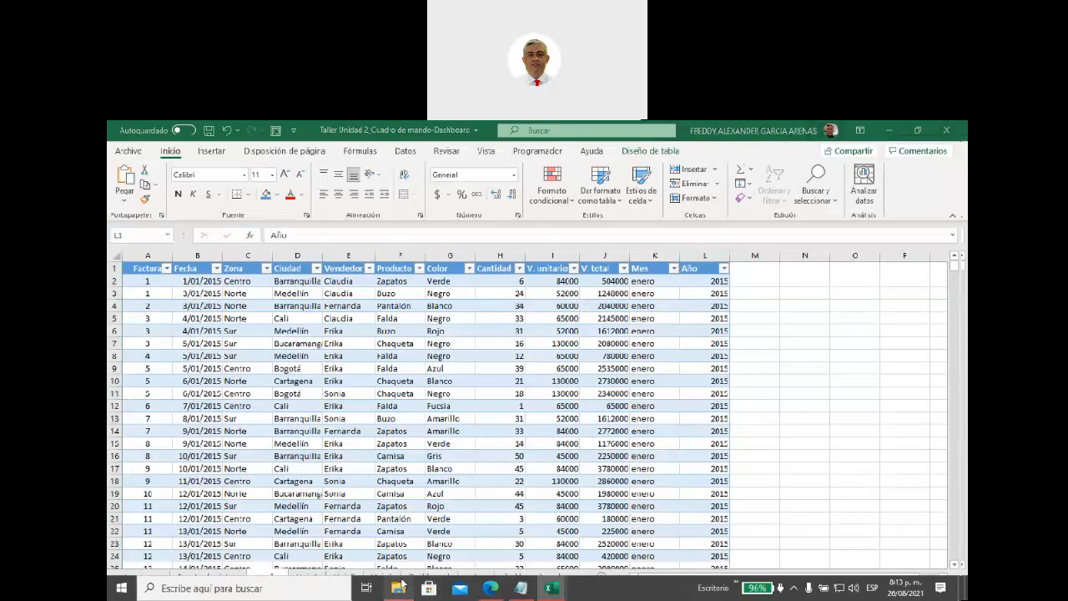
click(399, 587)
Switch to Edge and open "Unidad 3_Taller agrupamiento y modelado de calculos" from the course's Unidad 3 Apropiación section
click(491, 588)
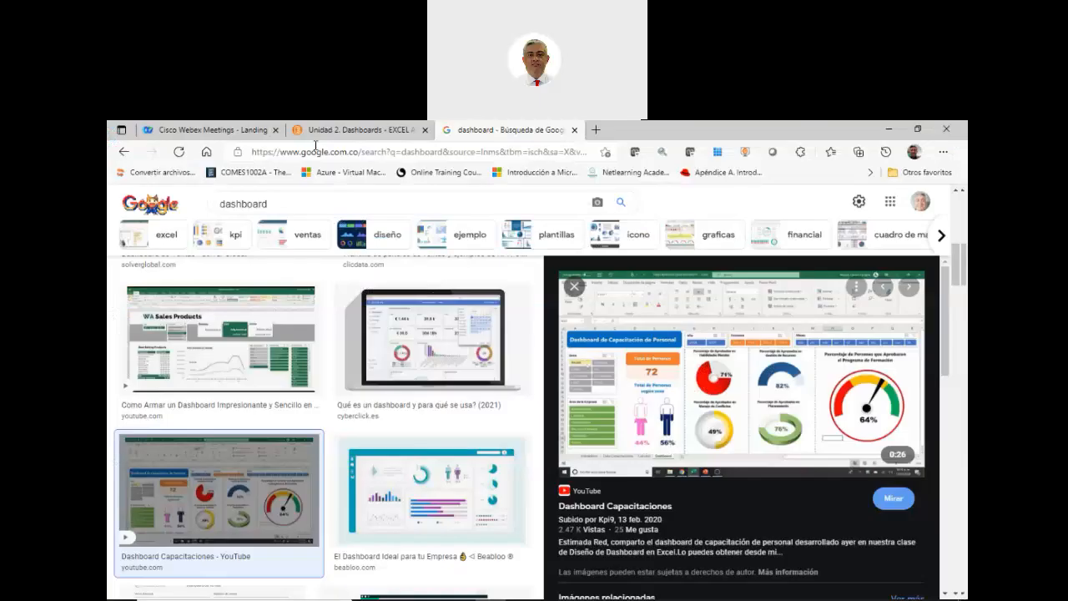
click(302, 125)
scroll(311, 274, up, 3)
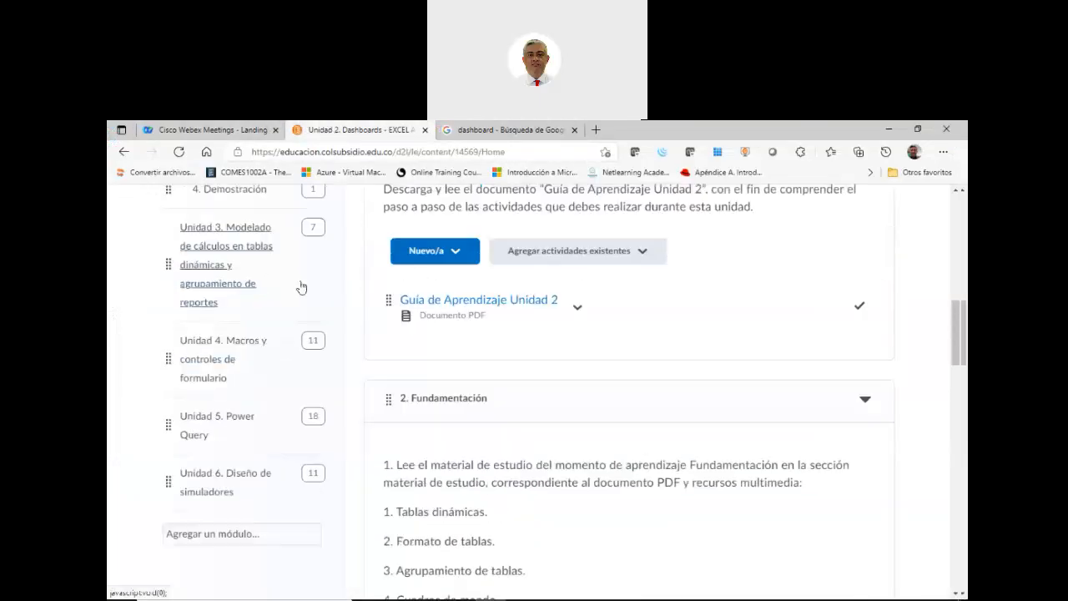
click(225, 240)
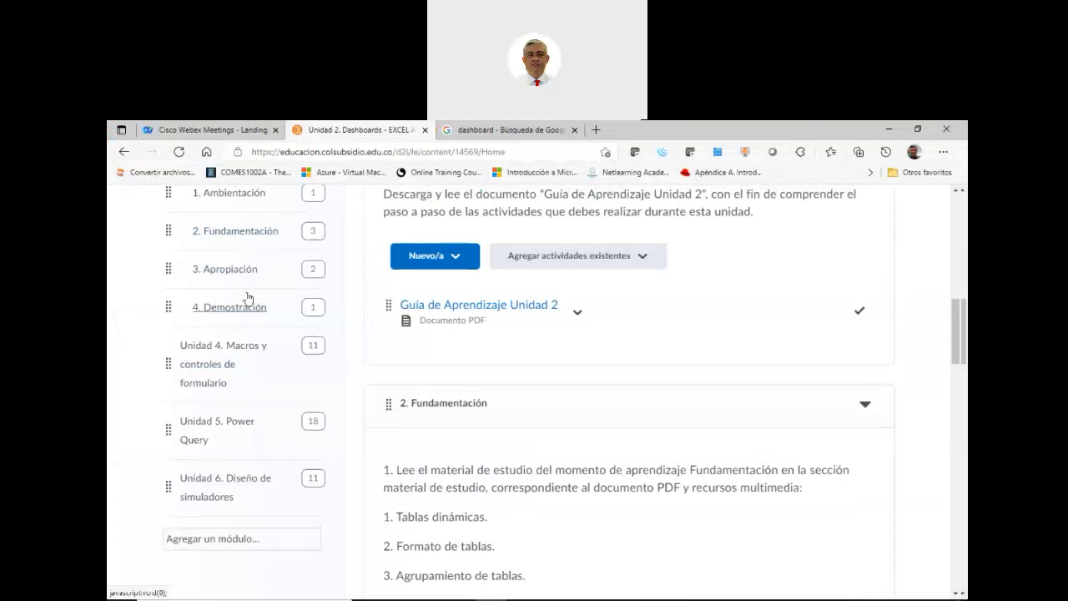
click(238, 272)
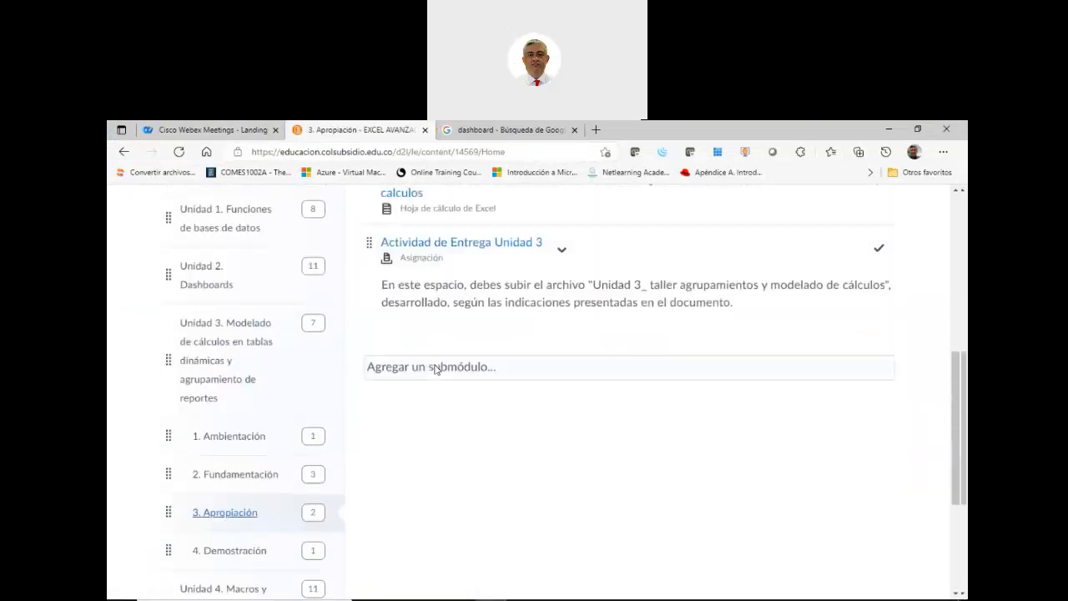
scroll(436, 373, up, 1)
click(454, 332)
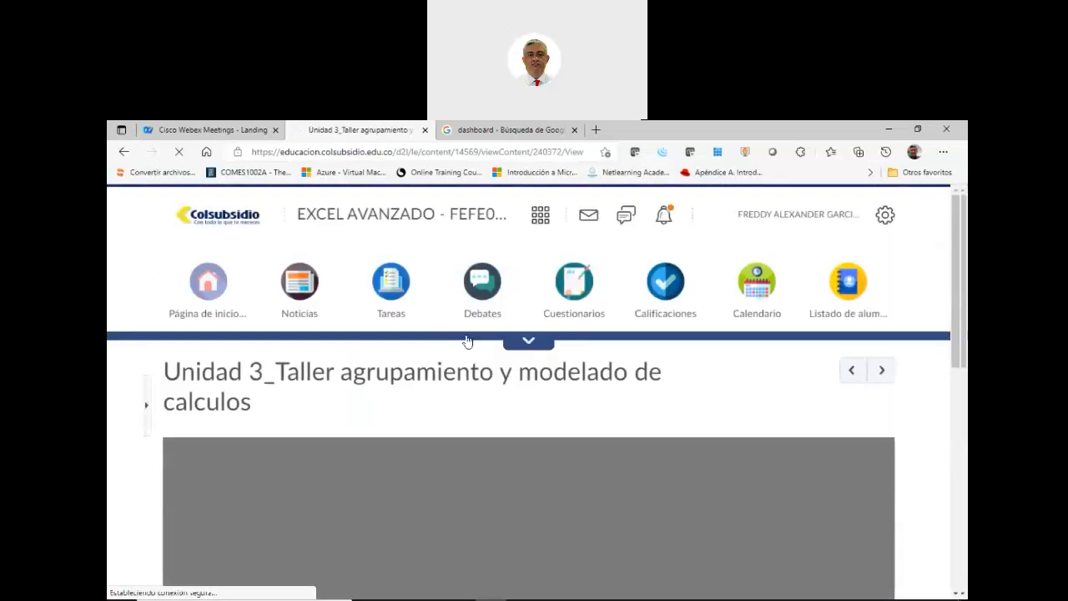
Download the Unidad 3 workshop workbook from its course page and open the downloaded file in Excel
scroll(415, 393, down, 2)
scroll(412, 392, down, 3)
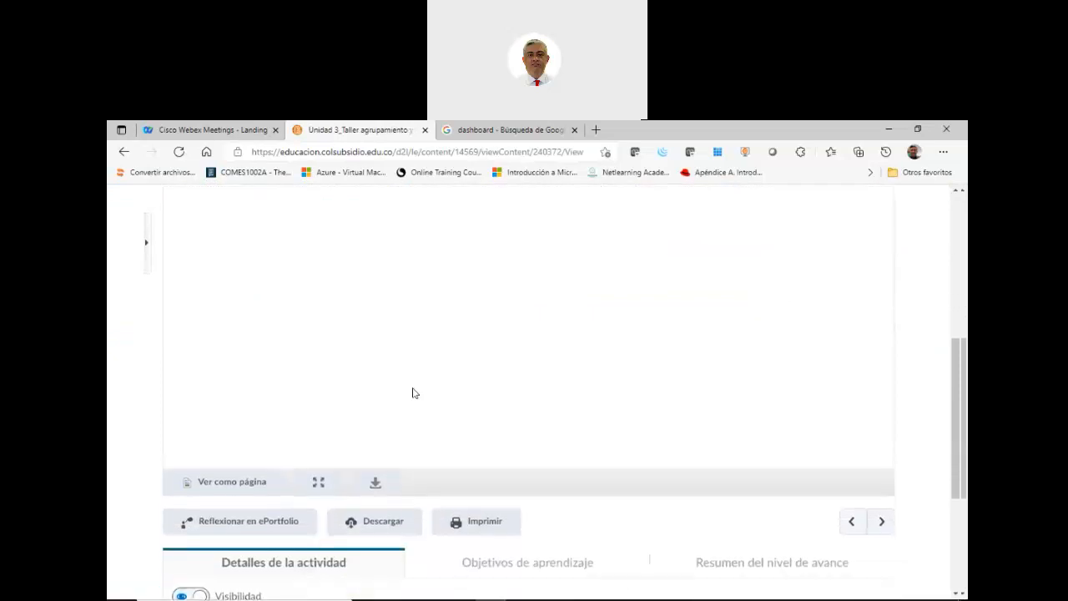
click(381, 518)
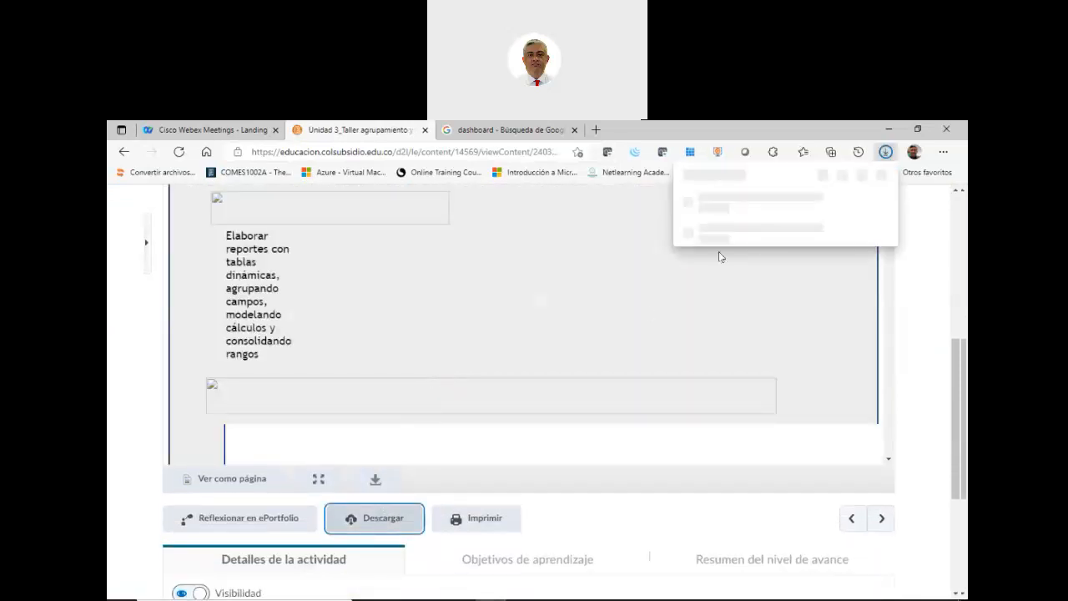
click(710, 208)
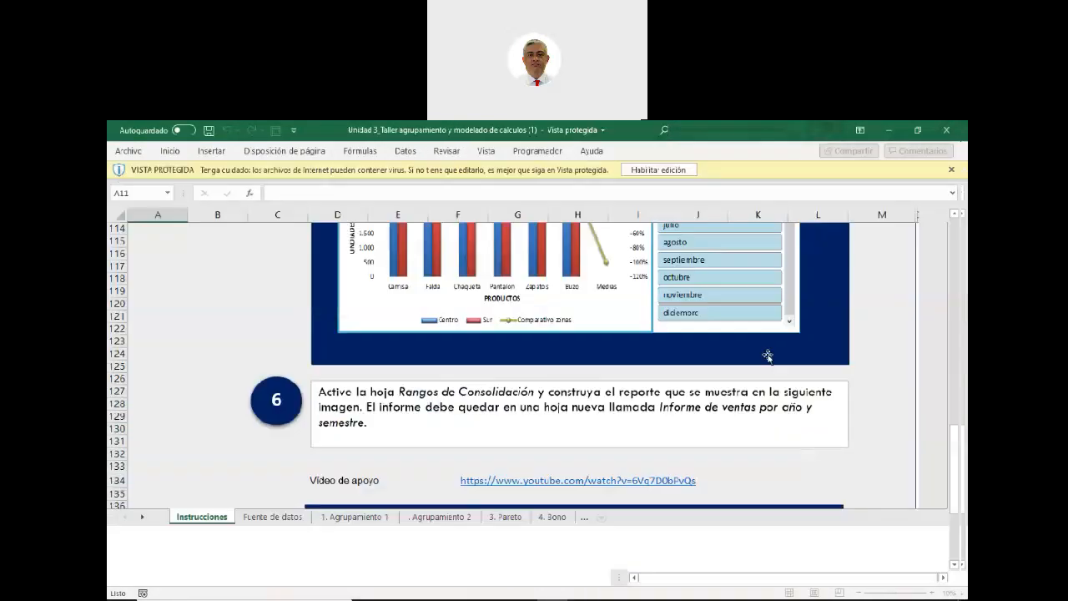
Look through the workshop exercises on the Instrucciones sheet, from exercise 6 back up to exercise 1
scroll(483, 386, up, 6)
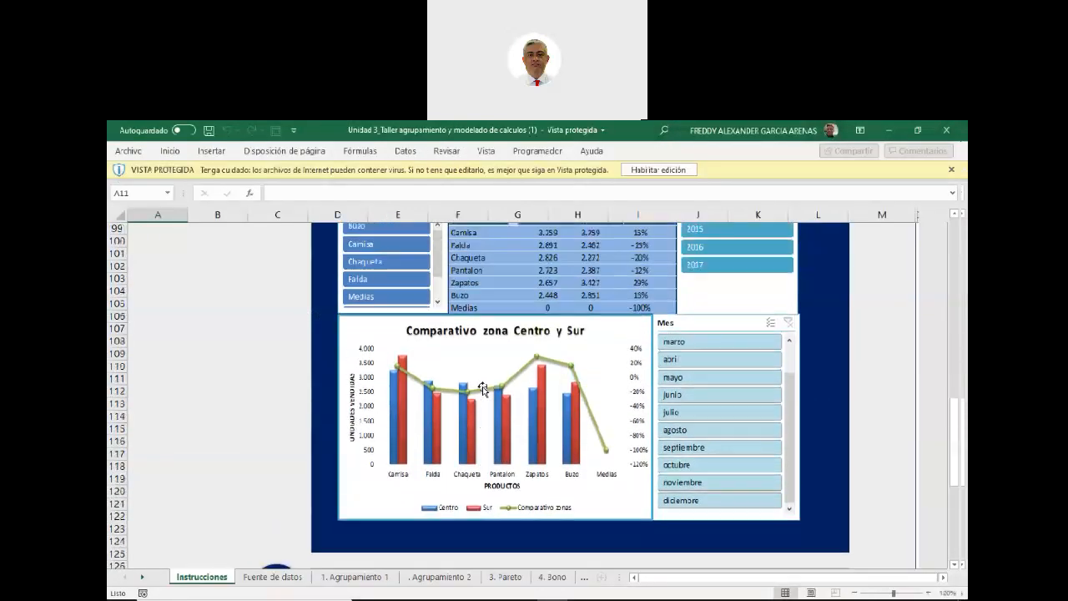
scroll(483, 389, up, 9)
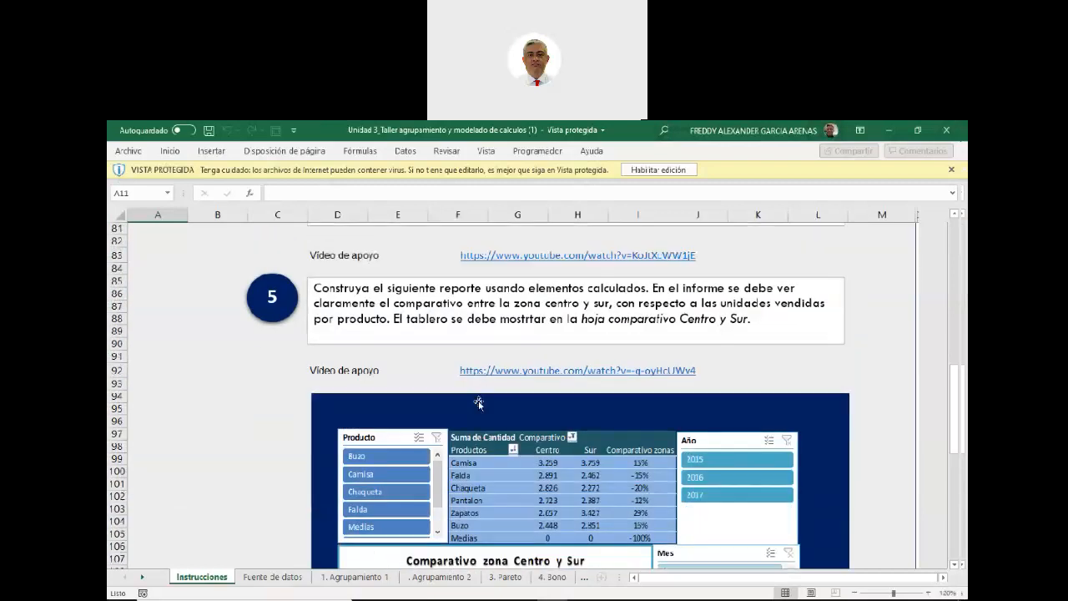
scroll(482, 401, up, 15)
scroll(576, 316, up, 3)
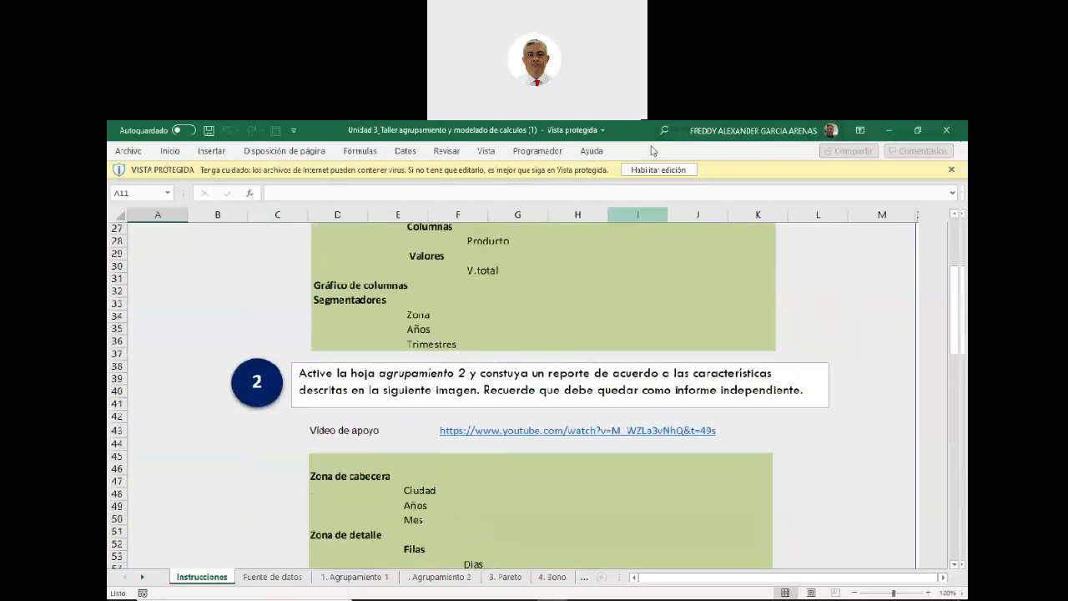
scroll(586, 295, up, 6)
scroll(583, 301, up, 1)
scroll(583, 301, down, 1)
scroll(583, 302, up, 1)
scroll(584, 302, down, 1)
scroll(583, 301, up, 1)
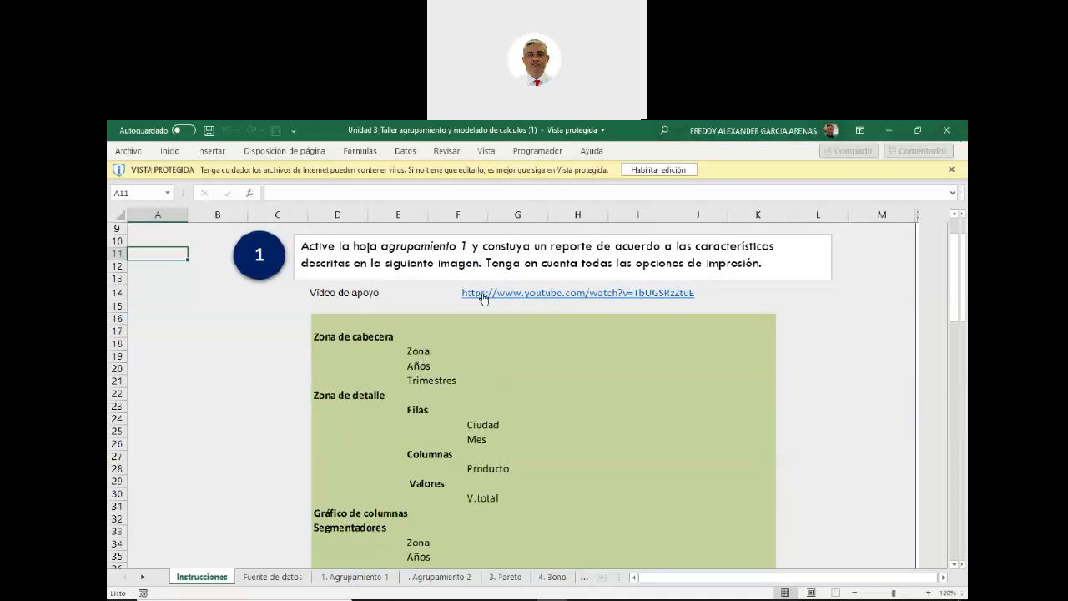
Enable editing in the protected Unidad 3 workshop workbook
click(656, 170)
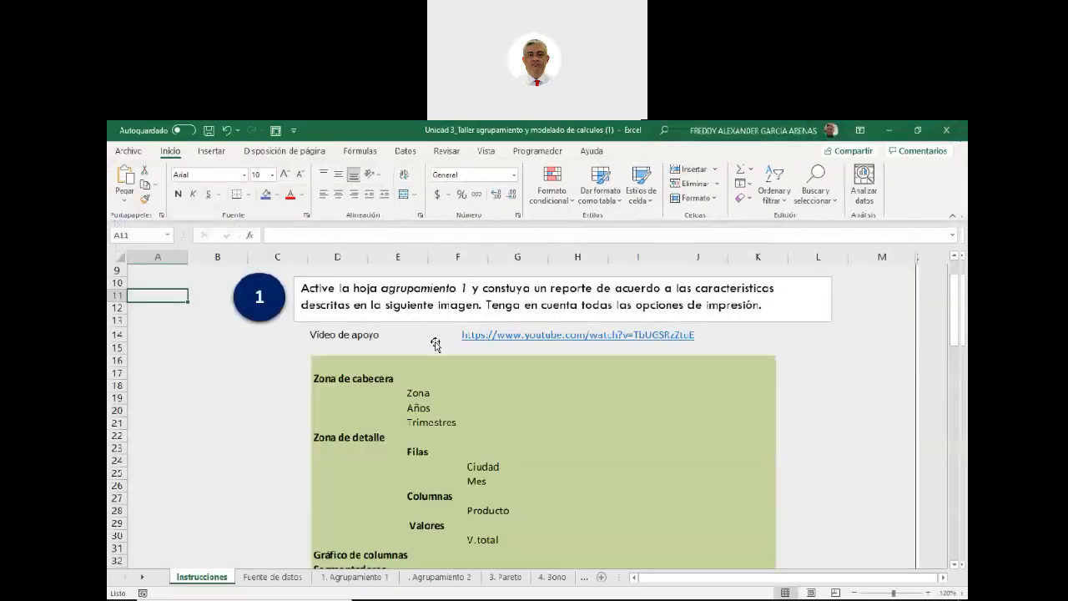
scroll(436, 343, down, 1)
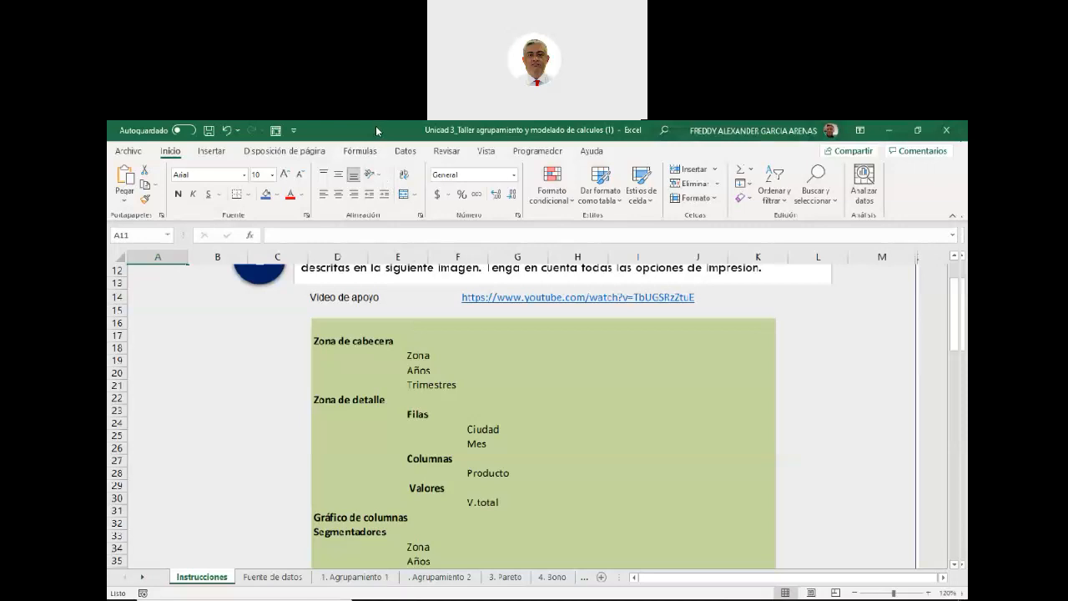
Place the Unidad 3 workshop beside the Unidad 2 workbook and view exercise 1's field list at 110% zoom
key(super+Left)
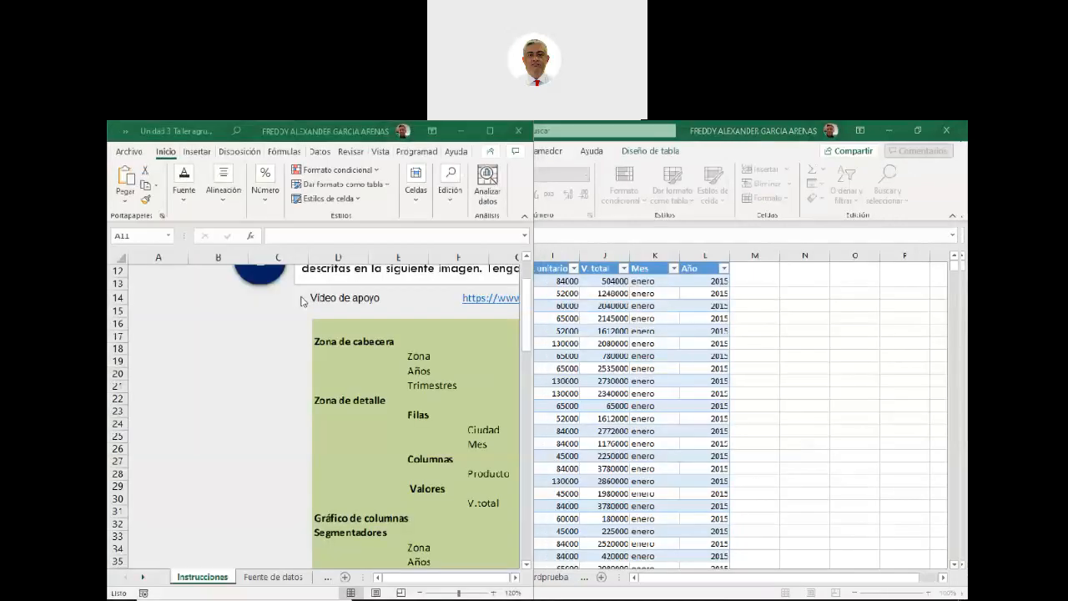
click(425, 579)
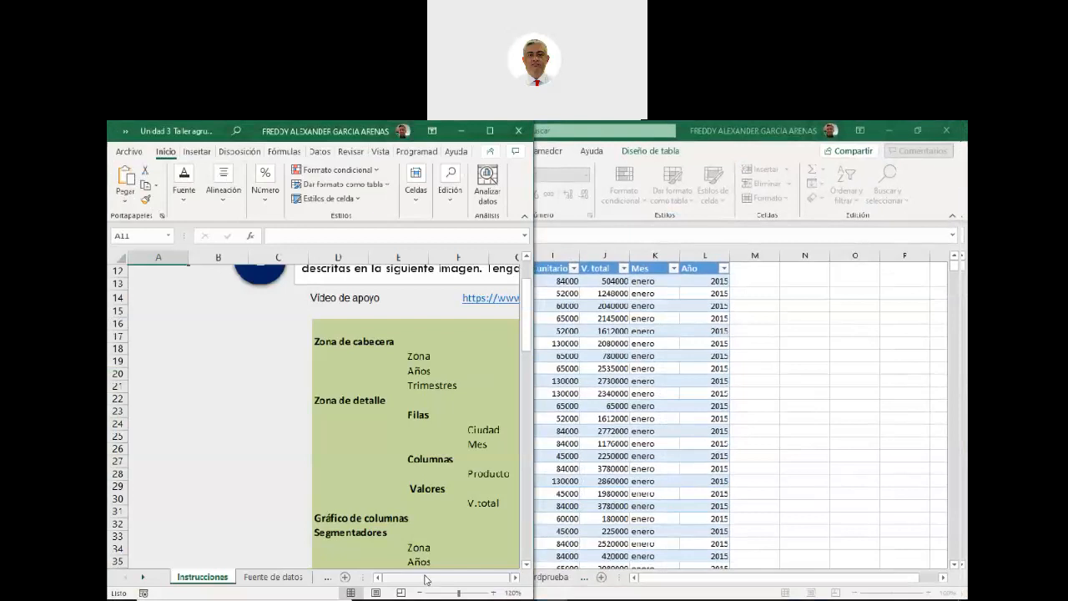
click(341, 539)
click(270, 523)
key(Right)
key(Right)
key(Right)
key(Right)
key(Right)
key(Right)
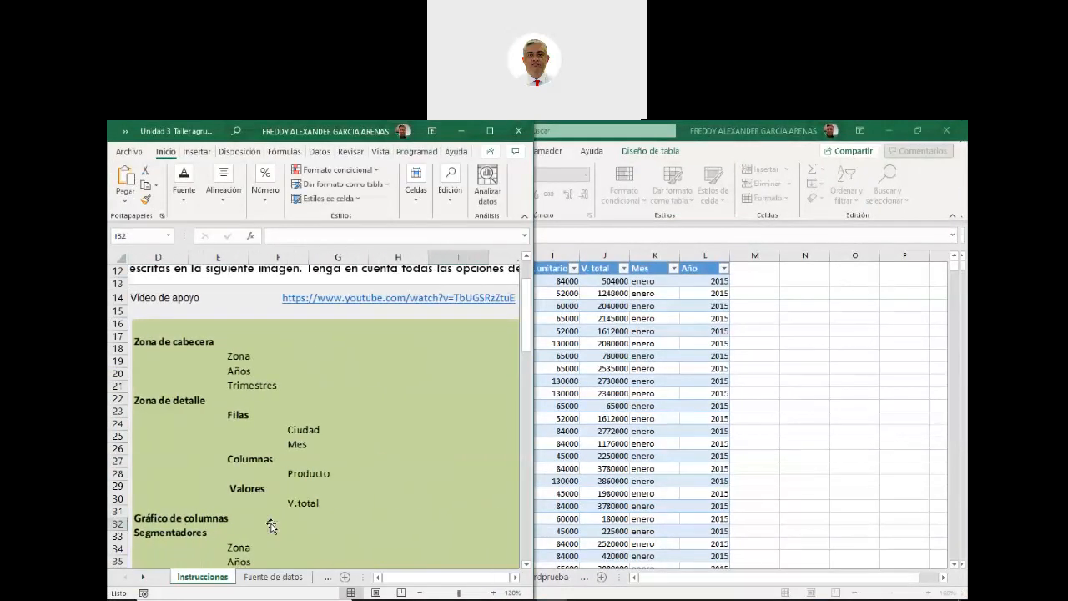
key(Left)
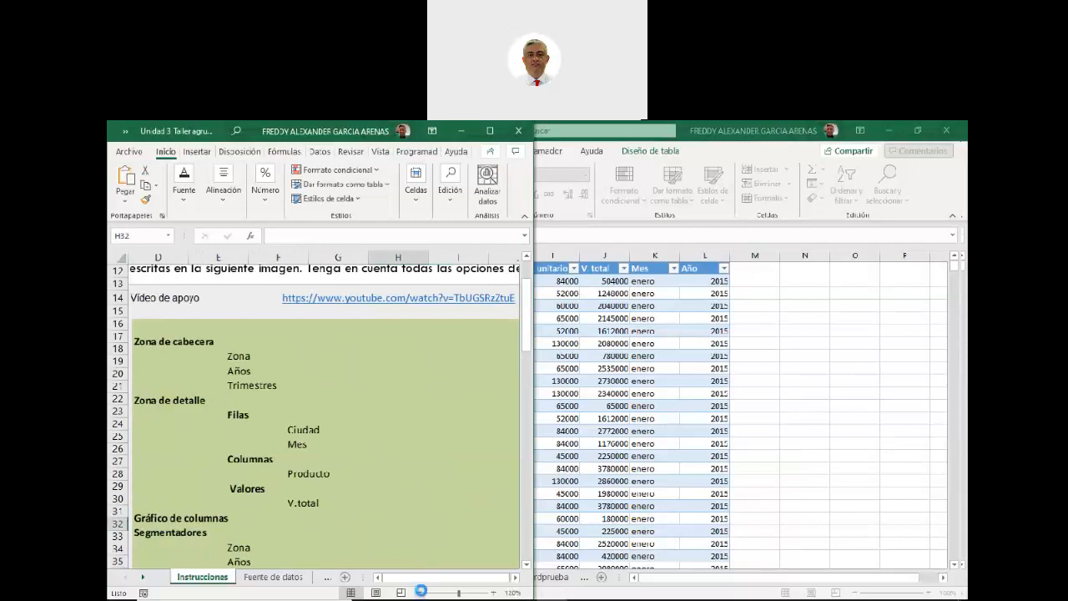
click(420, 593)
drag(395, 578, 388, 578)
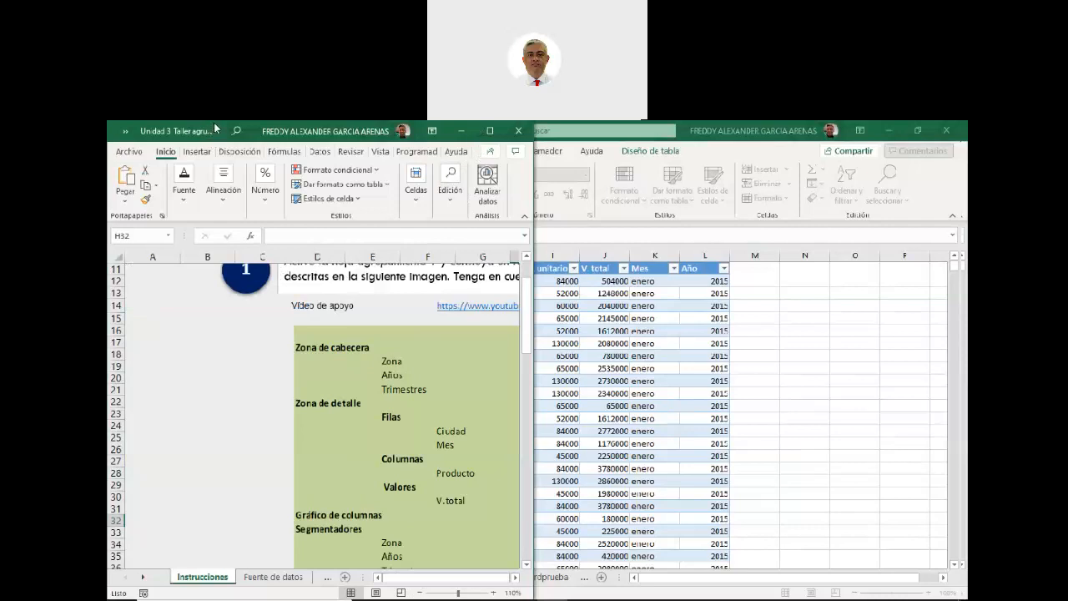
Maximize the Unidad 3 workshop window and review the report layout specified for exercise 1
drag(215, 127, 413, 338)
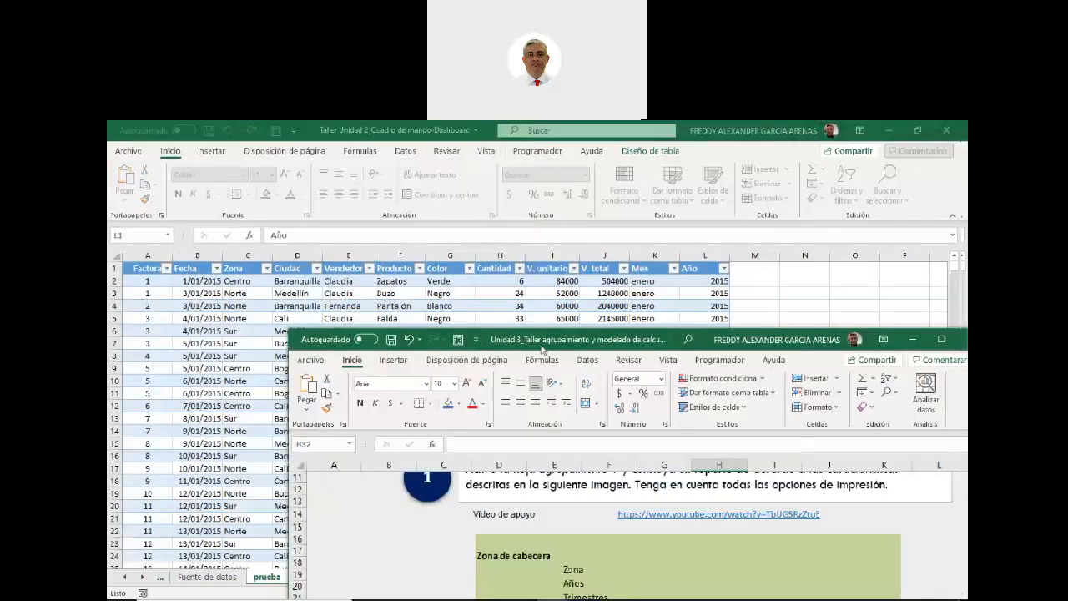
double_click(485, 337)
scroll(538, 419, down, 1)
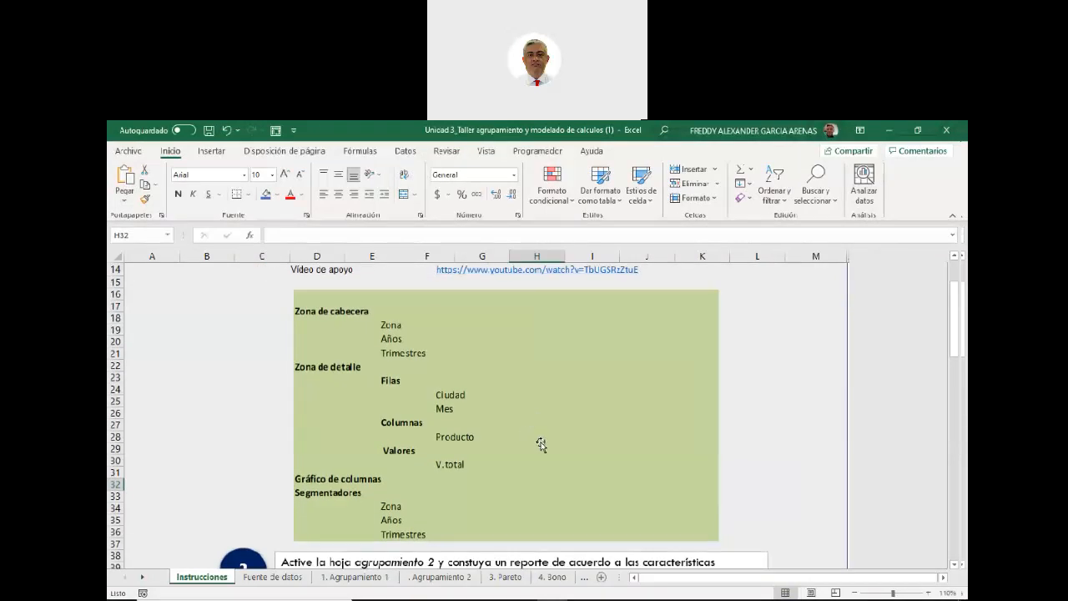
click(324, 302)
mouse_move(324, 302)
mouse_down()
mouse_move(433, 315)
mouse_move(318, 298)
mouse_up()
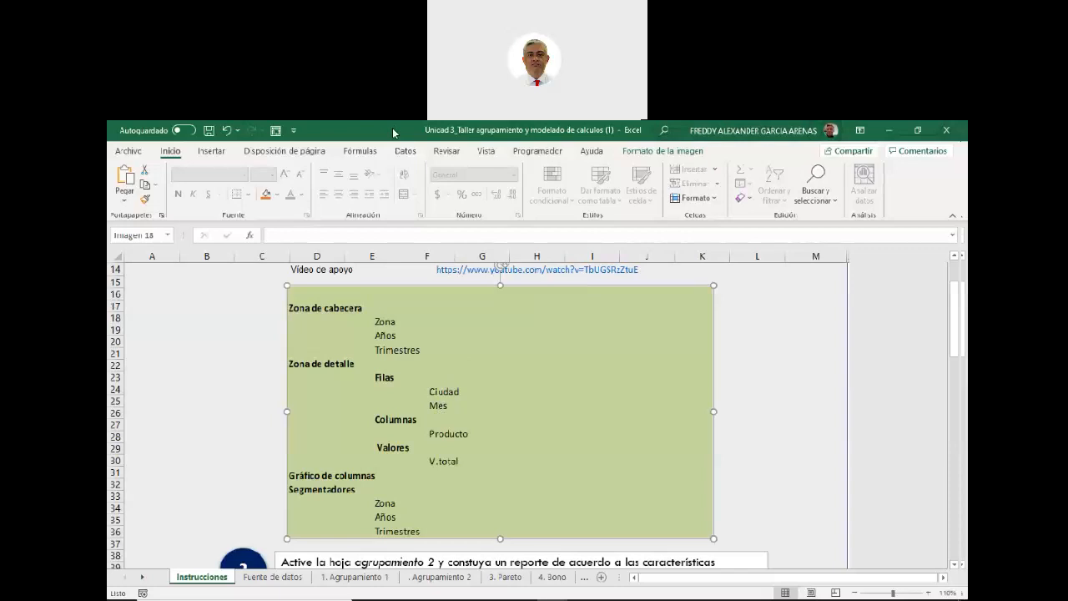
Minimize the Unidad 3 workshop to return to the Unidad 2 workbook and delete its Hoja5 sheet
drag(393, 134, 141, 356)
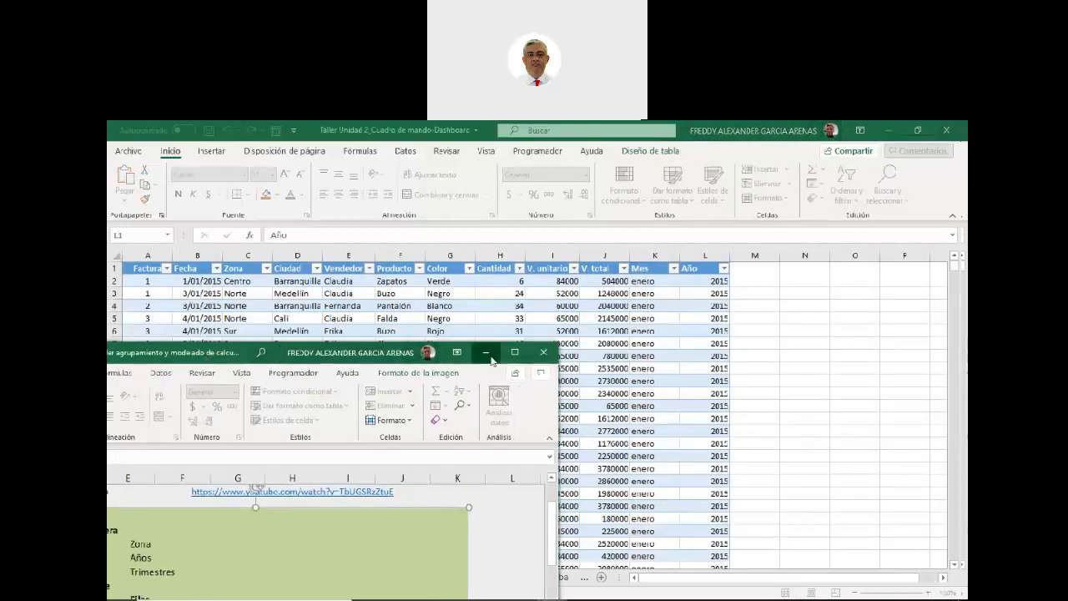
click(487, 354)
click(343, 577)
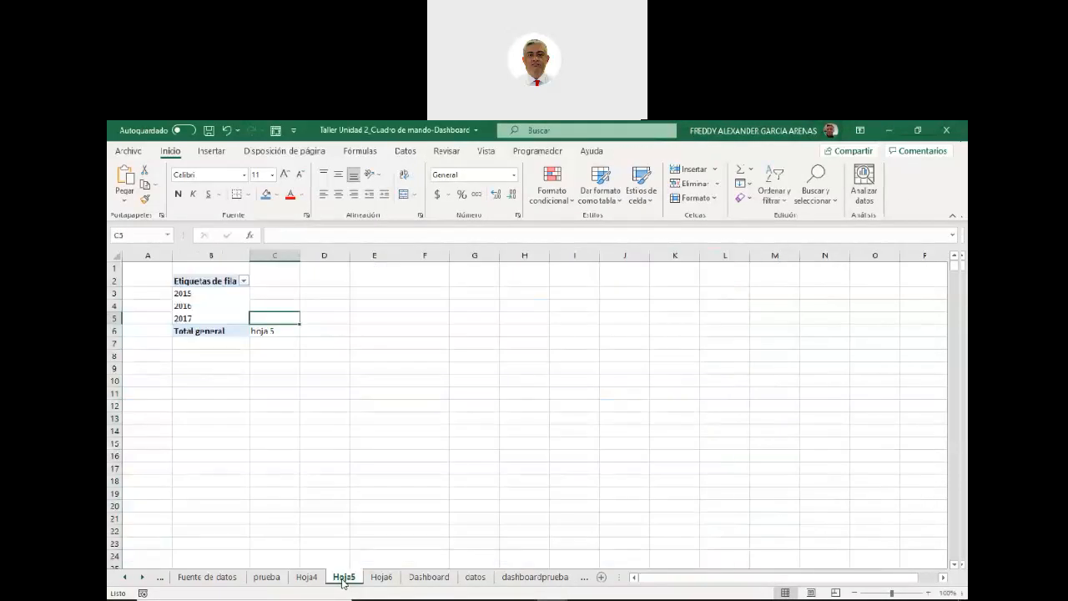
click(306, 577)
click(343, 576)
right_click(346, 577)
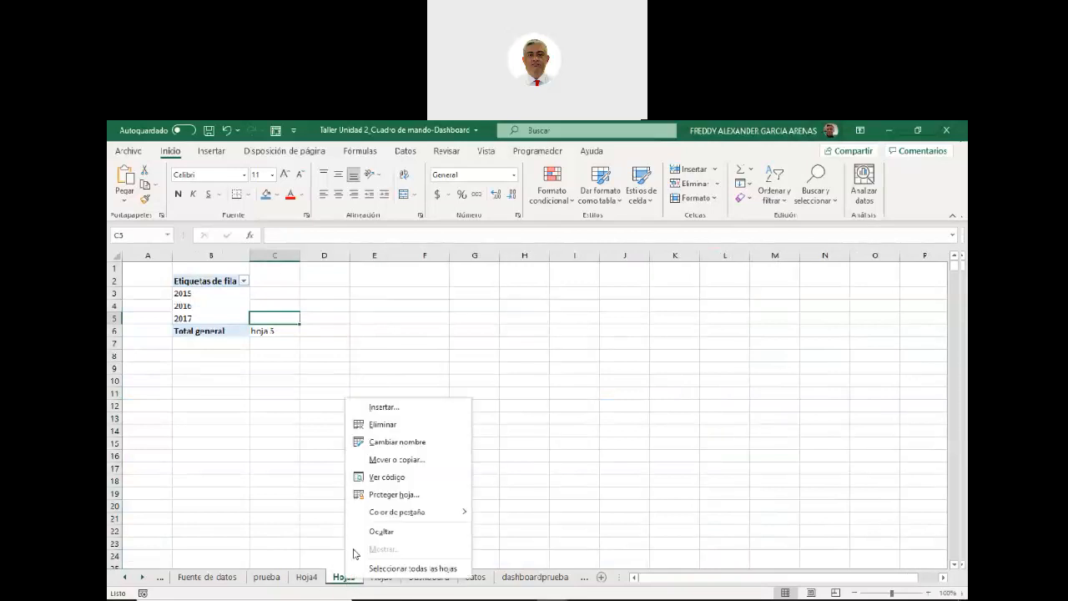
click(383, 425)
click(501, 400)
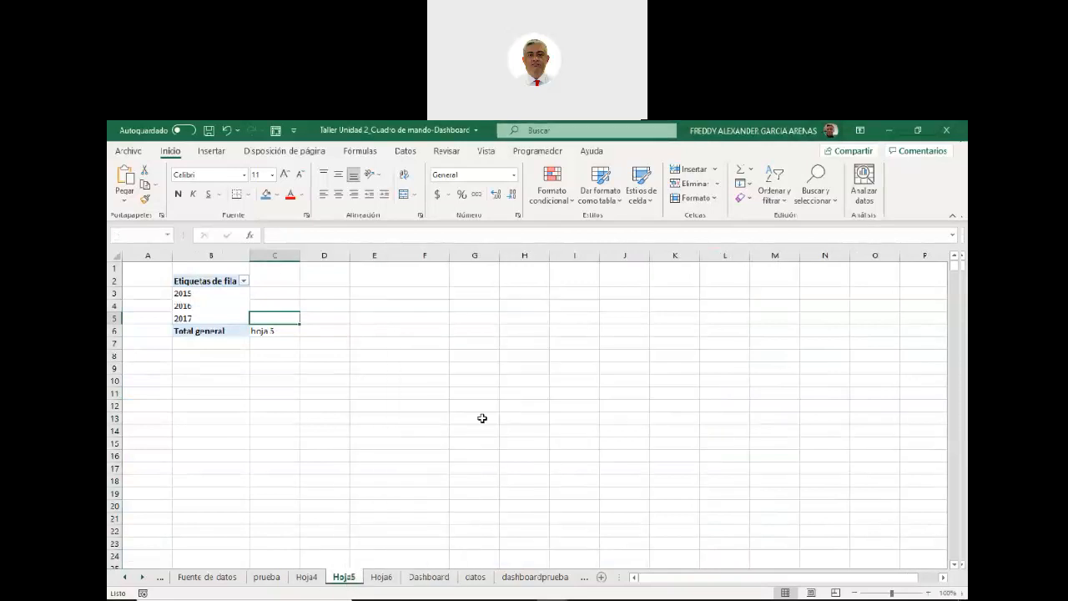
Ungroup the date row labels of the pivot table on the Hoja4 sheet
click(315, 577)
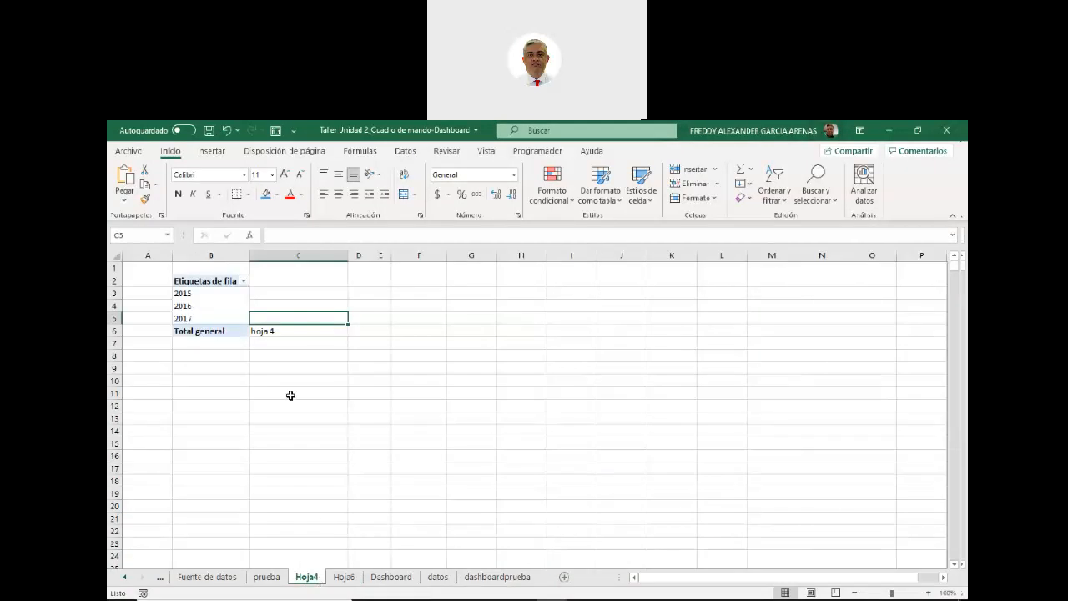
click(203, 294)
right_click(205, 296)
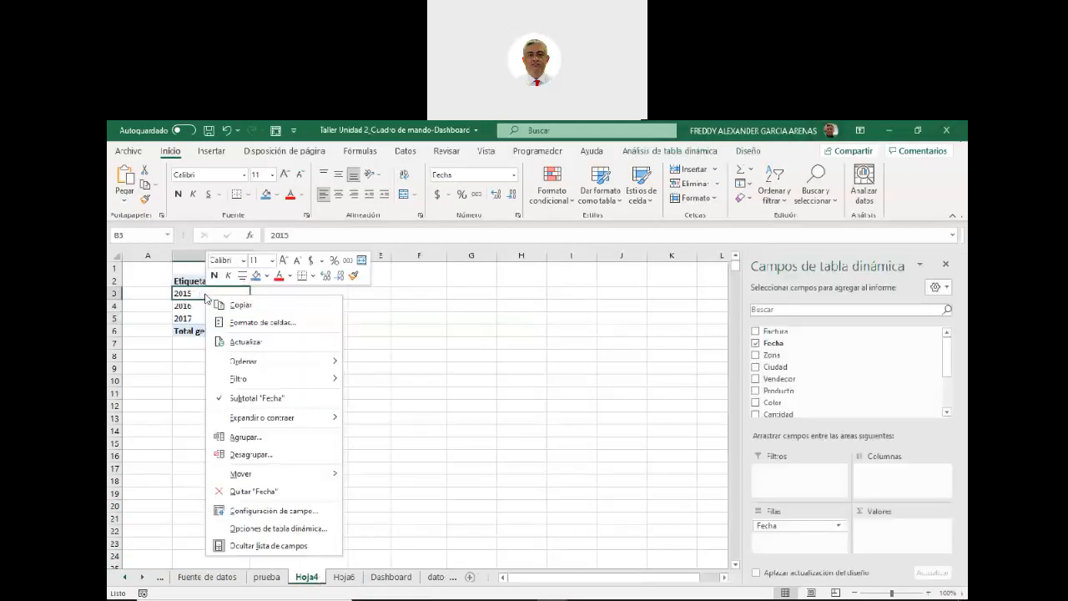
click(248, 458)
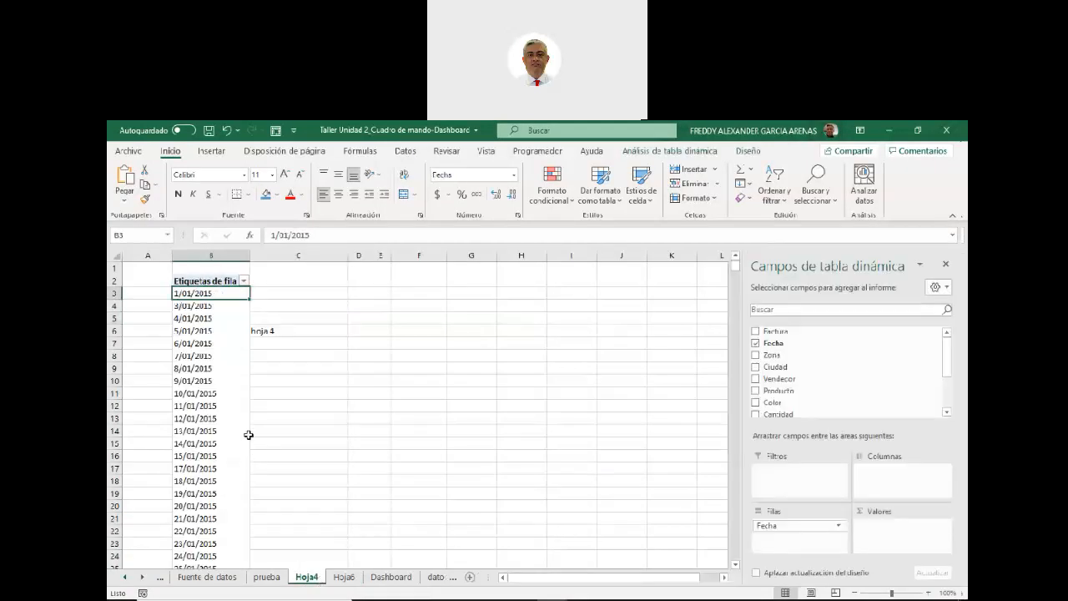
Group the Hoja4 pivot table's dates by Meses, Trimestres and Años
right_click(208, 295)
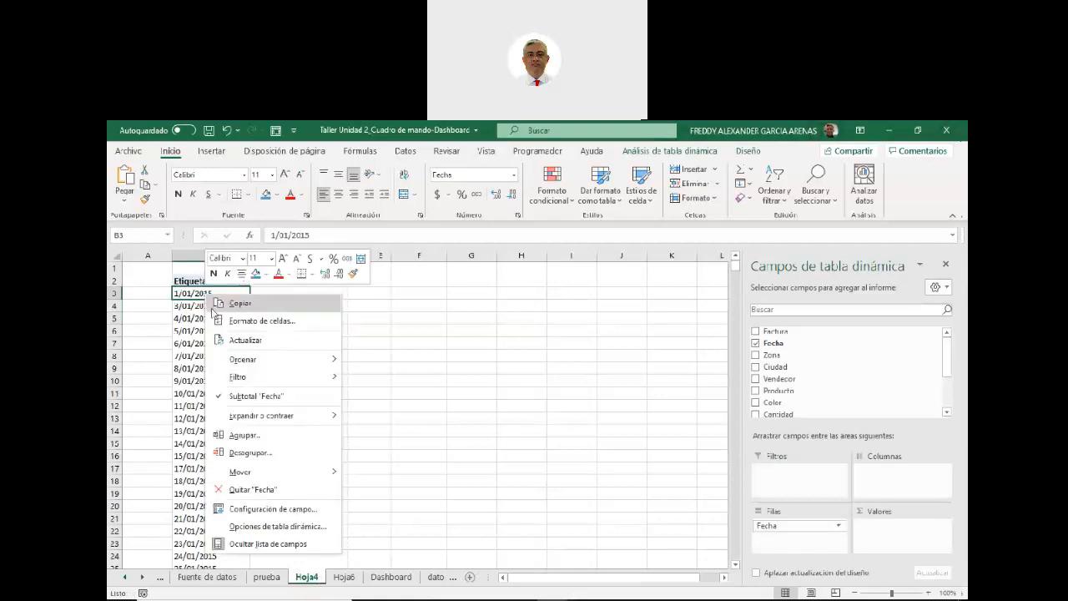
click(245, 434)
drag(249, 346, 456, 293)
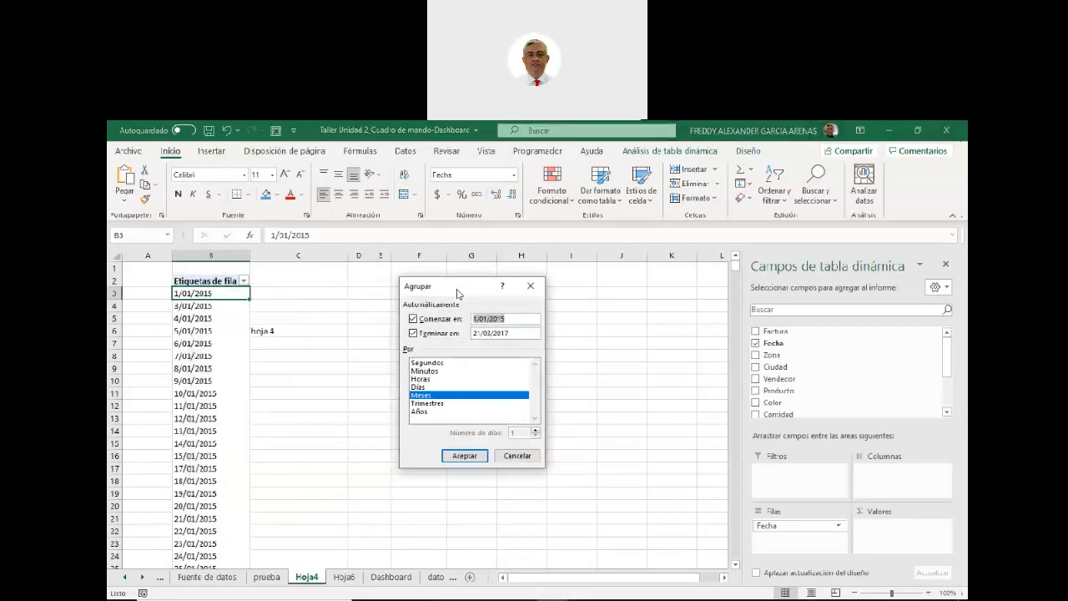
click(432, 405)
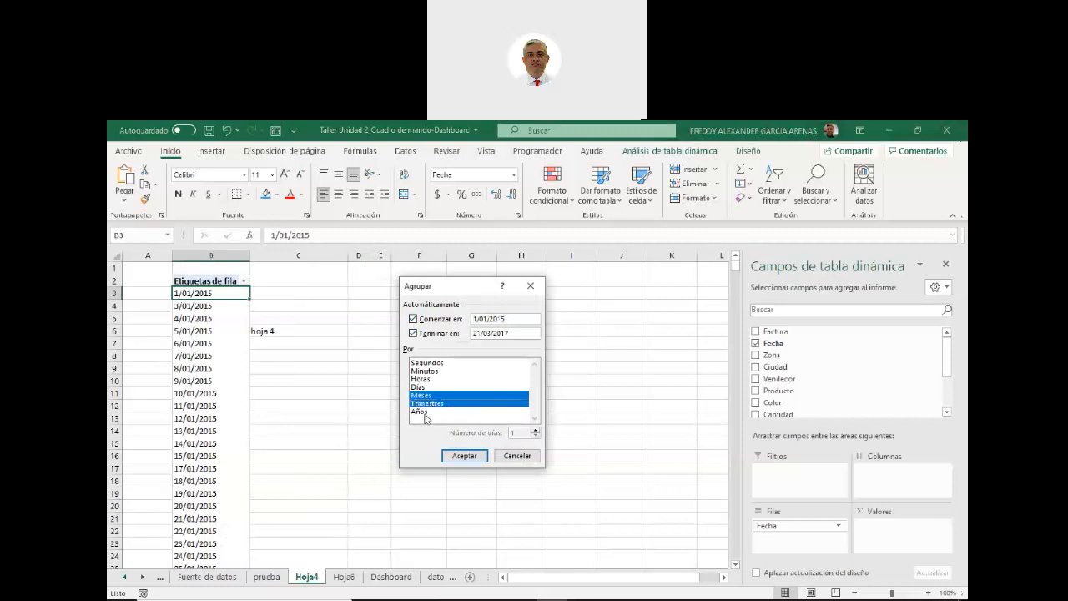
click(420, 411)
click(465, 456)
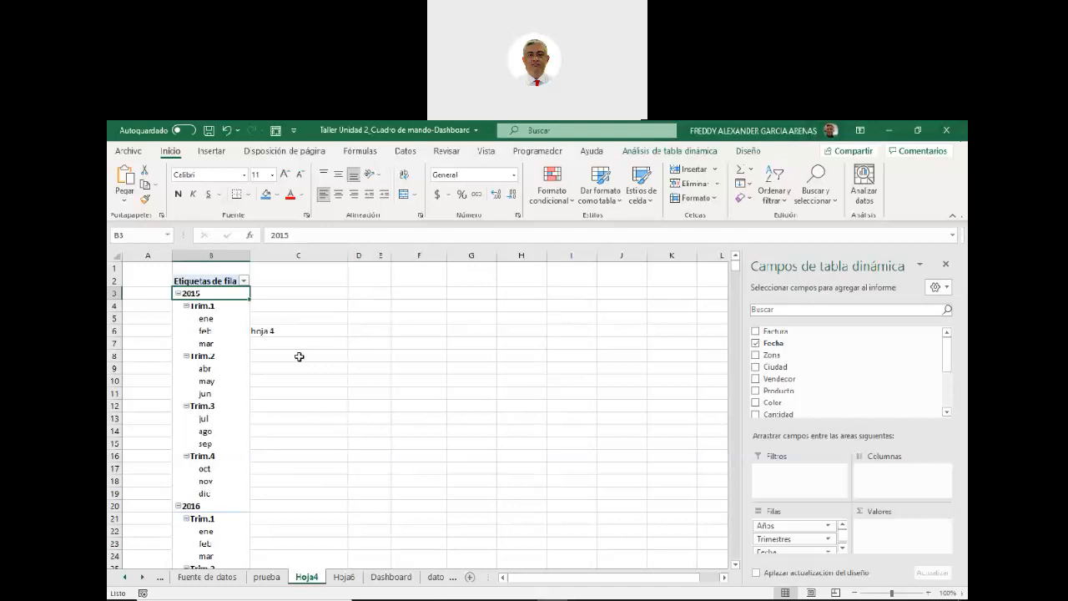
Delete the "hoja 4" note from cell C6 beside the pivot table
click(262, 329)
key(Delete)
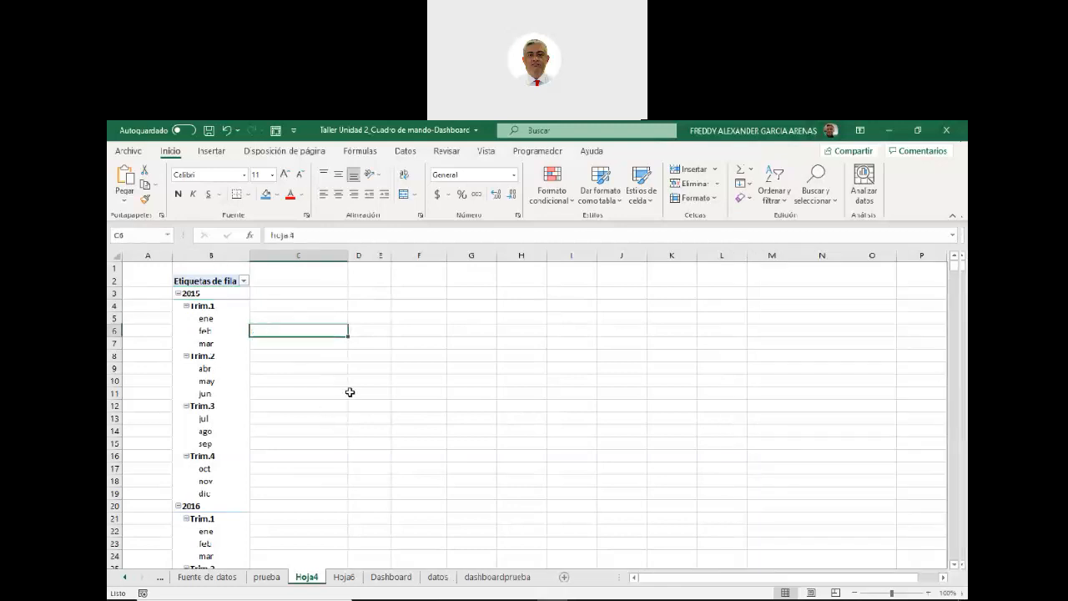
click(383, 406)
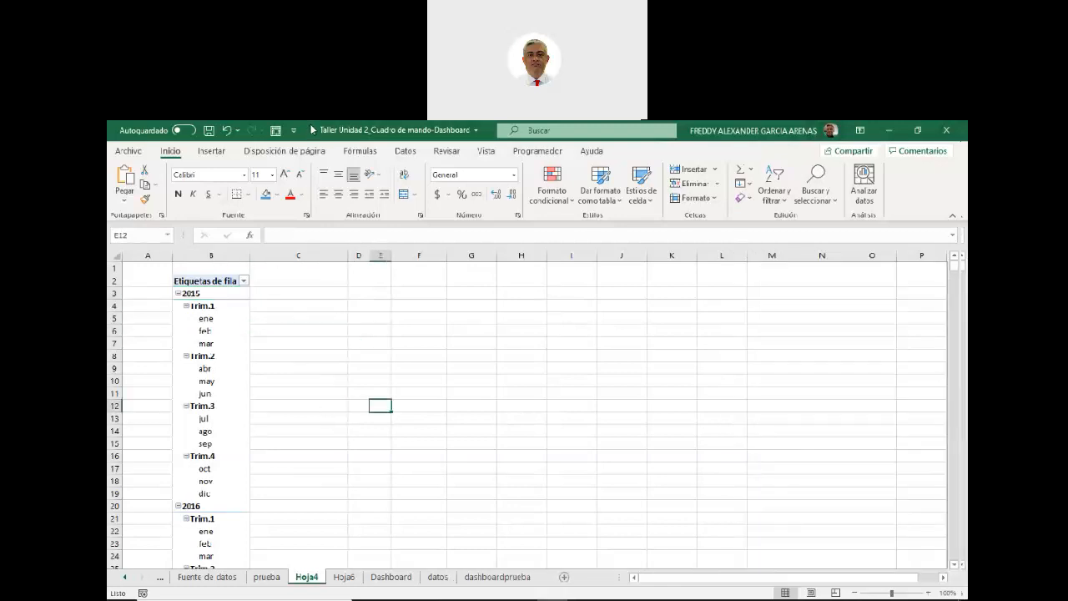
Review exercise 1's report layout in the Unidad 3 workshop, and return to the Unidad 2 workbook
mouse_move(450, 595)
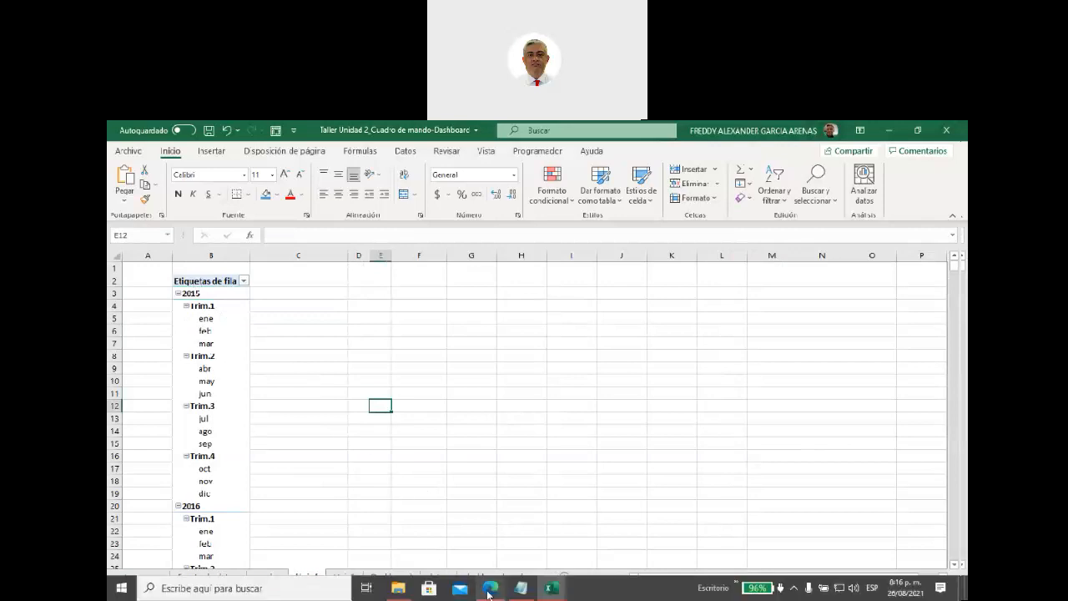
mouse_move(547, 592)
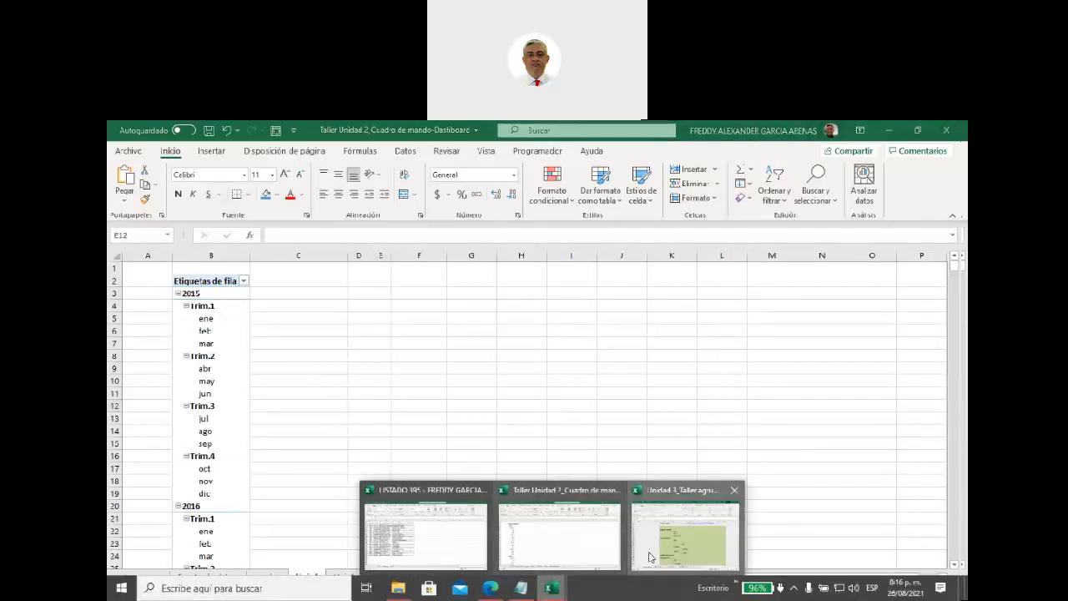
click(651, 558)
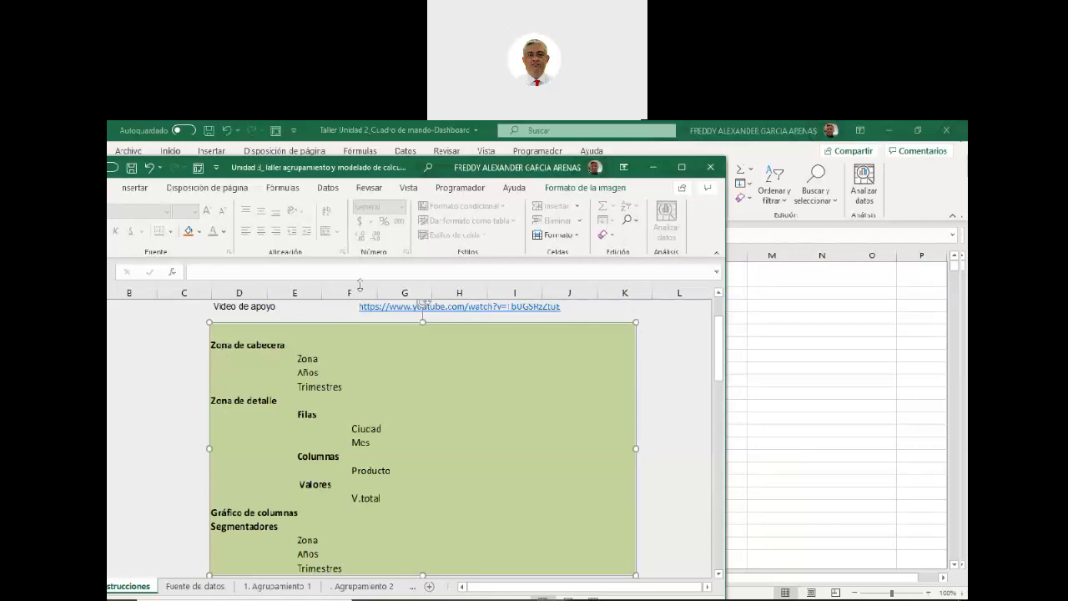
click(652, 170)
Move the Ventas anuales chart off the dashboardprueba pivot table and highlight the table's row labels, column headings and values
click(498, 577)
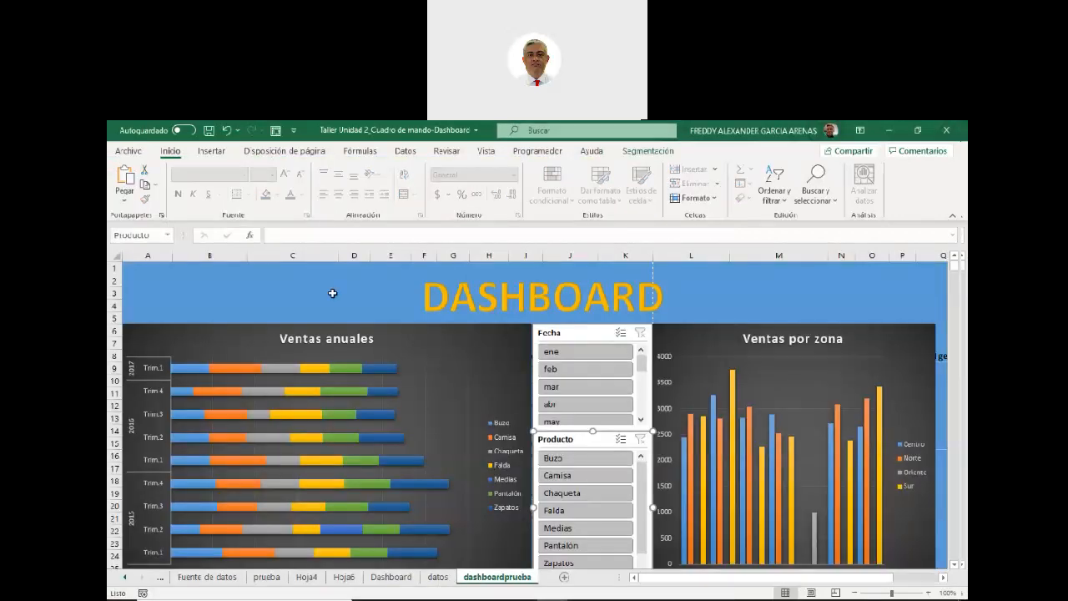
drag(405, 352, 752, 288)
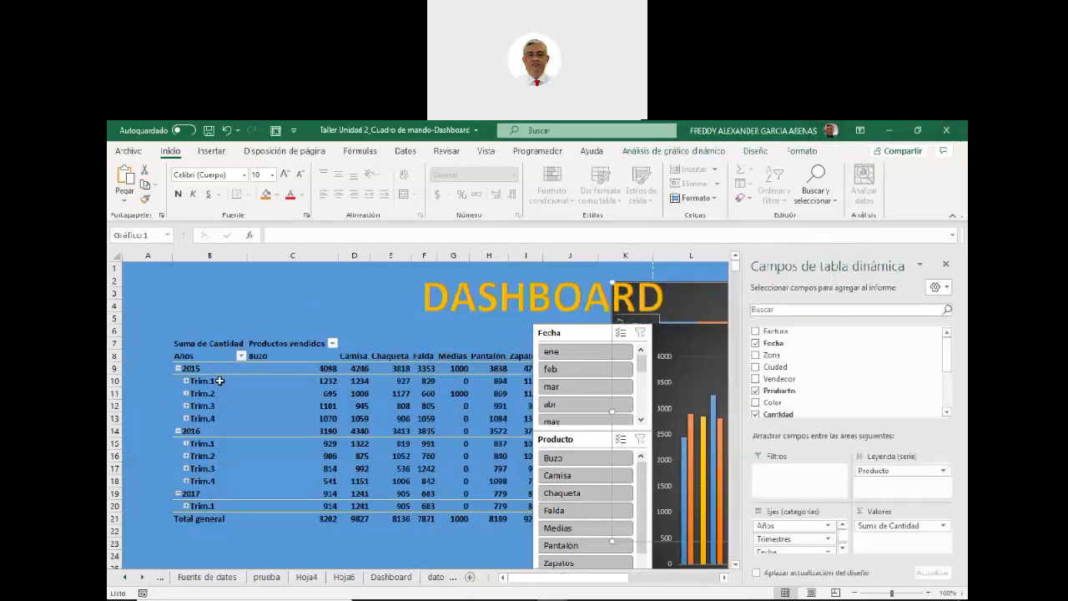
click(181, 343)
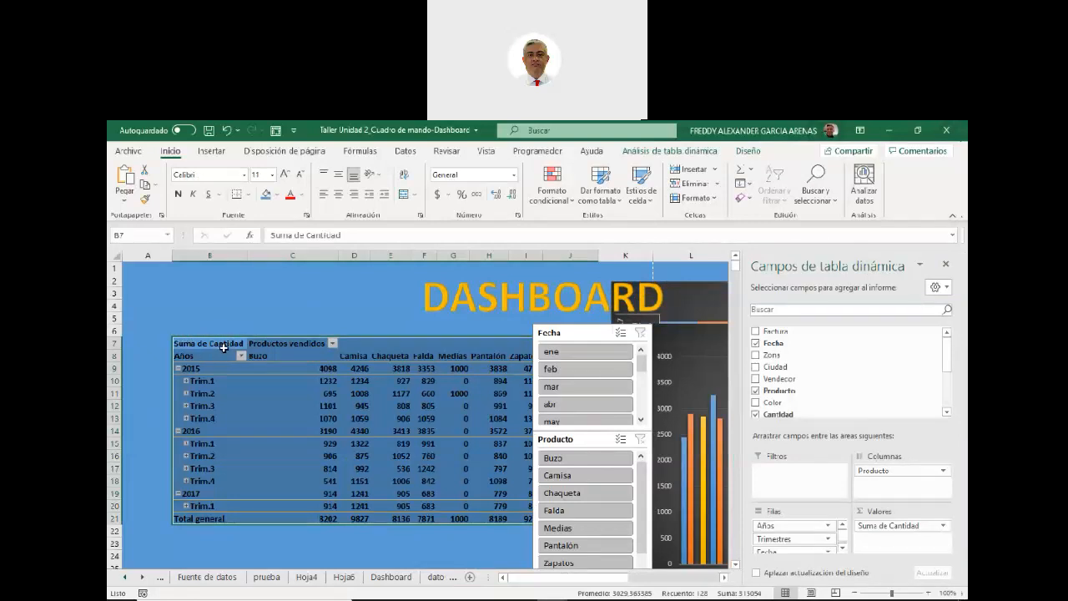
click(258, 293)
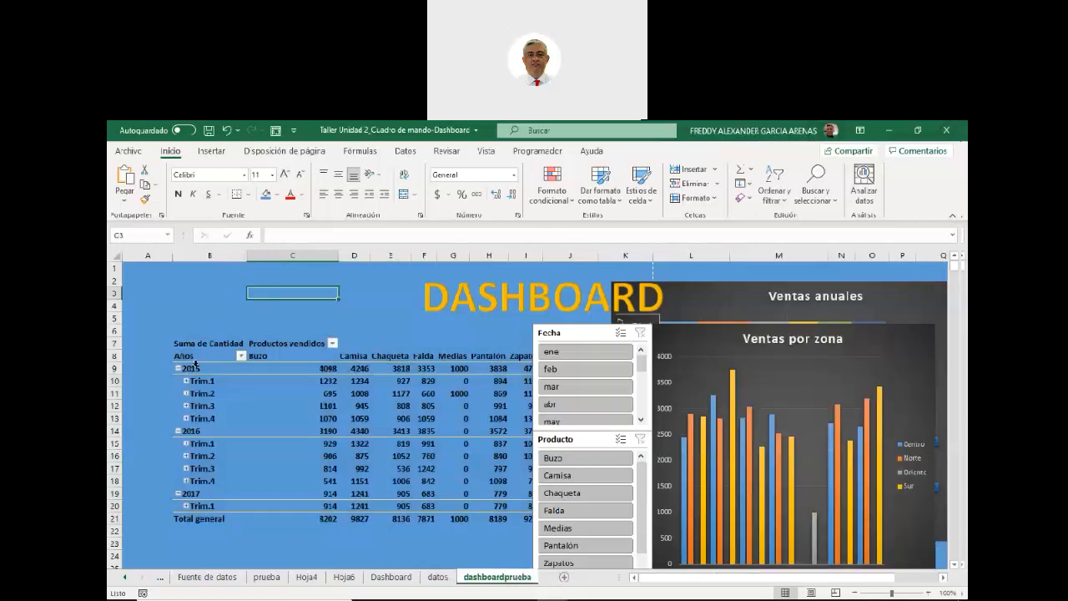
drag(194, 356, 199, 515)
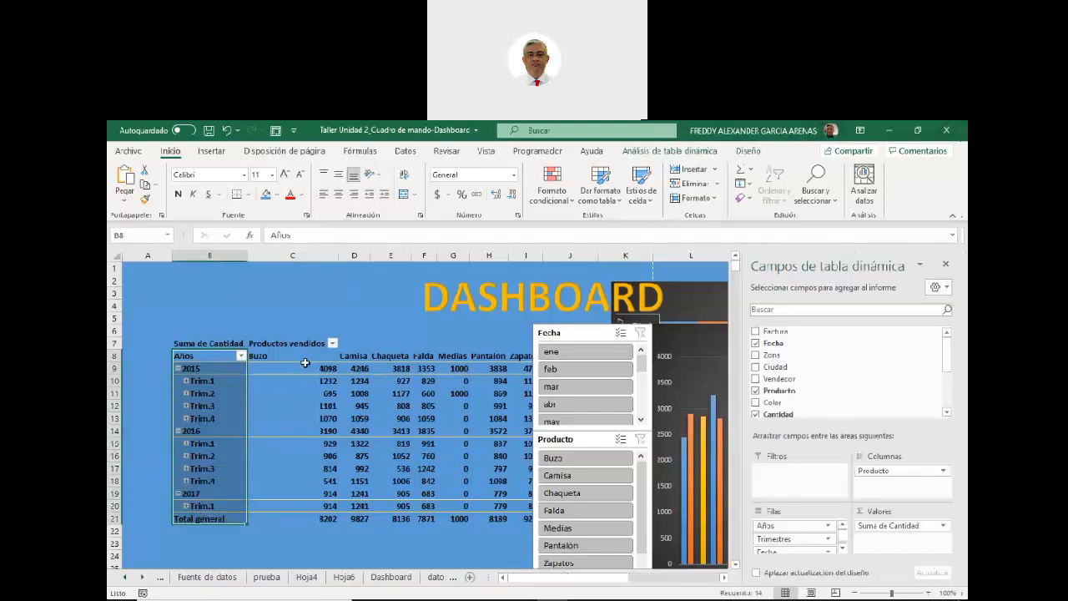
drag(283, 354, 513, 349)
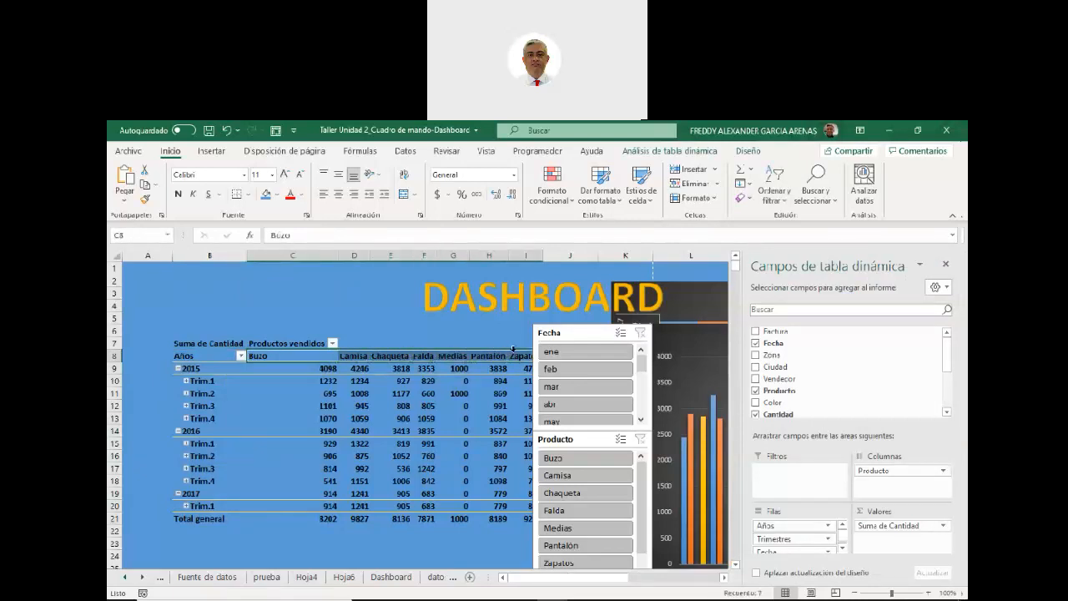
drag(292, 369, 536, 522)
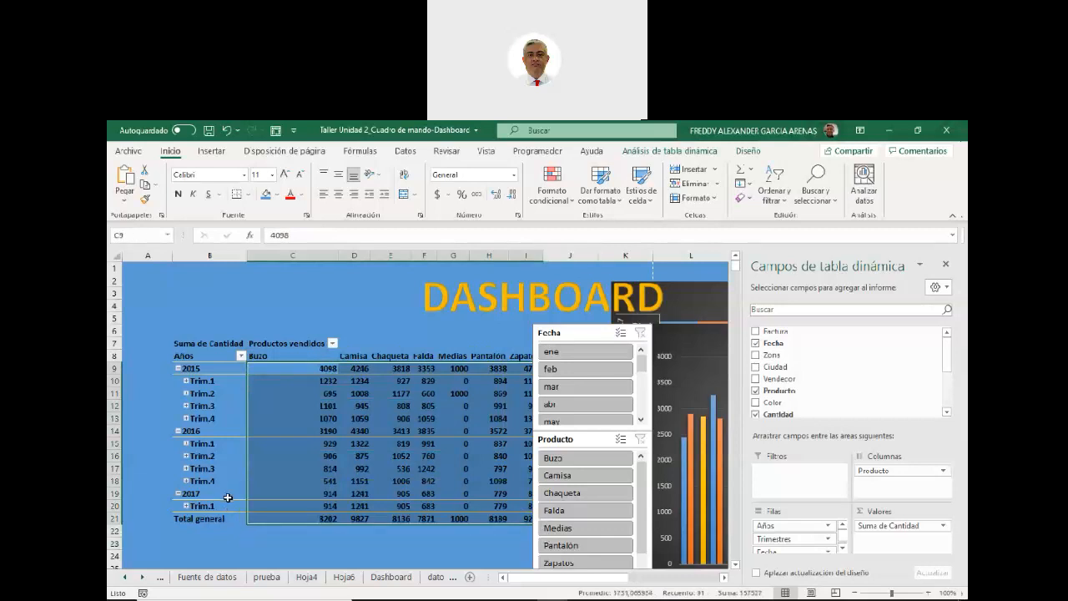
Return to the Hoja4 pivot table and check the header-zone fields listed in the Unidad 3 workshop
mouse_move(289, 484)
click(307, 577)
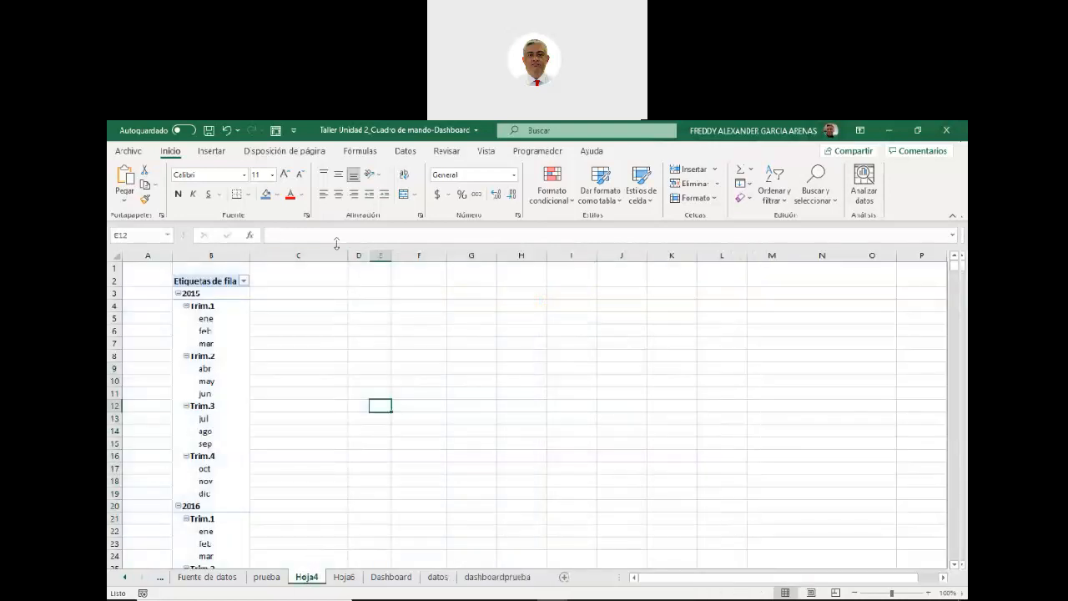
click(214, 318)
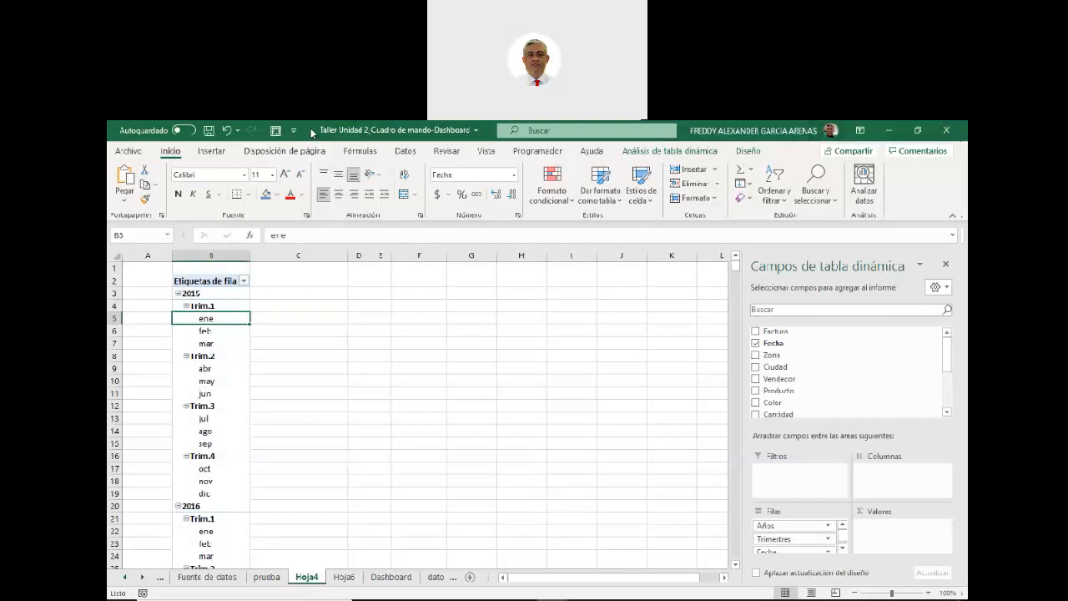
drag(314, 133, 530, 169)
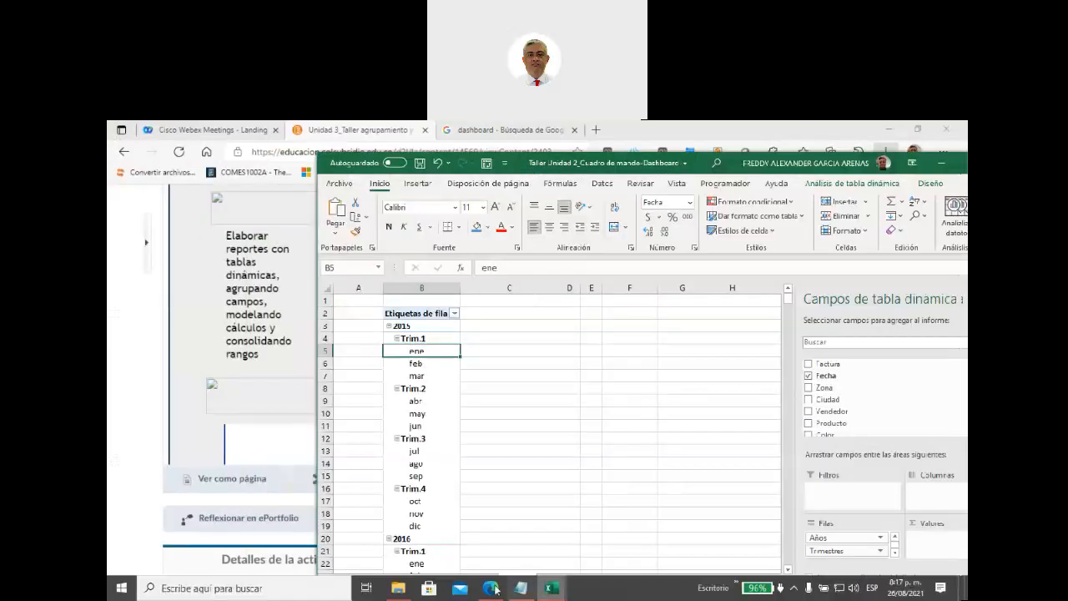
mouse_move(551, 587)
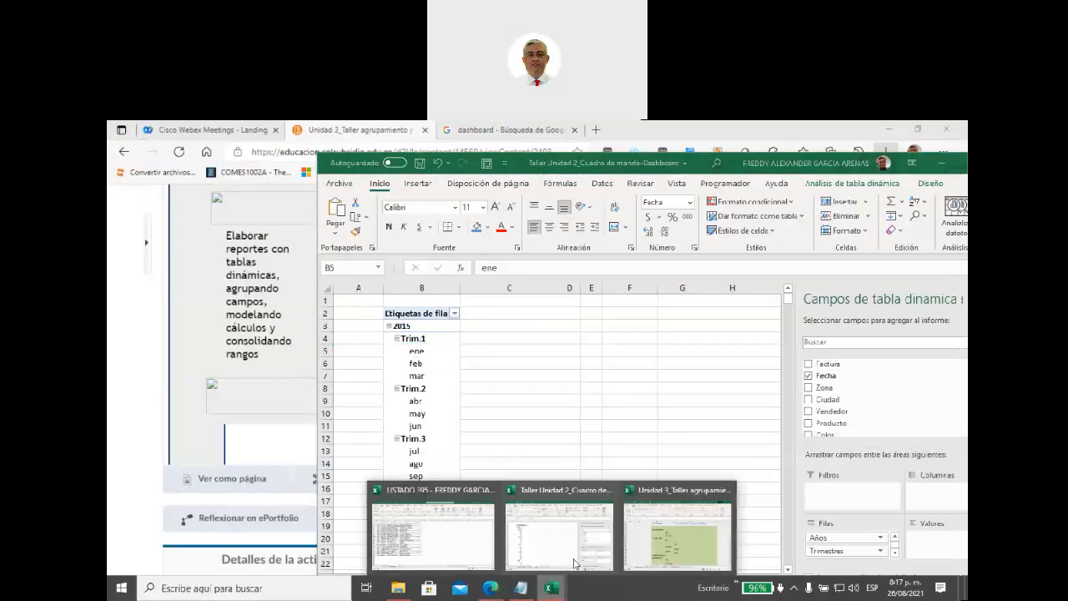
click(647, 557)
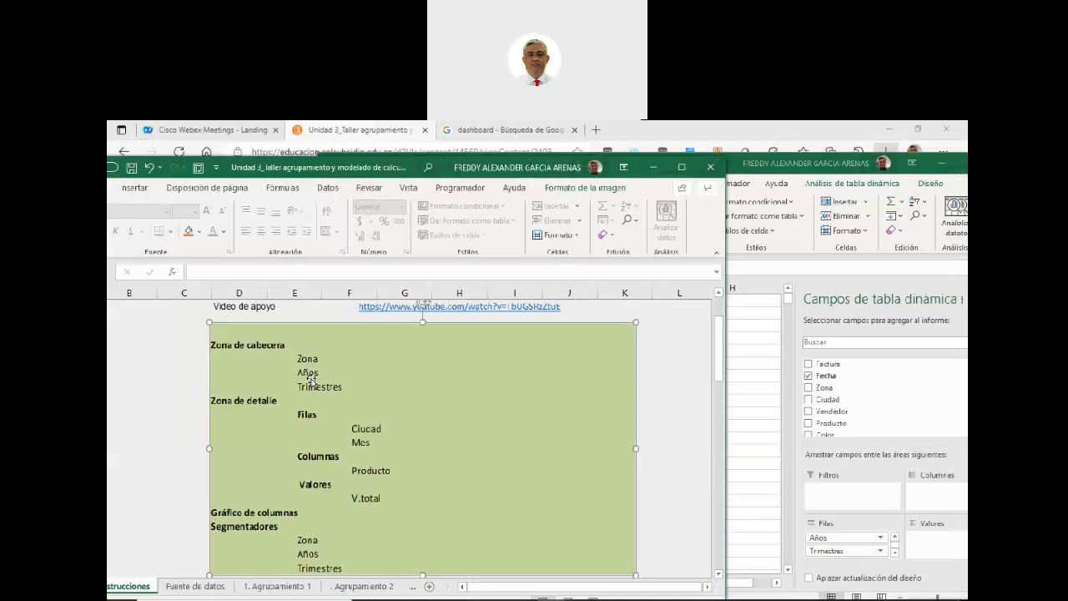
click(653, 169)
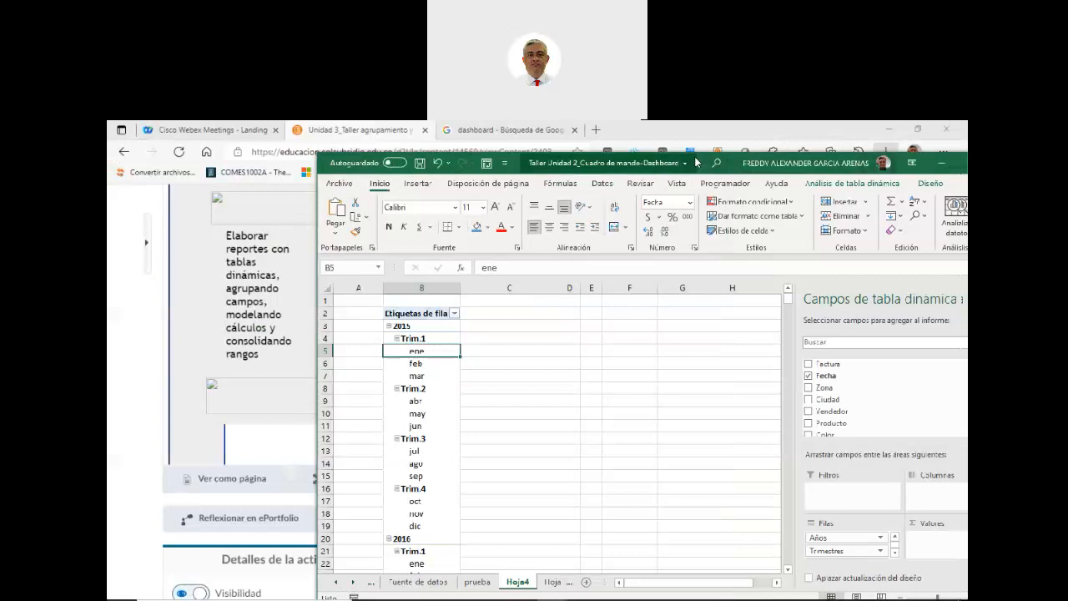
Set Zona, Años and Trimestres as report filters of the Hoja4 pivot table, leaving Fecha in the rows
double_click(696, 161)
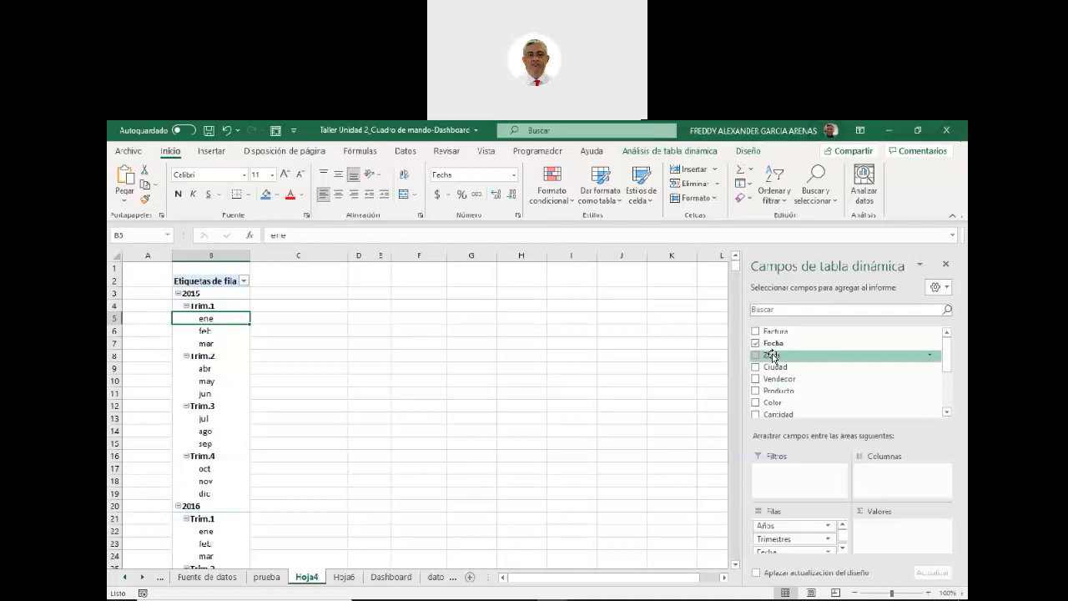
drag(771, 357, 791, 472)
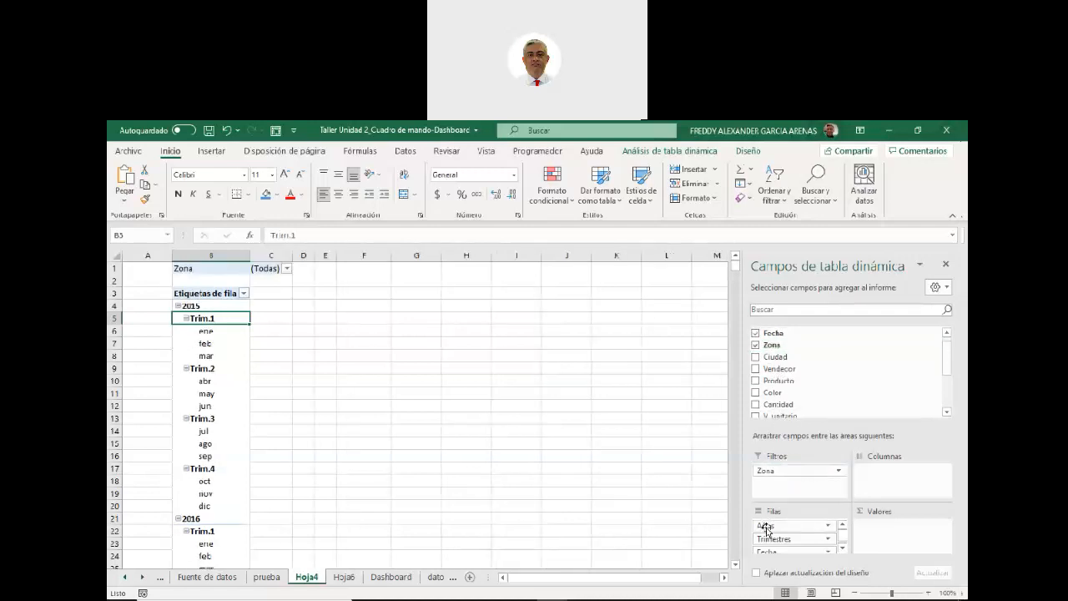
drag(766, 529, 766, 487)
drag(774, 526, 777, 492)
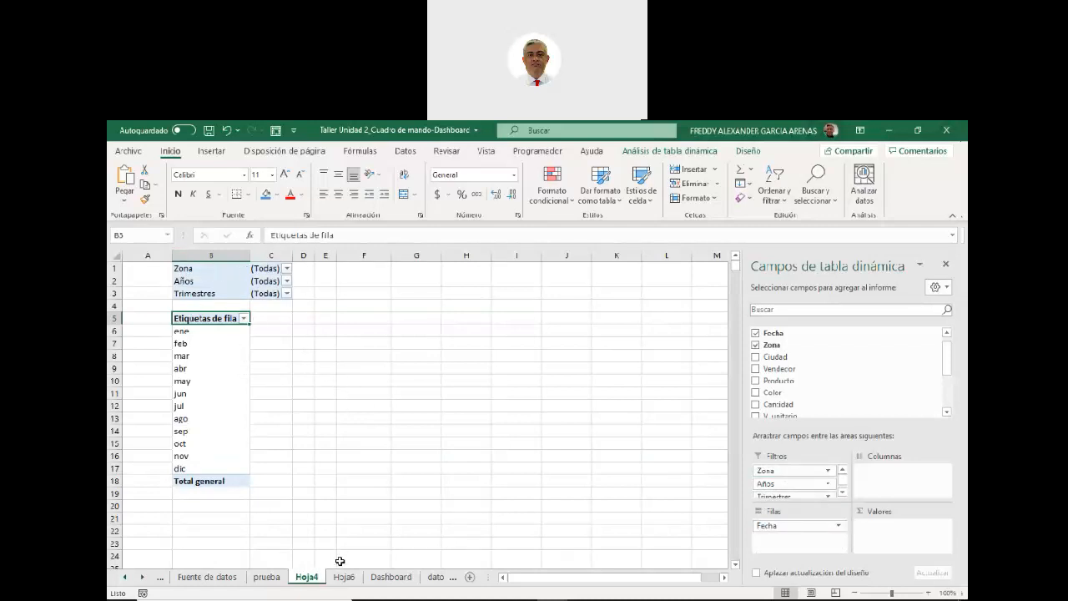
Check the detail-zone fields in the Unidad 3 workshop beside the Unidad 2 workbook, and maximize the Unidad 2 workbook again
double_click(312, 125)
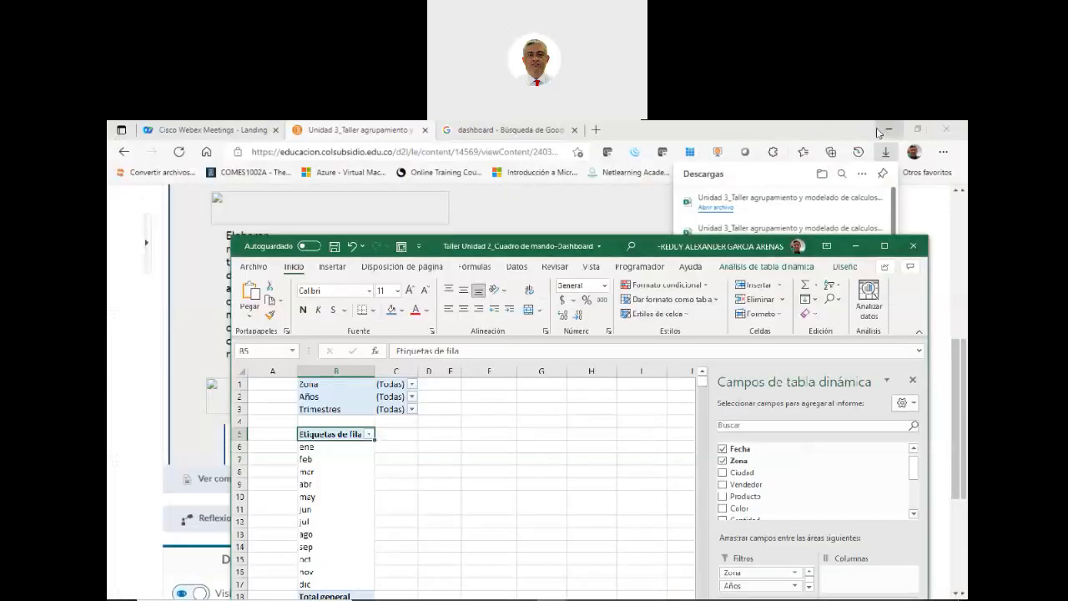
mouse_move(492, 597)
click(552, 590)
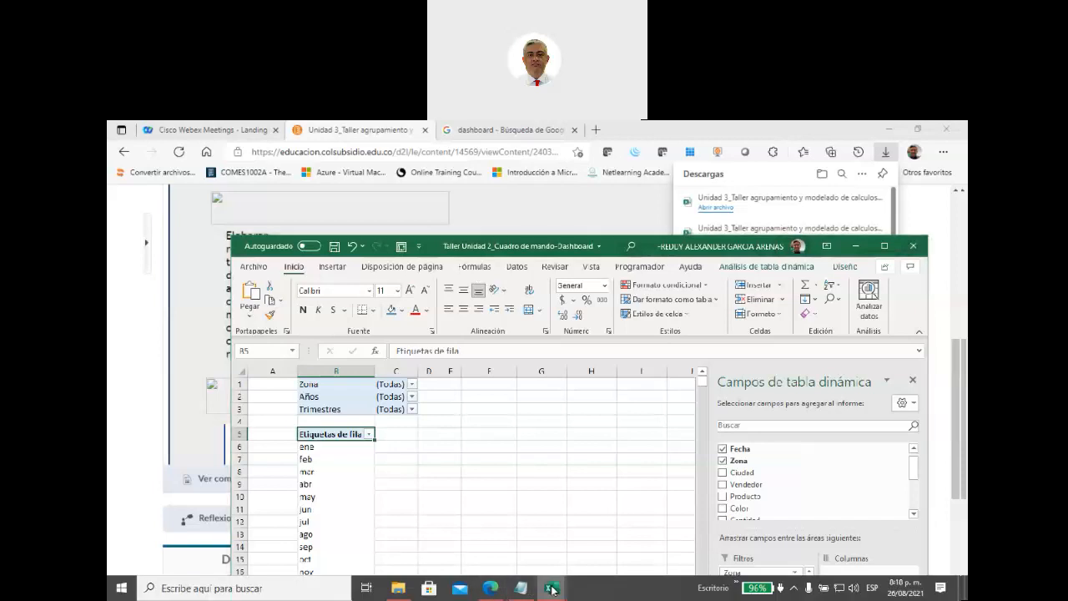
click(641, 551)
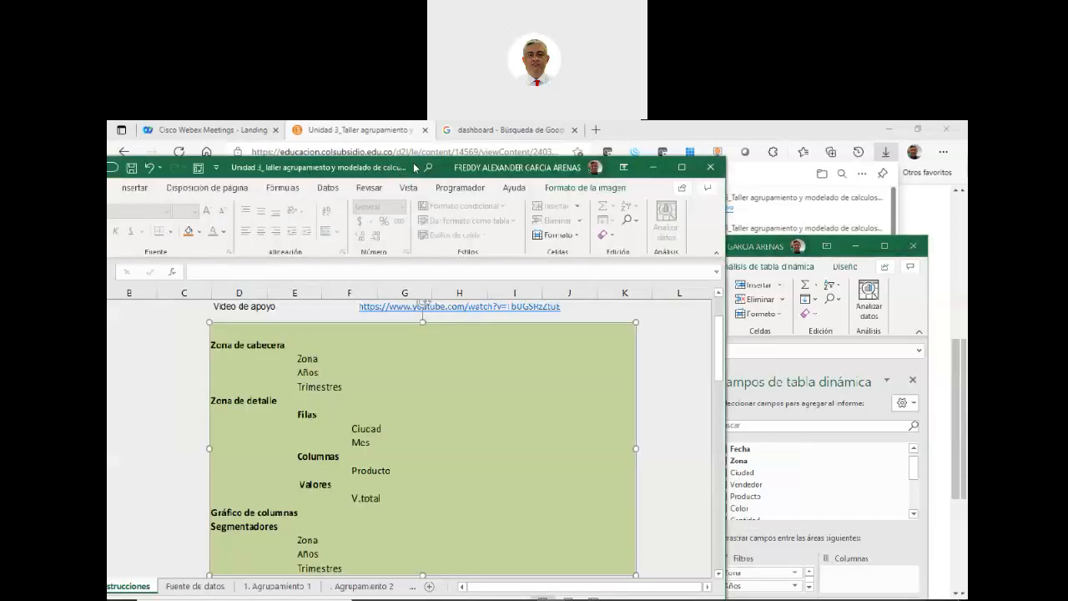
drag(411, 170, 323, 145)
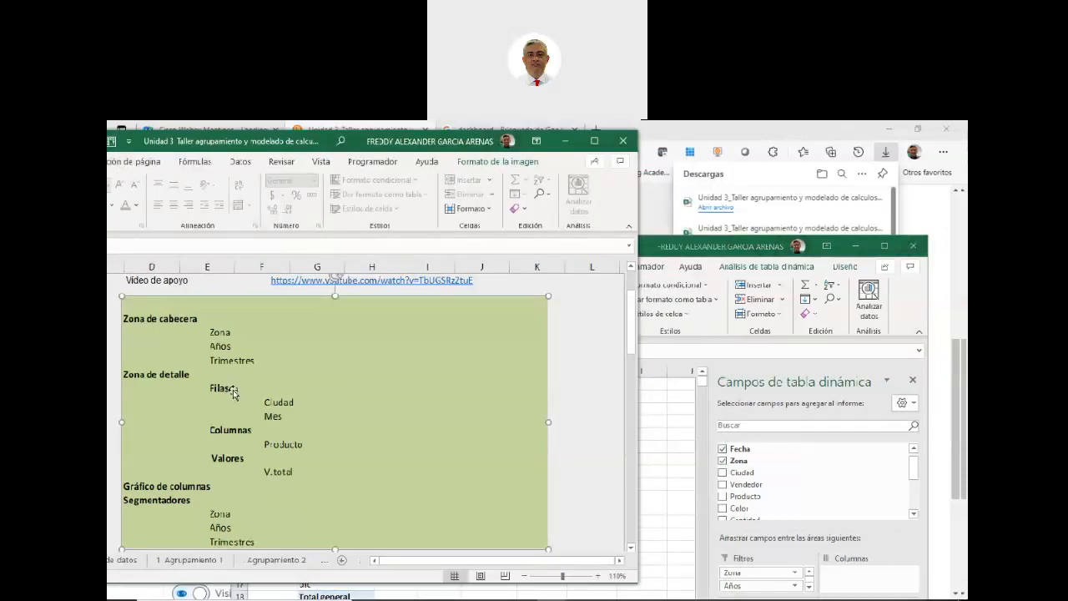
click(646, 250)
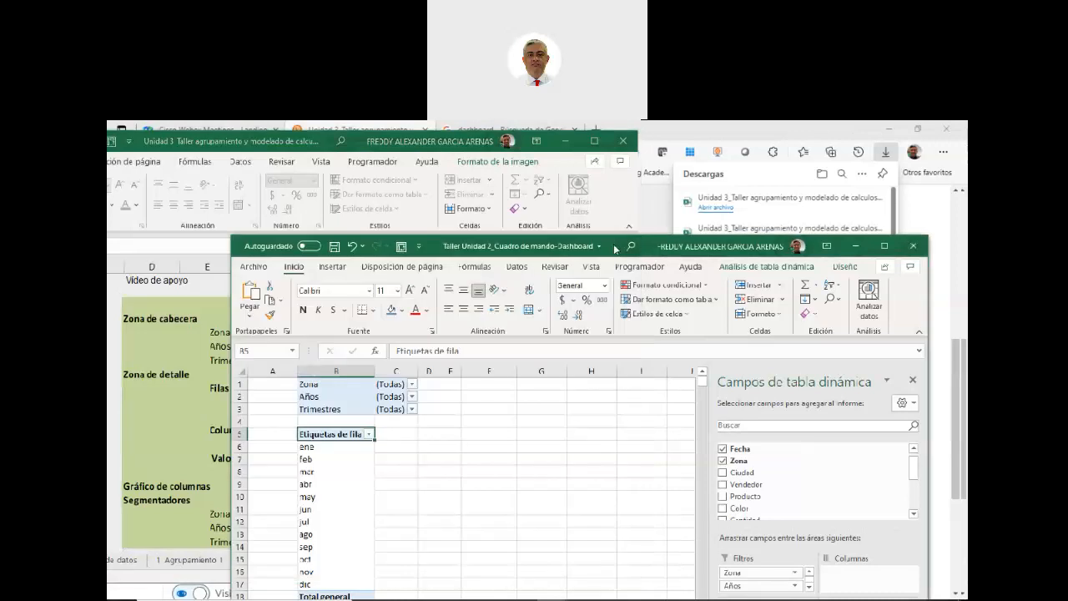
drag(615, 247, 650, 165)
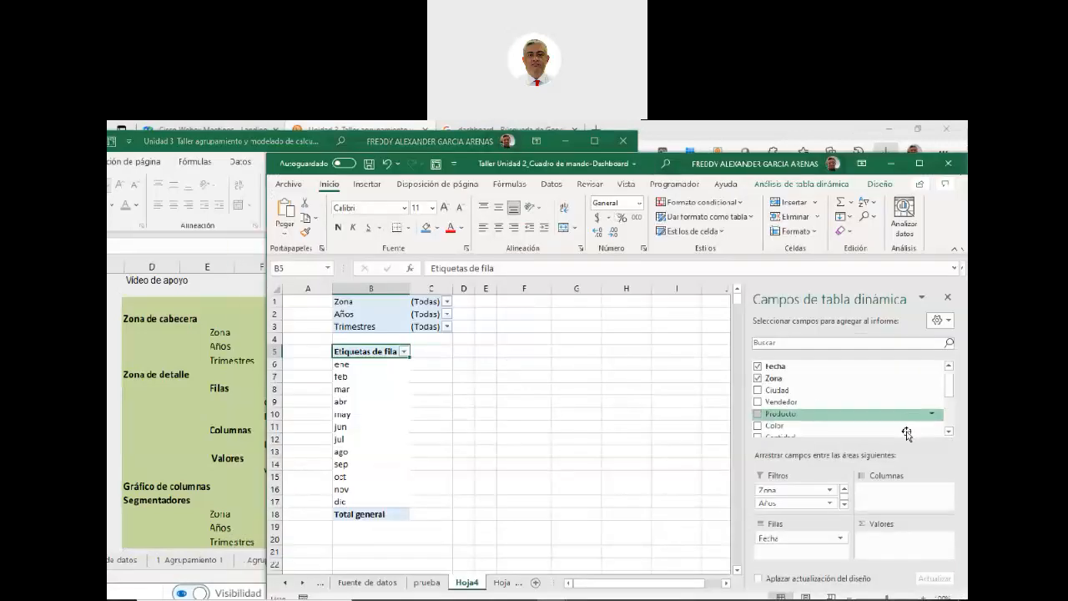
double_click(674, 168)
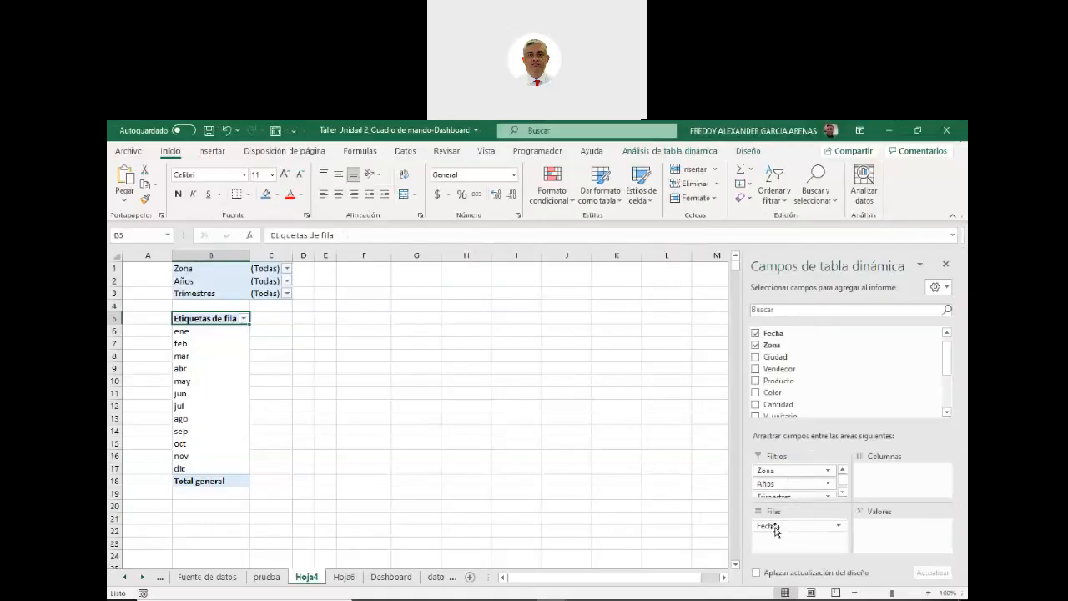
Add Ciudad to the rows of the Hoja4 pivot table, beneath Fecha
drag(768, 357, 772, 542)
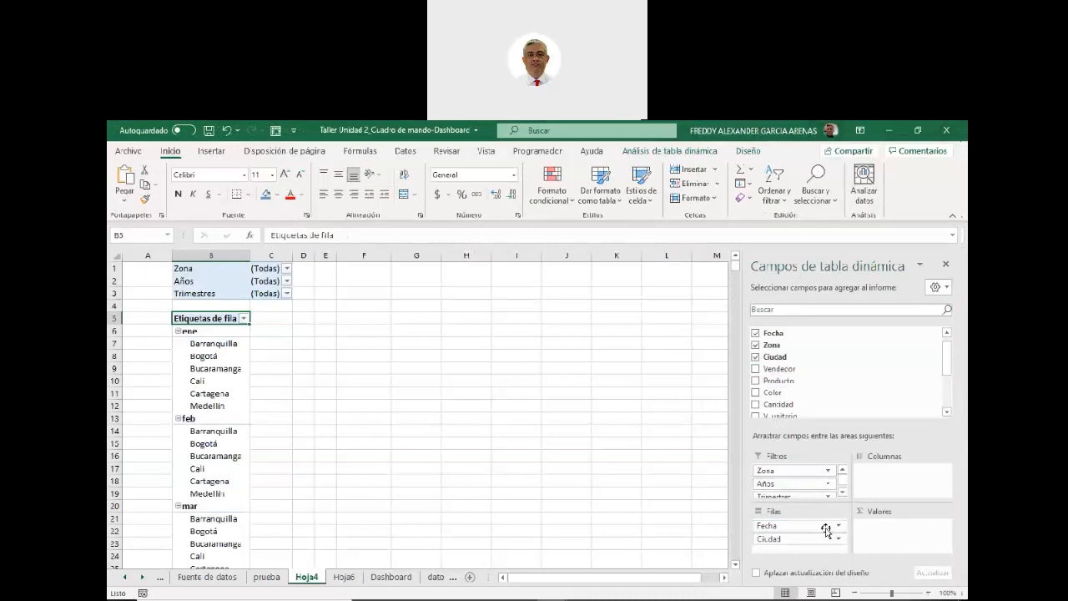
Try to set the Fecha row field's custom name to mes in its field settings
click(770, 526)
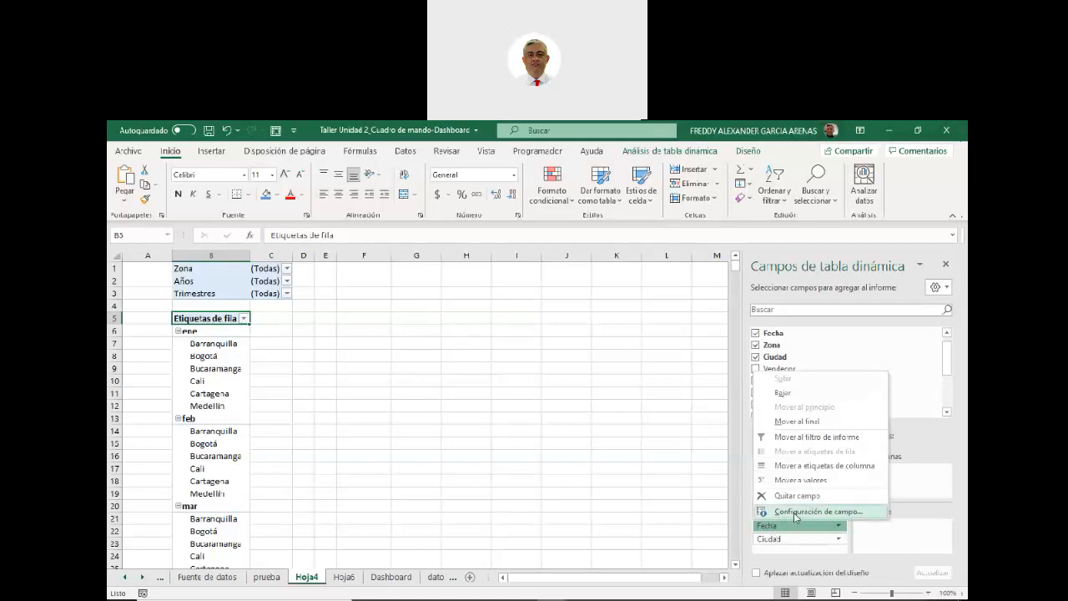
click(794, 511)
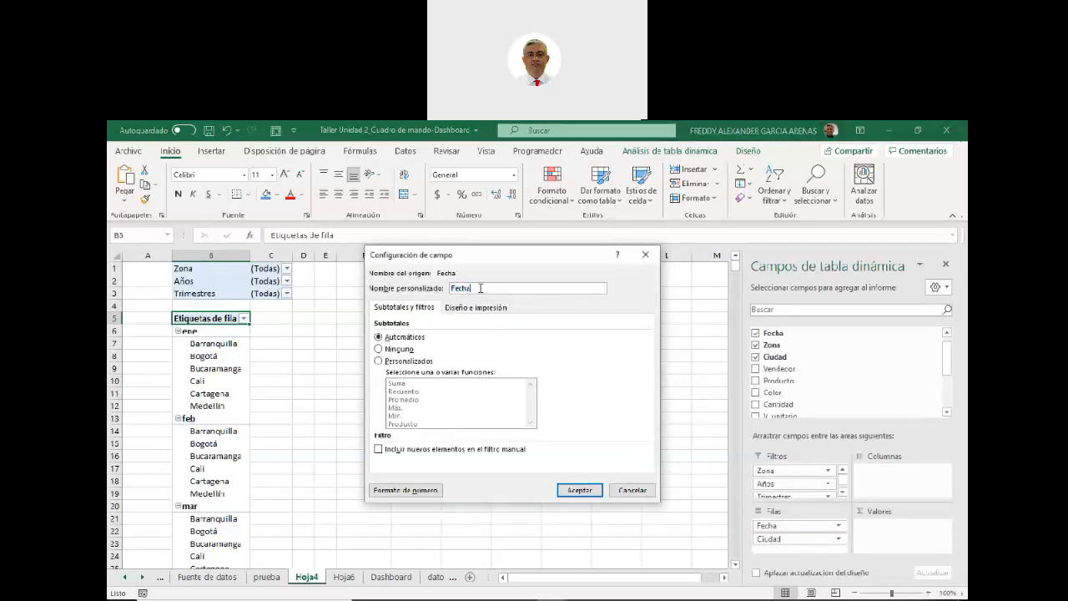
text(mes)
click(575, 491)
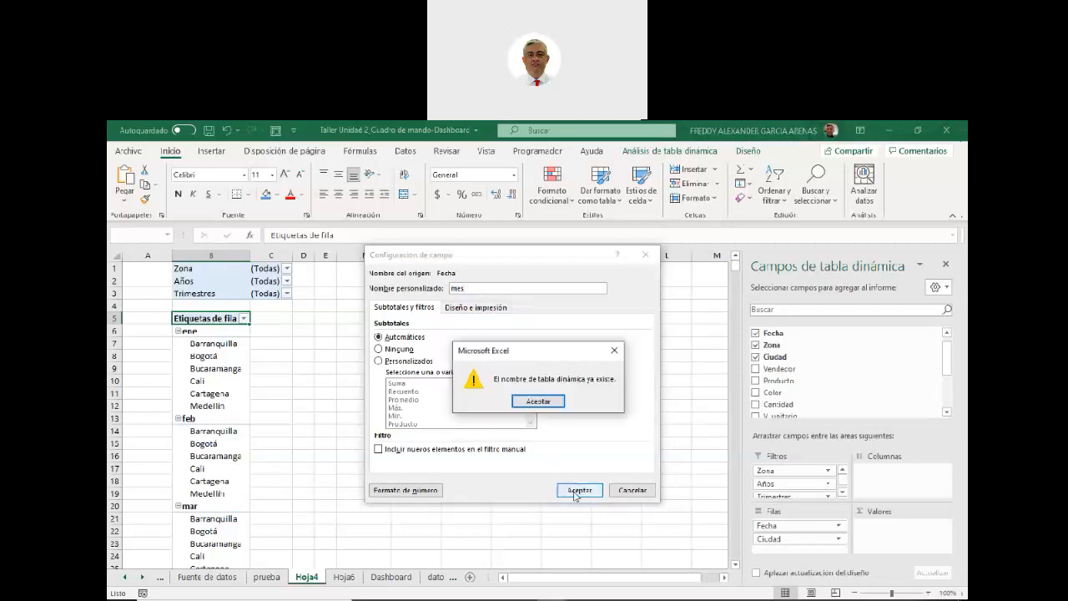
click(538, 402)
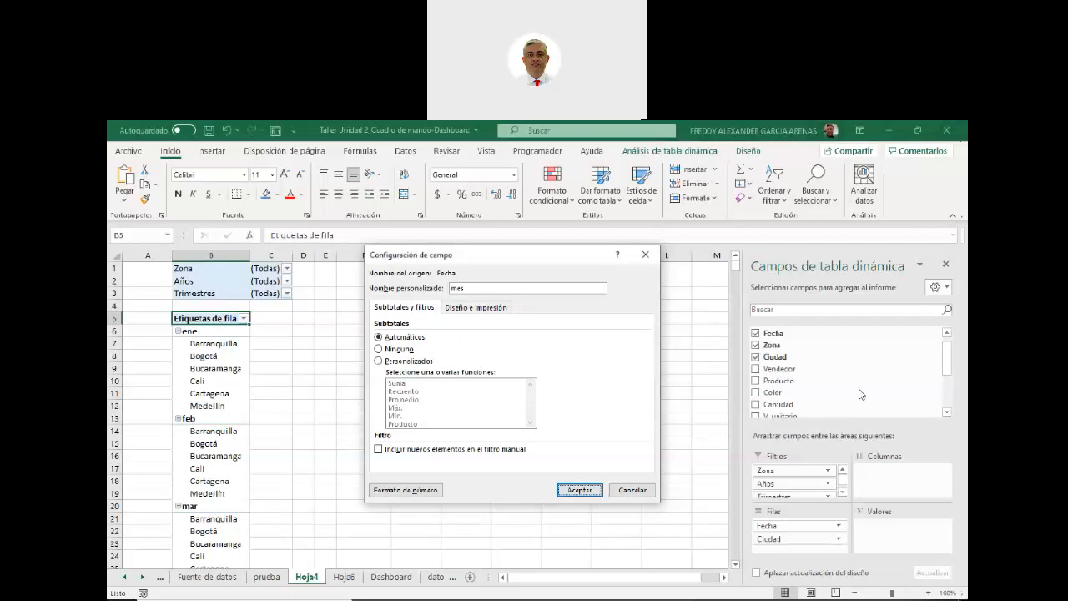
click(580, 490)
Check the column field required by the Unidad 3 workshop and add Producto to the columns of the Hoja4 pivot table
drag(949, 362, 952, 394)
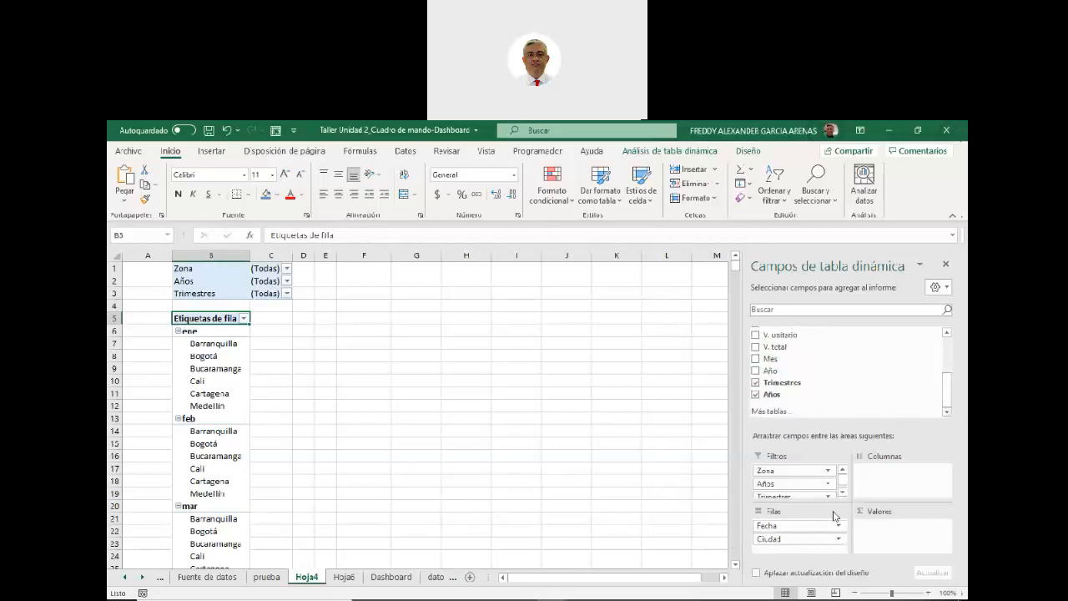
mouse_move(493, 591)
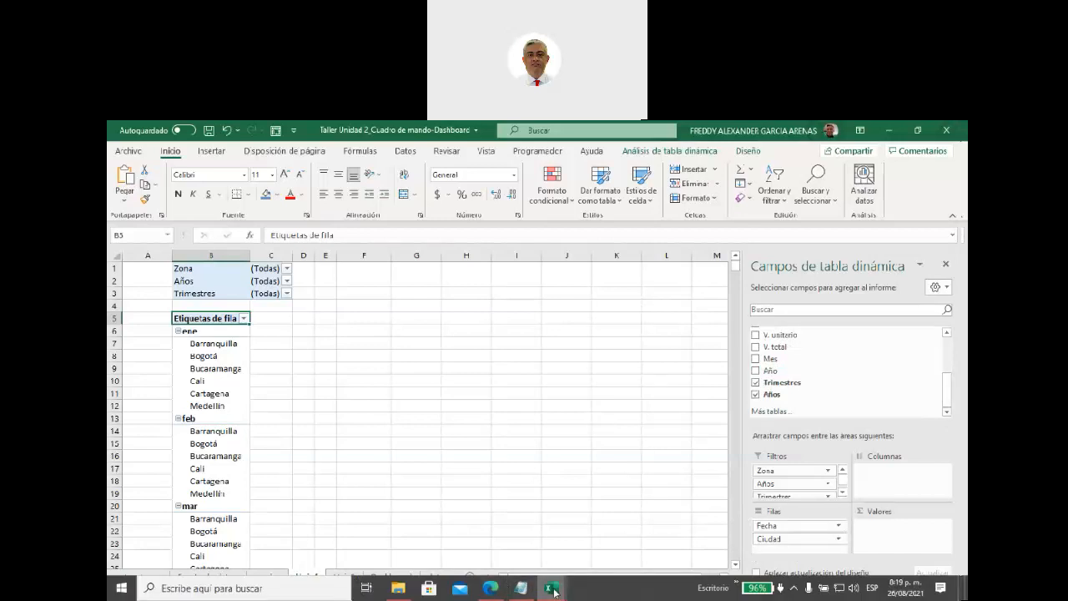
mouse_move(554, 591)
click(689, 541)
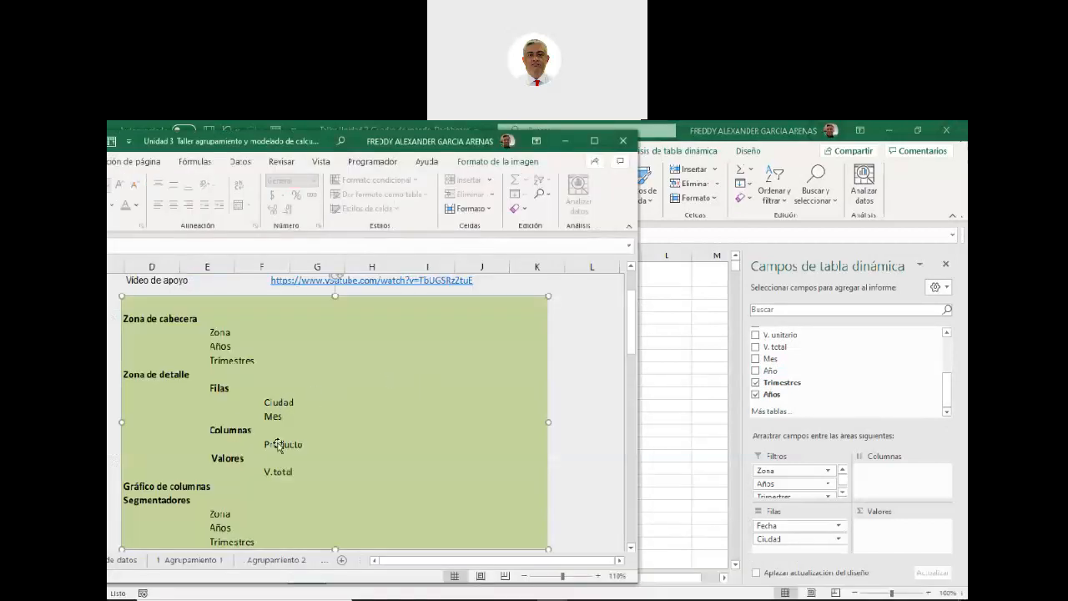
click(840, 364)
scroll(813, 363, up, 2)
drag(782, 366, 891, 472)
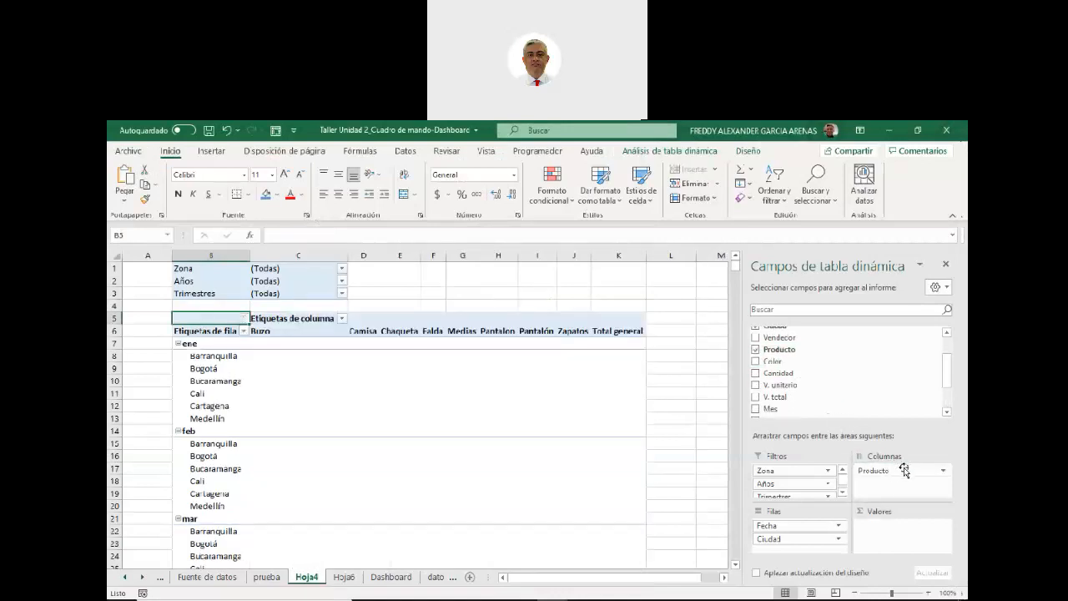
Check the value field required by the Unidad 3 workshop and add V. total to the pivot table's values as a sum
mouse_move(547, 595)
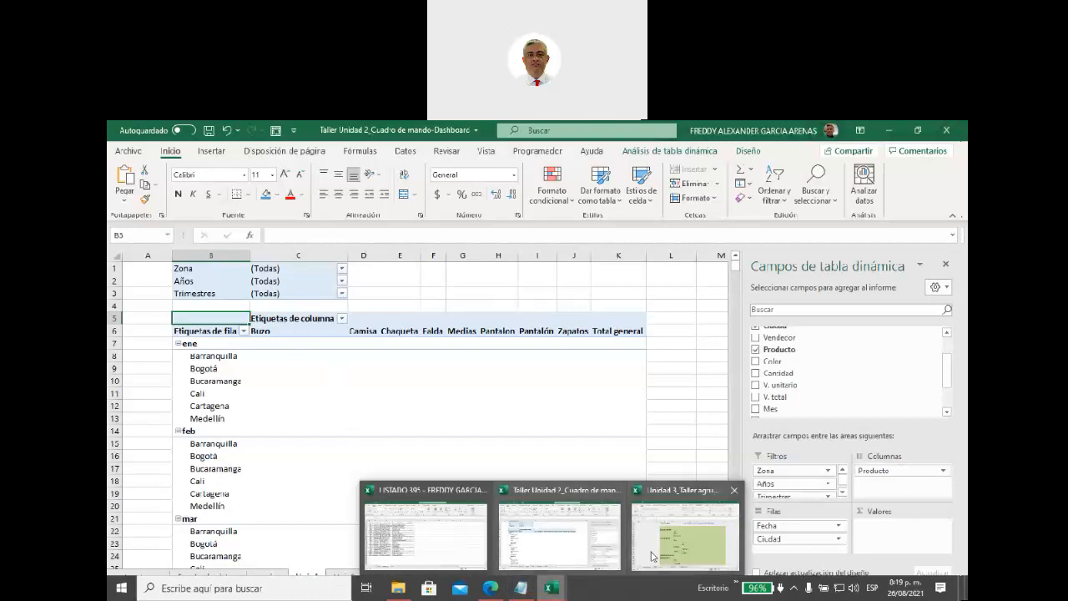
click(680, 530)
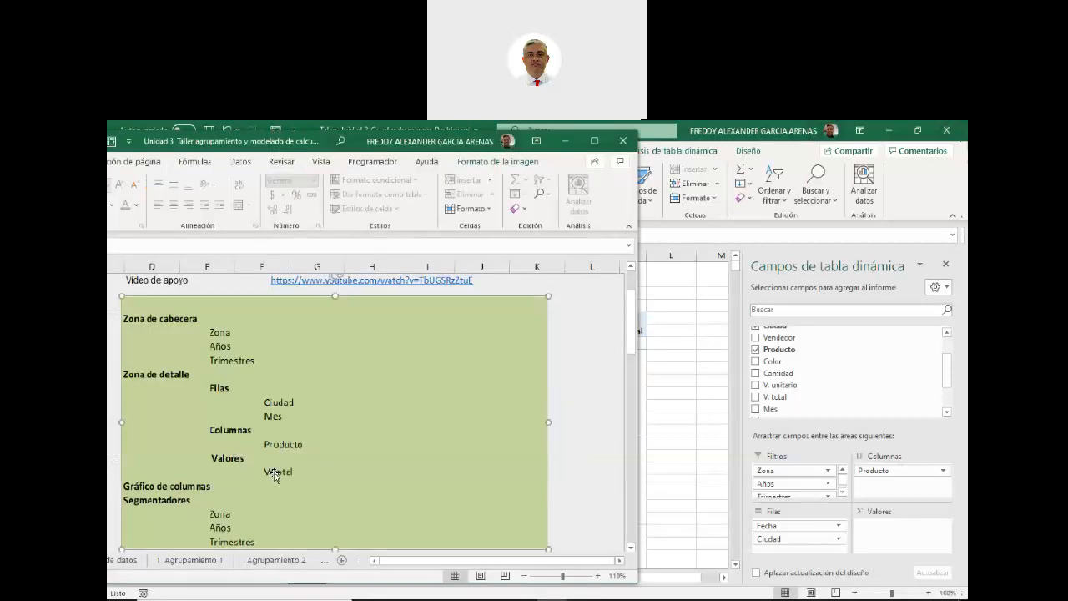
click(855, 373)
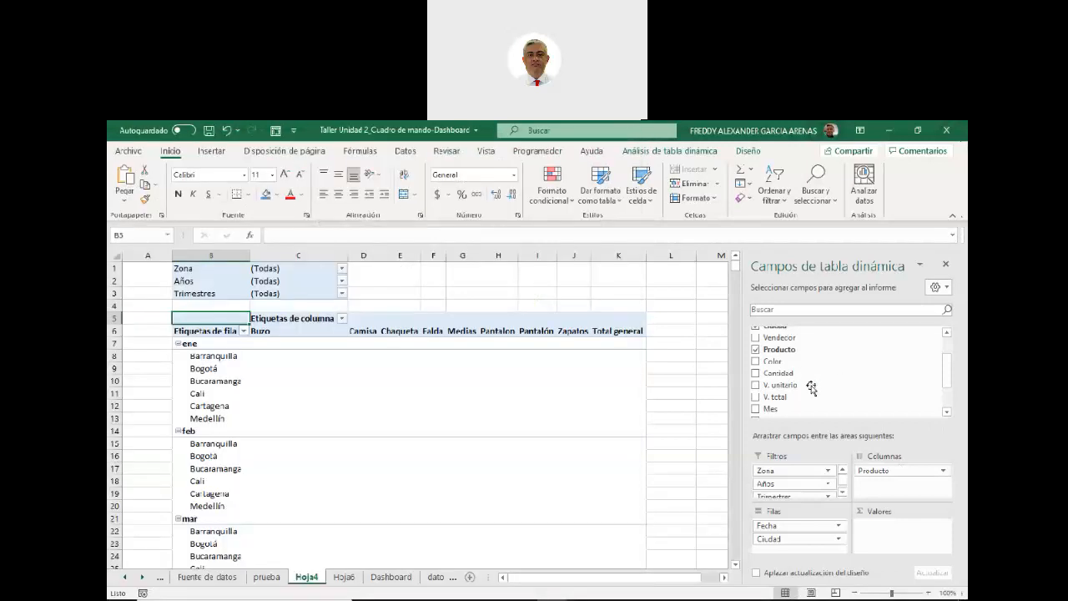
drag(775, 402, 890, 534)
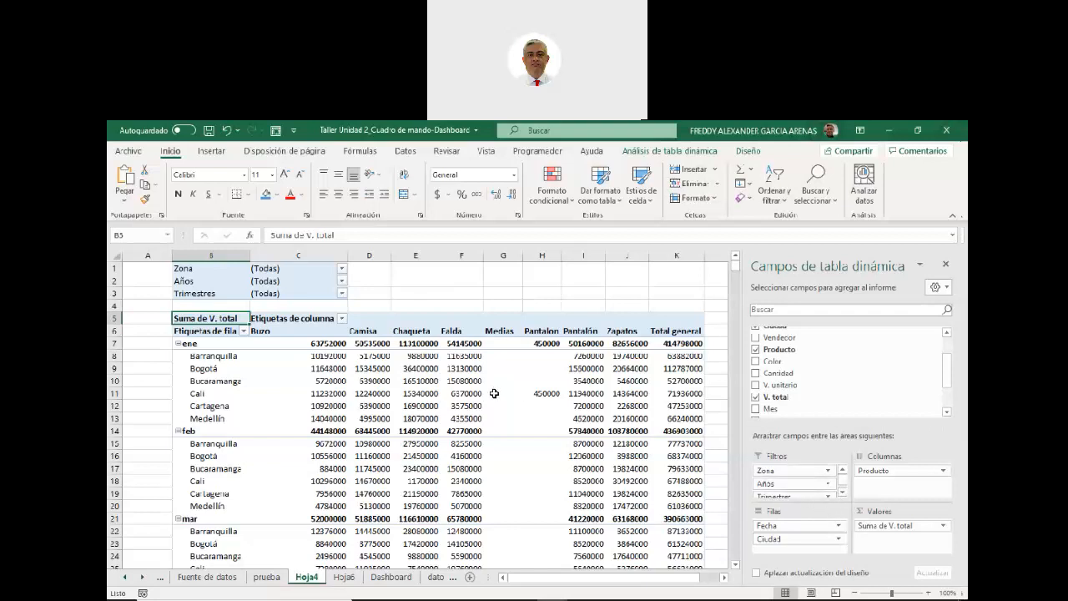
Look over the pivot table and collapse the city details of every month from ene to dic
scroll(424, 392, down, 3)
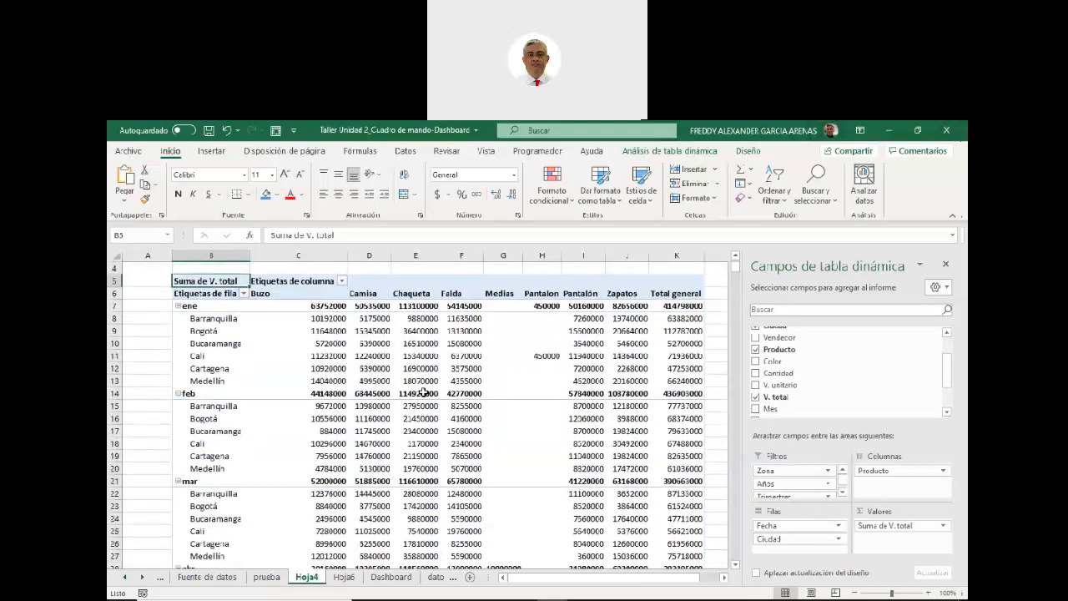
scroll(424, 392, up, 3)
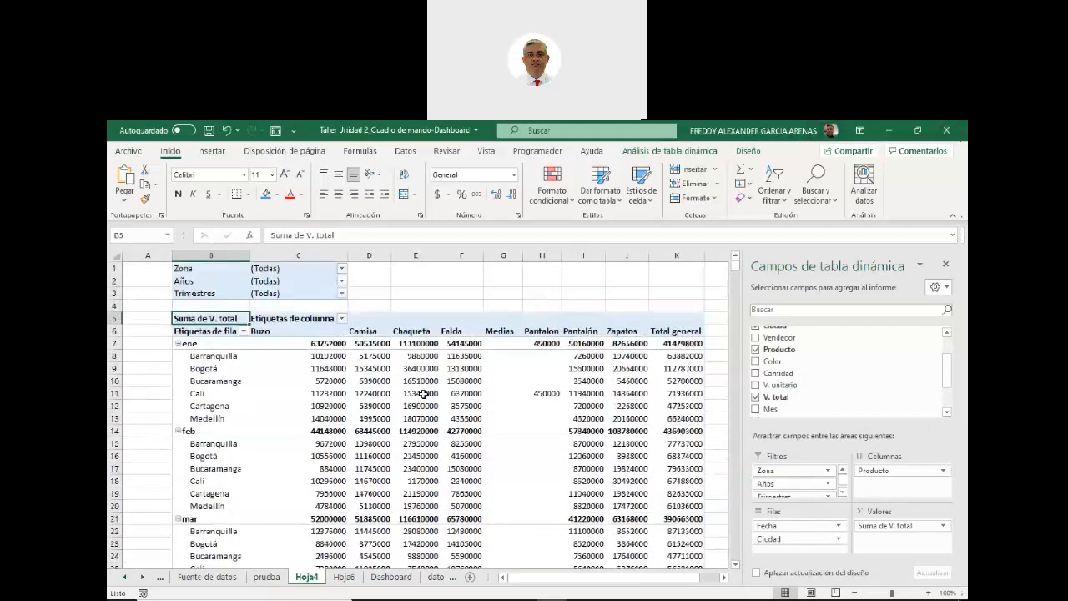
click(178, 343)
click(178, 356)
click(178, 368)
click(178, 381)
click(178, 393)
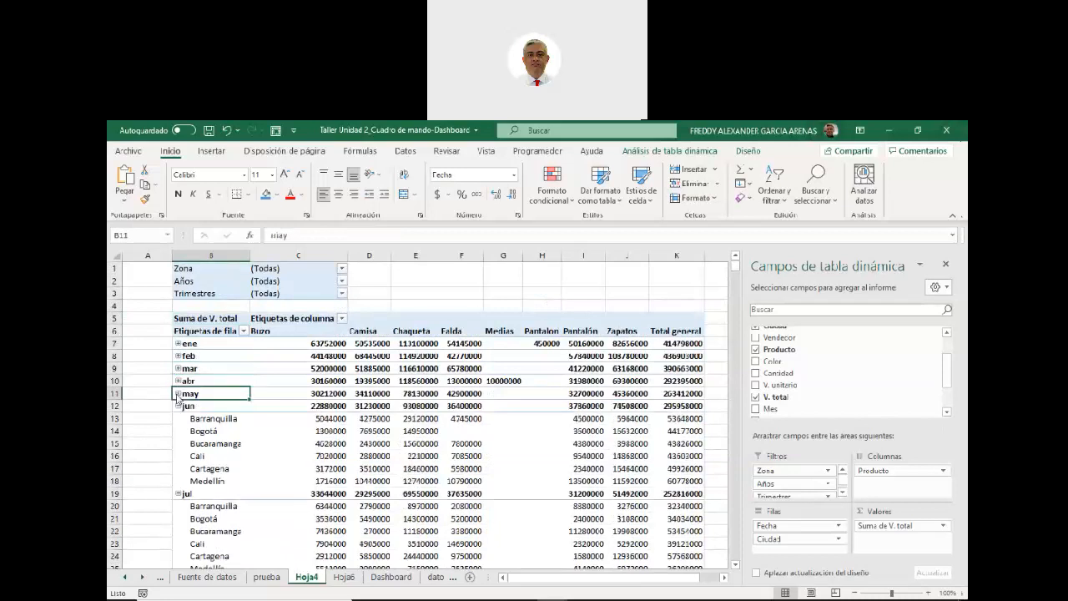
click(178, 406)
click(178, 418)
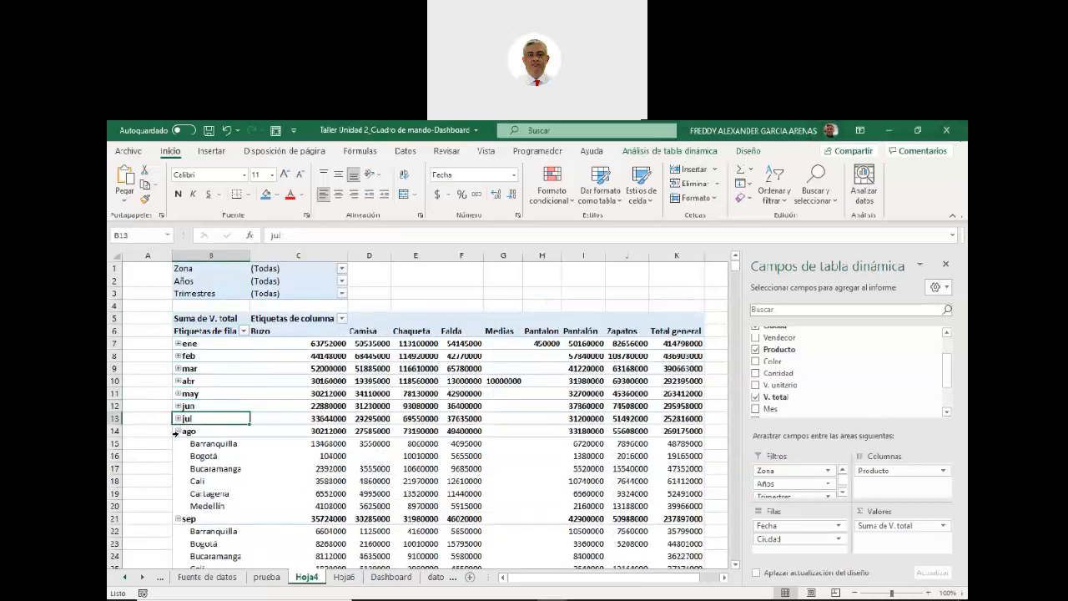
click(177, 431)
click(178, 443)
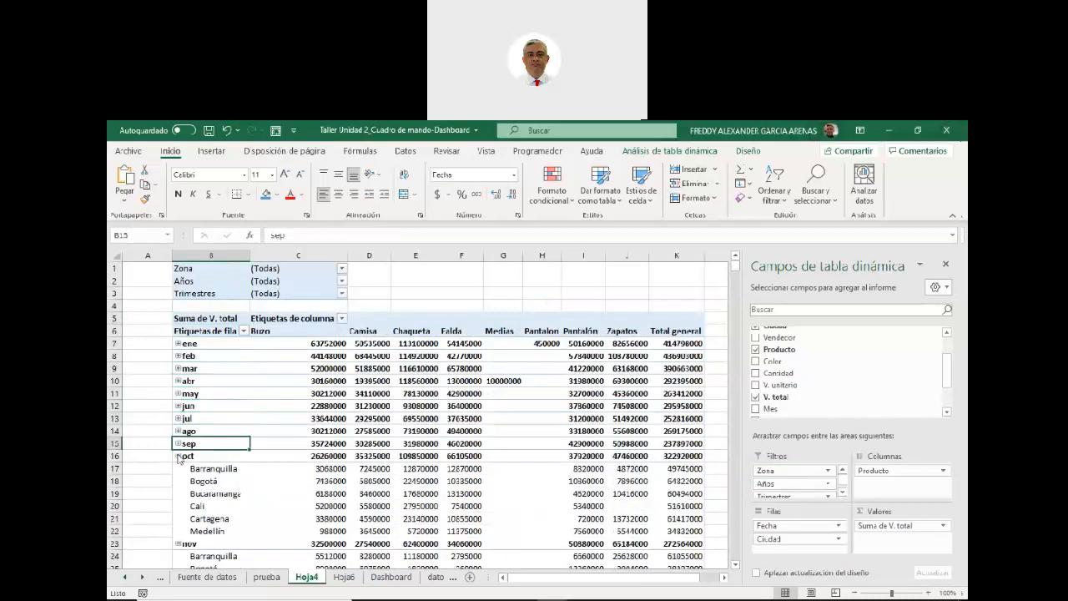
click(177, 456)
click(177, 468)
click(178, 482)
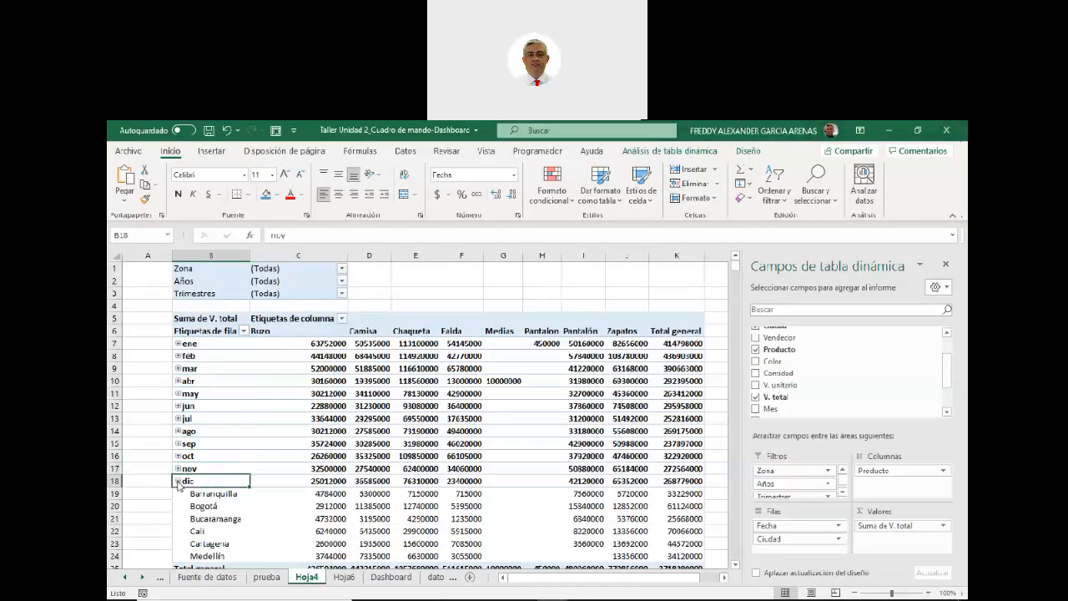
click(510, 294)
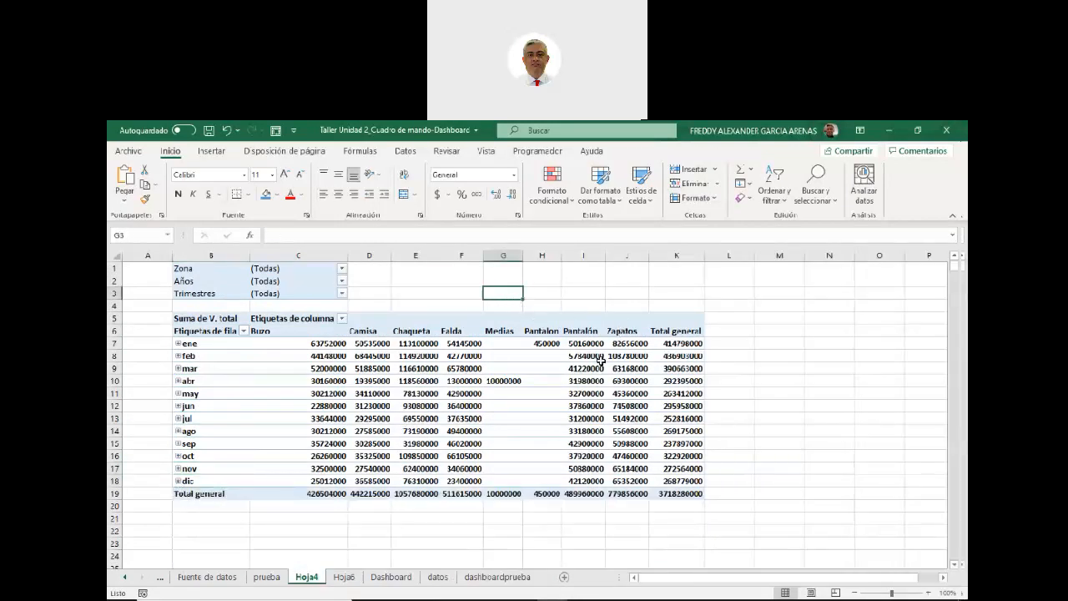
Set the pivot table options to show 0 for empty cells
click(498, 344)
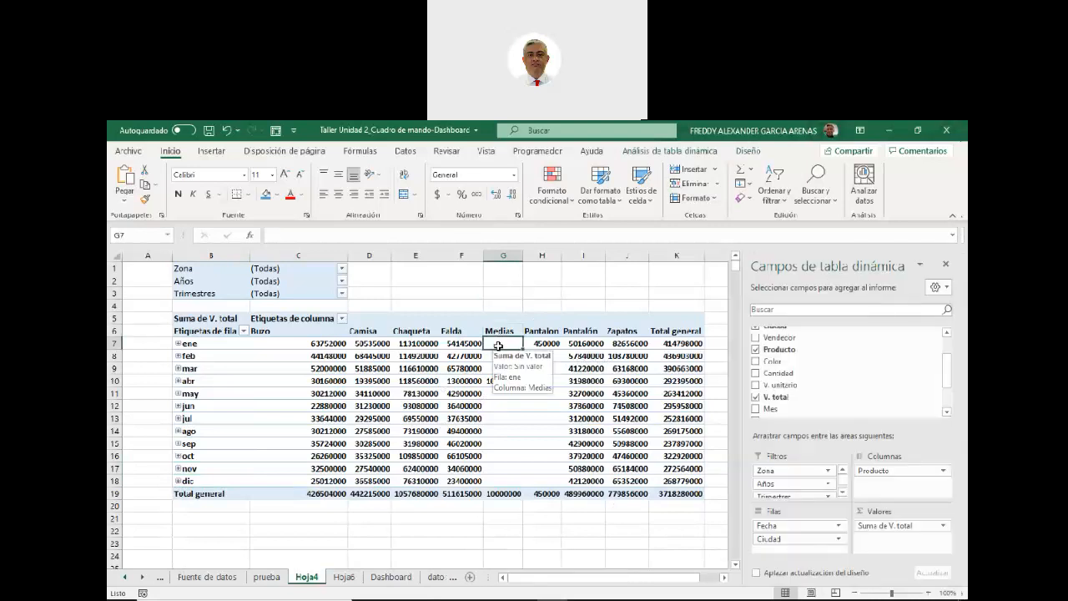
right_click(499, 345)
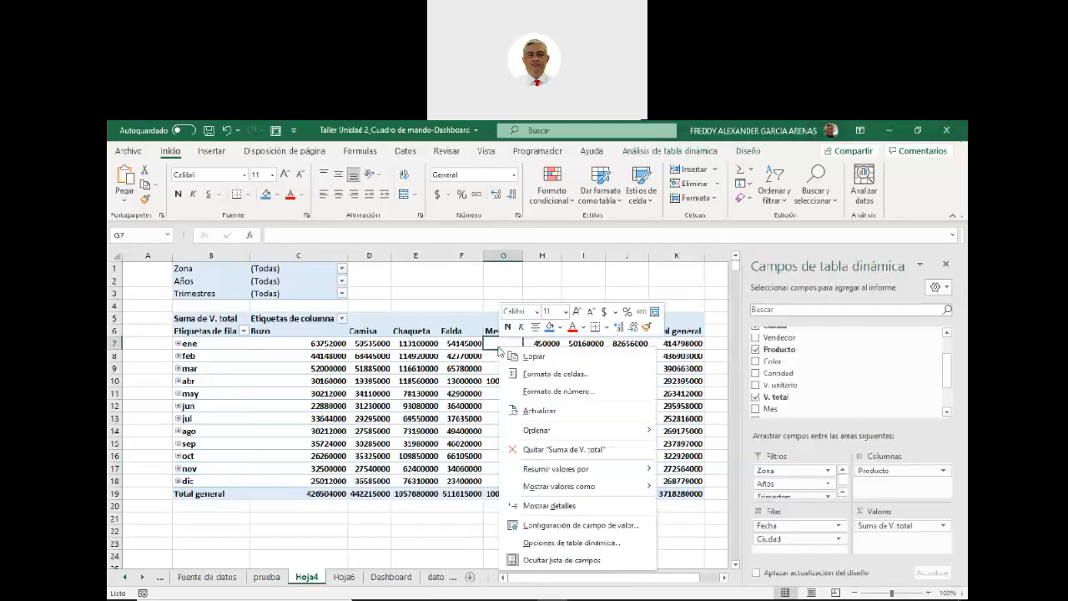
click(582, 544)
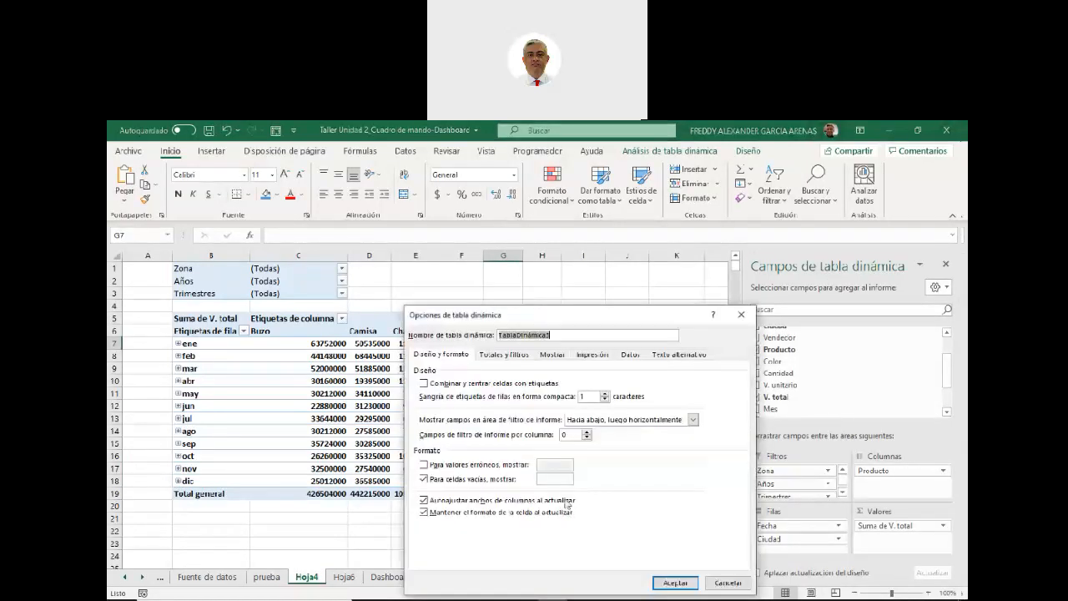
click(554, 477)
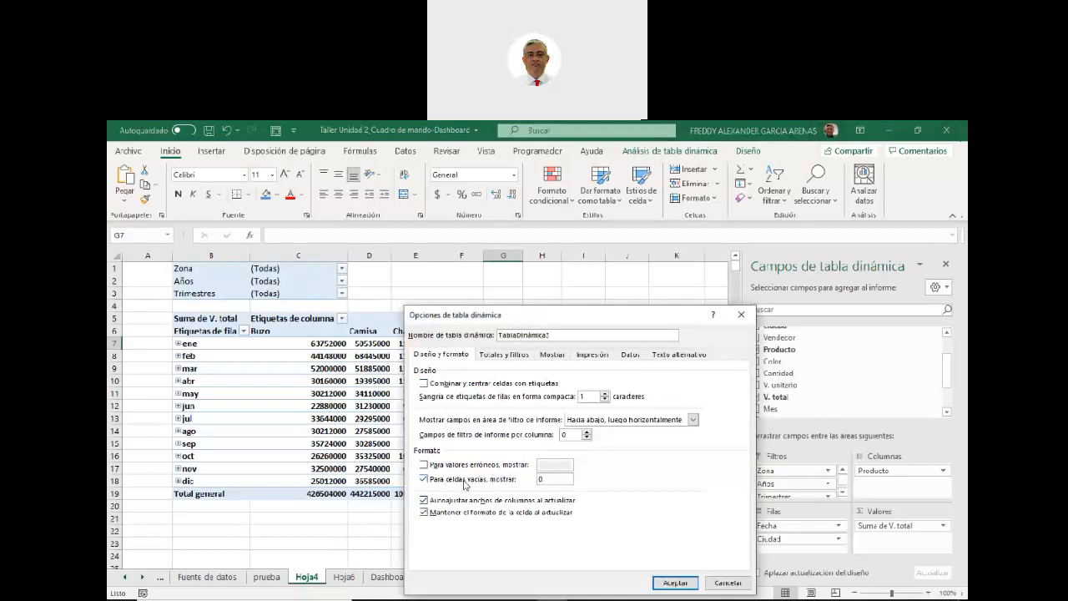
click(674, 582)
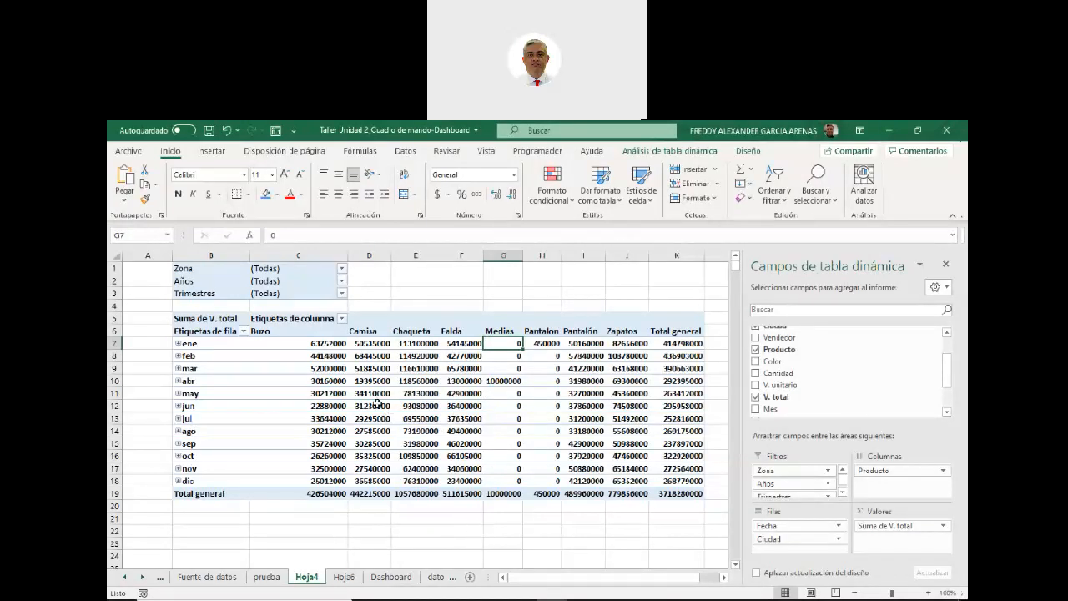
Format all pivot table values and totals, from Buzo to Total general, as Moneda
click(323, 343)
drag(378, 345, 666, 493)
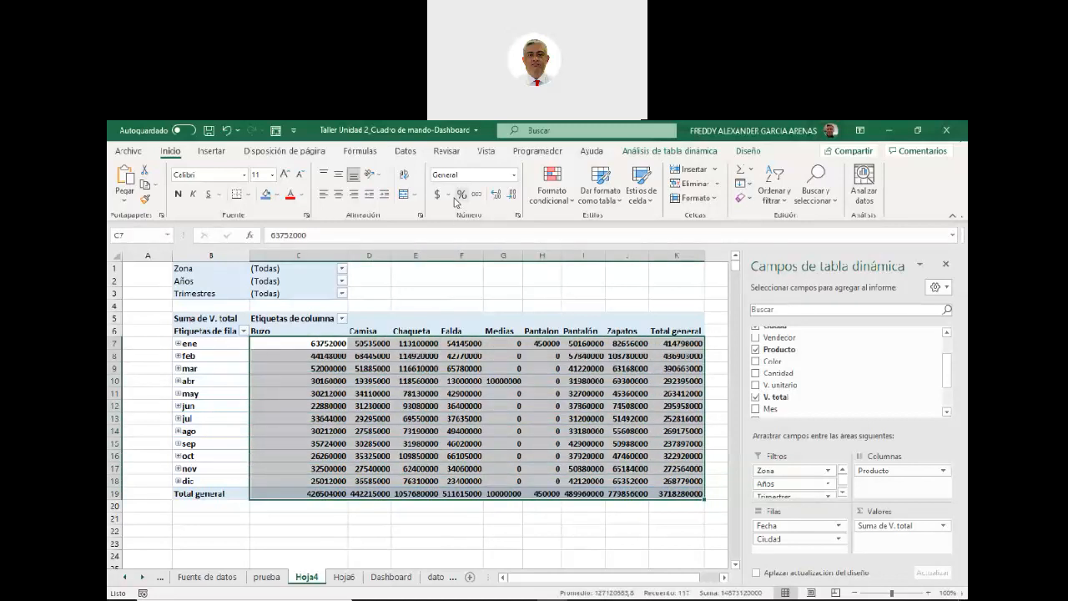
click(515, 176)
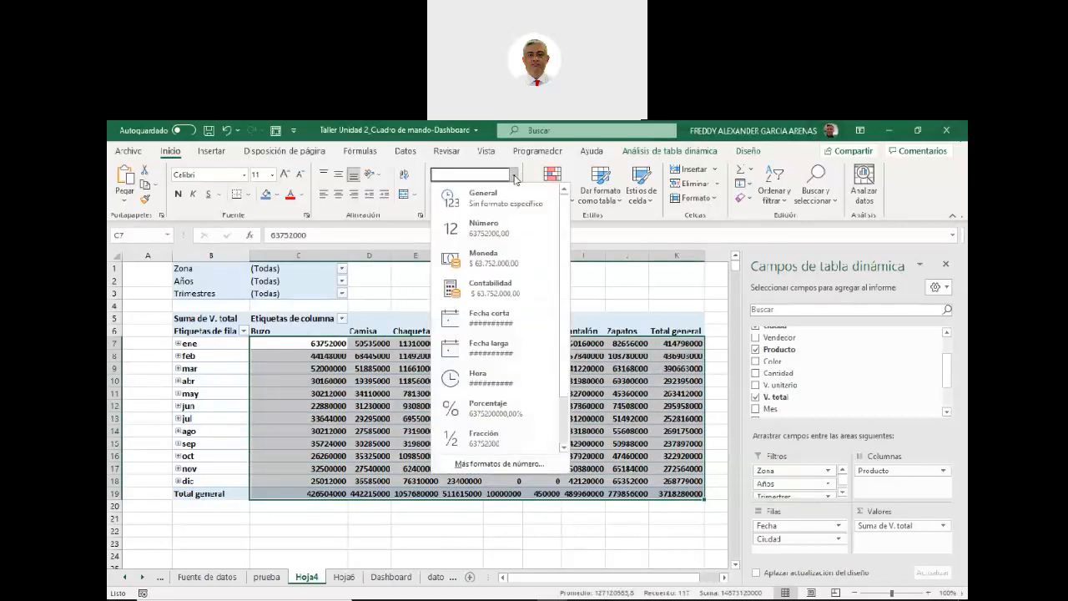
click(508, 270)
click(537, 527)
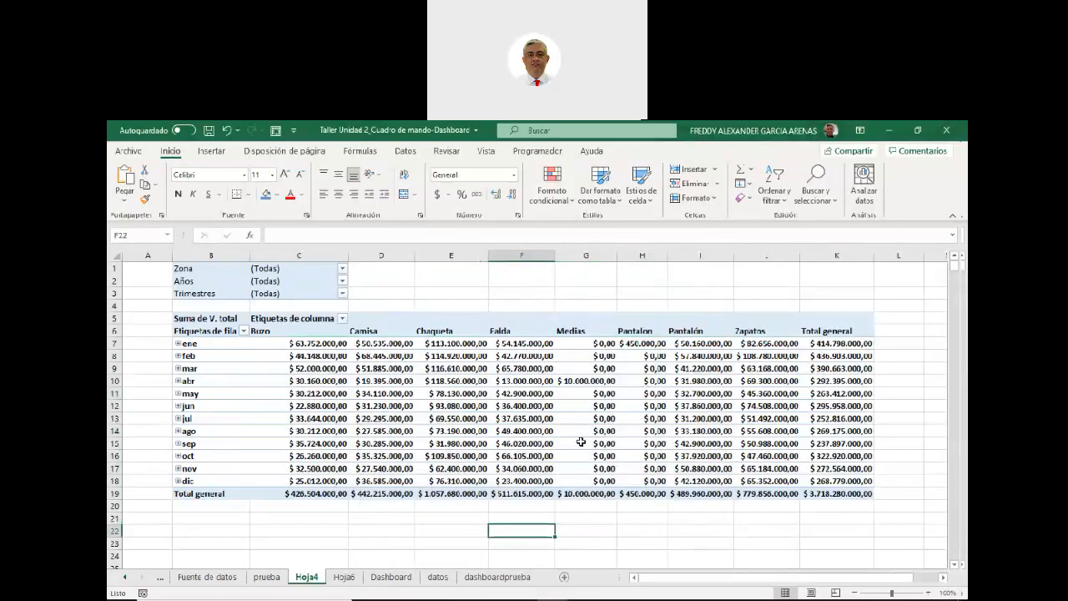
mouse_move(619, 455)
mouse_move(533, 344)
mouse_move(569, 443)
key(alt+Tab)
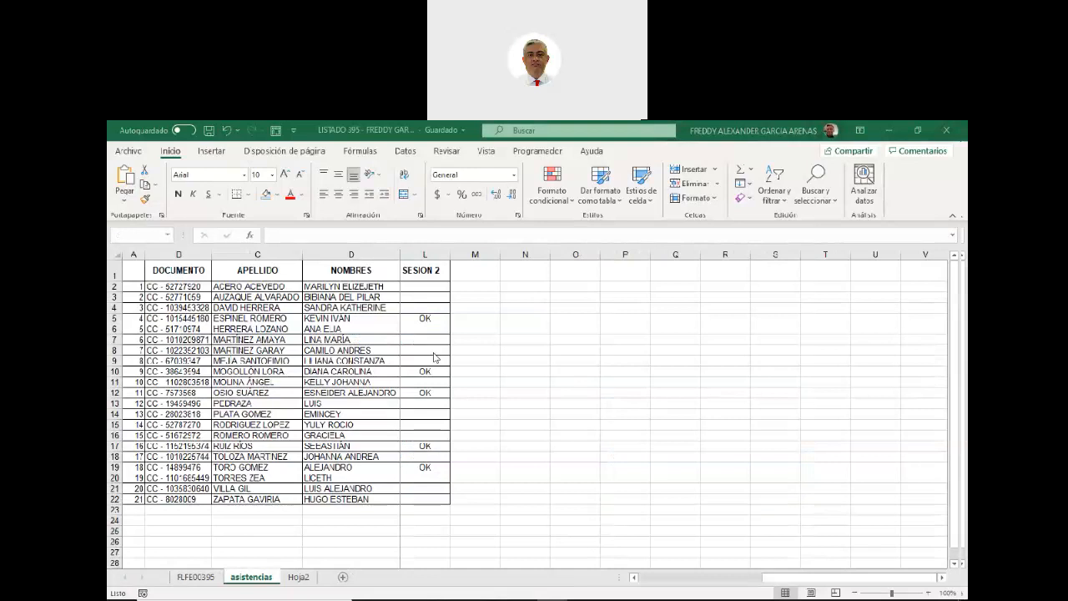
click(887, 131)
Remove all decimals from the currency amounts in the pivot table, including both grand totals
click(342, 343)
drag(334, 341, 701, 494)
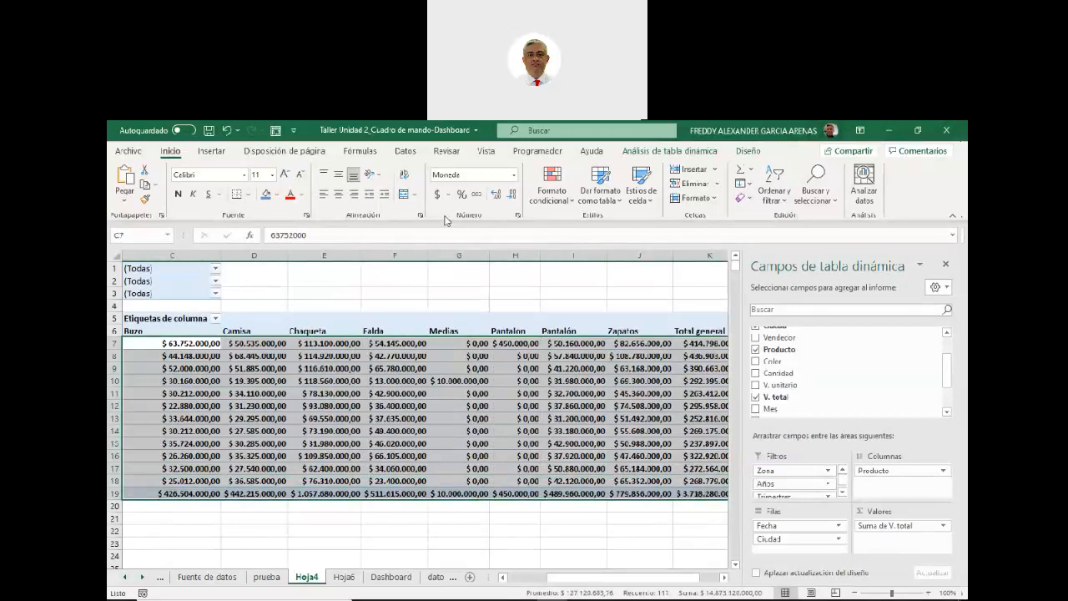
click(497, 194)
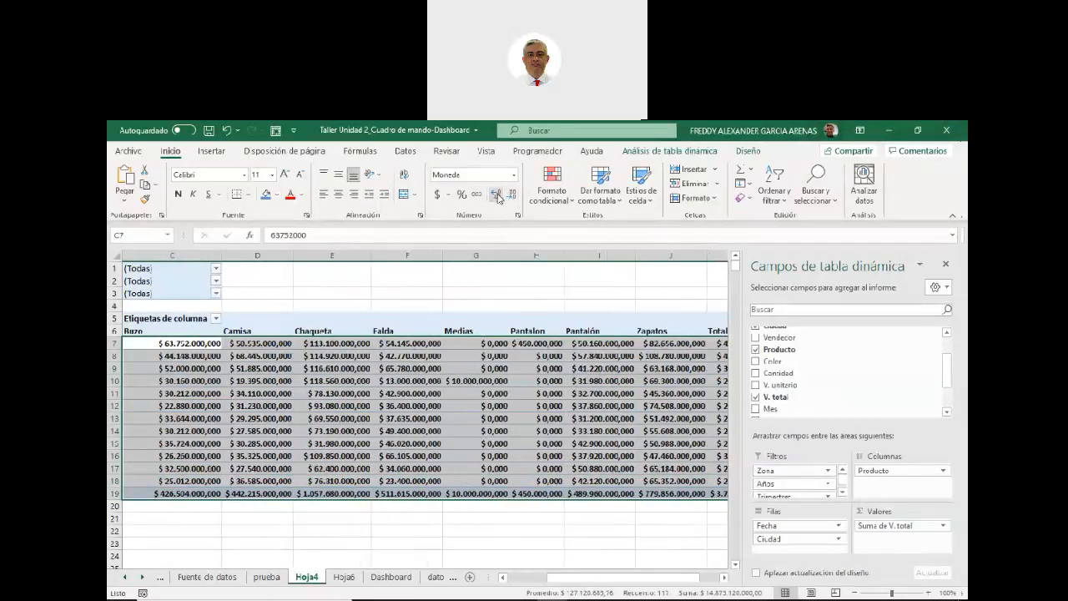
click(512, 194)
click(512, 194)
click(511, 194)
click(411, 533)
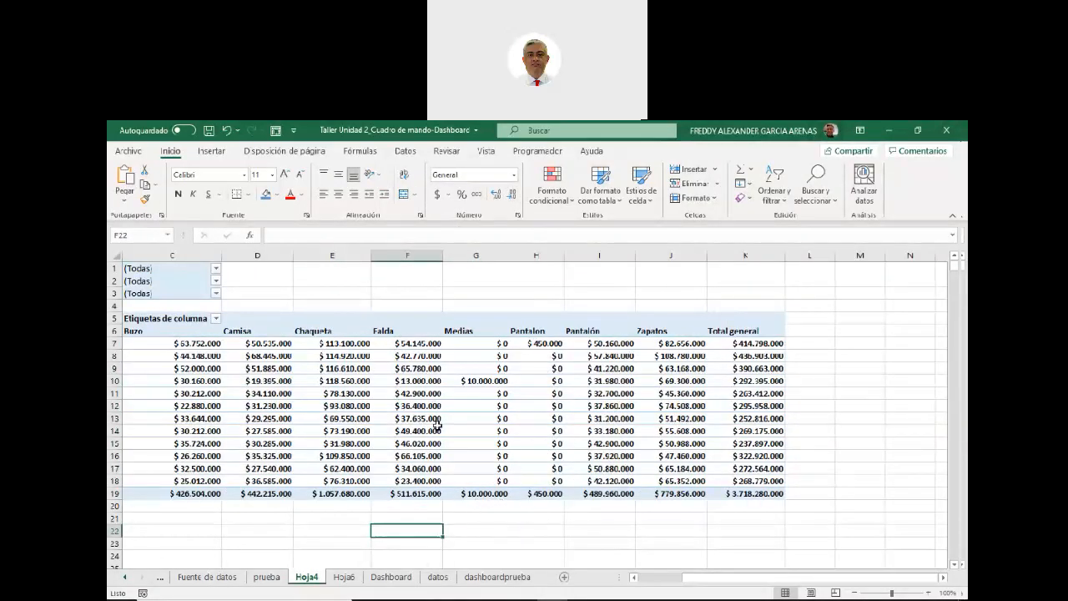
Highlight the header zone with the Zona, Años and Trimestres filters, followed by the detail zone of the pivot table
drag(686, 578, 642, 577)
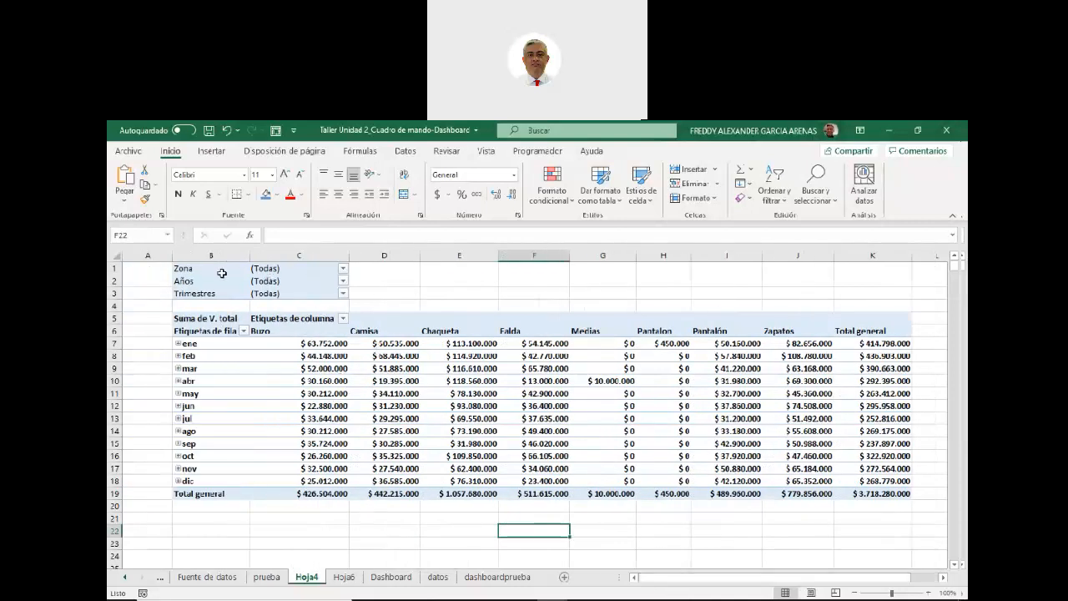
drag(193, 268, 293, 294)
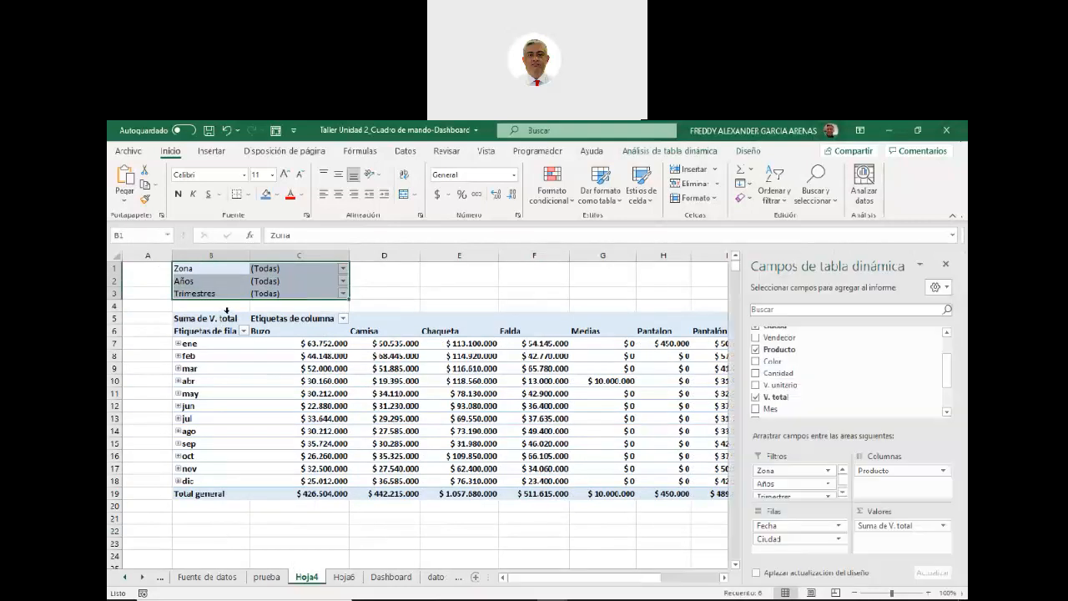
drag(209, 320, 511, 501)
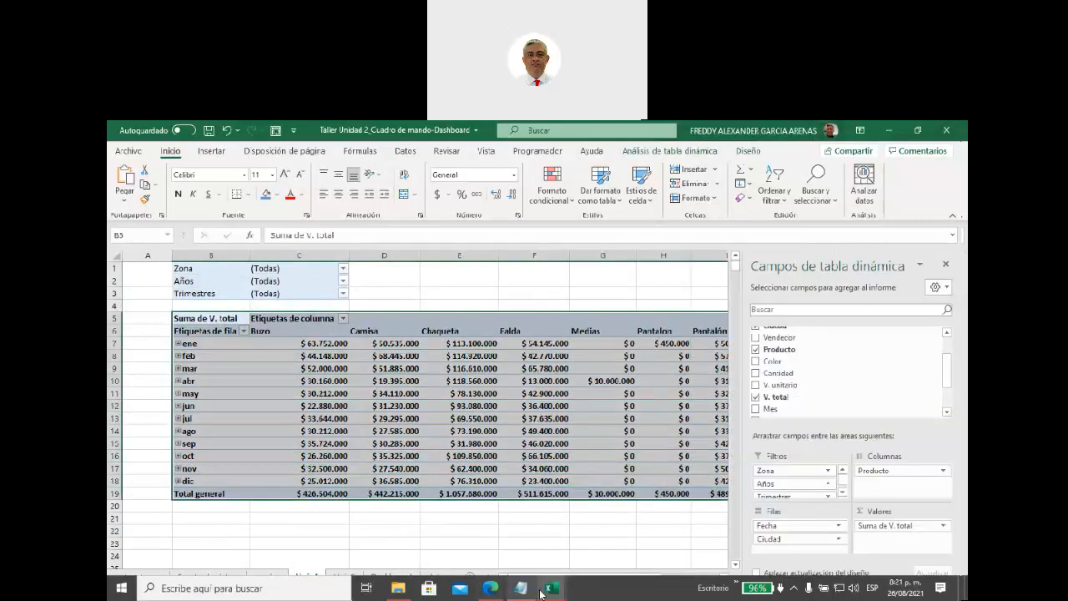
Review the report specifications for exercises 1 and 2 on the Instrucciones sheet of the Unidad 3 workshop workbook
mouse_move(550, 588)
click(633, 555)
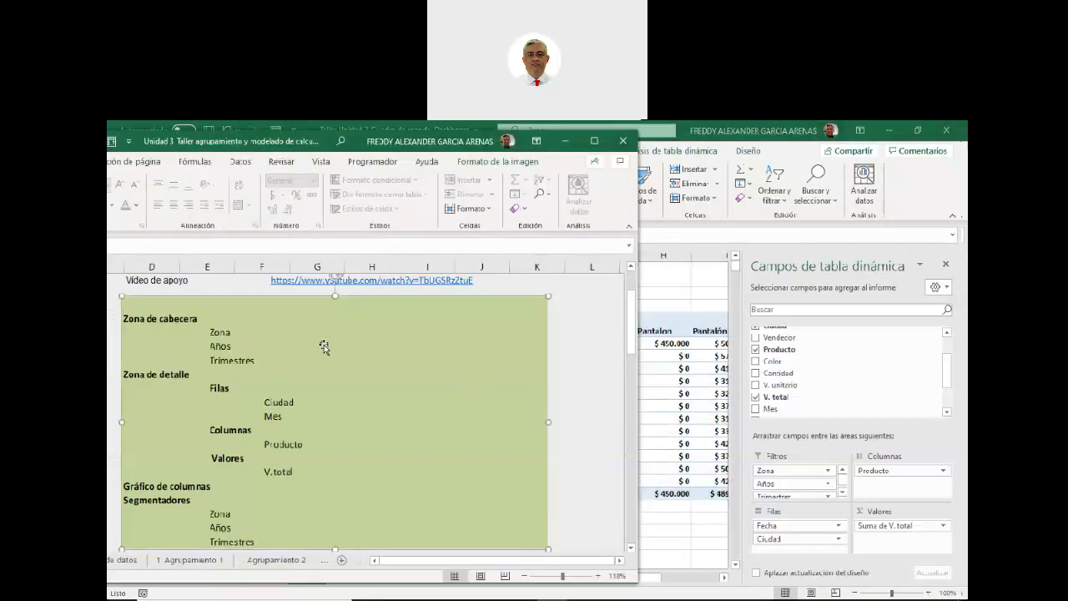
click(593, 141)
scroll(560, 409, down, 2)
scroll(560, 409, up, 2)
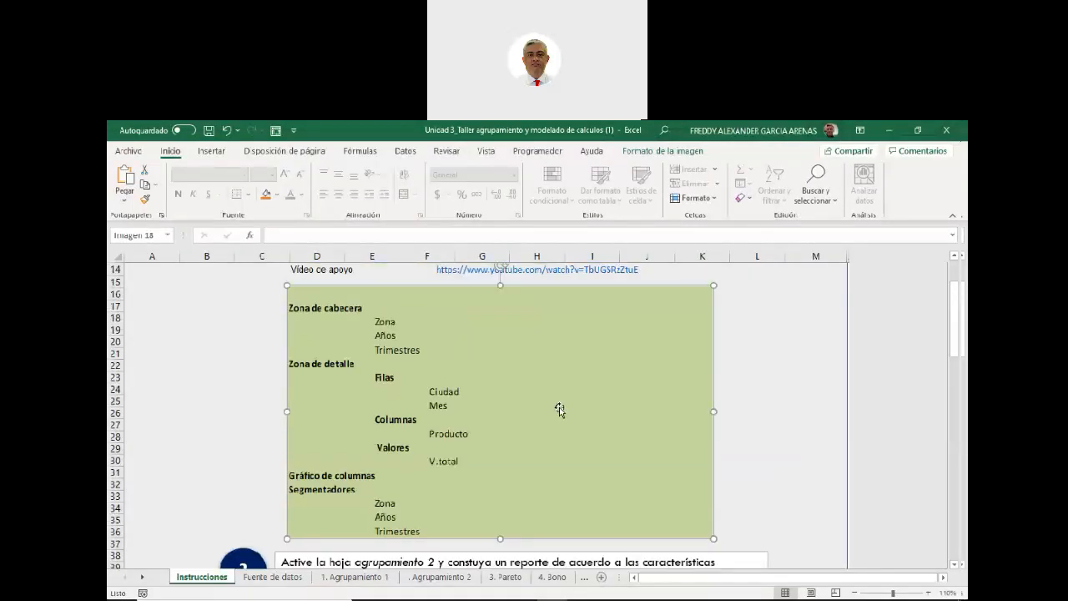
scroll(560, 409, down, 10)
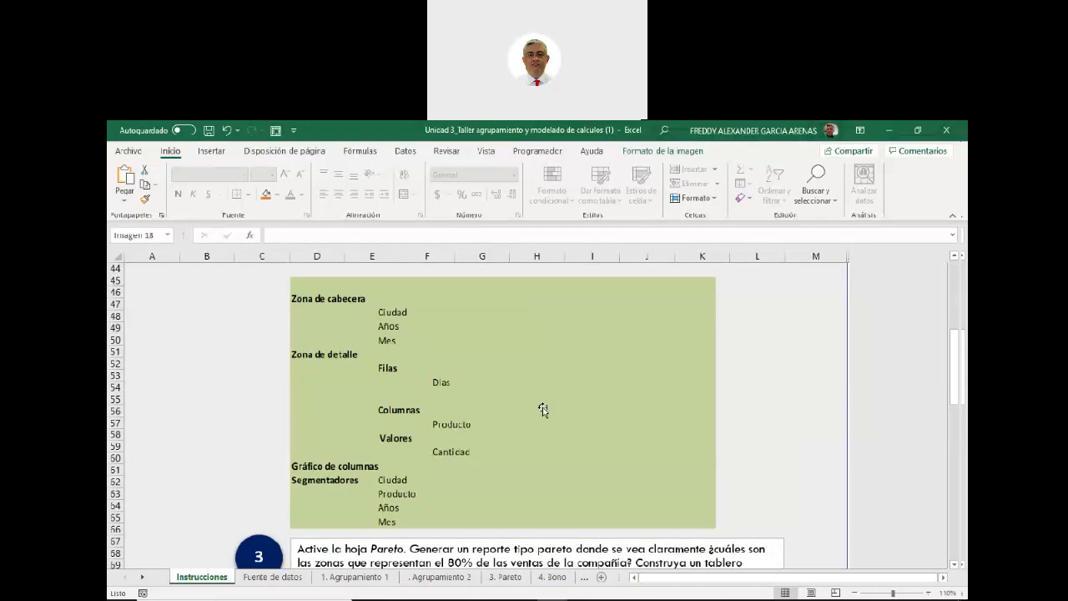
click(386, 328)
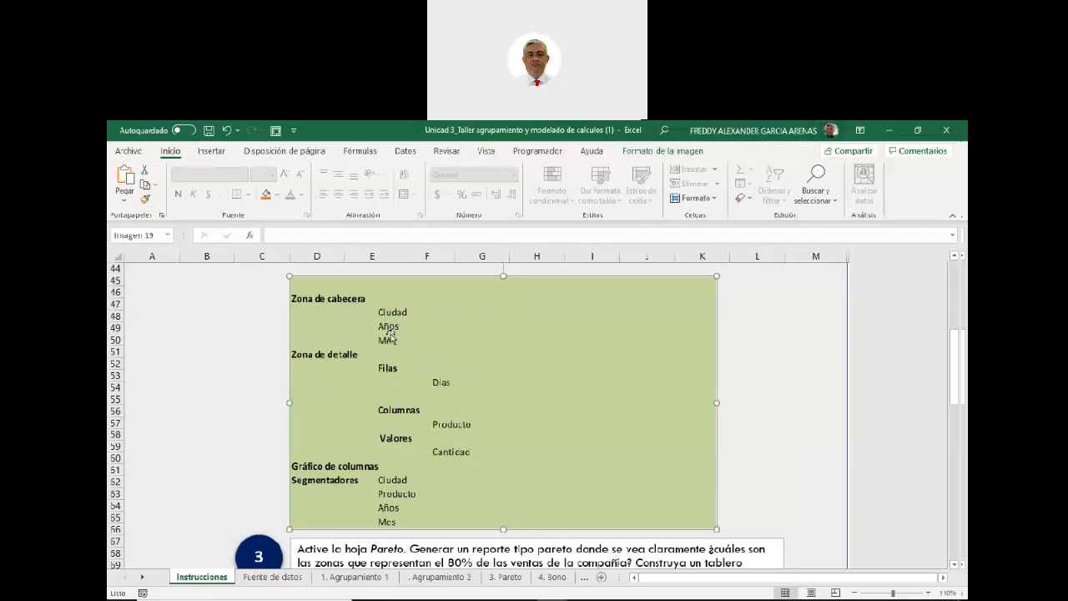
scroll(462, 430, up, 8)
scroll(467, 469, up, 2)
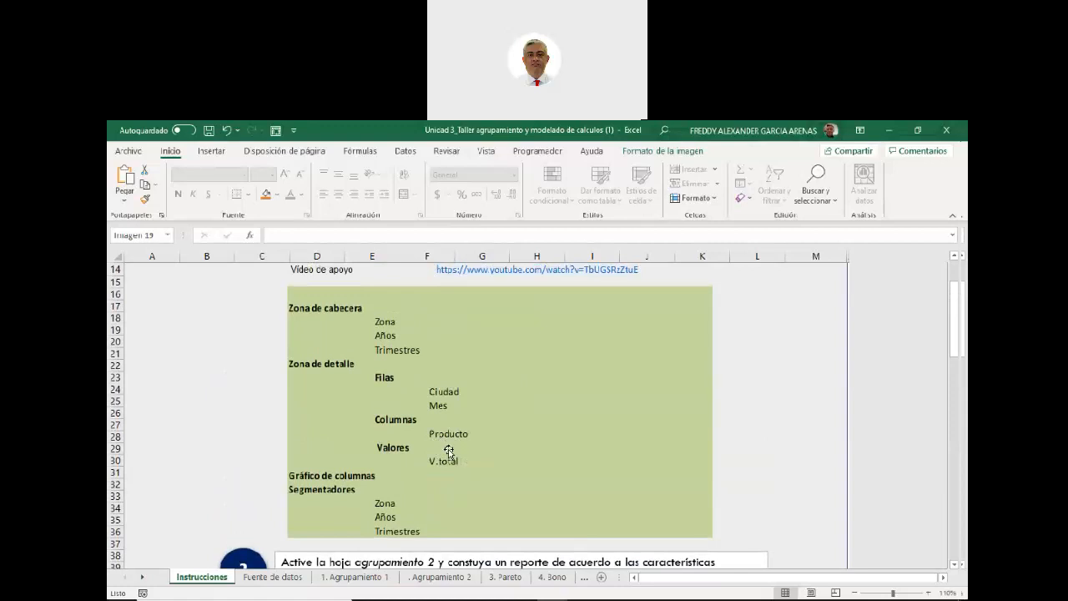
scroll(449, 452, up, 3)
scroll(449, 454, down, 2)
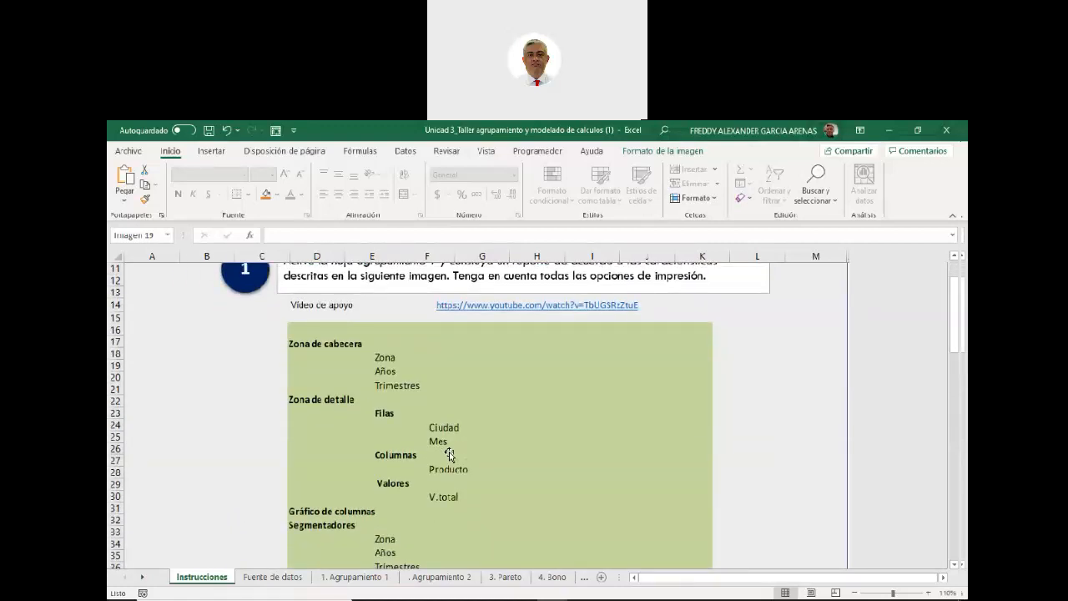
scroll(449, 454, down, 8)
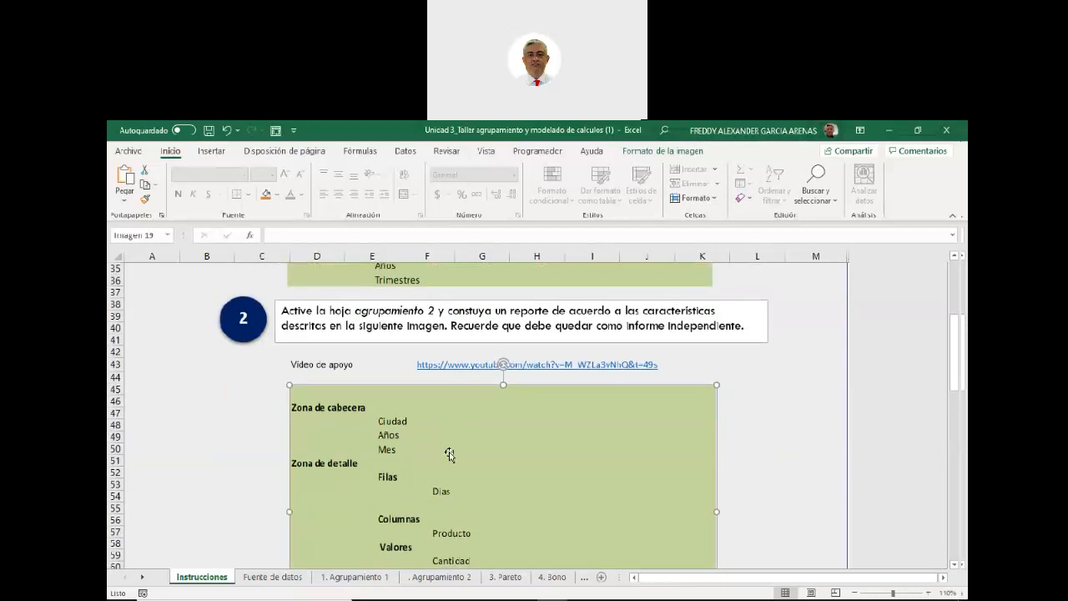
scroll(449, 454, down, 1)
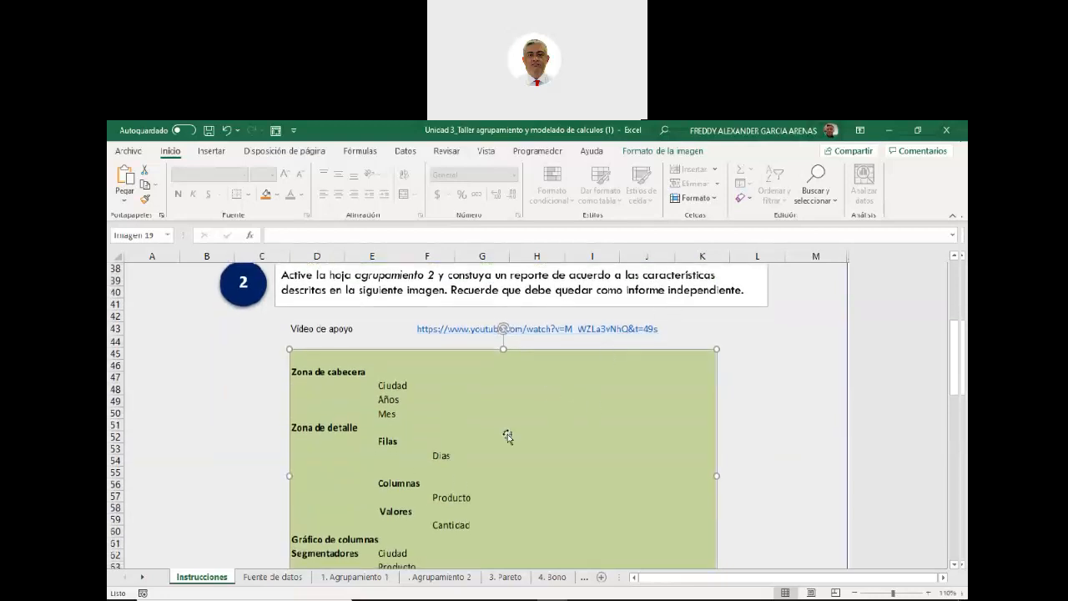
Switch to the Taller Unidad 2 workbook and inspect the fields of the Fecha pivot table on Hoja6
mouse_move(518, 597)
click(551, 588)
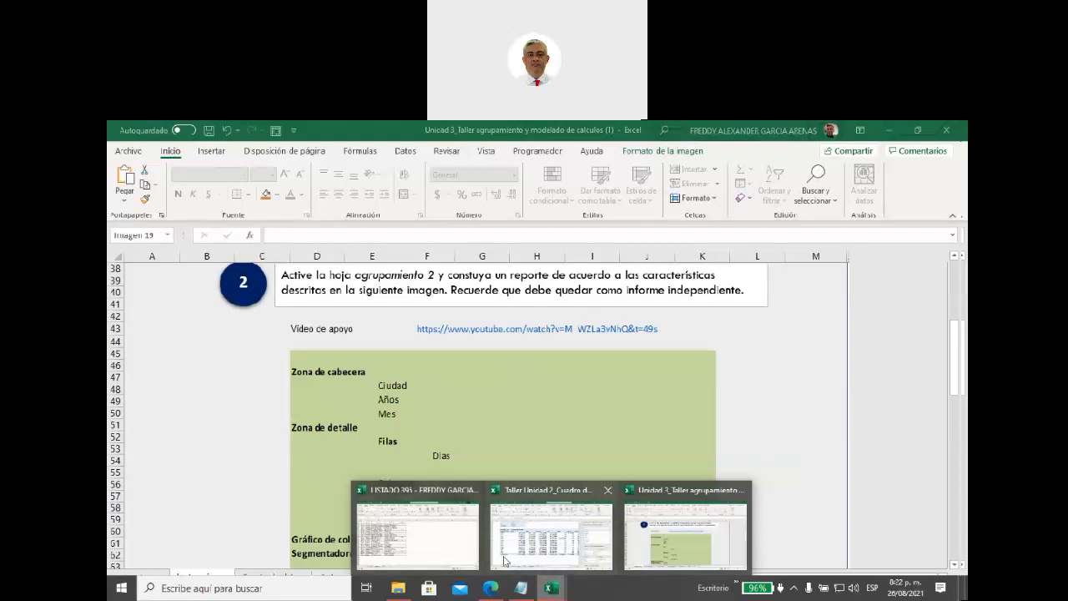
click(504, 560)
click(344, 577)
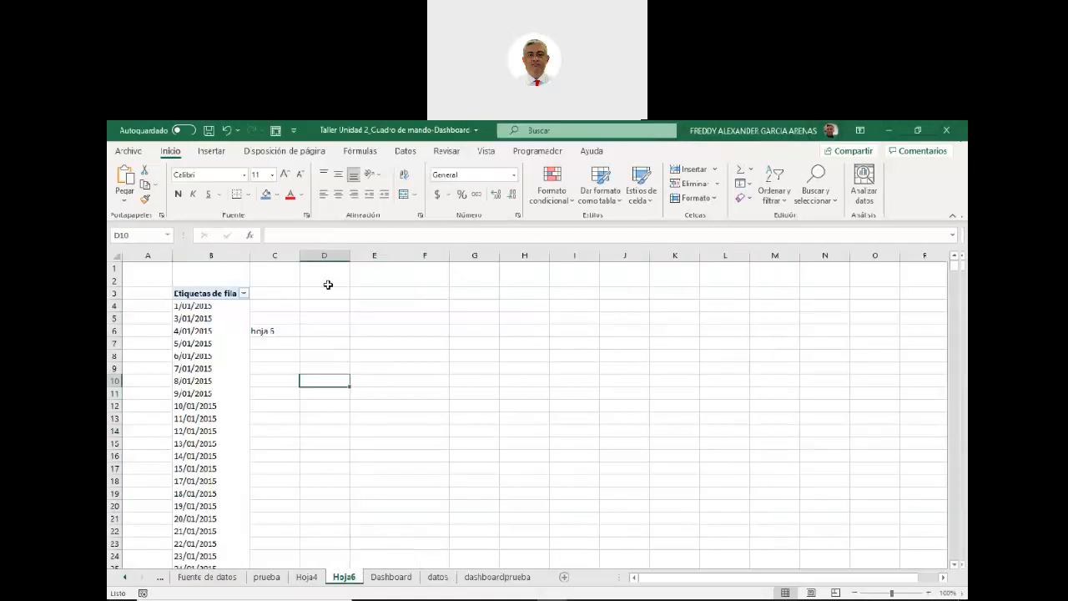
click(209, 338)
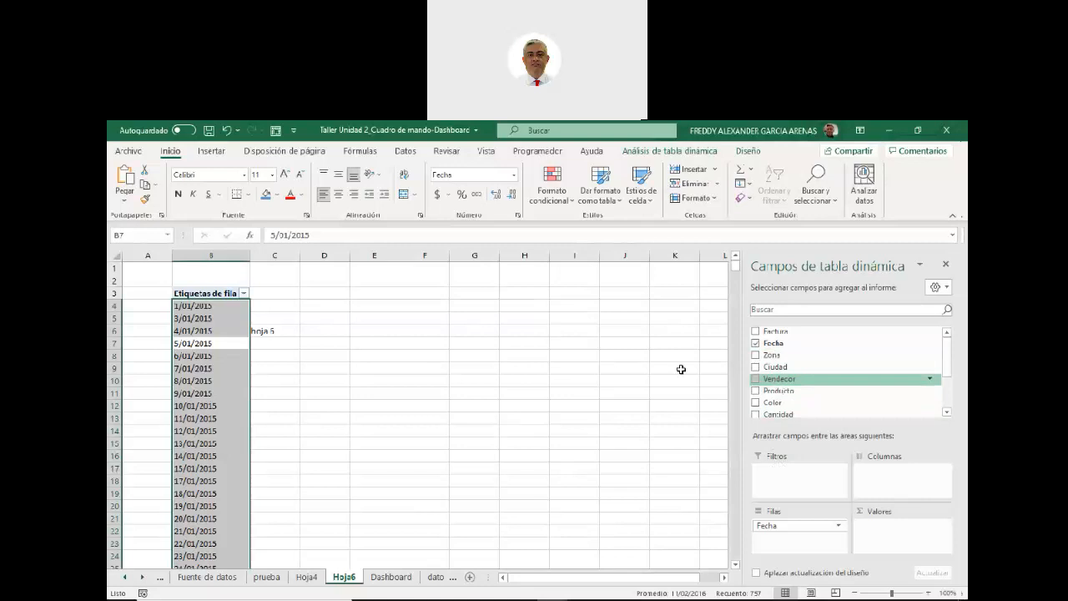
Return to the workshop's Instrucciones sheet and review the chart and slicer requirements for exercises 2 and 1
click(553, 593)
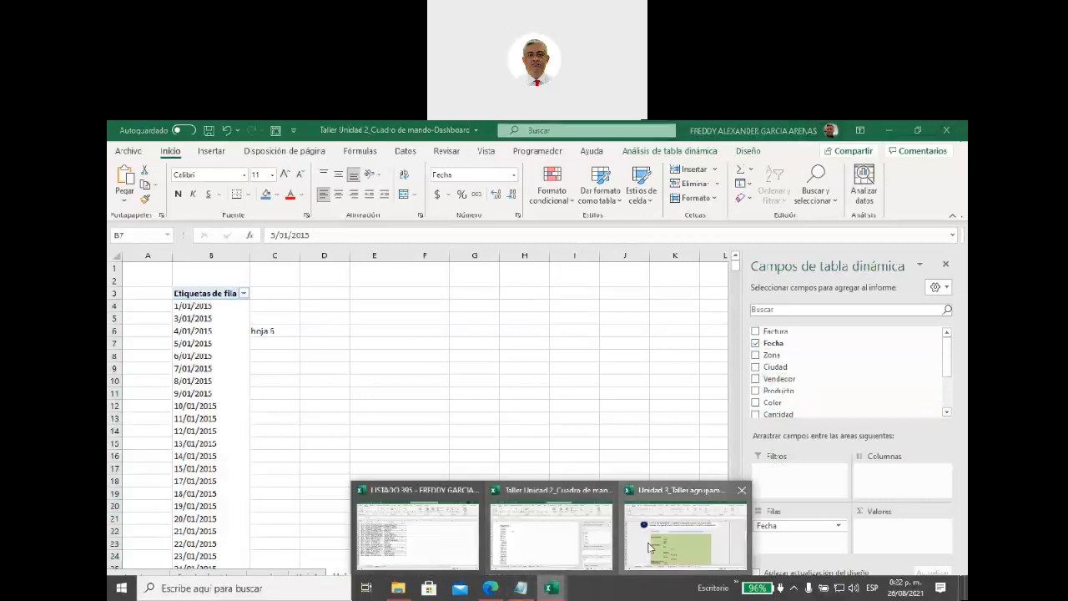
click(651, 546)
scroll(469, 460, down, 1)
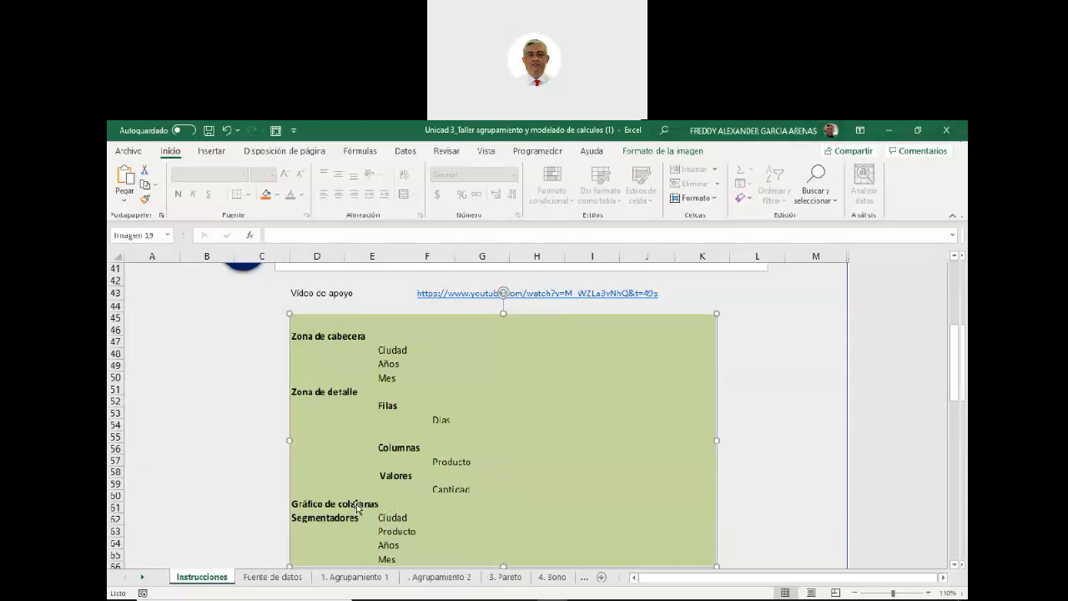
scroll(426, 493, up, 8)
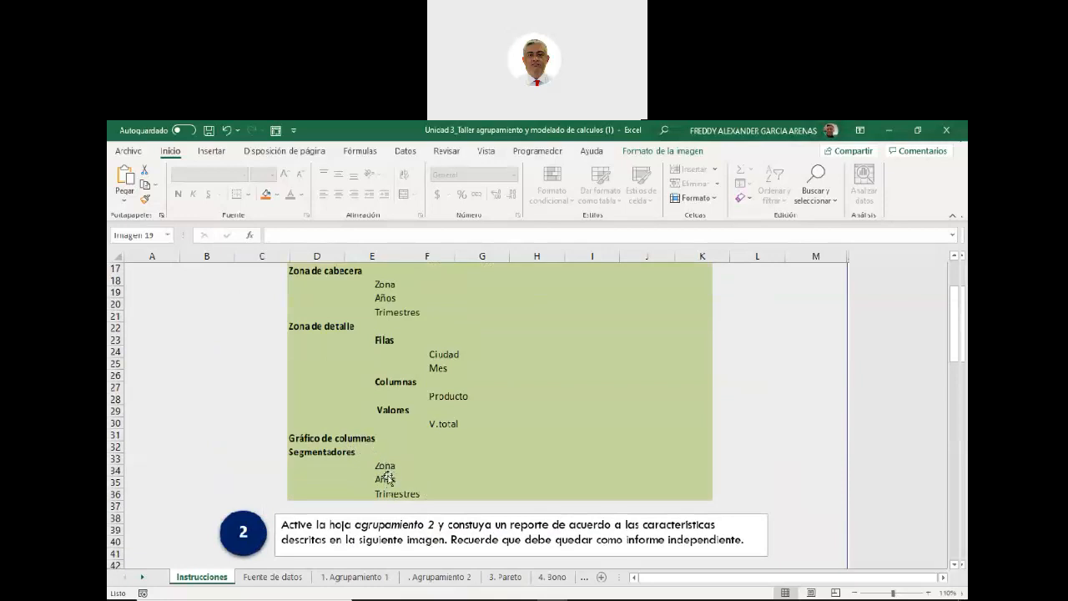
mouse_move(491, 596)
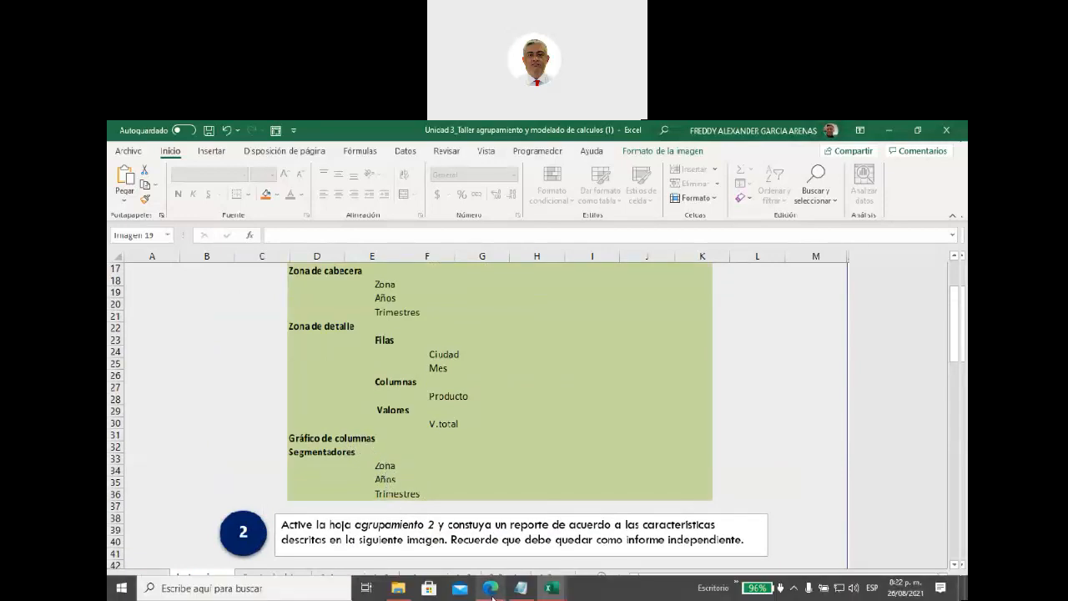
mouse_move(550, 587)
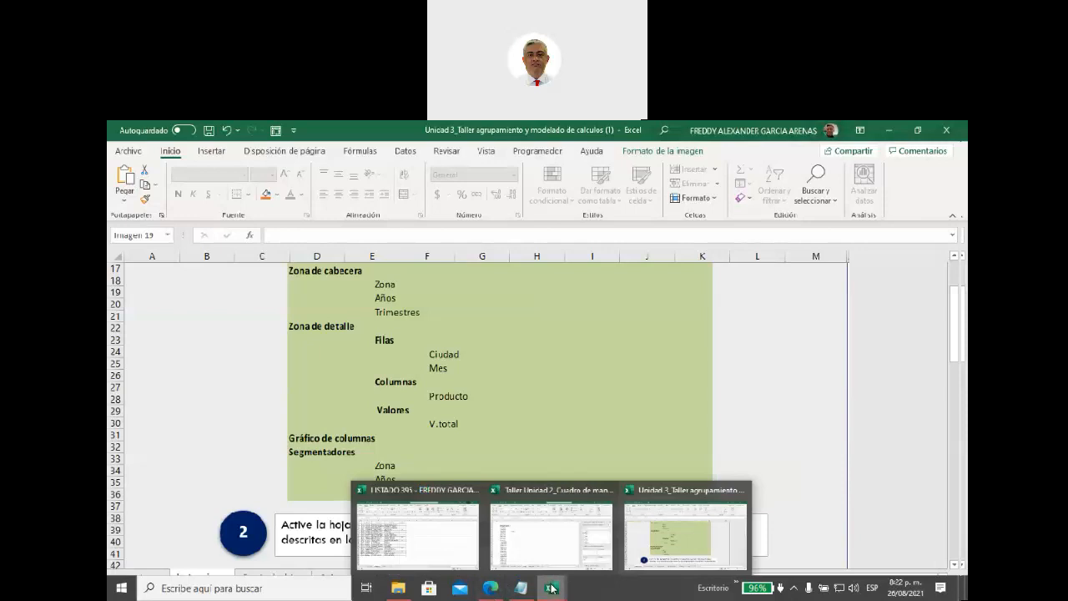
Switch to the Taller Unidad 2 workbook and insert a clustered column pivot chart from the pivot table on Hoja4
click(546, 546)
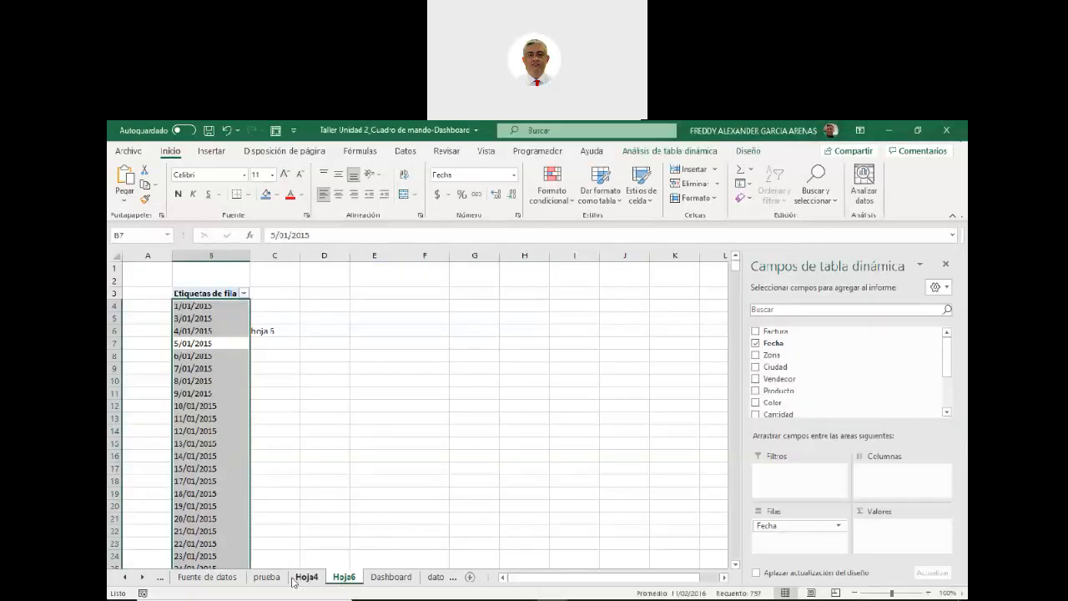
click(468, 523)
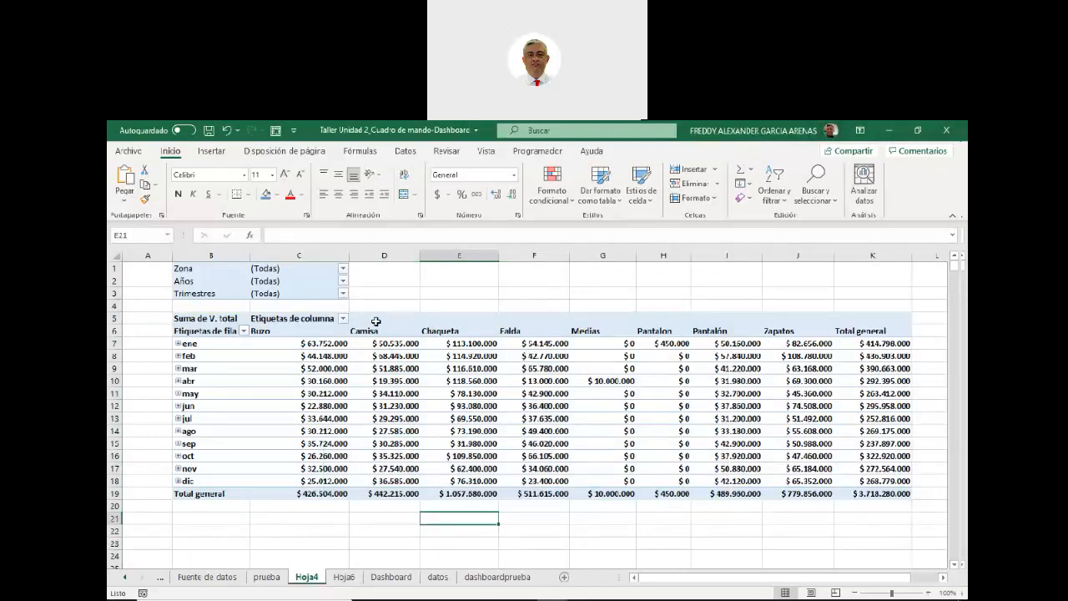
click(380, 329)
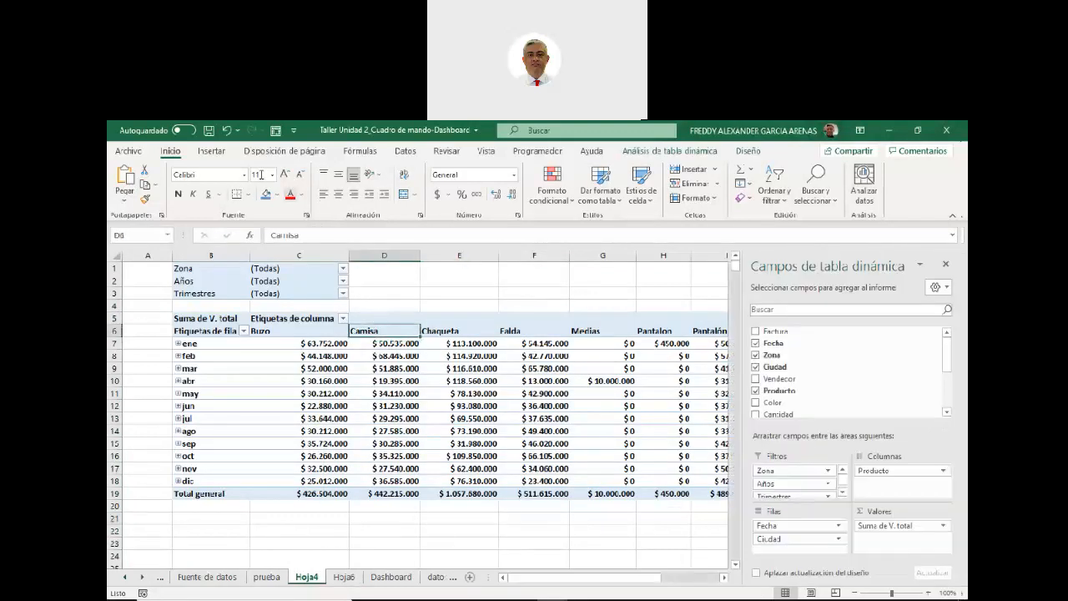
click(212, 152)
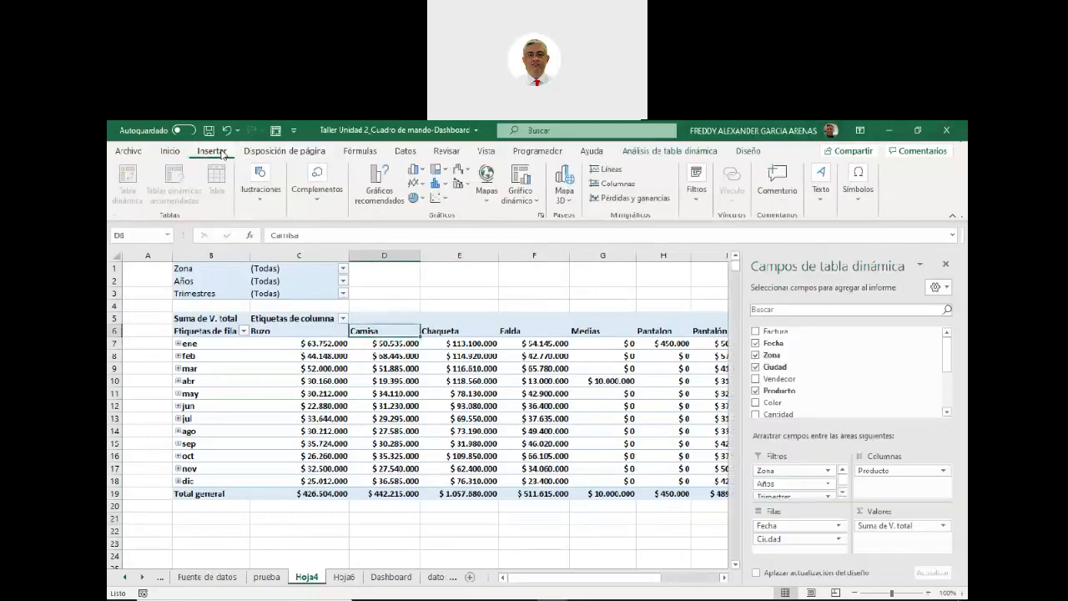
click(520, 200)
click(528, 215)
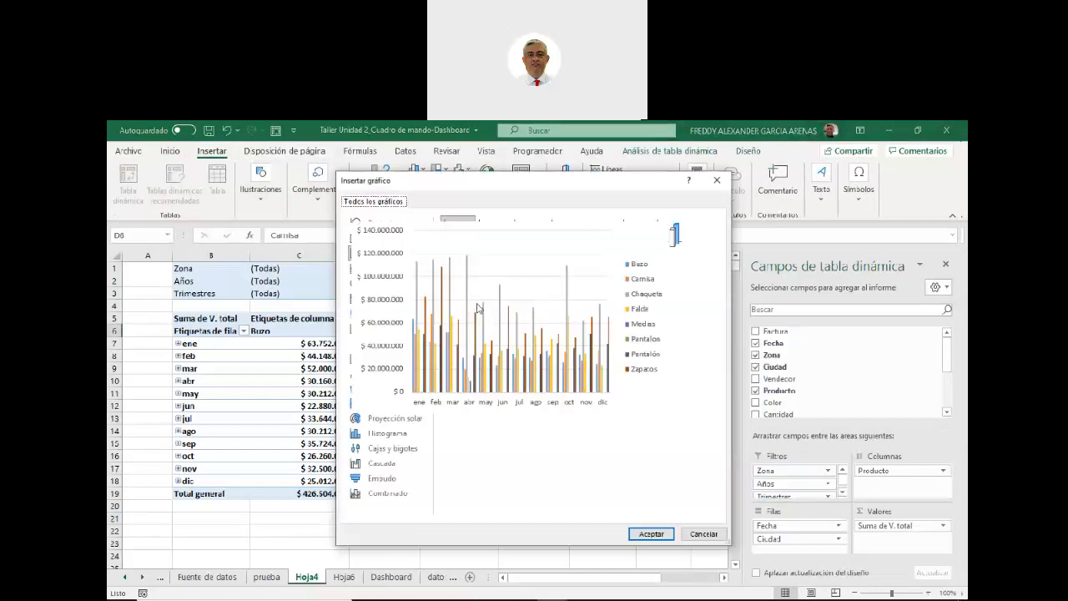
mouse_move(473, 295)
click(651, 533)
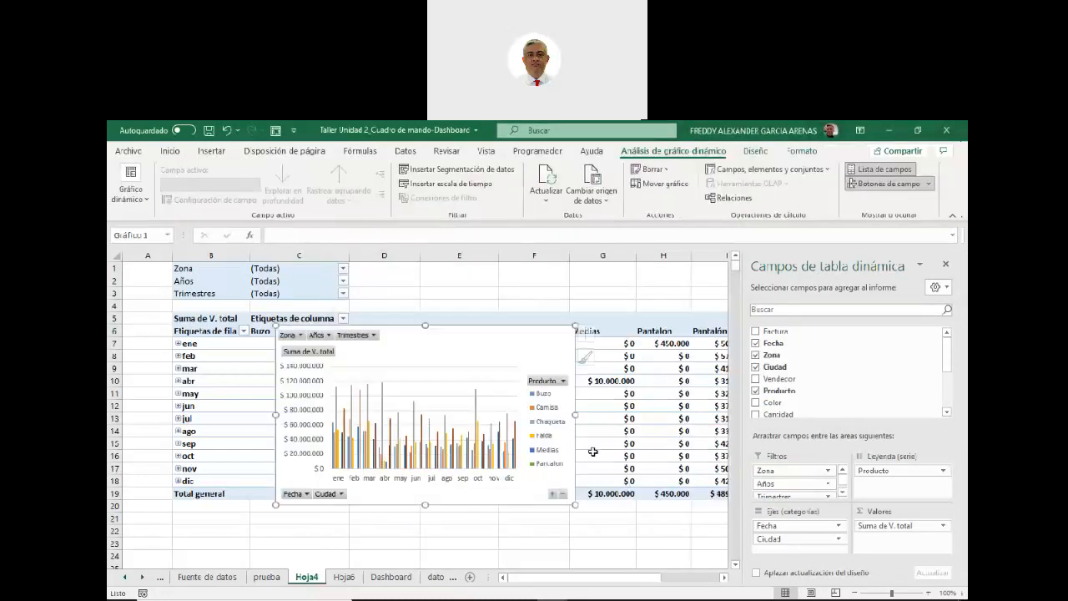
Move and enlarge the pivot chart to cover about A1:F21, and hide all its field buttons
drag(414, 348, 262, 281)
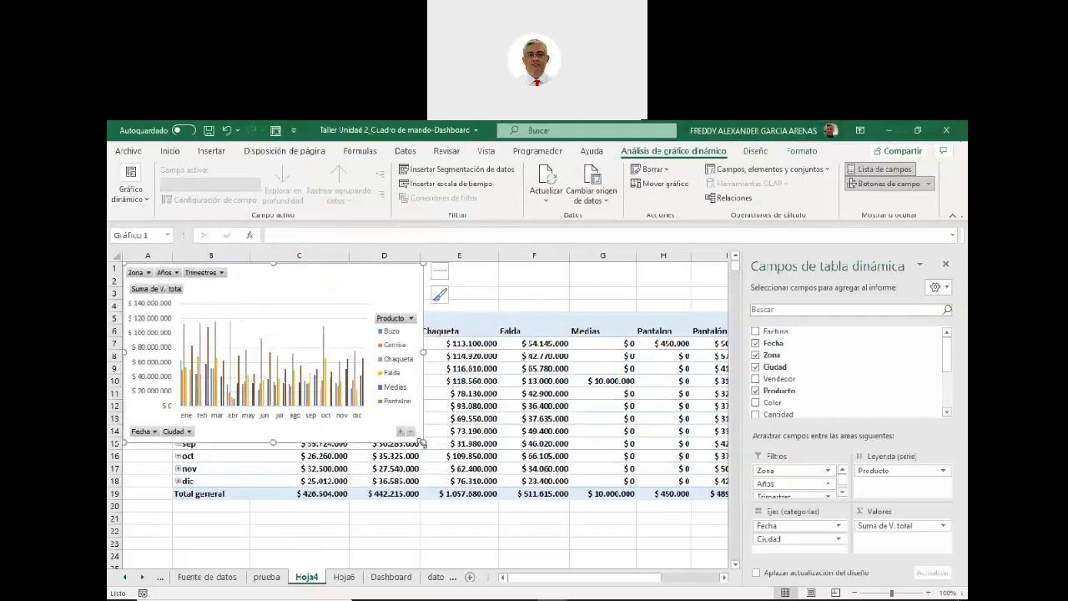
drag(424, 443, 568, 526)
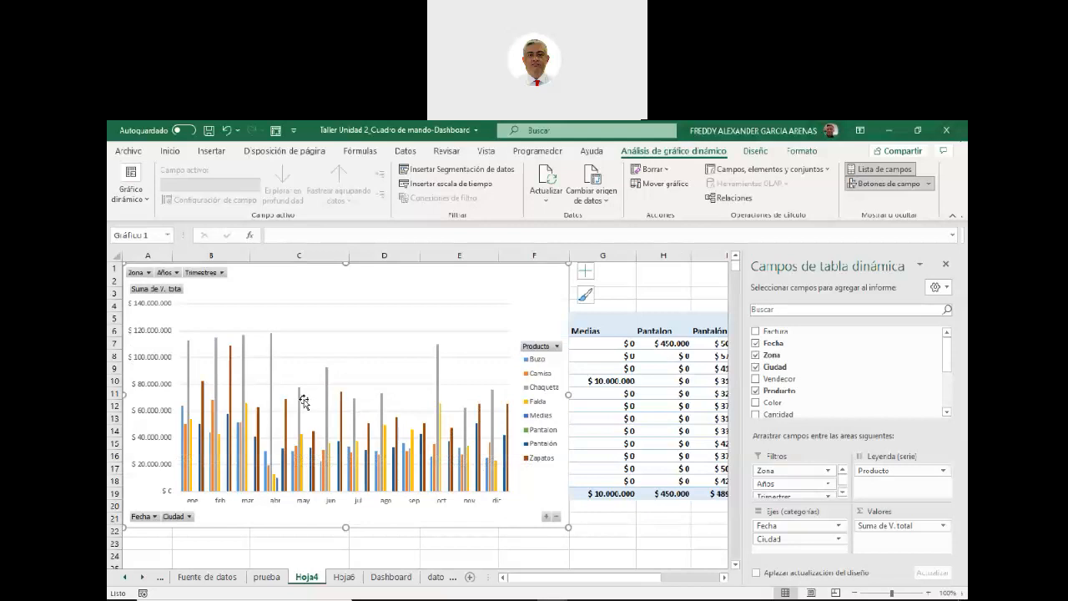
click(153, 517)
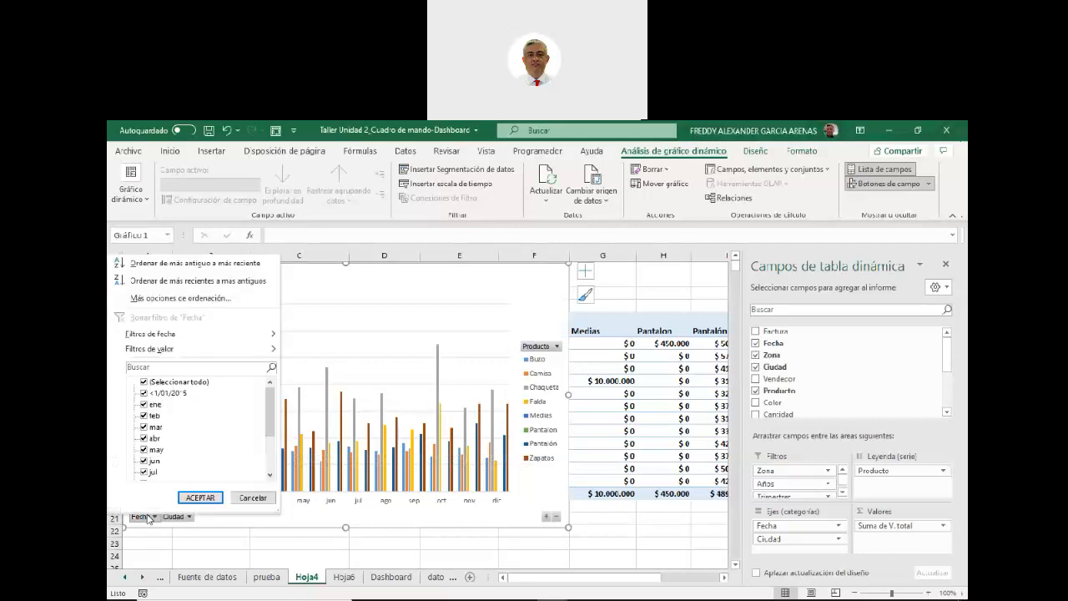
click(194, 547)
right_click(153, 517)
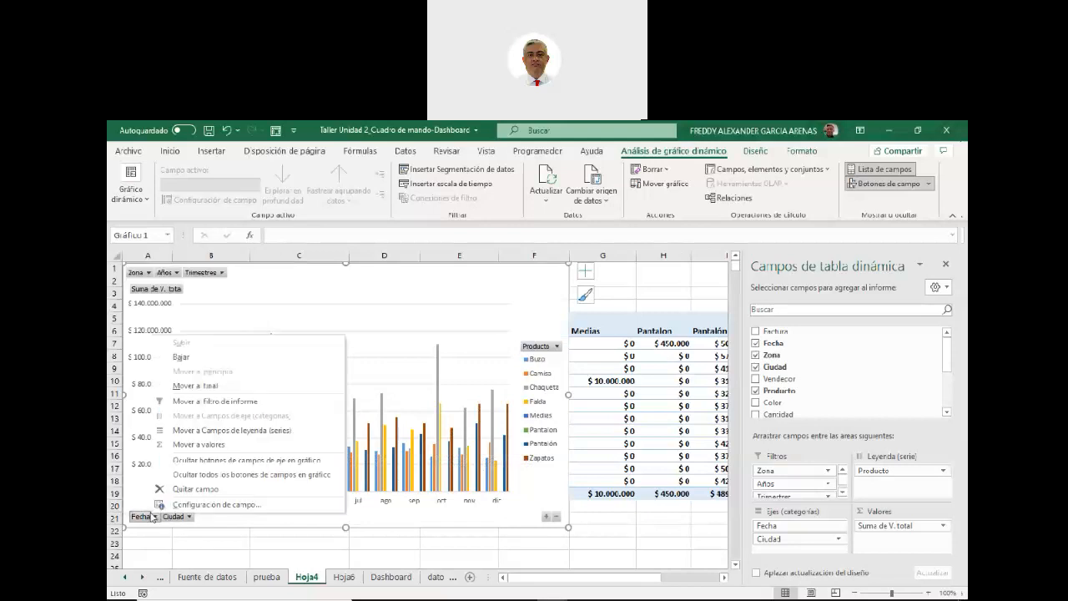
click(228, 476)
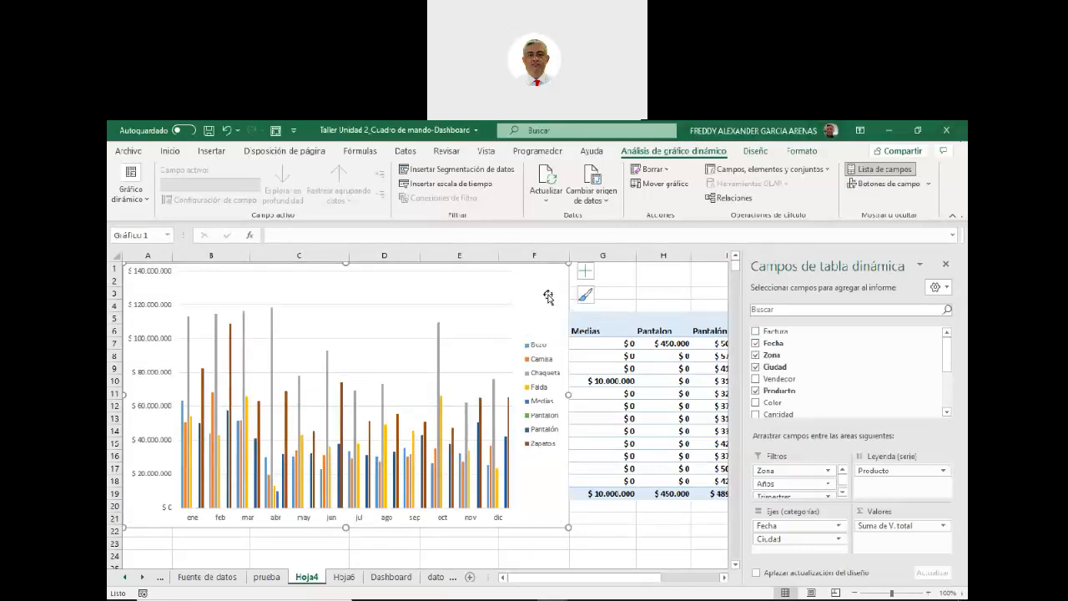
Check the slicers required for exercise 1 in the workshop workbook, and close the pivot field list on Hoja4
mouse_move(539, 594)
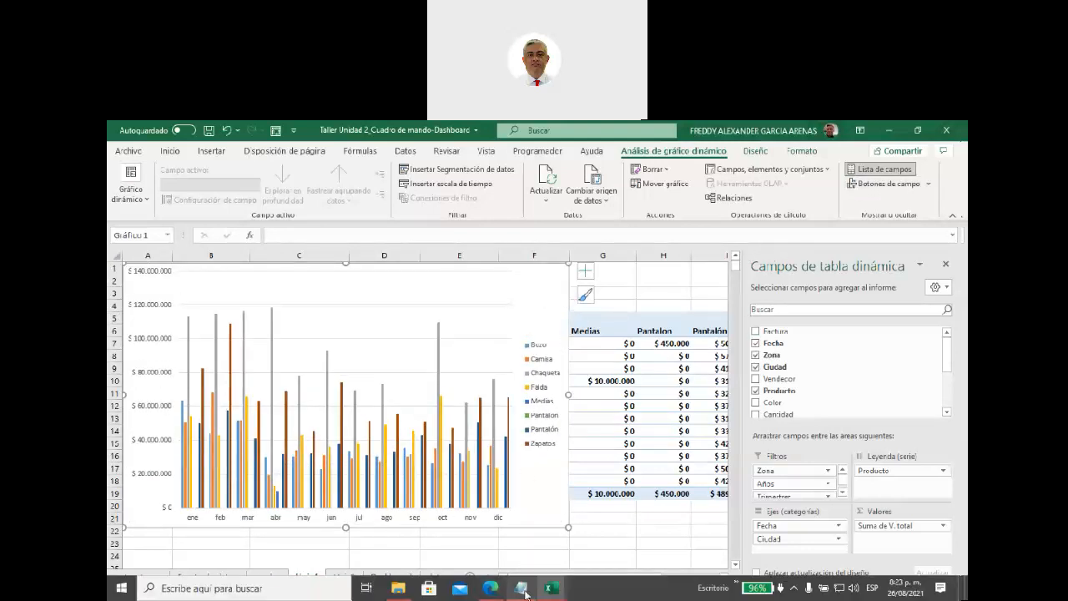
click(680, 530)
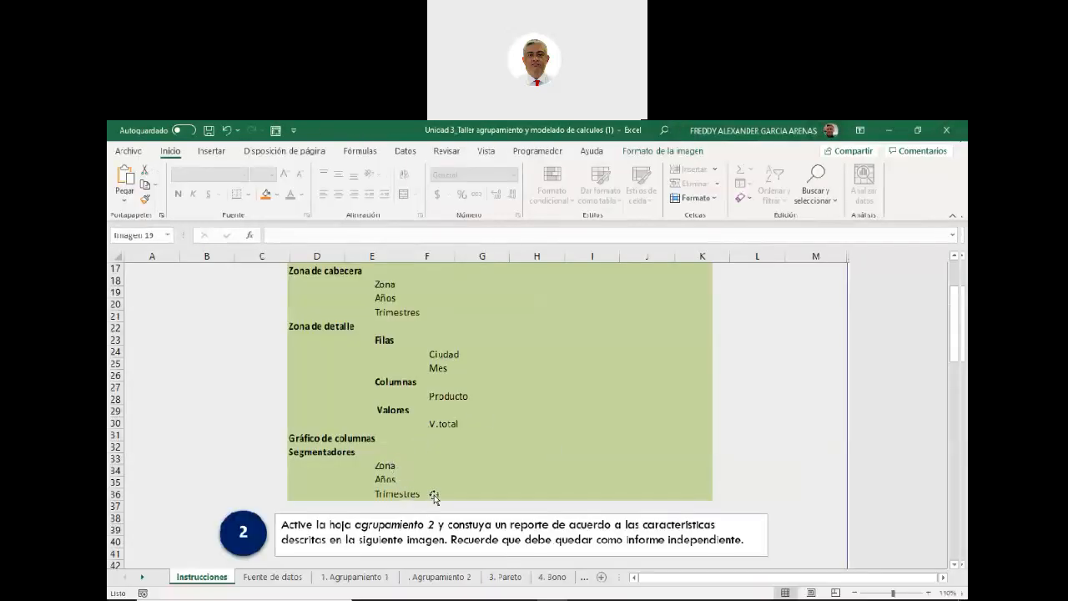
click(887, 131)
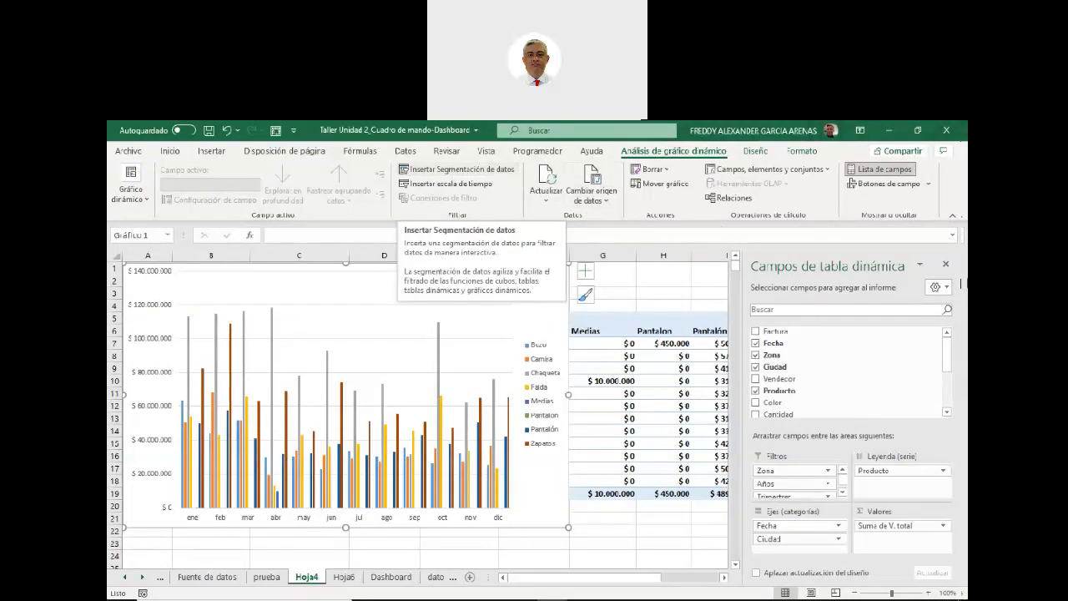
click(946, 264)
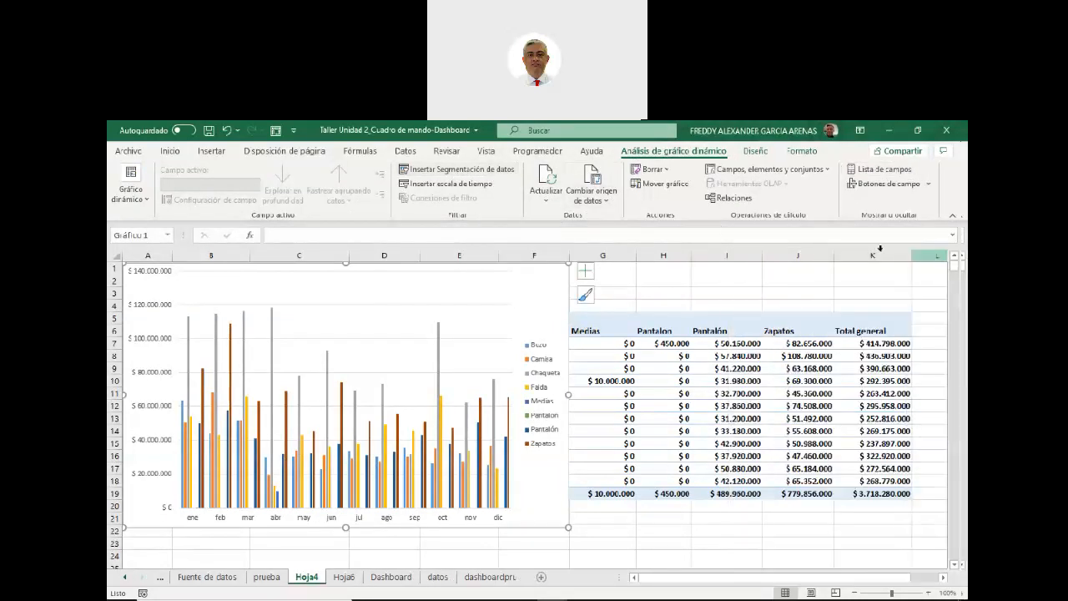
click(464, 173)
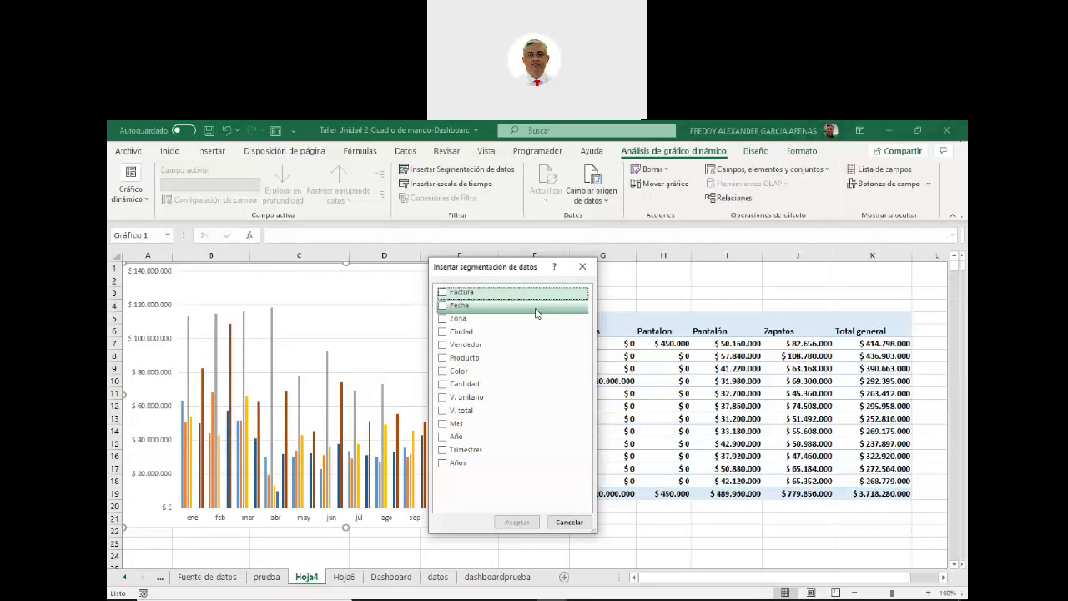
click(441, 440)
click(443, 452)
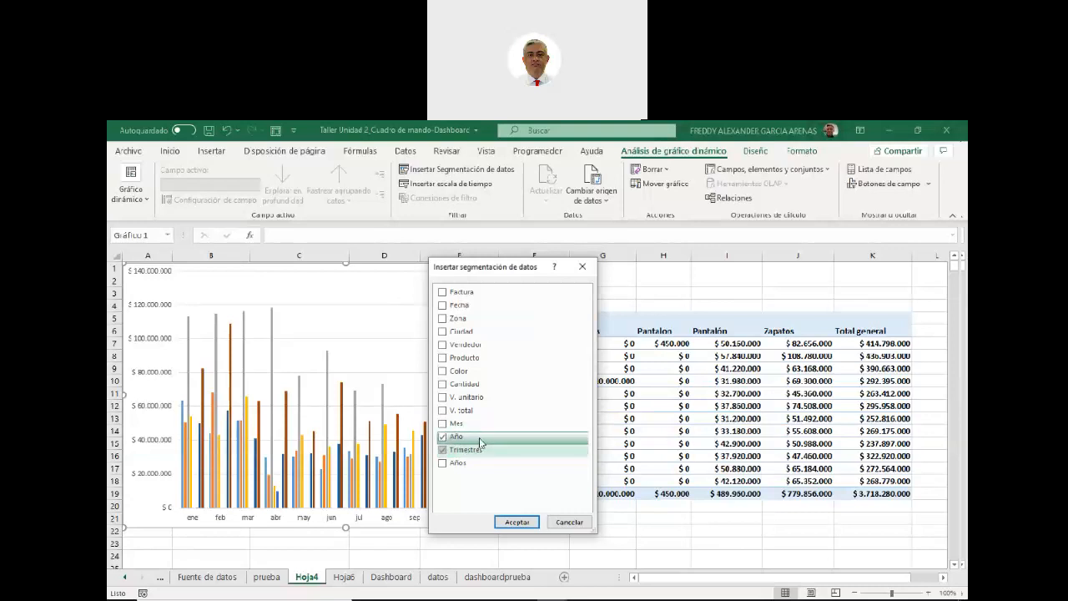
click(554, 592)
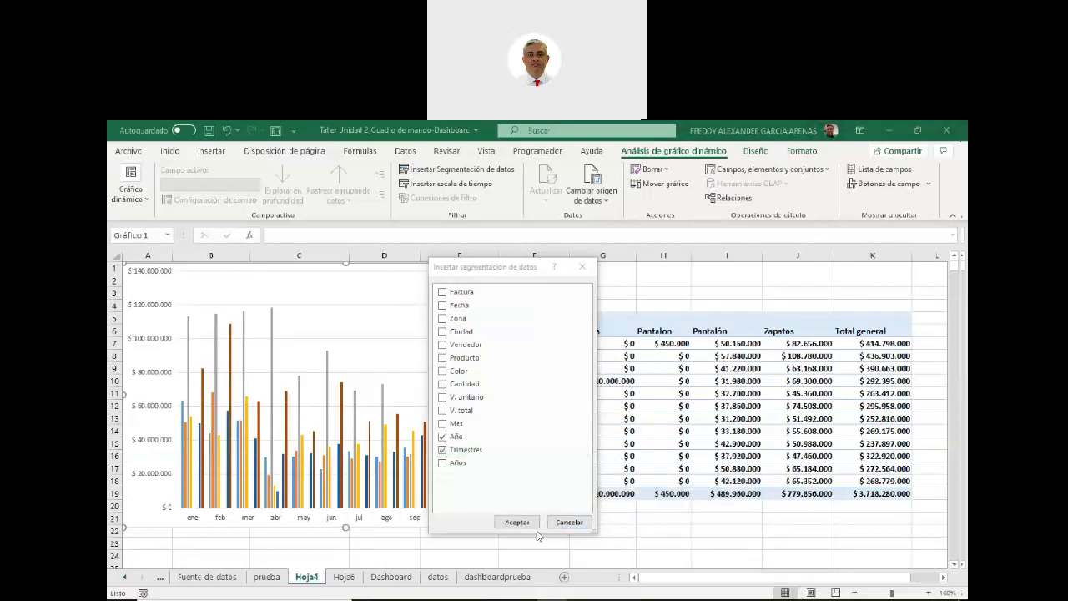
click(569, 522)
mouse_move(551, 598)
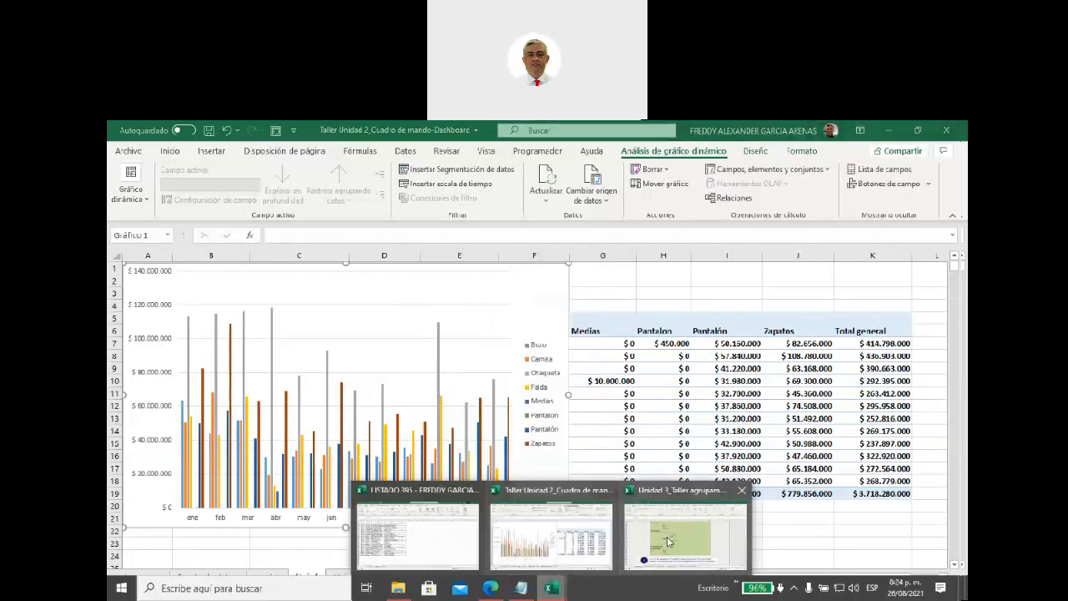
Recheck the slicers listed for exercise 1, and insert Zona, Año and Trimestres slicers for the pivot chart on Hoja4
click(668, 542)
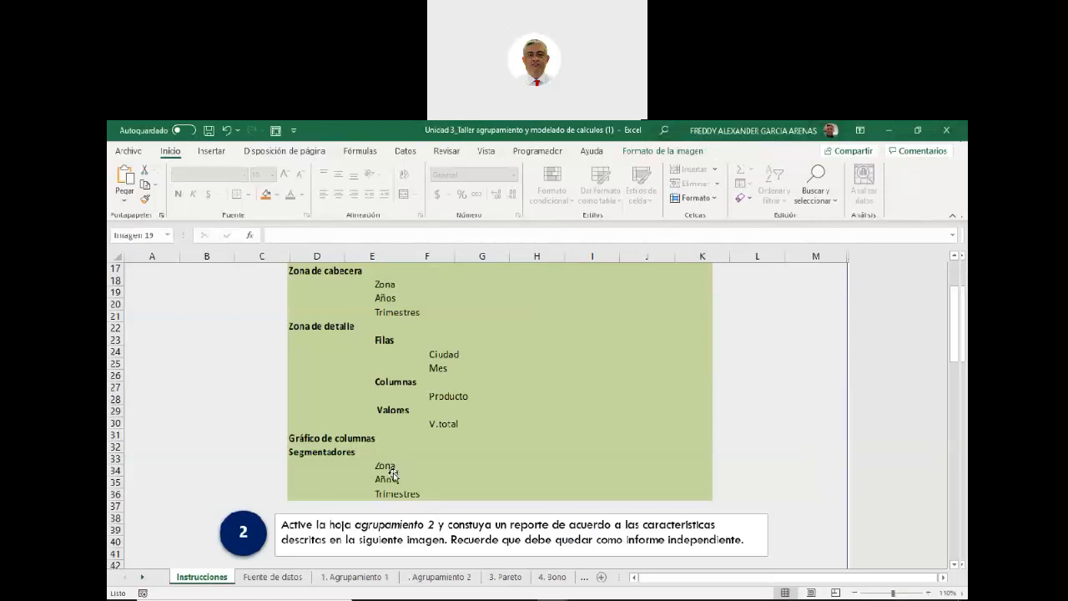
click(892, 131)
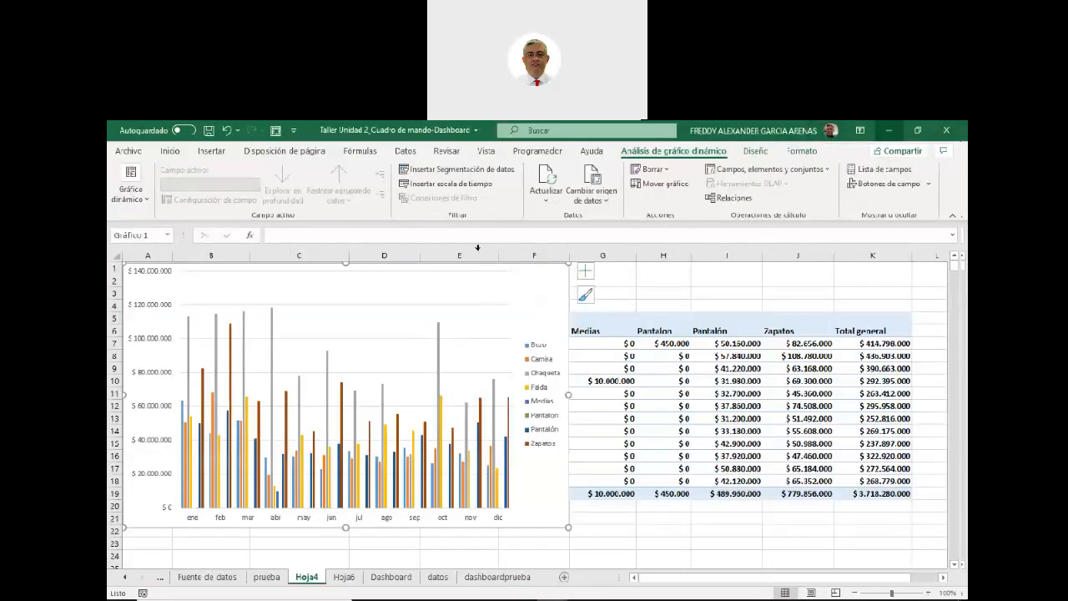
click(442, 168)
click(455, 318)
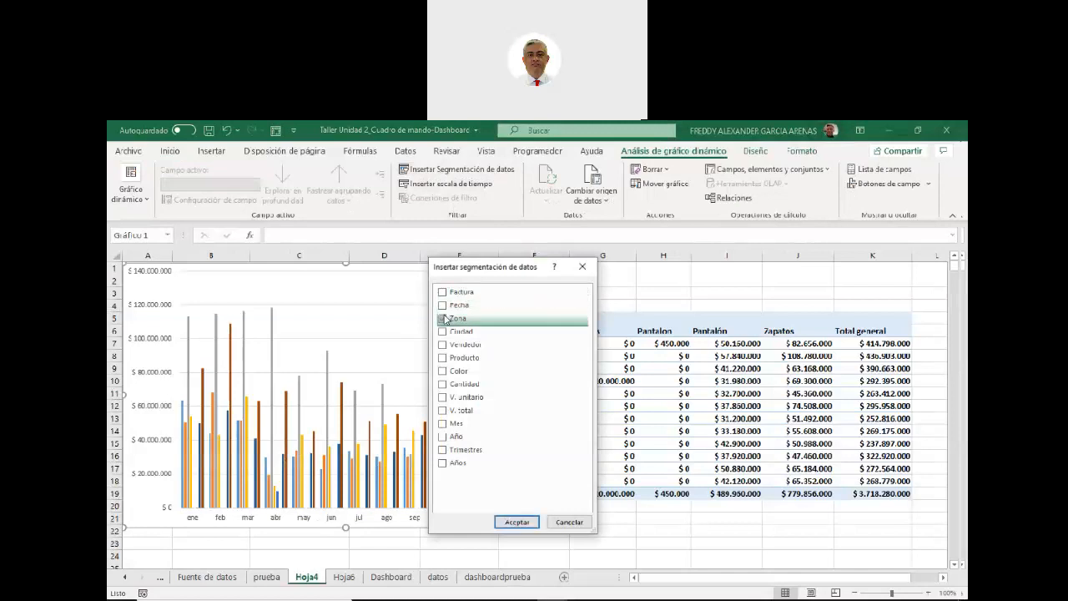
click(443, 436)
click(443, 462)
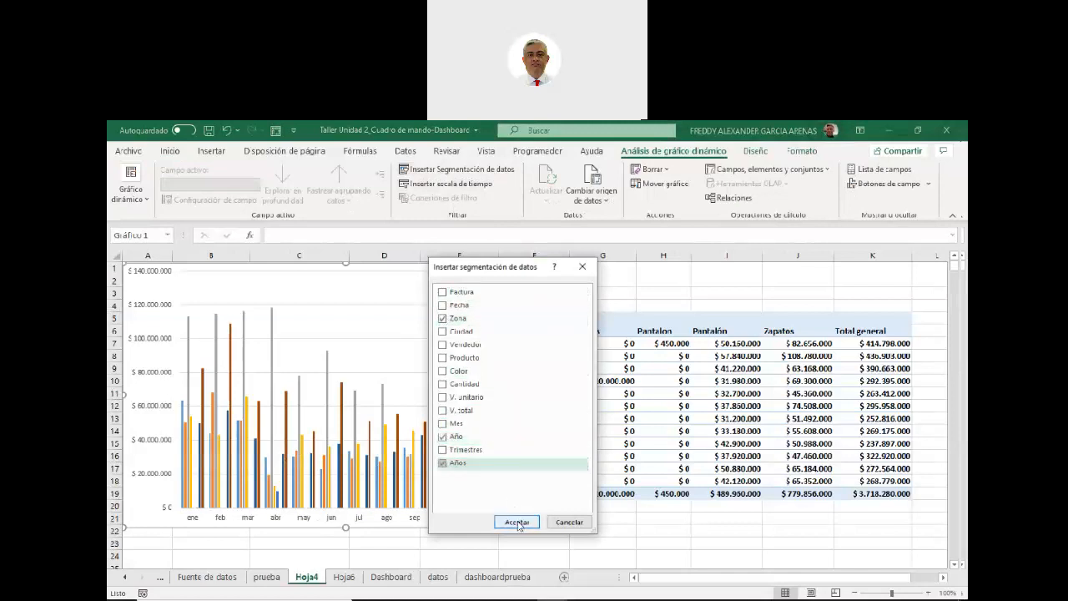
click(443, 451)
click(443, 464)
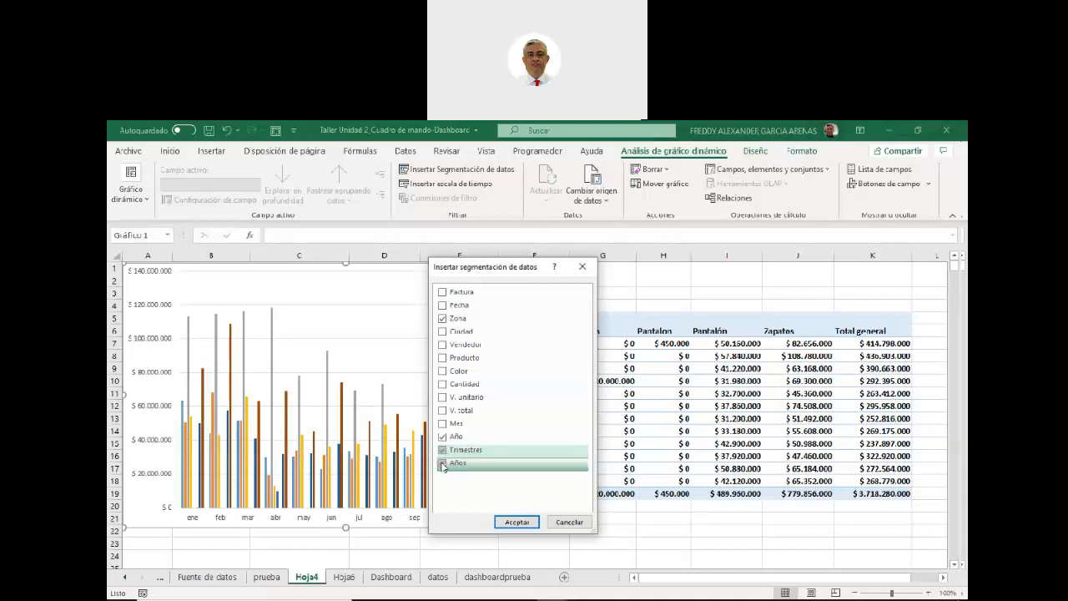
click(504, 519)
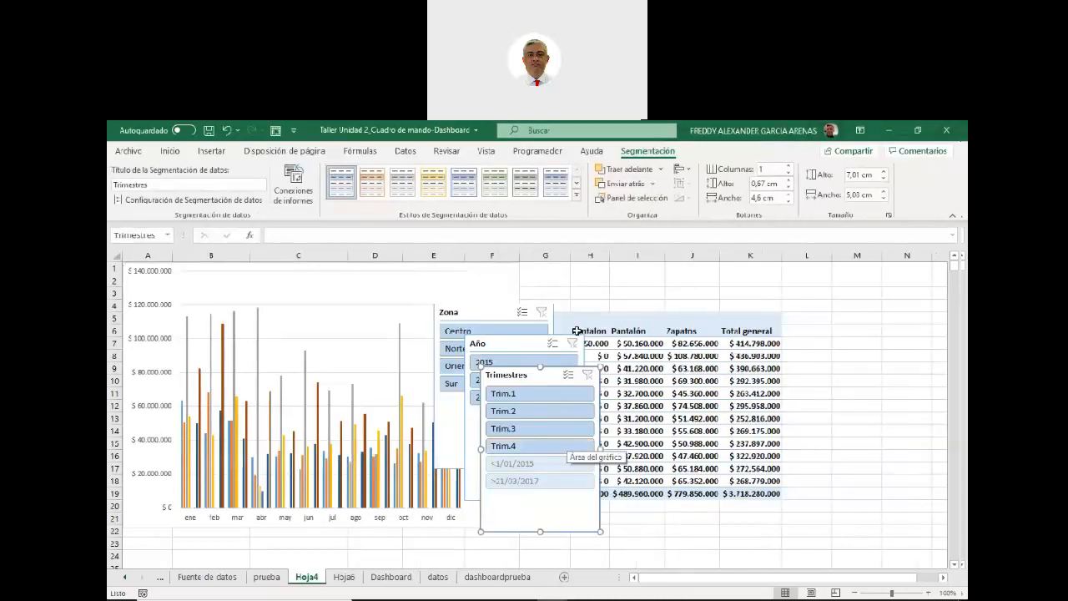
Line up the slicers side by side from column G beside the chart's upper edge, in the order Zona, Trimestres, Año
drag(496, 312, 579, 272)
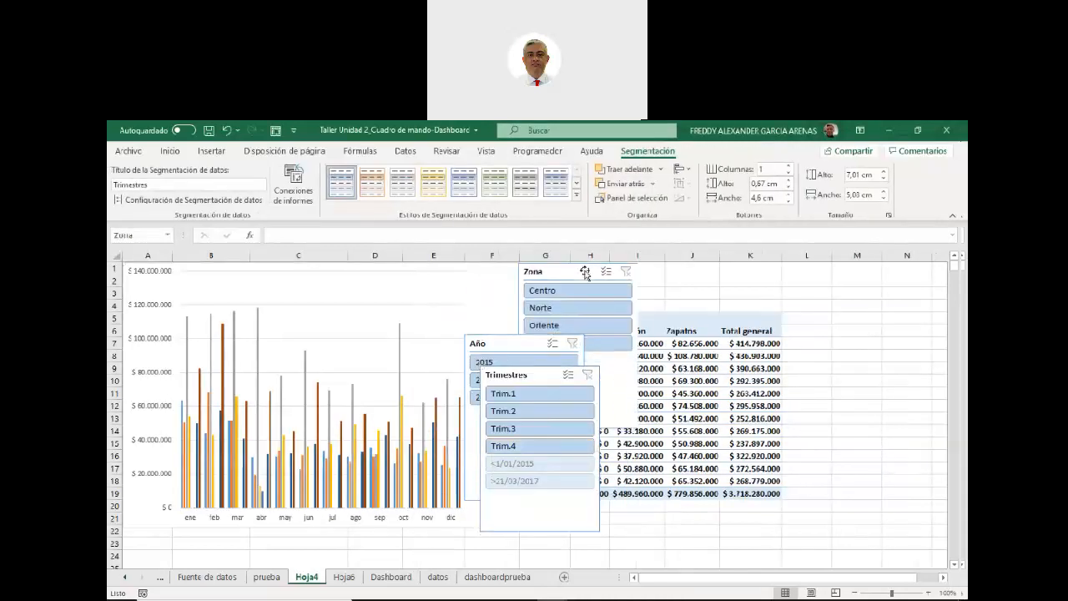
drag(503, 344, 707, 331)
click(549, 376)
drag(550, 376, 590, 437)
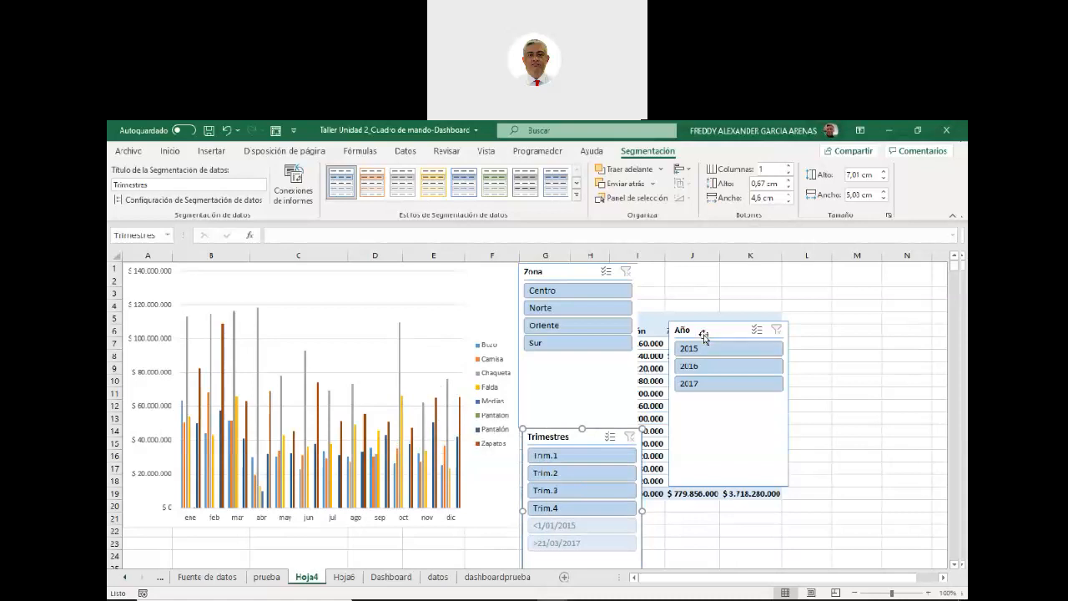
drag(706, 331, 842, 260)
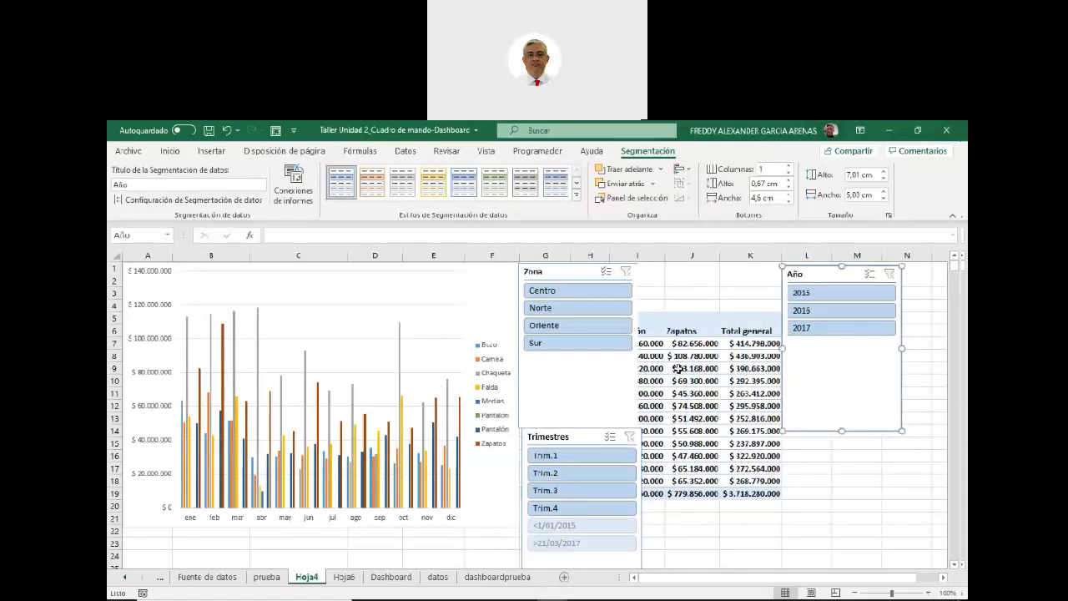
click(578, 436)
drag(615, 393, 697, 274)
drag(815, 276, 793, 273)
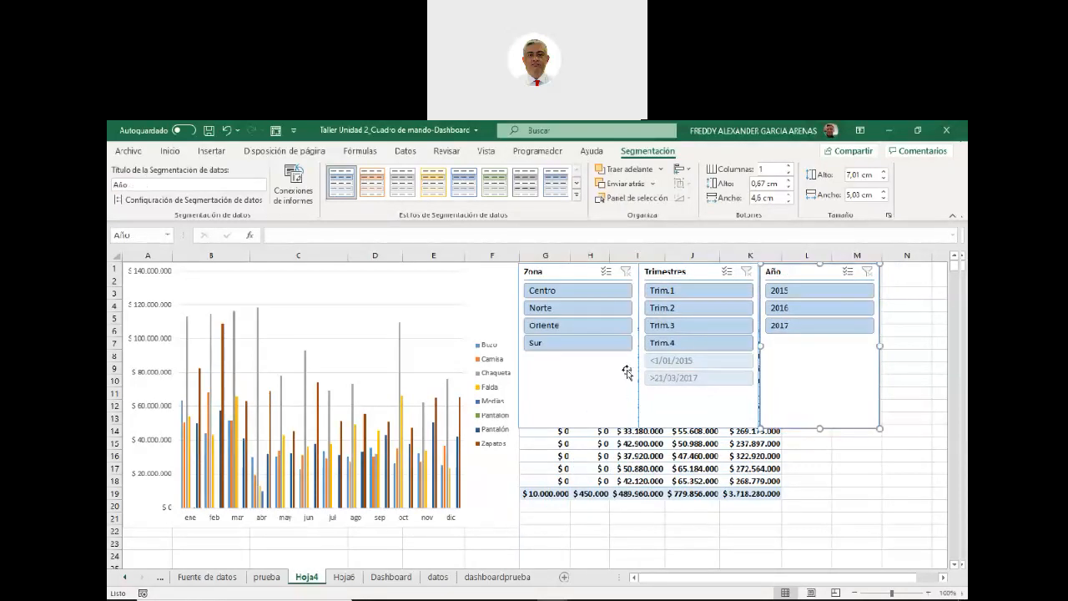
Switch to the Unidad 3 workshop workbook and read through the Instrucciones sheet from exercise 1 to exercise 5
mouse_move(504, 599)
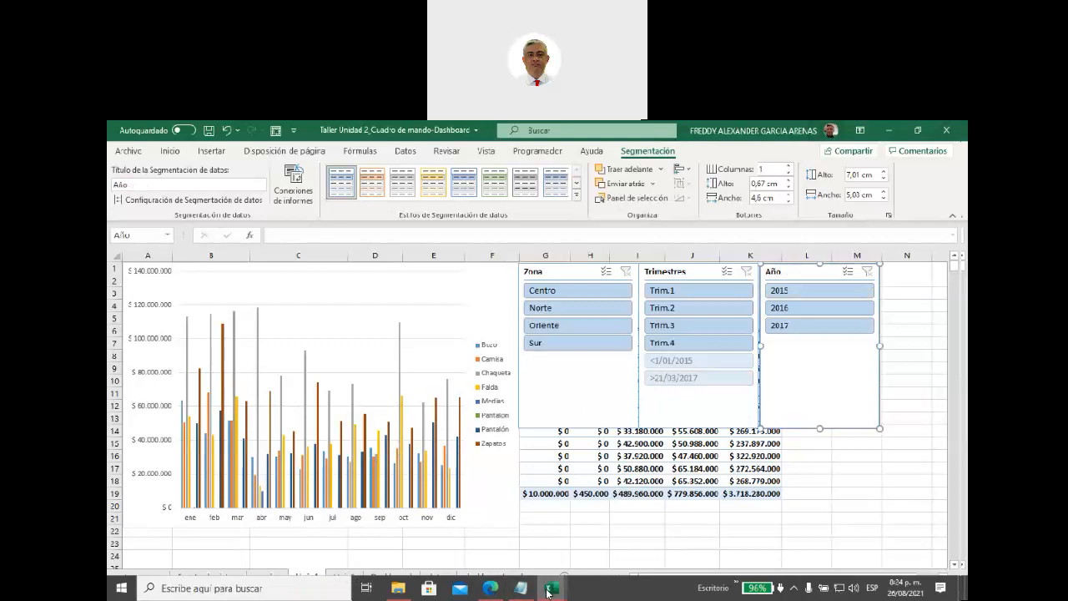
mouse_move(549, 595)
click(643, 544)
scroll(496, 432, up, 1)
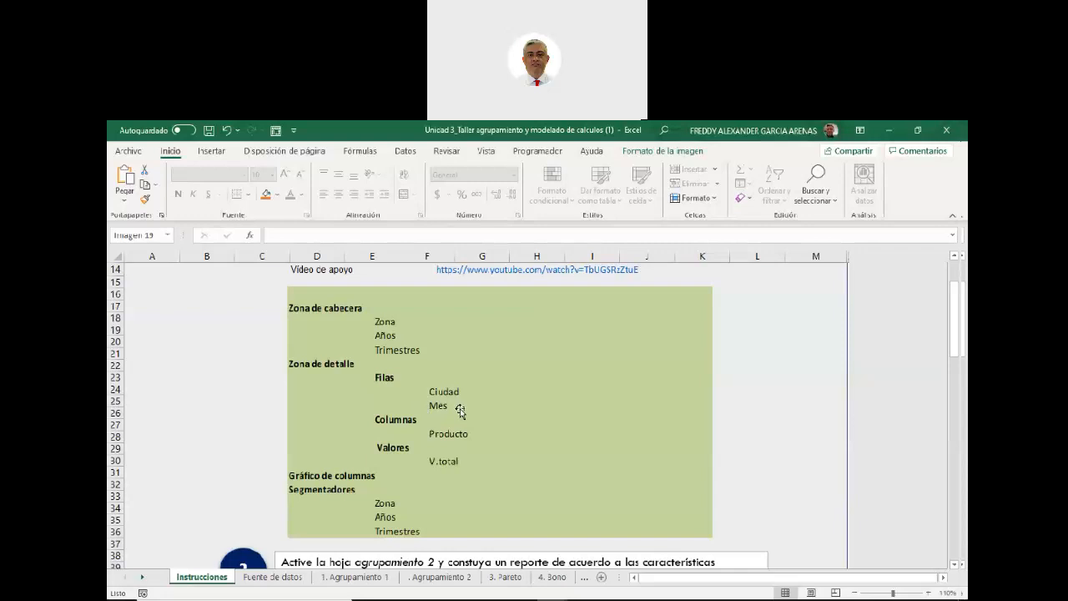
scroll(460, 410, down, 8)
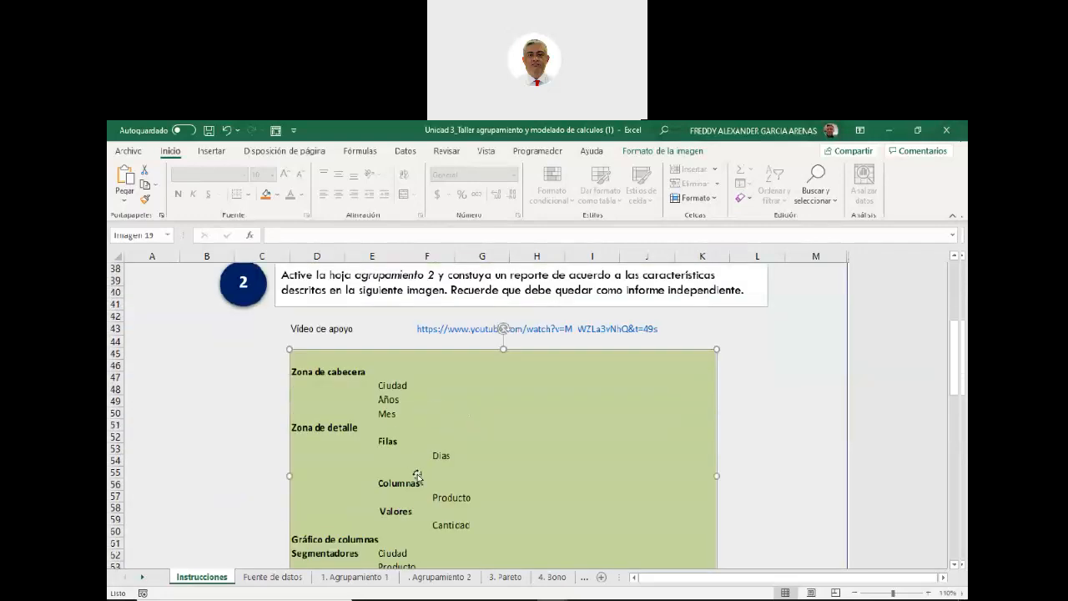
scroll(420, 455, down, 2)
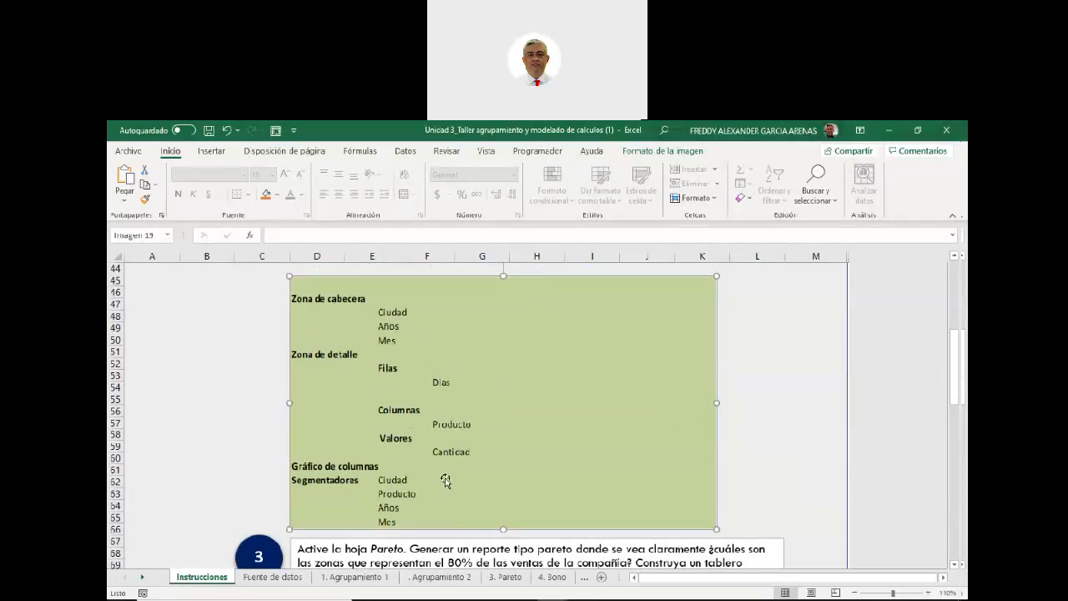
scroll(446, 481, down, 6)
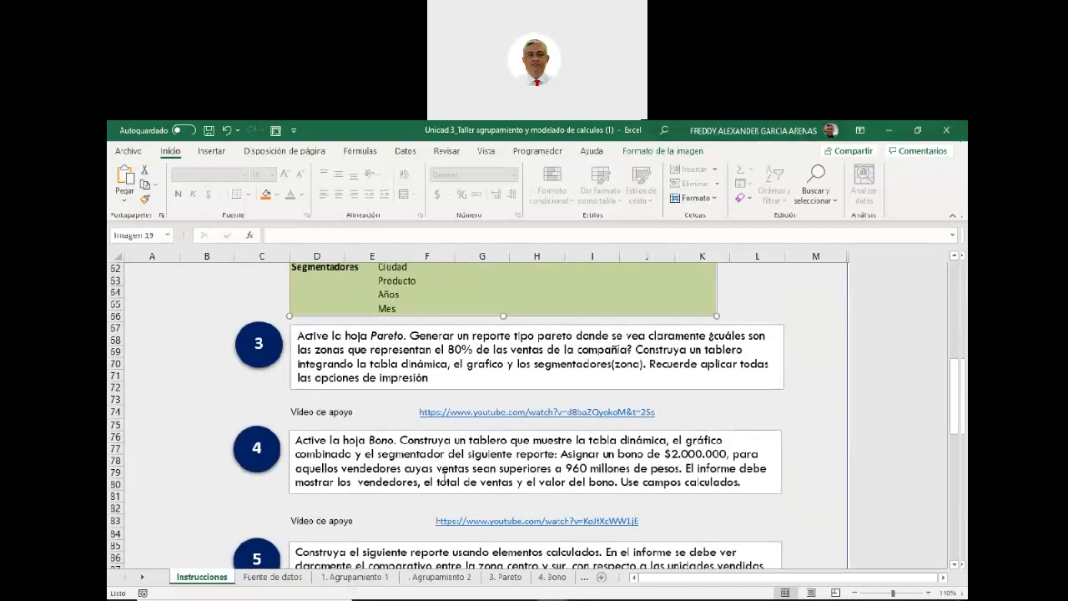
scroll(443, 474, down, 1)
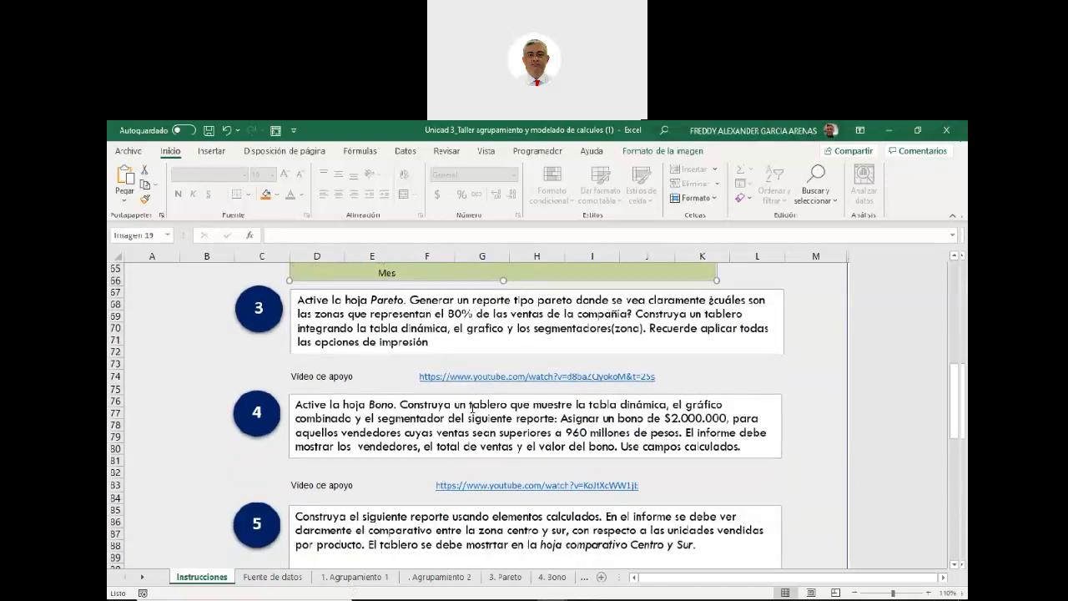
Compare the layout, chart and slicer requirements of exercises 1 and 2 on the Instrucciones sheet
scroll(370, 492, up, 6)
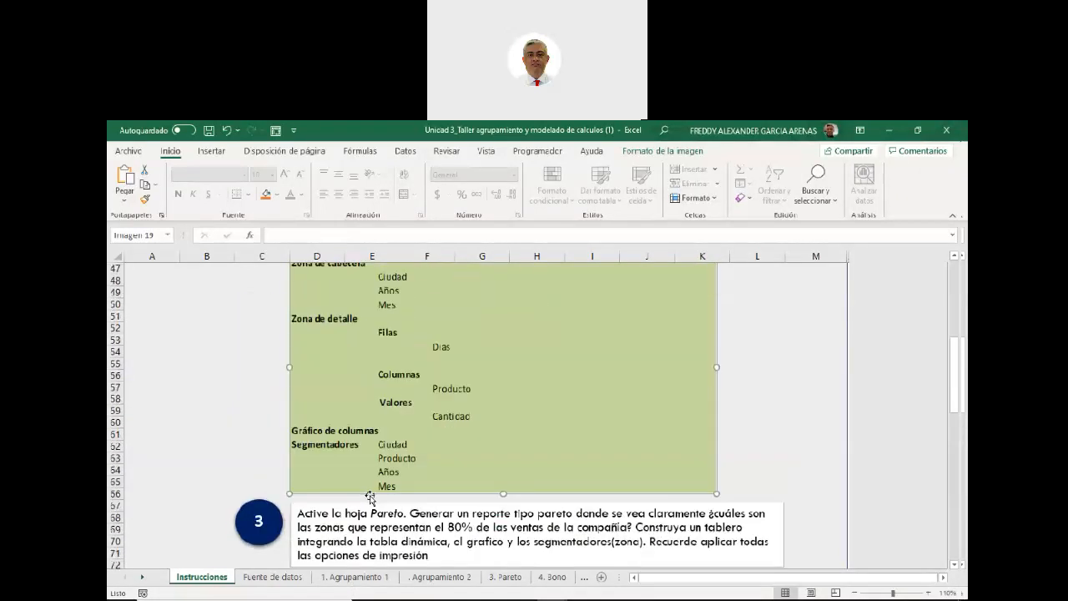
scroll(370, 496, up, 11)
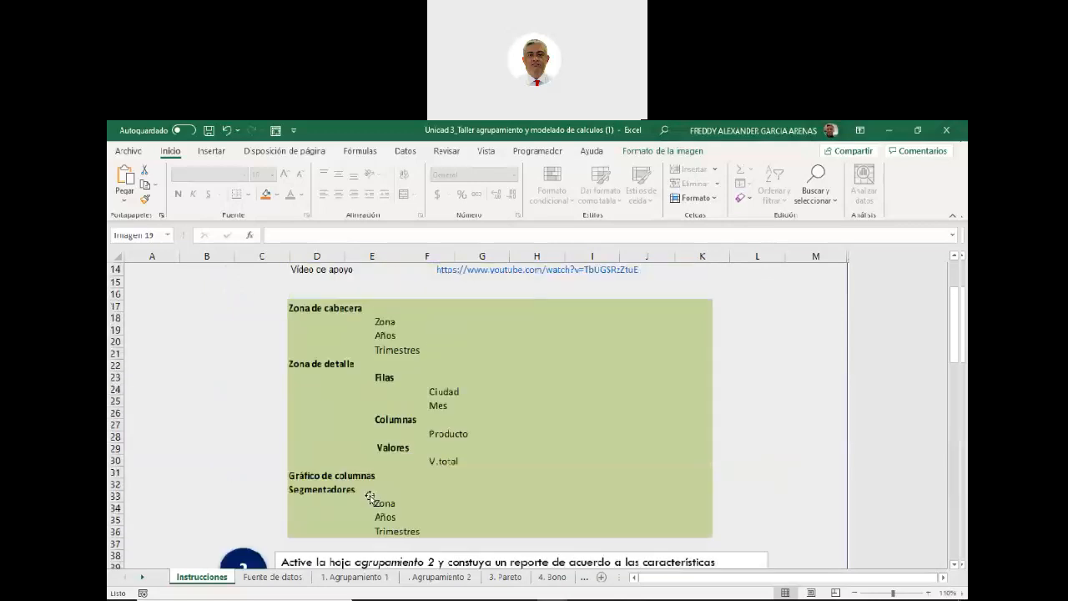
scroll(370, 496, up, 2)
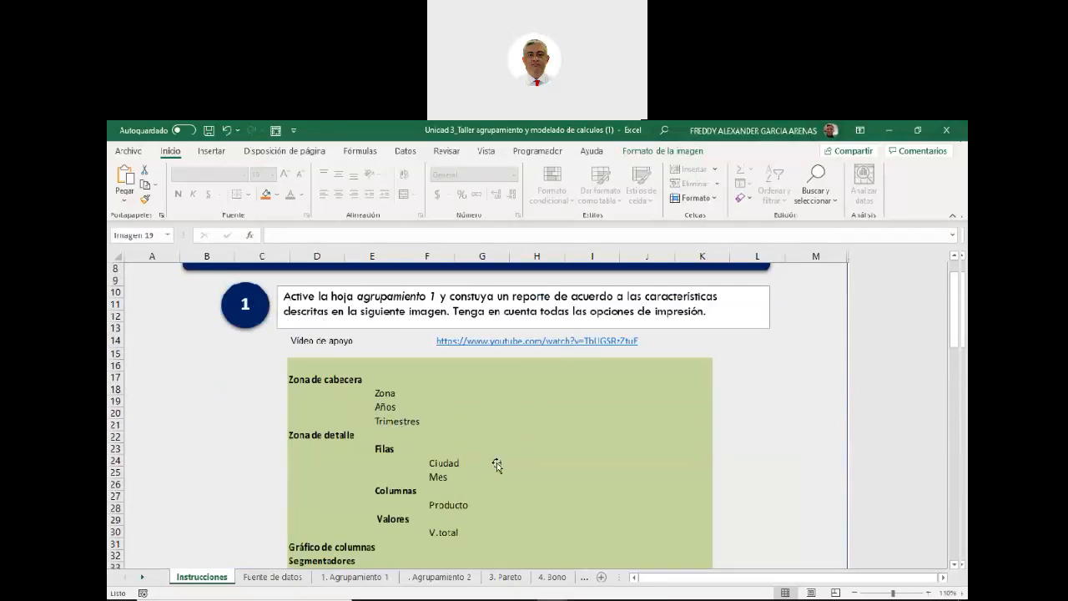
scroll(497, 465, down, 11)
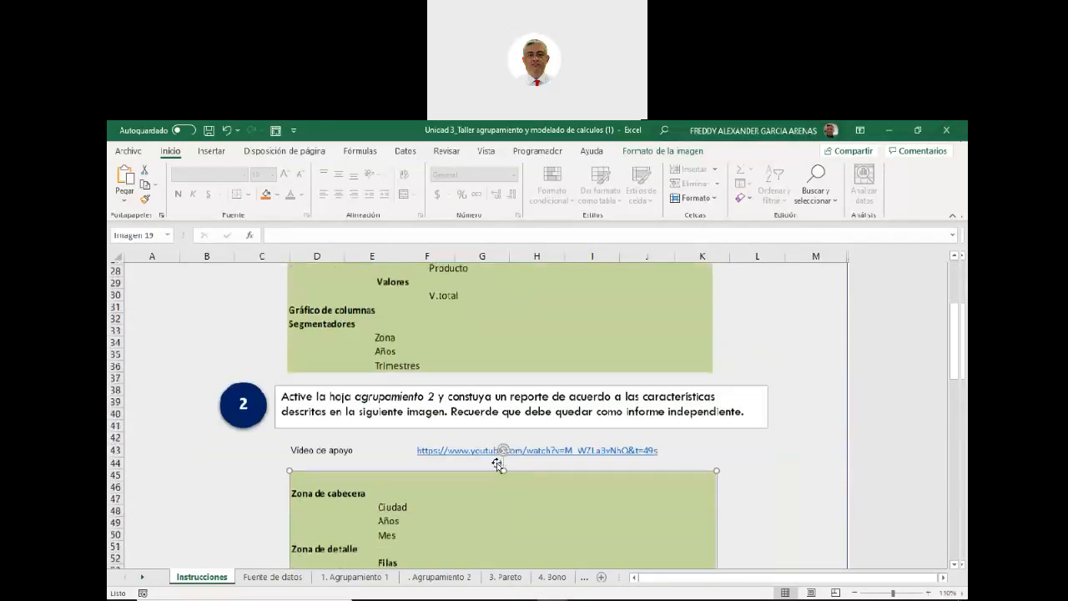
scroll(496, 465, down, 1)
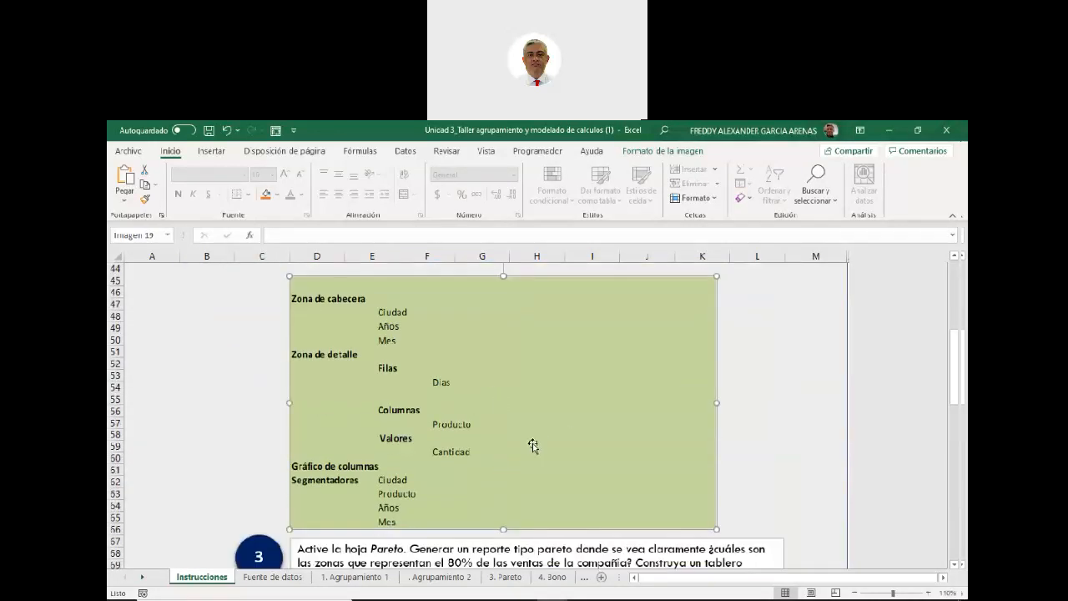
scroll(536, 445, up, 1)
scroll(567, 432, up, 2)
scroll(568, 432, down, 1)
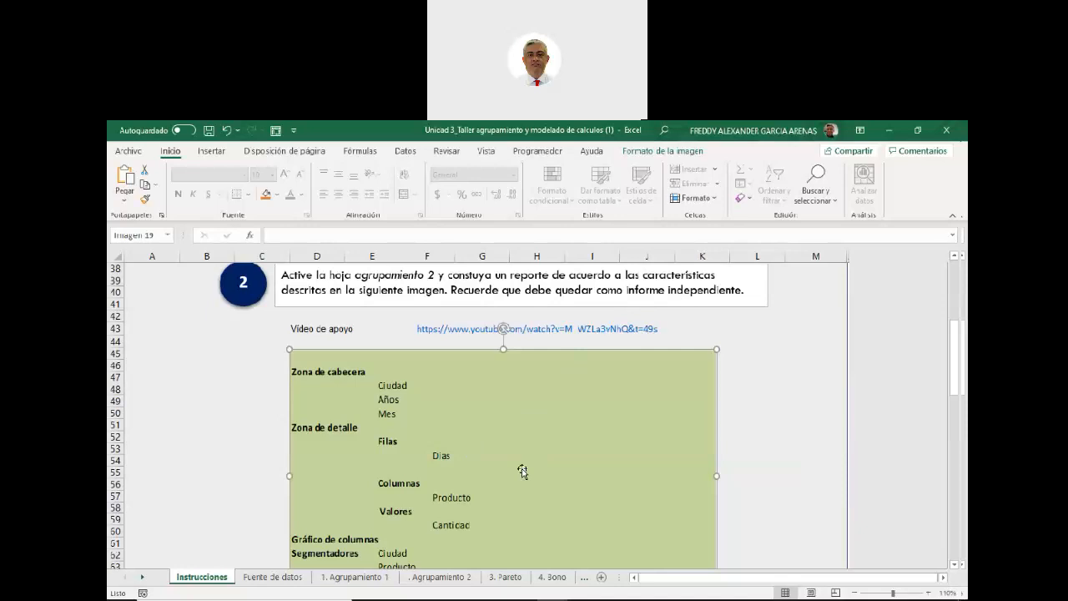
scroll(468, 476, down, 1)
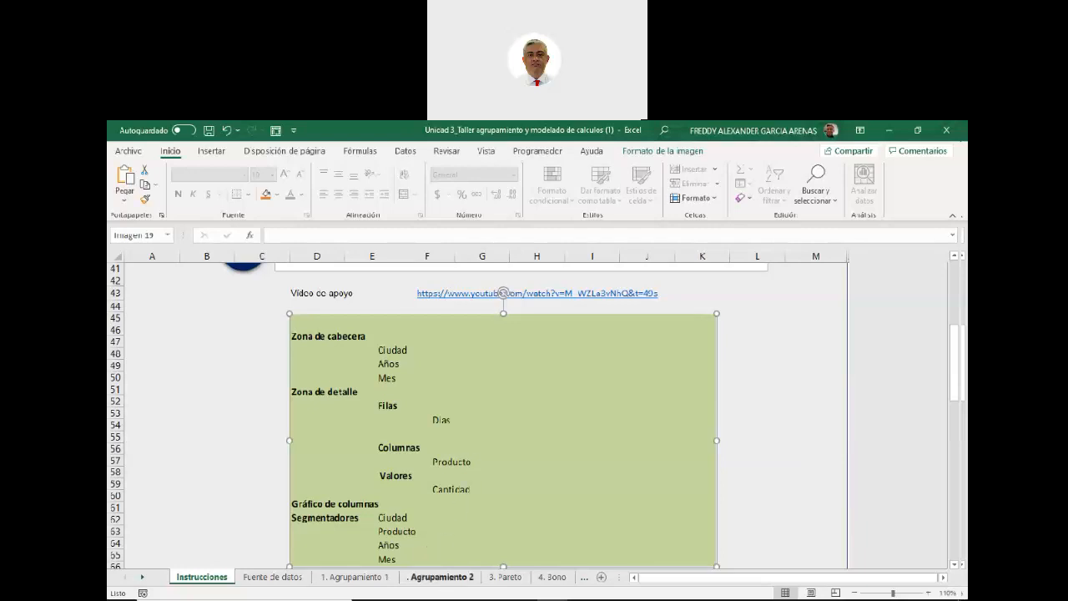
Switch to the Taller Unidad 2 workbook and filter the Hoja4 report by Zona Centro, Trim.2 and Año 2016
mouse_move(489, 597)
mouse_move(542, 595)
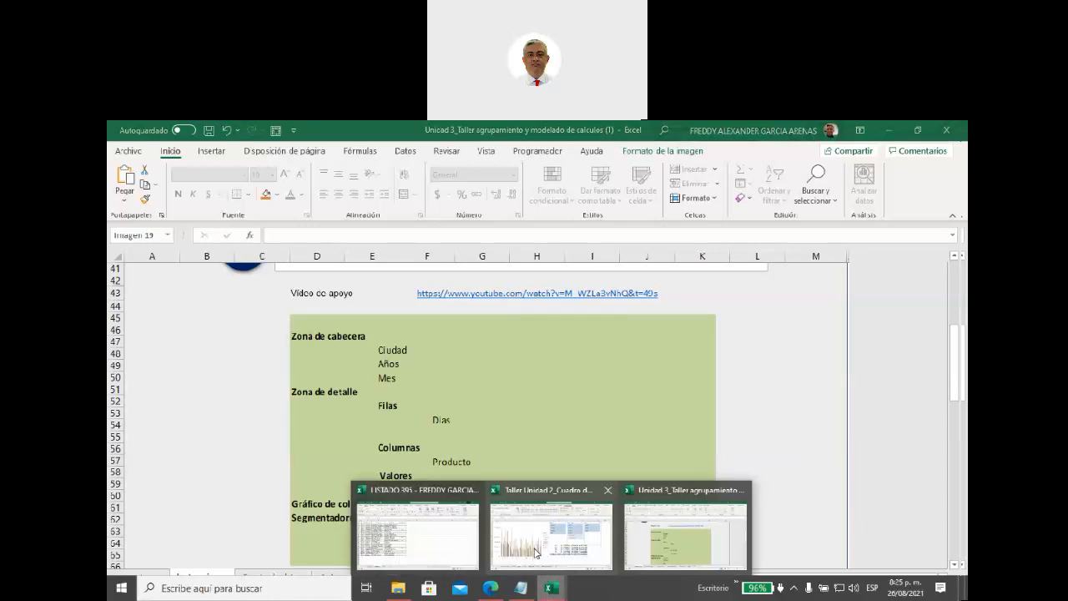
click(538, 553)
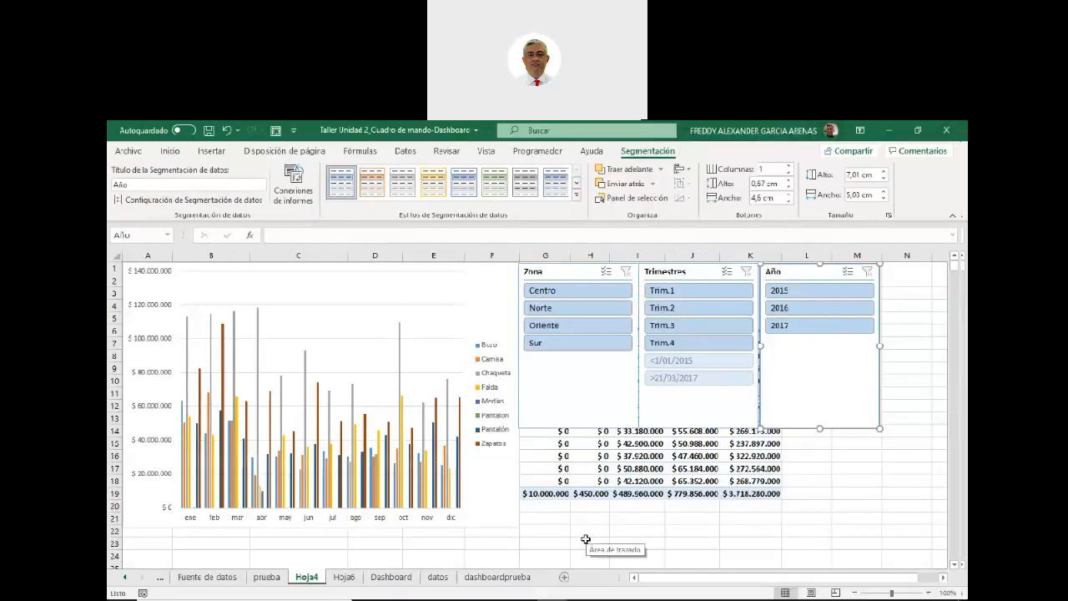
click(542, 290)
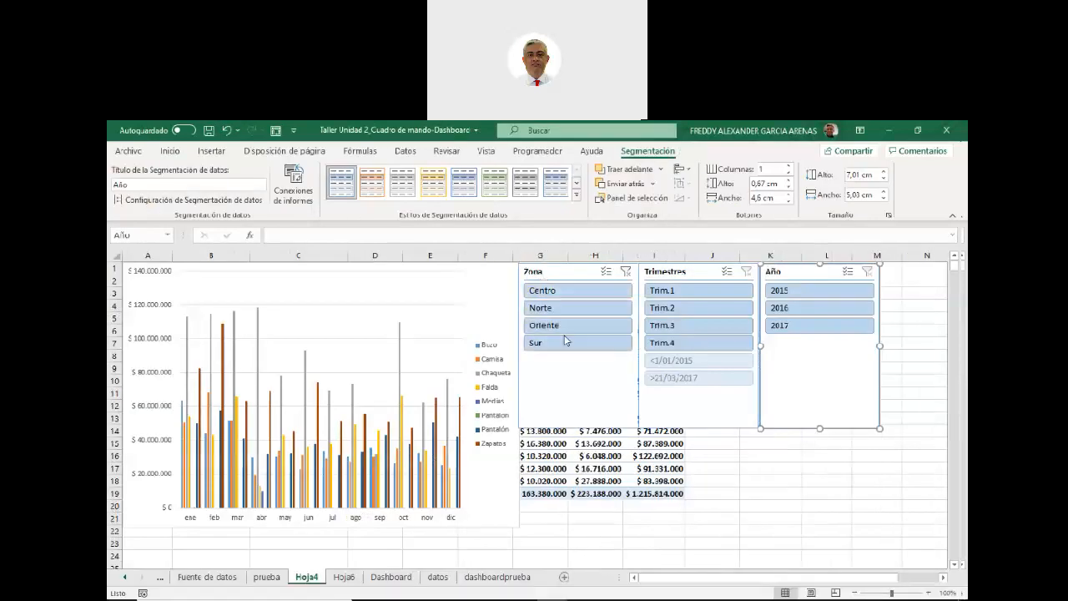
click(676, 307)
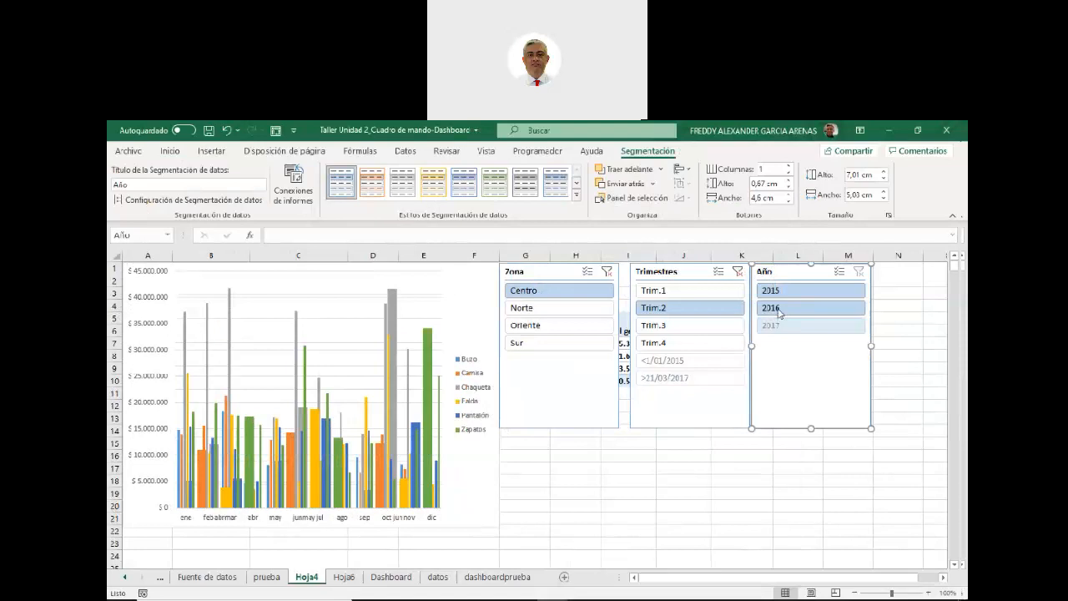
click(778, 309)
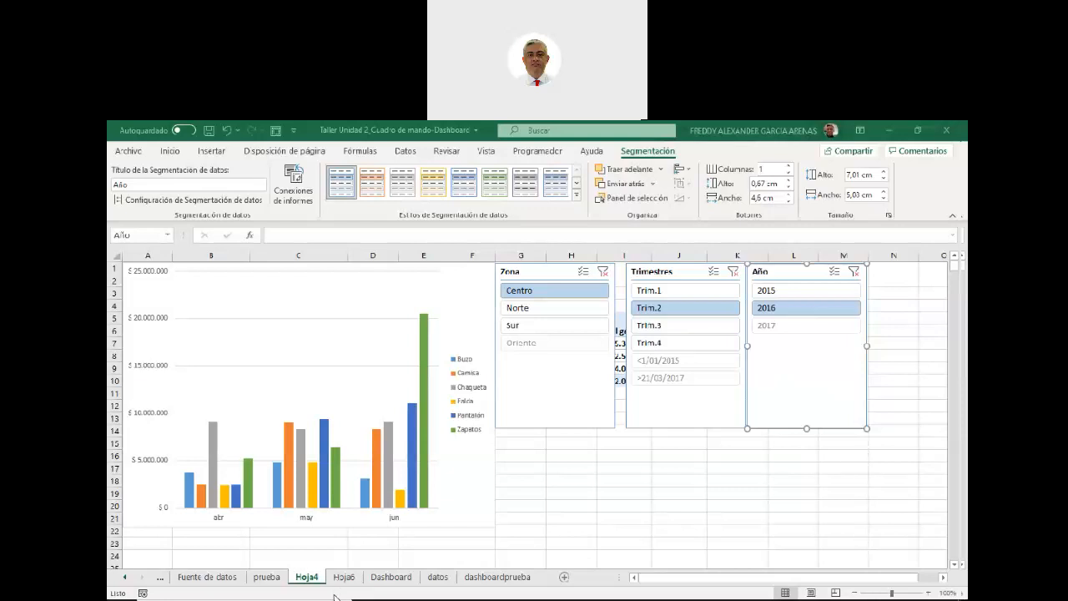
Switch to the LISTADO 395 workbook and enter OK in L6 of the asistencias sheet, under SESION 2
mouse_move(504, 598)
mouse_move(552, 585)
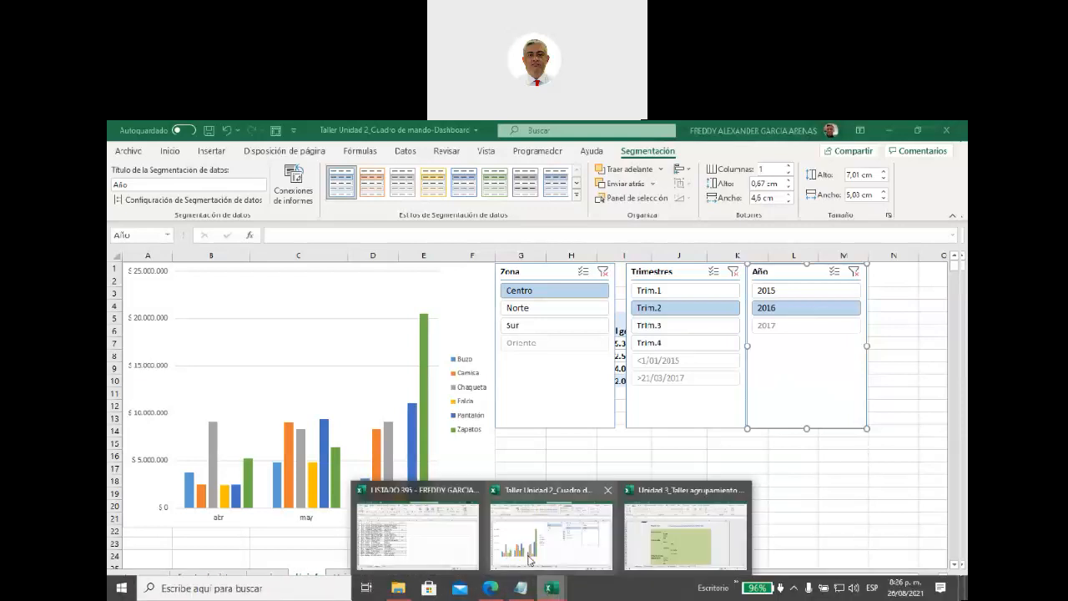
click(434, 538)
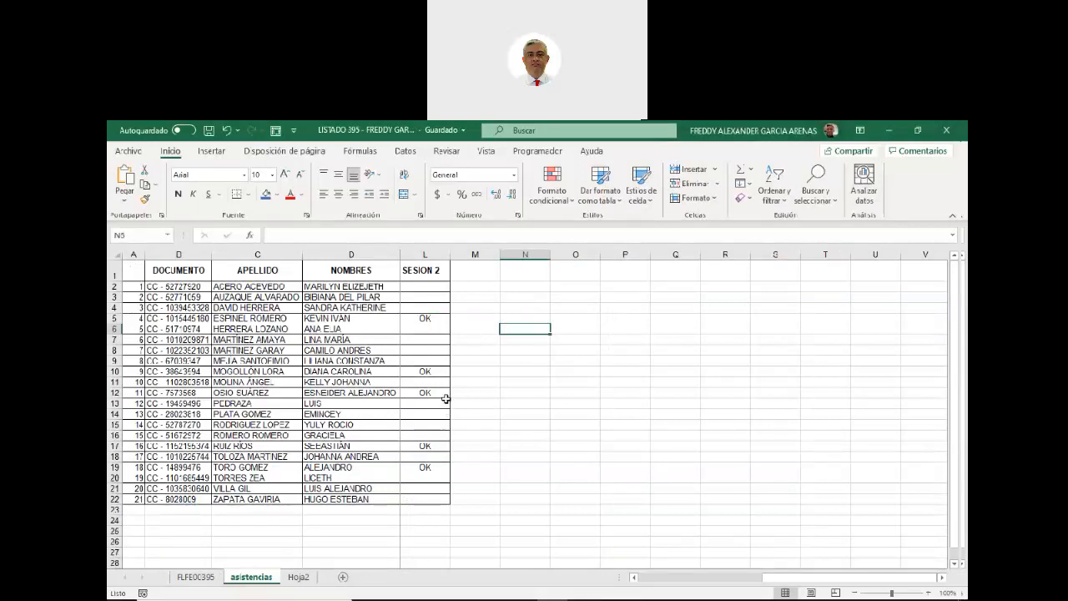
click(413, 327)
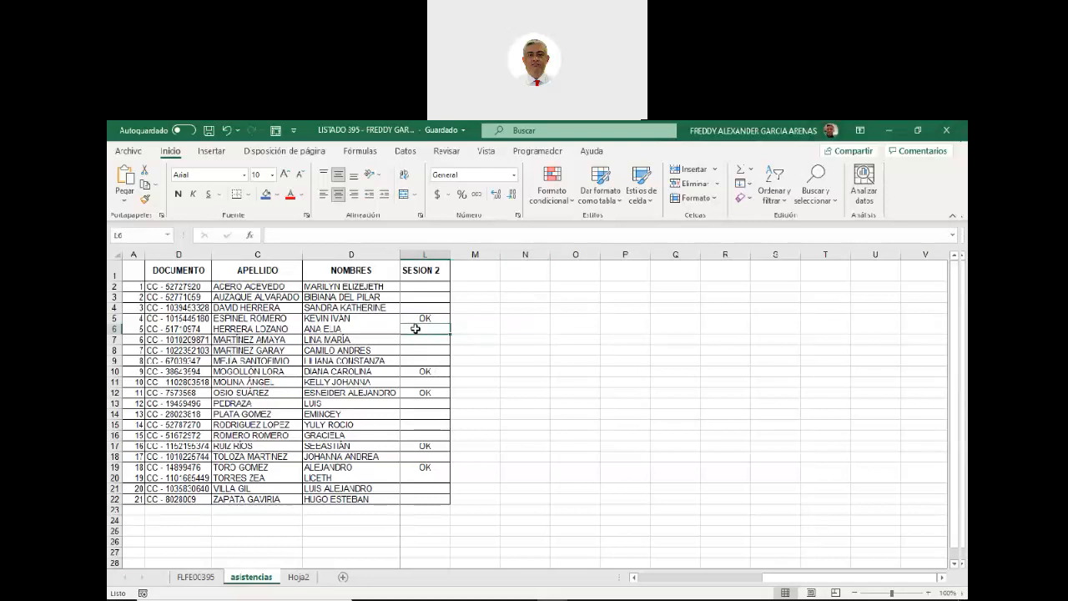
text(ok)
key(BackSpace)
key(BackSpace)
text(OK)
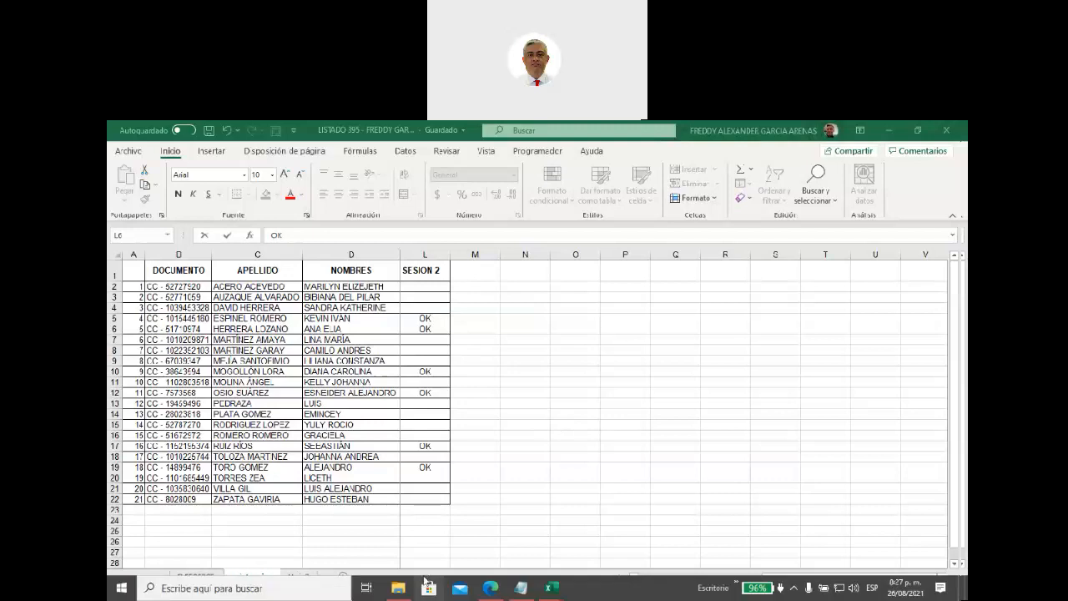
Switch to the Edge browser and bring up the open Cisco Webex Meetings page
mouse_move(554, 591)
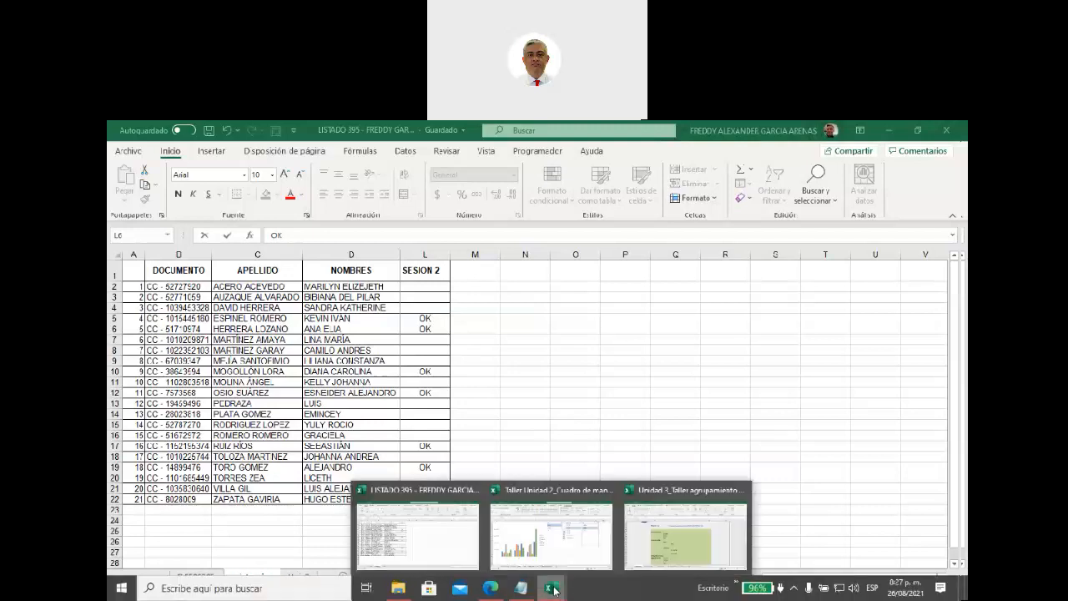
click(491, 588)
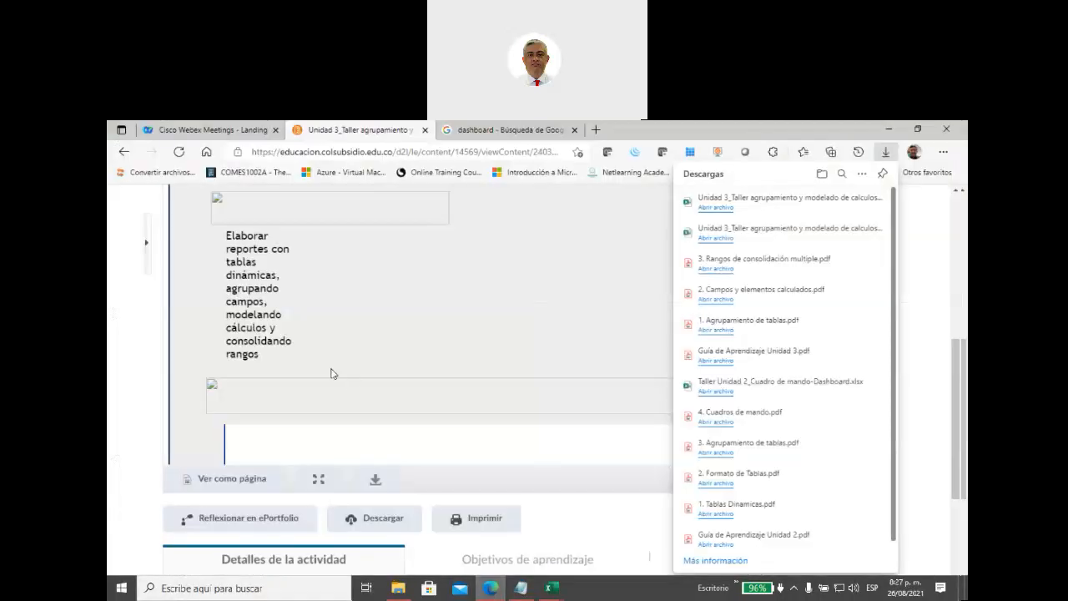
click(212, 131)
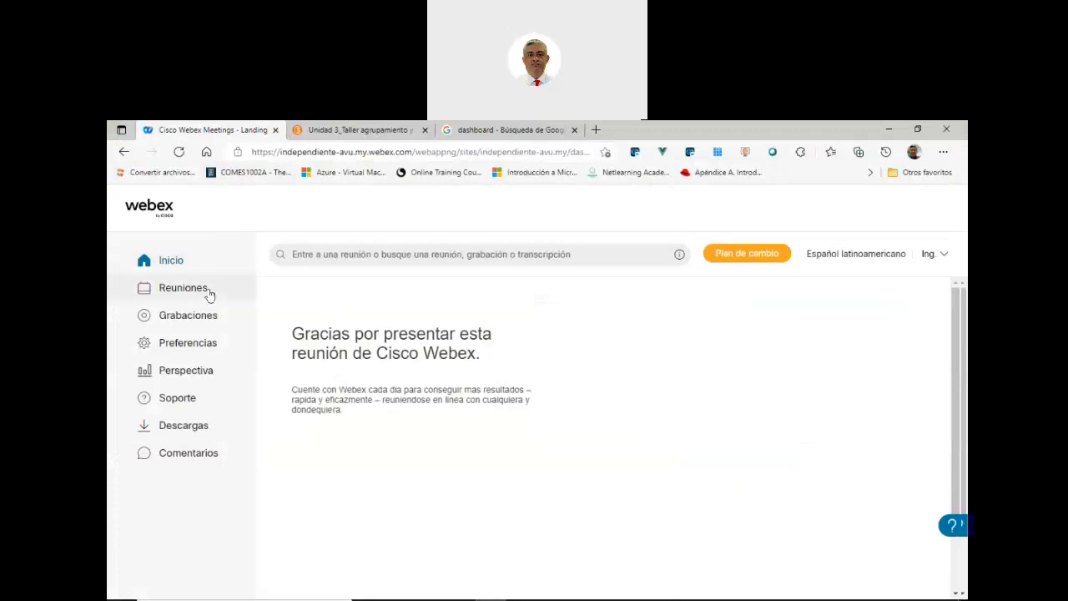